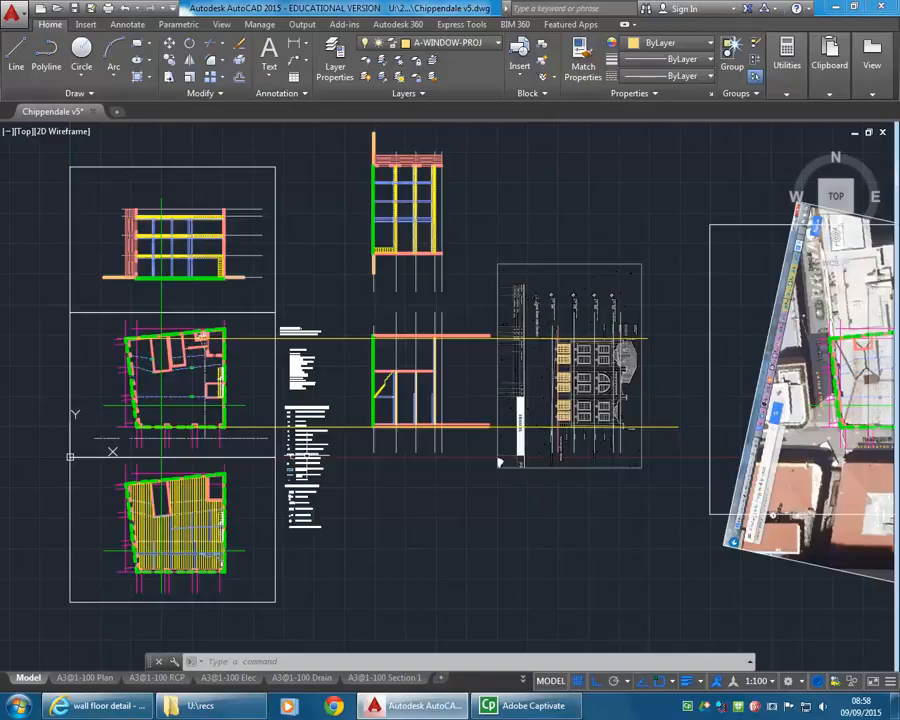
Step: Switch from model space to the A3@1-100 Section 1 layout
mouse_move(390, 680)
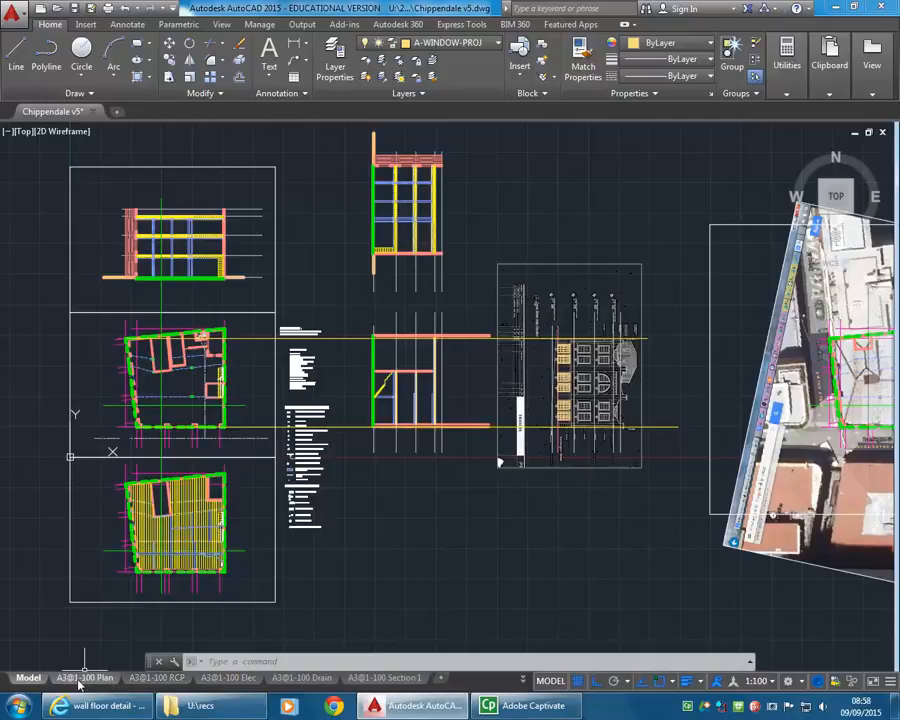
click(392, 678)
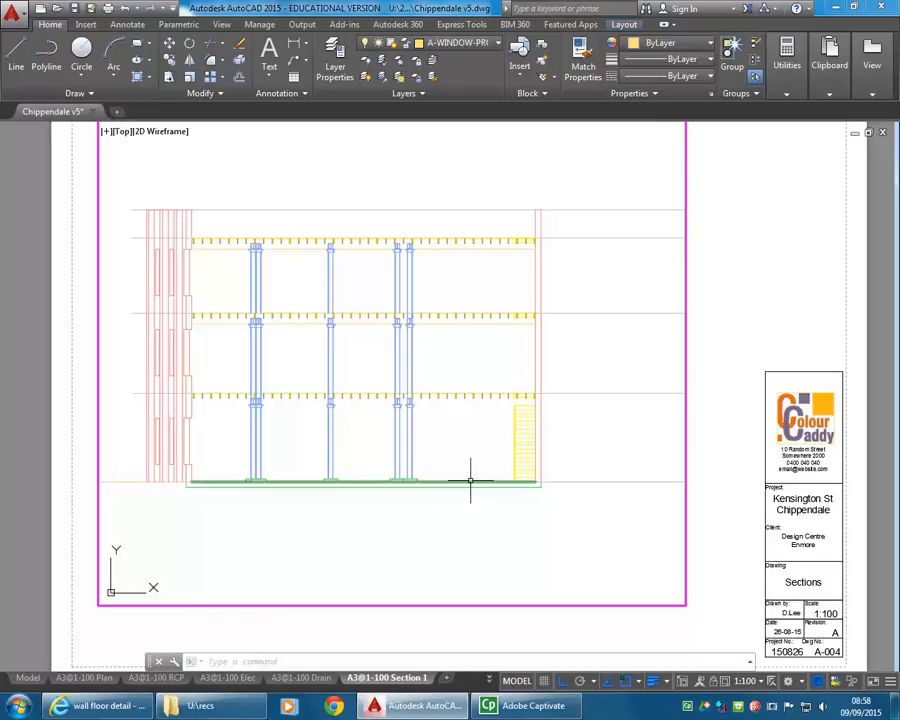
right_click(387, 680)
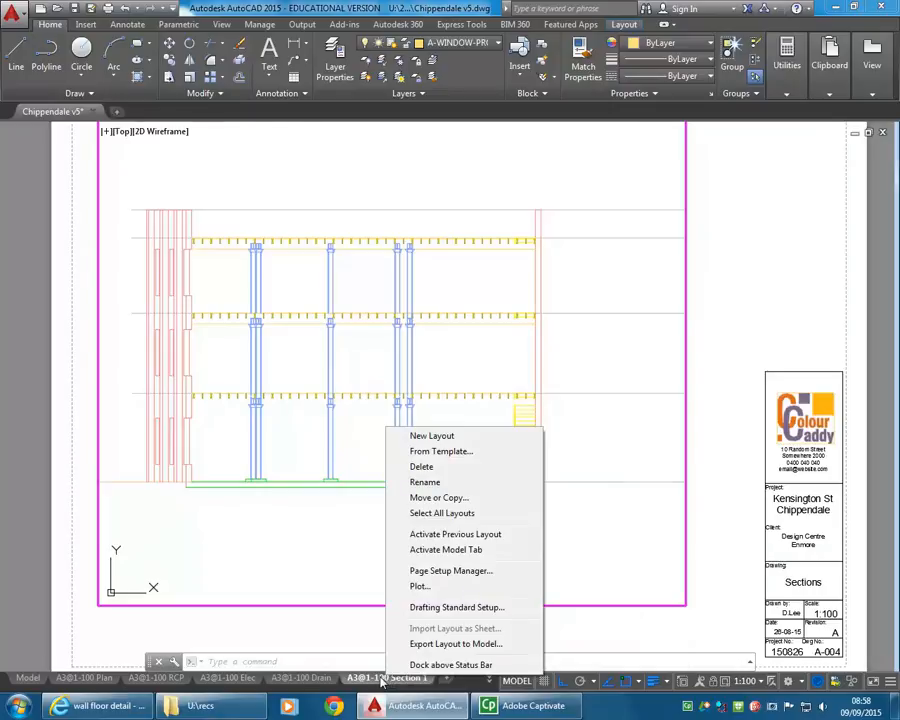
click(468, 684)
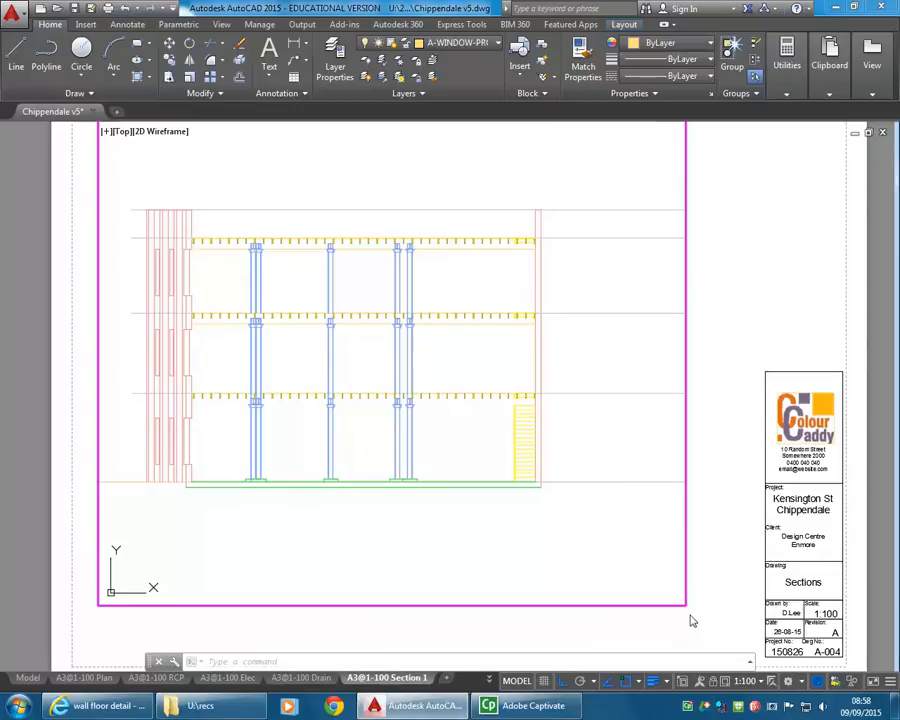
Step: Create a copy of the A3@1-100 Section 1 layout and place it at the end of the layouts
right_click(395, 680)
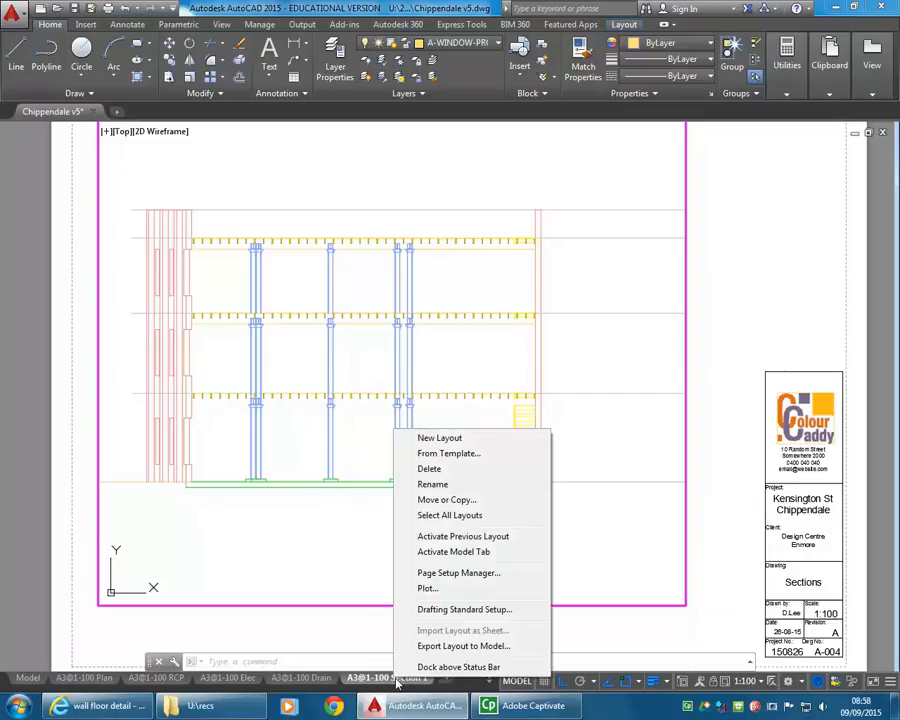
click(436, 500)
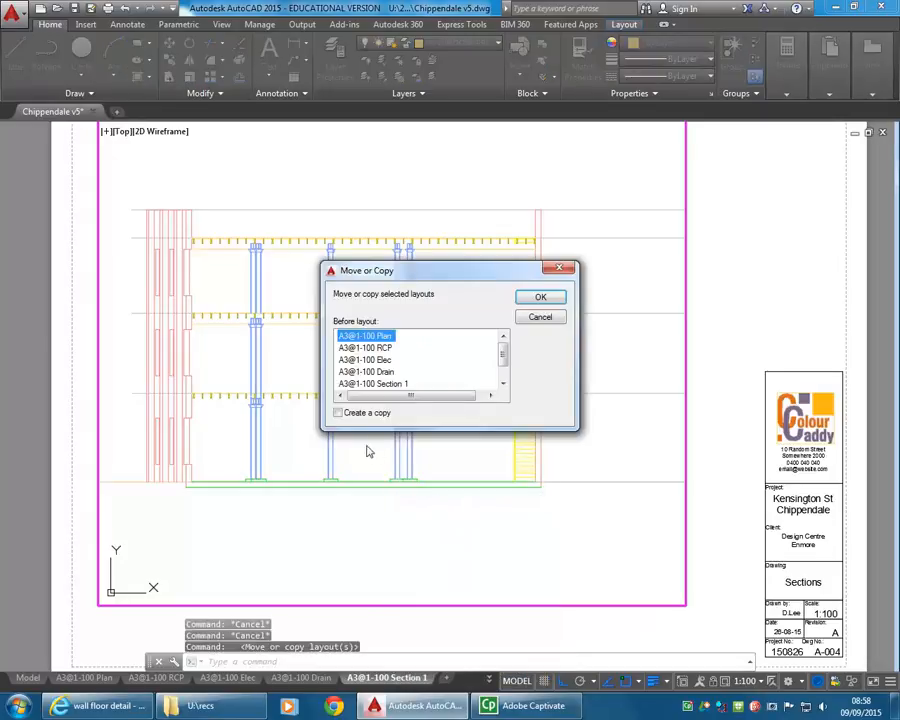
click(339, 413)
drag(506, 355, 506, 377)
click(362, 384)
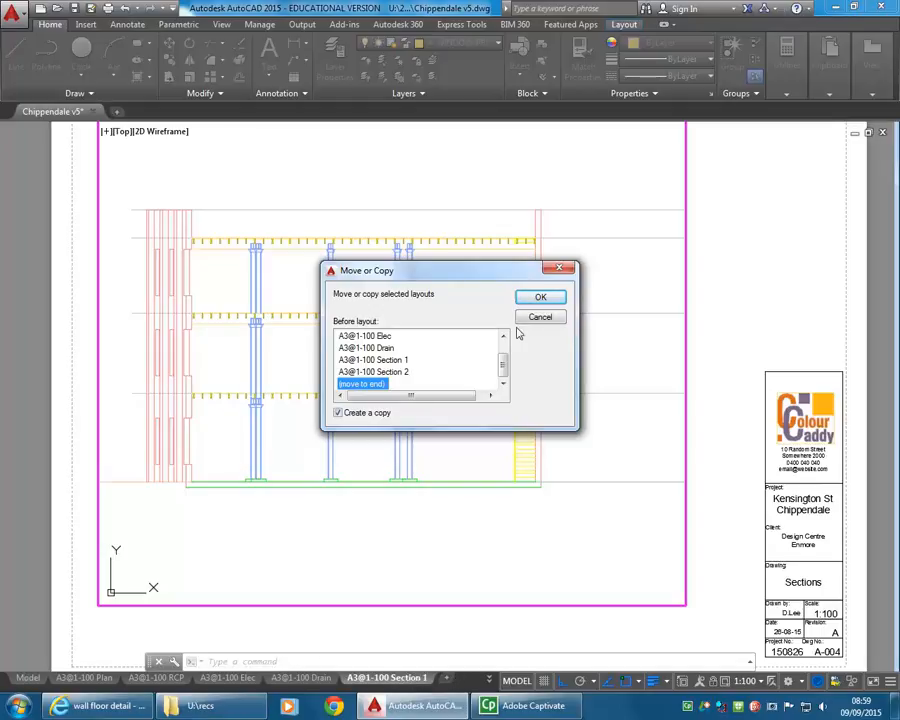
click(542, 298)
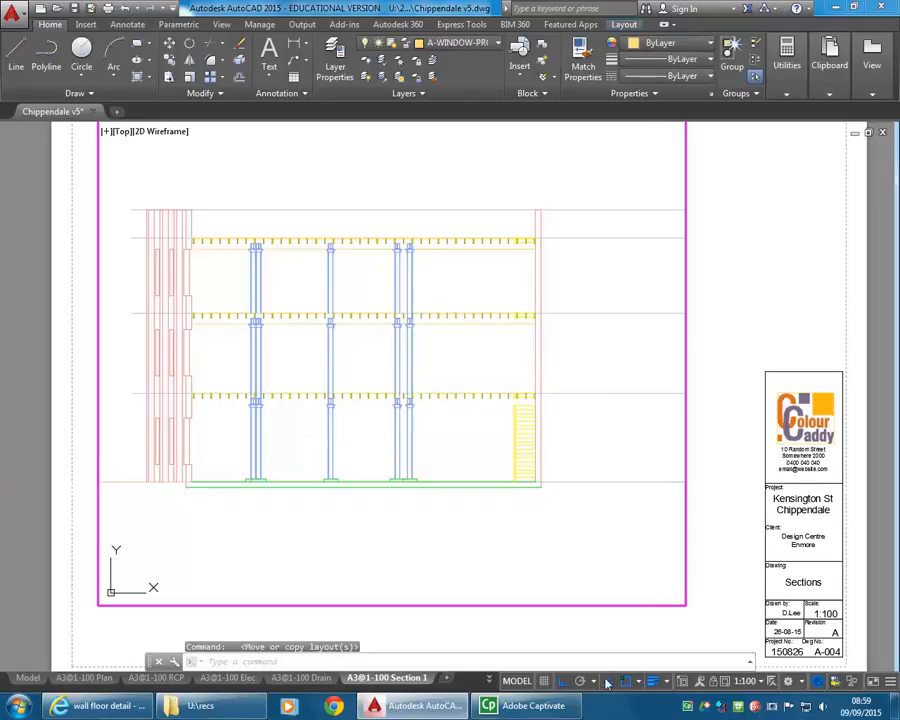
Step: Remove the Graphics Performance control from the status bar
click(890, 681)
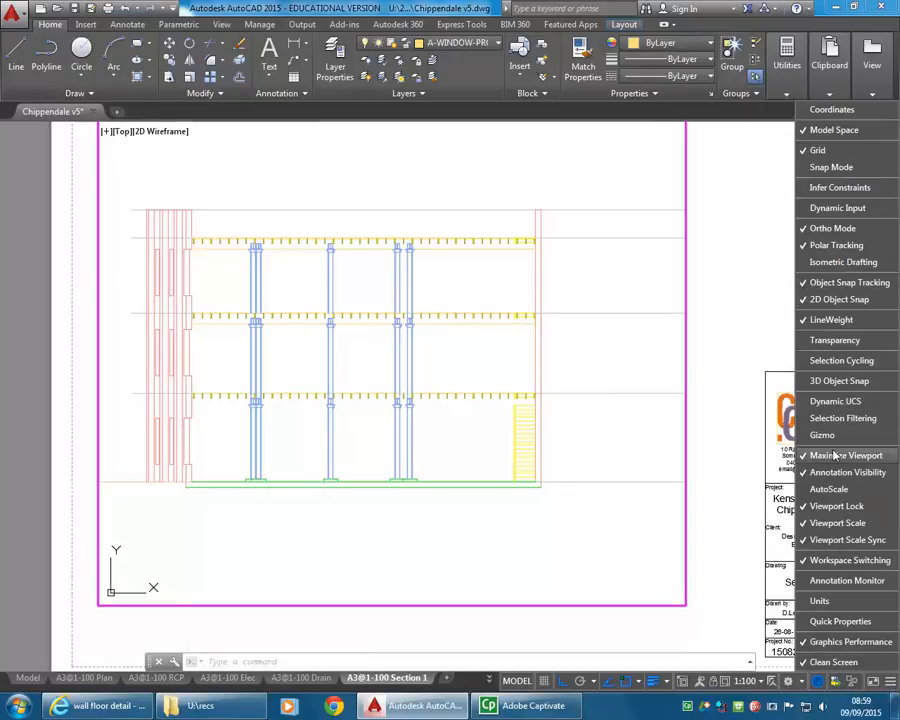
click(828, 643)
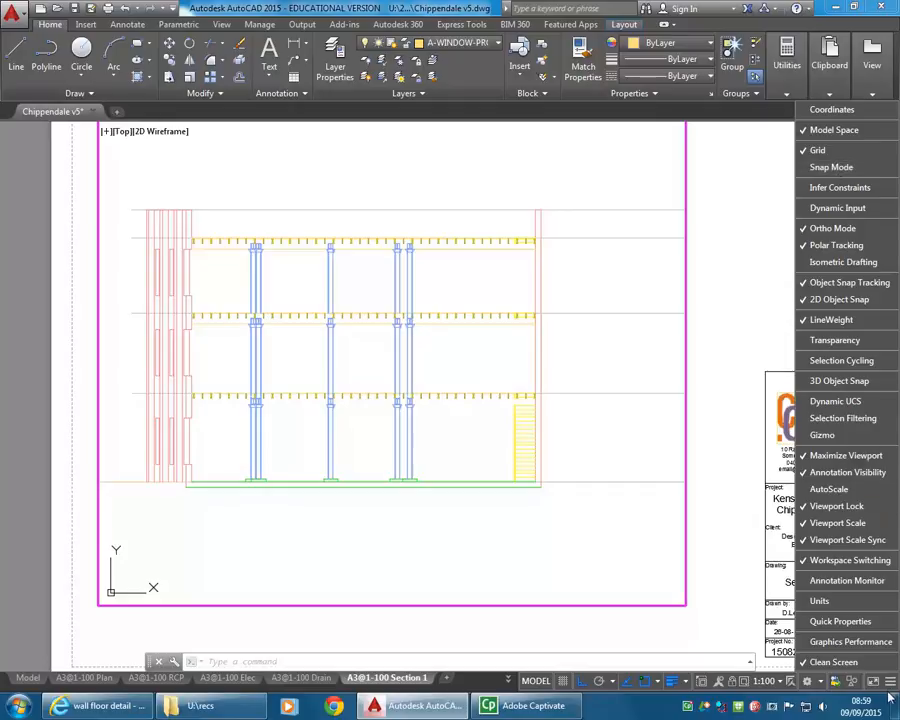
click(890, 683)
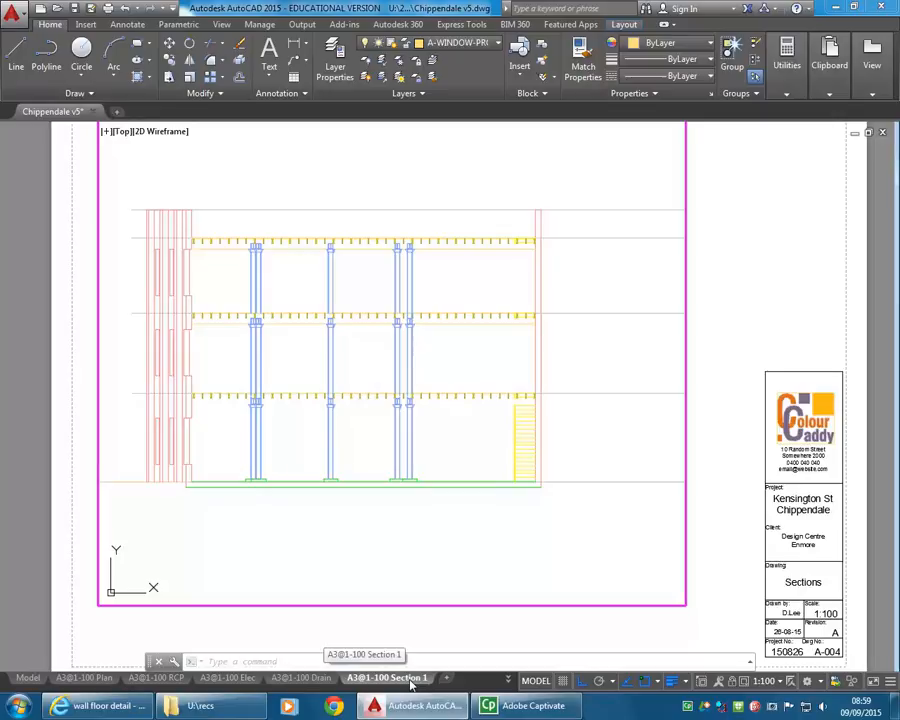
click(510, 682)
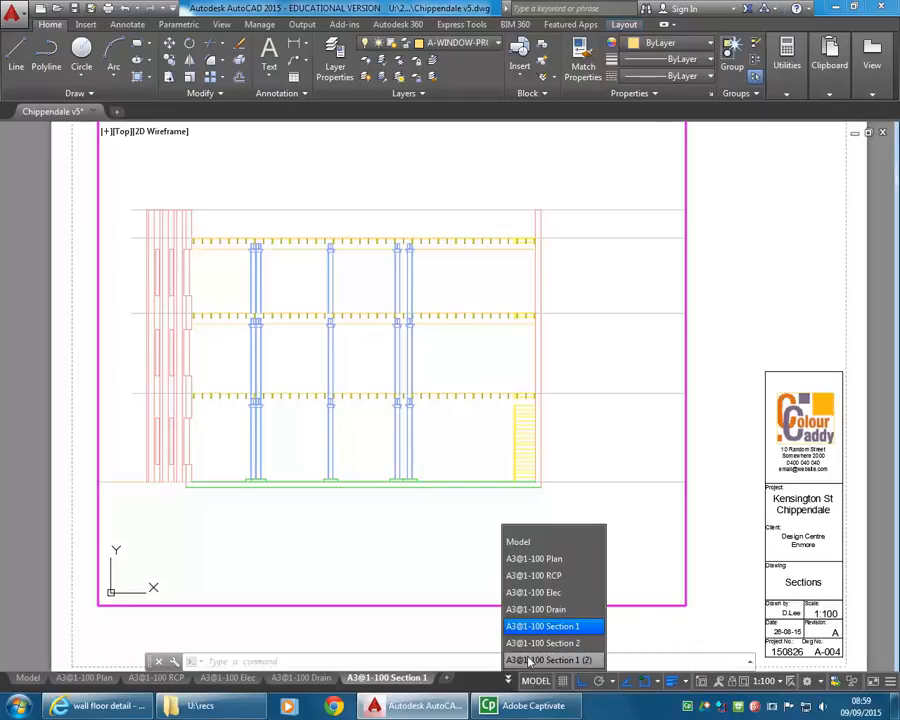
click(531, 660)
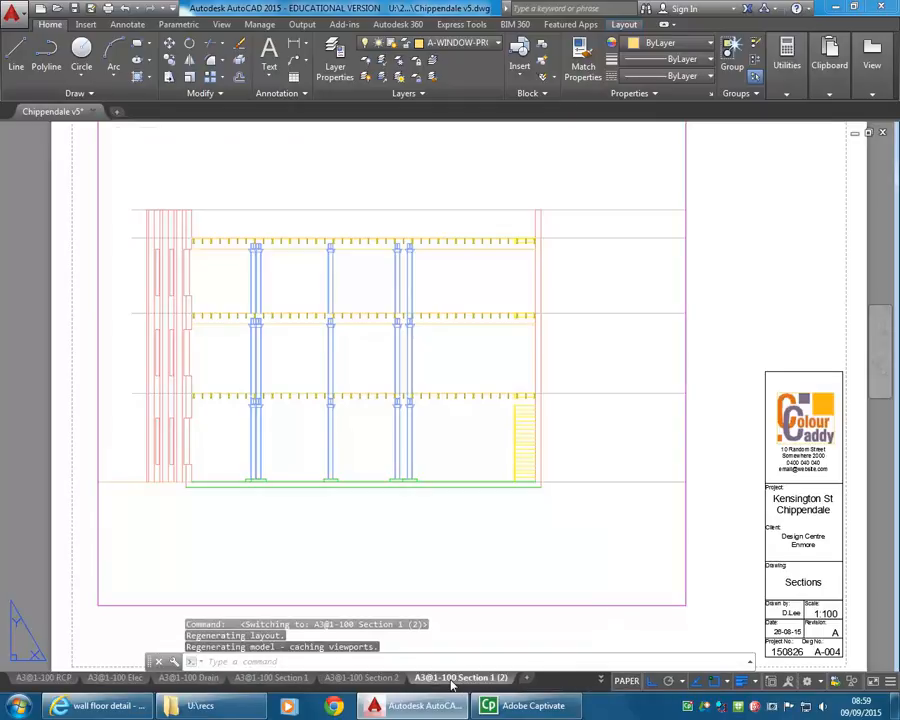
right_click(458, 680)
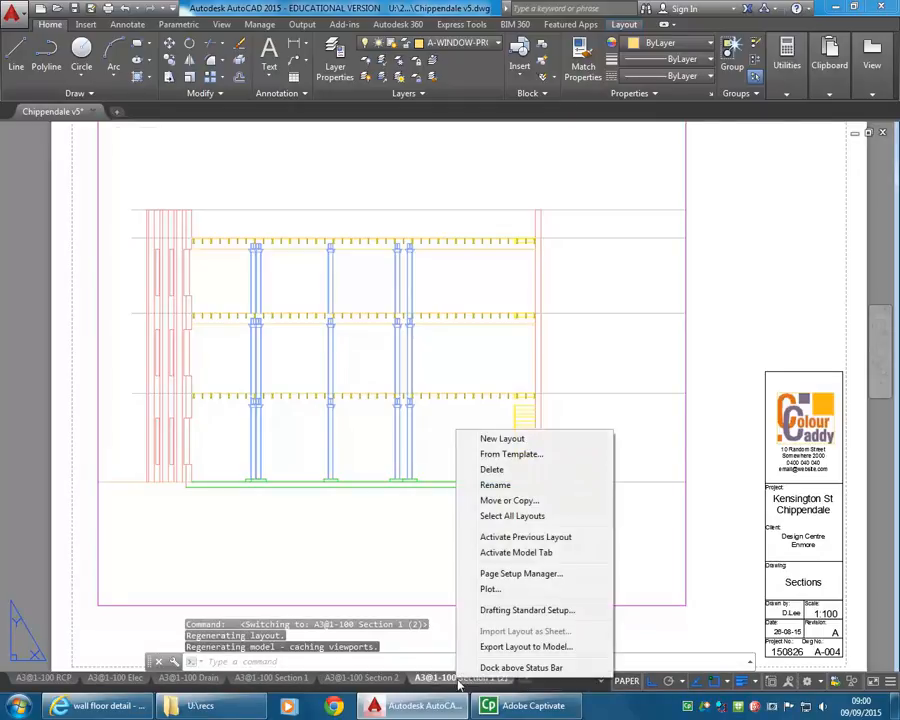
click(495, 485)
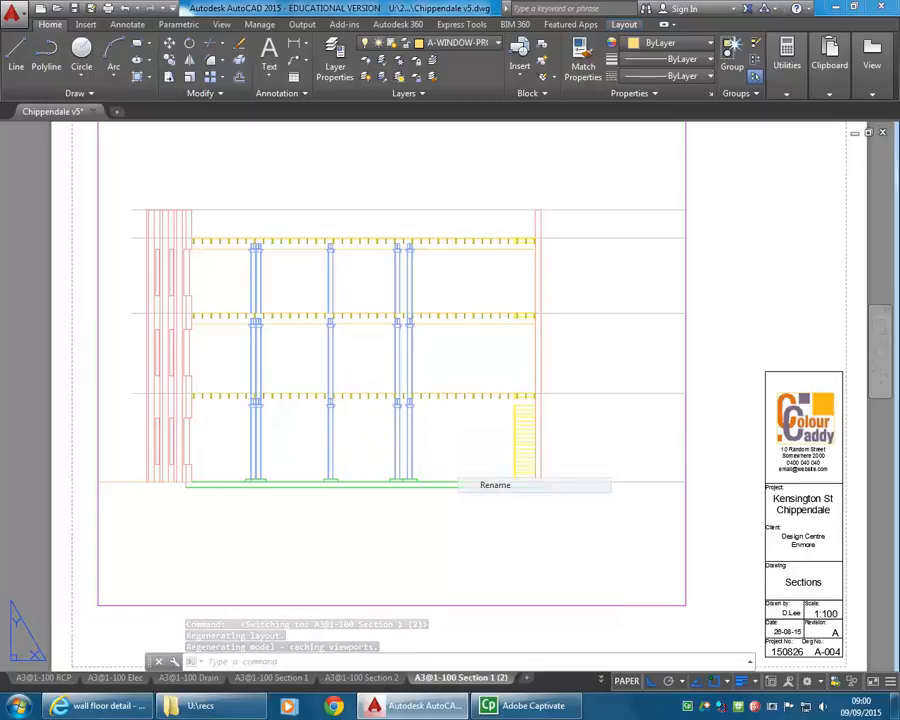
click(453, 677)
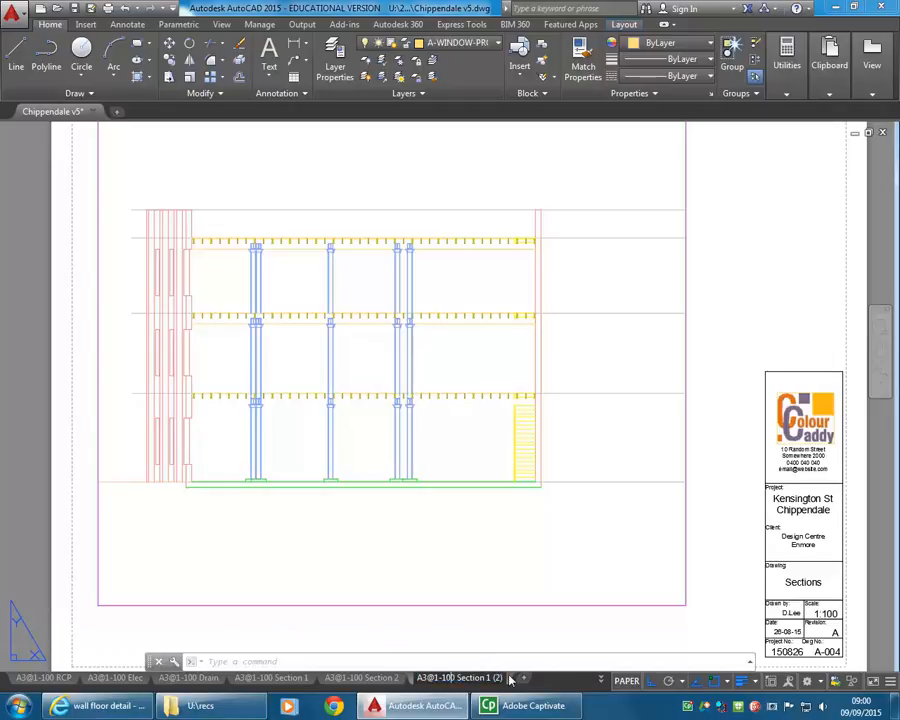
key(Escape)
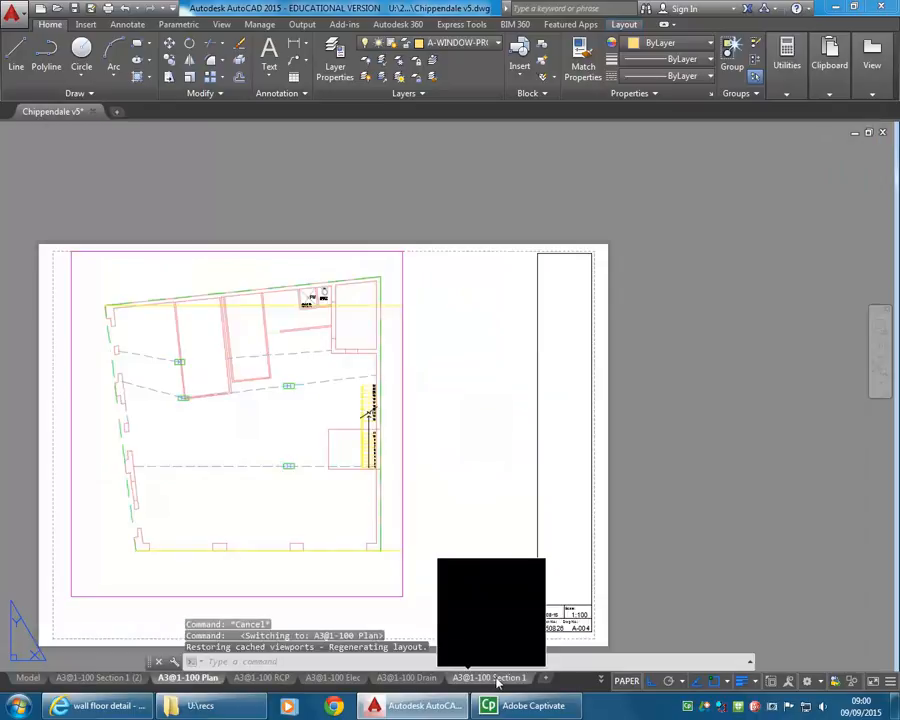
Step: Open the A3@1-100 Section 1 (2) layout and move it directly after A3@1-100 Section 1
click(601, 679)
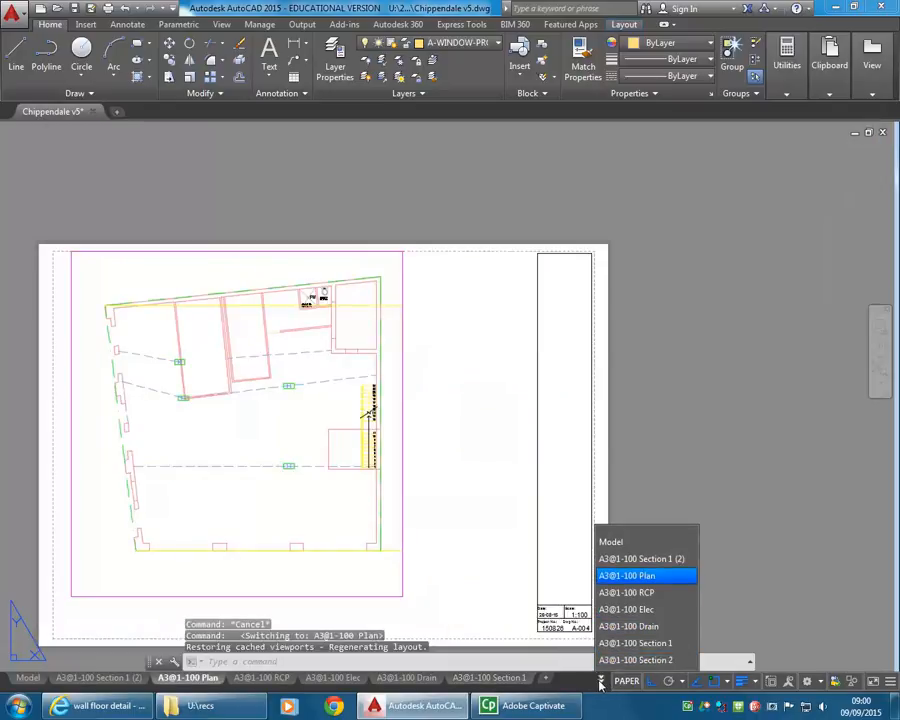
click(641, 558)
mouse_move(140, 678)
mouse_down()
mouse_move(488, 672)
mouse_move(530, 680)
mouse_up()
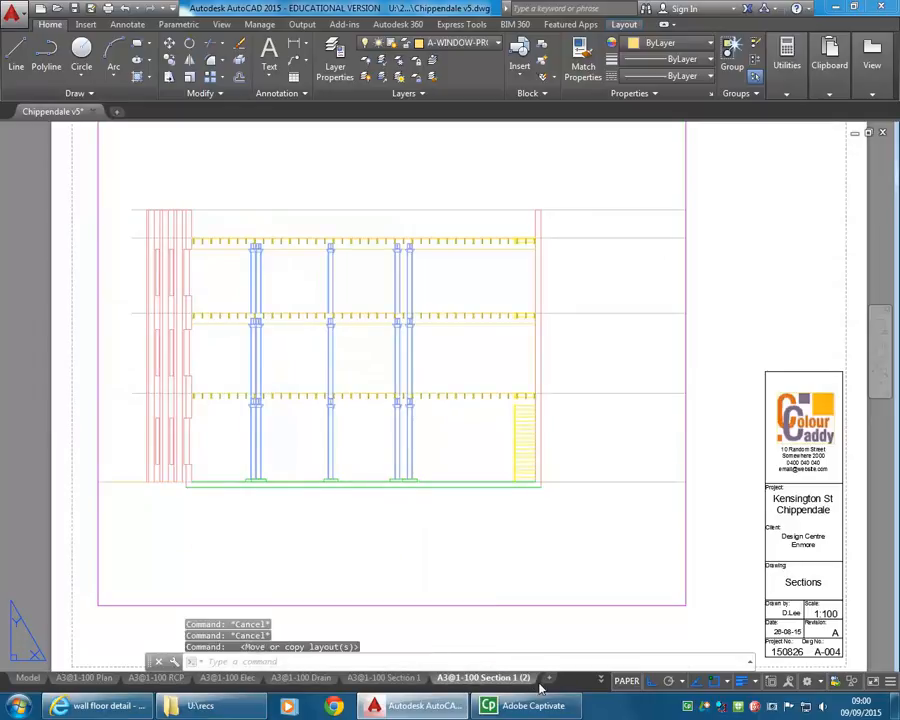
Step: Rename the A3@1-100 Section 1 (2) layout as A3@Details
right_click(486, 679)
click(522, 484)
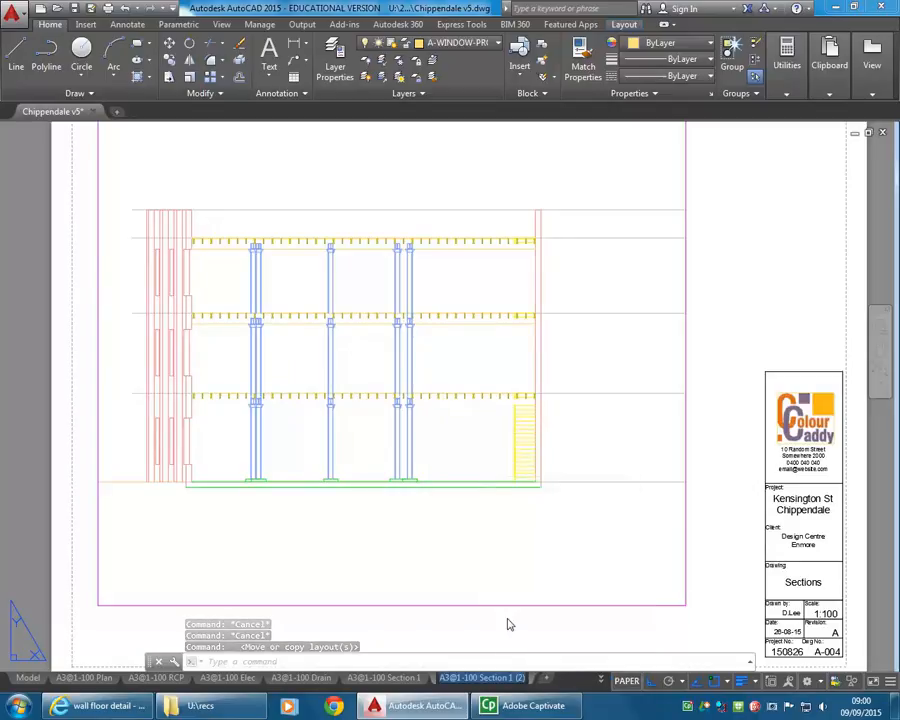
click(507, 681)
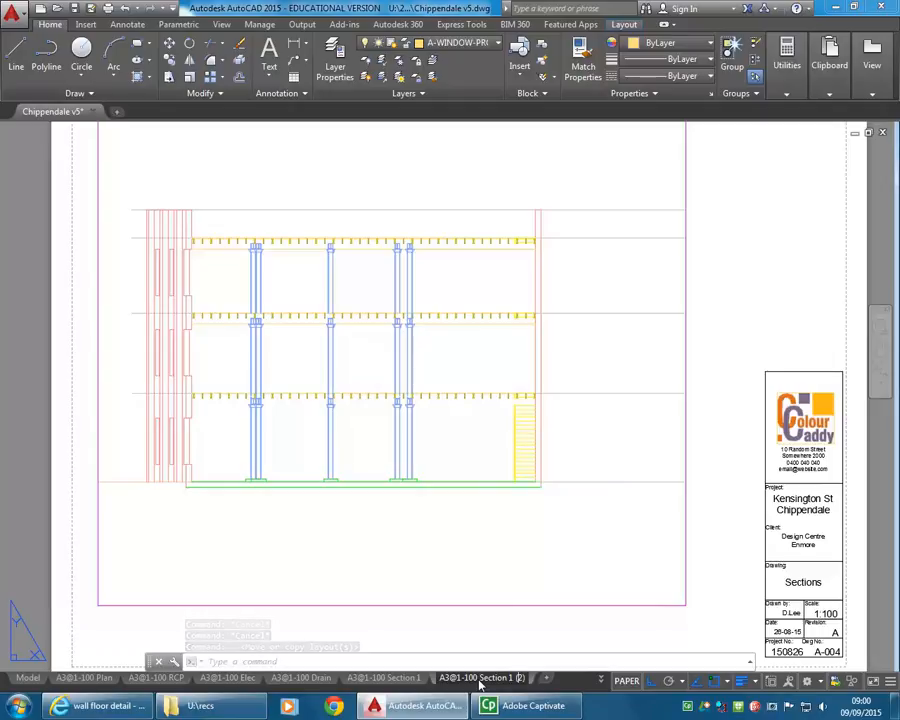
key(BackSpace)
key(BackSpace)
key(BackSpace)
key(BackSpace)
key(BackSpace)
key(BackSpace)
key(BackSpace)
key(BackSpace)
key(BackSpace)
key(BackSpace)
key(BackSpace)
key(BackSpace)
key(BackSpace)
key(BackSpace)
key(BackSpace)
key(BackSpace)
key(BackSpace)
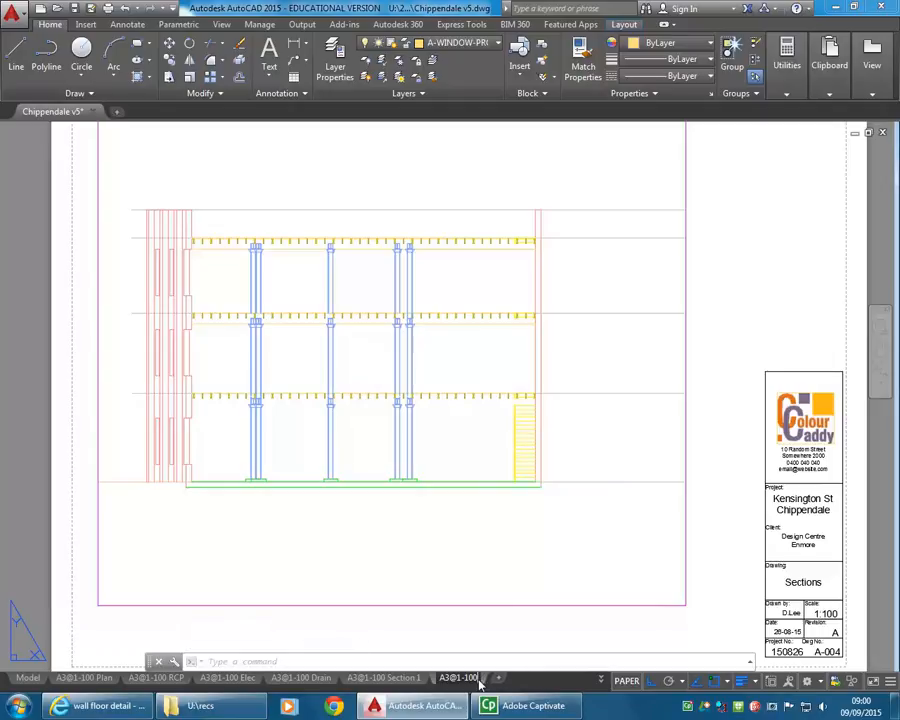
key(BackSpace)
key(BackSpace)
text(De)
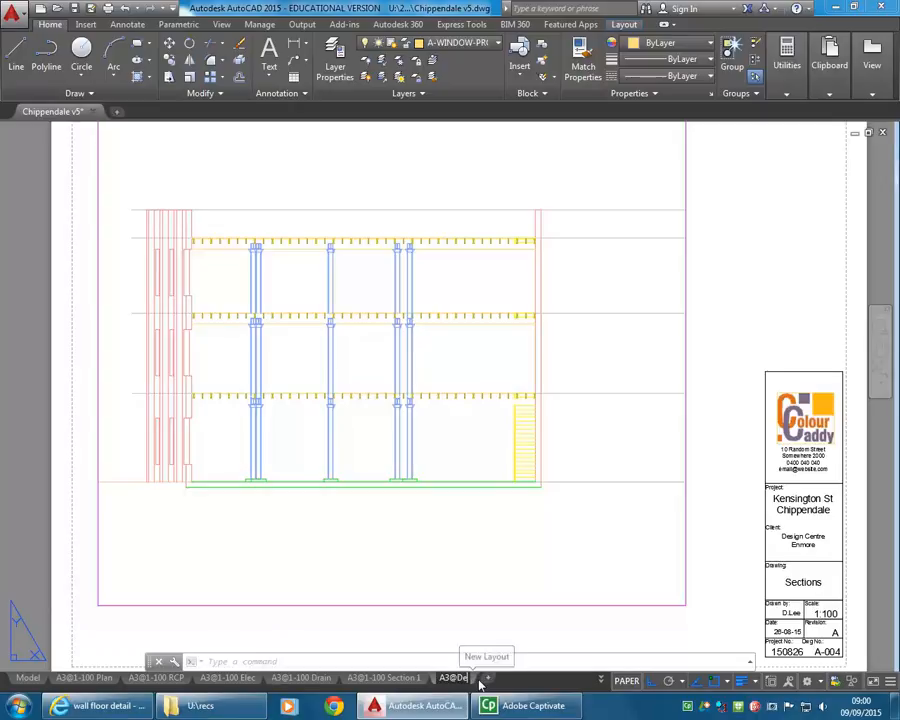
text(tails)
key(Return)
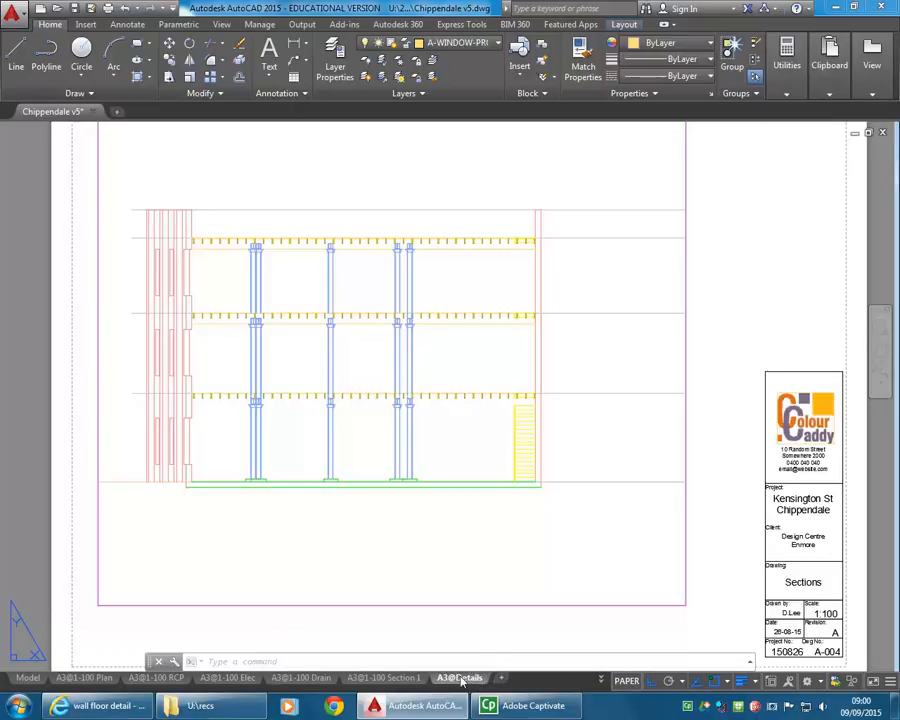
Step: Create a copy of the A3@Details layout at the end of the layouts
right_click(461, 679)
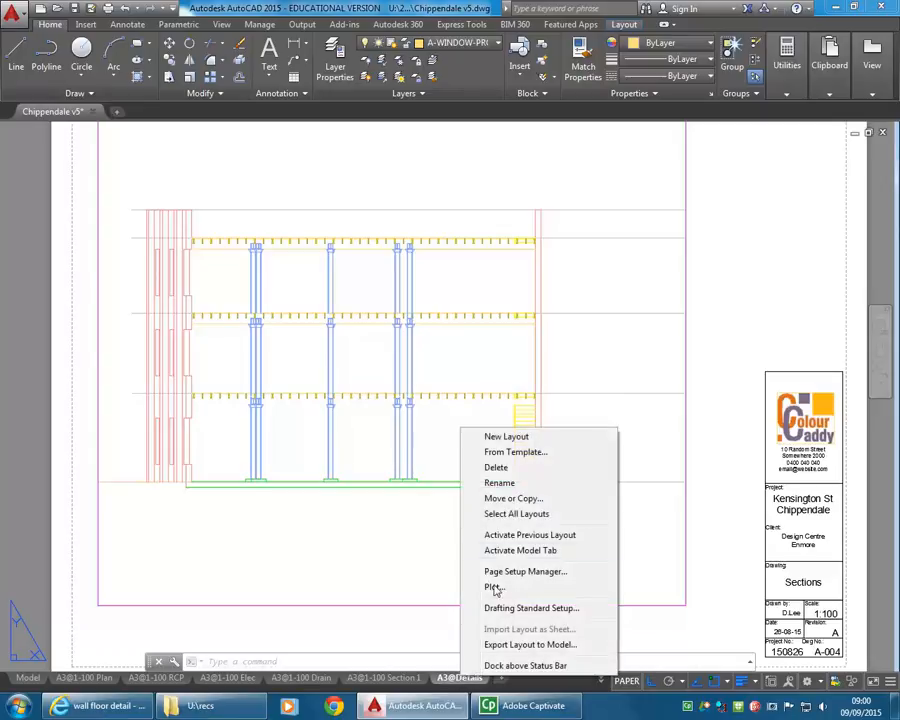
click(516, 500)
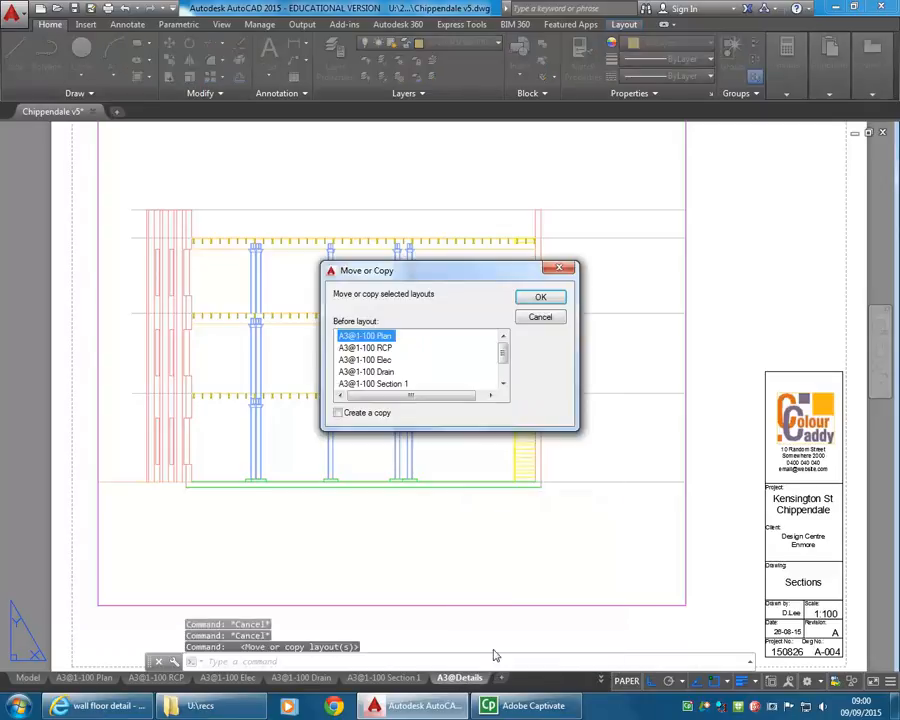
drag(505, 357, 505, 370)
click(362, 383)
click(339, 413)
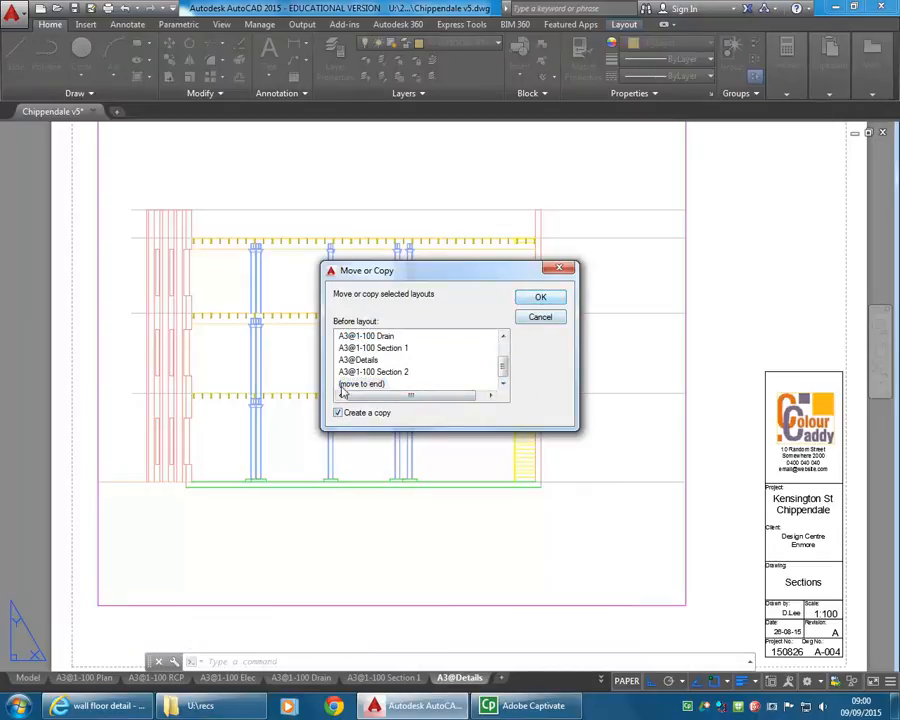
click(540, 297)
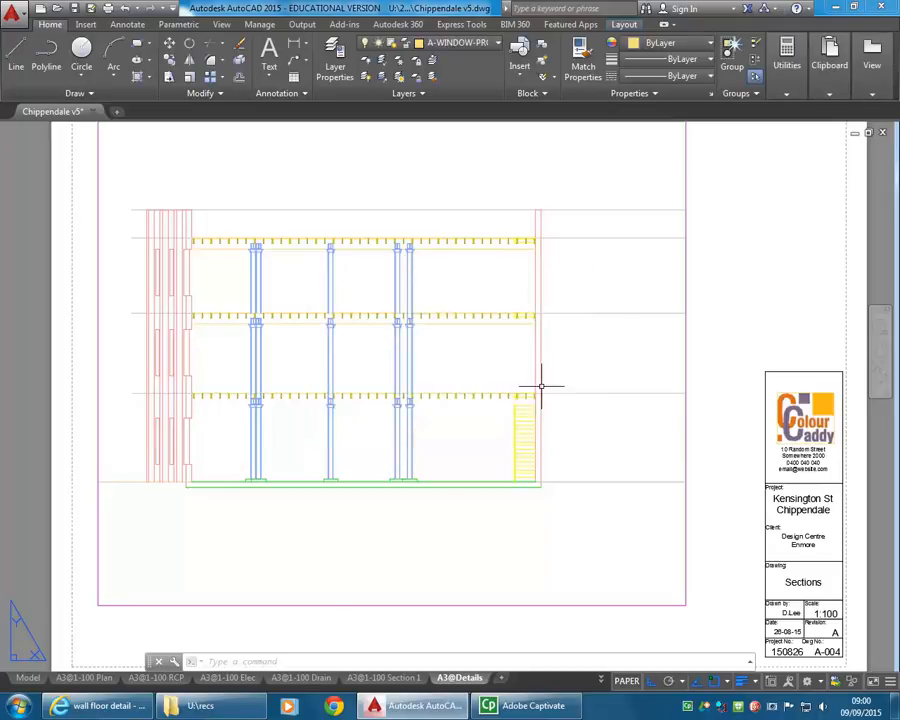
Step: Move the A3@Details layout after A3@1-100 Section 2, directly before its copy
click(603, 682)
click(625, 659)
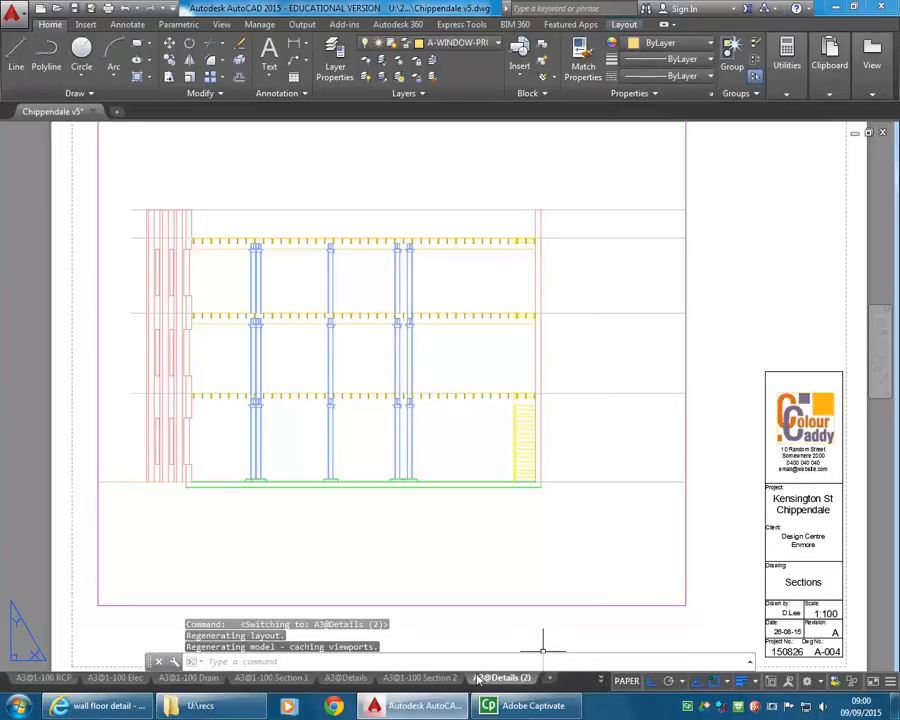
click(347, 677)
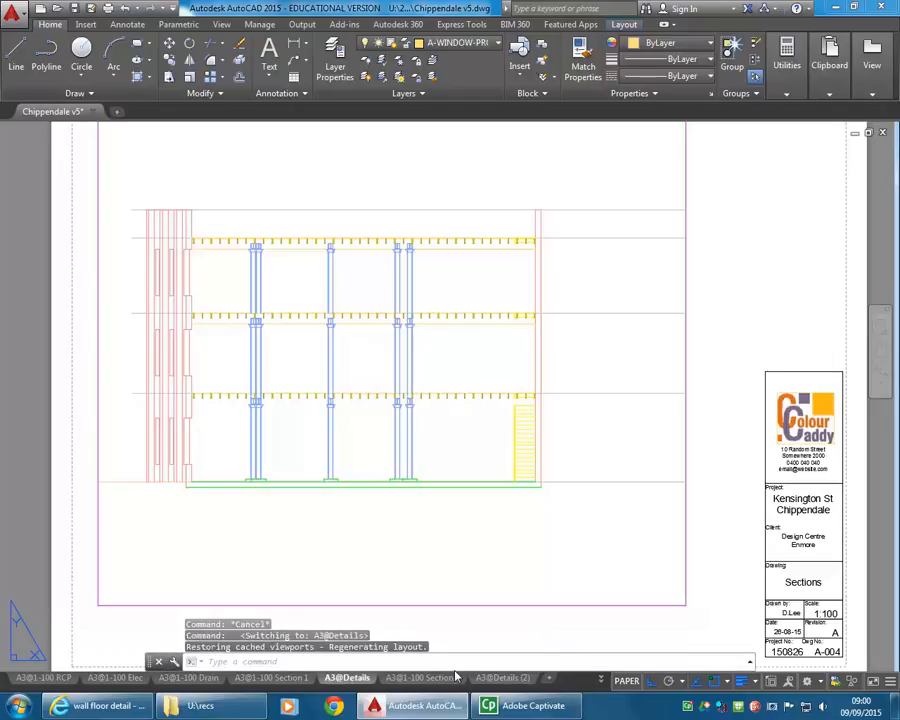
mouse_move(471, 682)
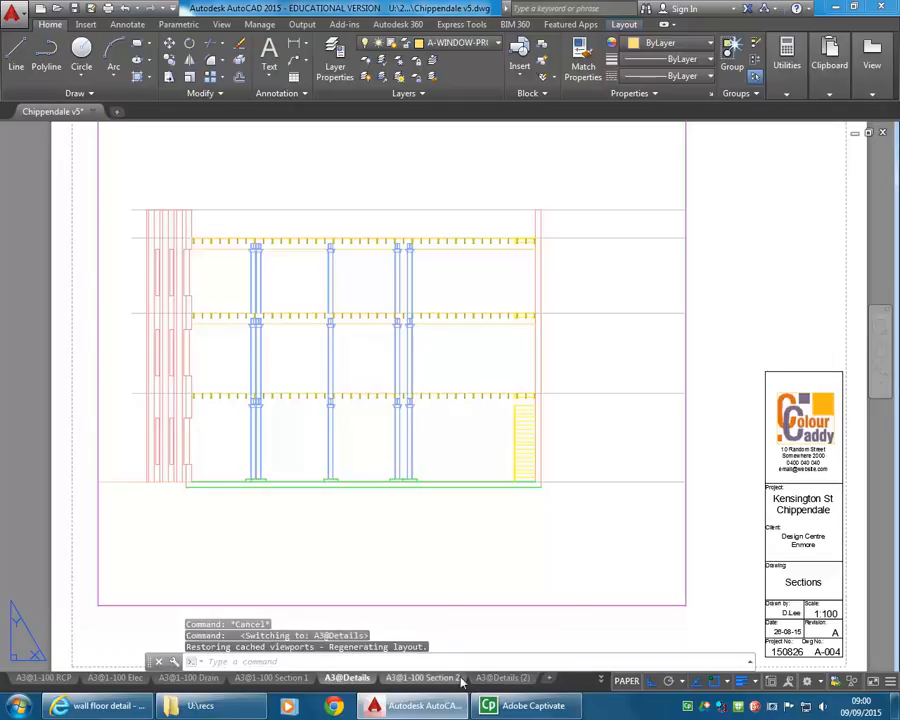
drag(347, 678, 479, 684)
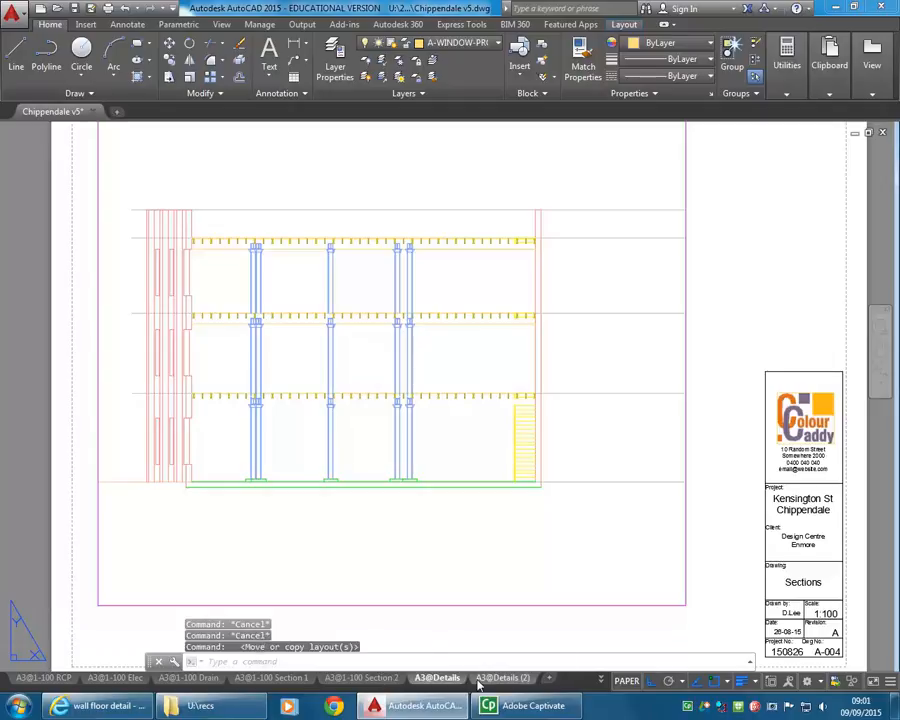
Step: Rename the A3@Details (2) layout as A3@Site
click(482, 680)
right_click(504, 678)
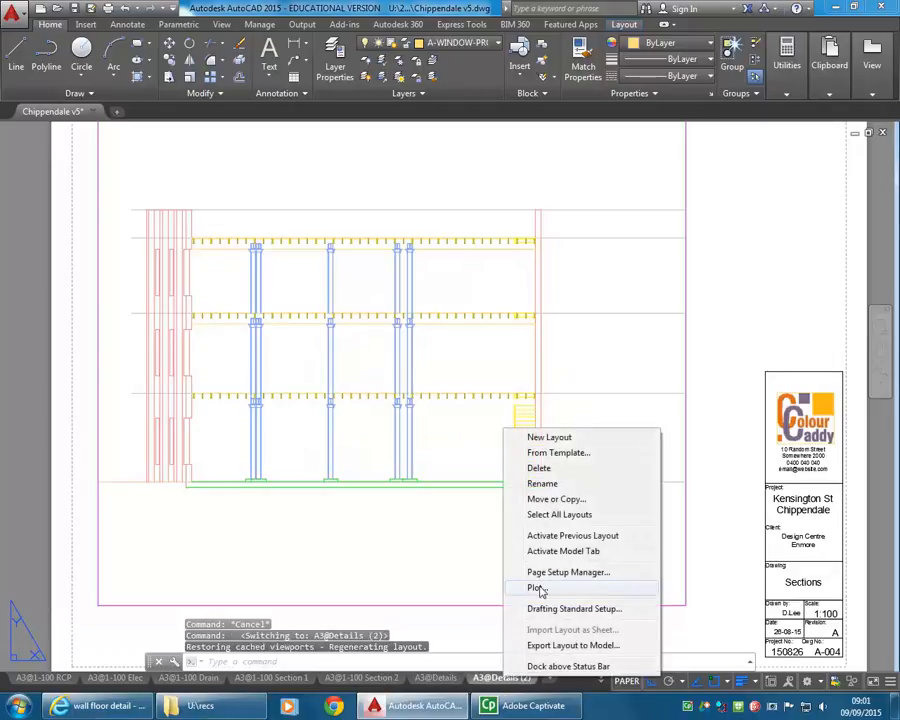
click(553, 484)
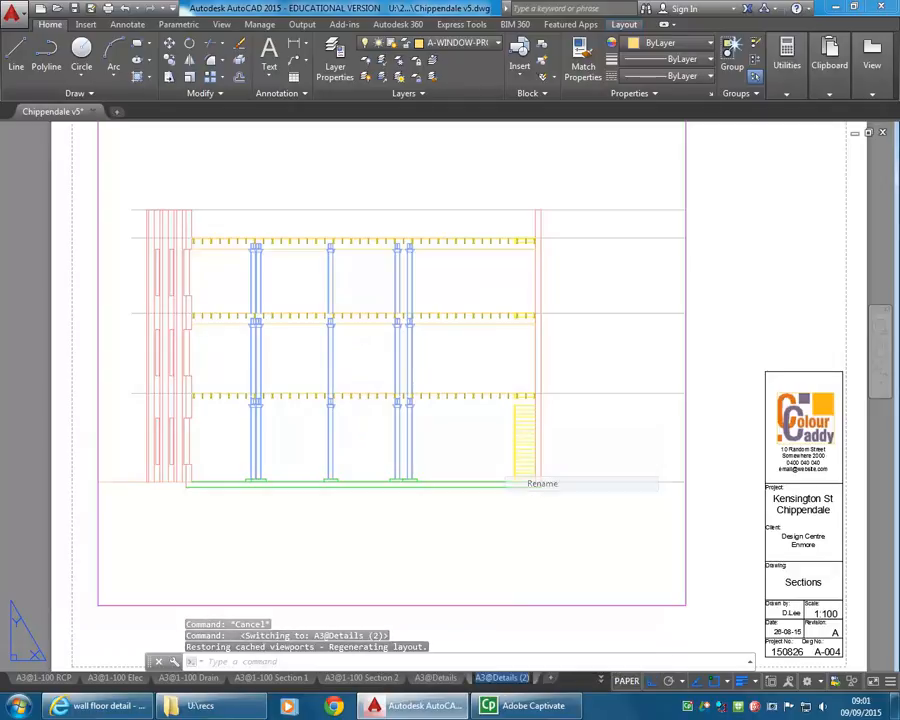
click(505, 677)
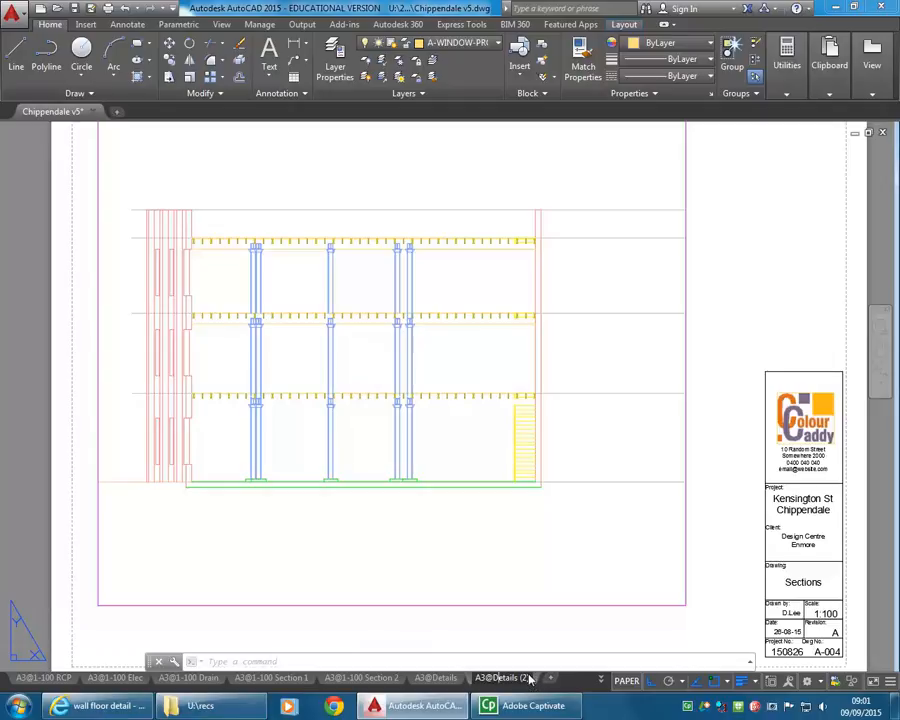
key(BackSpace)
key(BackSpace)
key(BackSpace)
key(BackSpace)
key(BackSpace)
key(BackSpace)
key(BackSpace)
key(BackSpace)
key(BackSpace)
key(BackSpace)
key(BackSpace)
text(Site)
key(Return)
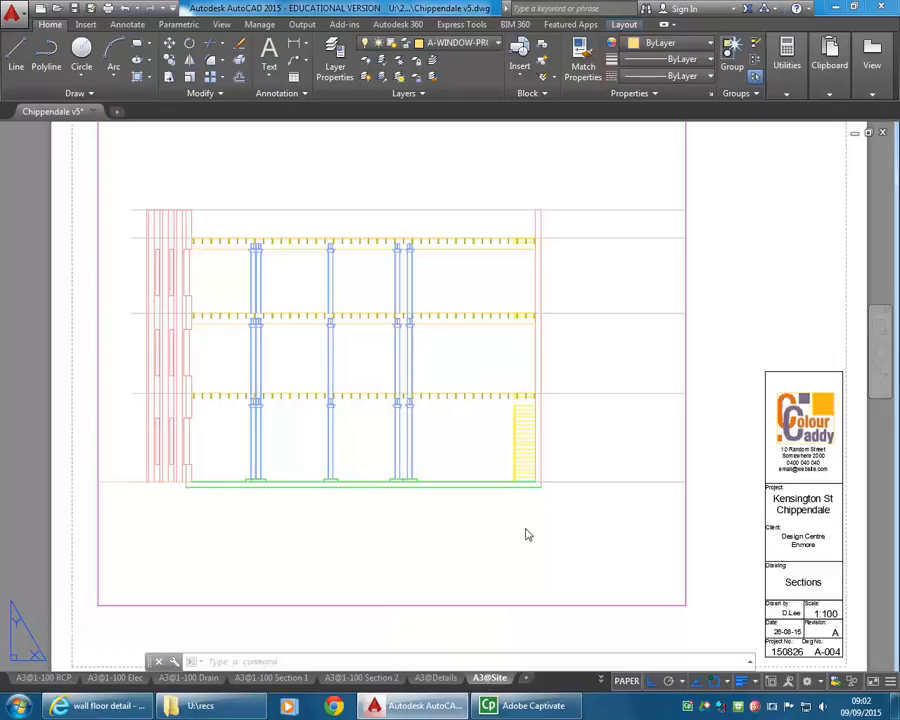
Step: Activate the viewport on the A3@Site layout and reframe its view from the section onto the aerial site image
click(607, 482)
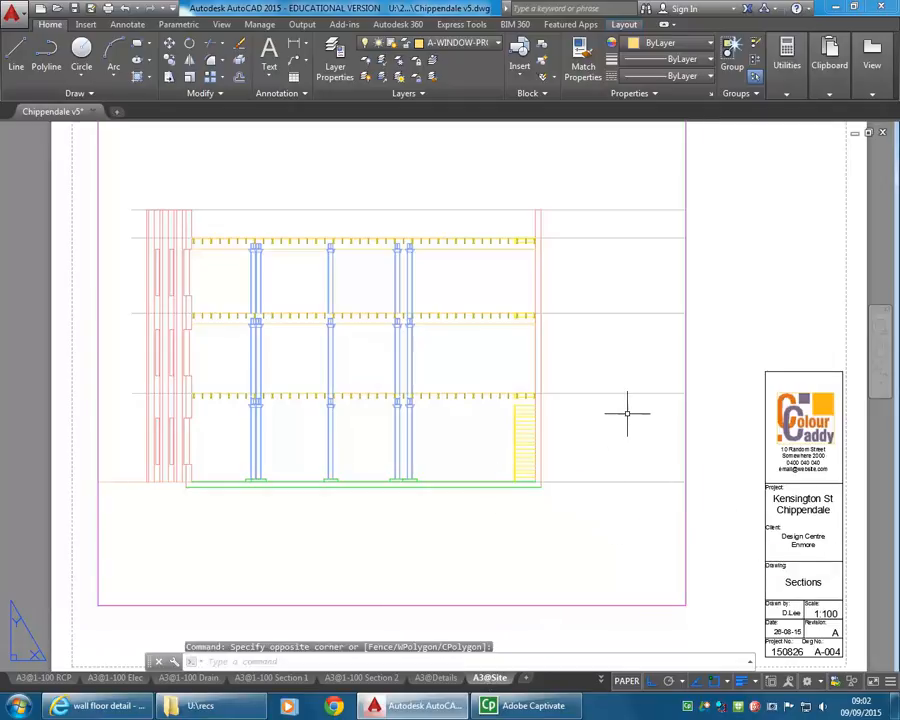
double_click(508, 482)
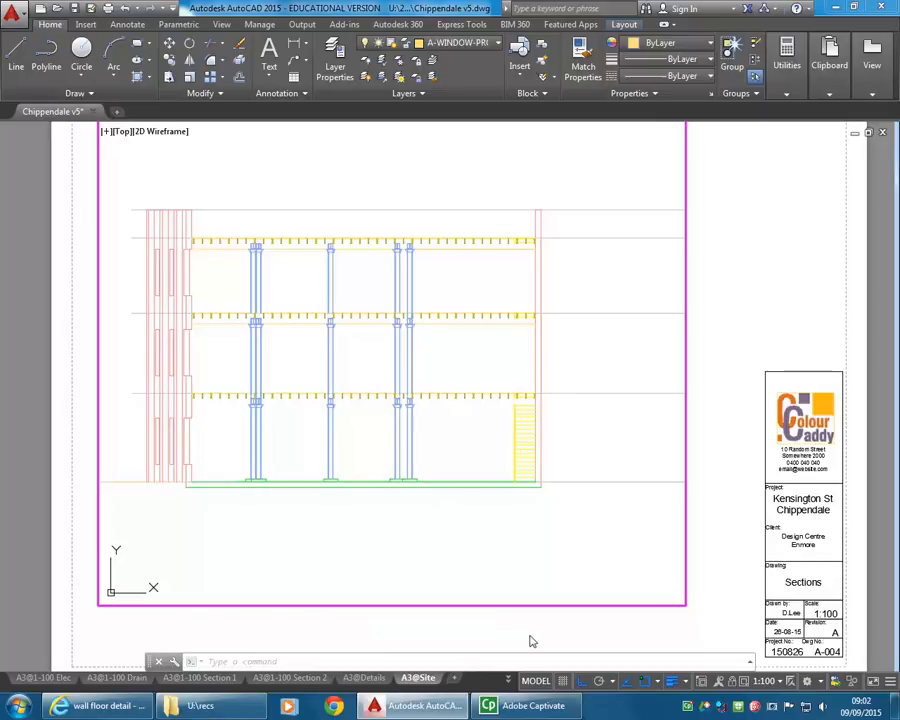
click(536, 680)
click(536, 680)
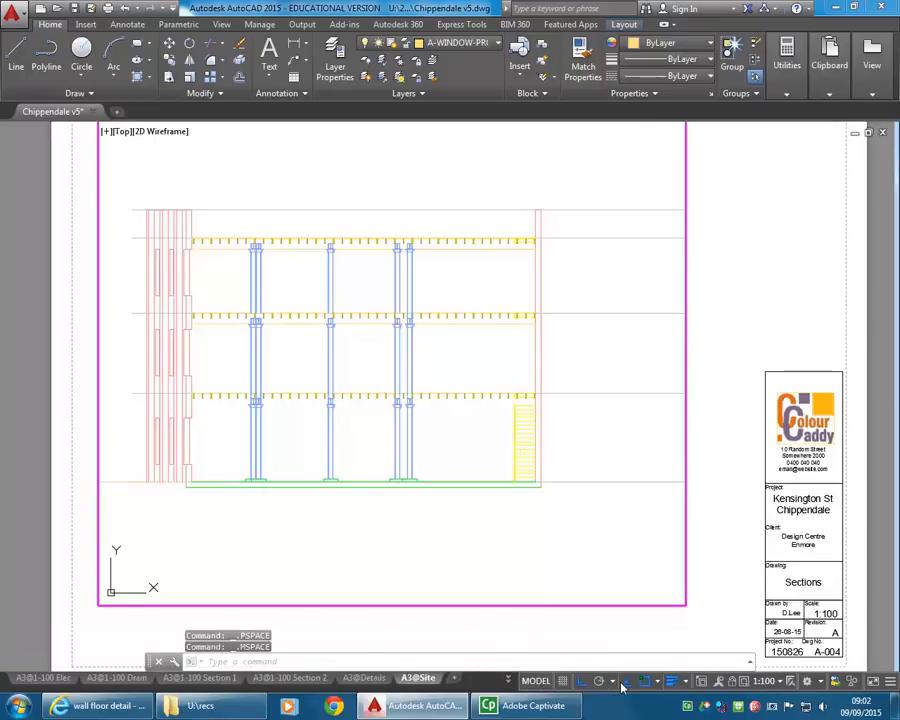
scroll(408, 452, down, 5)
mouse_move(410, 450)
middle_down()
mouse_move(435, 426)
mouse_move(435, 374)
middle_up()
middle_drag(466, 477, 307, 382)
mouse_move(700, 410)
middle_down()
mouse_move(486, 396)
mouse_move(320, 361)
mouse_move(114, 386)
middle_up()
scroll(247, 415, down, 2)
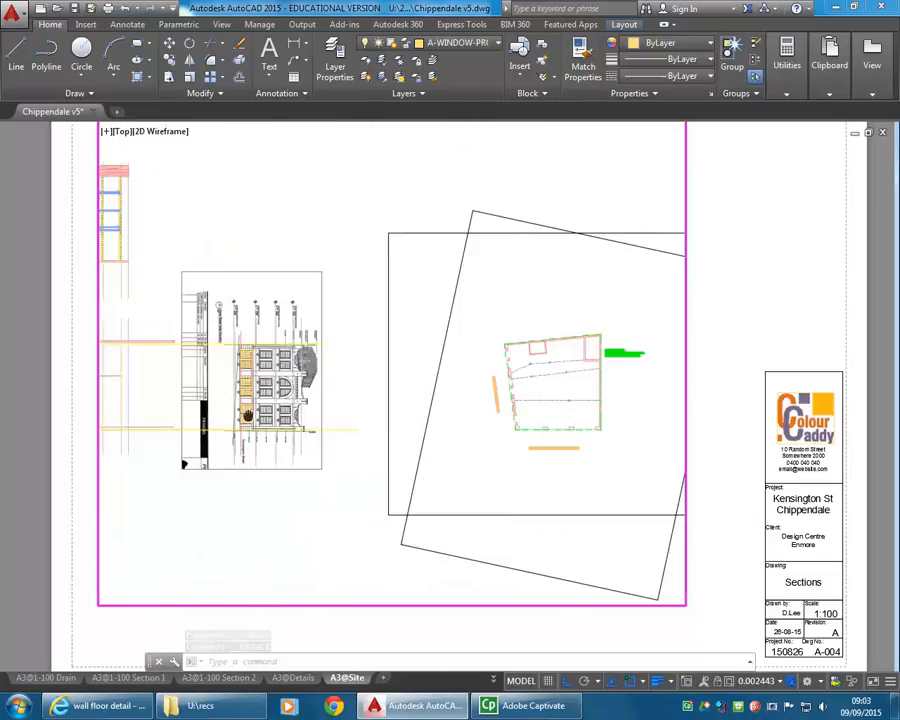
middle_drag(488, 380, 434, 403)
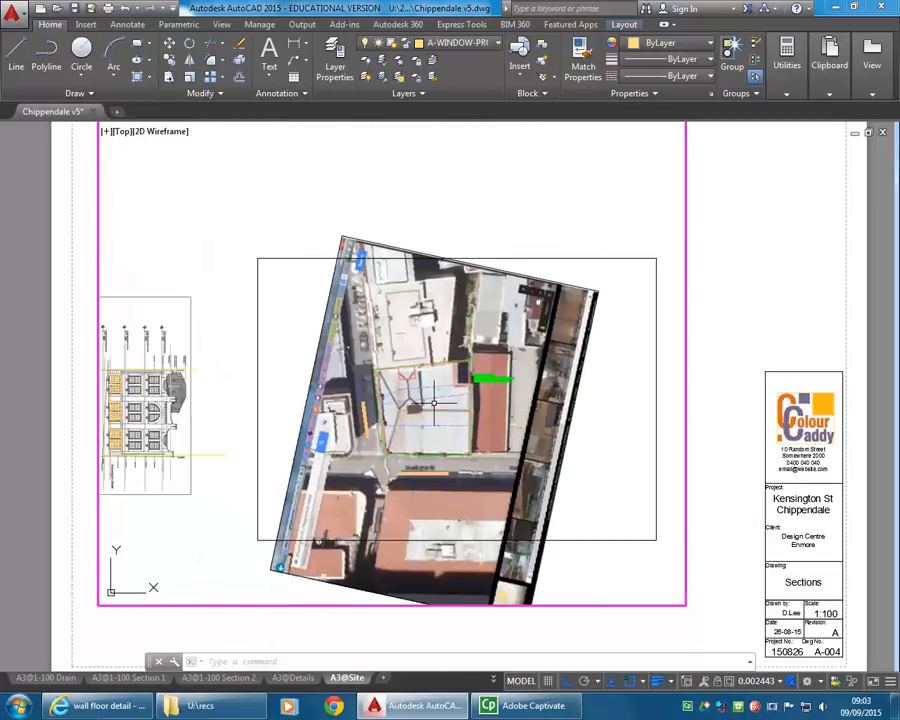
scroll(434, 403, up, 2)
scroll(360, 470, up, 3)
middle_drag(362, 474, 369, 479)
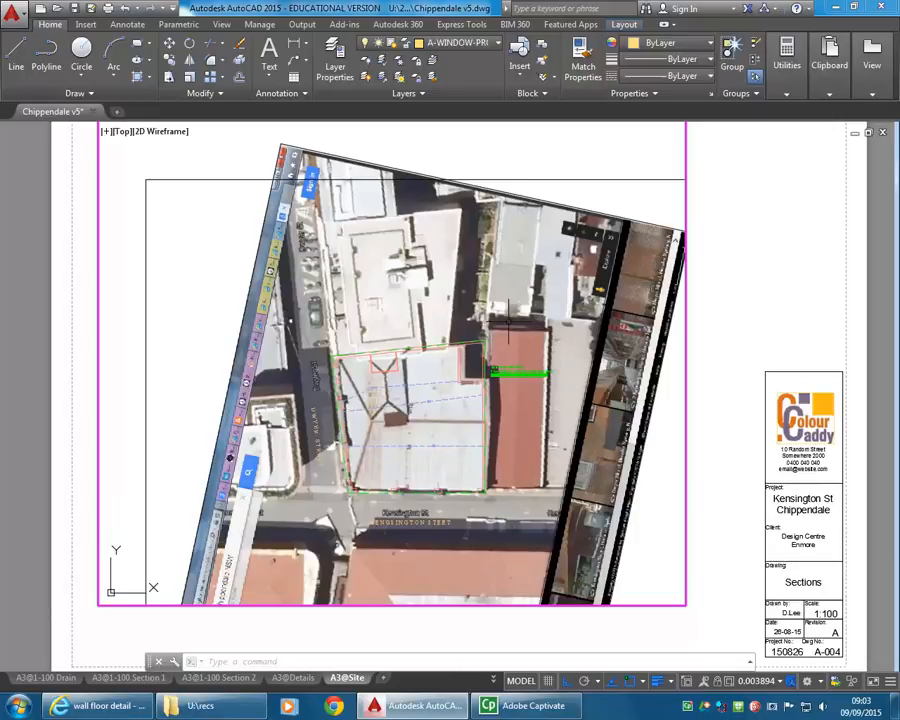
Step: On layer A-REF, draw lines along the southern side of Kensington Street and down the eastern side of the side street
click(466, 44)
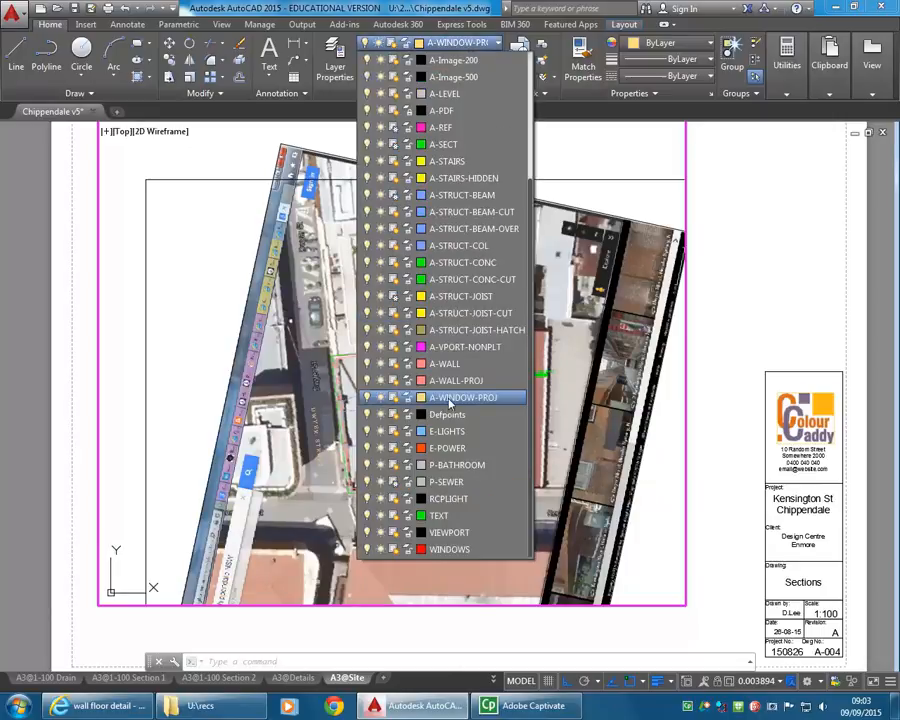
click(453, 133)
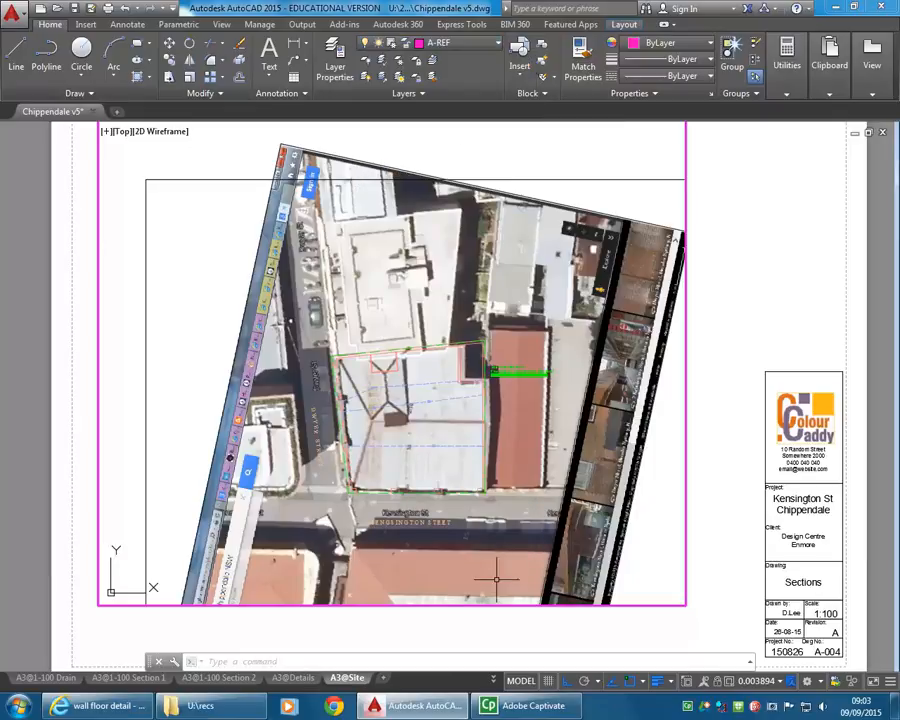
click(16, 52)
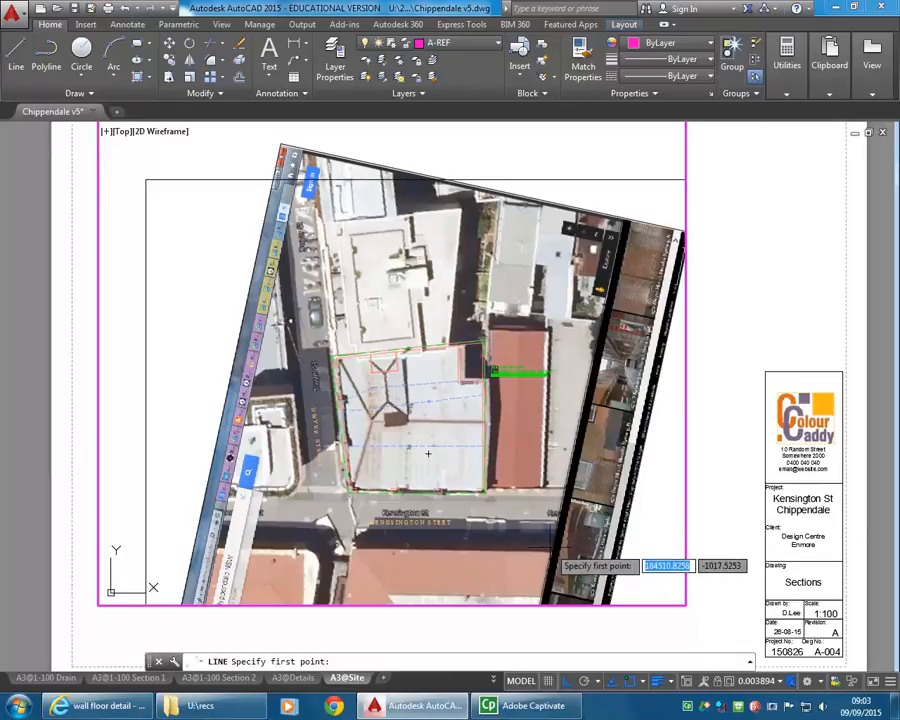
click(546, 372)
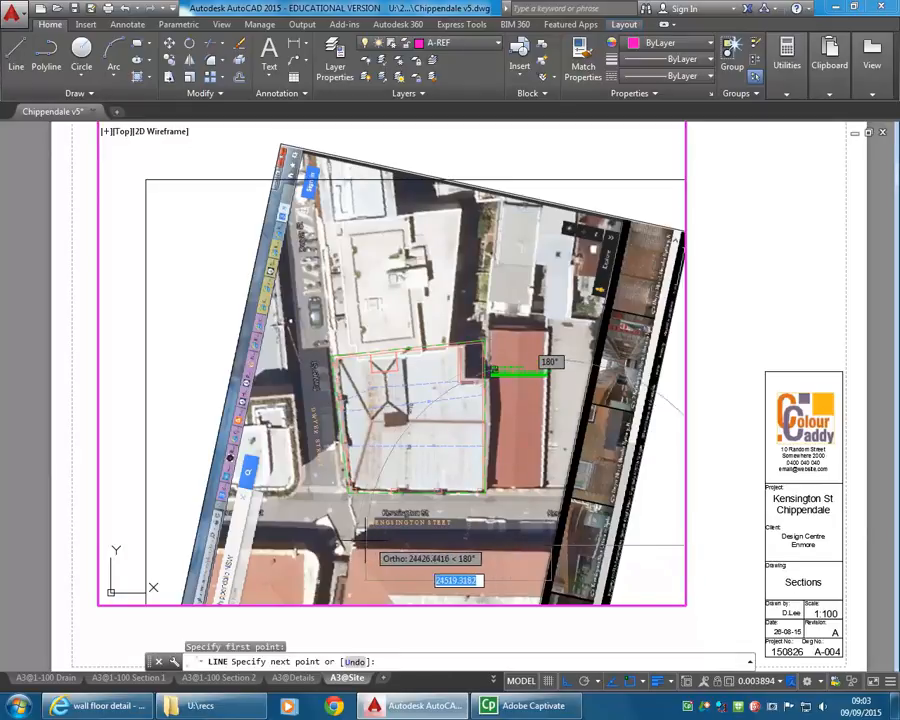
key(F8)
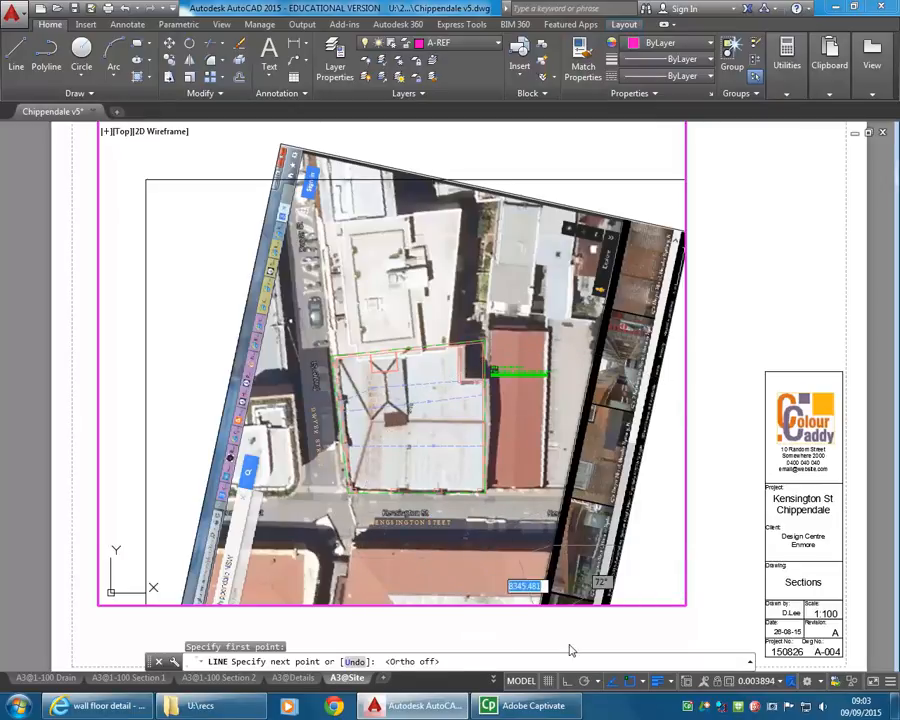
click(566, 683)
middle_drag(355, 521, 365, 440)
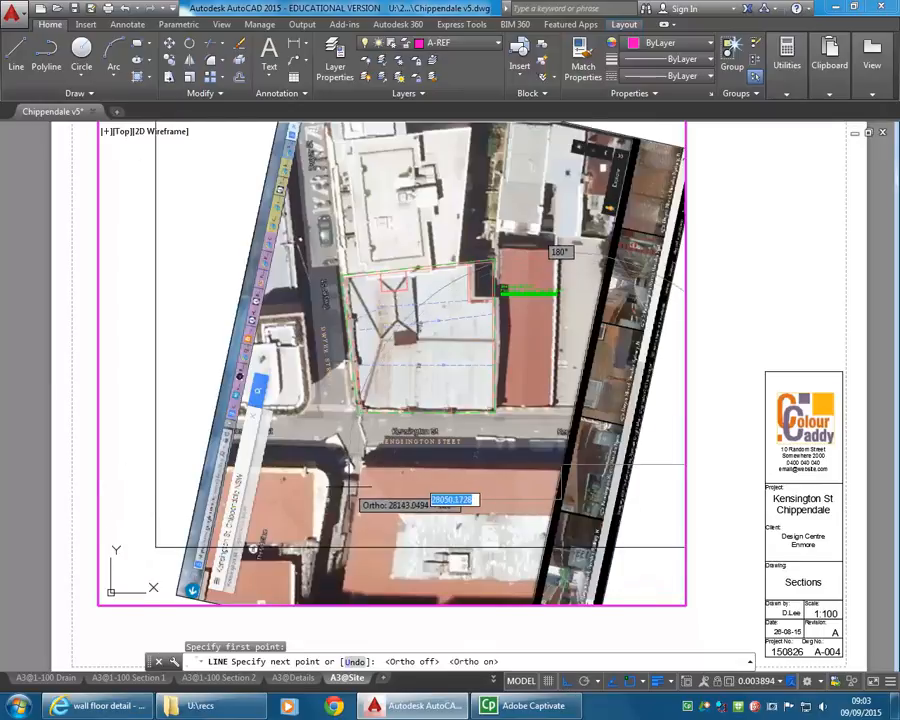
click(328, 463)
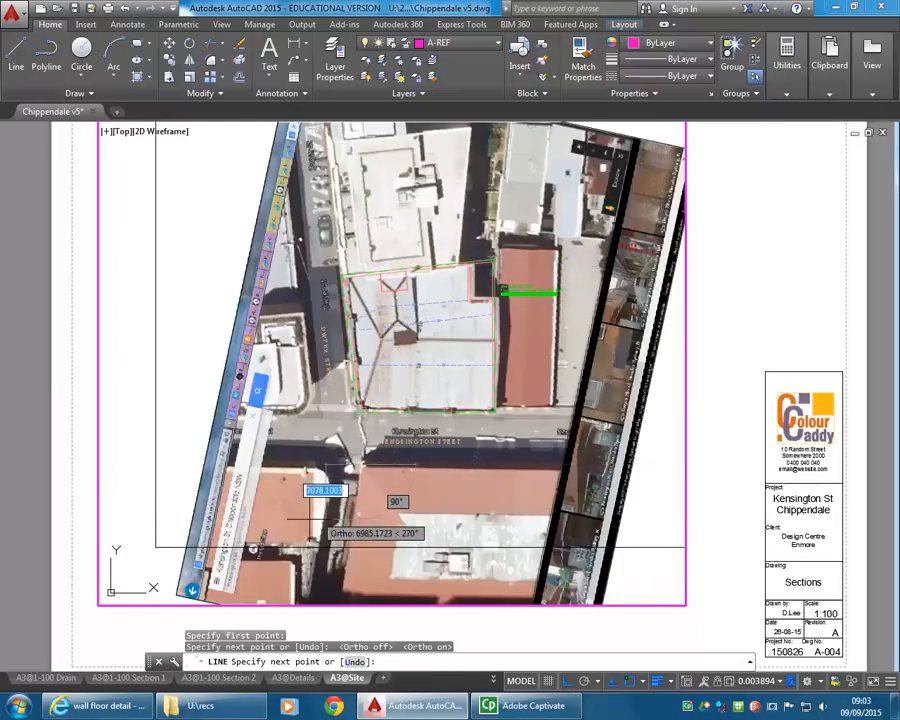
click(588, 684)
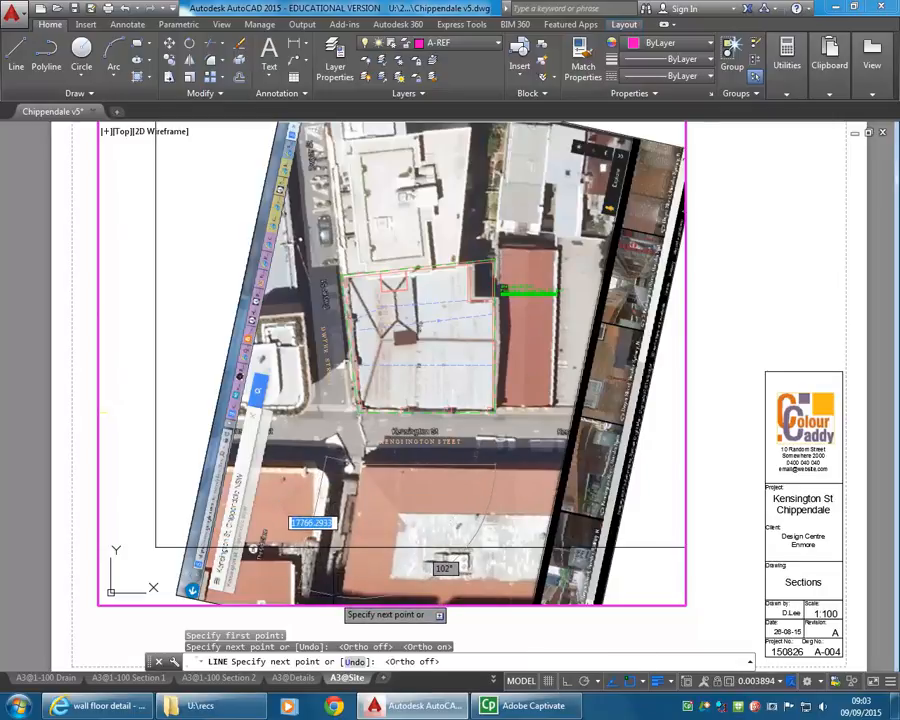
click(350, 597)
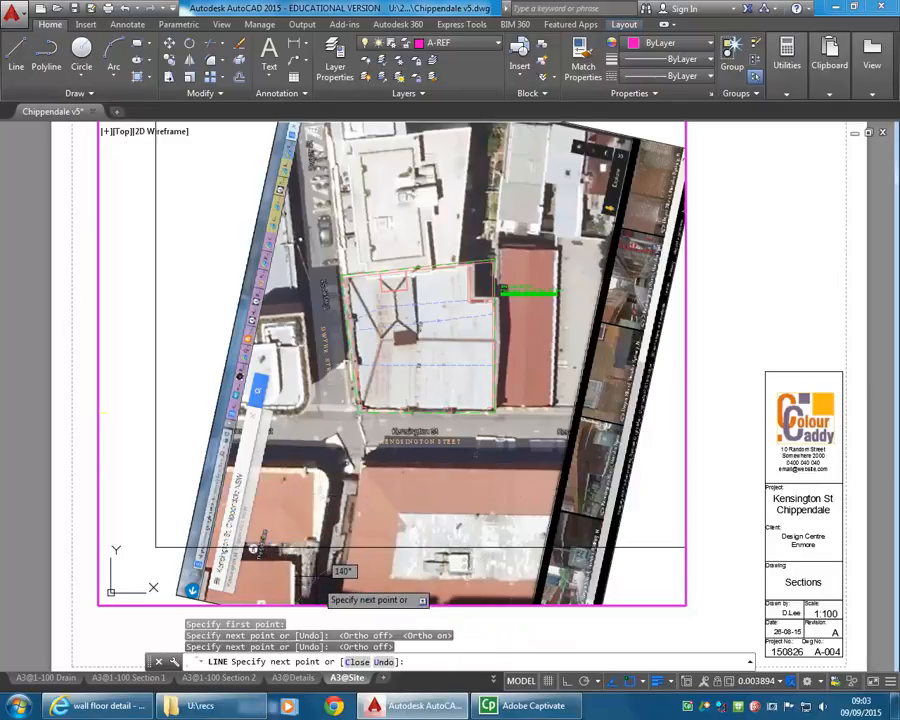
key(Return)
Step: Draw lines up the side street's western edge and straight west along Kensington Street, outlining the southwest block's corner
key(Return)
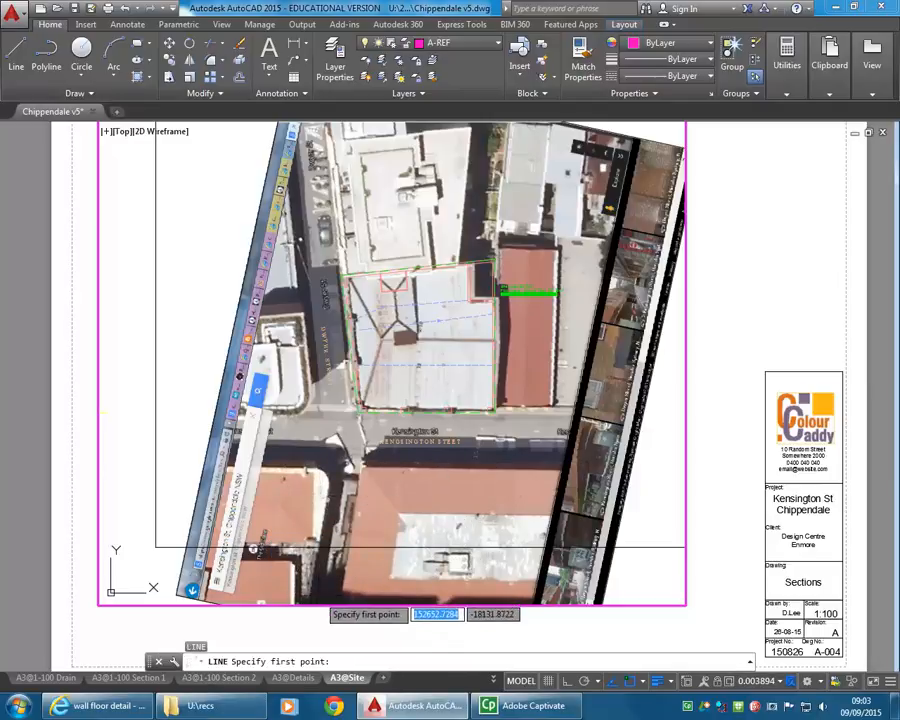
click(319, 596)
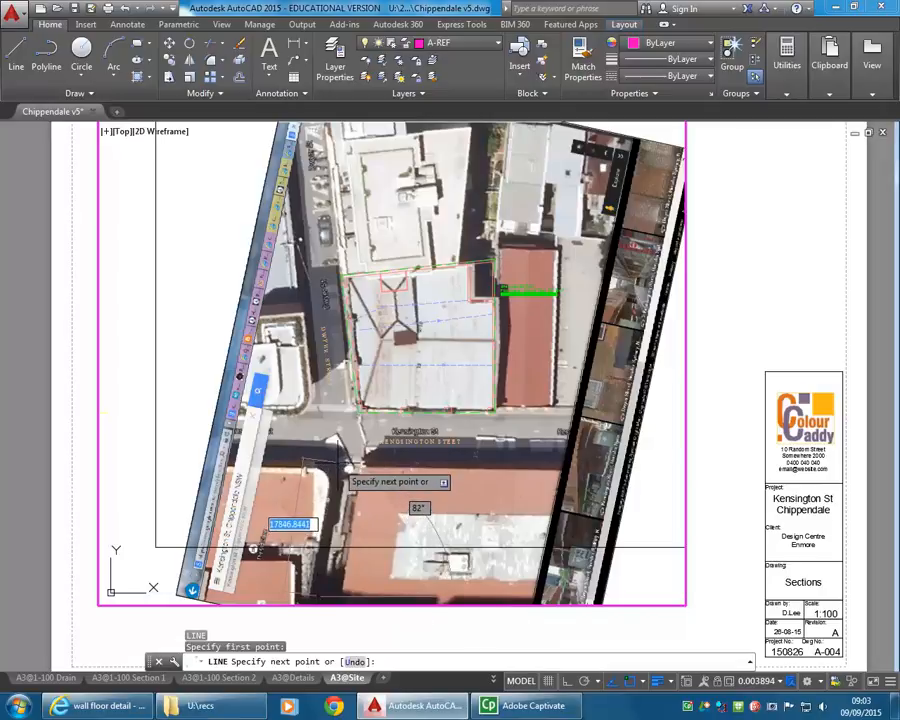
click(337, 463)
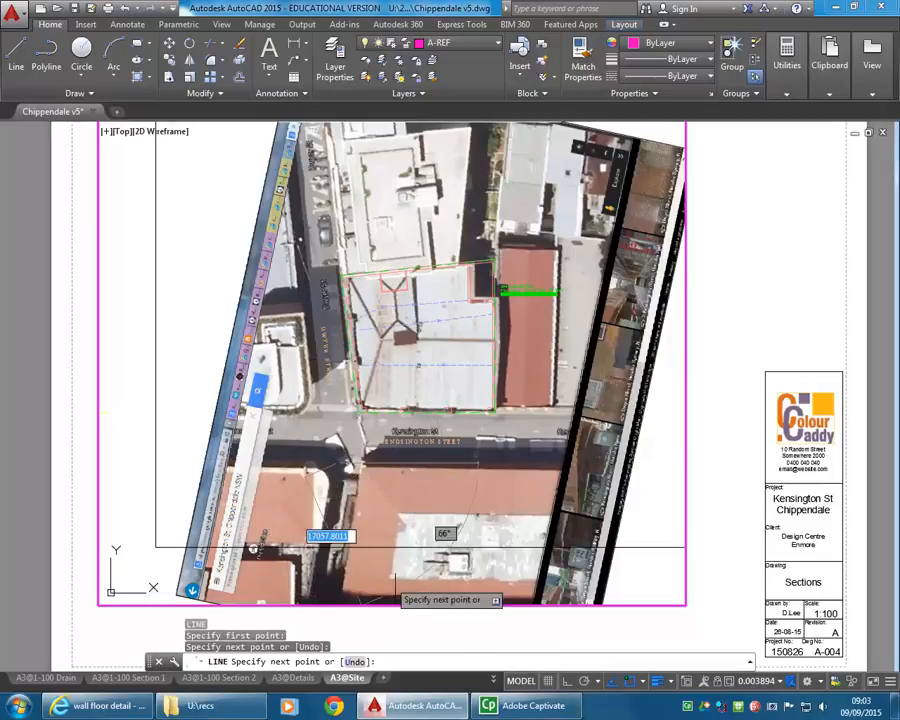
click(565, 682)
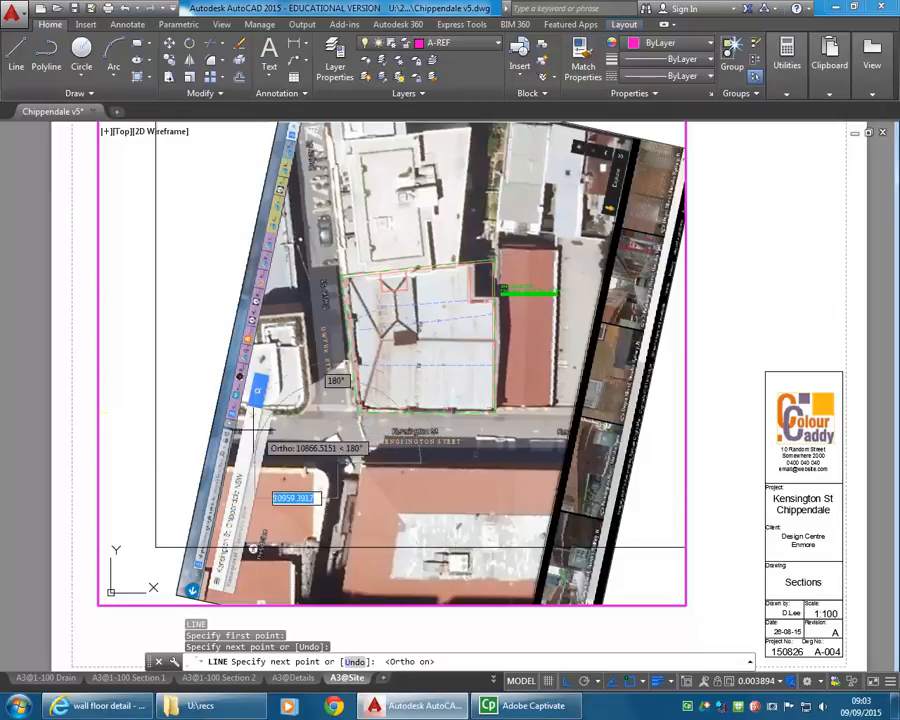
click(230, 462)
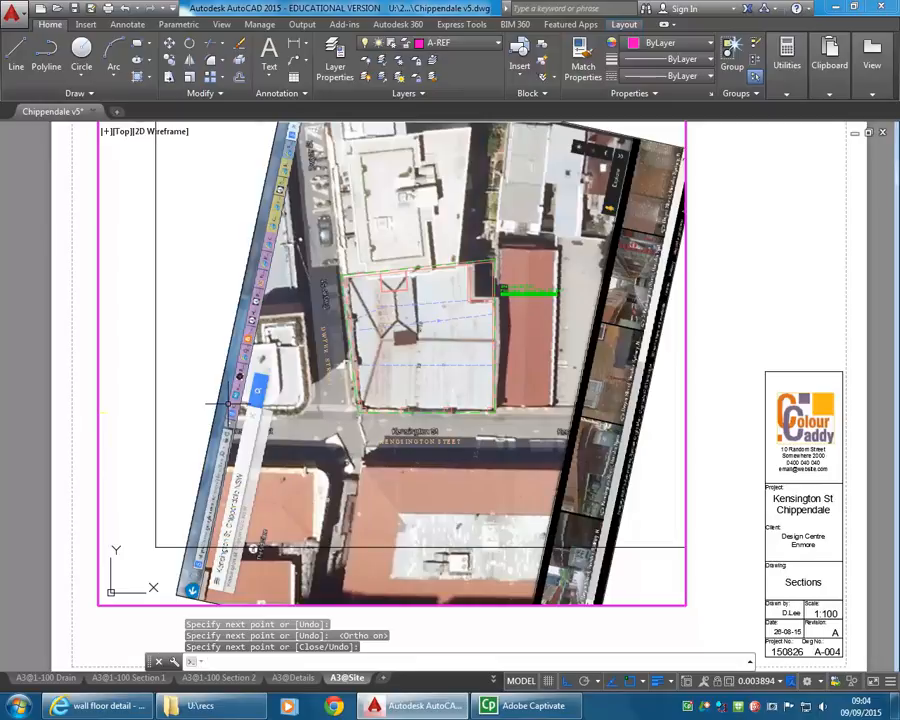
key(Return)
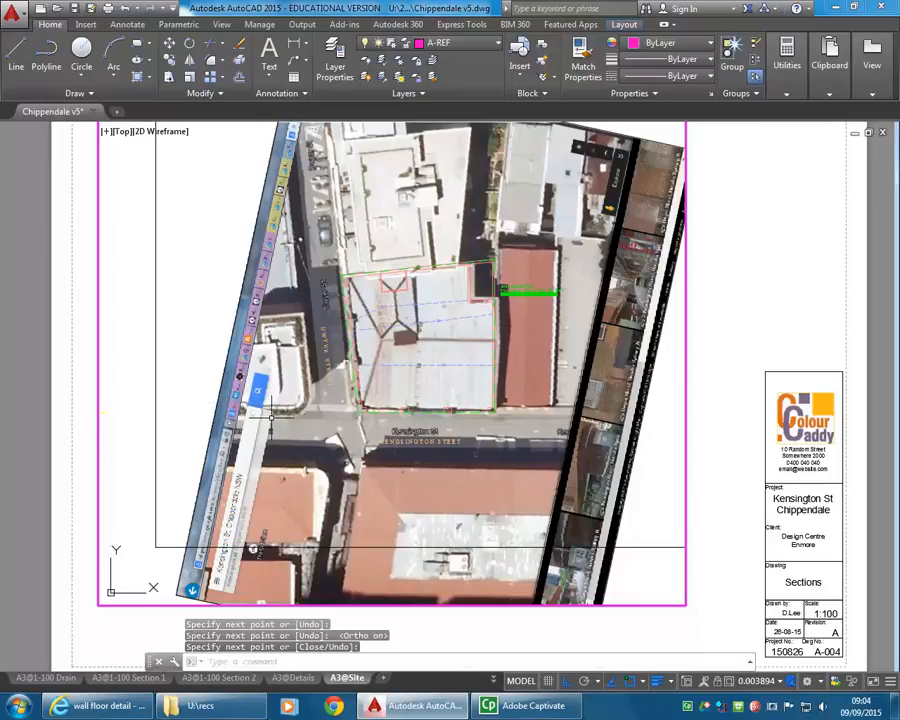
Step: Draw lines along the northwest block's Kensington Street frontage and diagonally up the western edge of the side street
key(Return)
click(240, 424)
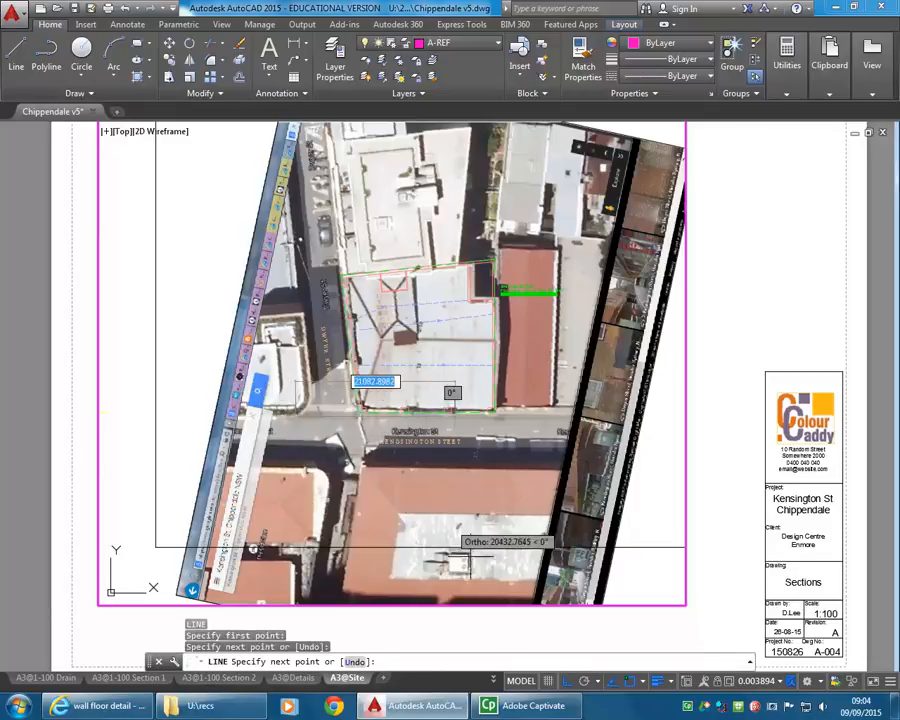
click(565, 681)
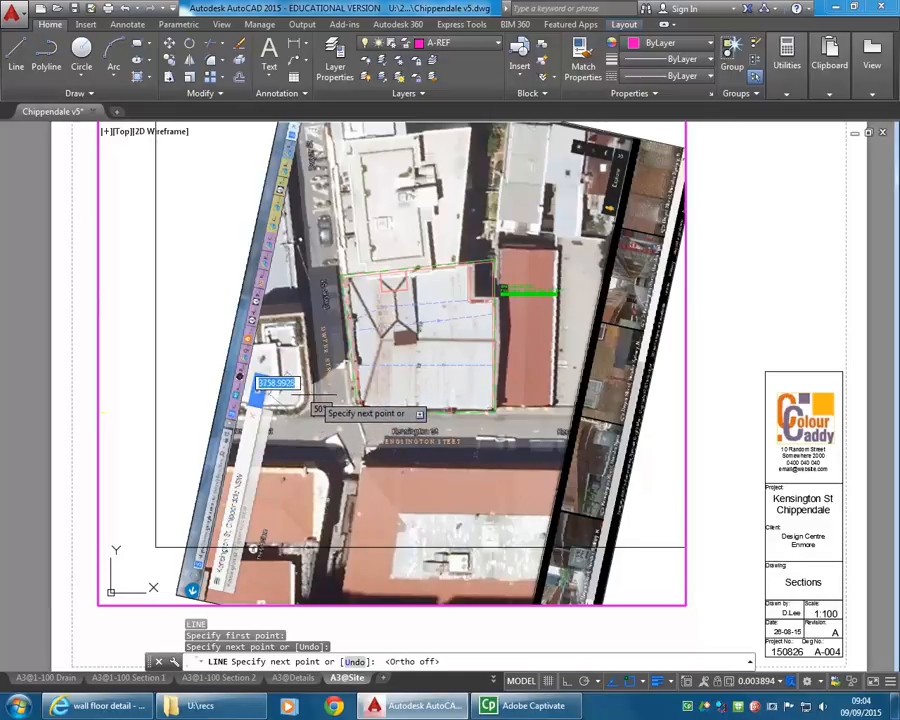
click(311, 411)
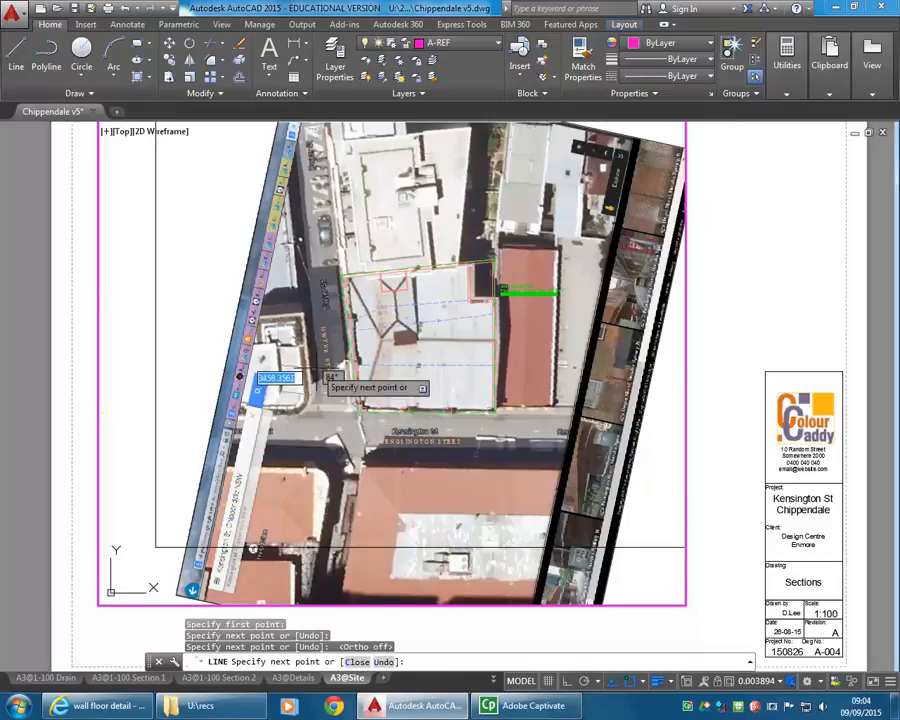
click(283, 183)
key(Return)
Step: With object snap off, draw lines down the side street's eastern edge to the site corner and straight east along Kensington Street
key(Return)
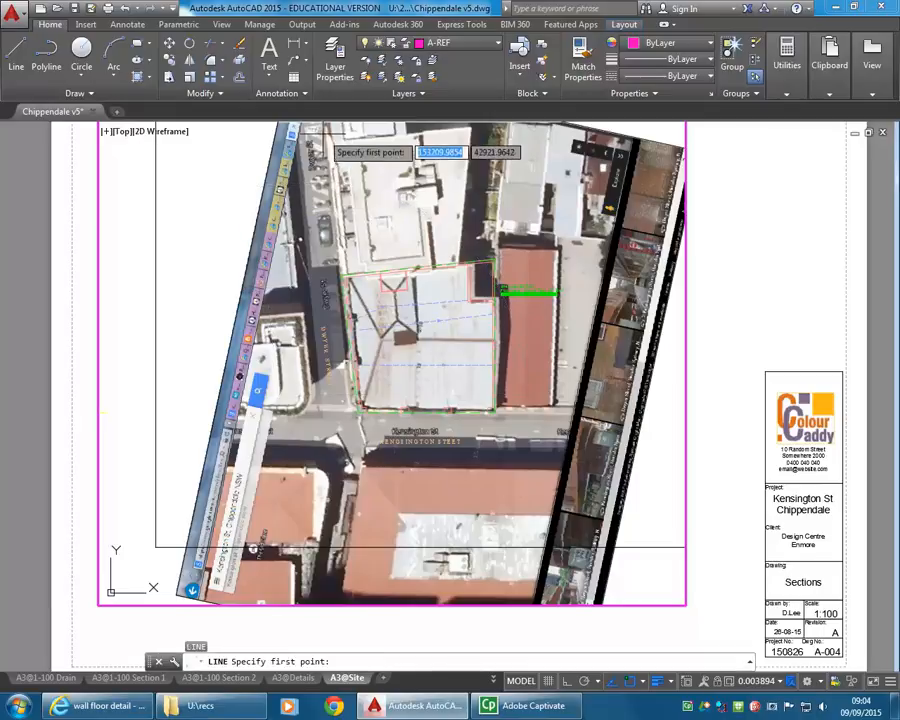
click(322, 130)
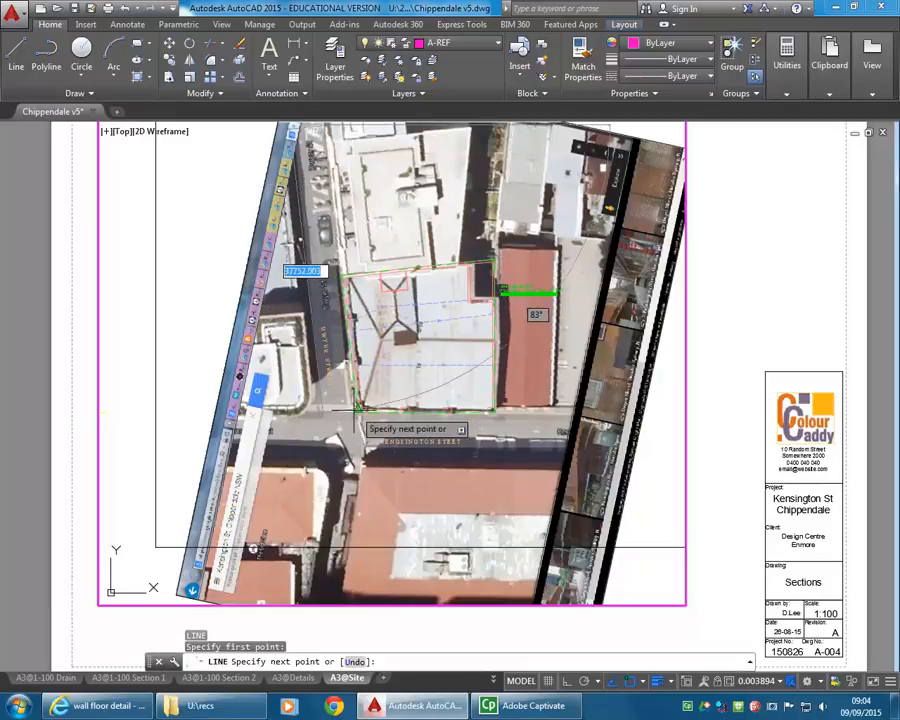
click(628, 681)
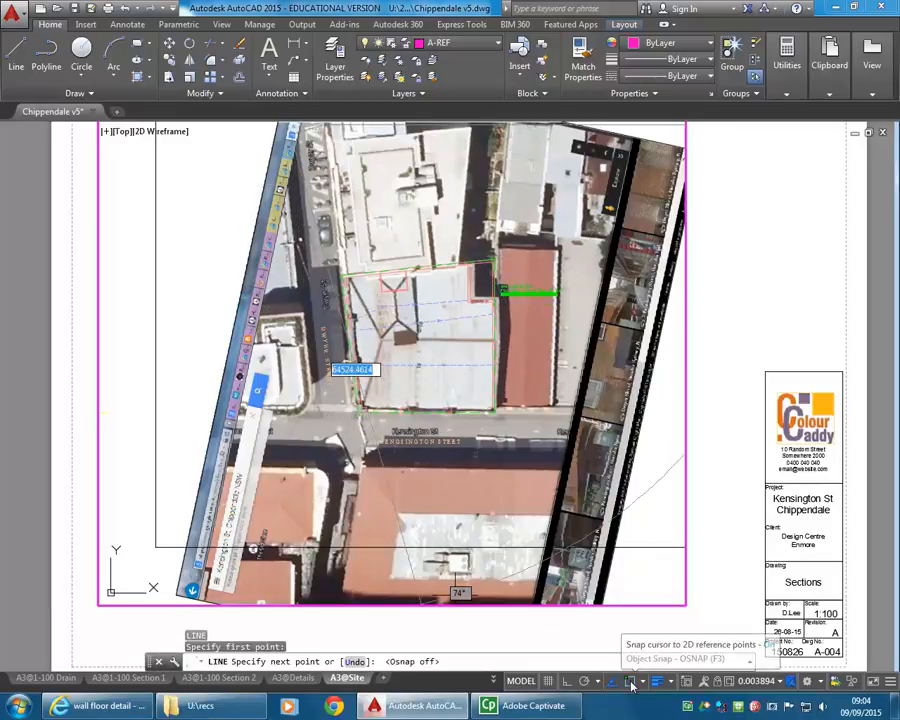
click(365, 410)
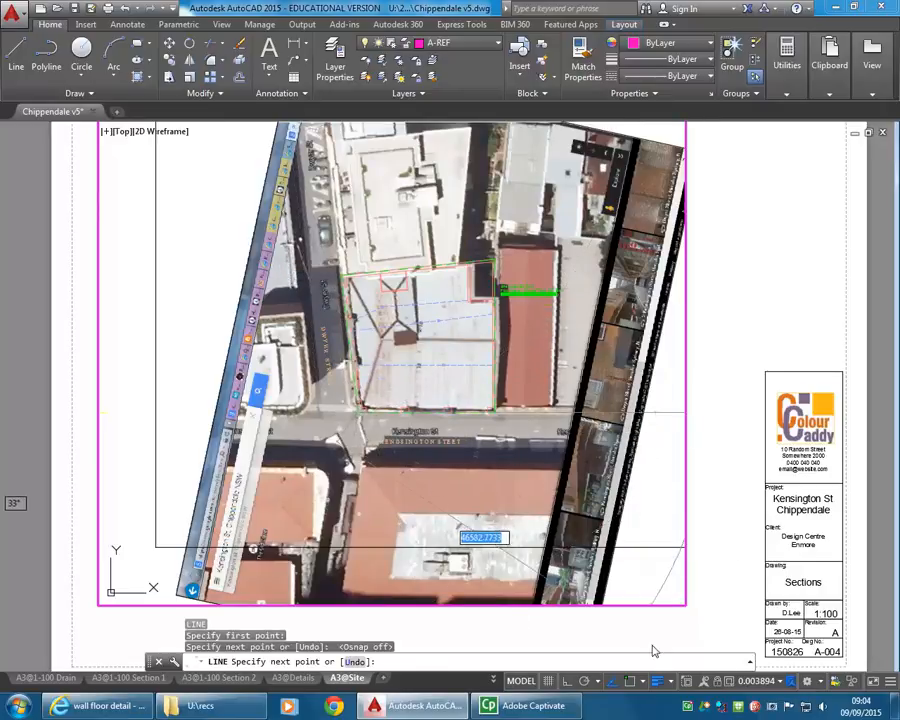
click(572, 681)
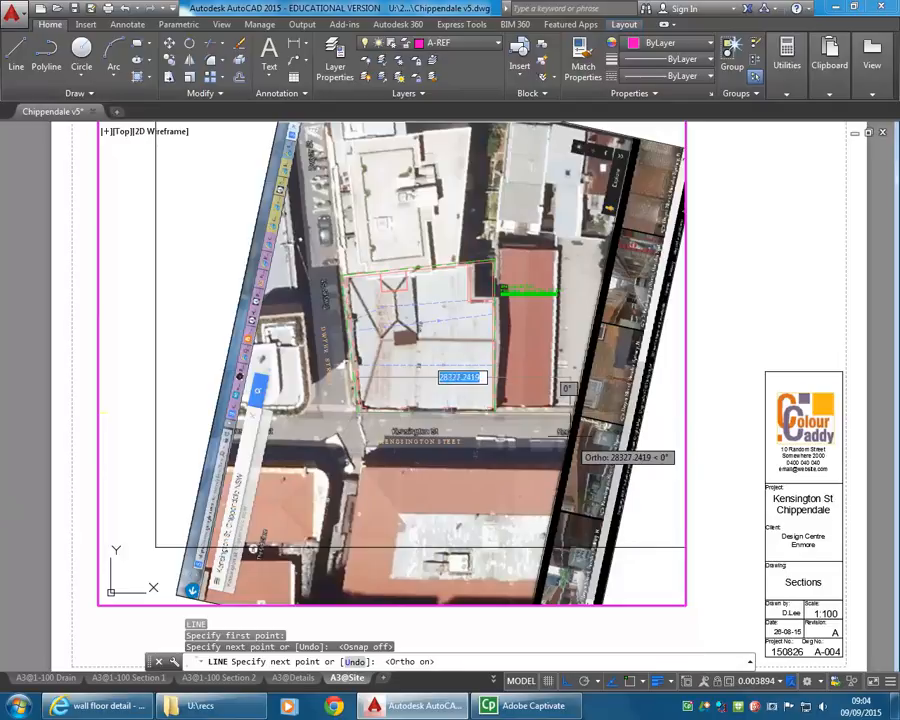
click(576, 404)
key(Return)
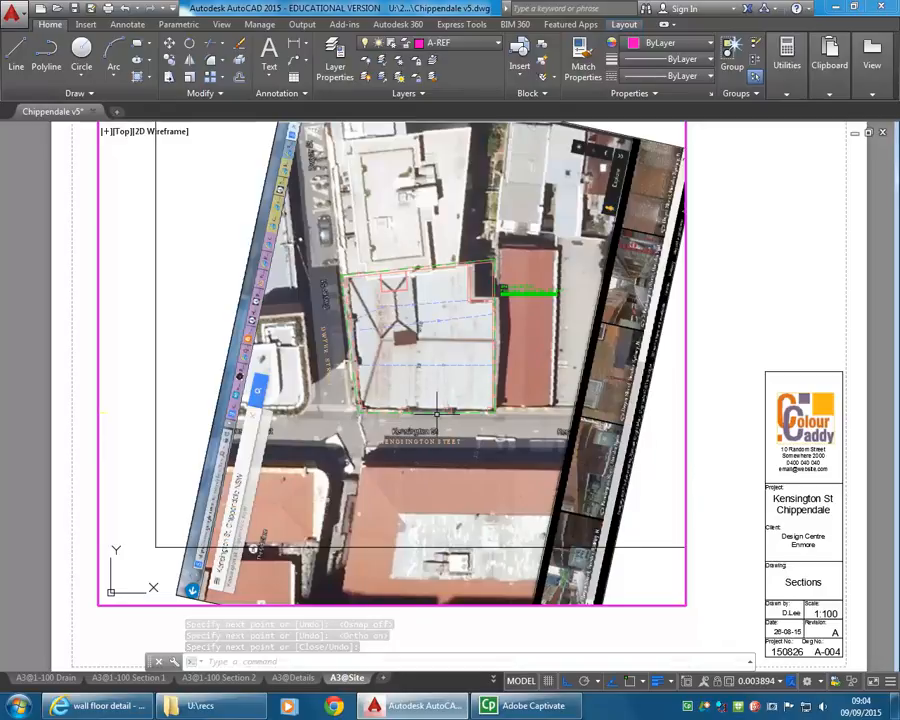
Step: Delete the dashed blue lines crossing the site building and the leftover linework at the small notch on its northern edge
click(445, 290)
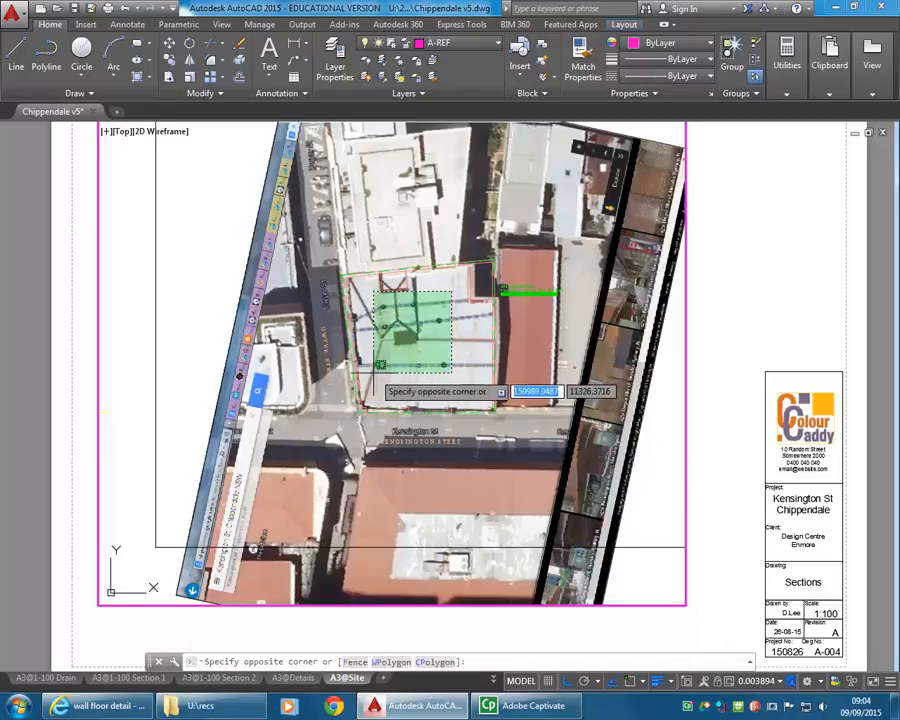
click(372, 372)
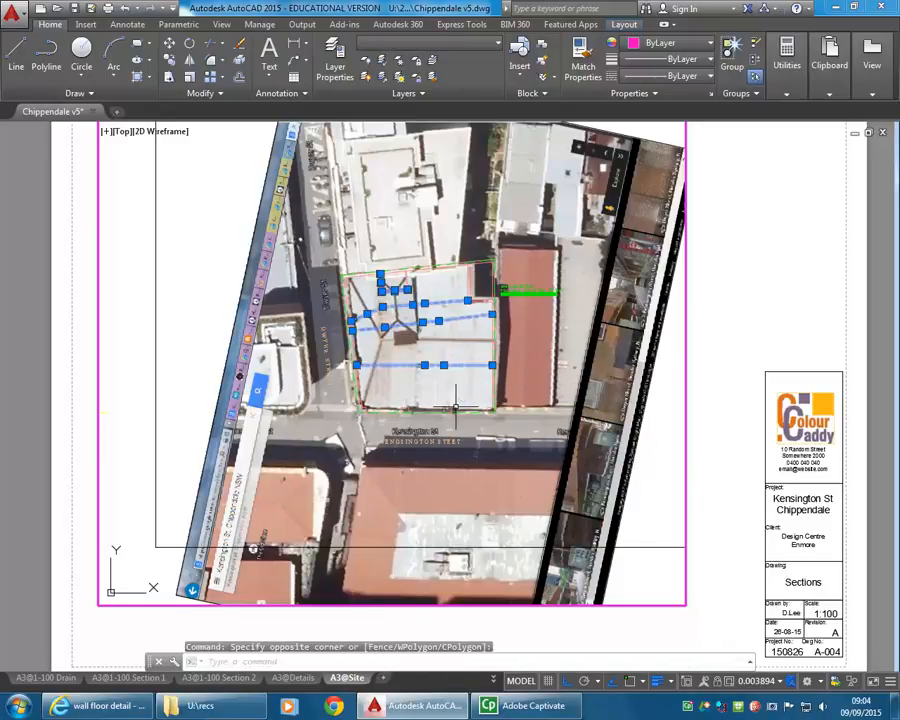
key(Delete)
click(403, 290)
key(Delete)
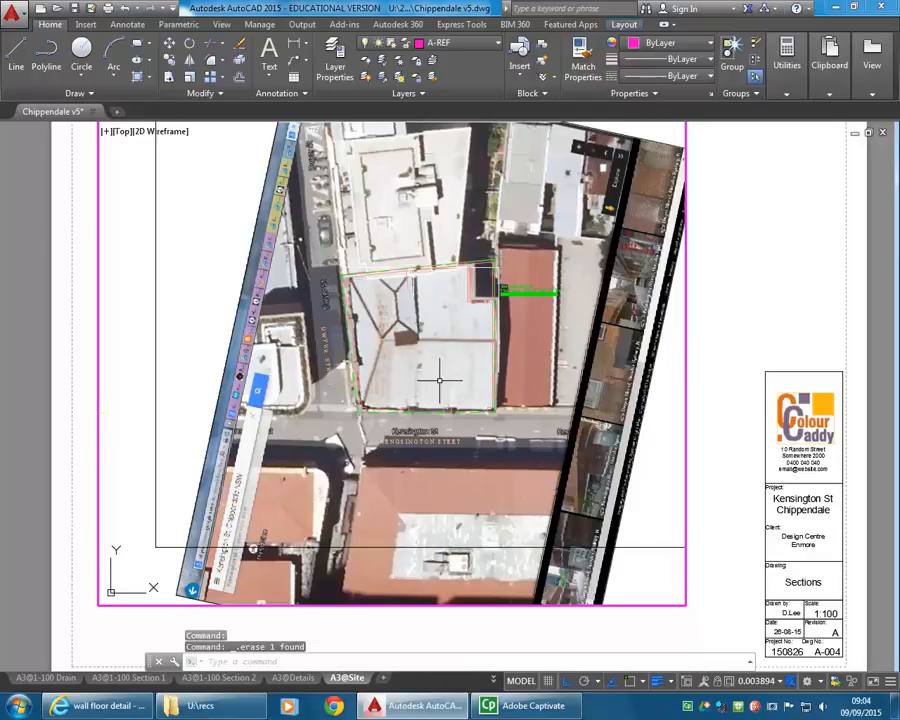
Step: Toggle layers A-Image-200 and A-Image-500 off and on to compare the aerial images, and freeze A-Image-500 in the current viewport
click(455, 43)
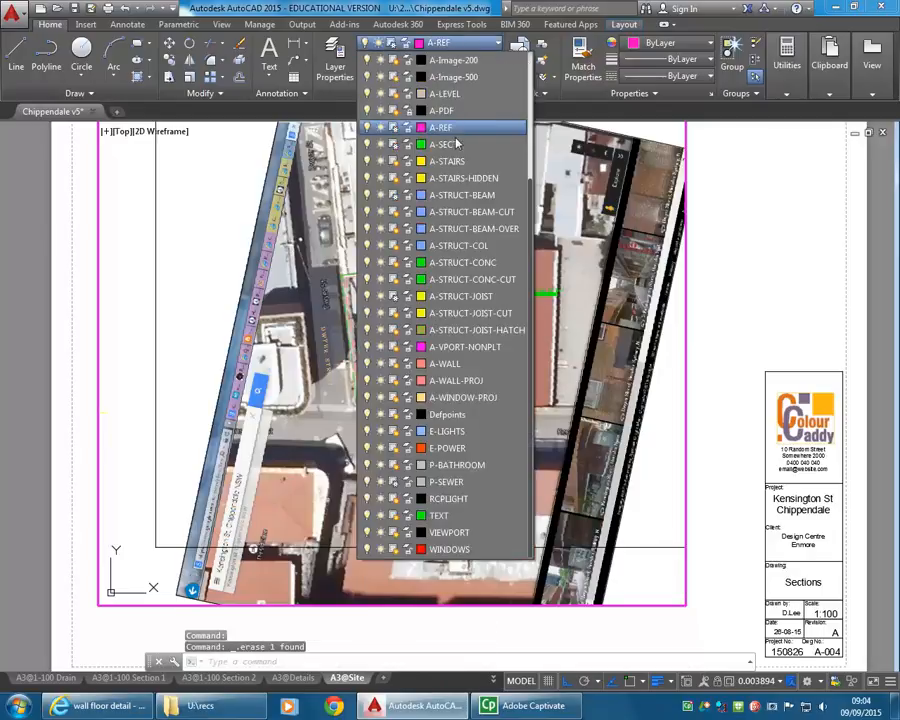
click(366, 60)
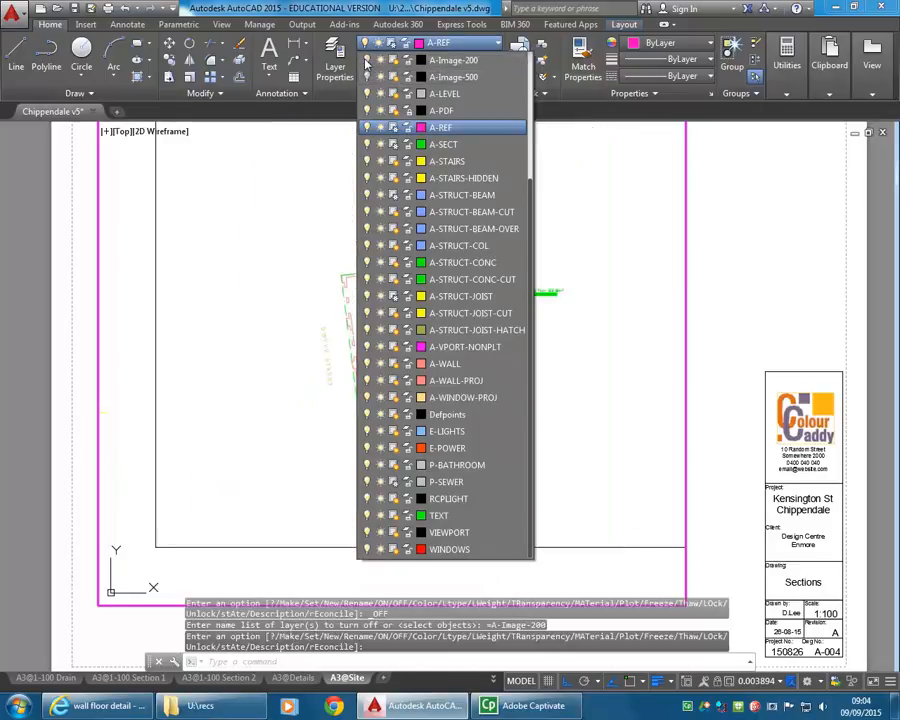
click(366, 60)
click(366, 60)
click(366, 60)
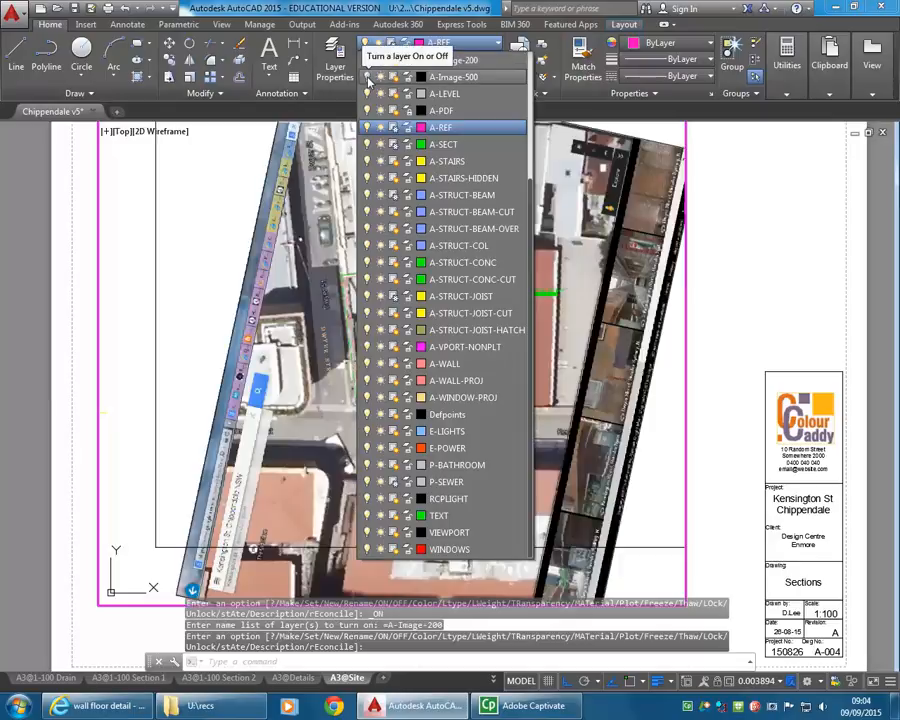
click(366, 78)
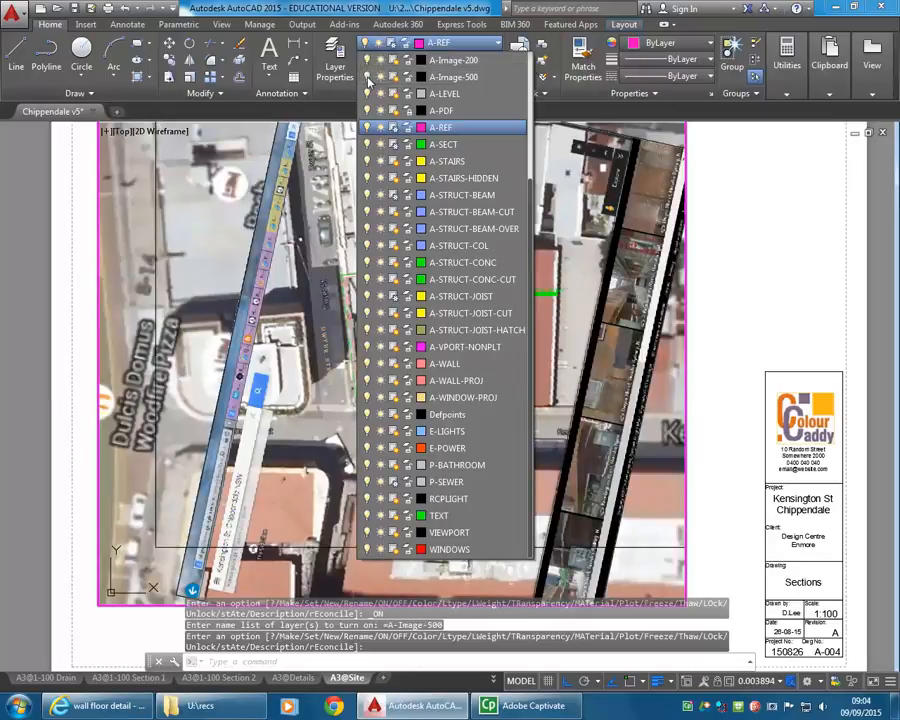
click(366, 77)
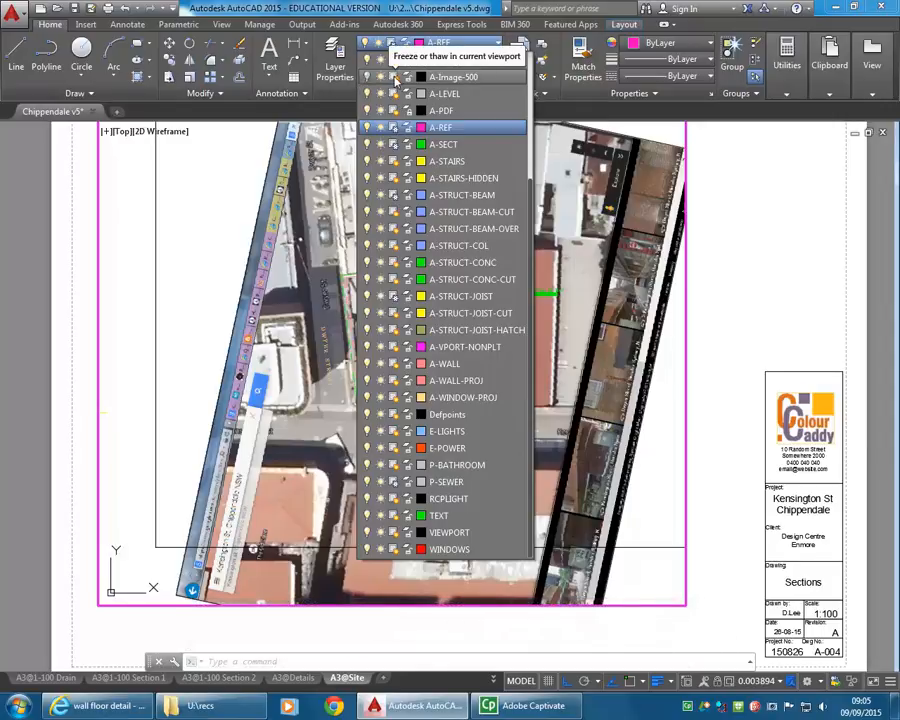
click(396, 80)
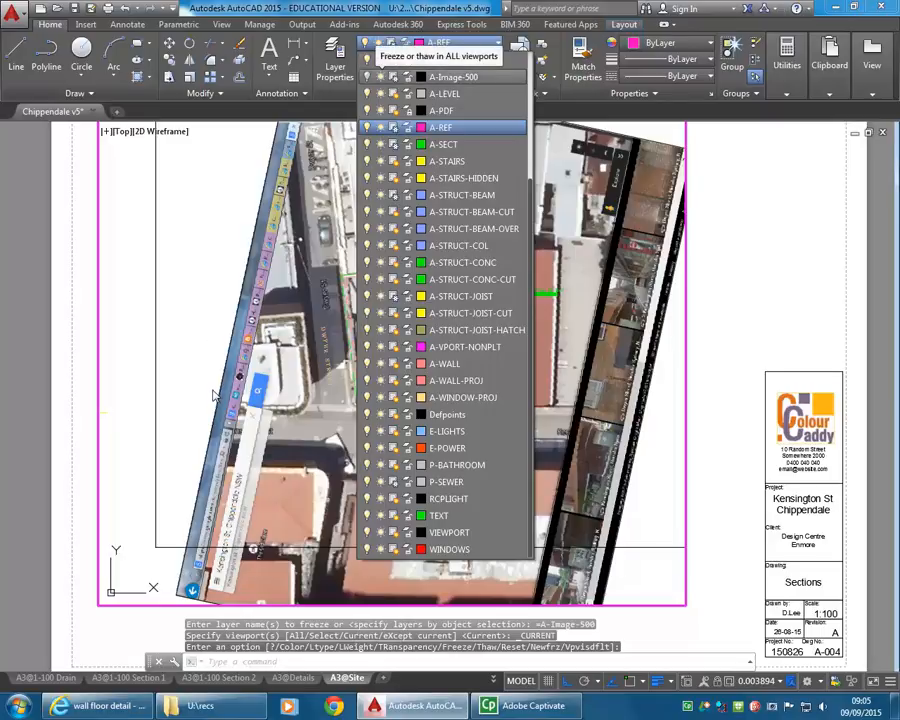
click(199, 333)
Step: With object snap on, draw a line along the aerial image's southern edge from its southeast corner to its southwest corner
middle_drag(253, 549, 241, 405)
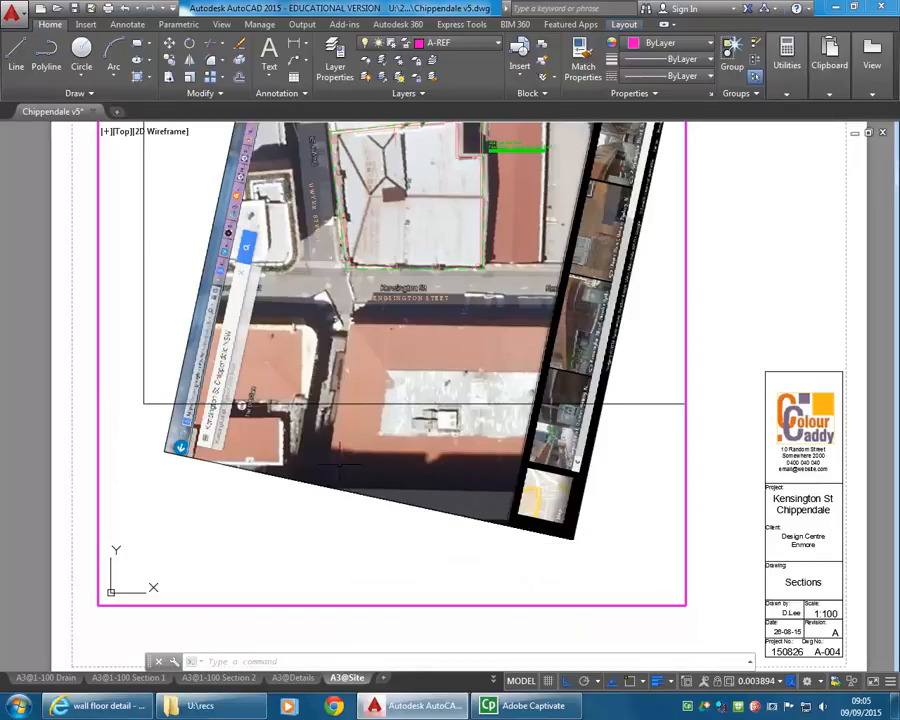
click(14, 56)
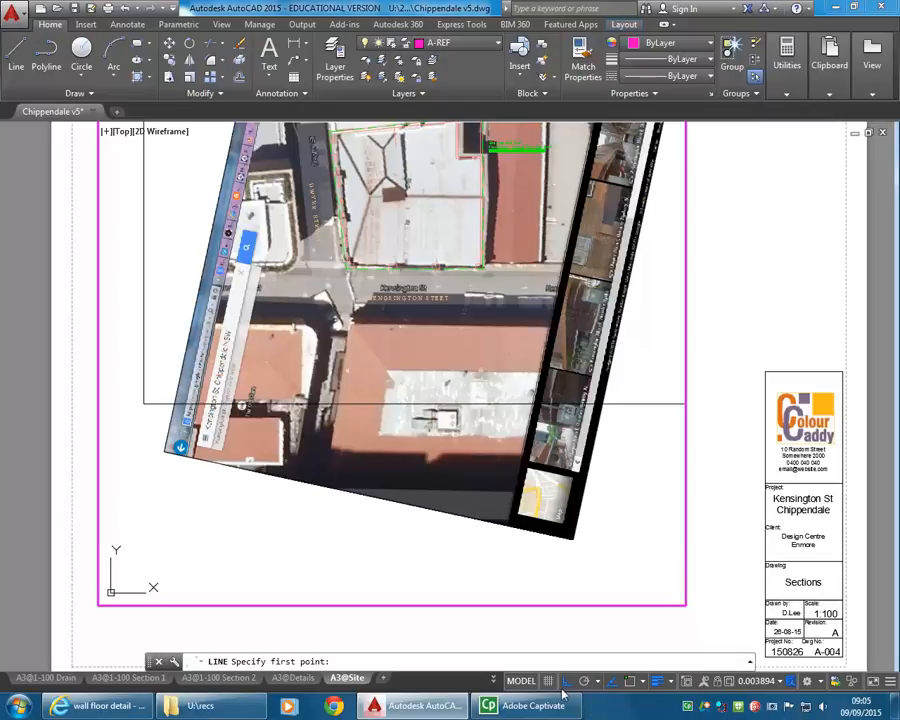
click(629, 681)
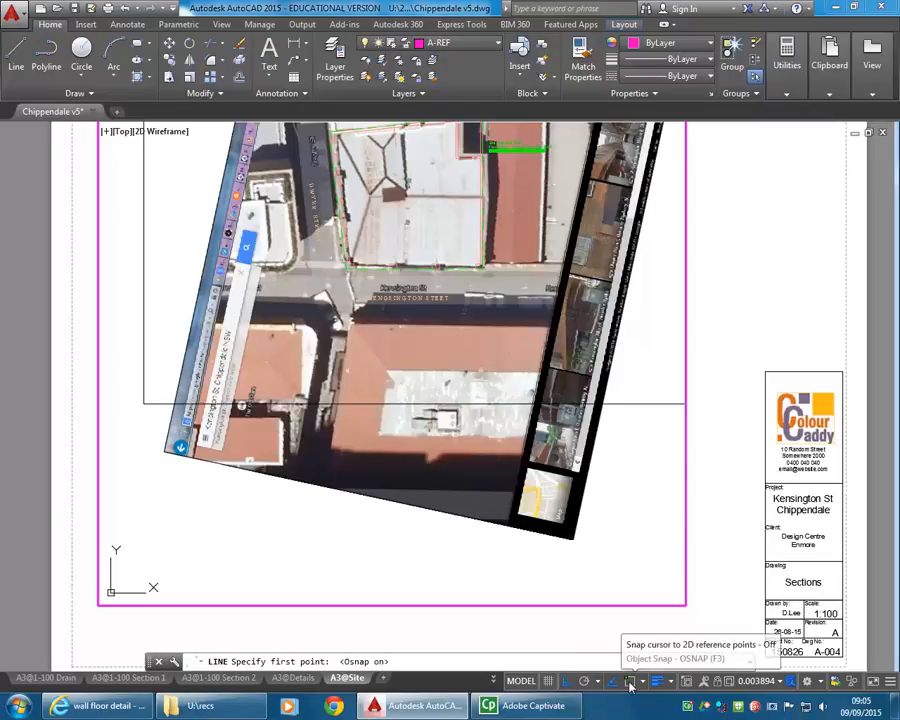
click(572, 538)
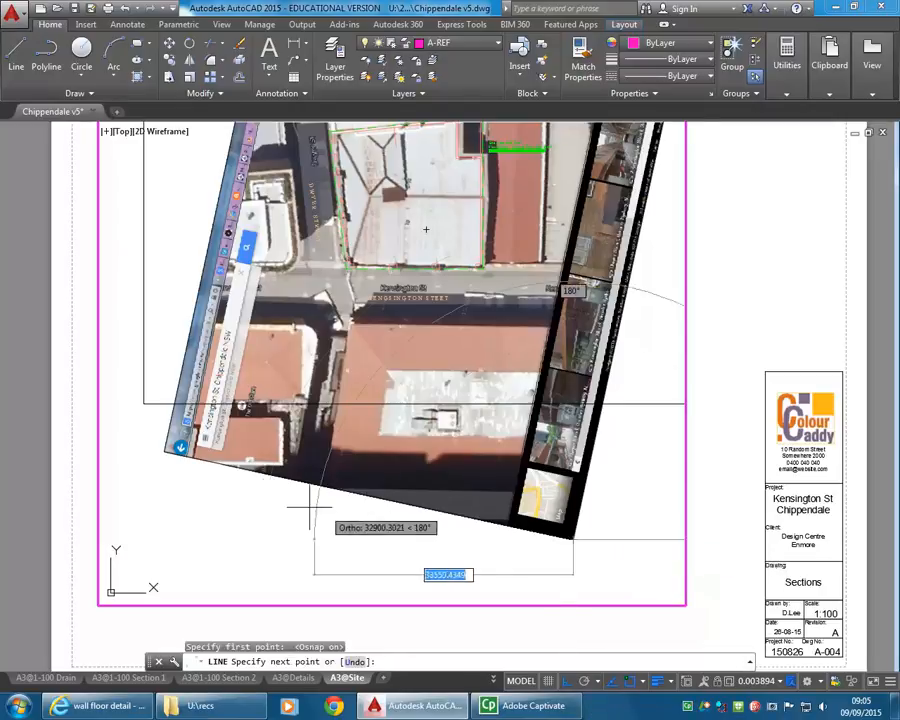
click(164, 451)
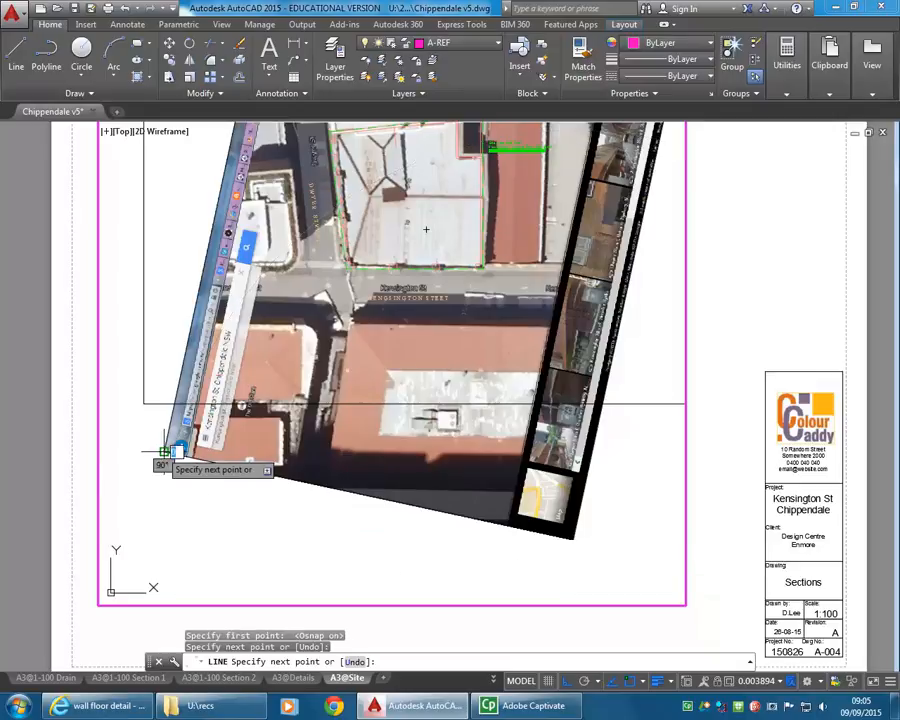
right_click(207, 488)
click(245, 498)
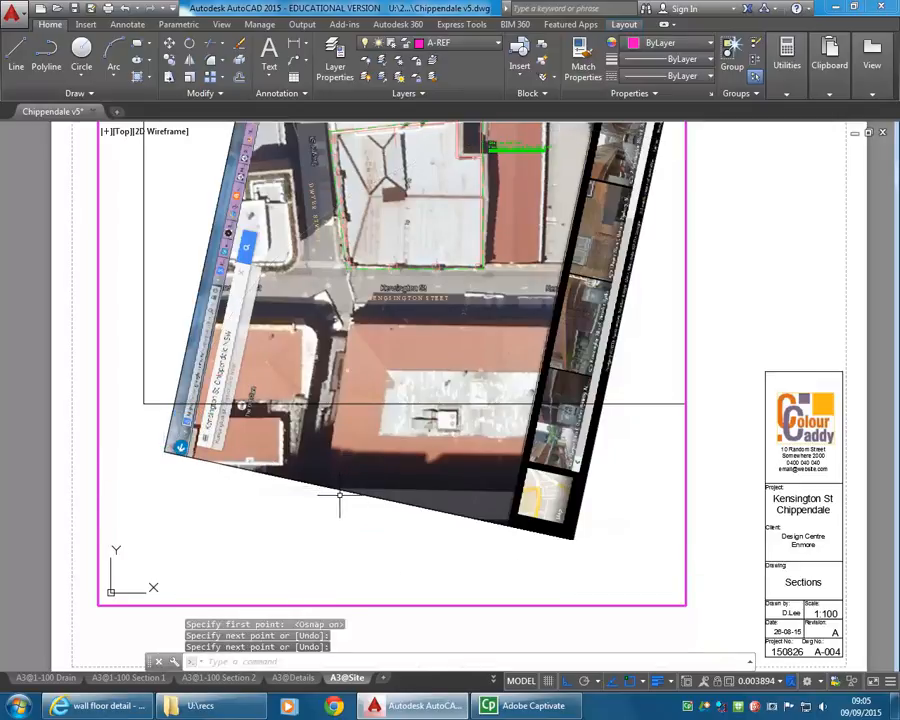
click(346, 492)
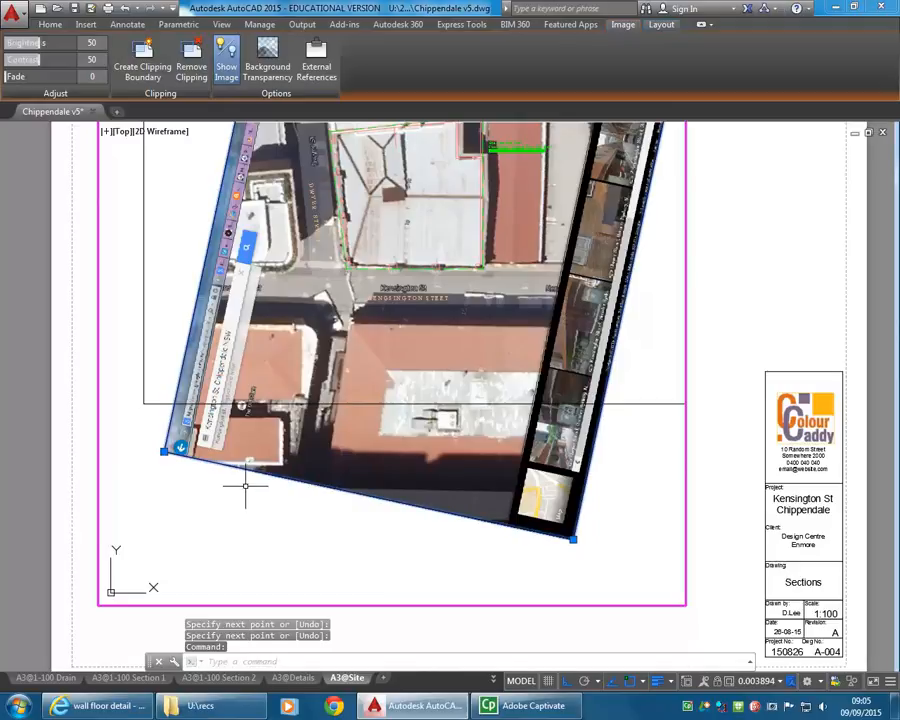
click(573, 538)
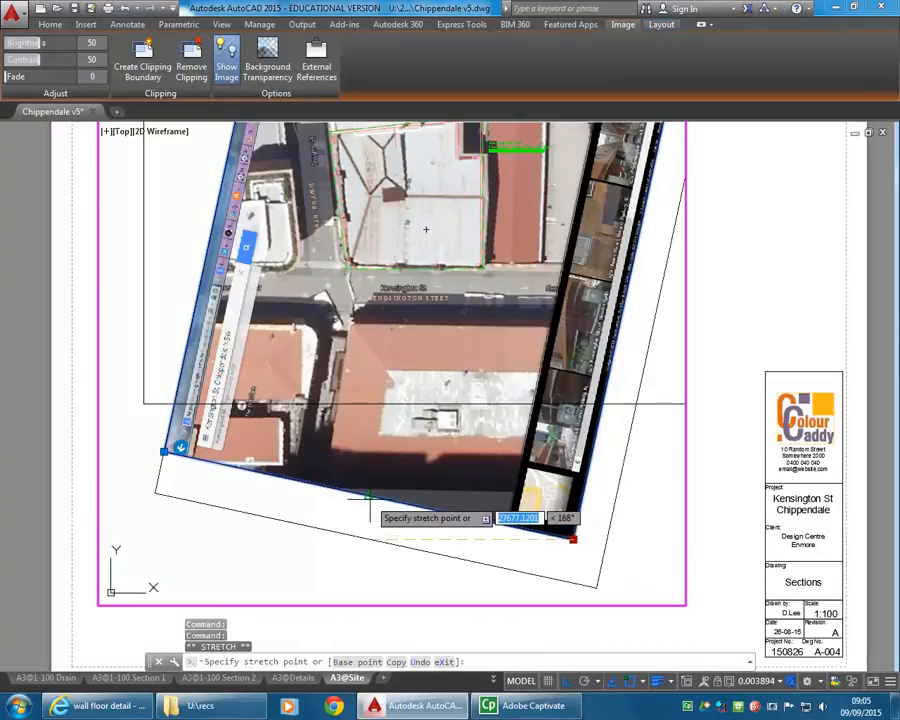
key(Escape)
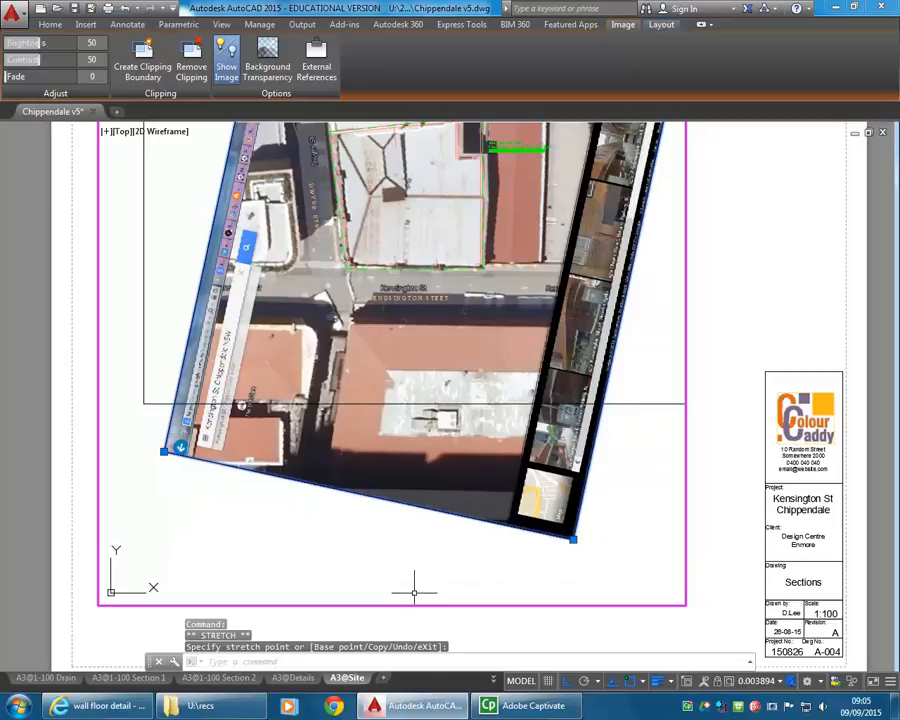
key(Escape)
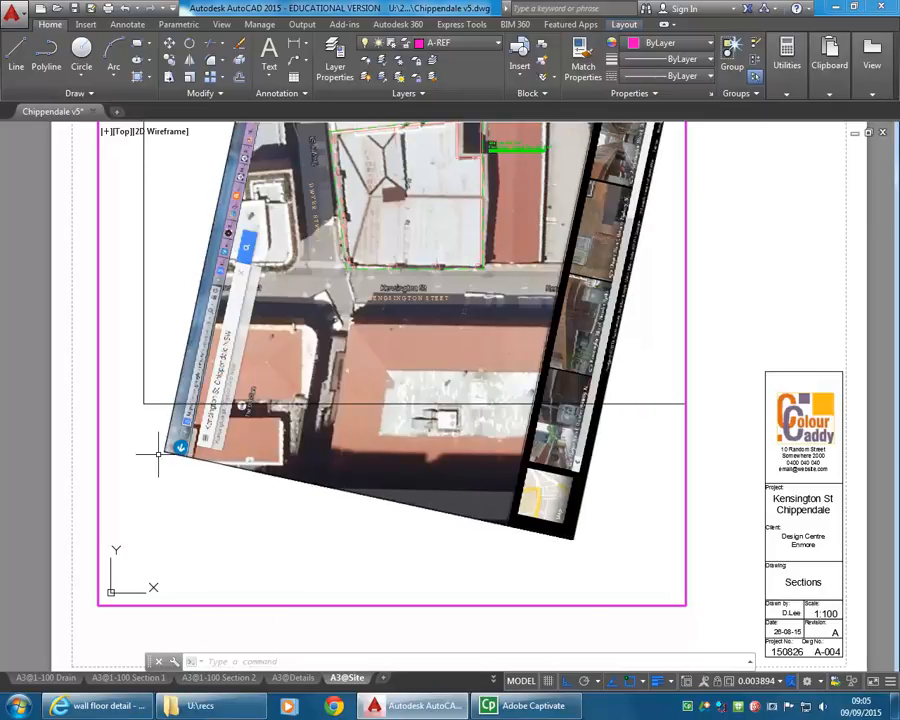
Step: Try freezing layers A-LEVEL and A-Image-200 in the current viewport, and undo the layer and view changes
middle_drag(199, 489, 194, 533)
click(436, 44)
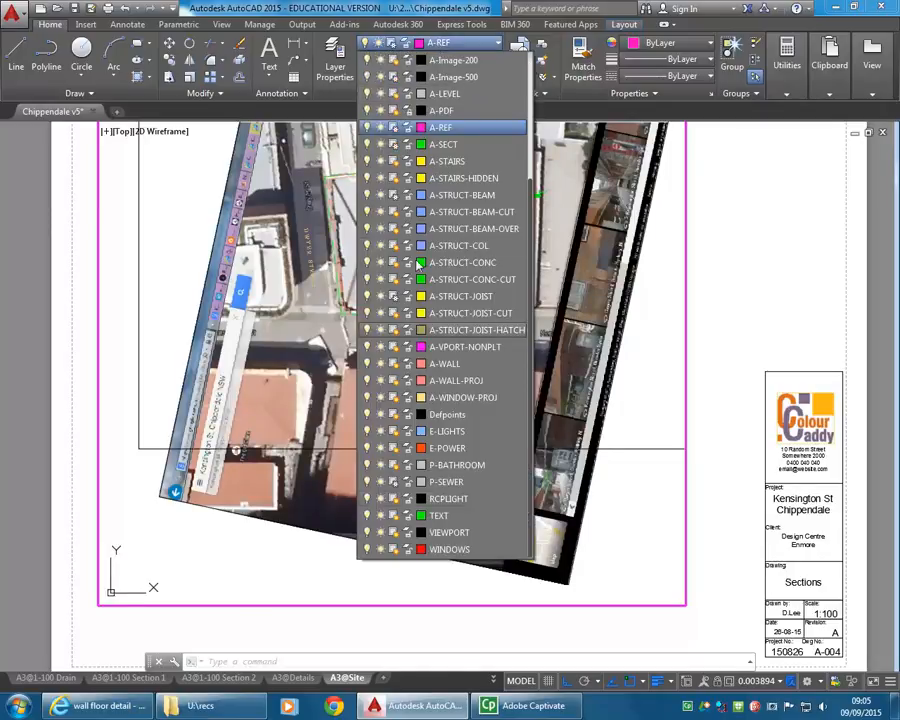
click(393, 94)
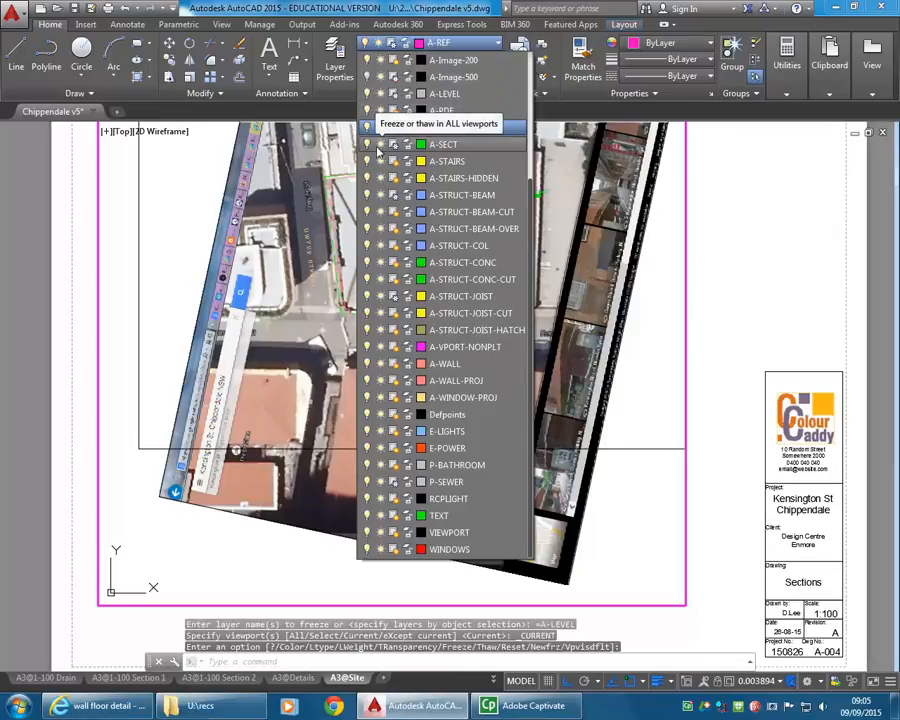
click(393, 60)
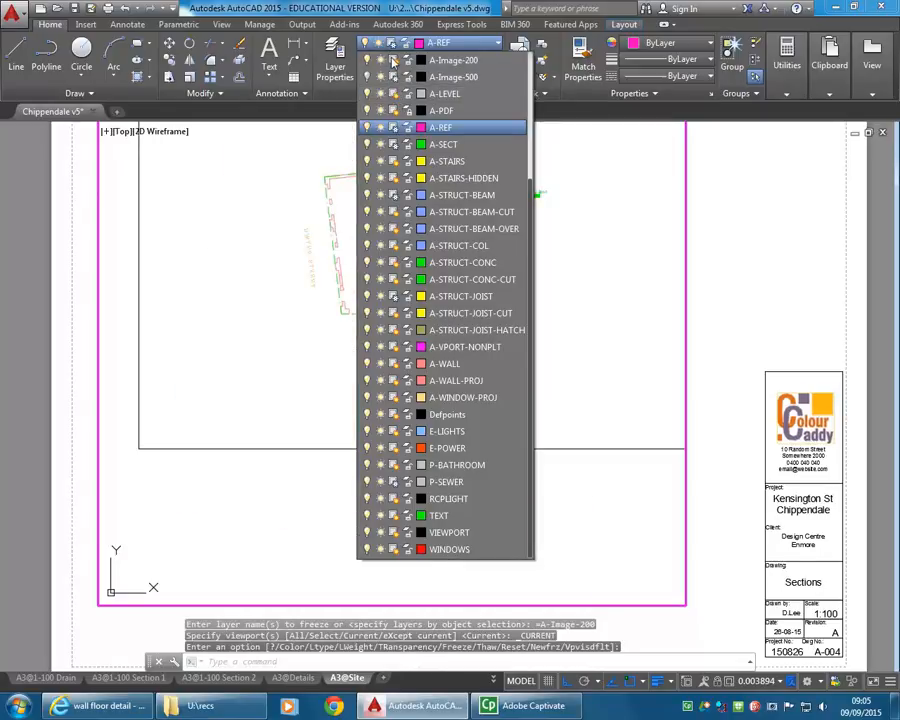
click(270, 521)
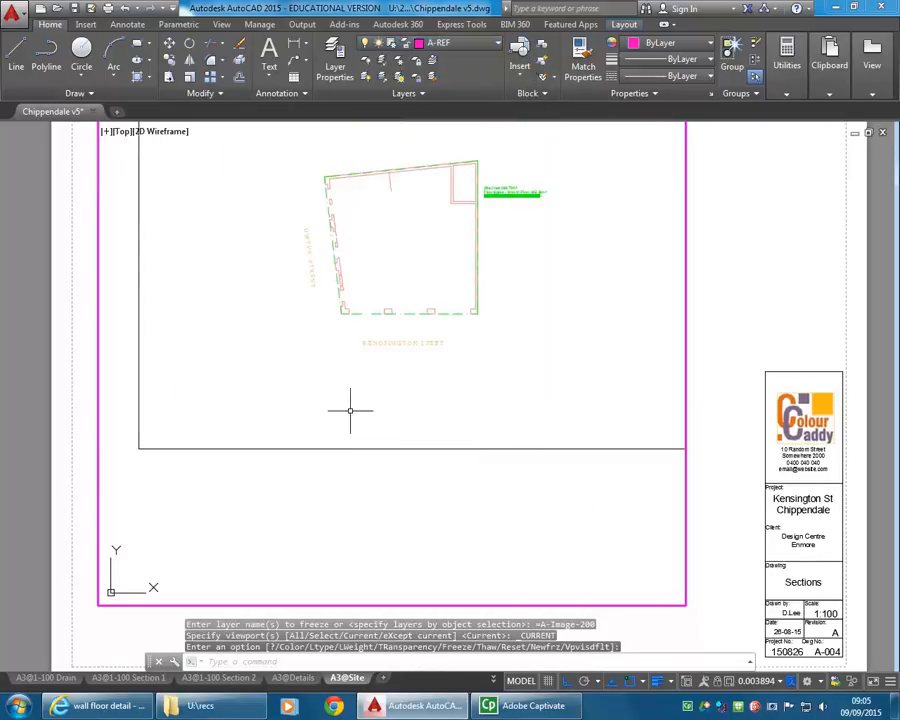
scroll(344, 407, down, 2)
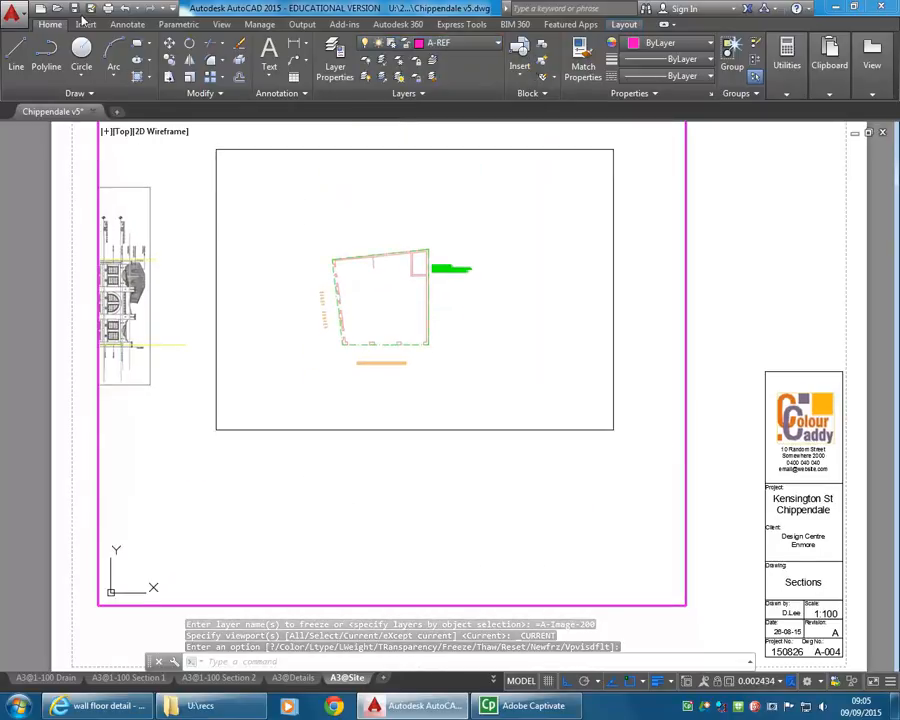
click(125, 9)
click(125, 9)
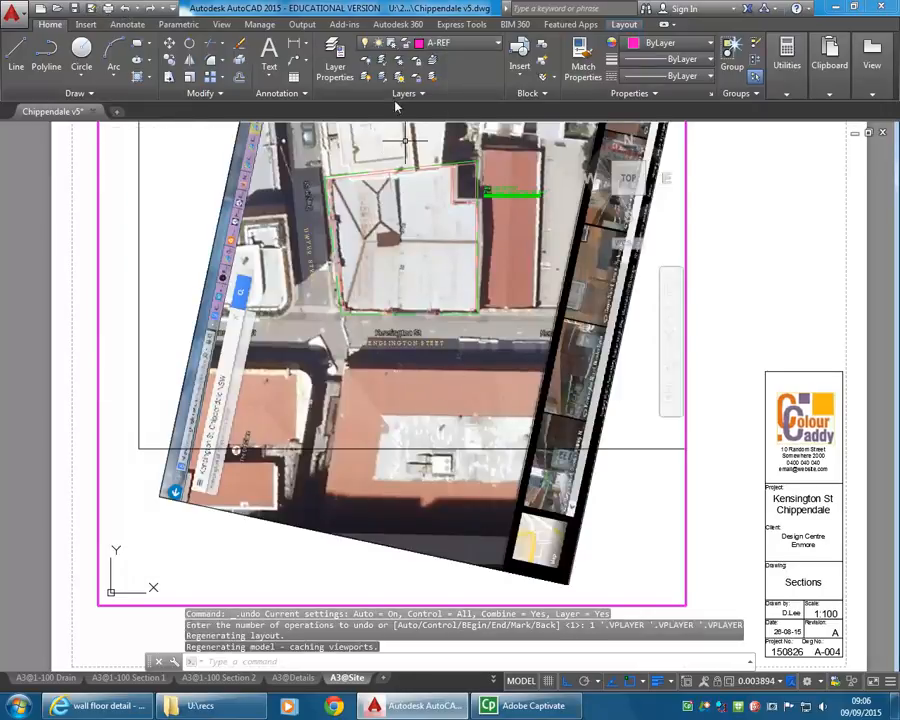
Step: Thaw layer A-REF and freeze layer A-Image-200 in the current viewport so only the traced linework shows
click(428, 42)
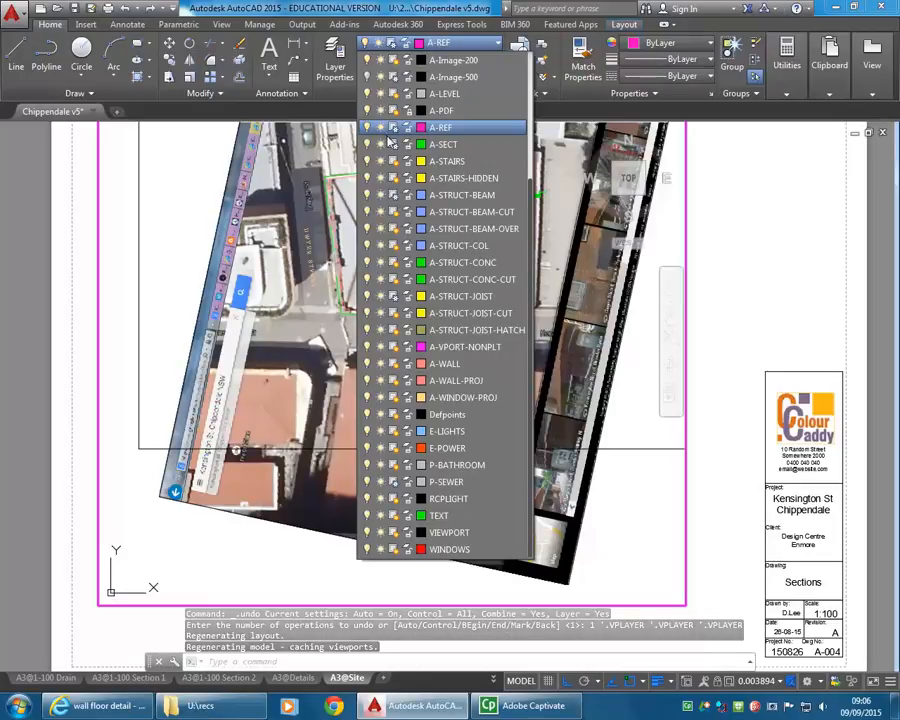
click(393, 60)
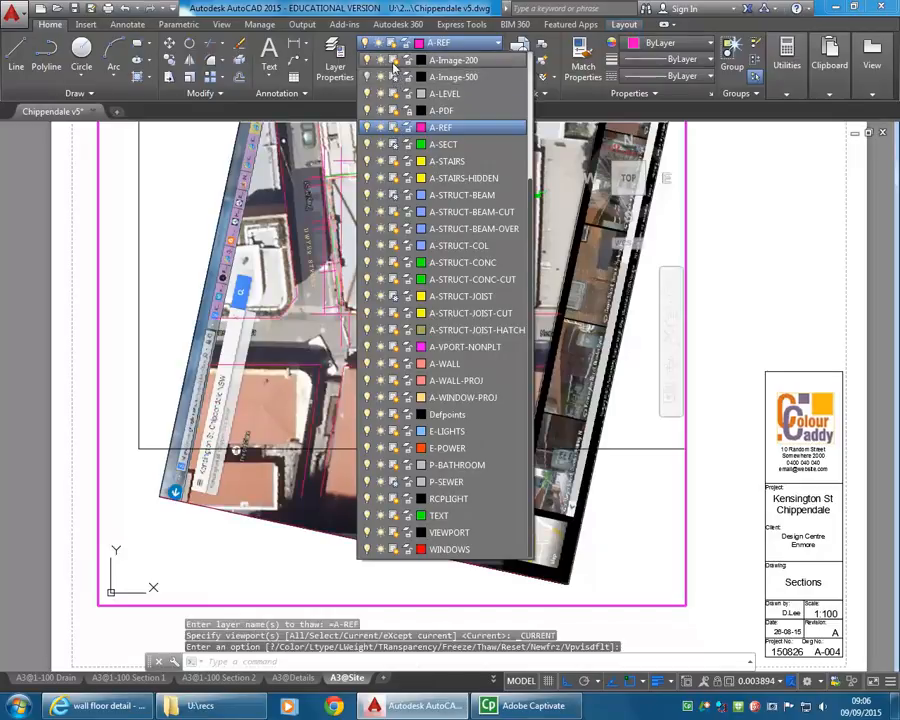
click(232, 481)
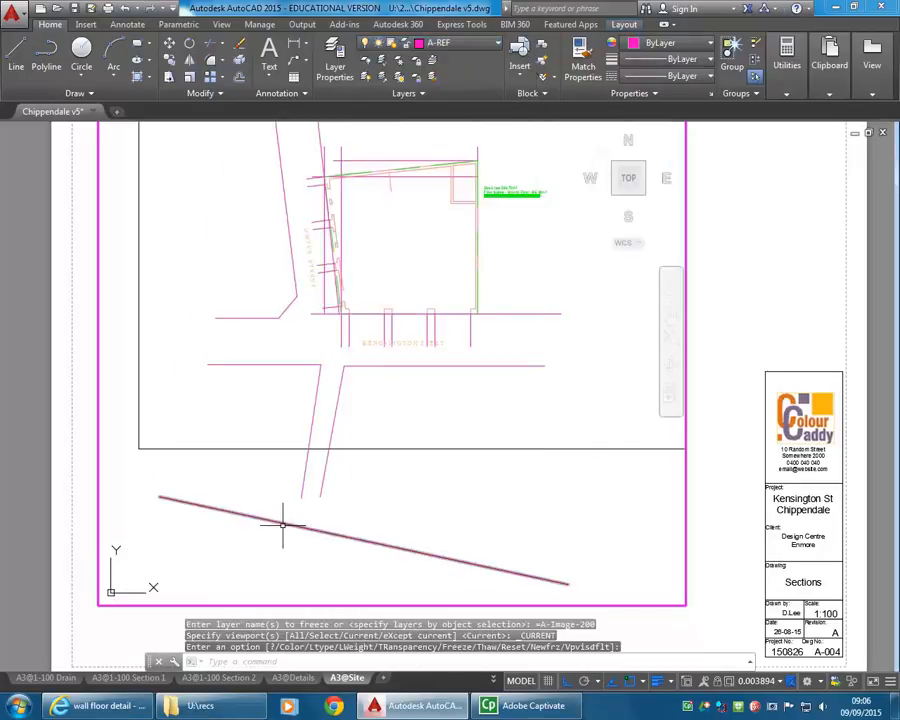
Step: Shorten the long sloping line below the streets by stretching its eastern endpoint to its midpoint
mouse_move(250, 515)
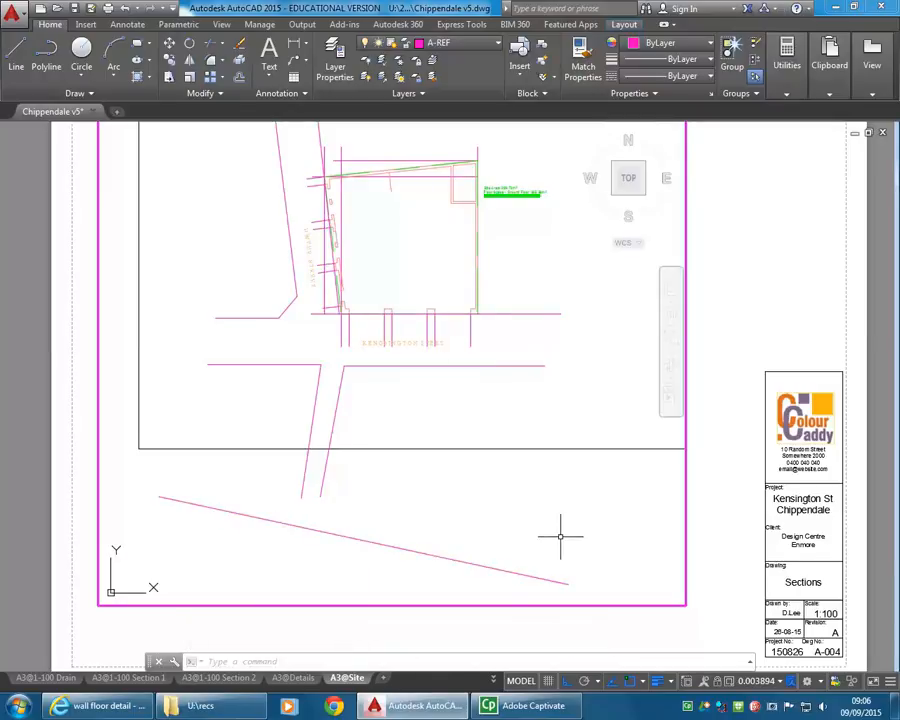
click(530, 571)
click(568, 583)
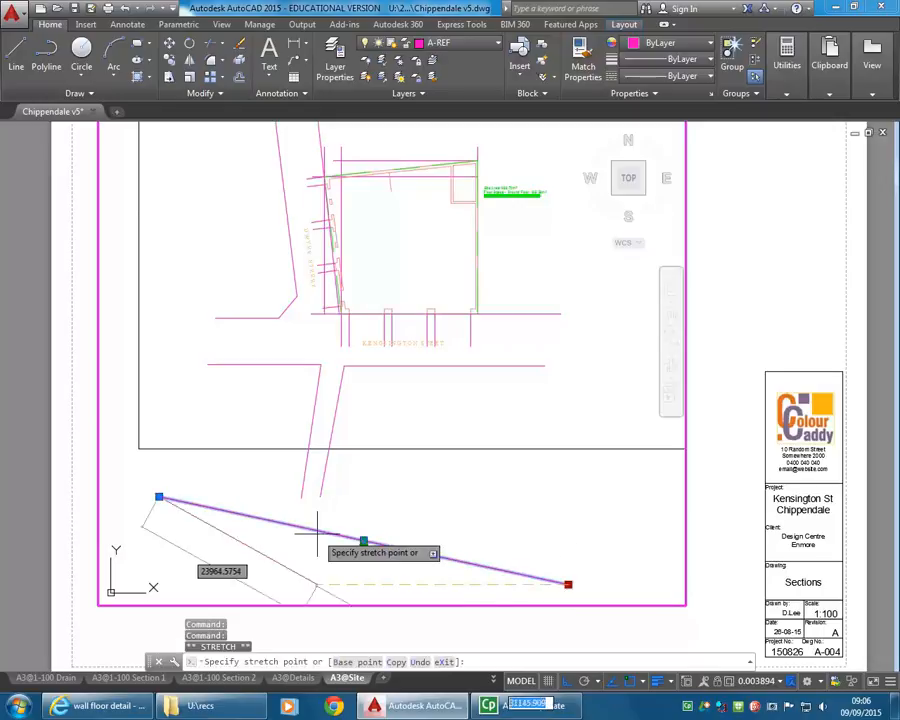
key(Escape)
key(Escape)
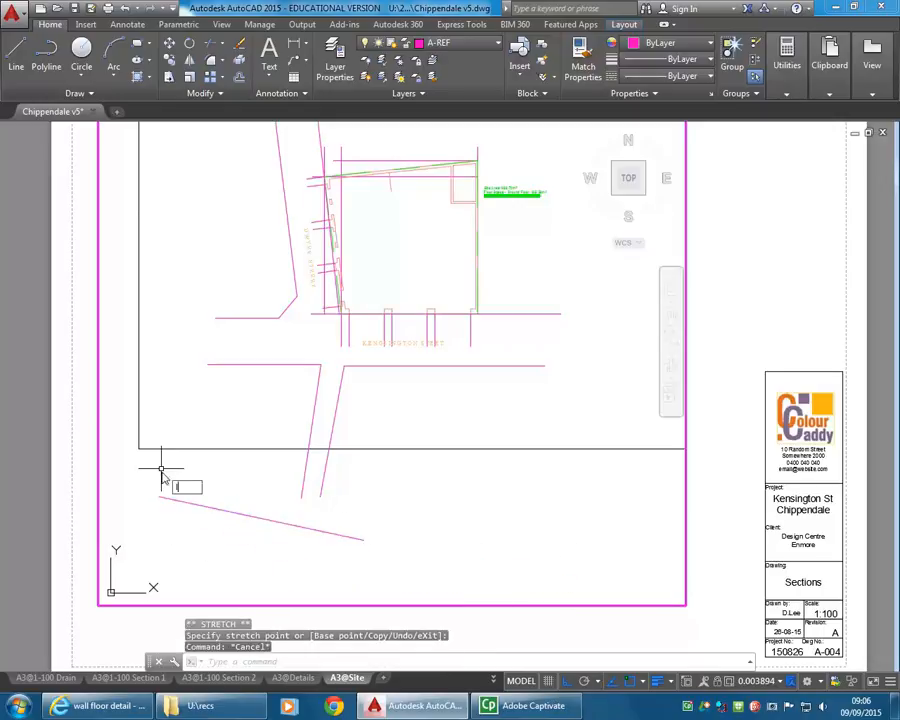
Step: With ortho off, draw a short diagonal line up from the sloping line's western end as one side of an arrowhead
text(l)
key(Return)
click(157, 493)
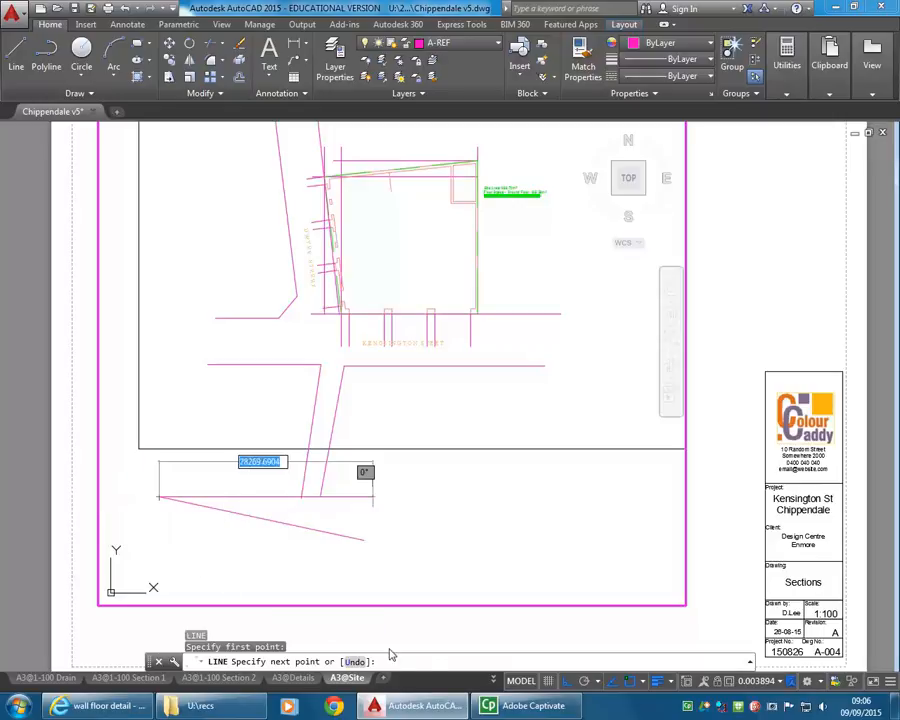
click(566, 682)
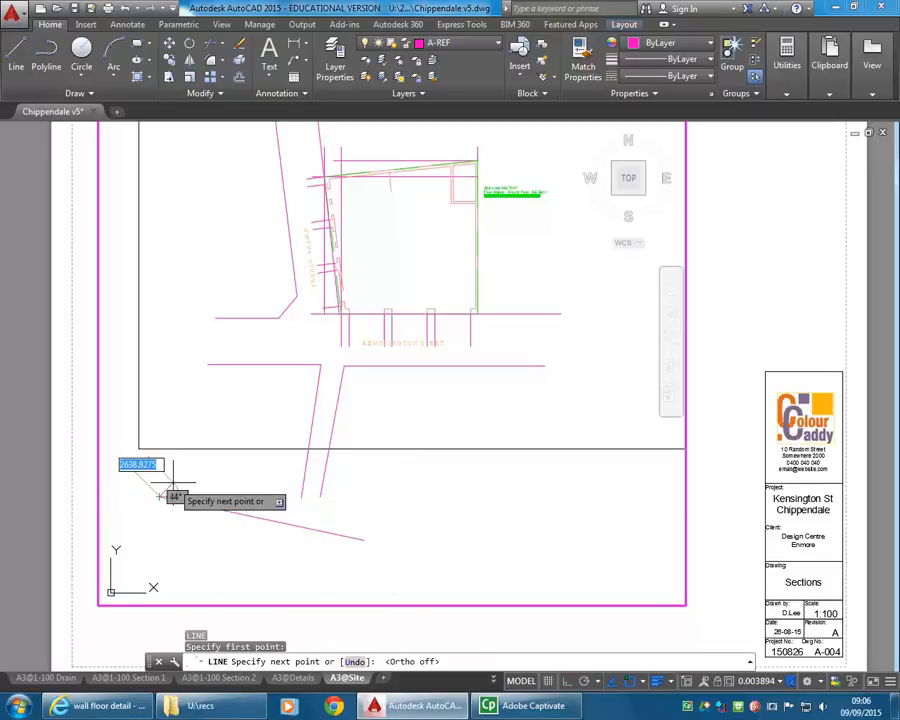
click(172, 484)
key(Return)
Step: Mirror the short arrowhead line about the long sloping line, keeping the original, to complete the arrowhead
click(167, 489)
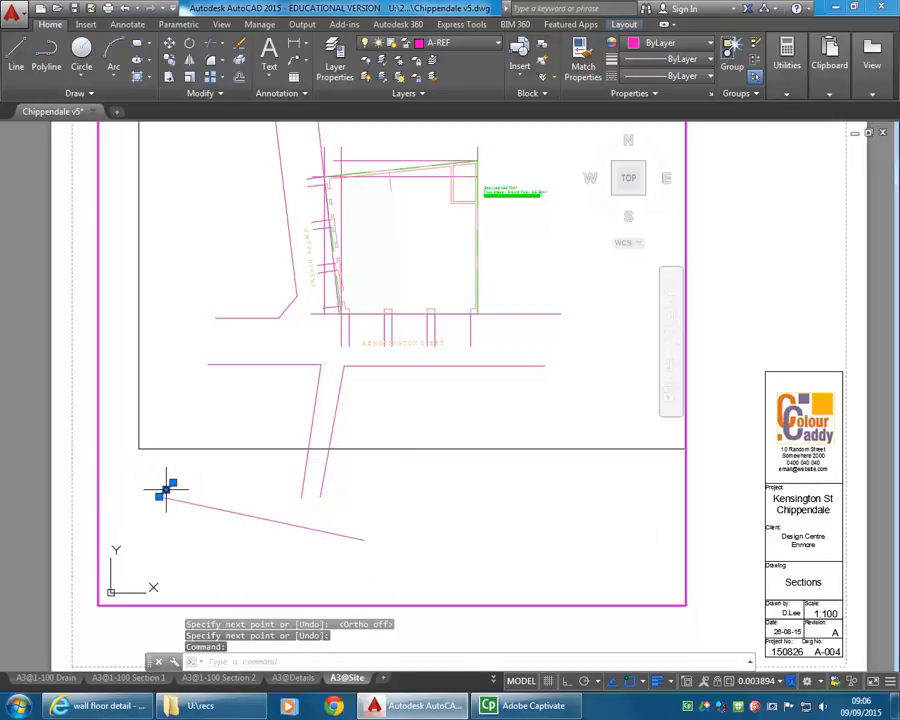
text(mi)
key(Return)
click(160, 497)
click(289, 521)
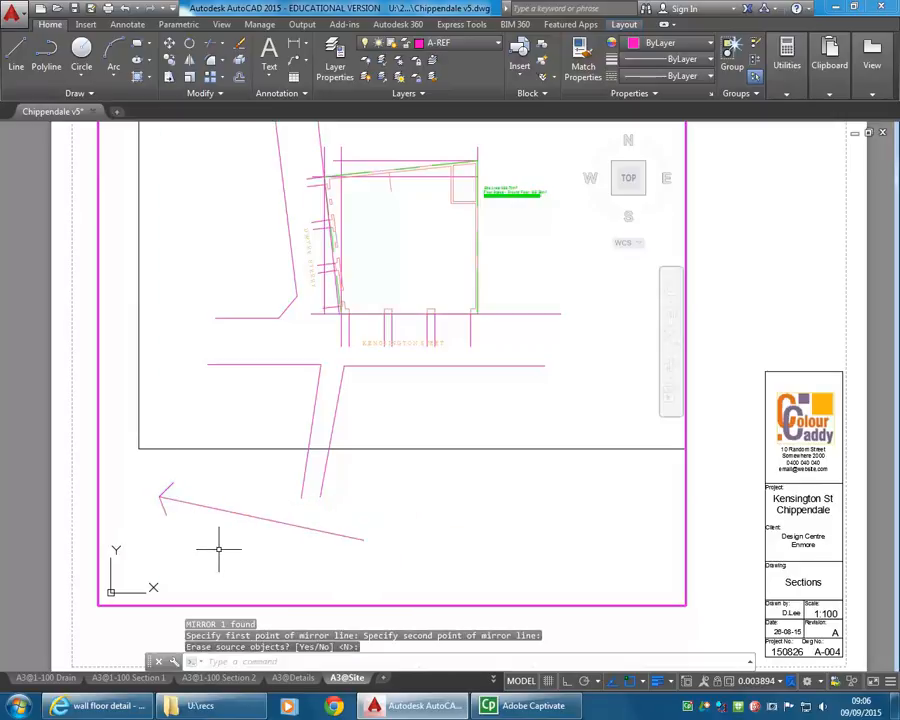
Step: Shorten the arrow's shaft again by stretching its eastern endpoint to the shaft's midpoint
key(Return)
click(344, 537)
click(363, 540)
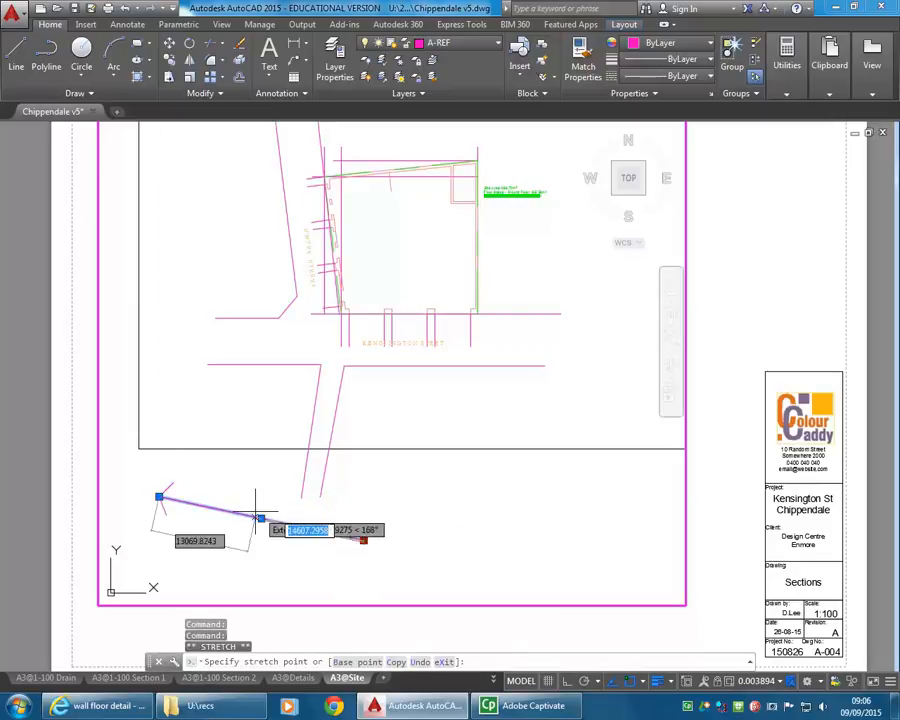
click(260, 518)
key(Escape)
key(Escape)
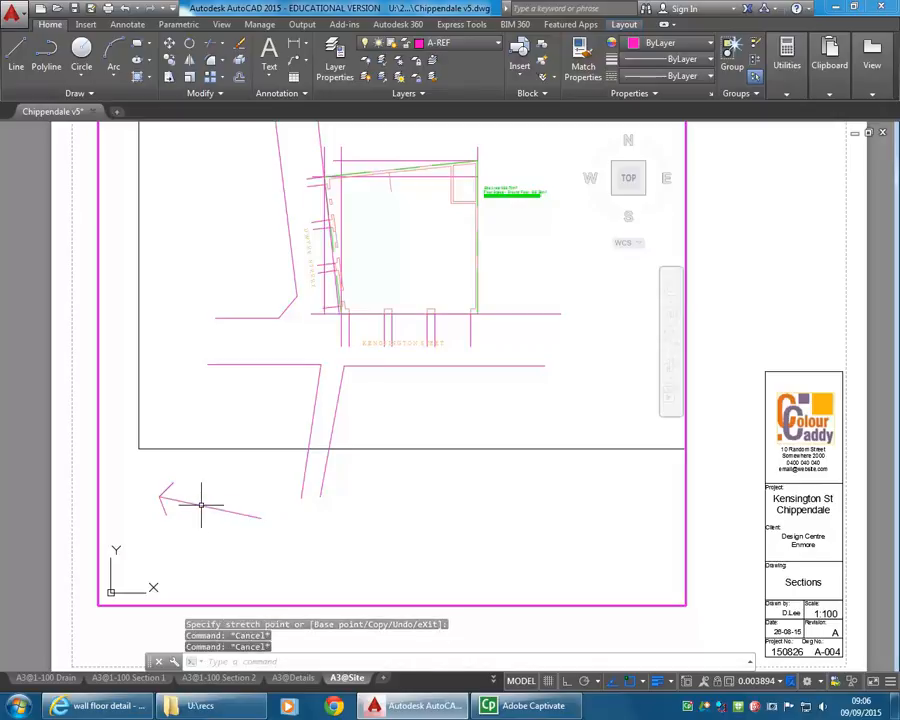
Step: Move the whole arrow up to just below Kensington Street, west of the side lane
text(m)
key(Return)
click(177, 476)
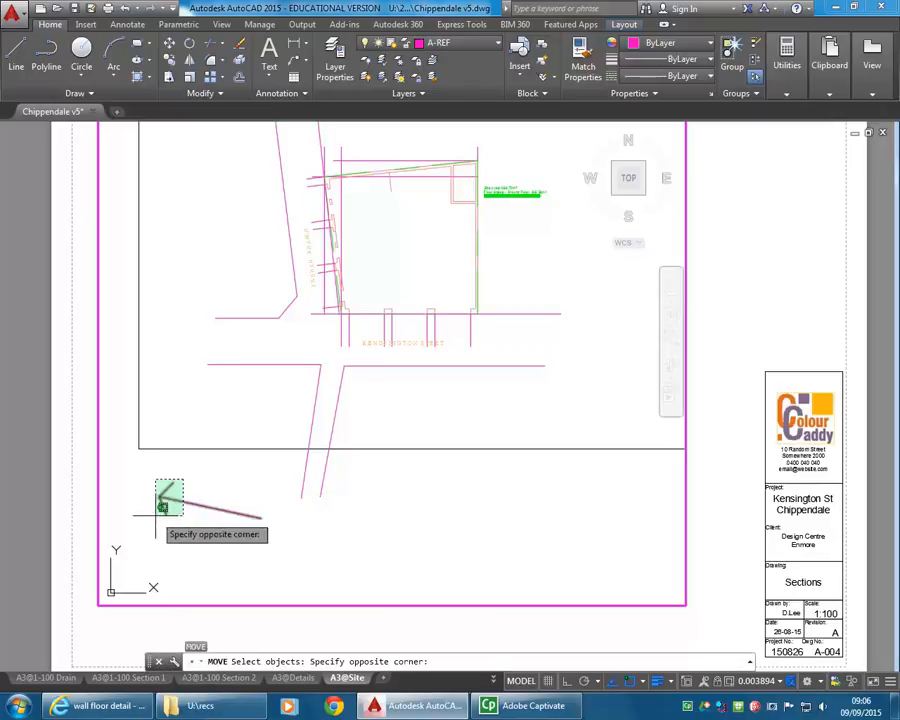
click(157, 526)
key(Return)
click(210, 508)
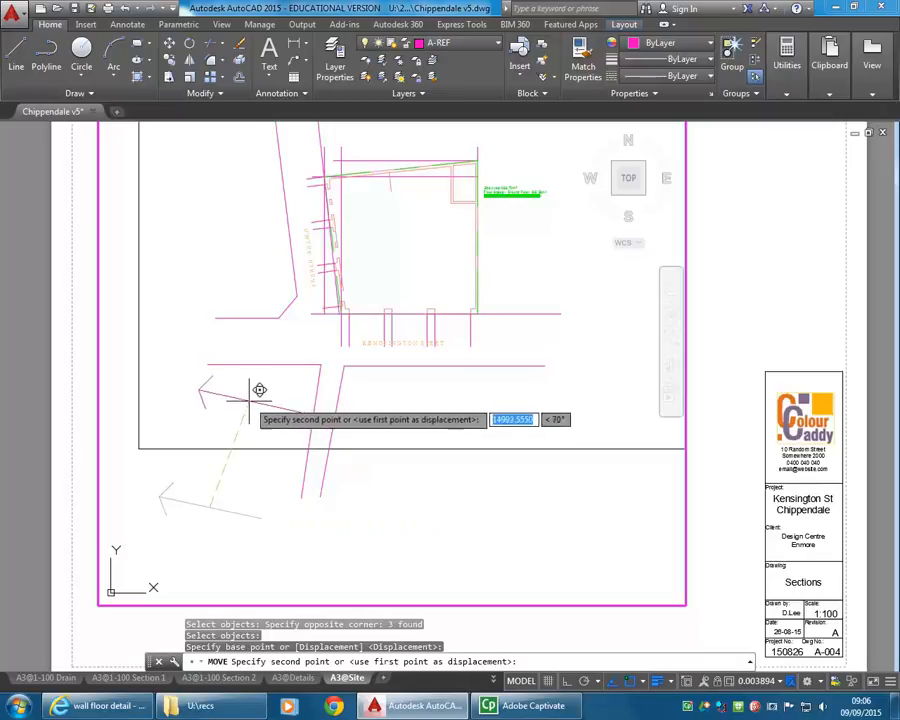
click(246, 400)
middle_drag(230, 327, 230, 396)
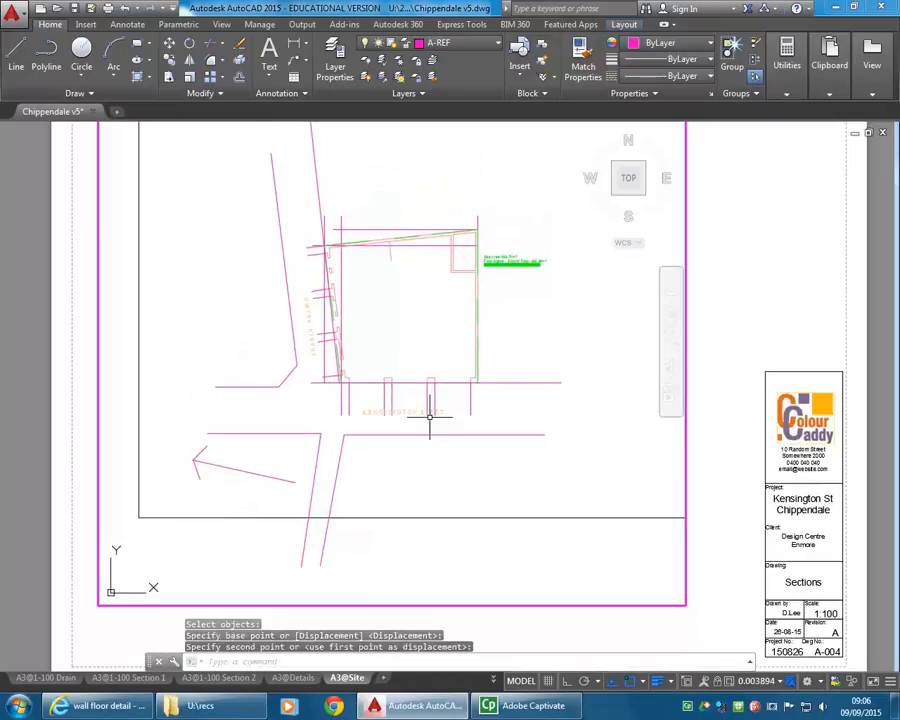
Step: Erase the vertical reference lines that extend below the building's Kensington Street wall
click(480, 393)
click(331, 387)
key(Delete)
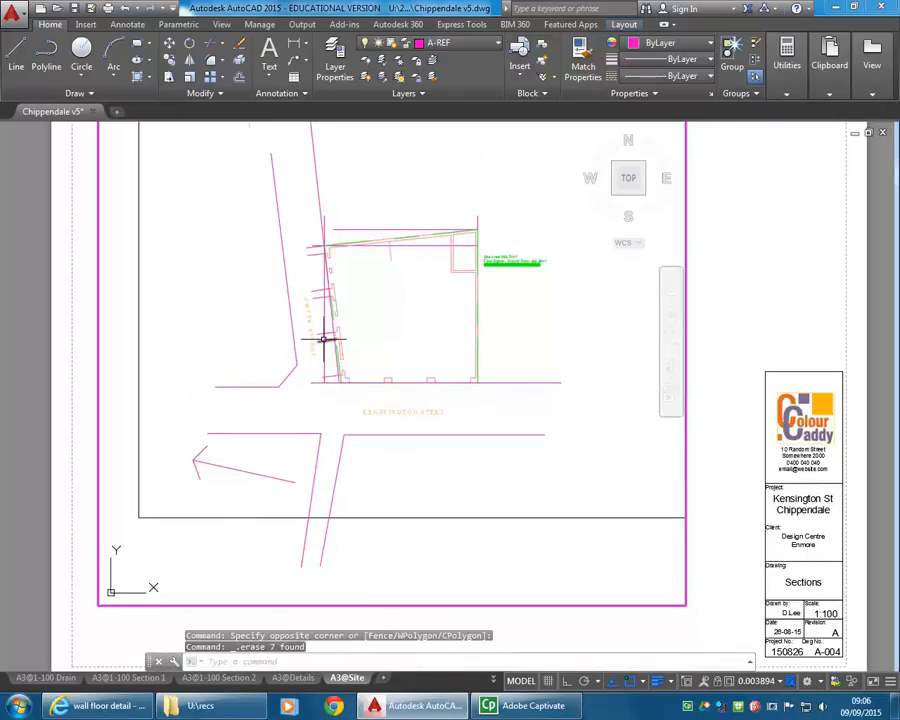
Step: Erase the short reference lines projecting from the building's Dwyer Street wall and the vertical reference line beside it
scroll(323, 340, up, 4)
click(334, 435)
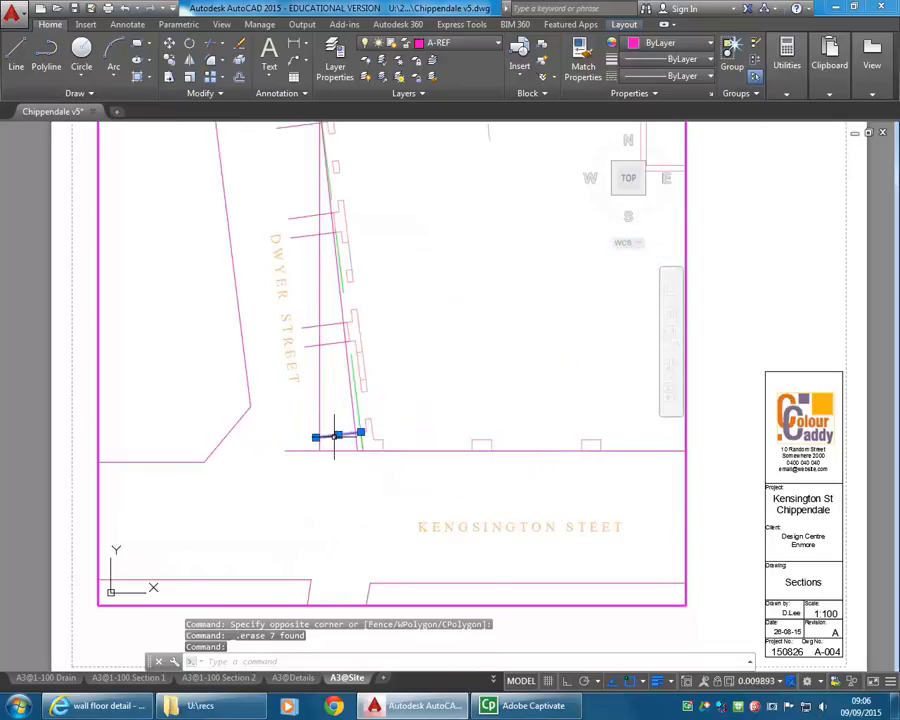
click(335, 458)
click(297, 443)
key(Delete)
click(322, 351)
click(308, 312)
key(Delete)
middle_drag(305, 289, 299, 364)
click(303, 346)
click(299, 273)
key(Delete)
click(289, 221)
click(258, 182)
key(Delete)
scroll(289, 299, down, 2)
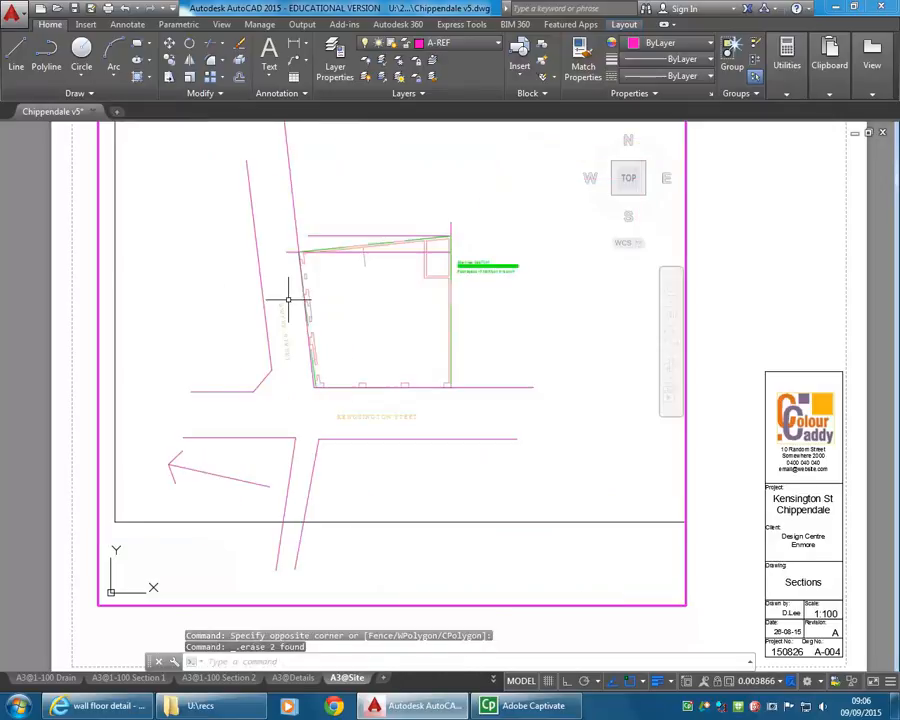
Step: Check the layer of the large rectangle framing the site plan and erase the rectangle
scroll(268, 340, down, 2)
middle_drag(252, 347, 269, 362)
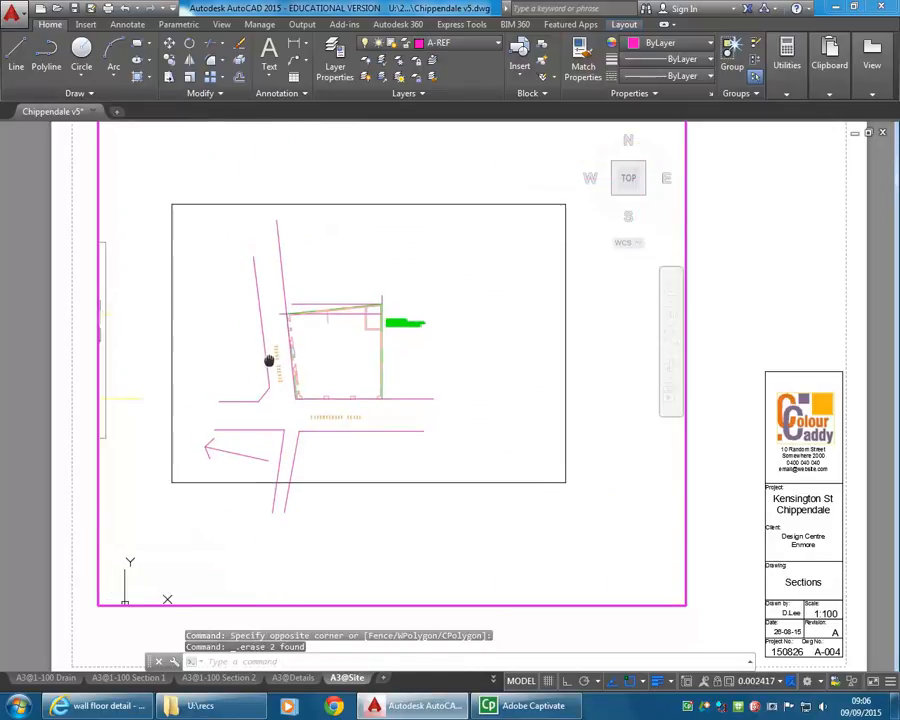
click(322, 208)
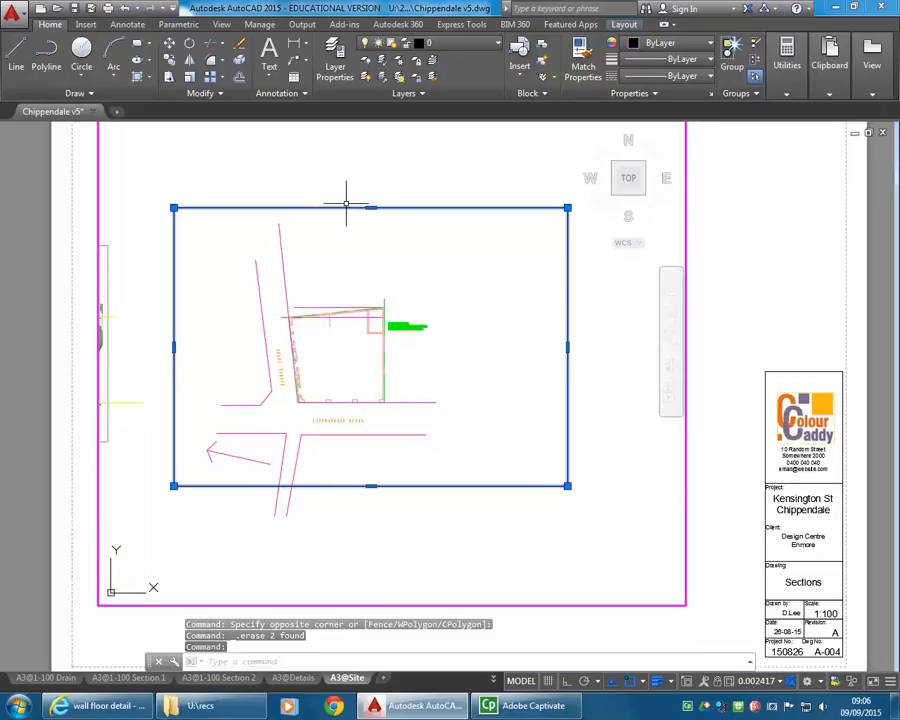
click(447, 45)
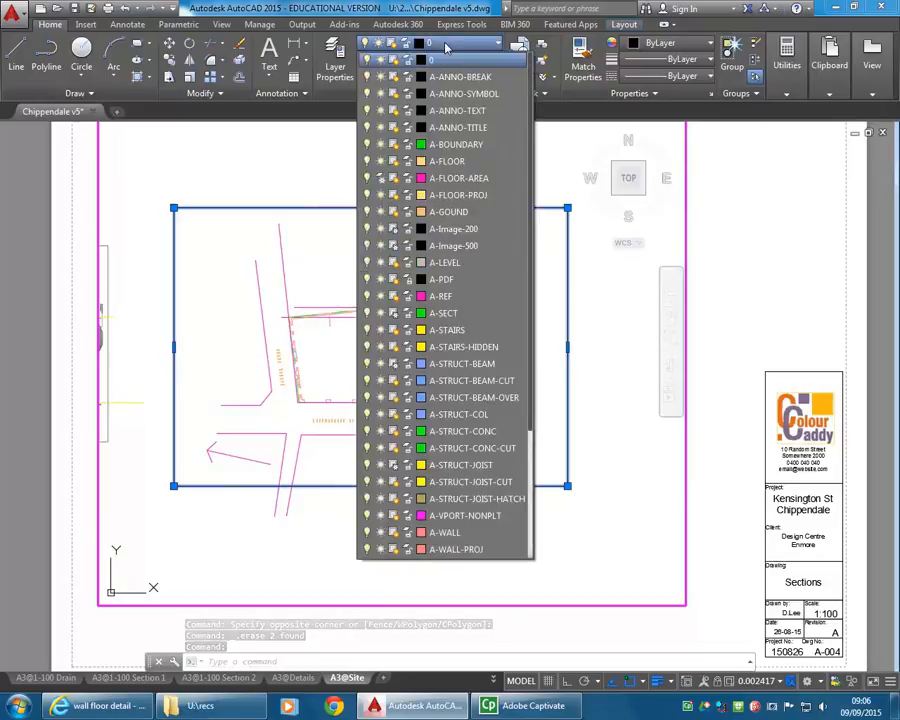
click(470, 47)
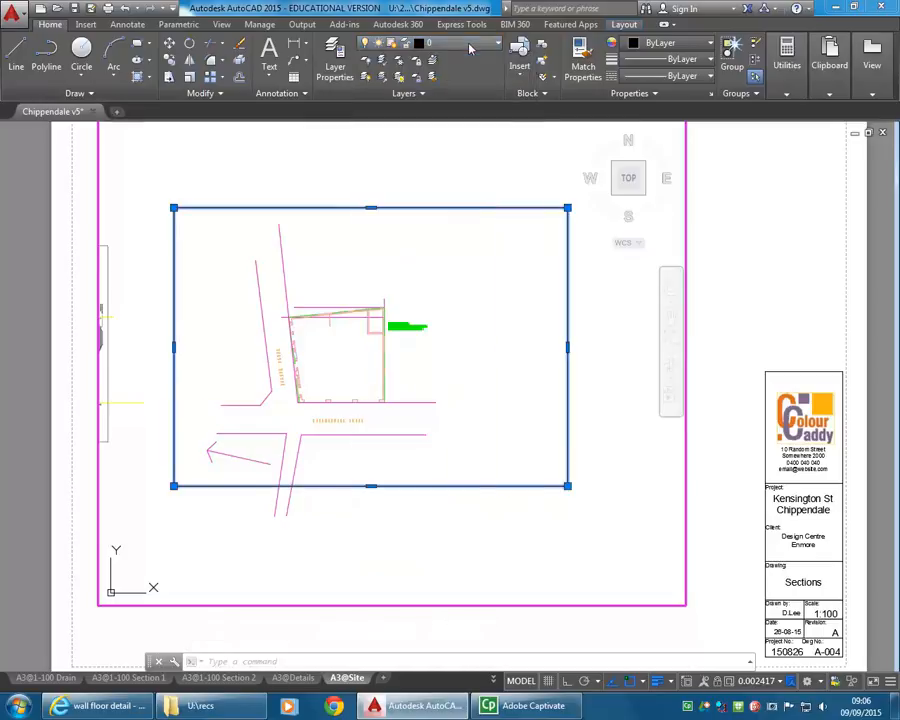
key(Escape)
key(Escape)
click(320, 208)
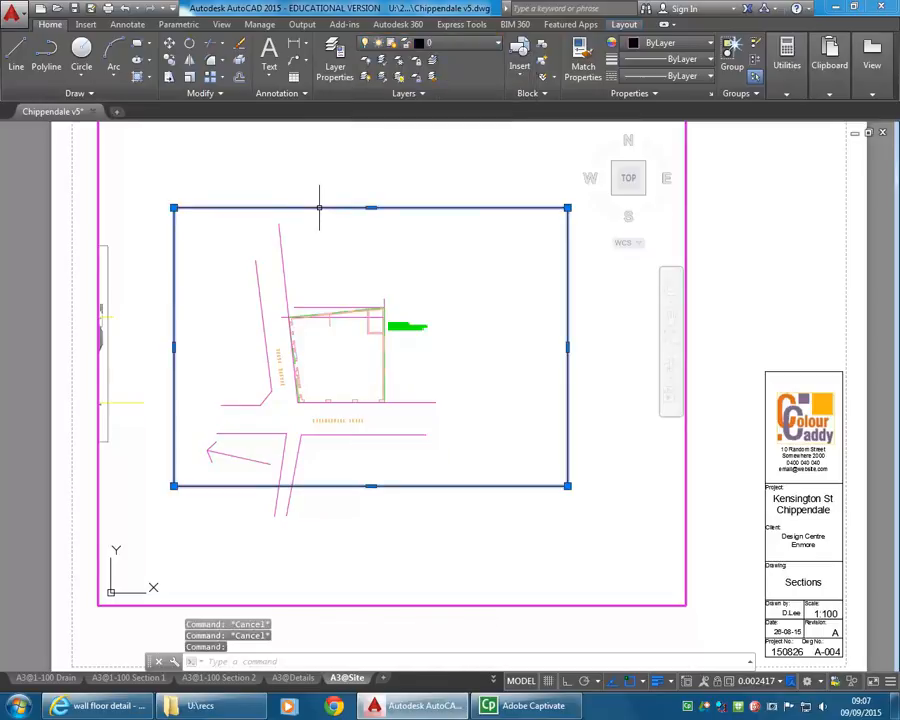
key(Delete)
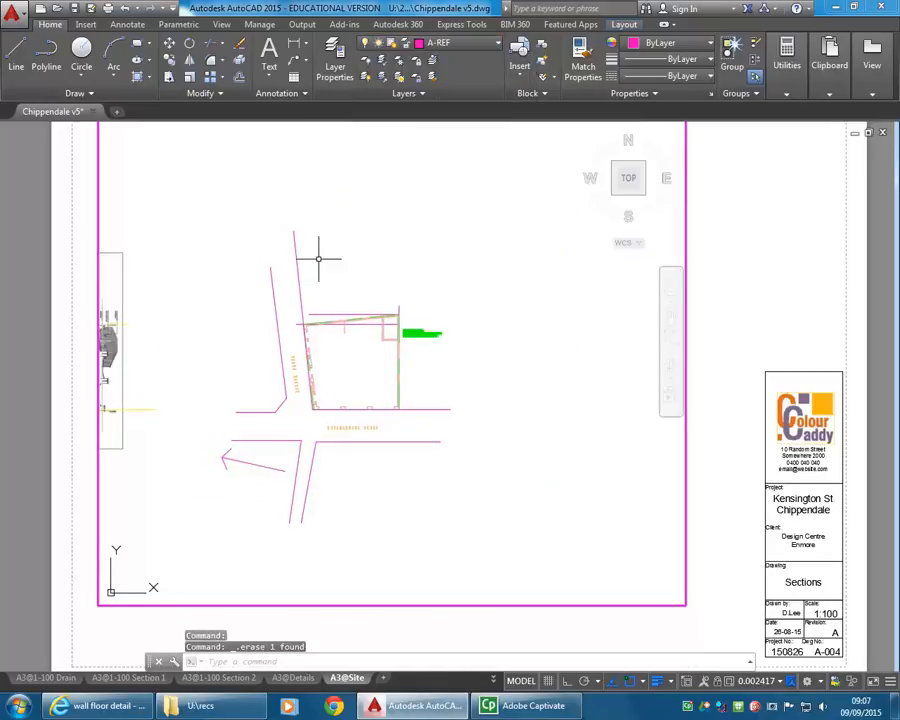
Step: Erase the two horizontal reference lines at the northern end of the building
scroll(372, 412, up, 3)
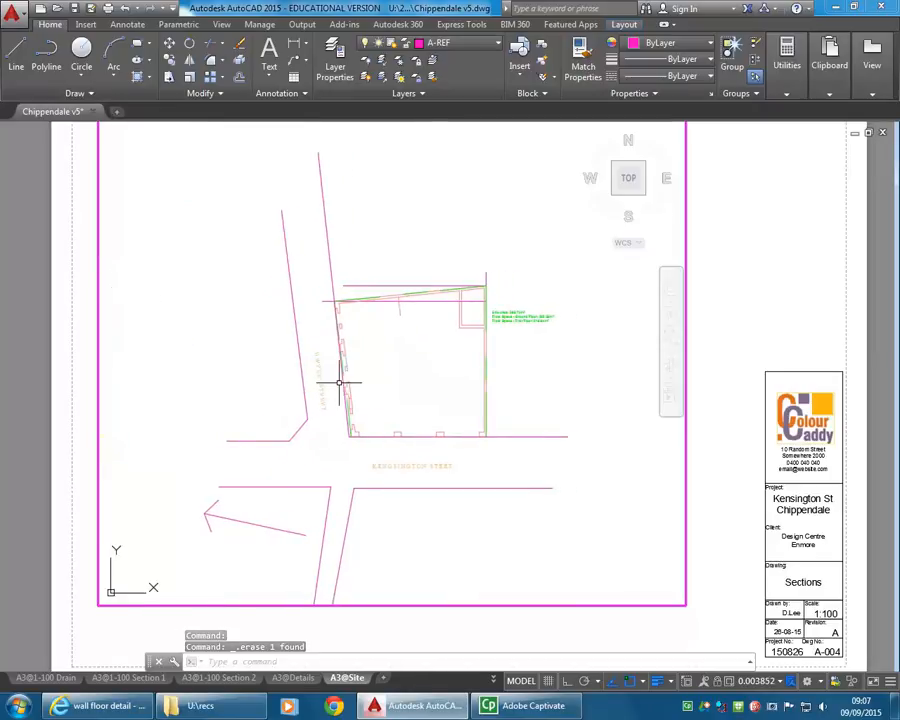
click(434, 300)
key(Delete)
click(399, 284)
key(Delete)
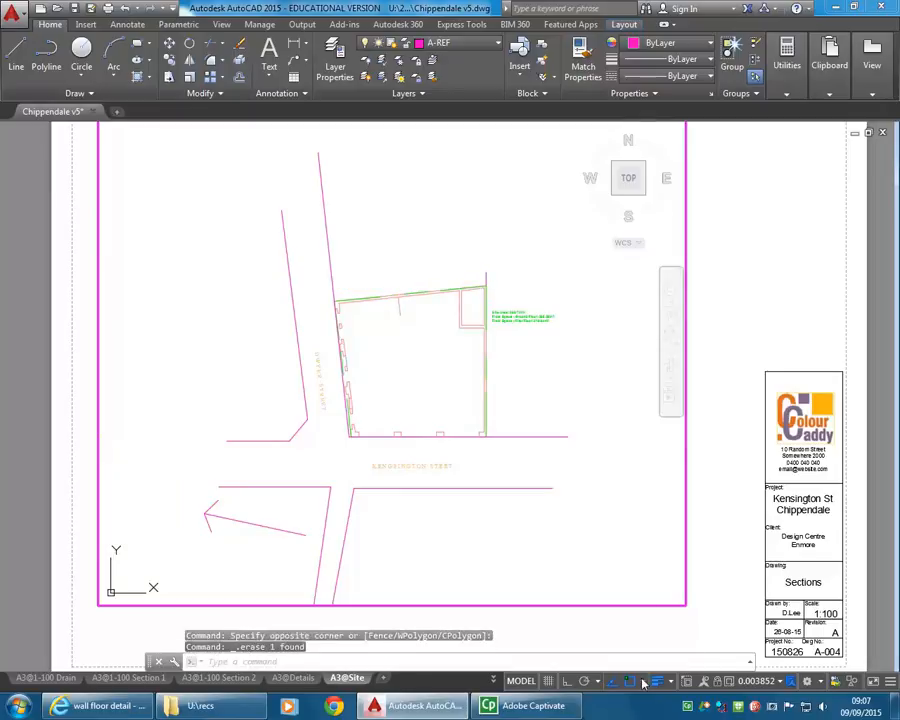
Step: Add a custom drawing scale named 1:200 with 1 paper unit equal to 200 drawing units
click(781, 681)
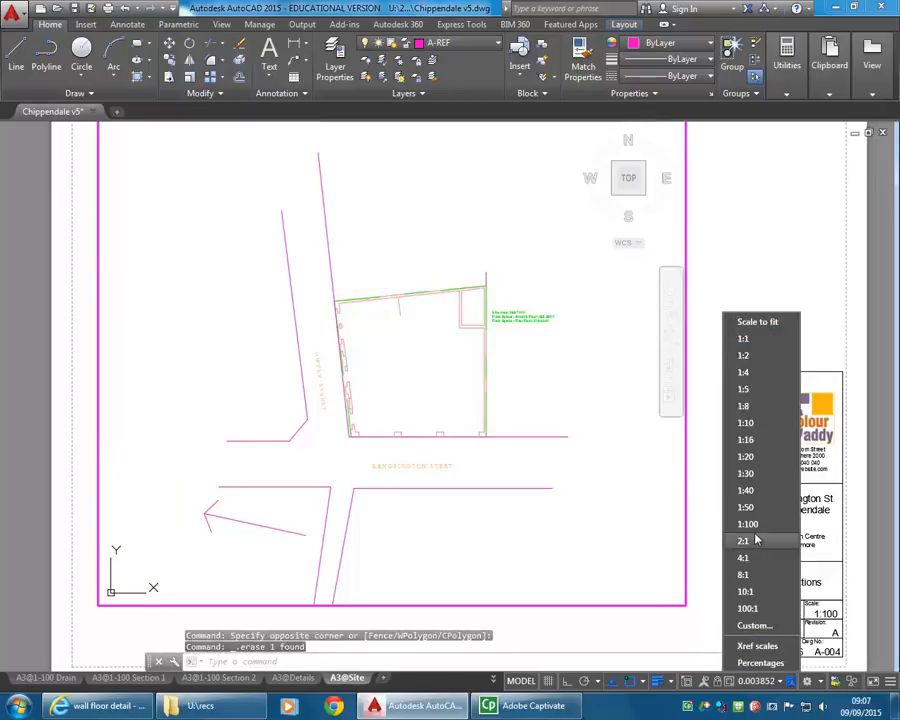
click(750, 627)
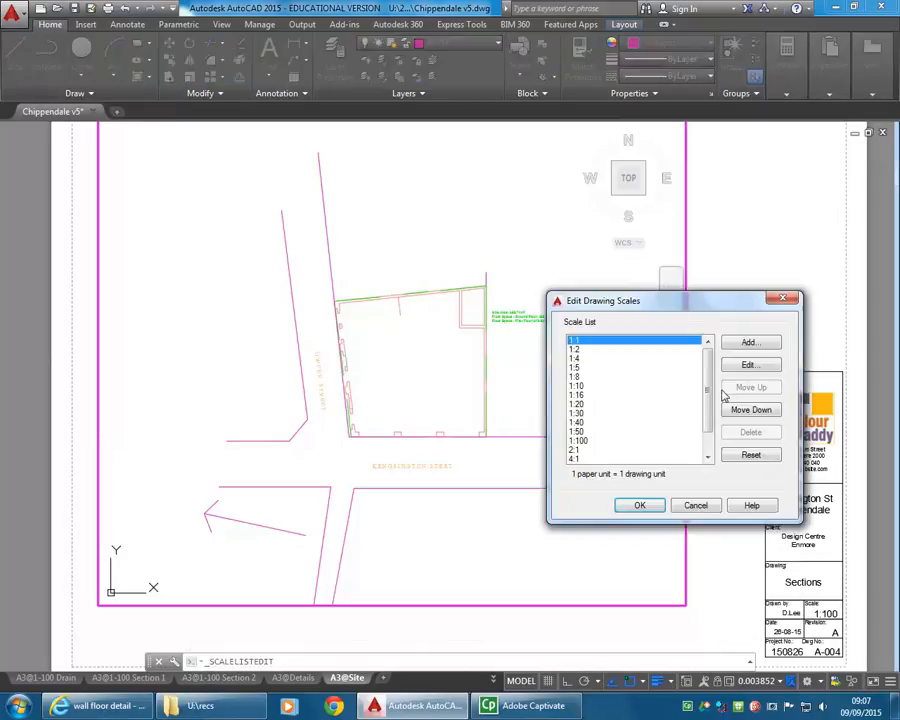
click(755, 343)
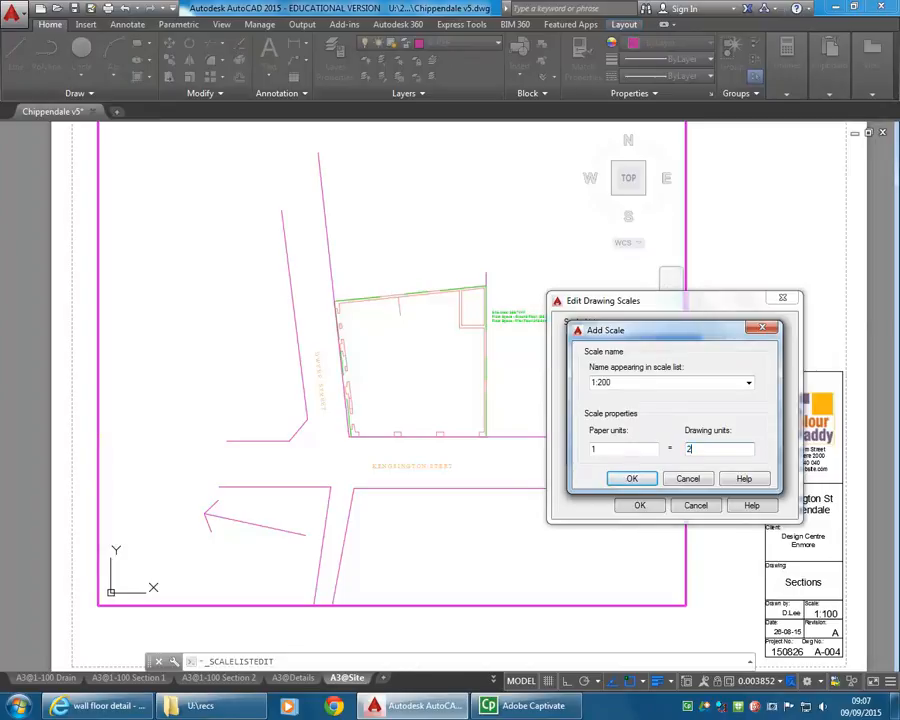
click(633, 479)
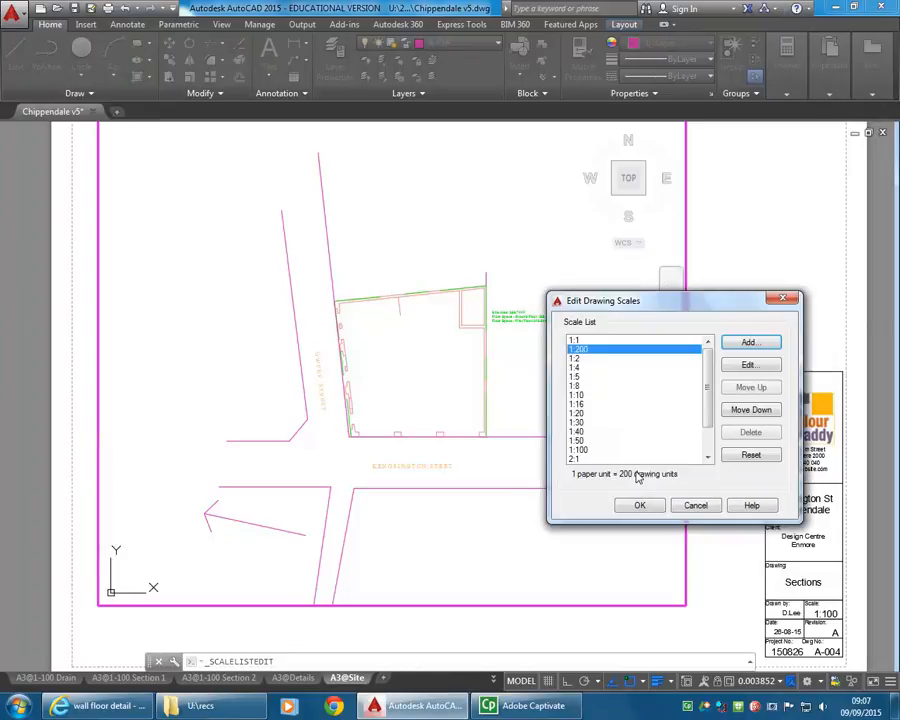
Step: Reorder the scale list so 1:200 sits directly below 1:100, and accept the edited list
click(750, 410)
click(750, 410)
click(750, 410)
click(750, 410)
click(750, 410)
click(750, 410)
click(750, 410)
click(750, 410)
click(750, 410)
click(750, 410)
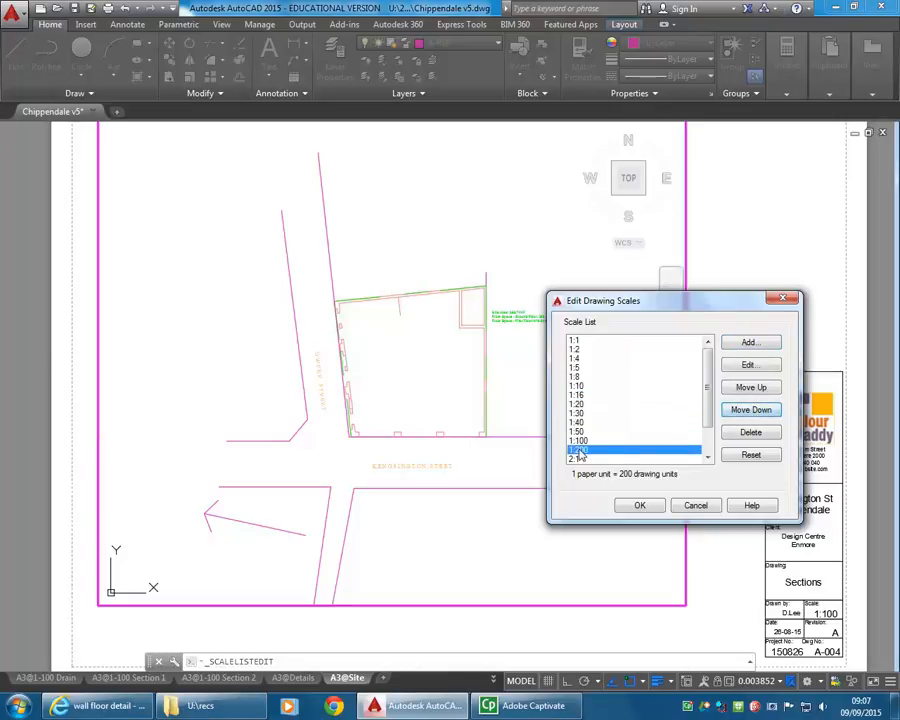
click(640, 506)
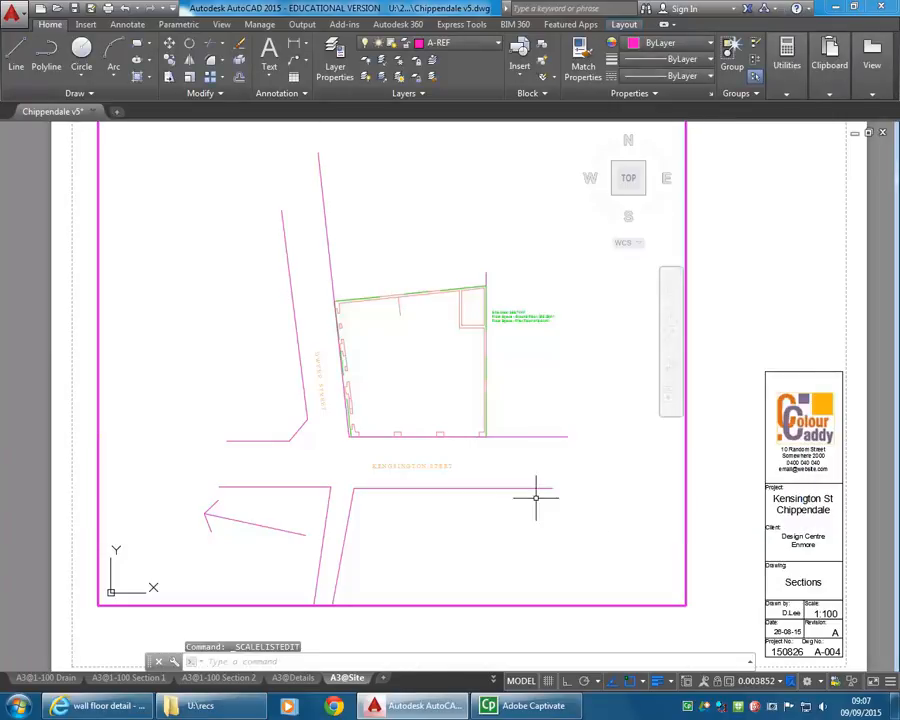
Step: Set the site viewport's scale to 1:200 and position the site plan within the viewport
click(769, 682)
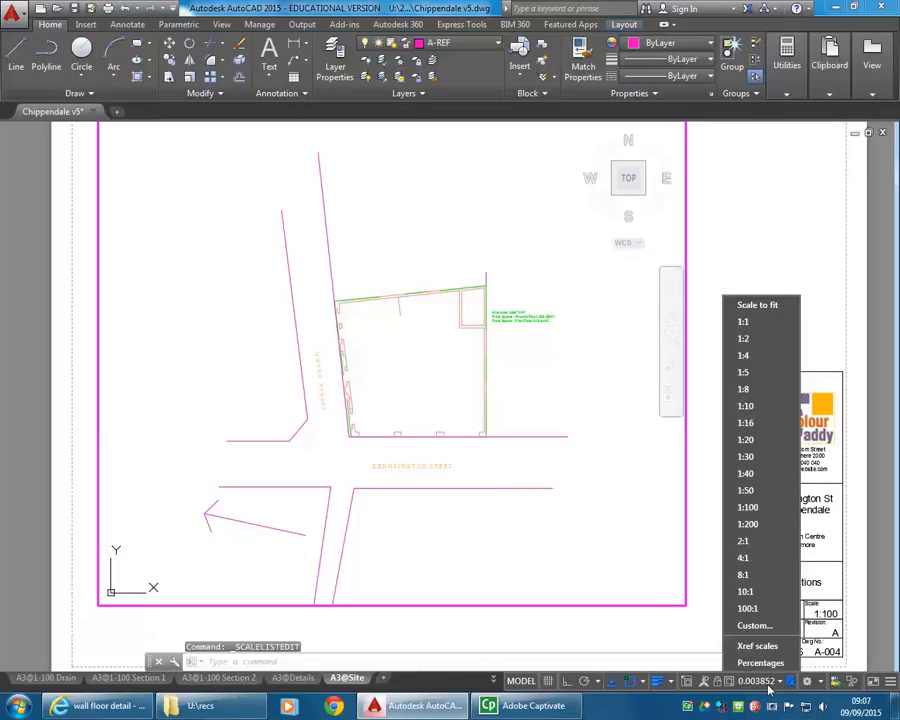
click(752, 525)
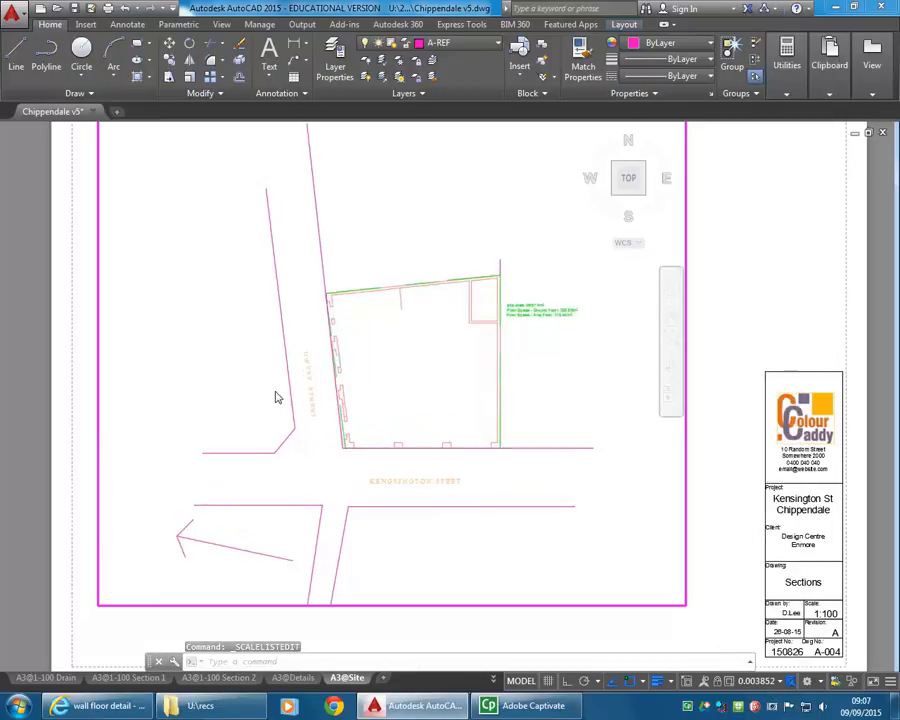
middle_drag(420, 410, 432, 366)
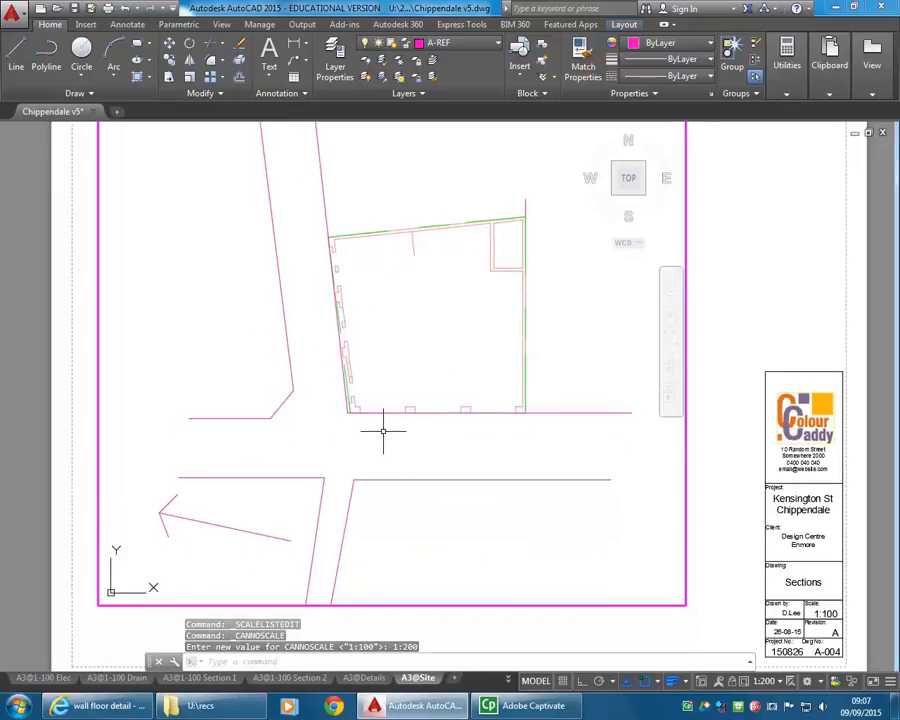
middle_drag(406, 344, 405, 333)
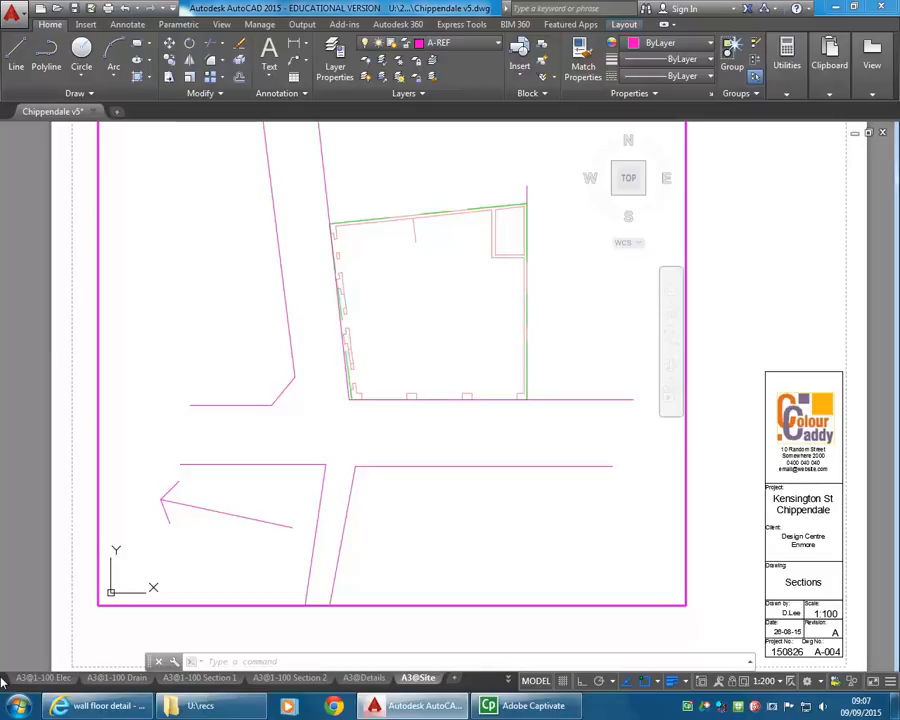
Step: Switch to model space and turn off layer A-Image-200 to hide the aerial image over the site plan
click(507, 681)
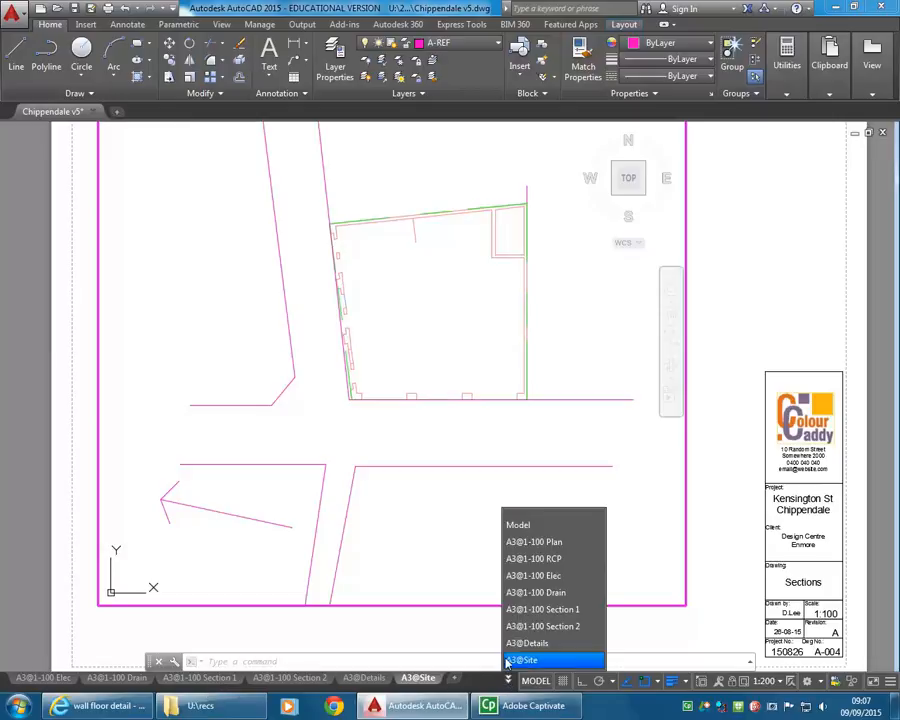
click(527, 527)
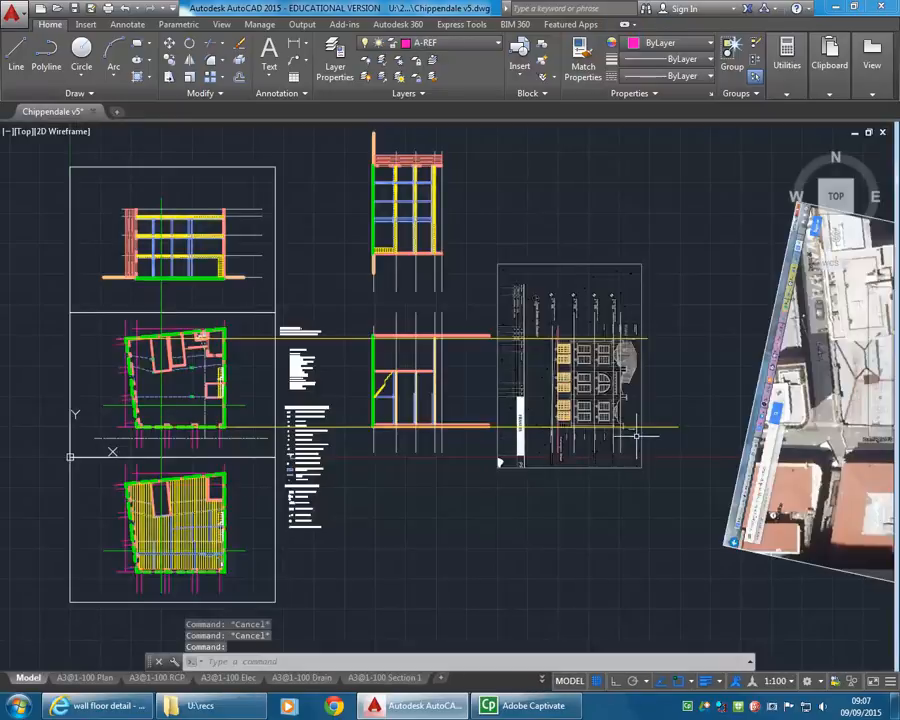
middle_drag(619, 436, 106, 463)
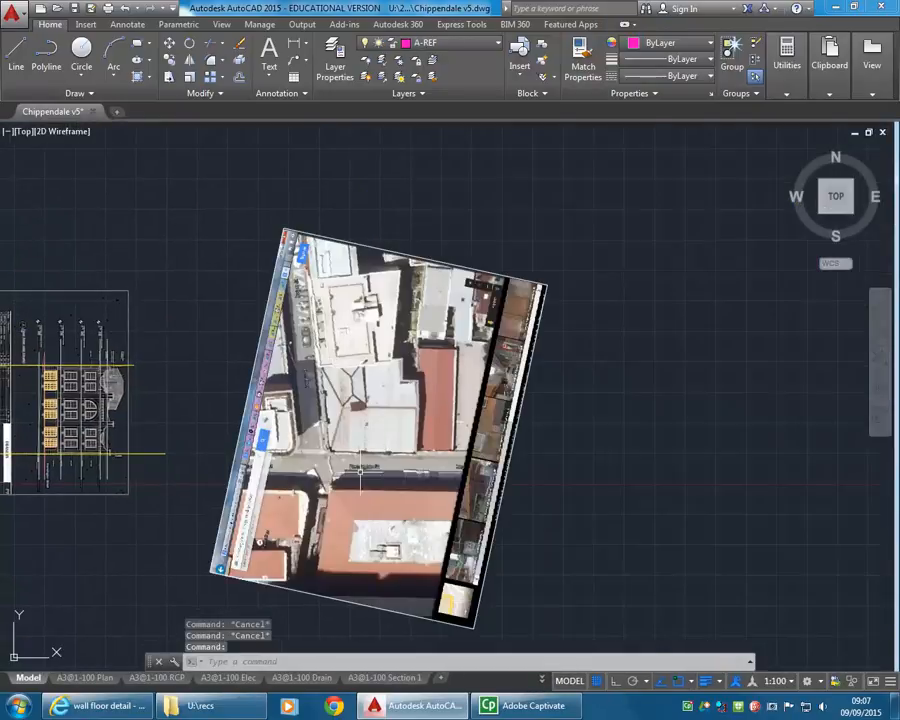
scroll(333, 470, up, 5)
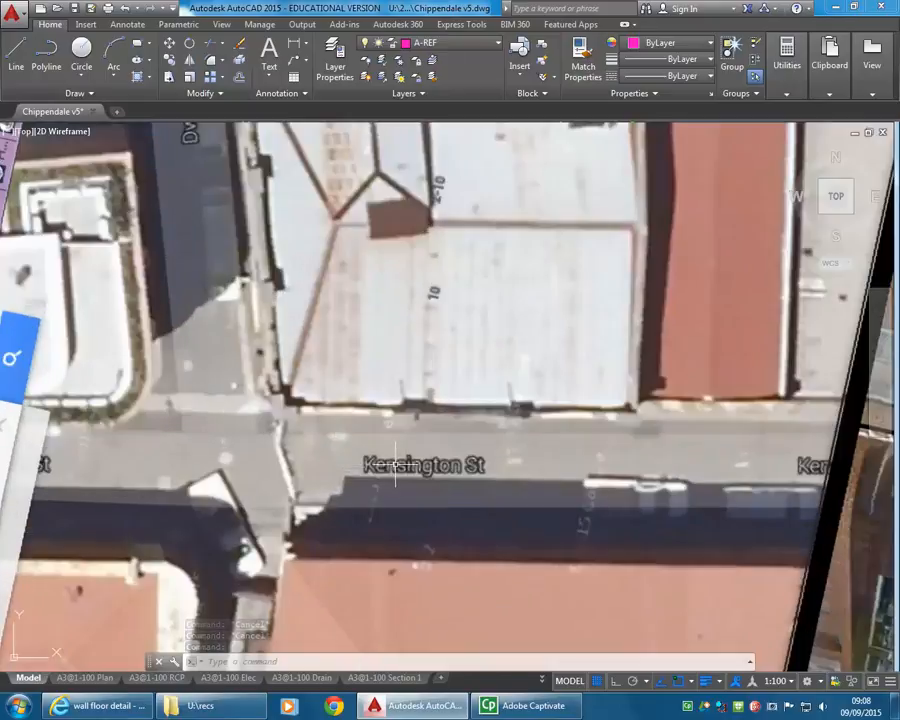
scroll(255, 535, down, 5)
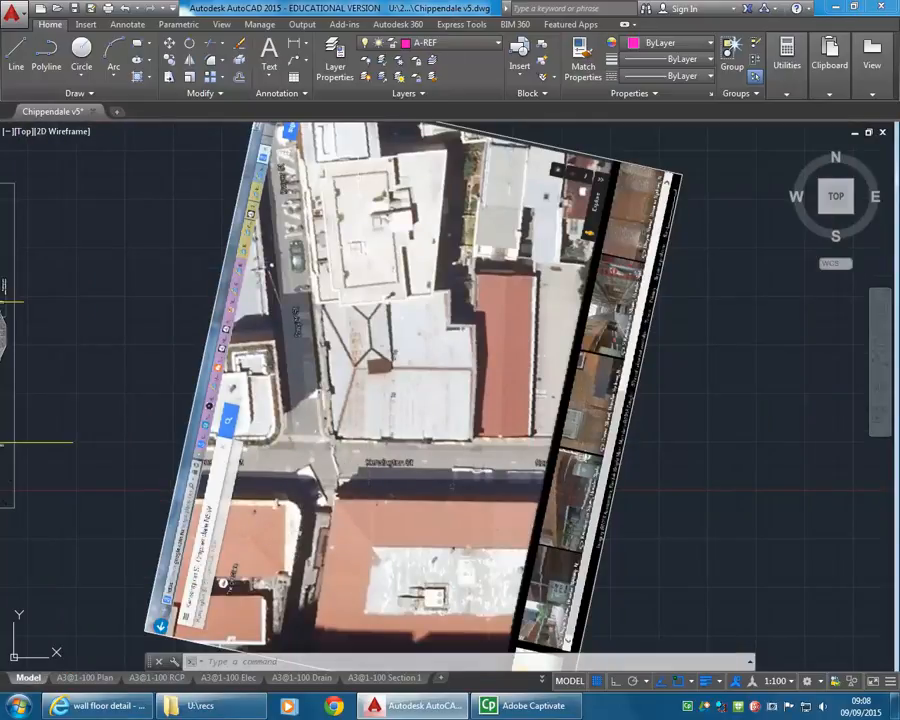
click(440, 43)
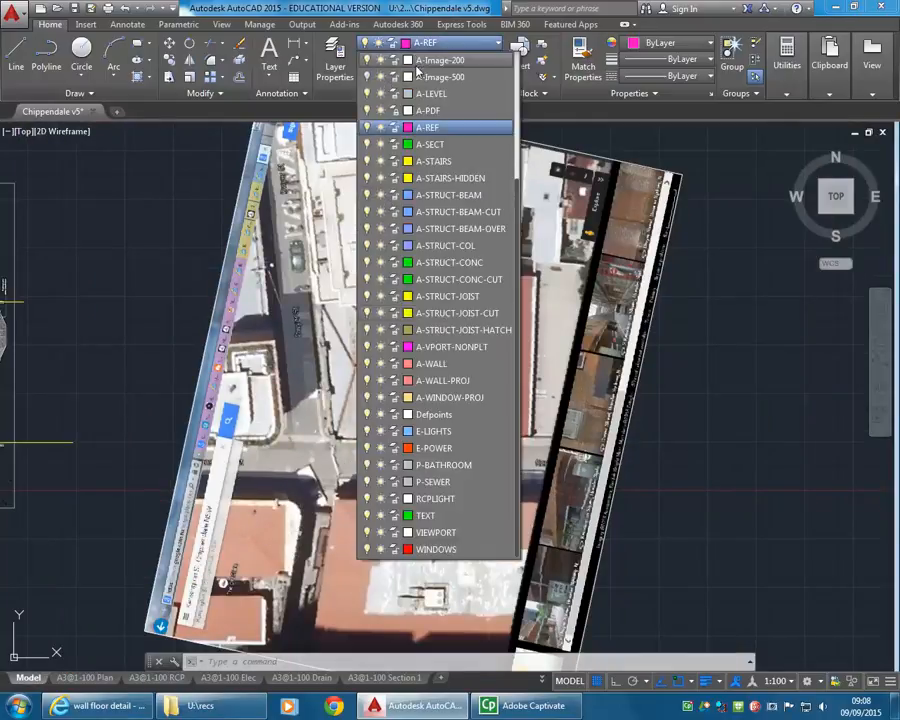
click(366, 60)
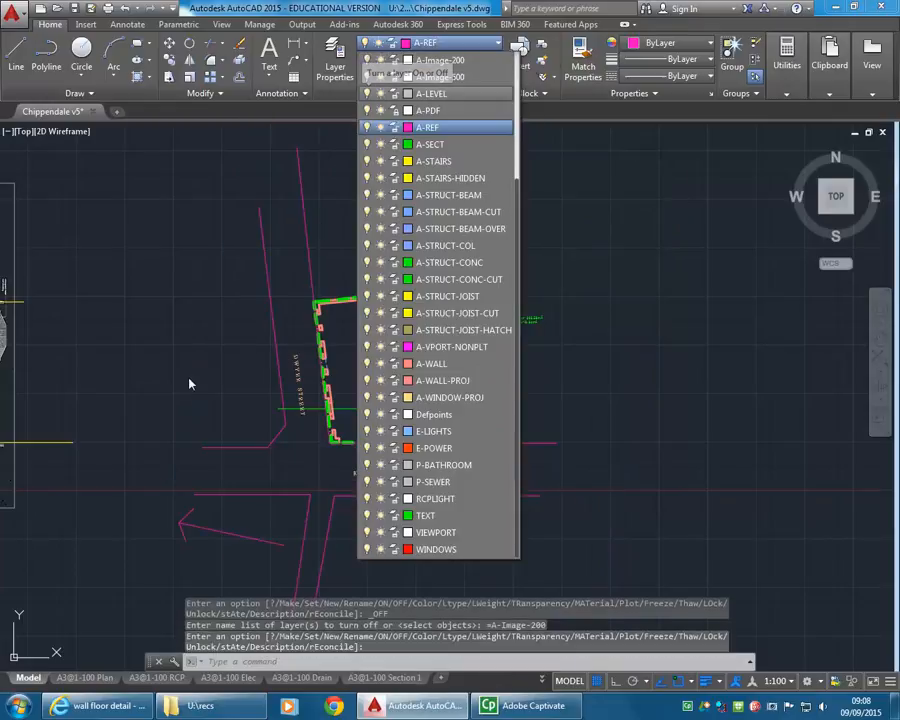
click(318, 437)
Step: Turn off the Annotative property for both street name texts, Dwyer Street and Kengsington Steet
scroll(318, 437, up, 2)
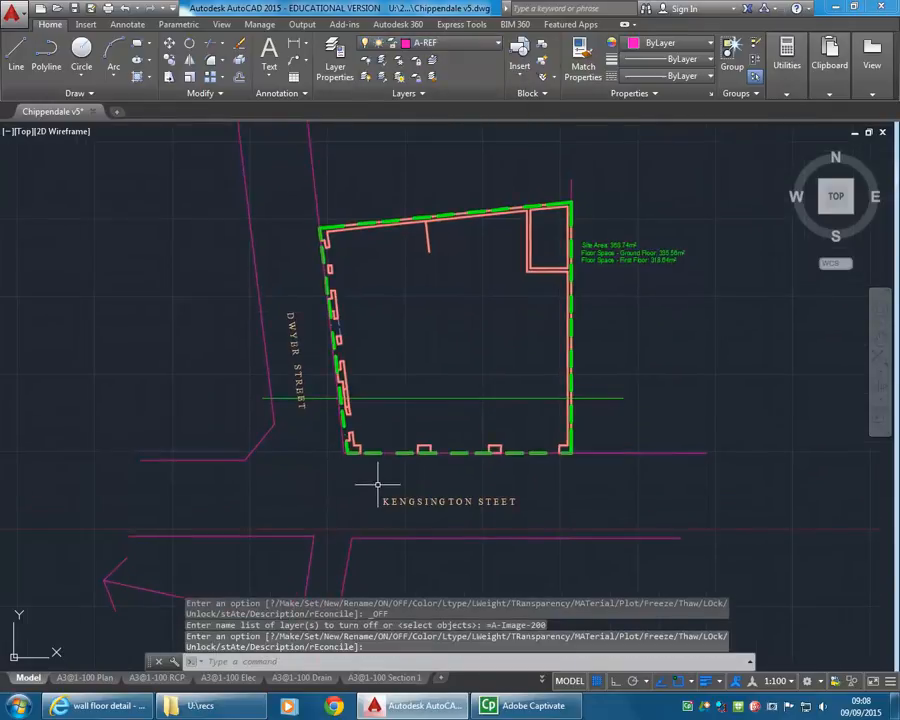
click(410, 501)
click(297, 385)
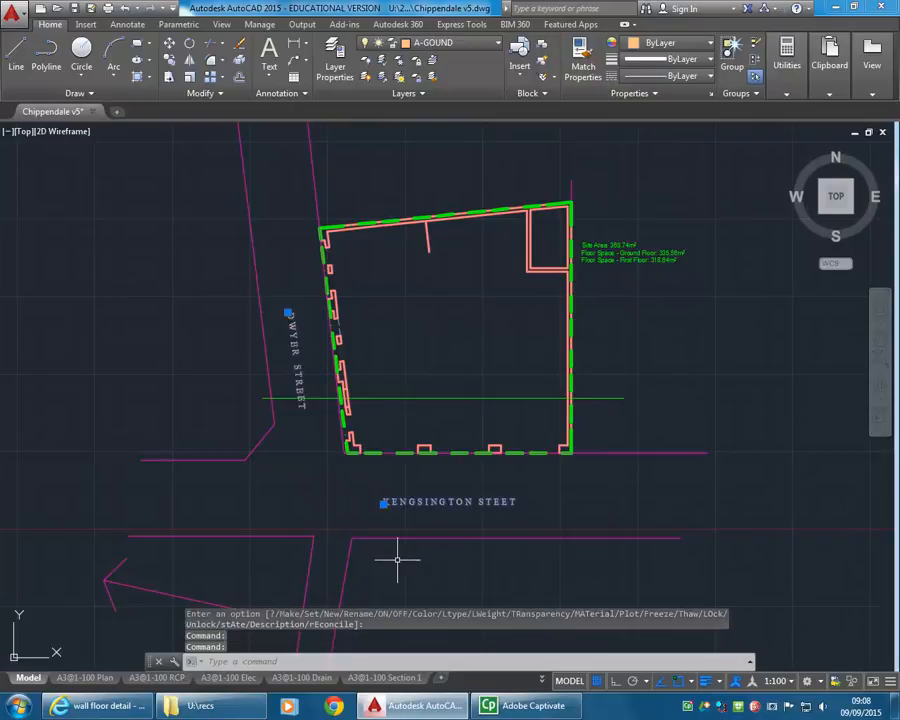
right_click(313, 283)
click(356, 580)
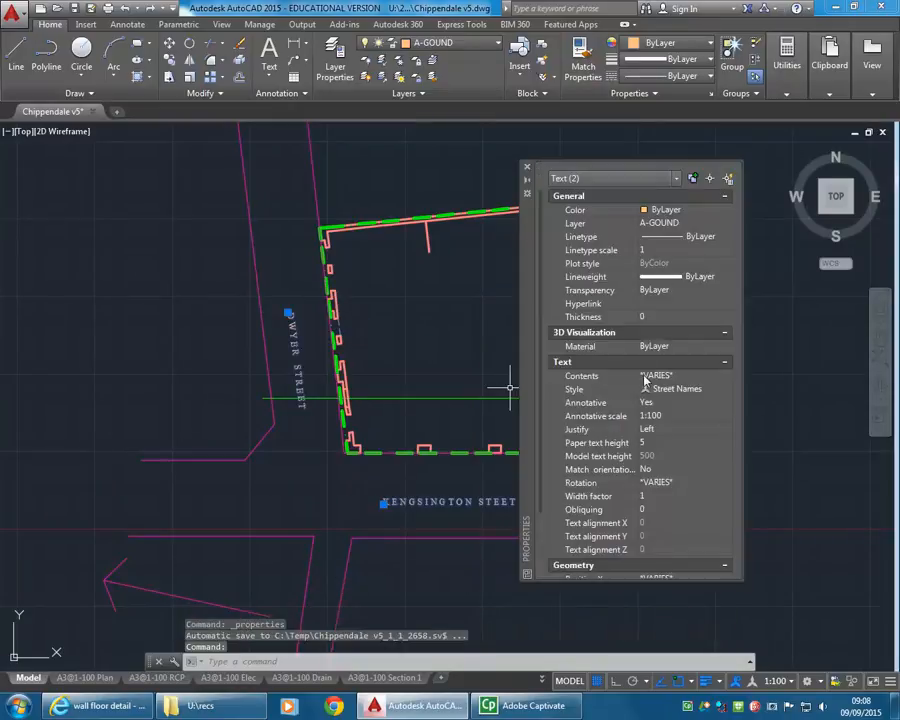
click(727, 404)
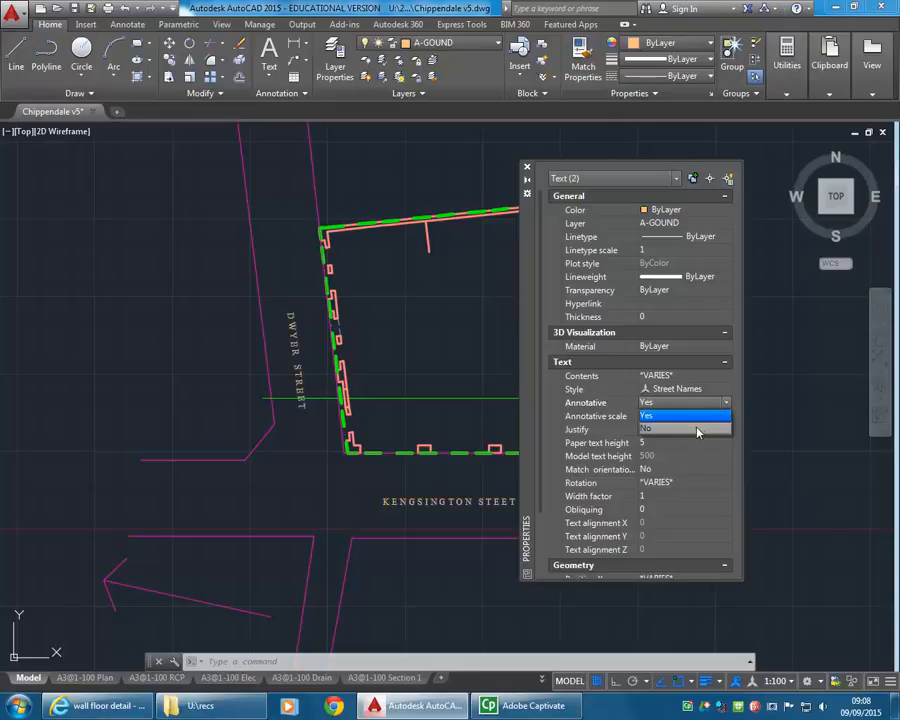
click(697, 429)
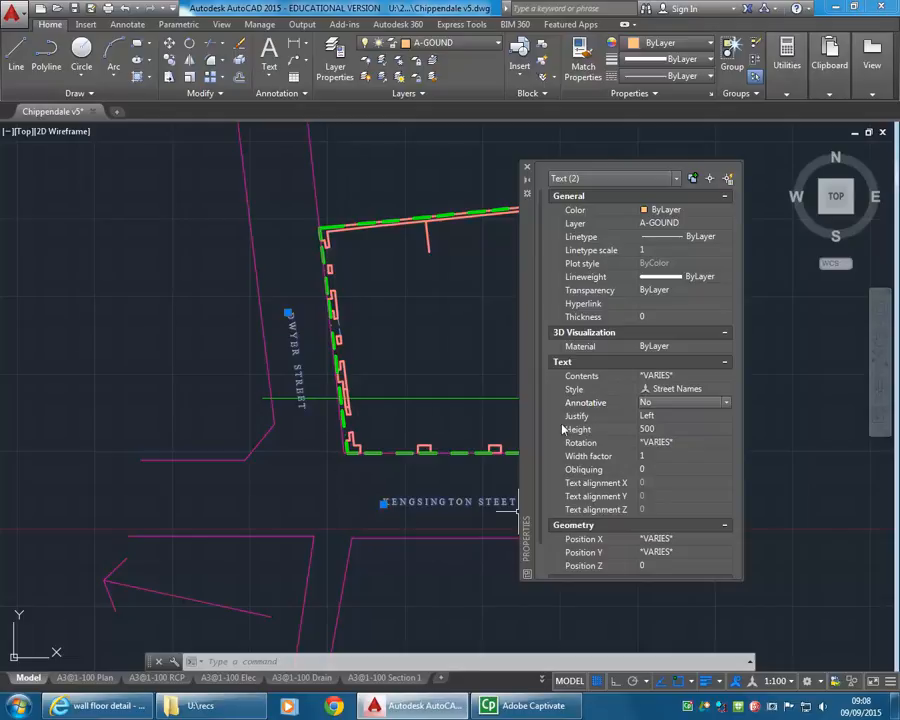
click(671, 429)
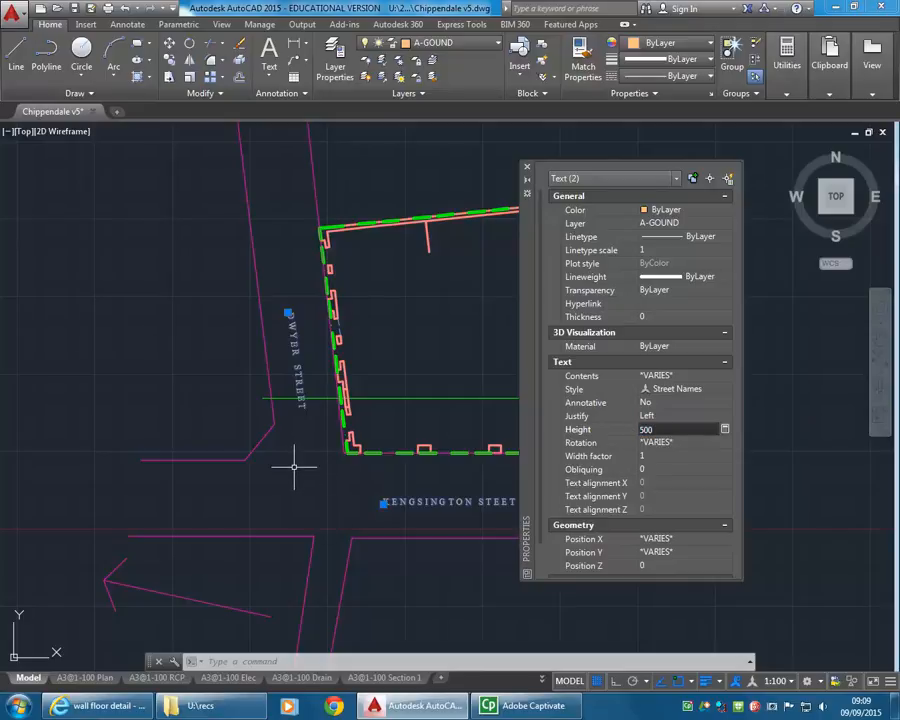
Step: Check the street names on the A3@Site layout and dismiss the object properties
click(544, 681)
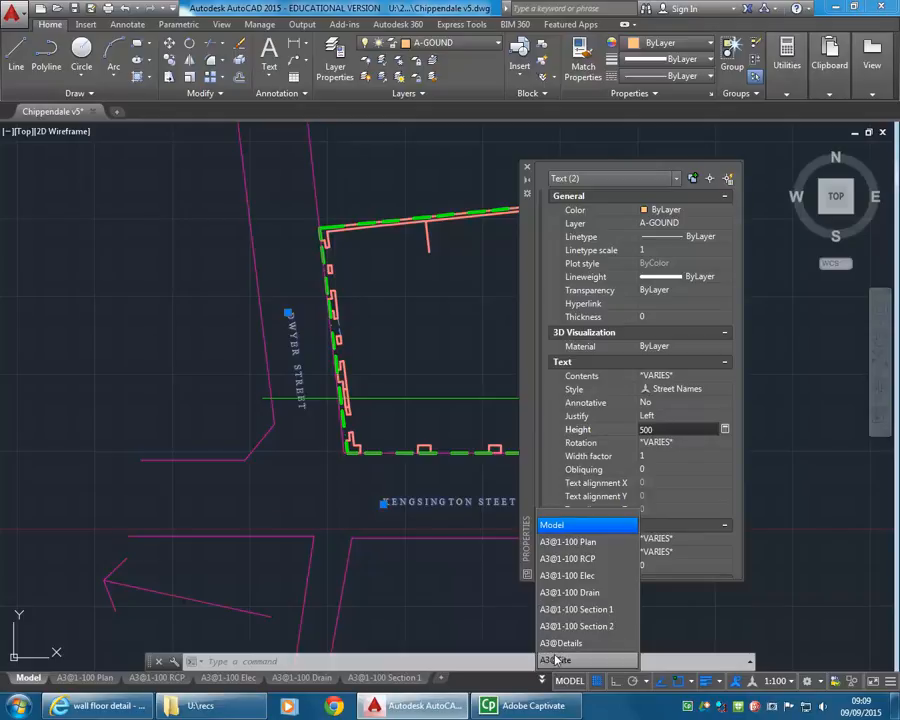
click(556, 660)
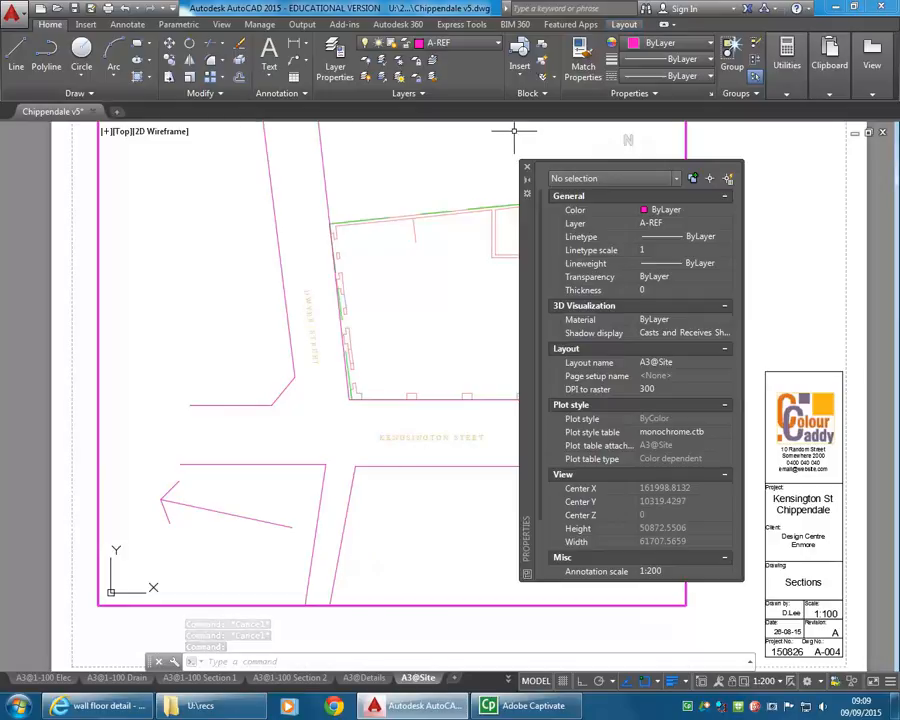
click(527, 170)
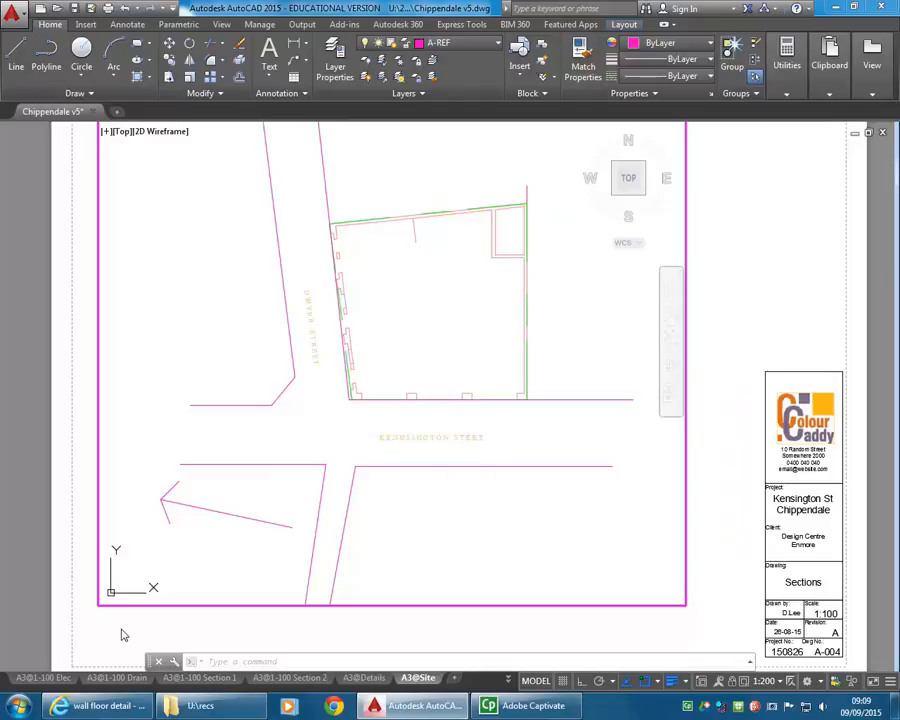
Step: Examine the building section in model space, focusing on the external wall and its junction with the timber floor
click(509, 680)
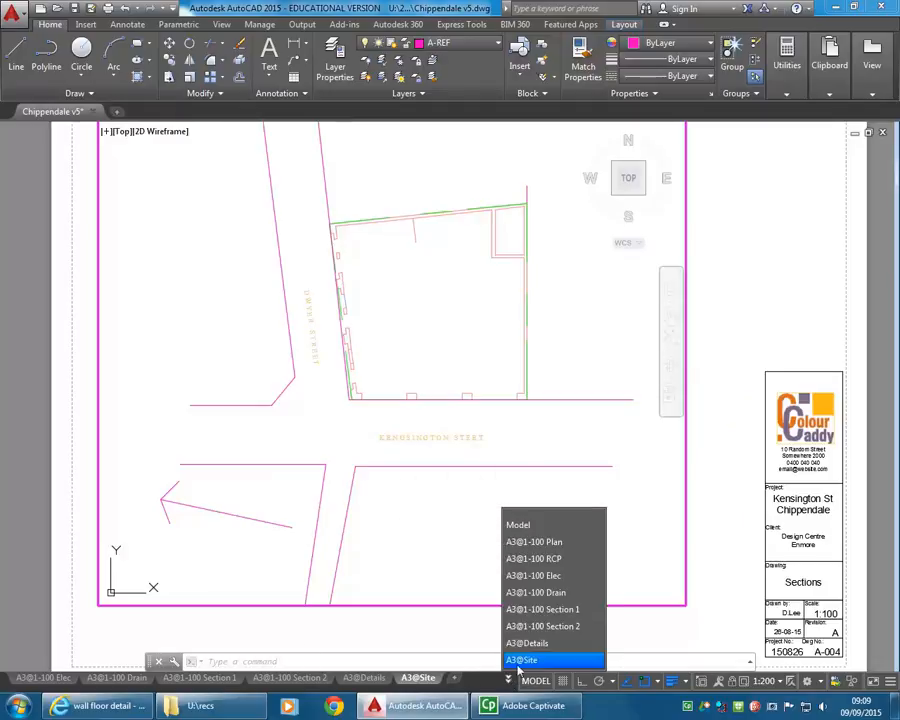
click(520, 527)
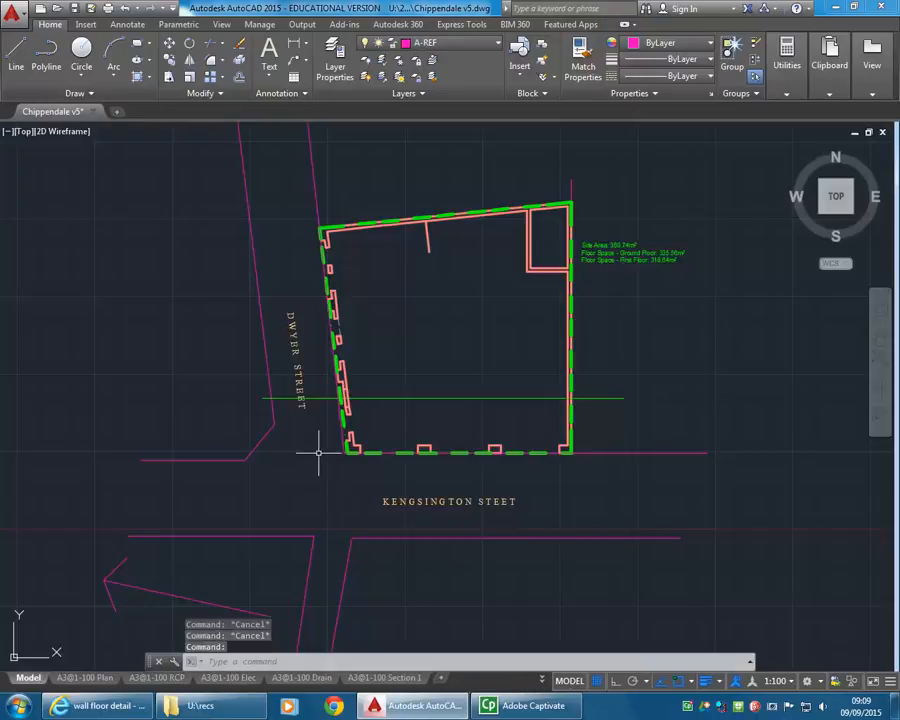
middle_drag(129, 466, 351, 432)
scroll(351, 432, down, 5)
middle_drag(240, 466, 458, 420)
middle_drag(372, 450, 513, 437)
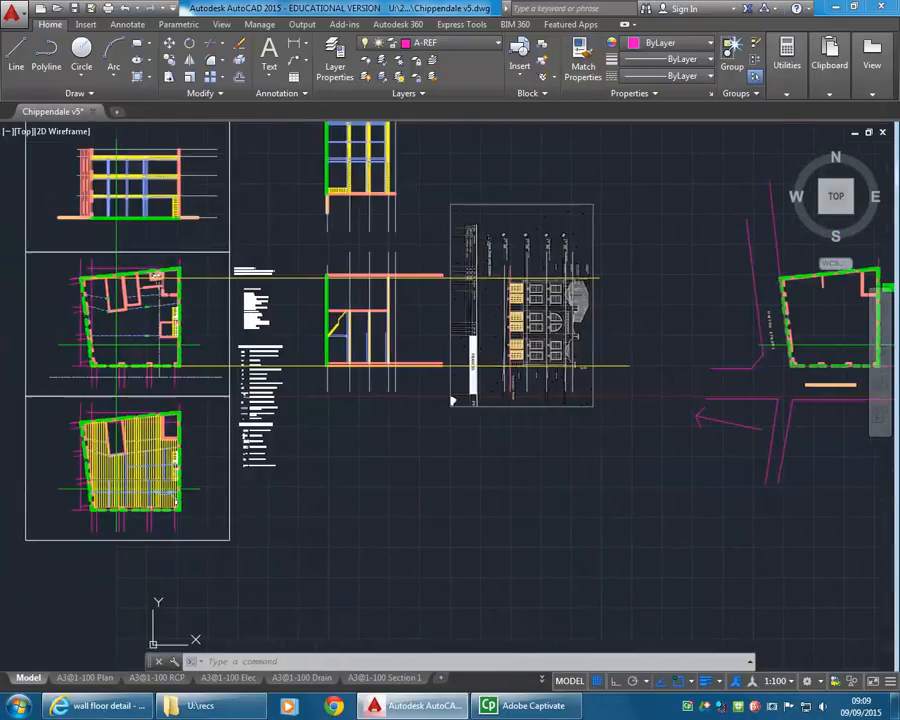
middle_drag(309, 290, 303, 379)
middle_drag(312, 300, 367, 263)
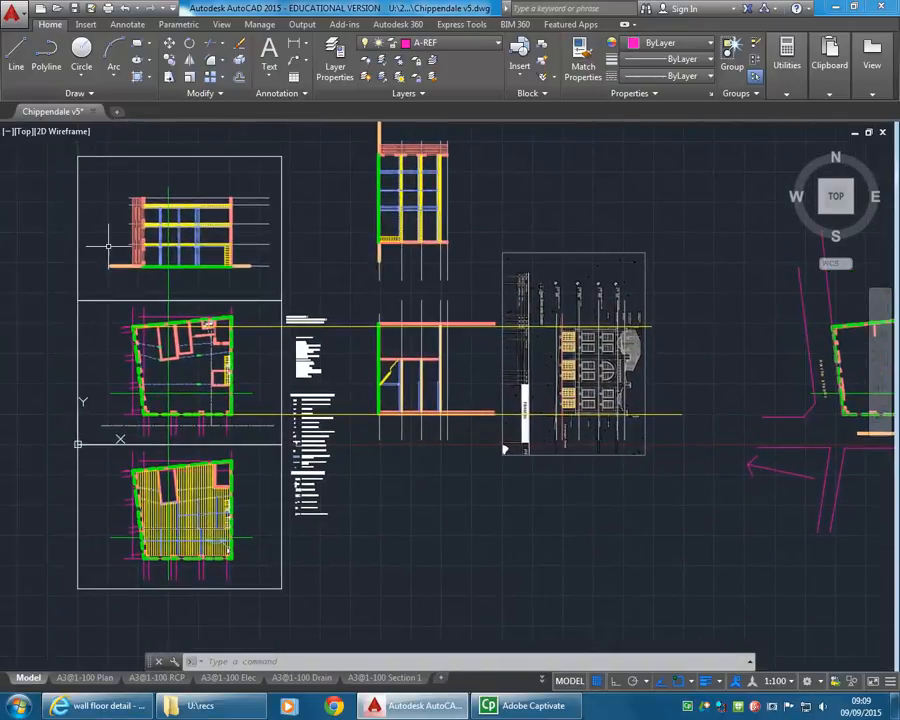
scroll(110, 190, up, 10)
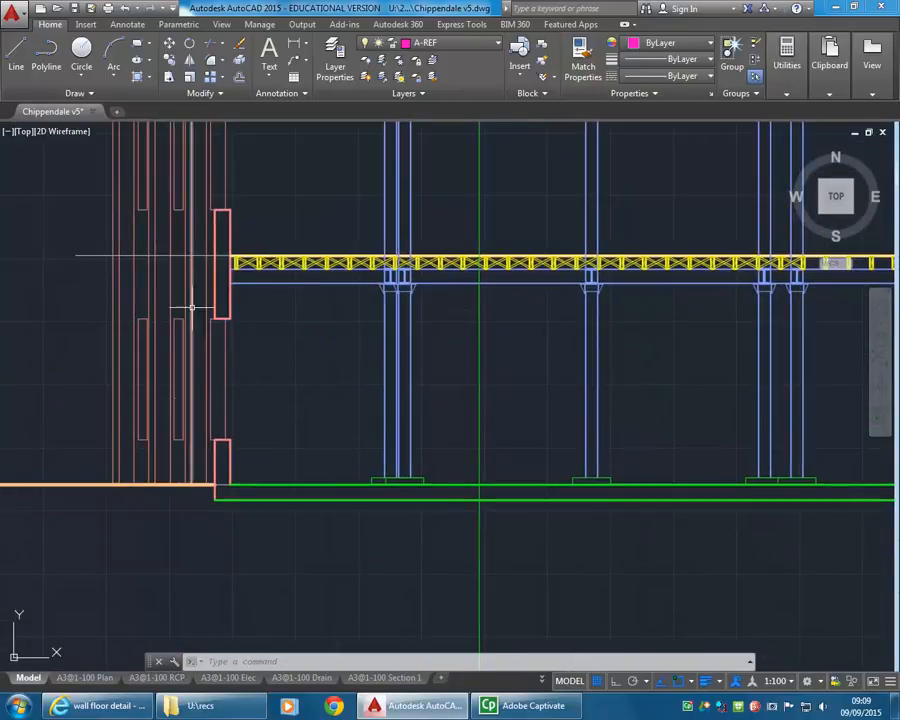
scroll(237, 241, up, 5)
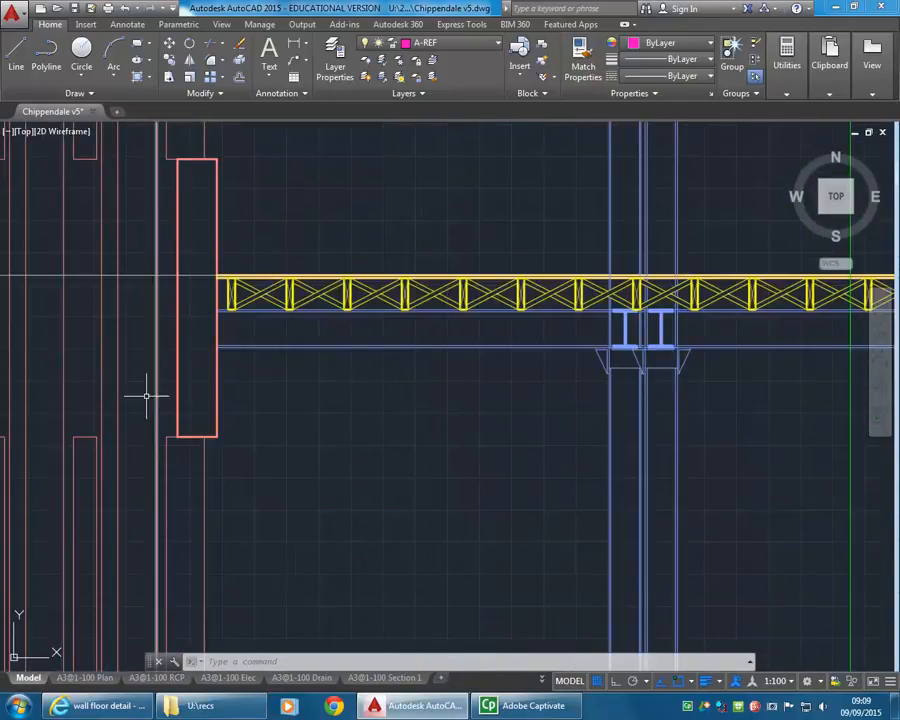
scroll(234, 401, down, 8)
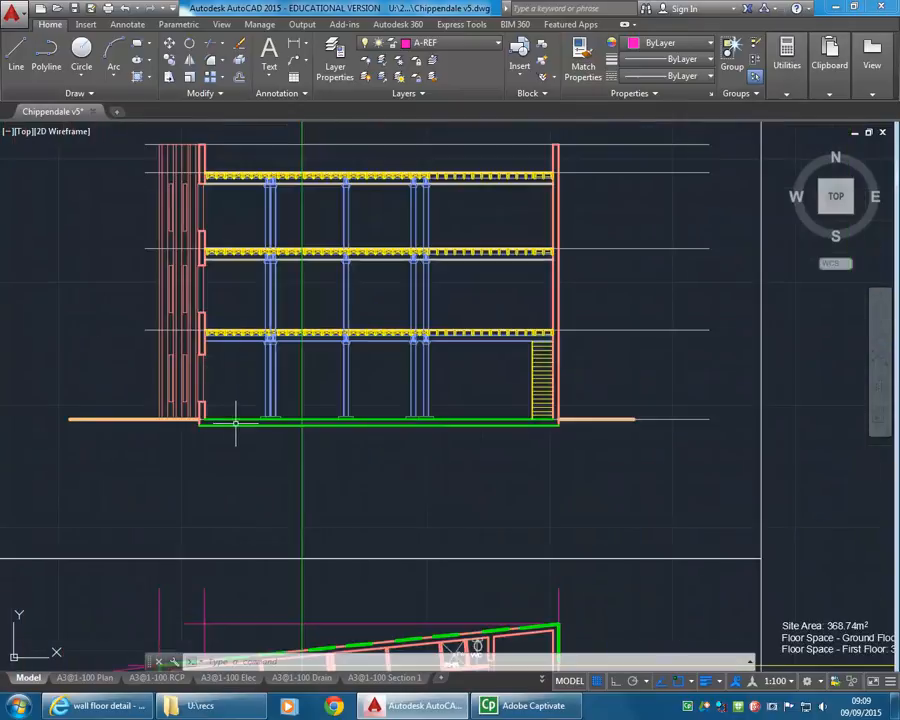
Step: Open the A3@Details layout and activate its section viewport for editing
click(542, 680)
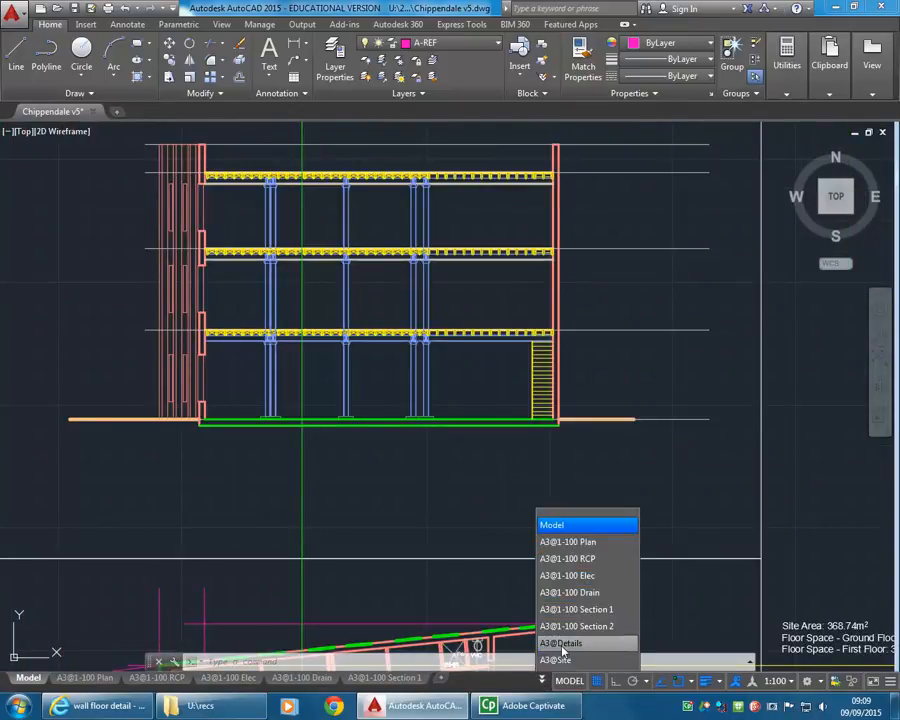
click(563, 645)
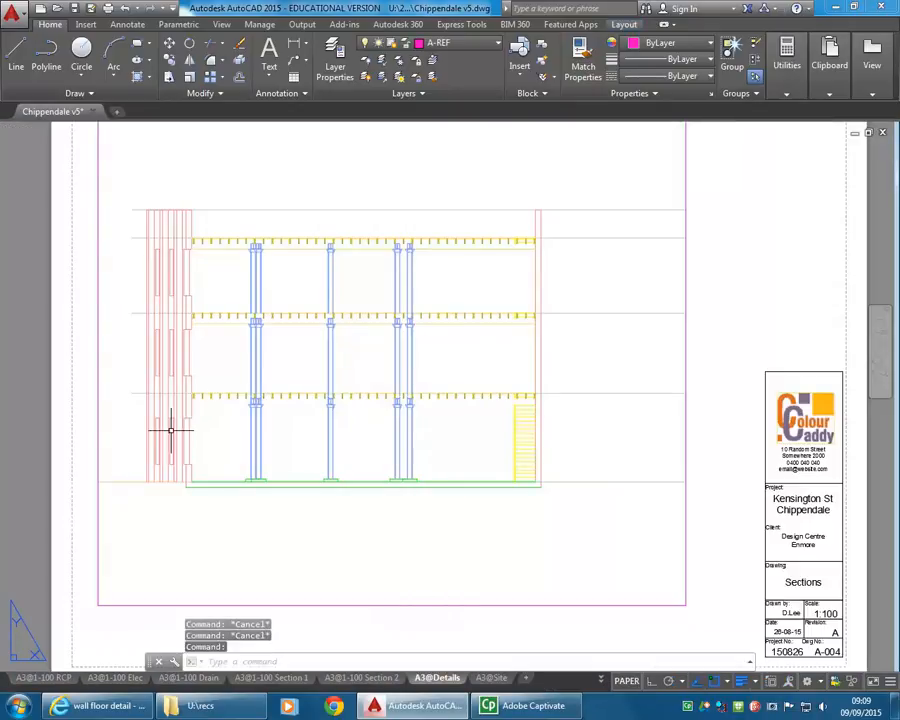
double_click(253, 421)
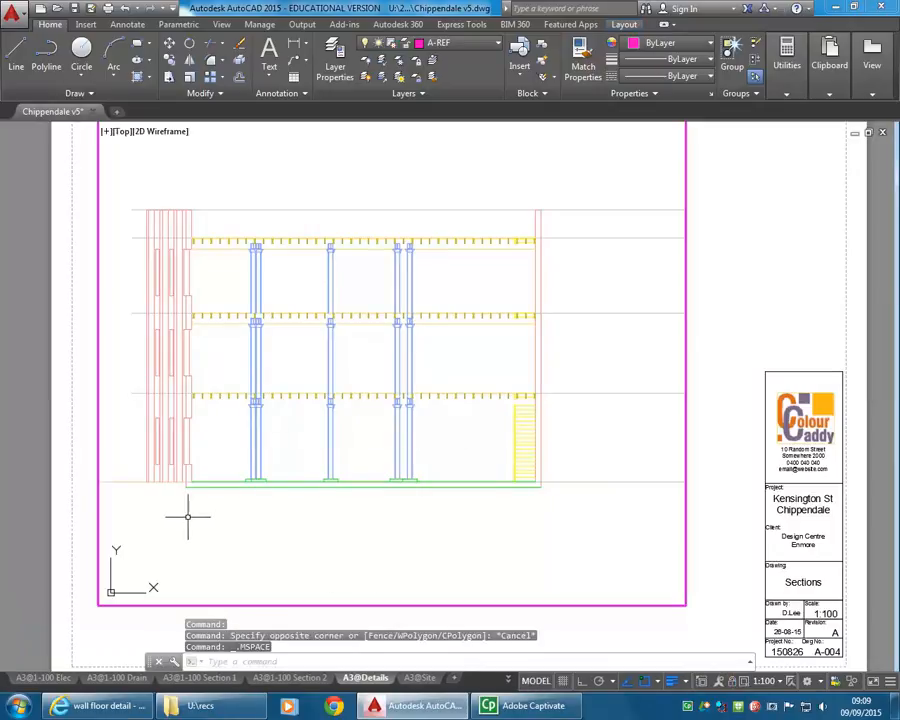
Step: Examine the wall, floor joist and slab junctions of the section inside the A3@Details viewport
scroll(175, 280, up, 9)
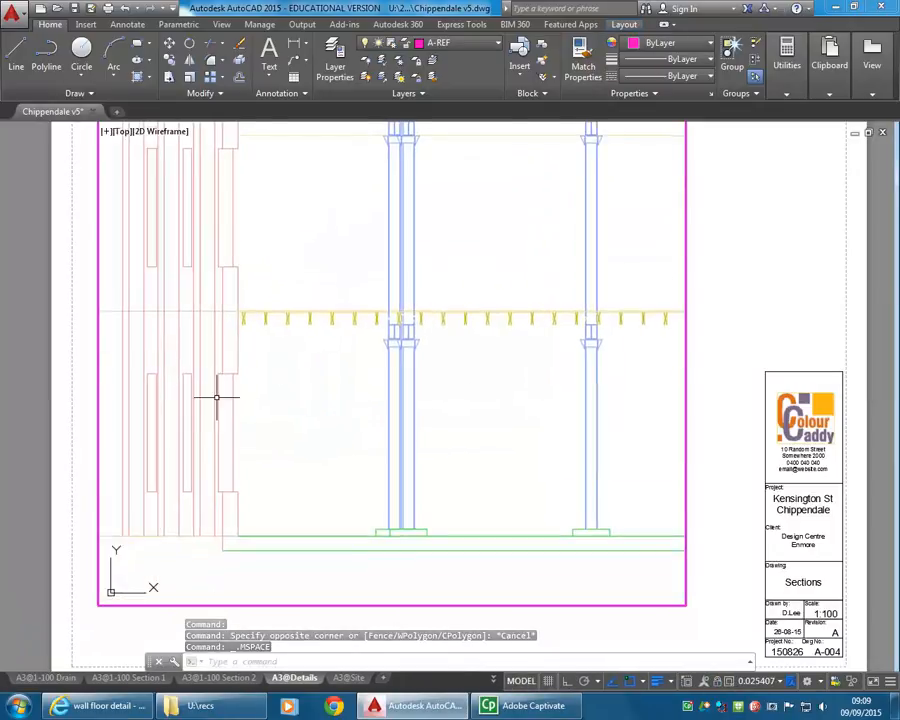
middle_drag(189, 384, 289, 437)
scroll(289, 437, up, 2)
middle_drag(370, 468, 367, 428)
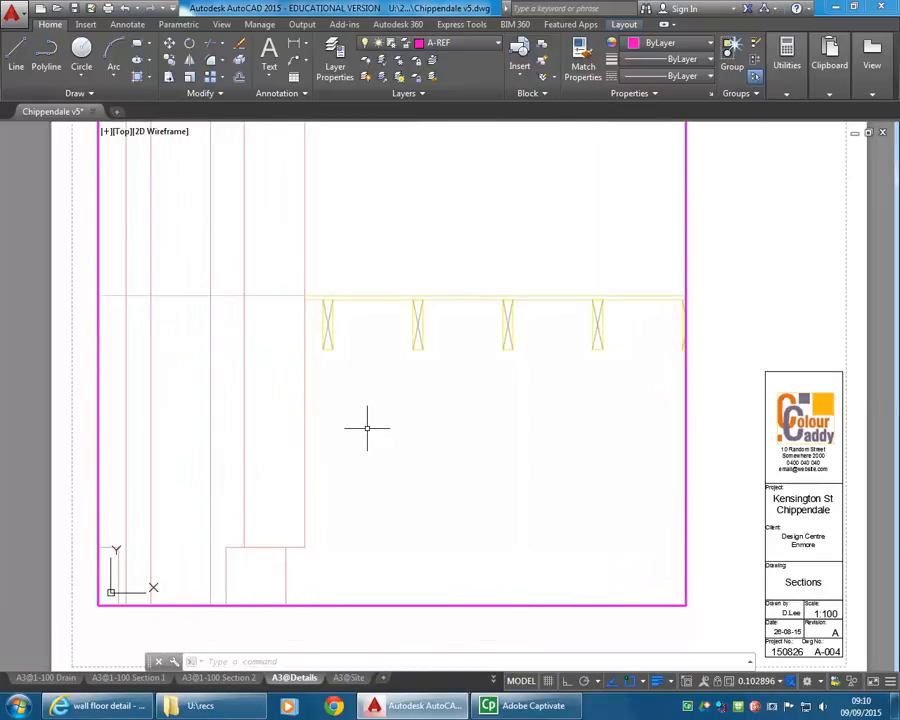
scroll(342, 396, down, 5)
scroll(300, 420, up, 1)
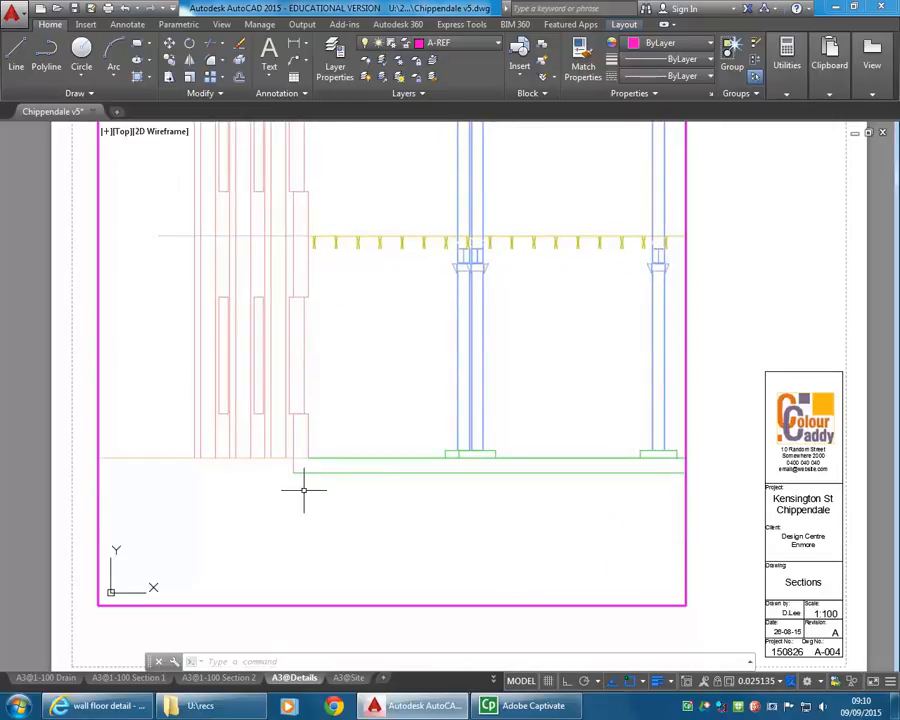
middle_drag(291, 293, 279, 368)
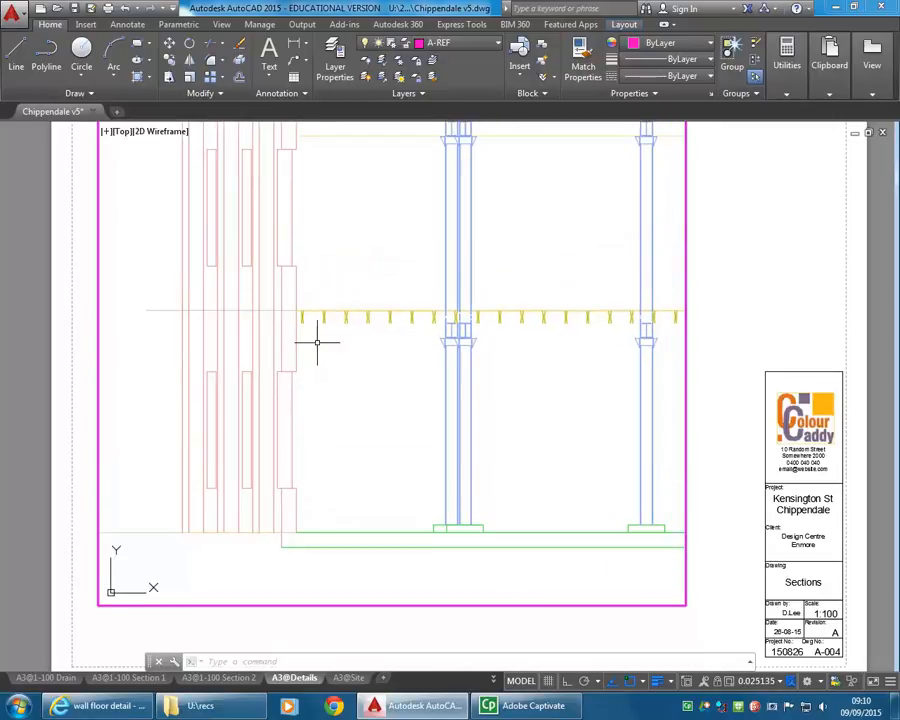
middle_drag(326, 257, 295, 462)
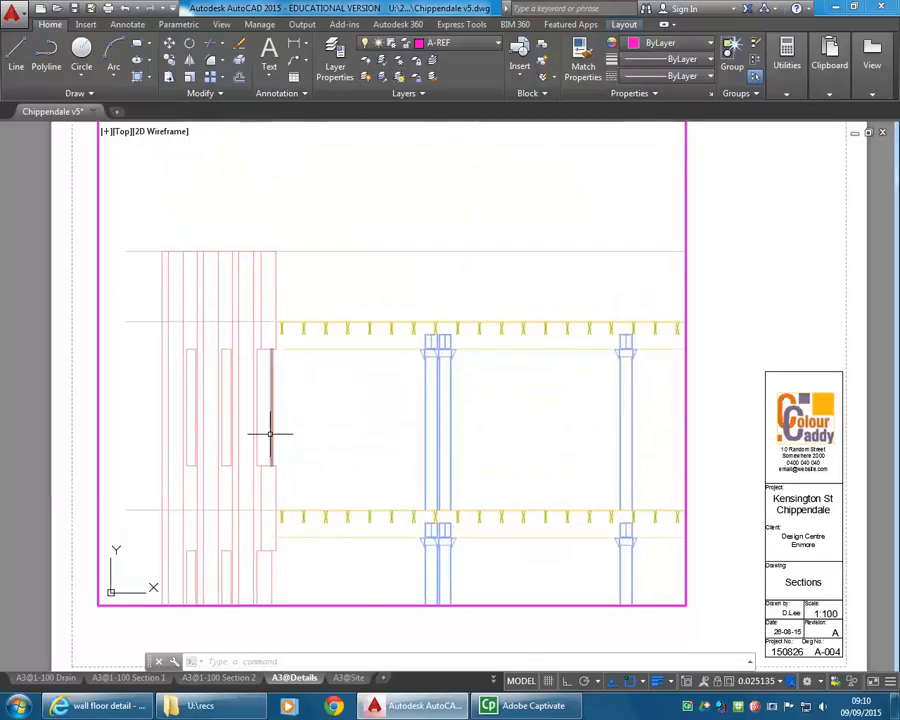
Step: Set the details viewport's scale to 1:10 and frame the wall base and ground slab edge in it
scroll(271, 402, down, 2)
mouse_move(271, 402)
middle_down()
mouse_move(255, 329)
mouse_move(241, 315)
mouse_move(243, 193)
middle_up()
scroll(229, 487, up, 4)
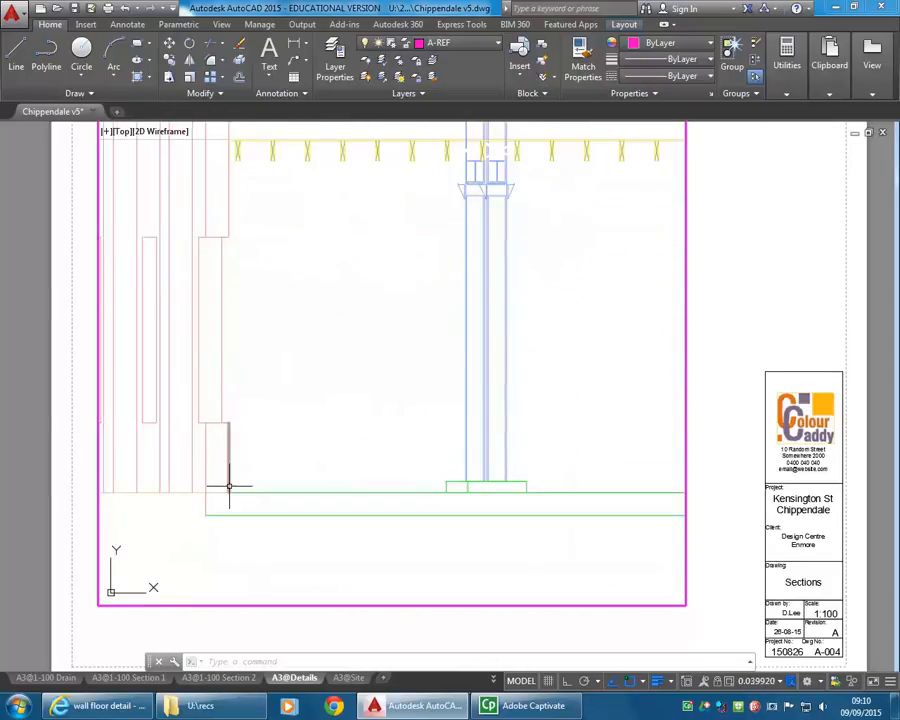
scroll(235, 486, up, 2)
mouse_move(167, 558)
middle_down()
mouse_move(178, 546)
mouse_move(134, 586)
mouse_move(129, 572)
mouse_move(172, 561)
middle_up()
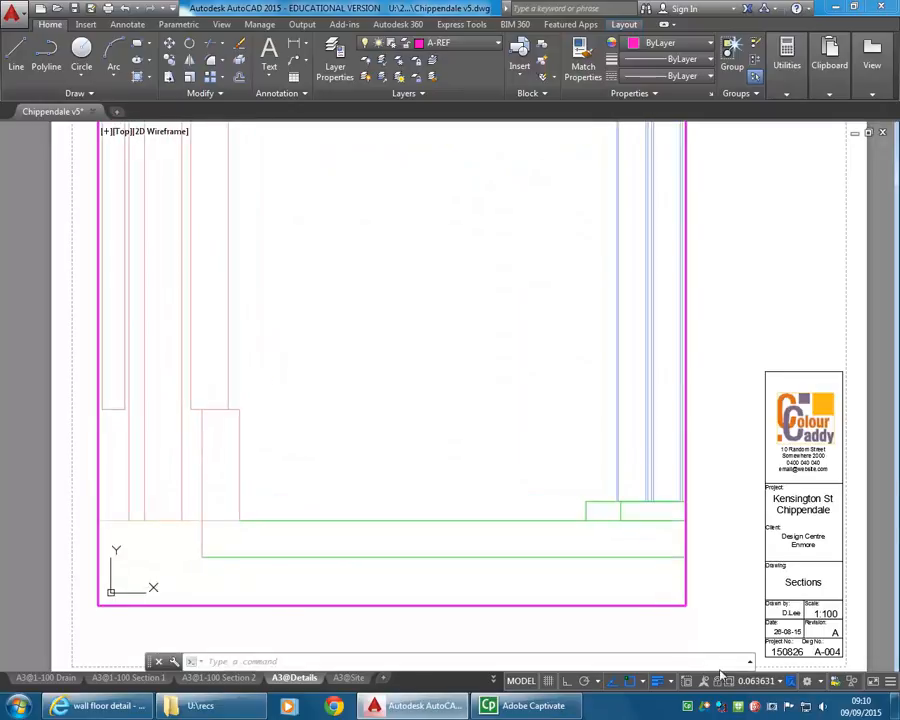
click(778, 681)
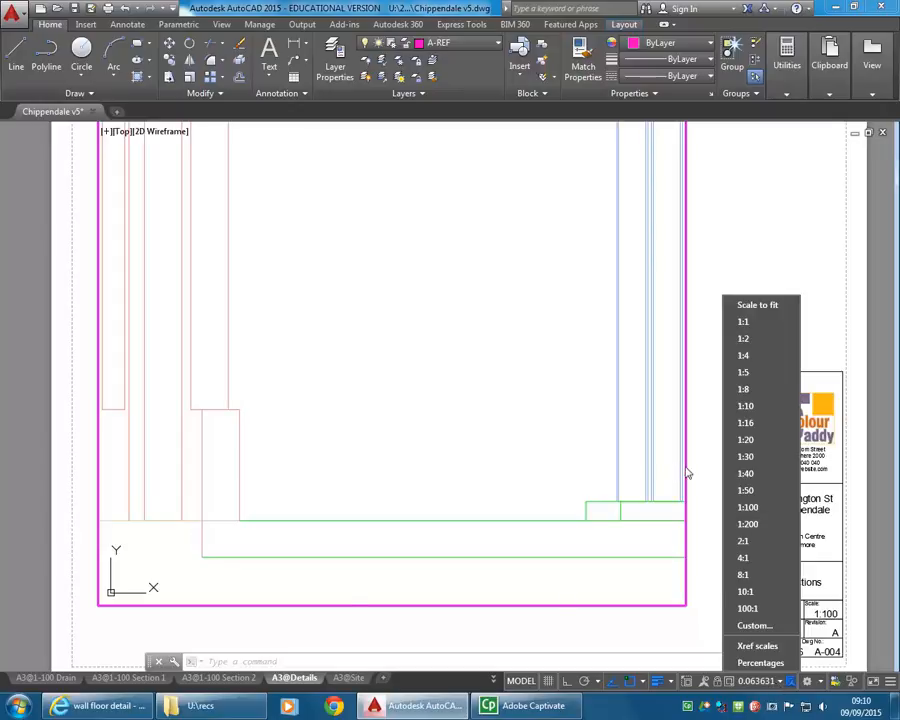
click(748, 406)
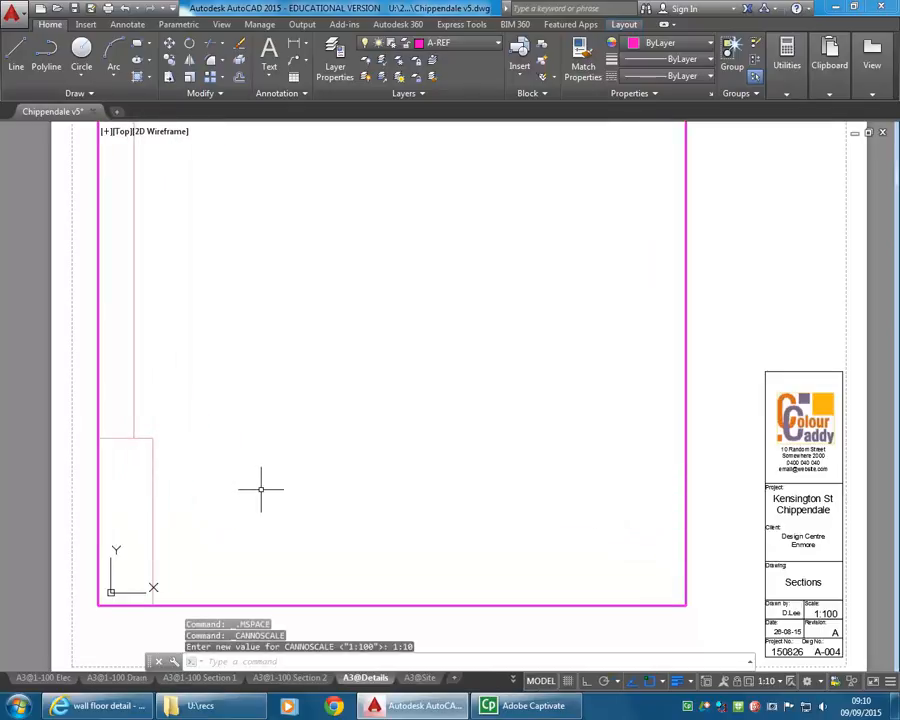
middle_drag(202, 516, 271, 414)
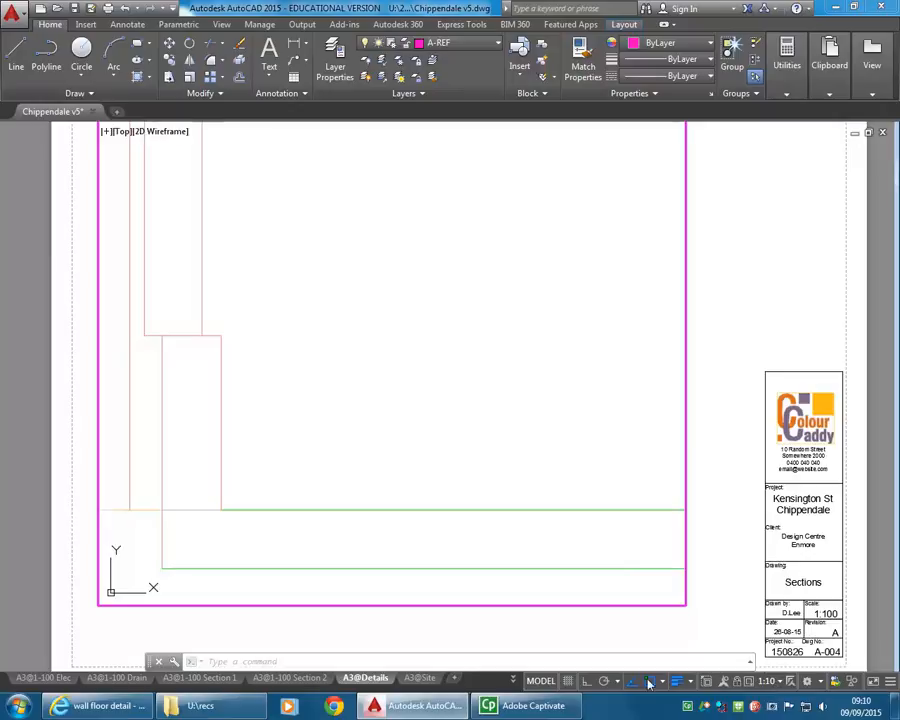
Step: Leave the details viewport and return to paper space with the whole sheet in view
double_click(730, 478)
scroll(534, 430, down, 4)
scroll(424, 438, up, 2)
middle_drag(338, 462, 337, 442)
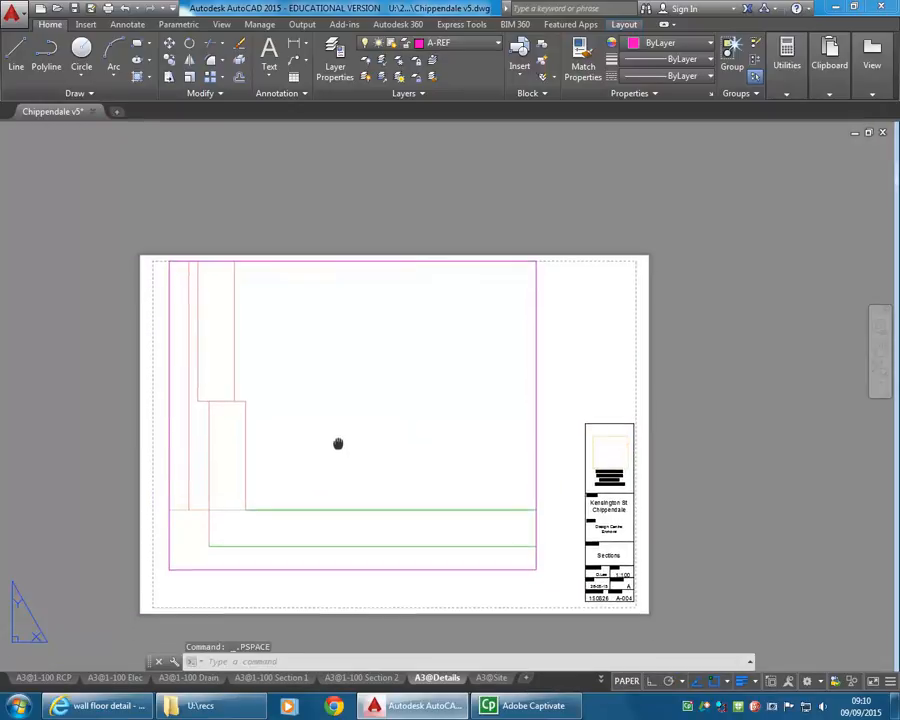
Step: Try to copy the details viewport to a spot just below the original, and undo the copy
click(291, 569)
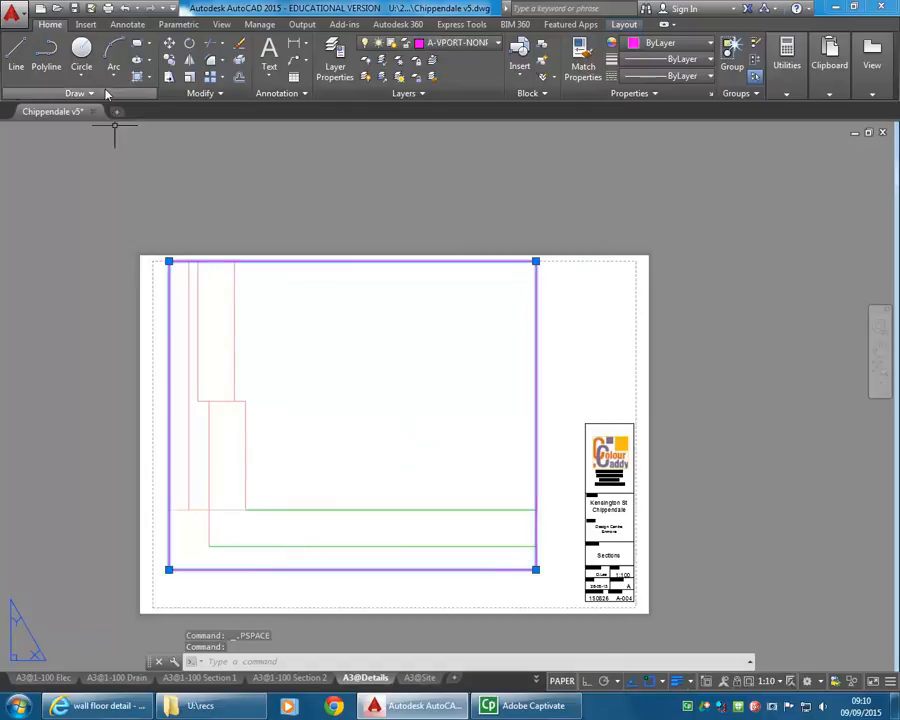
text(co)
key(Return)
click(133, 538)
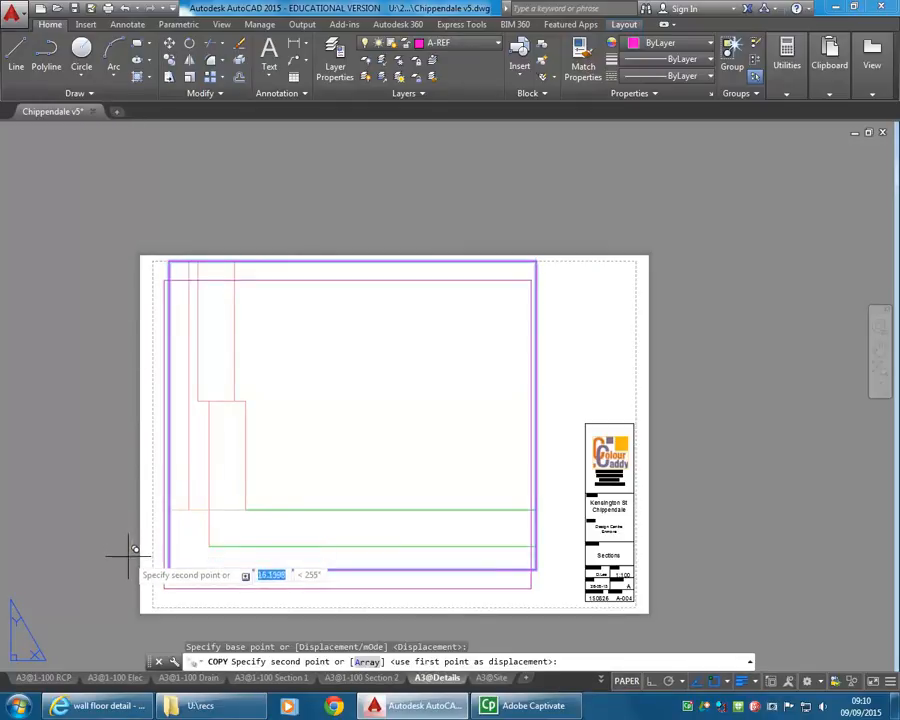
click(133, 557)
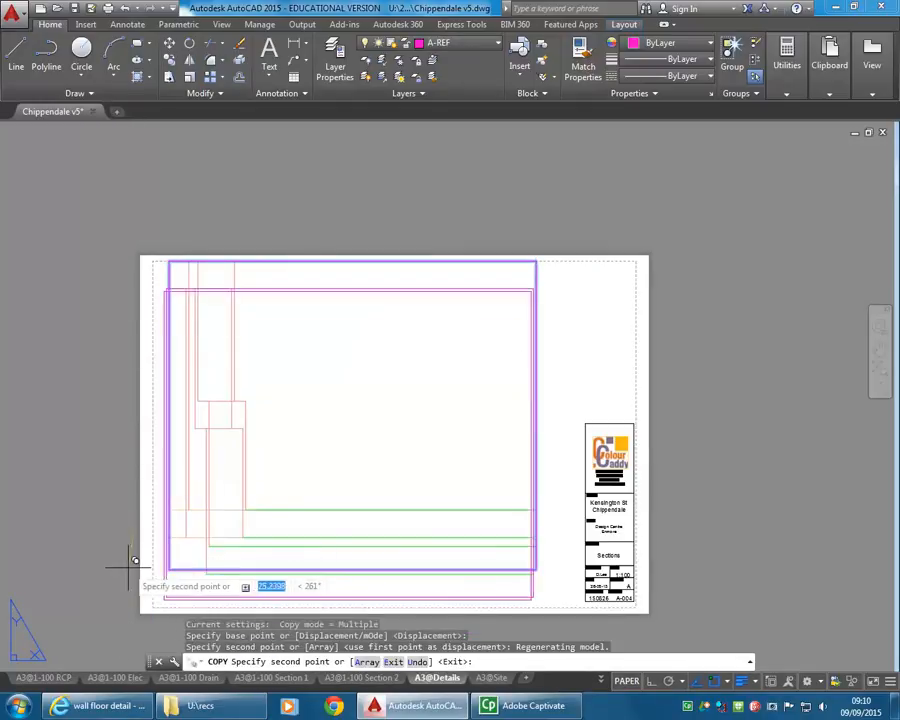
key(Escape)
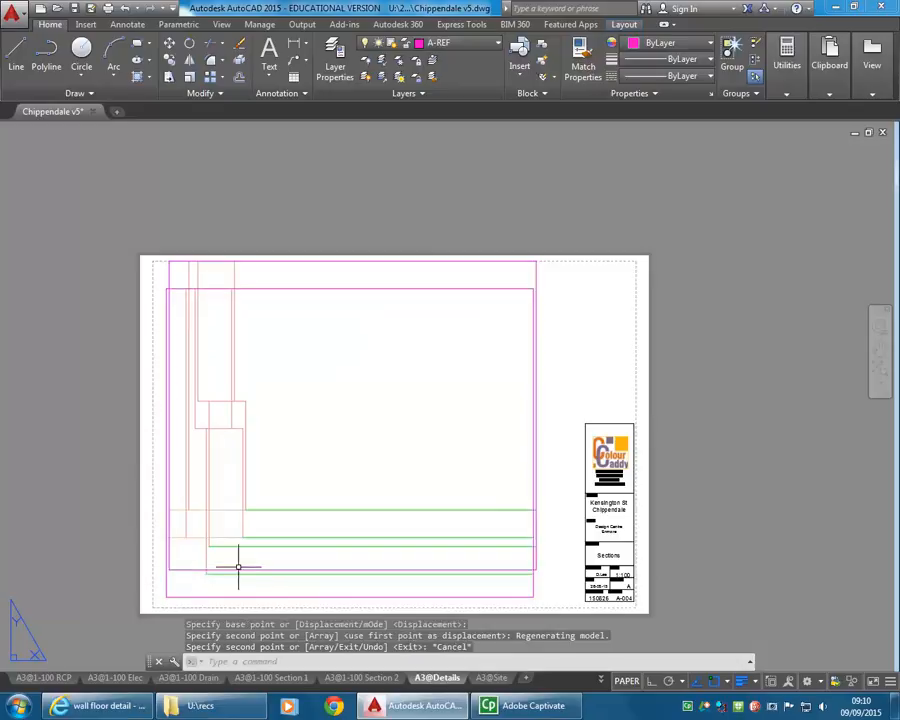
click(125, 9)
Step: Move the details viewport down so its bottom edge sits just inside the lower edge of the sheet's printable area
click(249, 261)
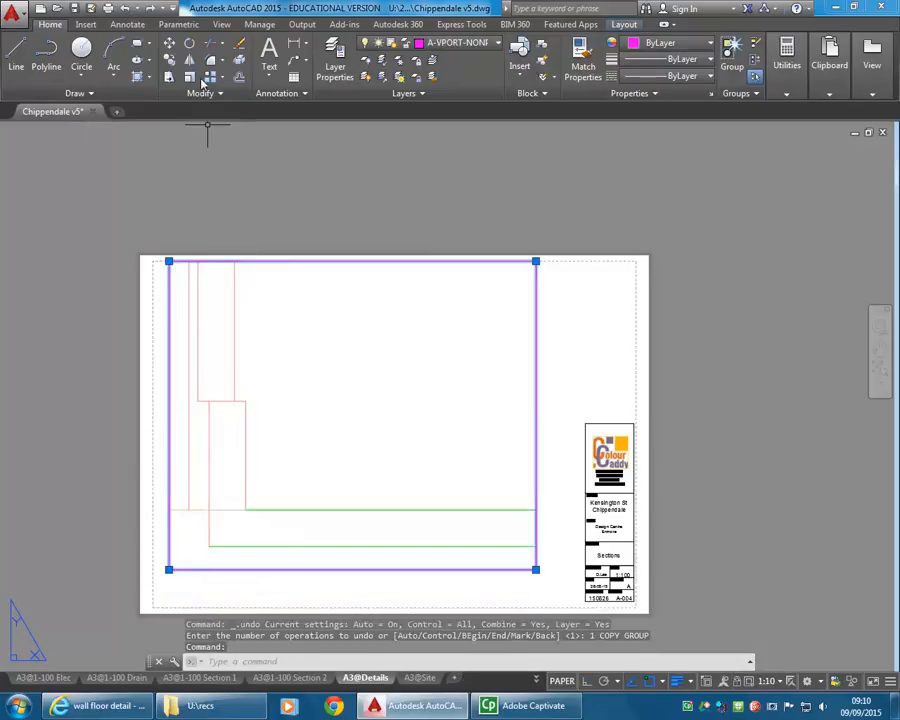
click(169, 43)
click(168, 569)
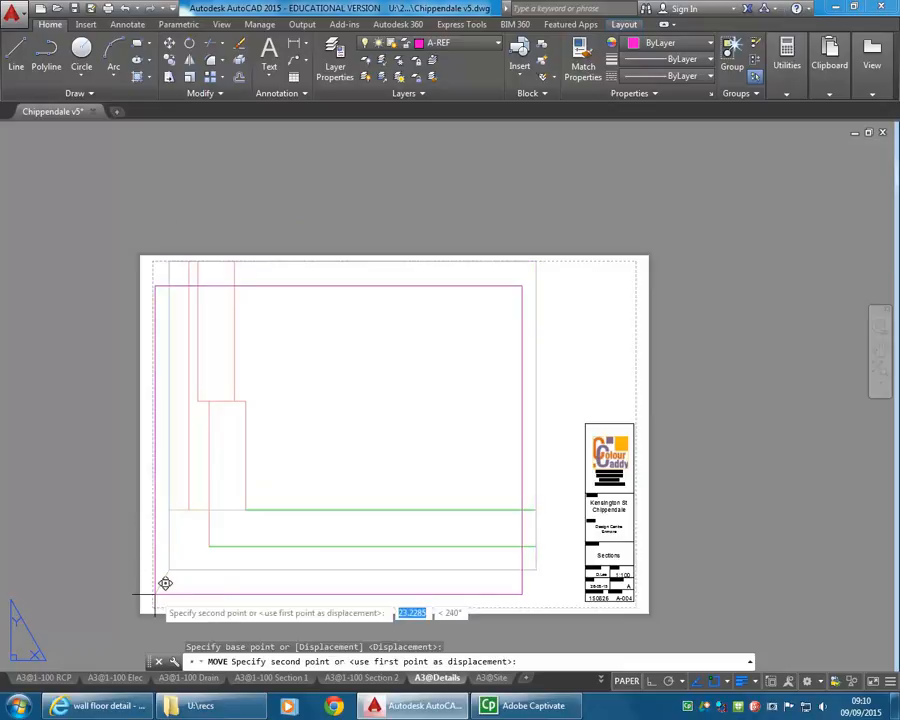
click(168, 590)
middle_drag(151, 543, 189, 478)
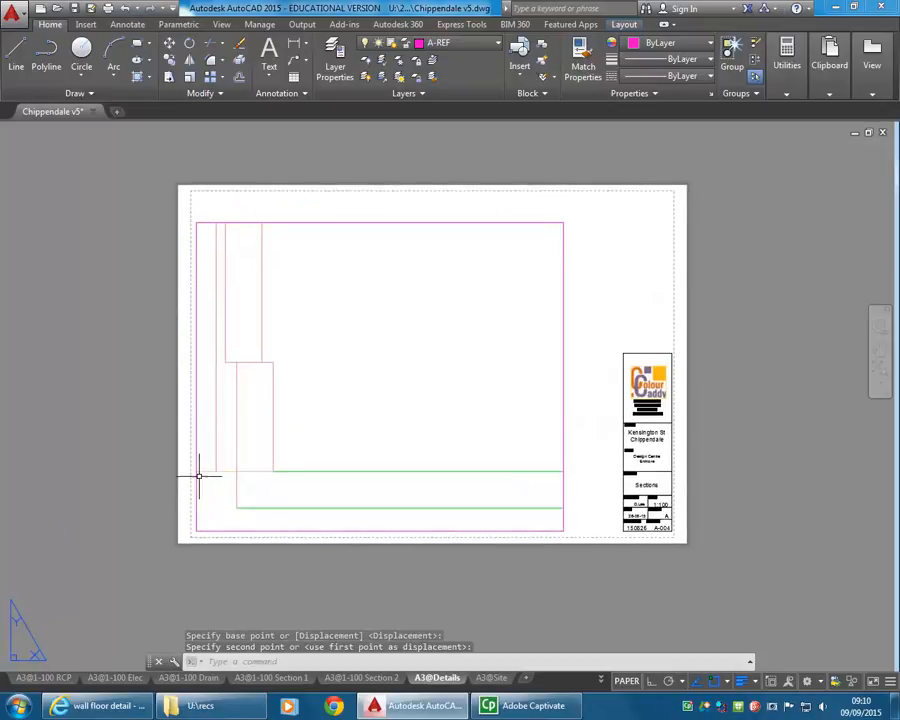
scroll(198, 478, up, 3)
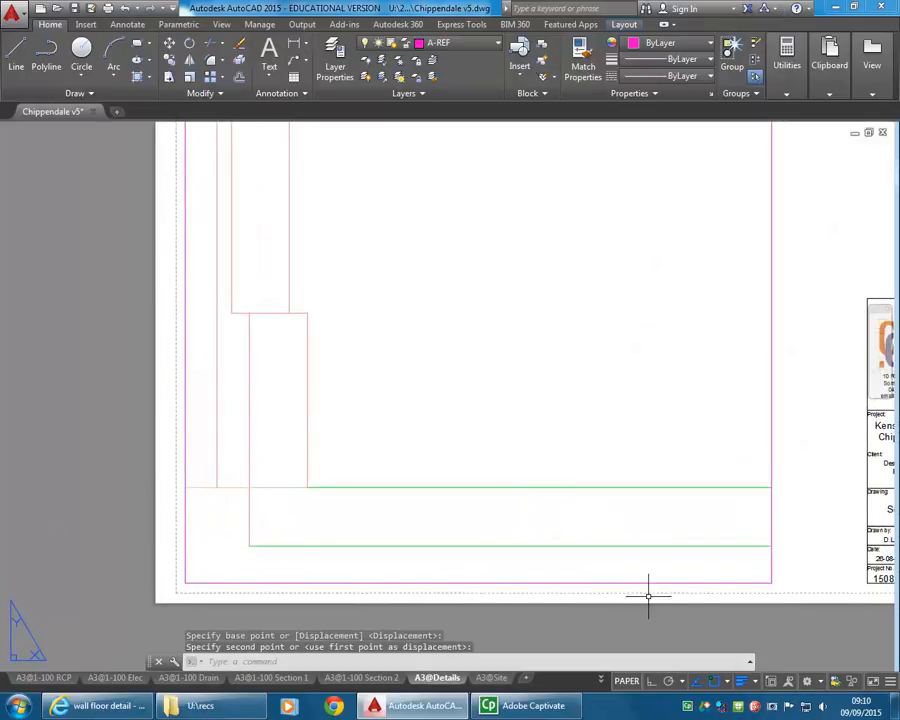
Step: Set the details viewport's scale to 1:20, frame the wall base and slab in its lower corner, and return to paper space
double_click(416, 376)
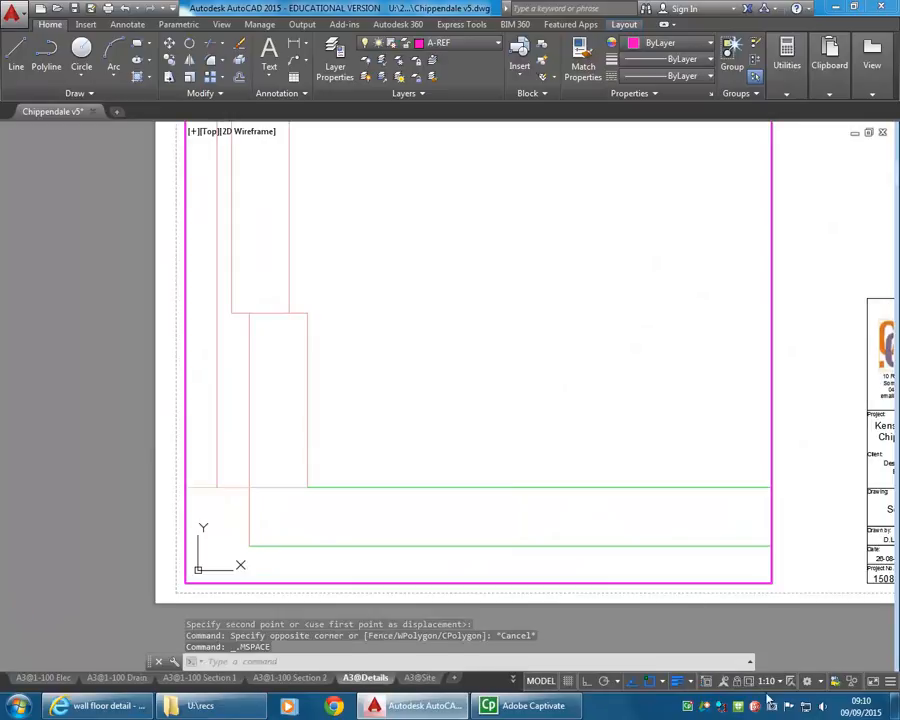
click(782, 683)
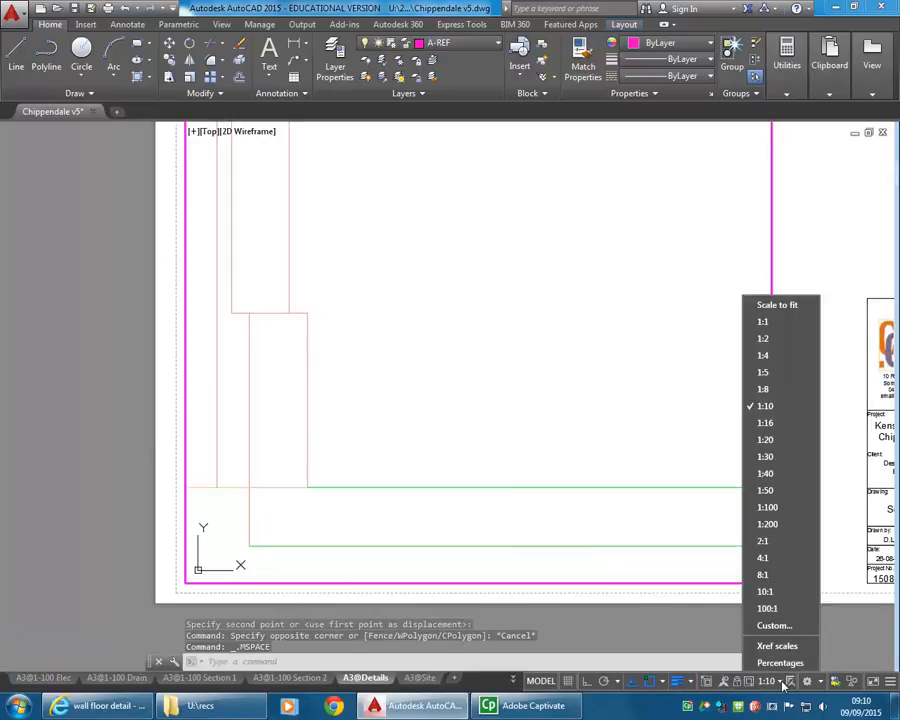
click(774, 444)
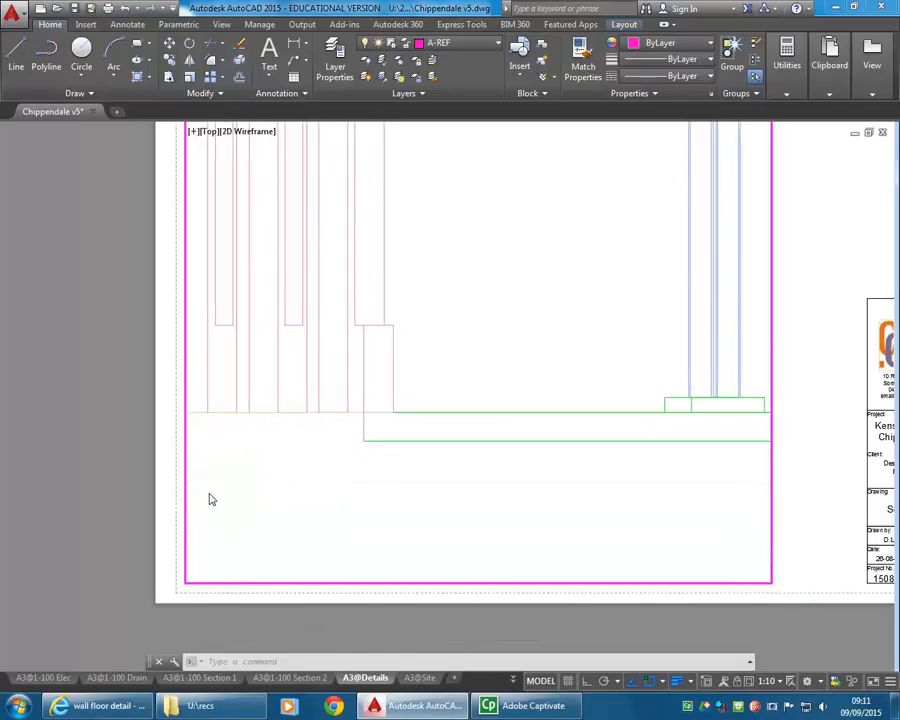
mouse_move(465, 329)
middle_down()
mouse_move(370, 418)
mouse_move(388, 426)
mouse_move(360, 434)
mouse_move(368, 438)
mouse_move(380, 420)
mouse_move(370, 419)
mouse_move(432, 424)
mouse_move(346, 424)
middle_up()
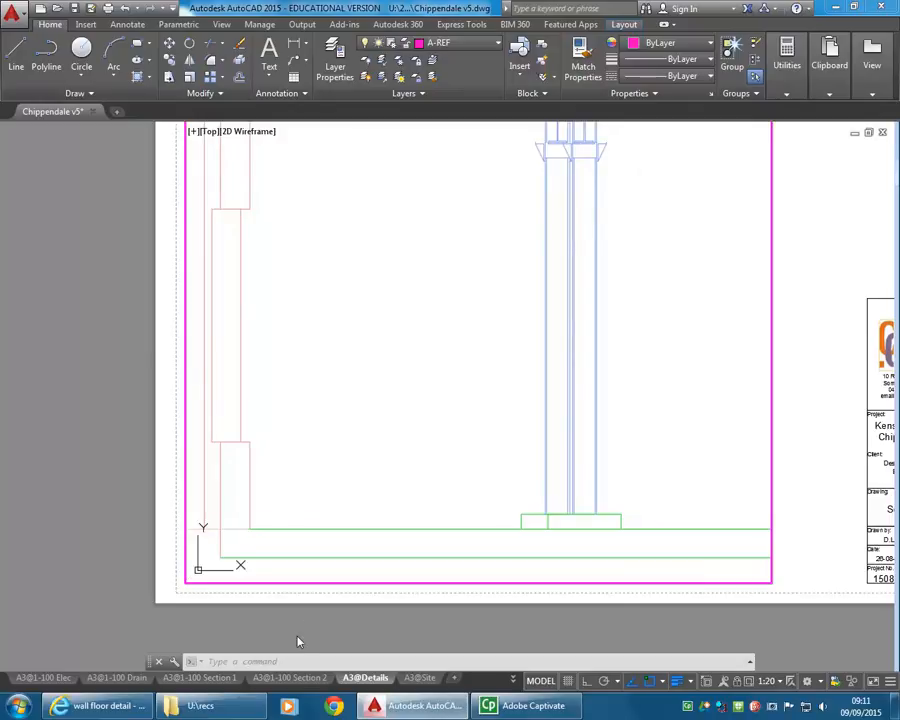
double_click(135, 551)
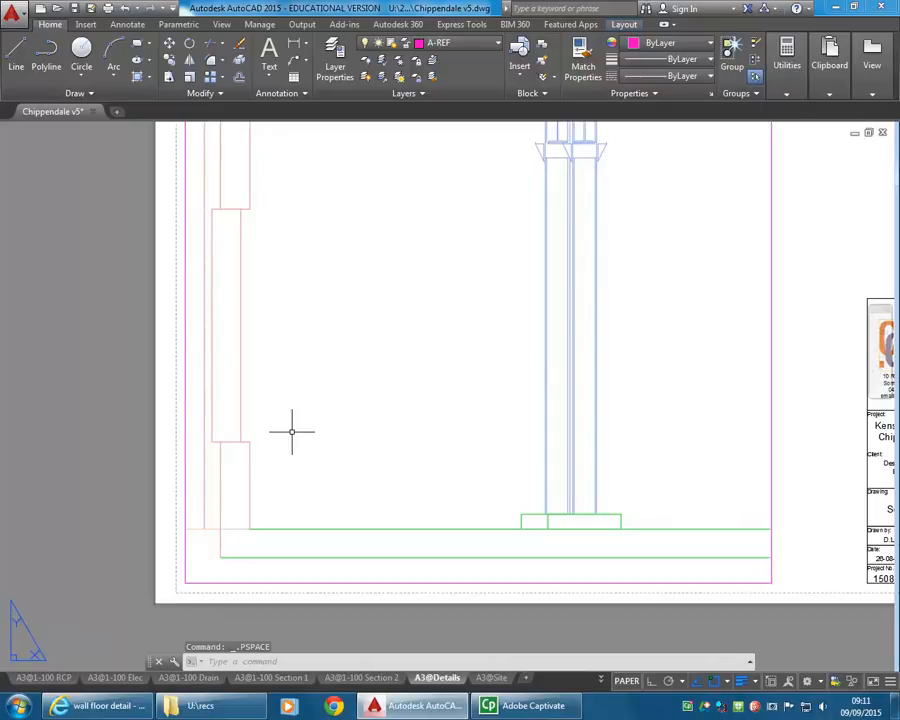
Step: Shrink the details viewport from its upper-right corner to a small rectangle around the wall base and slab edge
scroll(253, 504, down, 3)
click(265, 298)
click(256, 304)
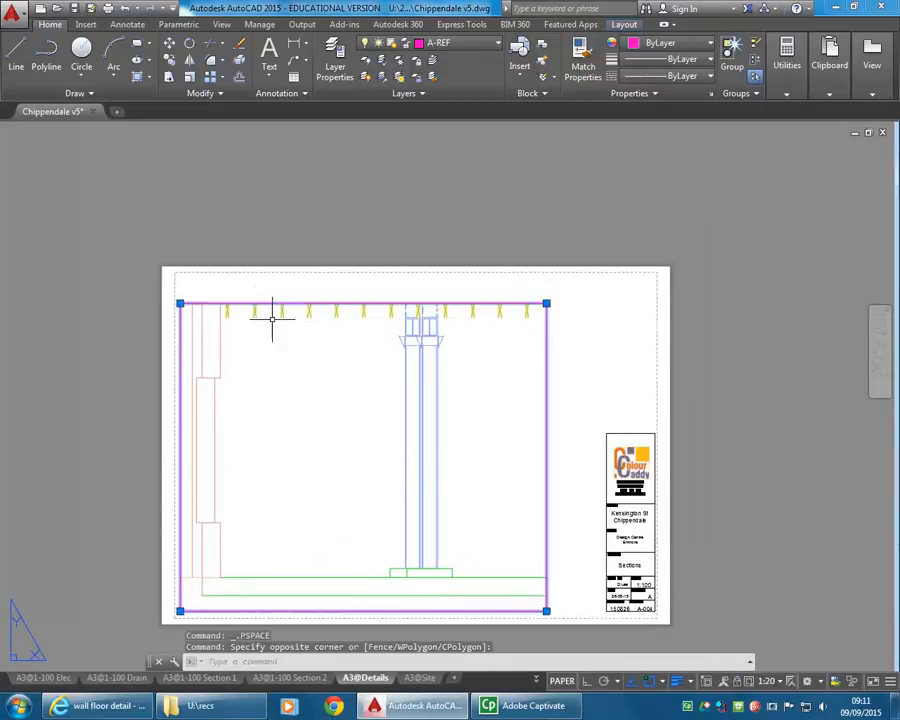
click(546, 302)
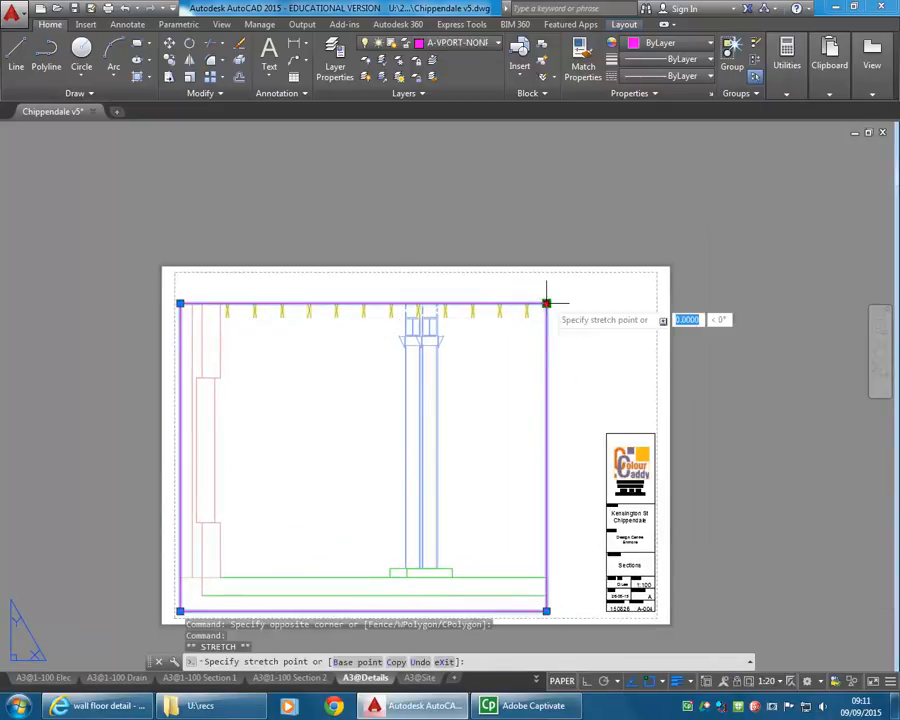
click(286, 531)
middle_drag(188, 587, 216, 556)
scroll(216, 556, up, 2)
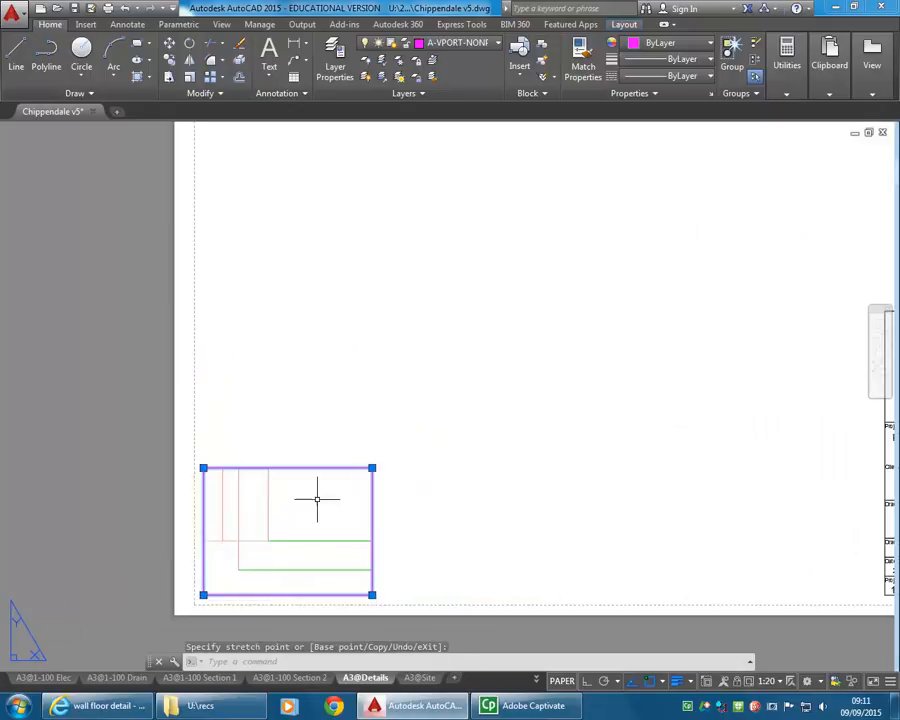
scroll(319, 485, down, 2)
scroll(251, 492, up, 2)
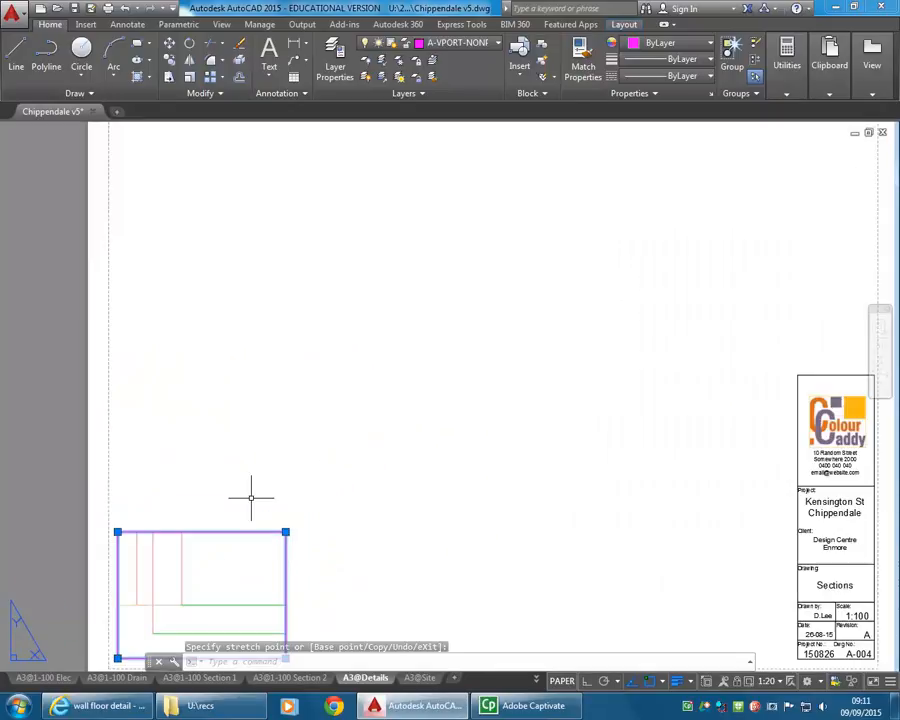
Step: Move the small wall-base viewport further in from the left edge of the sheet, near the bottom margin
click(169, 44)
click(226, 531)
key(Return)
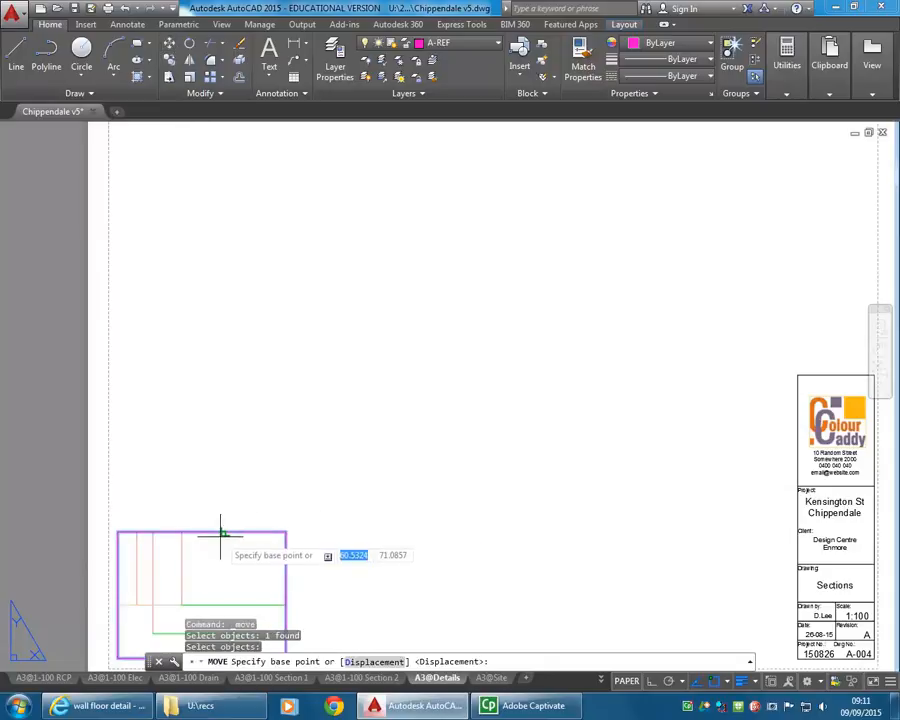
click(226, 532)
scroll(300, 475, down, 2)
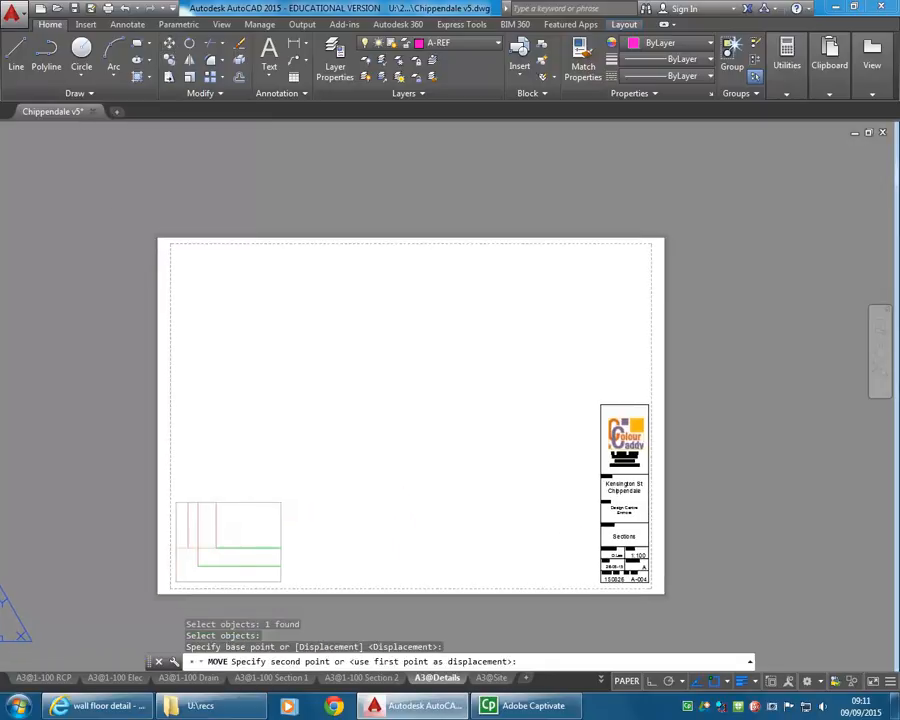
click(281, 502)
scroll(270, 456, up, 3)
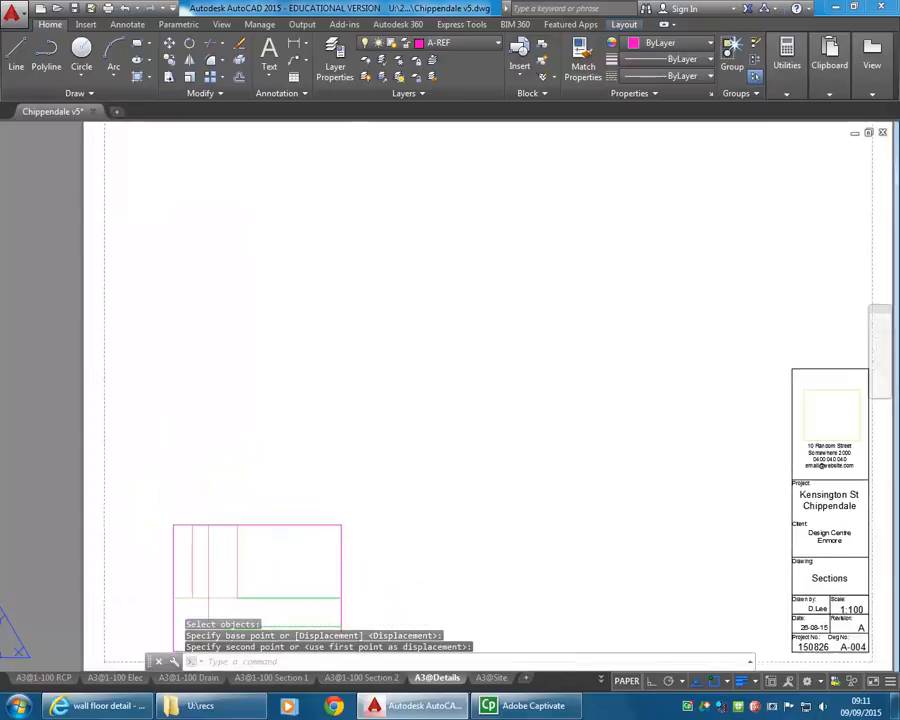
scroll(234, 448, down, 3)
scroll(220, 480, up, 2)
middle_drag(220, 480, 233, 460)
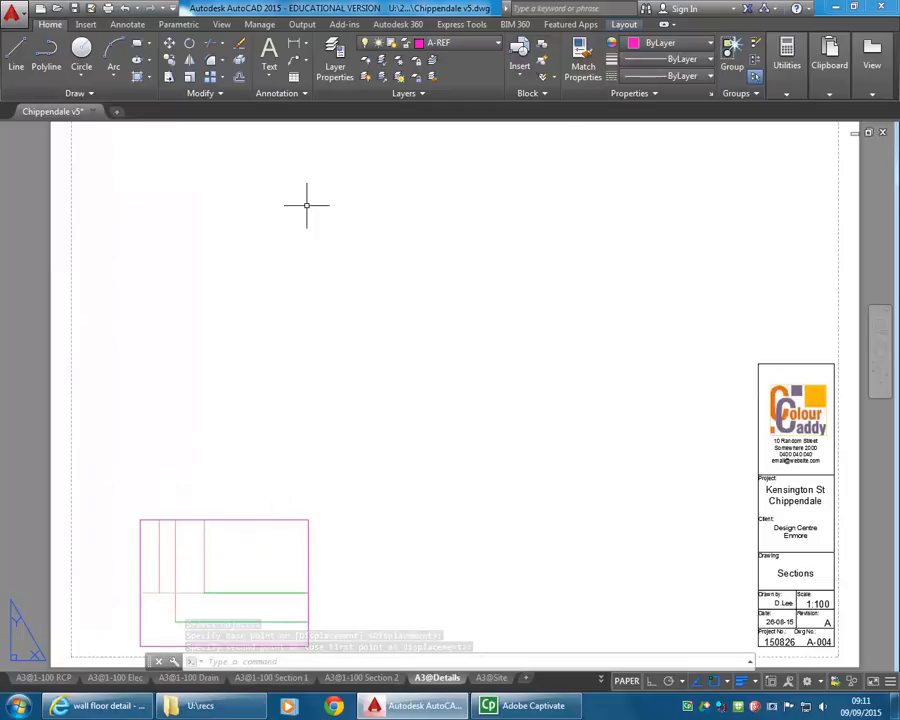
Step: Copy the wall-base viewport straight up twice with Ortho on, one about 106 mm above and another near the sheet's top
click(169, 59)
click(283, 449)
click(225, 557)
key(Return)
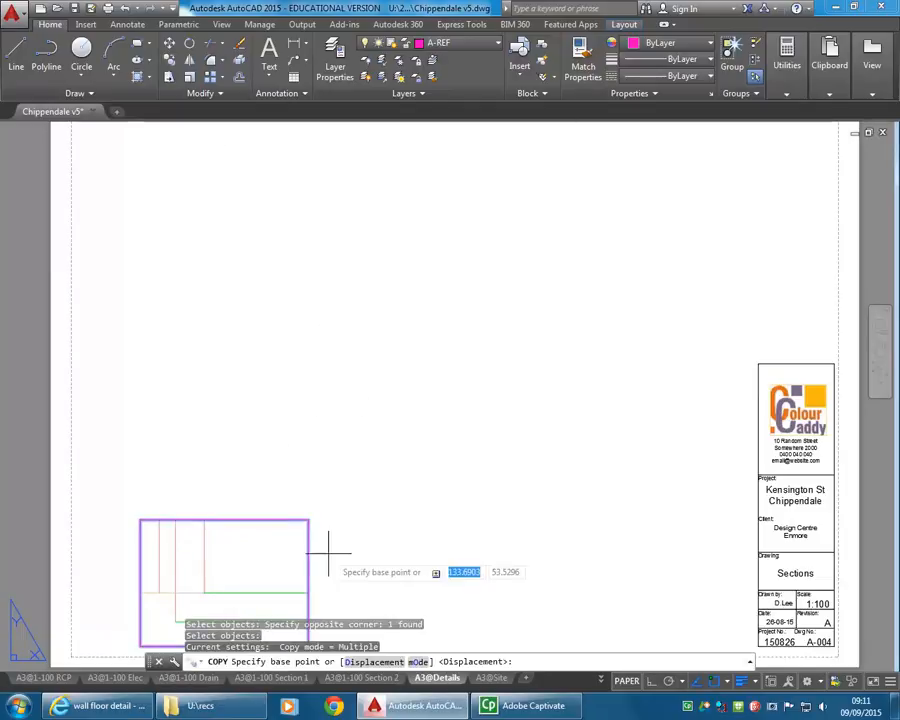
click(307, 583)
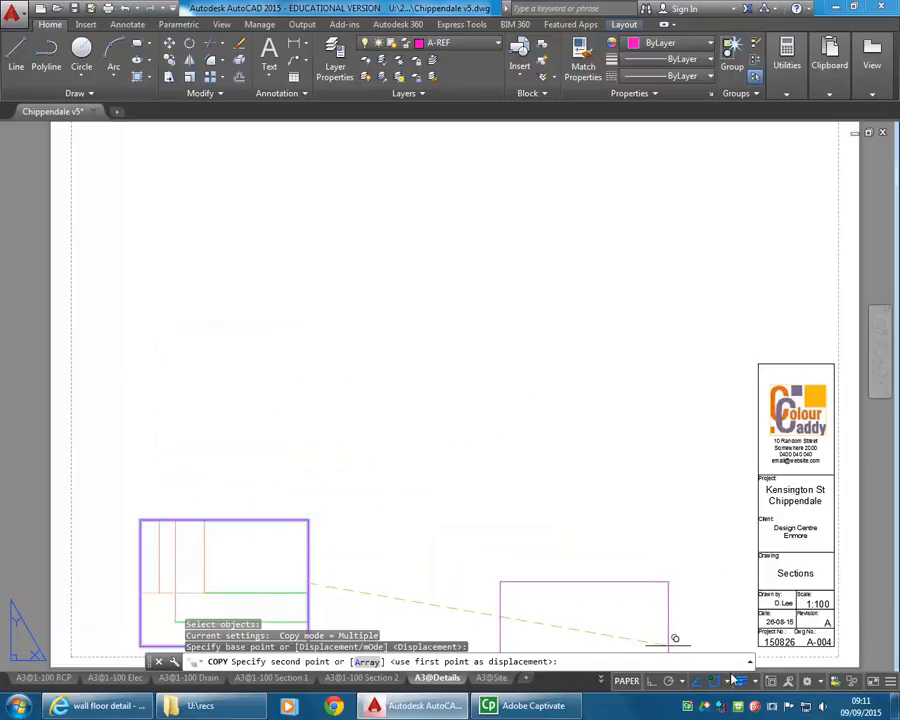
click(649, 683)
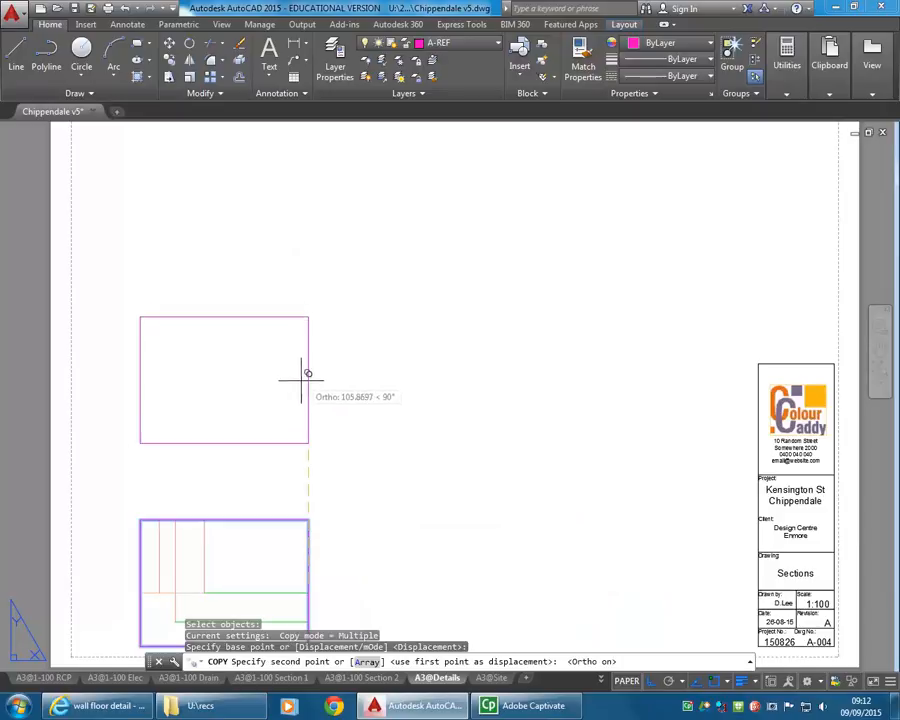
click(302, 373)
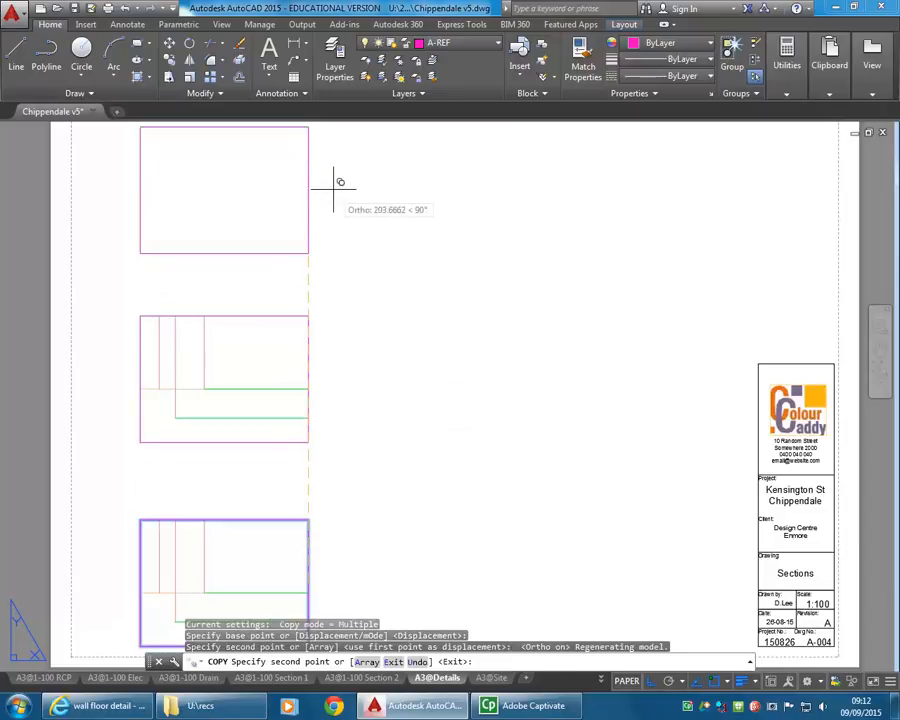
right_click(342, 234)
click(360, 242)
scroll(322, 276, down, 2)
middle_drag(321, 284, 320, 290)
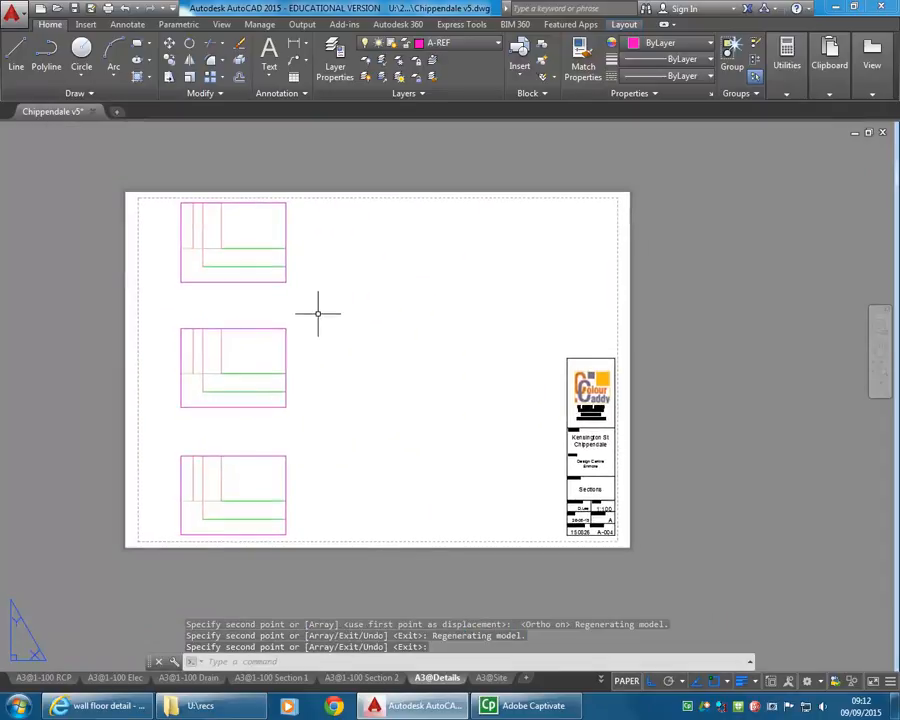
Step: Activate the middle viewport and shift its model view straight down with the -PAN command to show the wall above the base
scroll(225, 327, up, 2)
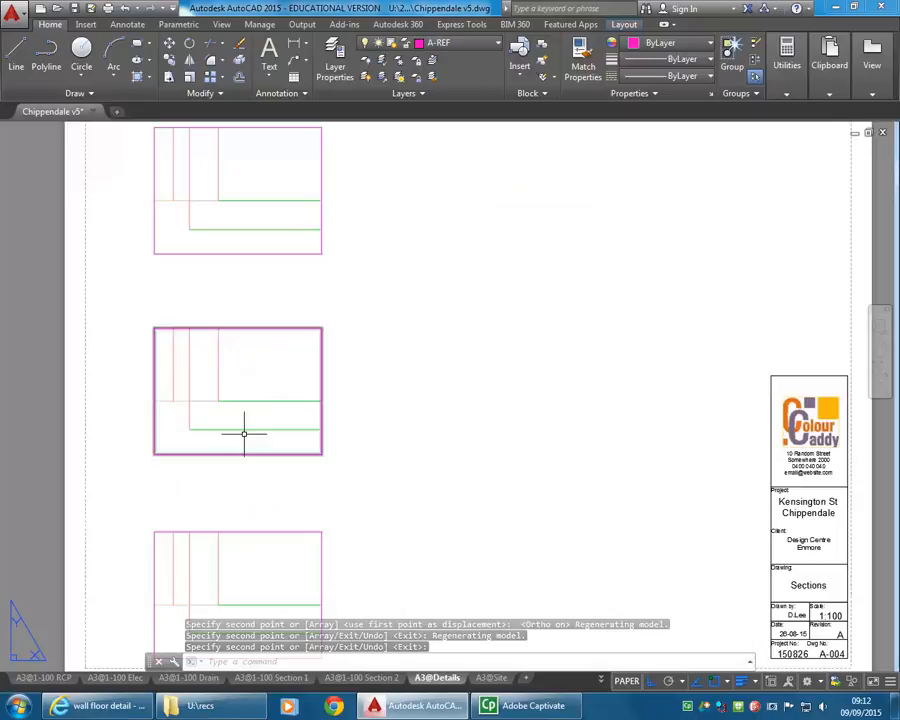
middle_drag(239, 381, 255, 392)
click(253, 383)
double_click(252, 386)
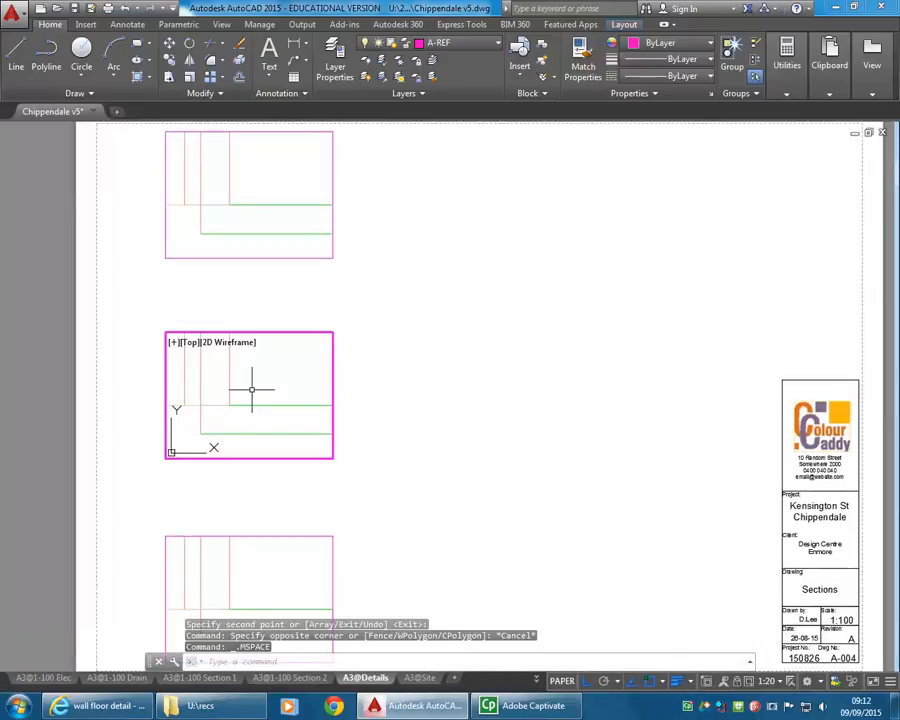
text(LA)
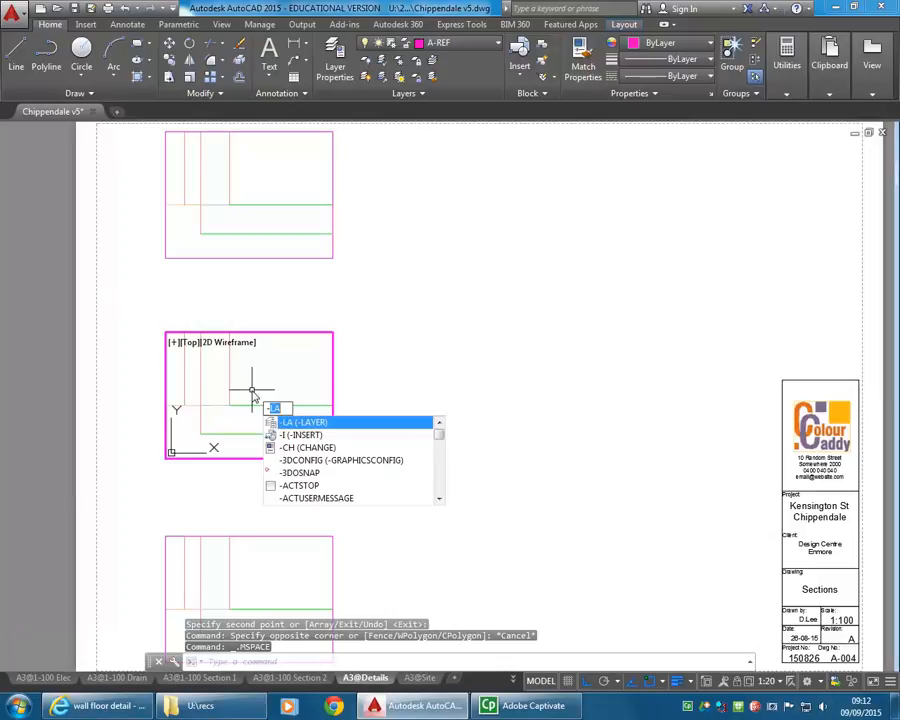
key(BackSpace)
key(BackSpace)
text(PAN)
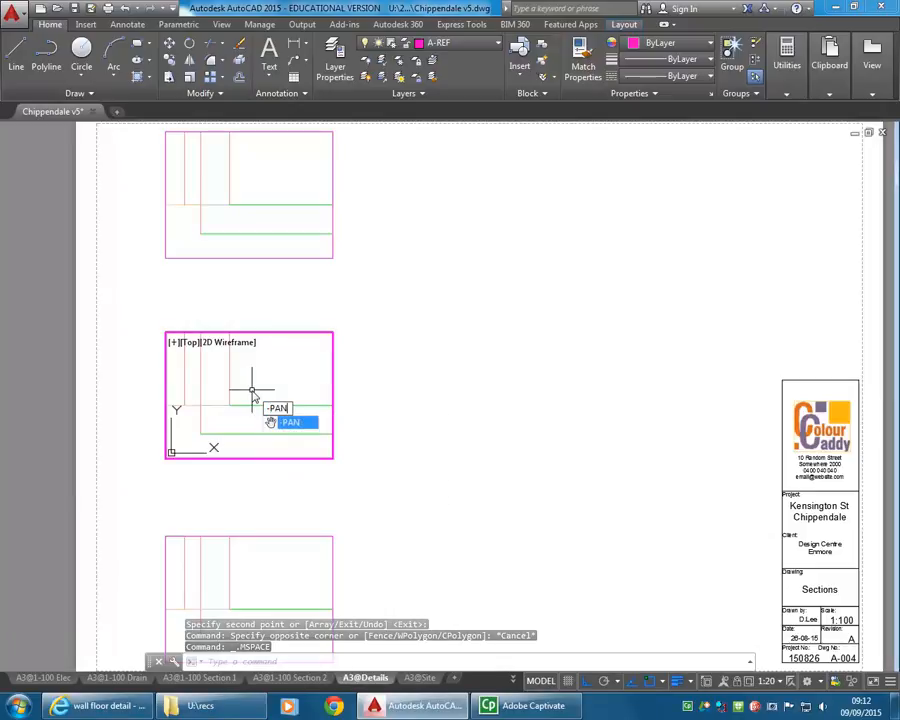
key(Return)
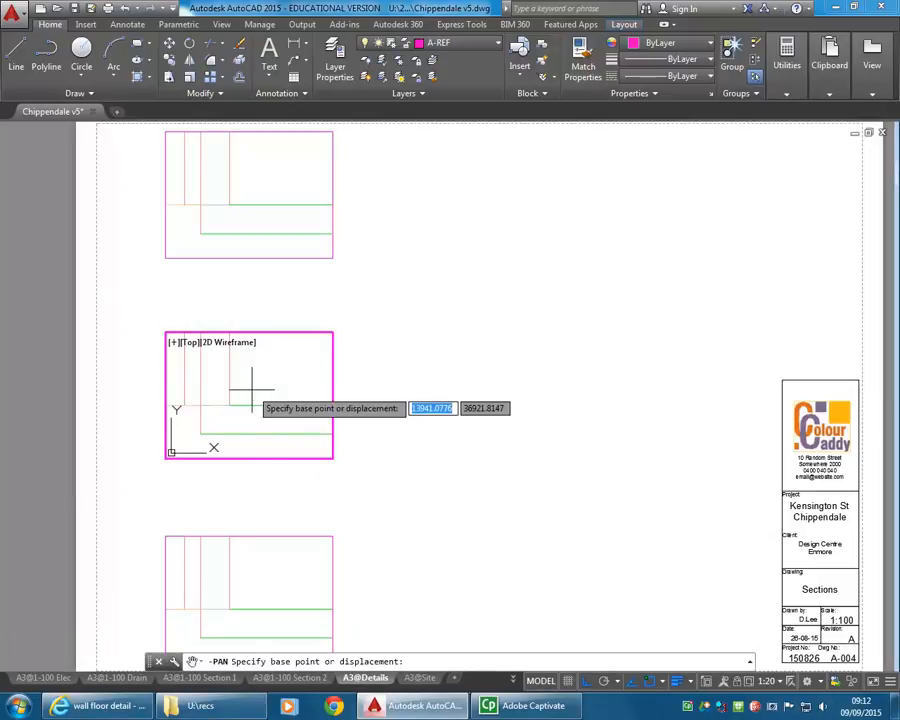
click(281, 342)
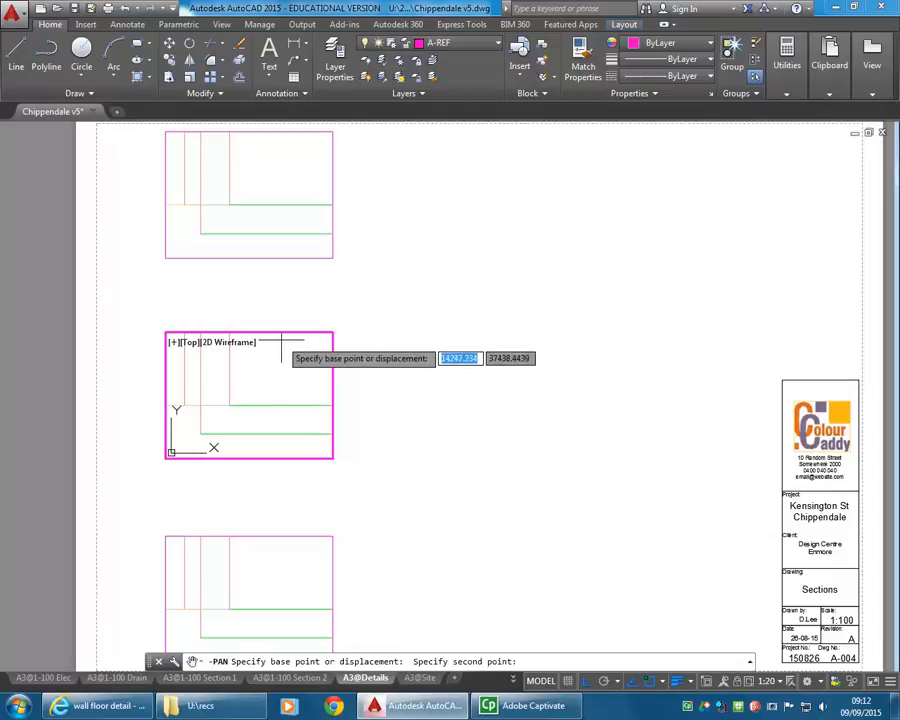
click(287, 447)
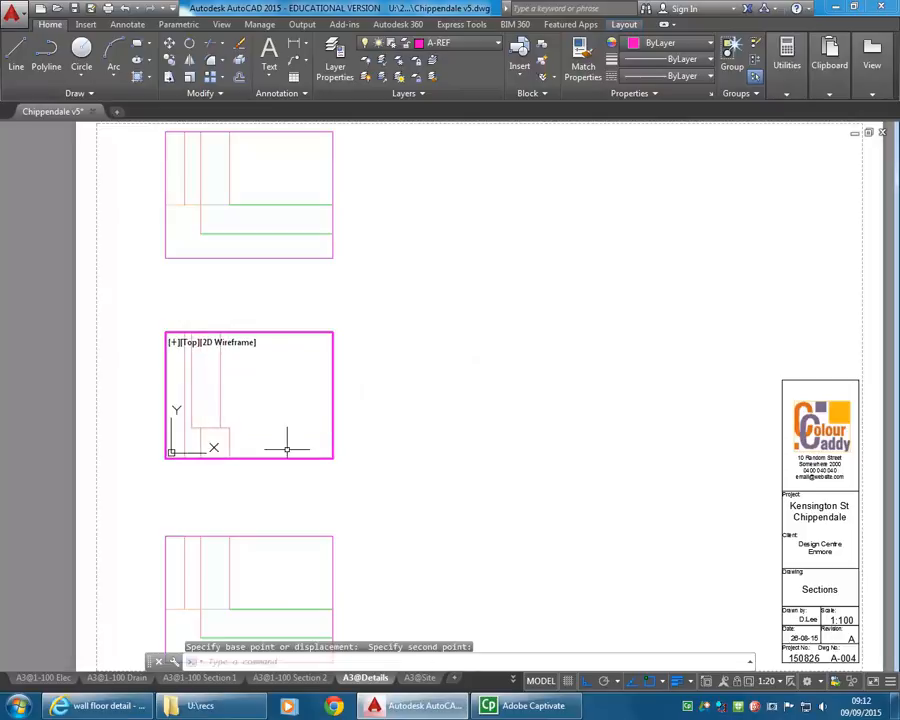
Step: Repeat the vertical -PAN in the middle viewport until the junction of the wall and floor joists is framed
key(Return)
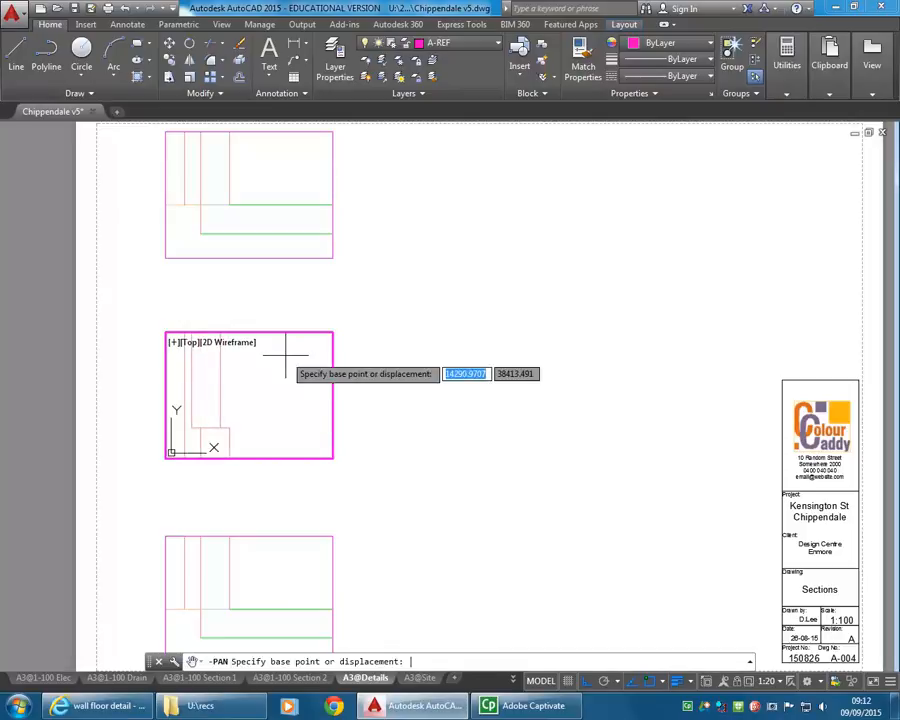
click(289, 338)
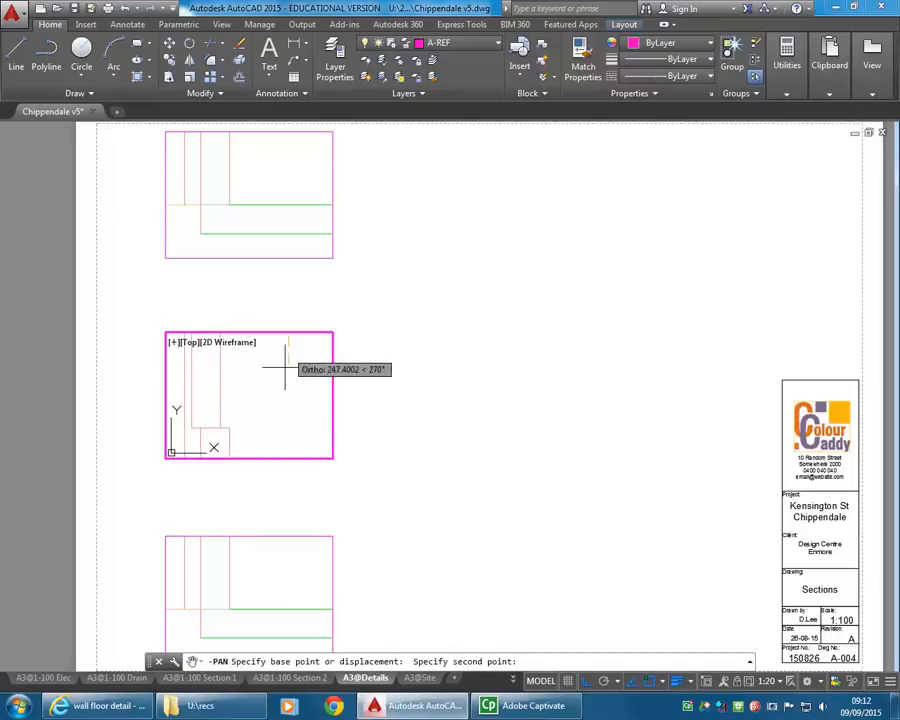
click(277, 447)
key(Return)
click(280, 352)
click(281, 452)
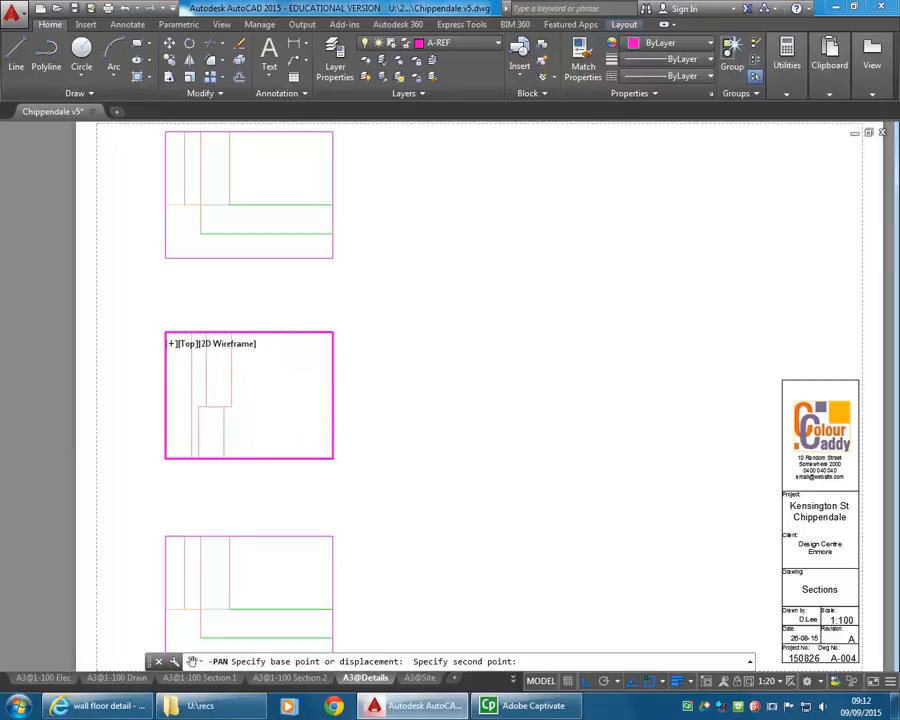
key(Return)
click(289, 337)
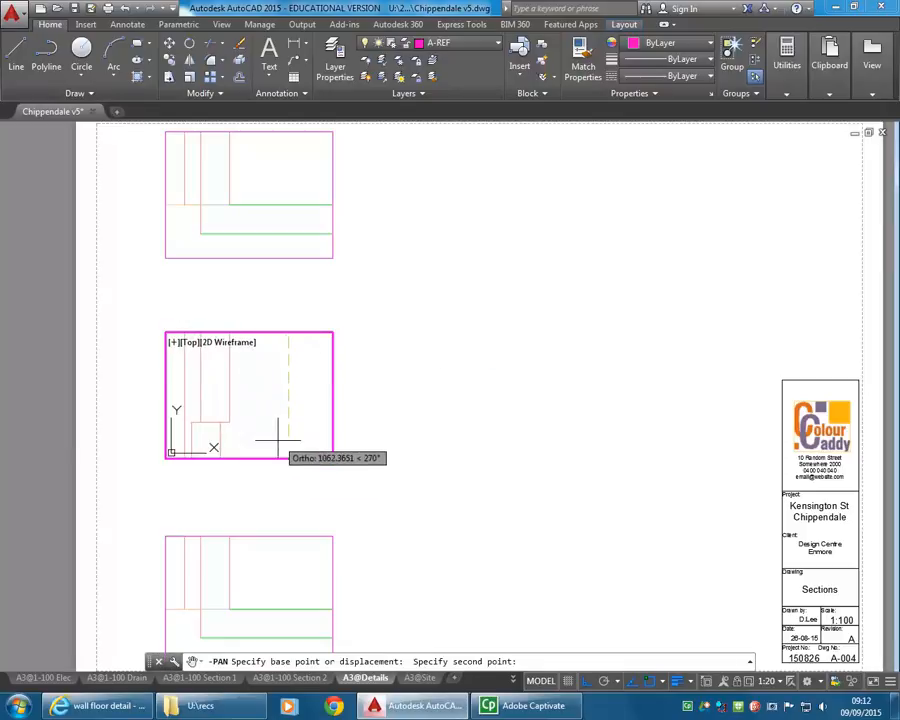
click(277, 453)
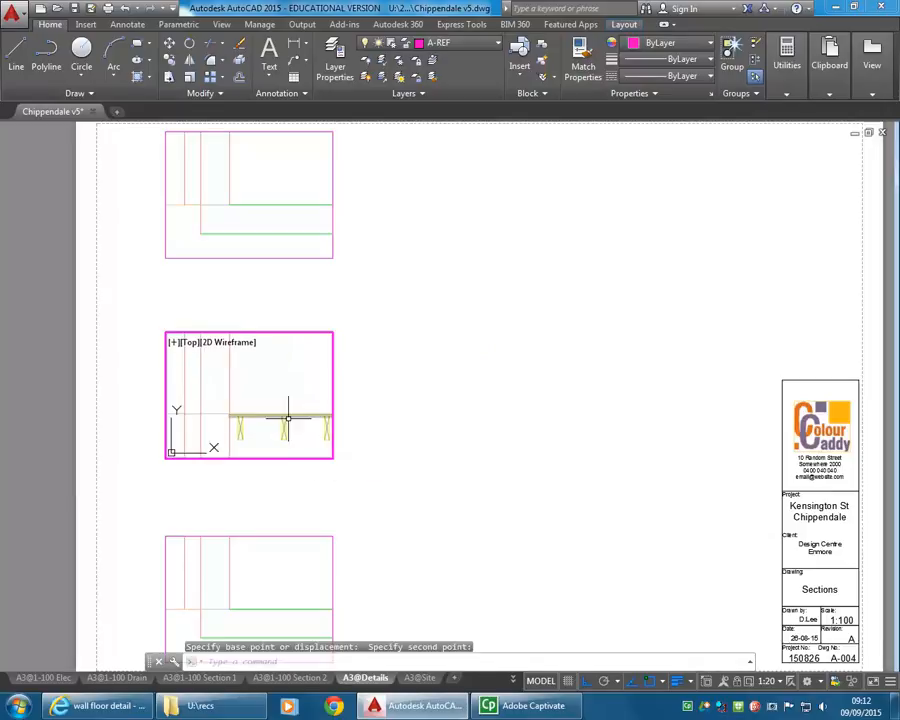
key(Return)
click(287, 402)
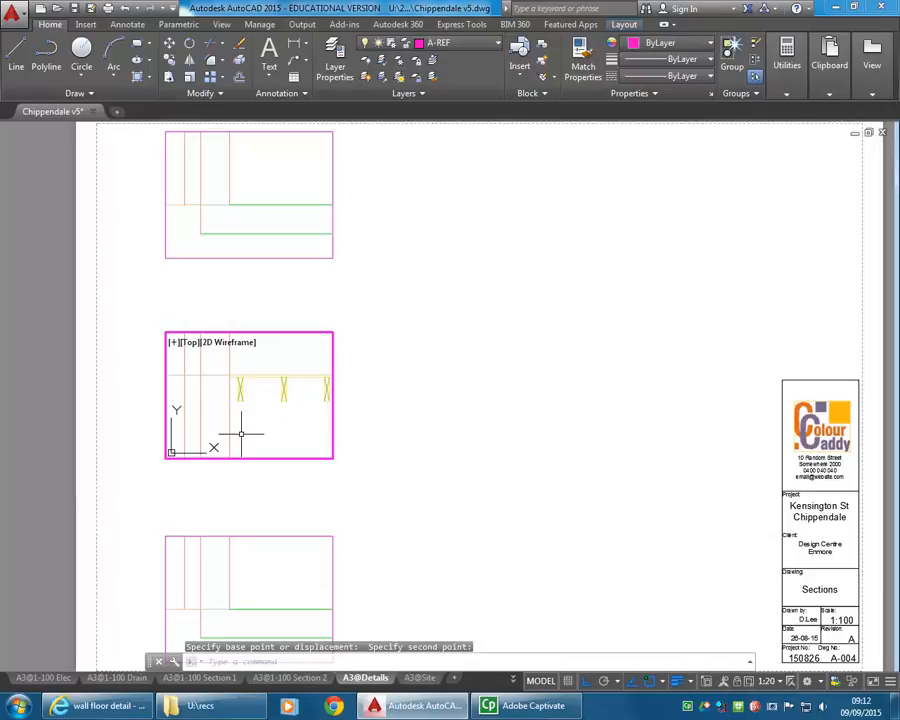
Step: Activate the uppermost viewport and shift its model view straight down with repeated -PAN moves until the first-floor joists are framed
click(274, 170)
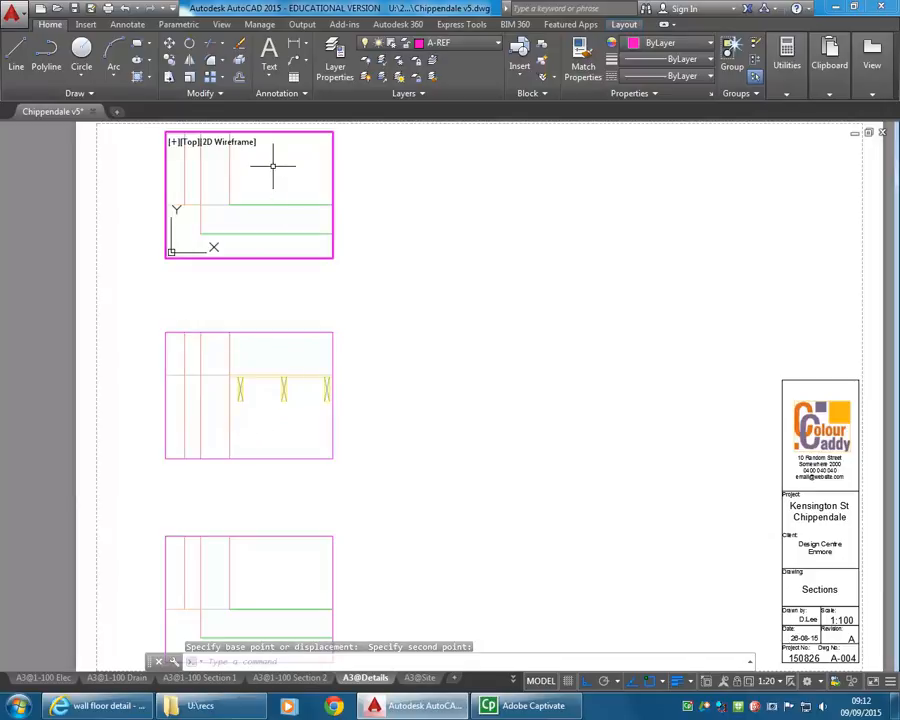
key(Return)
click(276, 162)
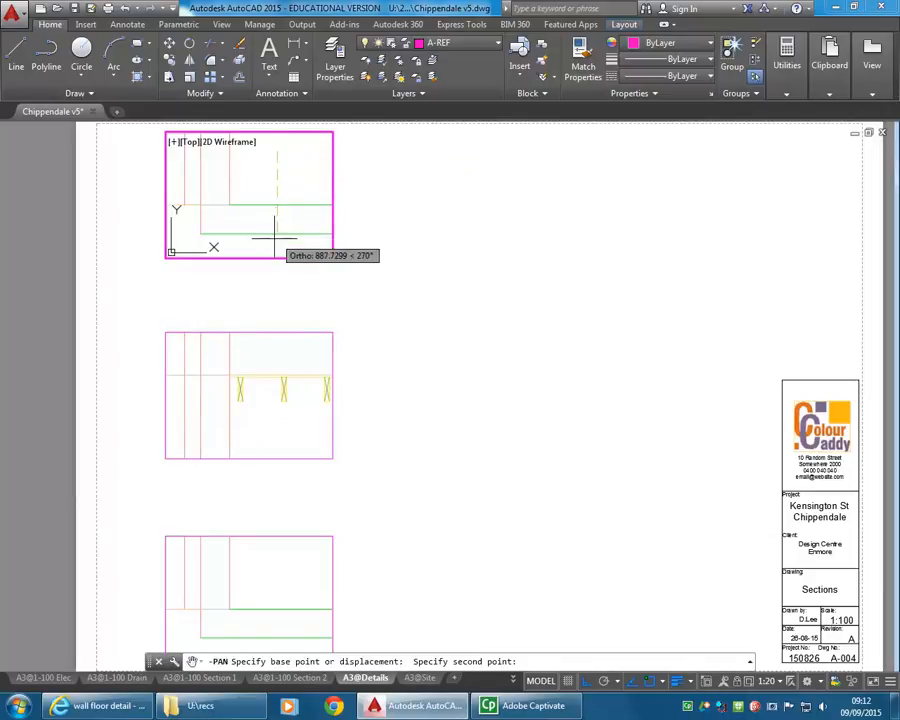
click(273, 201)
key(Return)
click(275, 161)
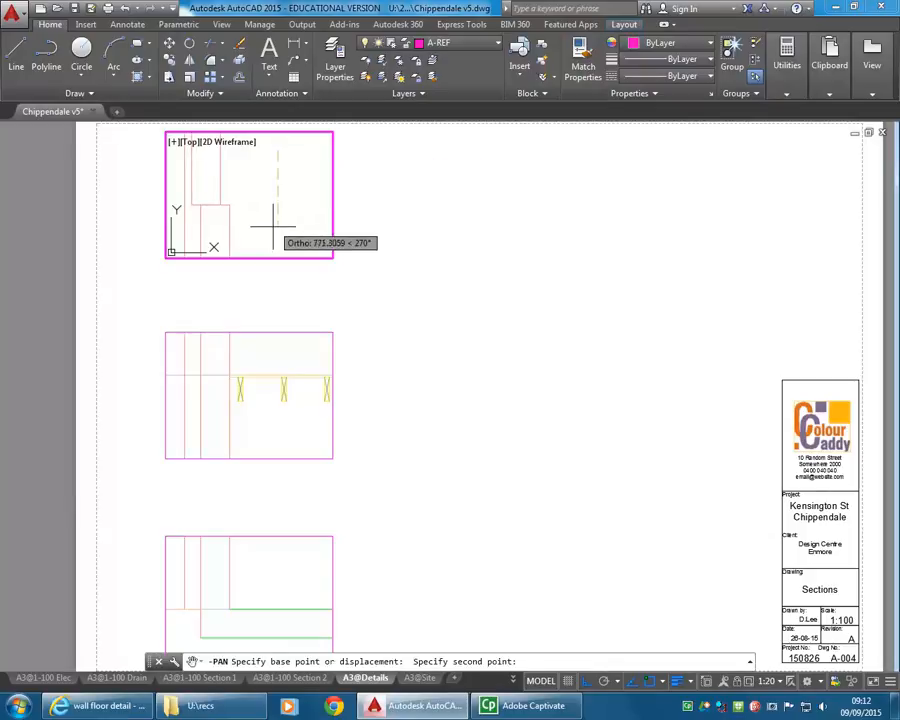
click(273, 205)
key(Return)
click(280, 157)
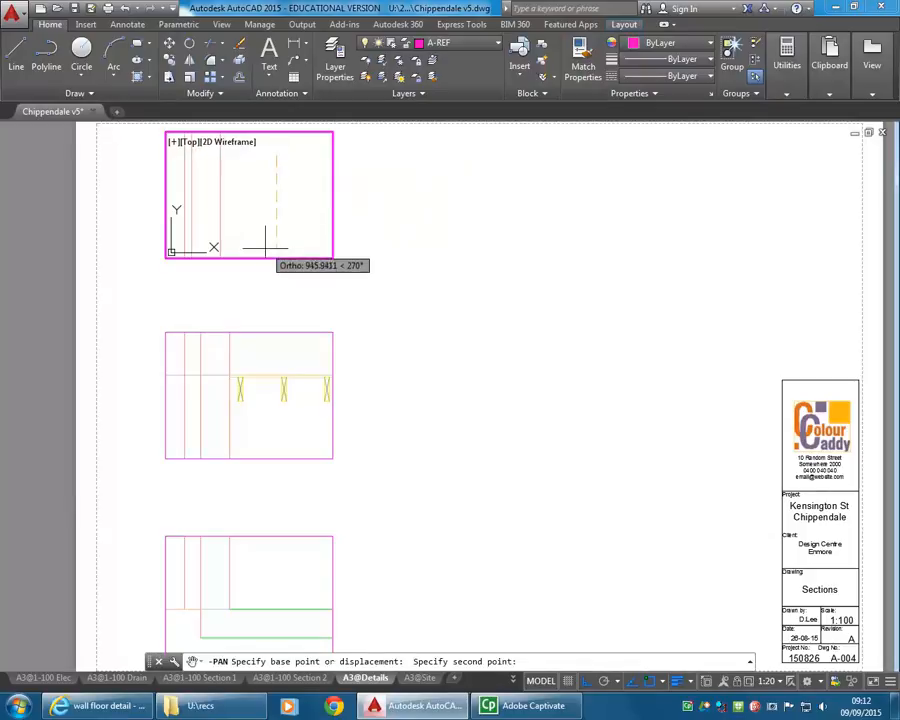
key(Return)
click(282, 145)
click(271, 225)
key(Return)
click(284, 142)
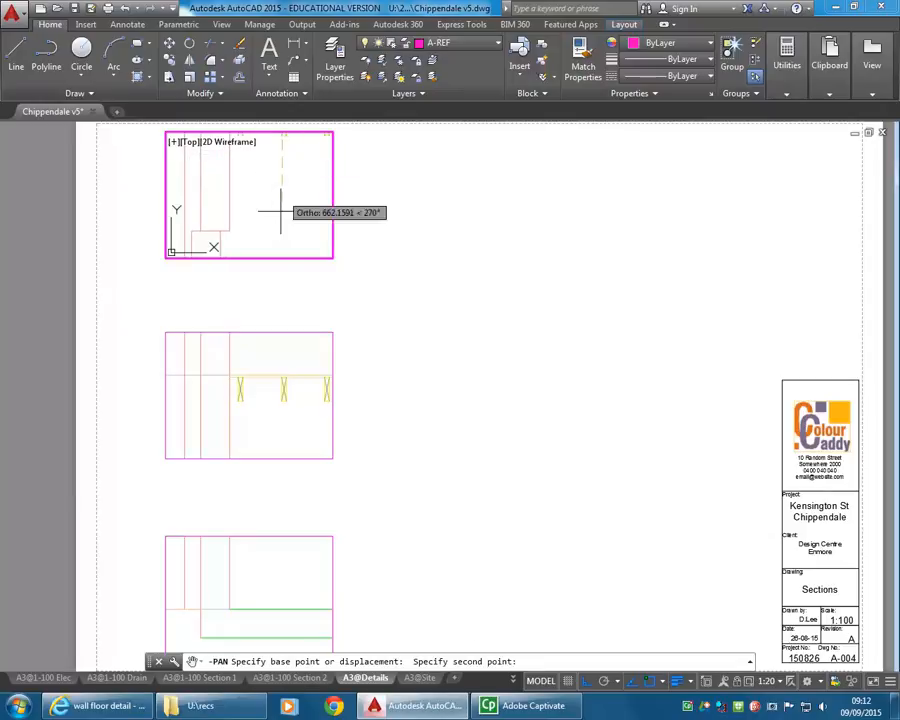
click(276, 245)
Step: Continue the vertical -PAN moves in the uppermost viewport to climb past the first-floor joists along the upper wall
key(Return)
click(281, 147)
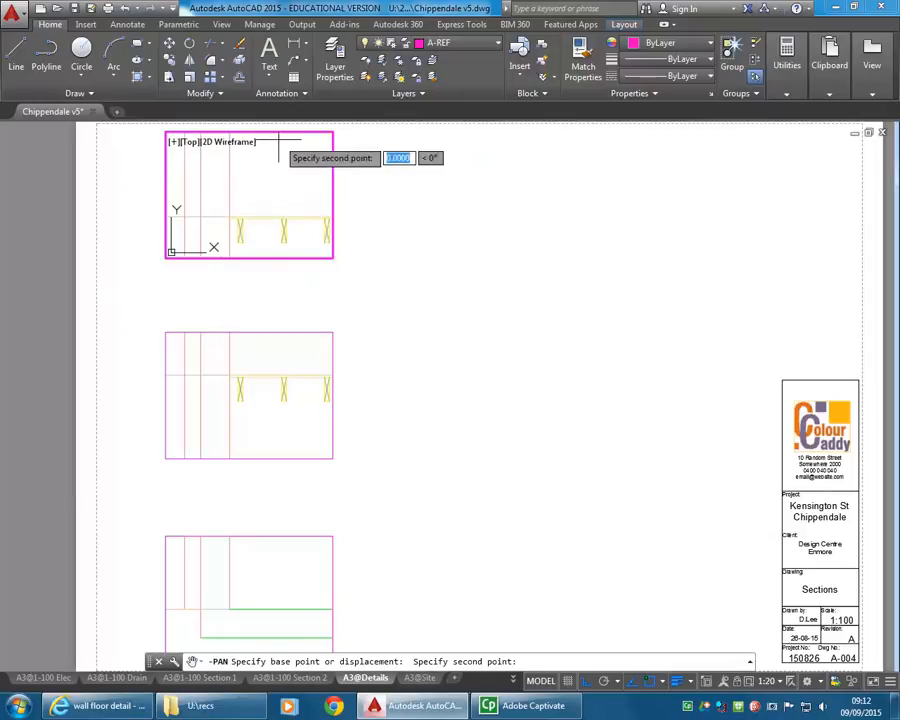
click(270, 236)
key(Return)
click(277, 147)
click(268, 238)
key(Return)
click(281, 147)
click(273, 237)
key(Return)
click(272, 146)
click(263, 234)
key(Return)
click(271, 146)
click(268, 228)
key(Return)
click(280, 141)
click(277, 238)
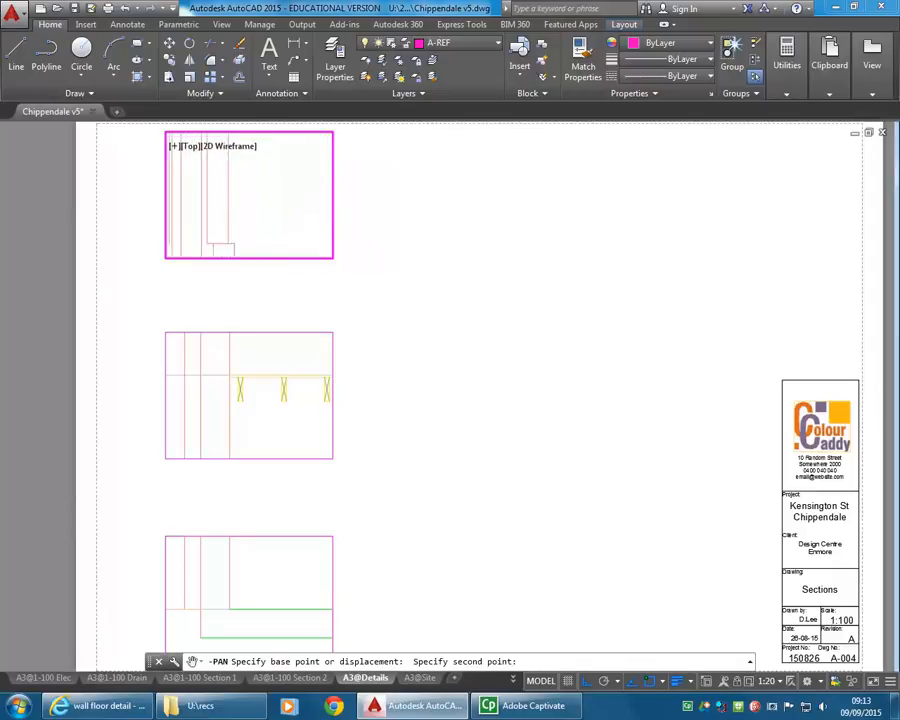
Step: Shift the uppermost viewport's model view further down with -PAN until the top of the wall is reached
key(Return)
click(286, 147)
click(281, 240)
key(Return)
click(291, 154)
click(291, 245)
key(Return)
click(290, 156)
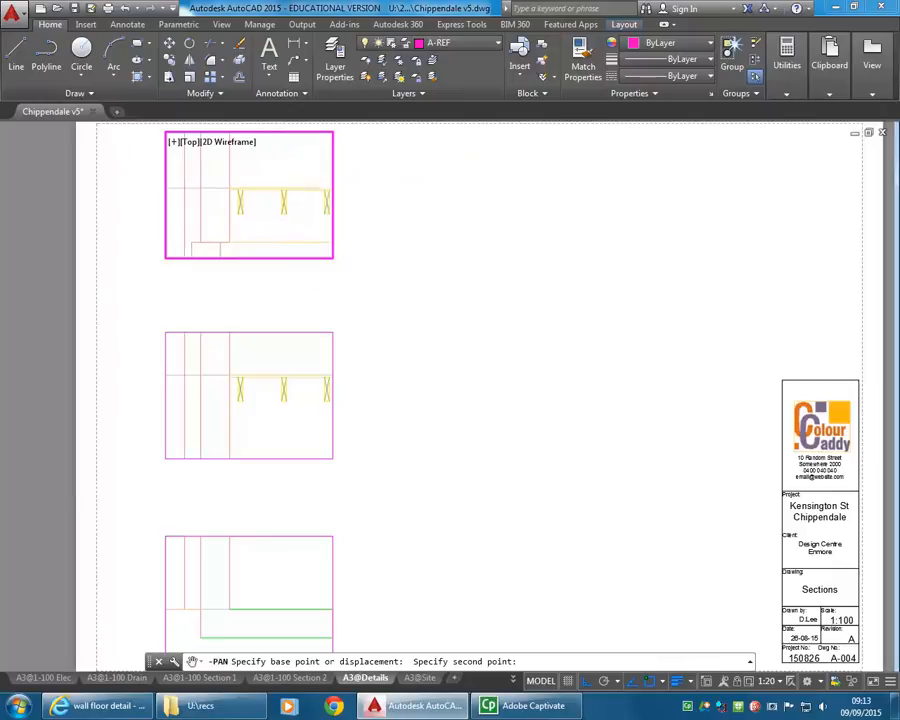
Step: Fine-tune the uppermost viewport's vertical position with short -PAN moves so the junction of the wall and the highest joists is framed
key(Return)
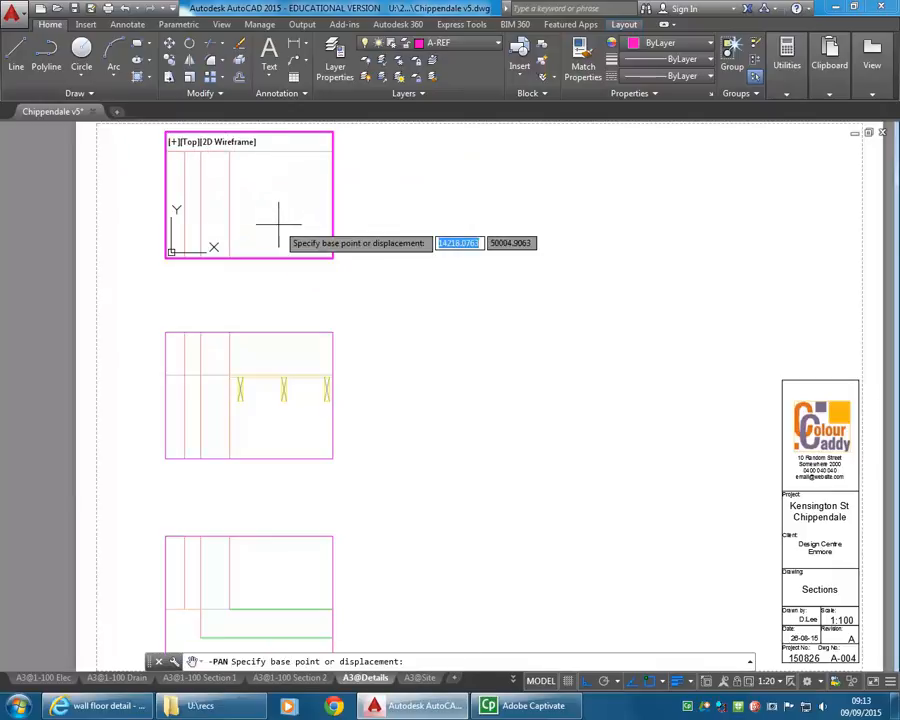
click(279, 224)
click(279, 175)
key(Return)
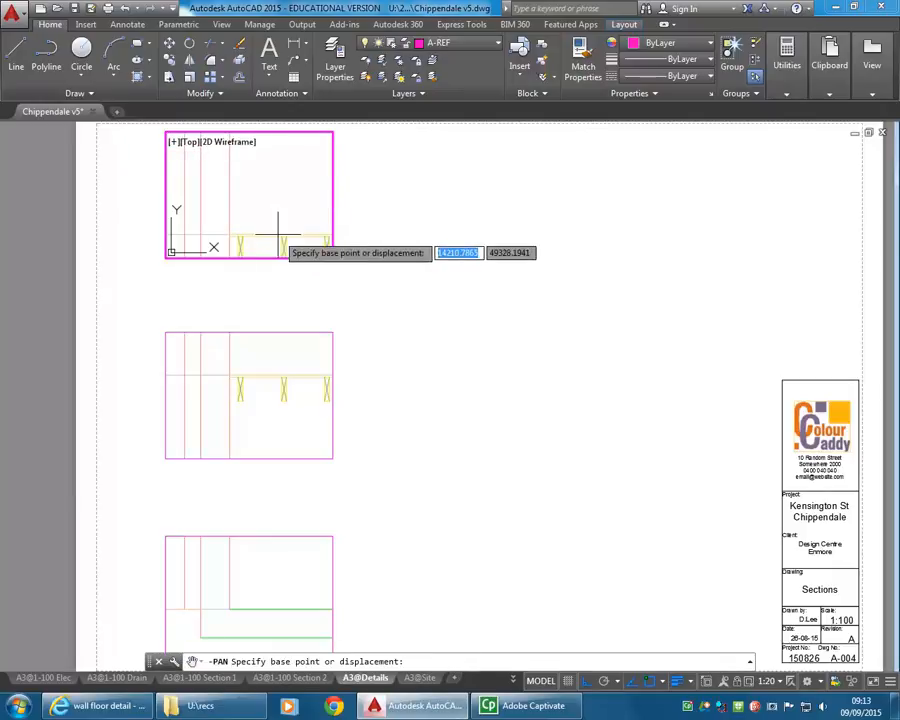
click(277, 237)
click(277, 192)
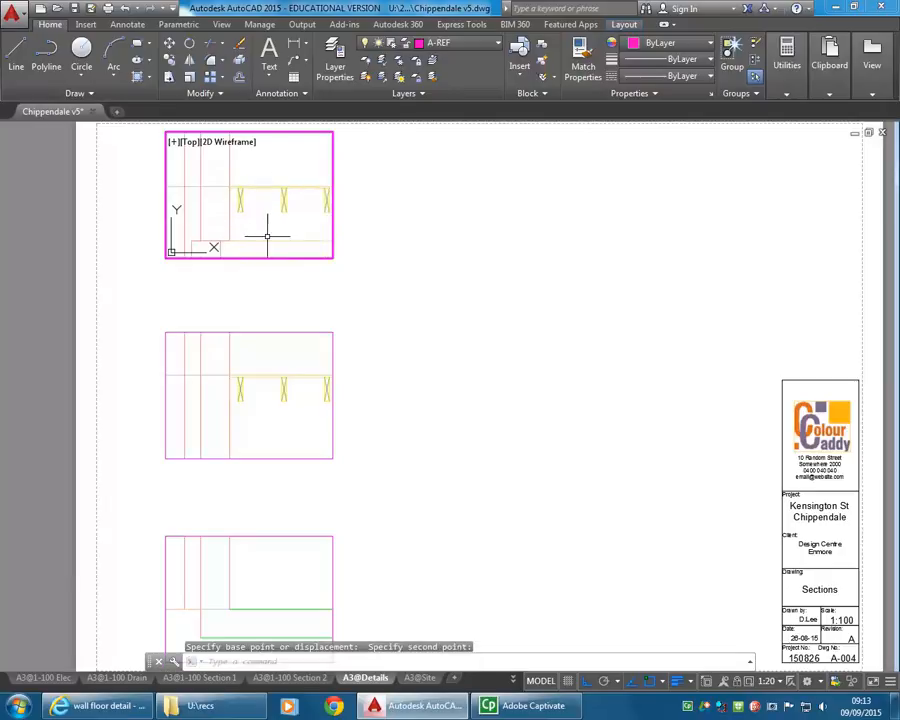
key(Return)
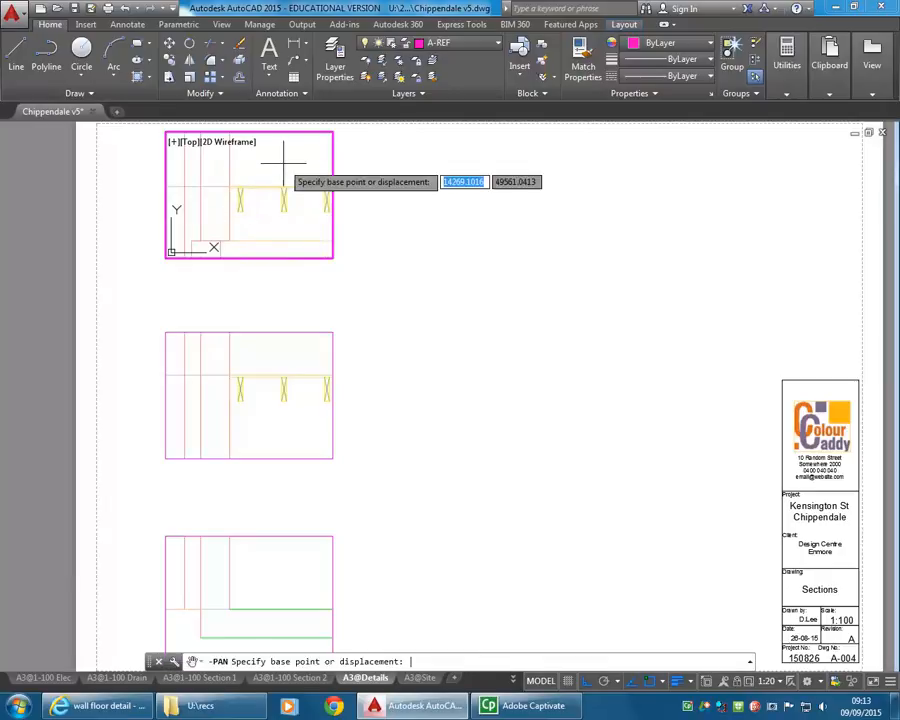
click(282, 170)
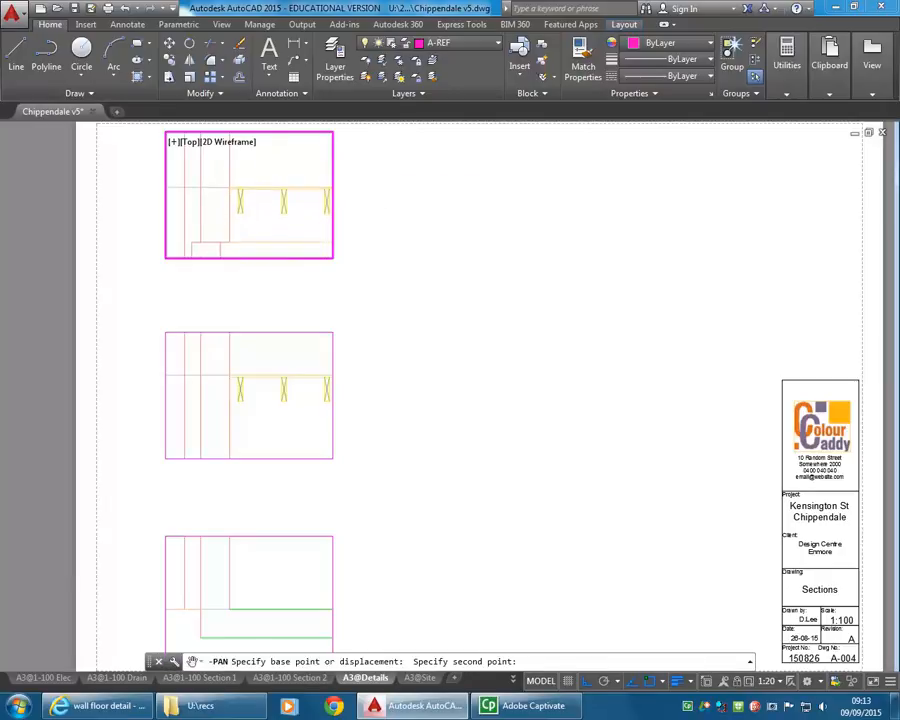
key(Return)
click(292, 148)
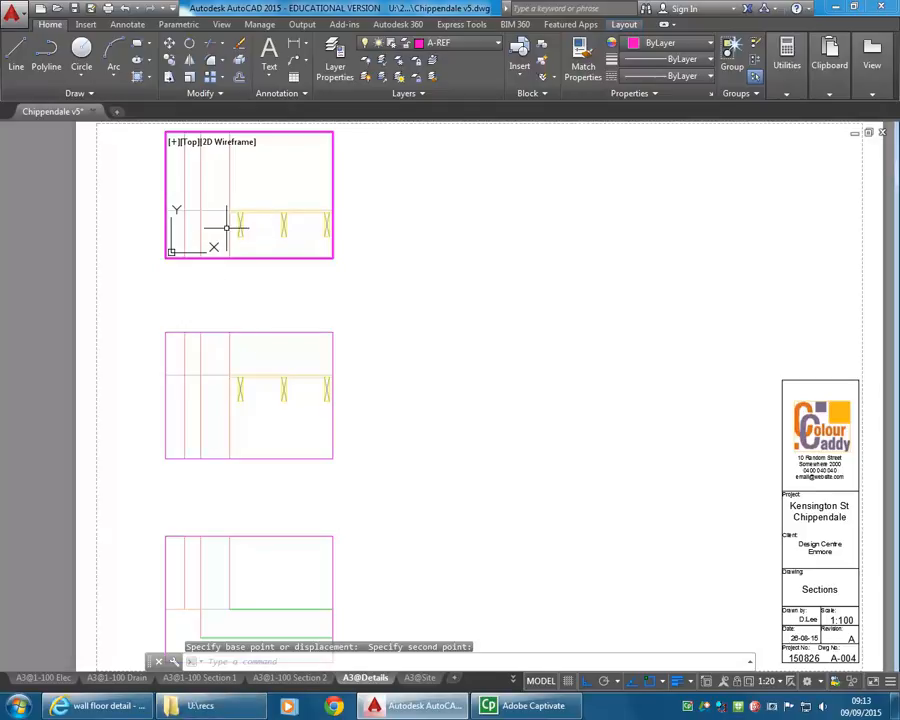
Step: Switch to Windows Explorer and find flat_roof_components.jpg in EDU_DC_InteriorDesign > Construction 2 > Resources (AD Design) > Construction Images to preview it
click(205, 705)
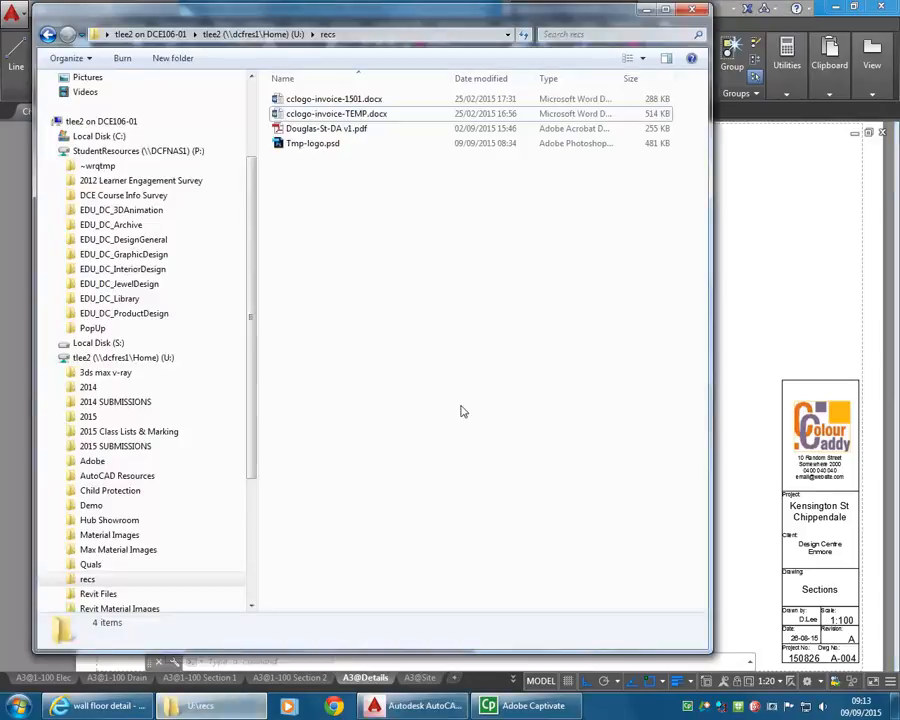
click(230, 36)
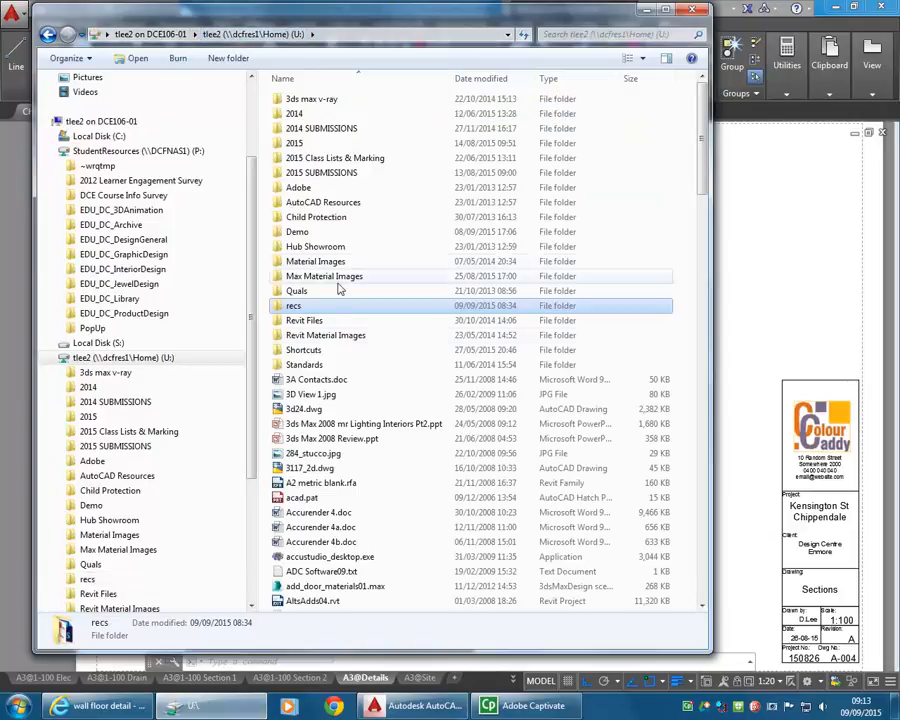
click(122, 270)
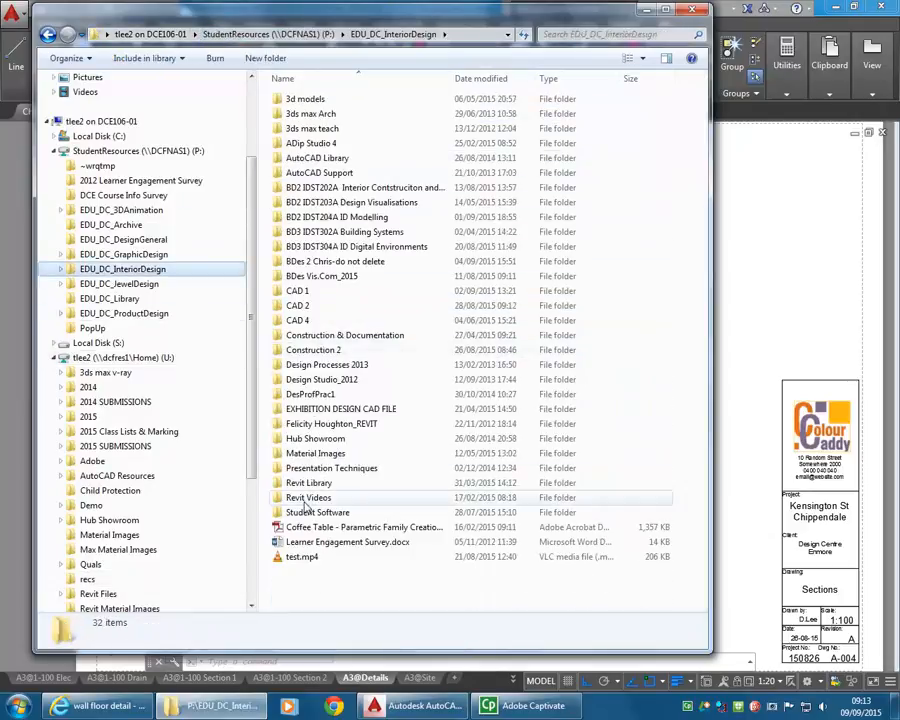
double_click(311, 349)
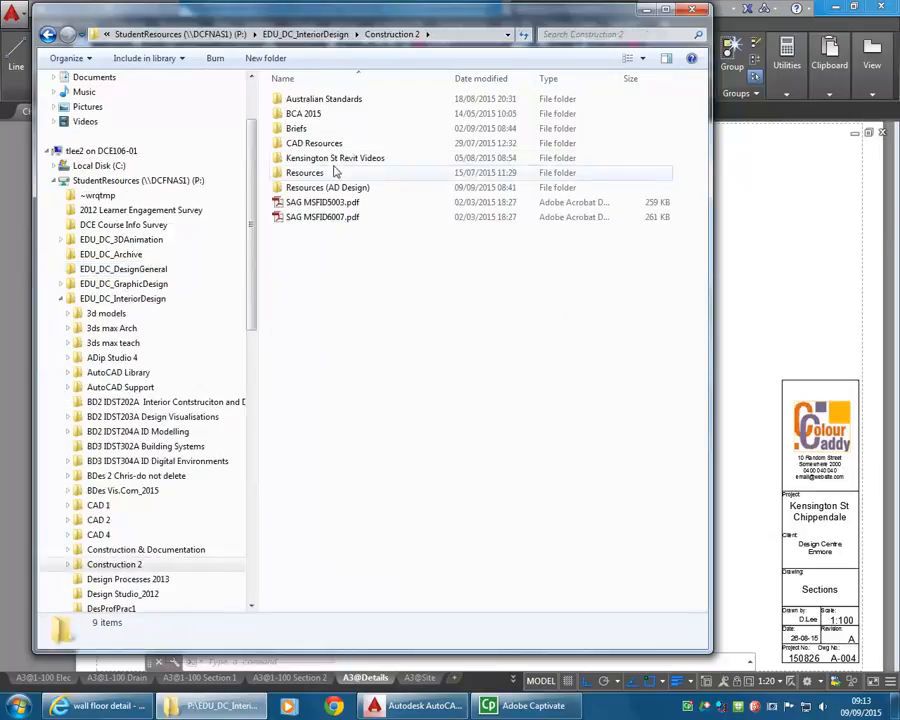
double_click(315, 187)
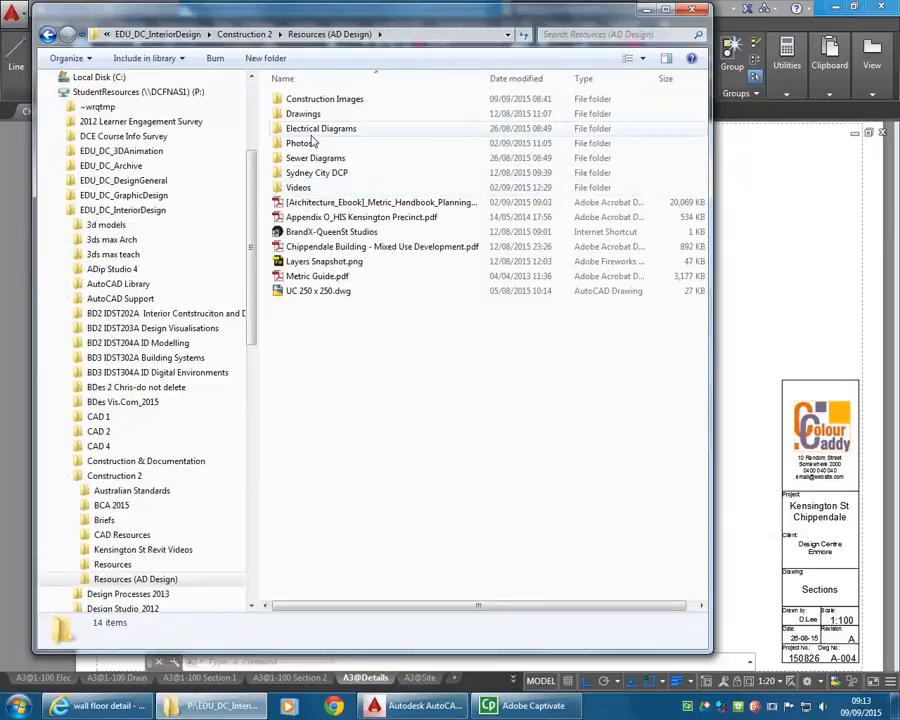
double_click(313, 101)
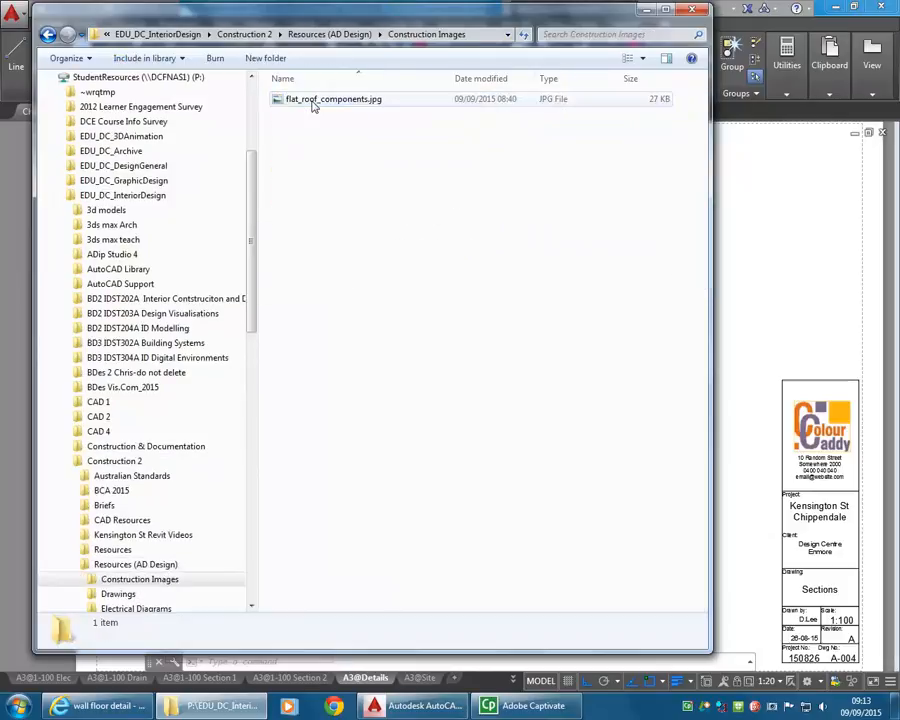
click(313, 104)
right_click(313, 105)
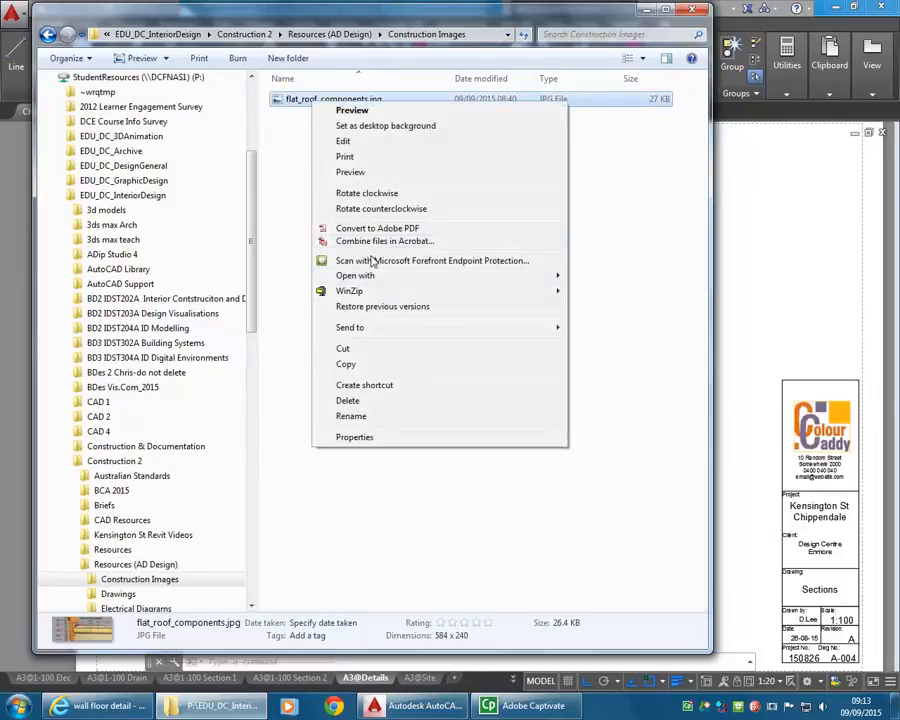
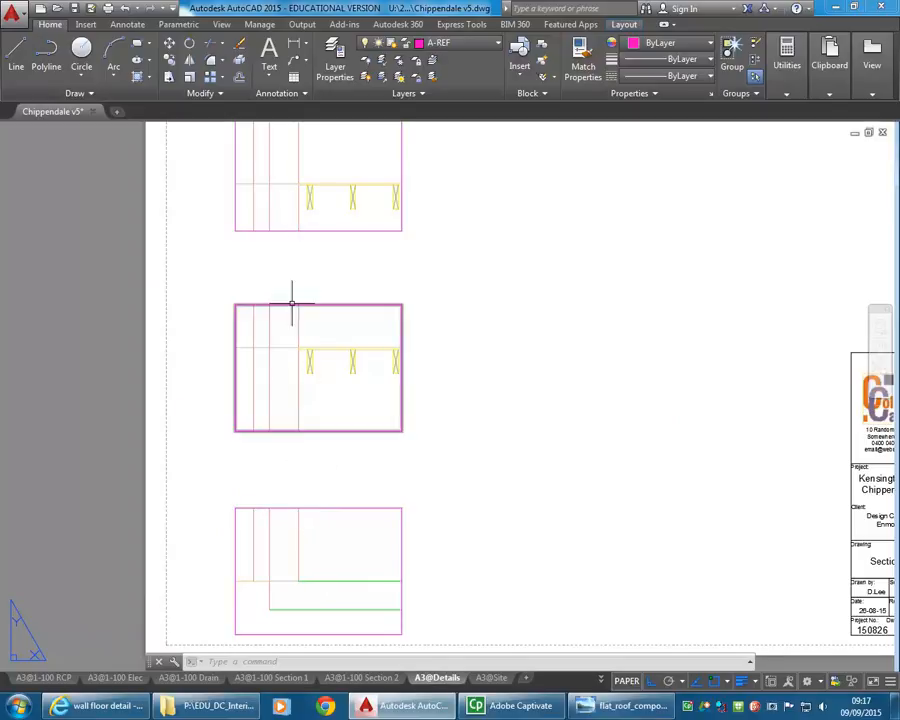
Step: Move the uppermost viewport straight down on the sheet so it sits closer to the middle viewport
scroll(311, 297, down, 3)
scroll(304, 321, up, 3)
middle_drag(310, 341, 311, 341)
key(Return)
click(342, 253)
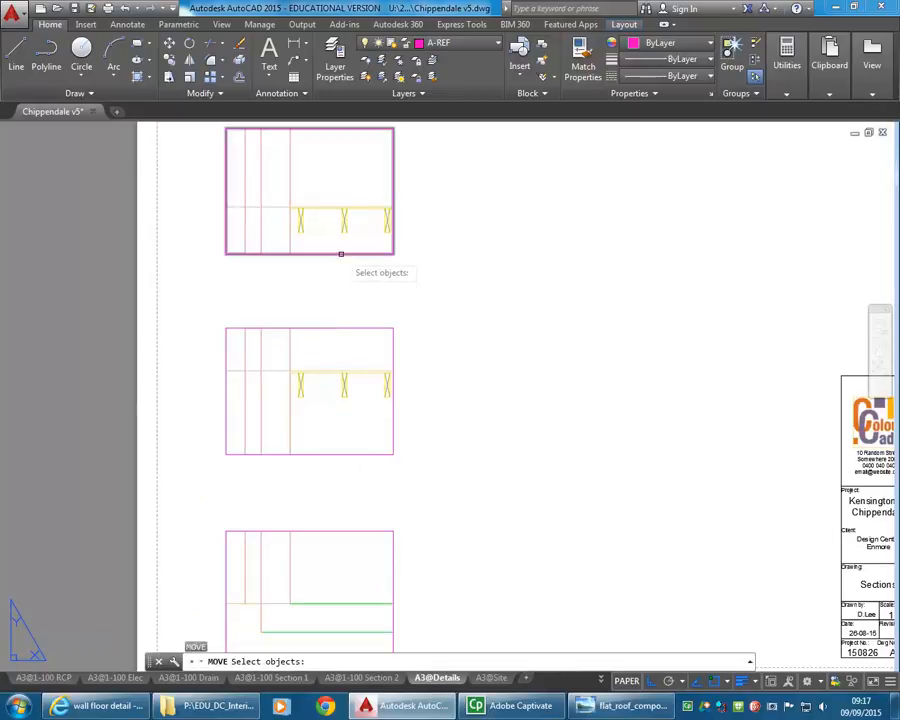
key(Return)
click(425, 237)
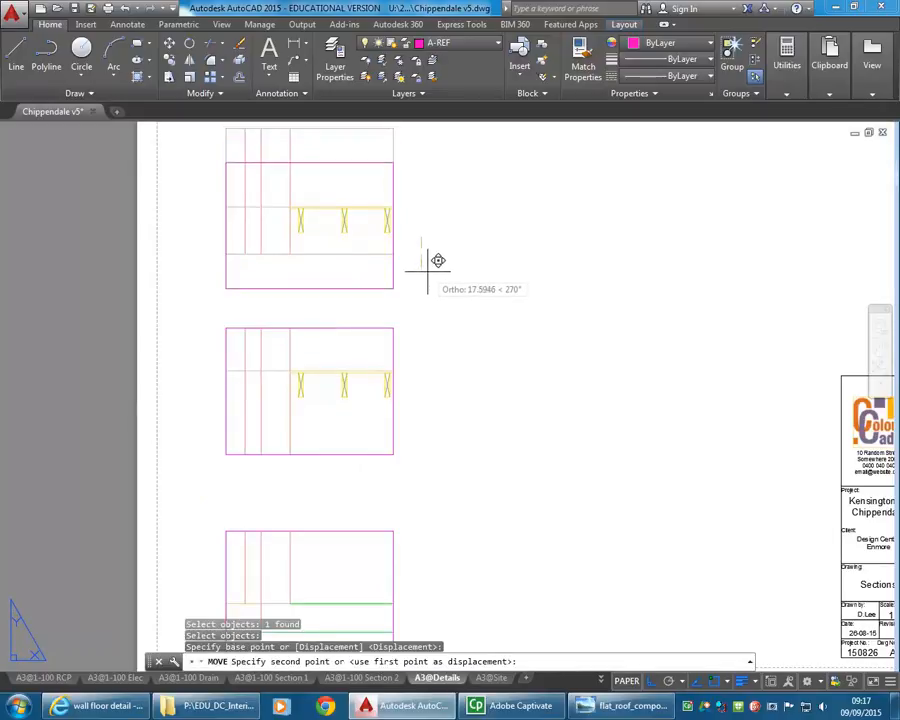
click(435, 257)
Step: Move the wall-base viewport straight up on the sheet to narrow its gap to the middle viewport
key(Return)
click(366, 501)
click(317, 553)
key(Return)
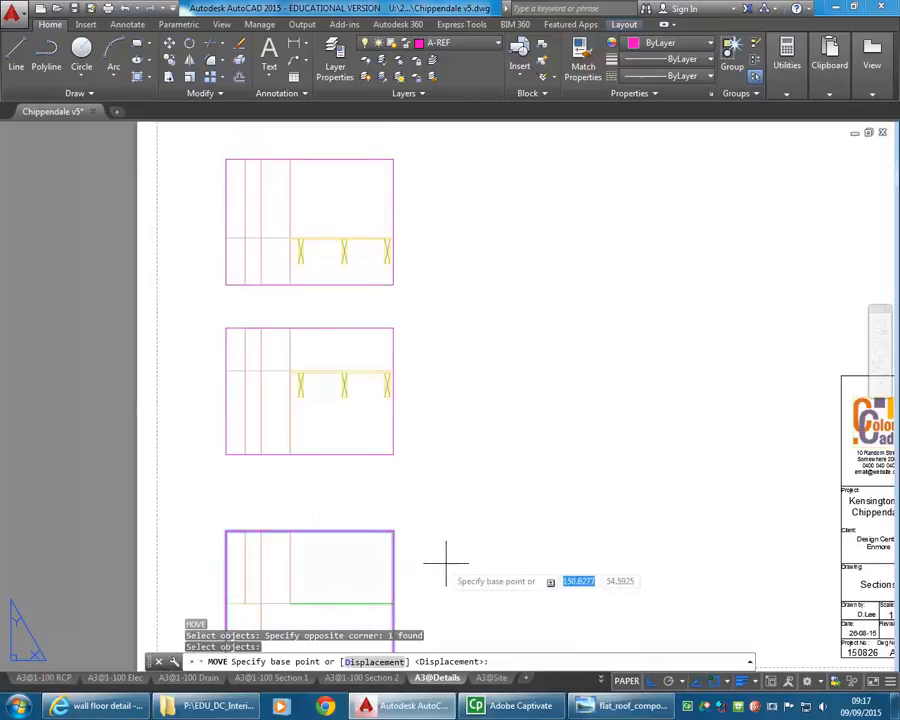
click(452, 566)
click(452, 533)
scroll(432, 405, down, 3)
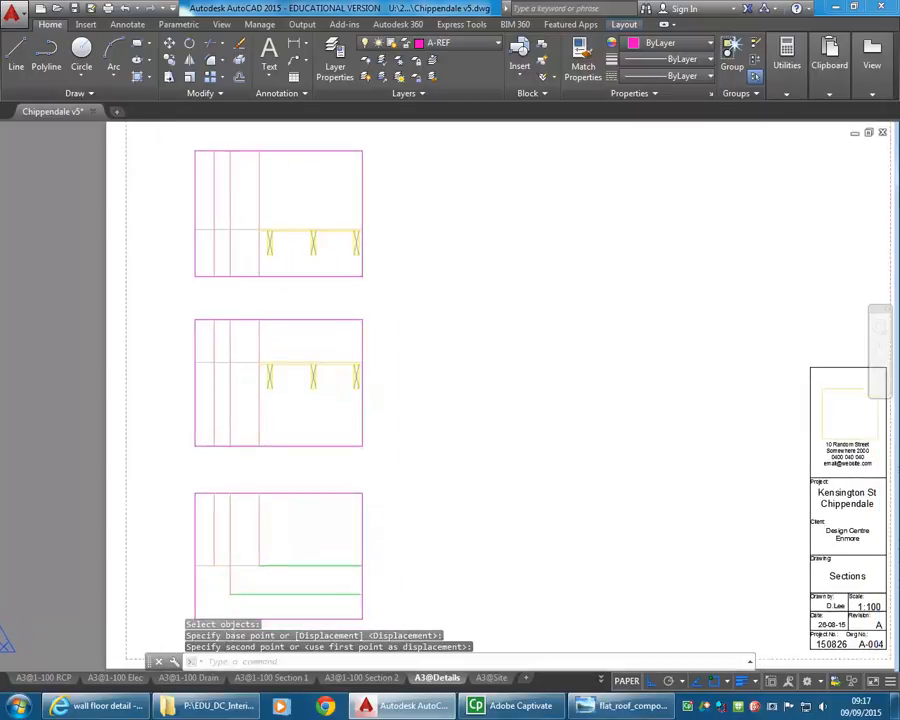
scroll(432, 405, up, 3)
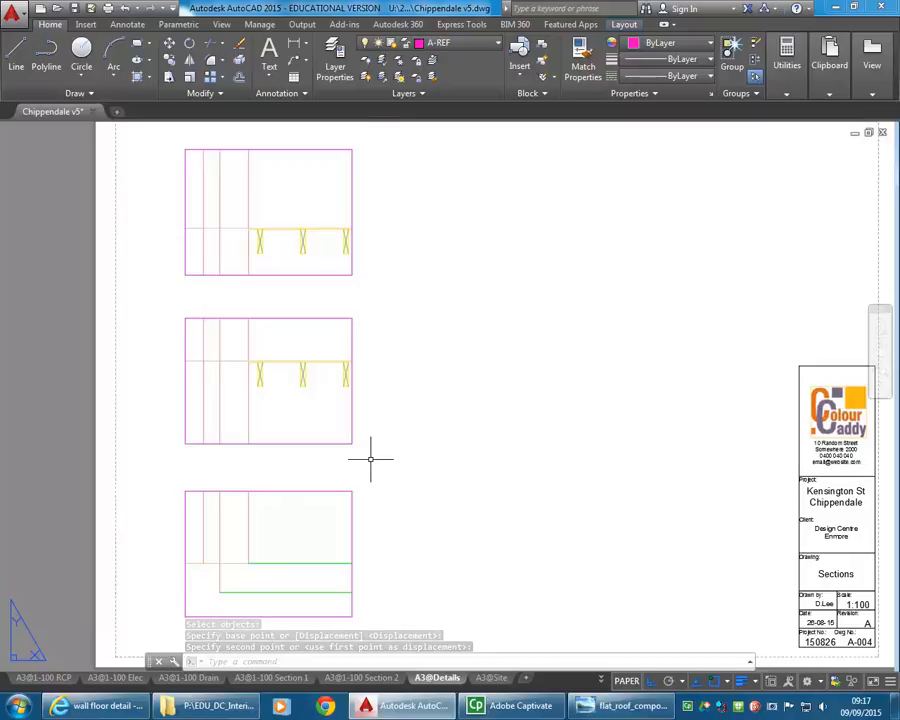
Step: Copy all three viewports about 141 mm horizontally to the right with Ortho on, forming a second column
click(374, 209)
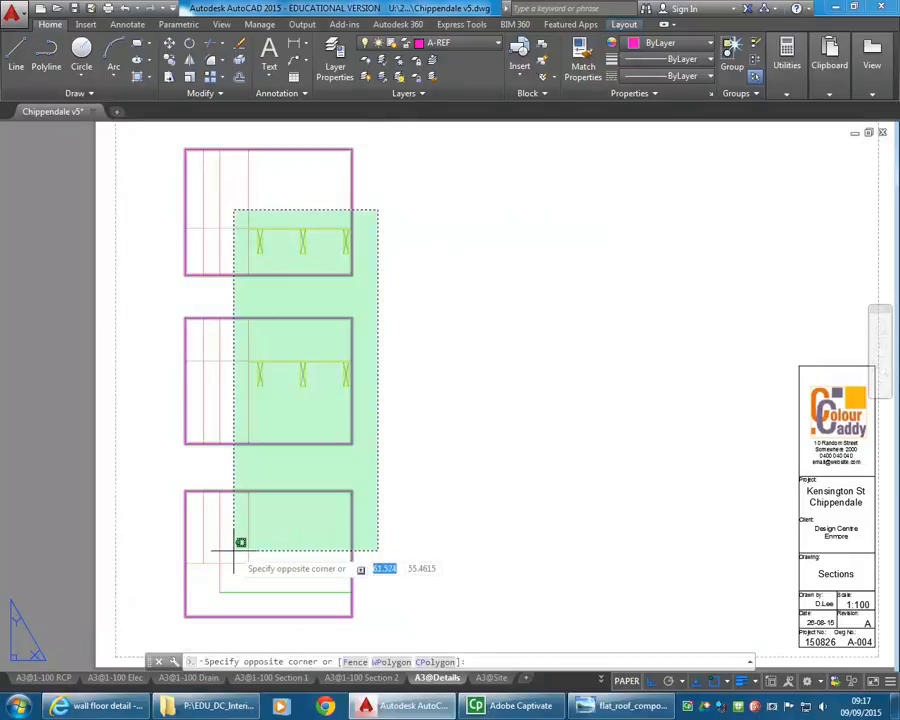
click(275, 515)
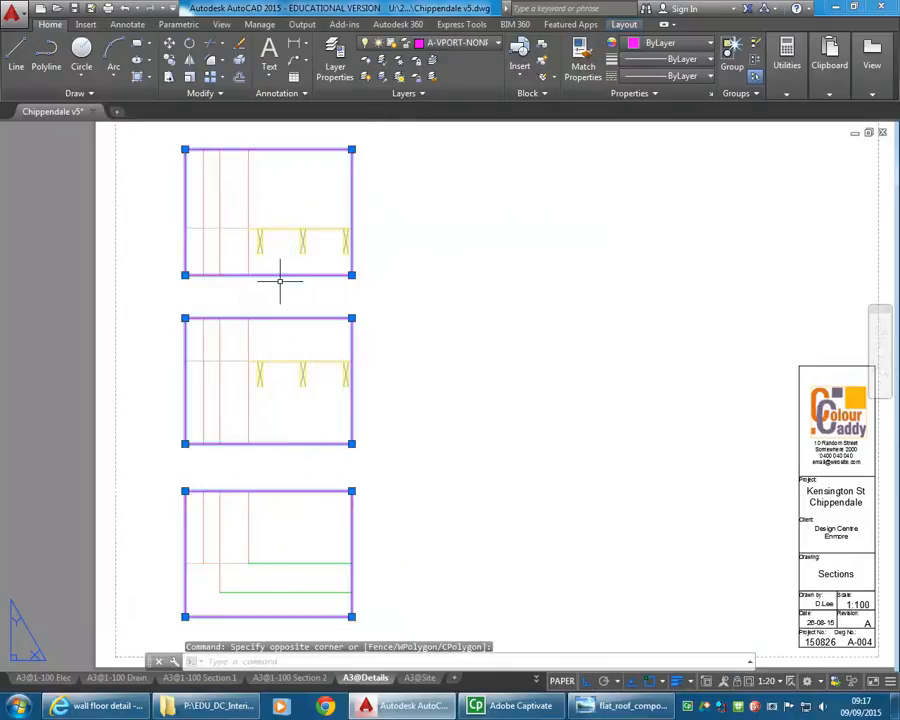
click(169, 60)
click(318, 464)
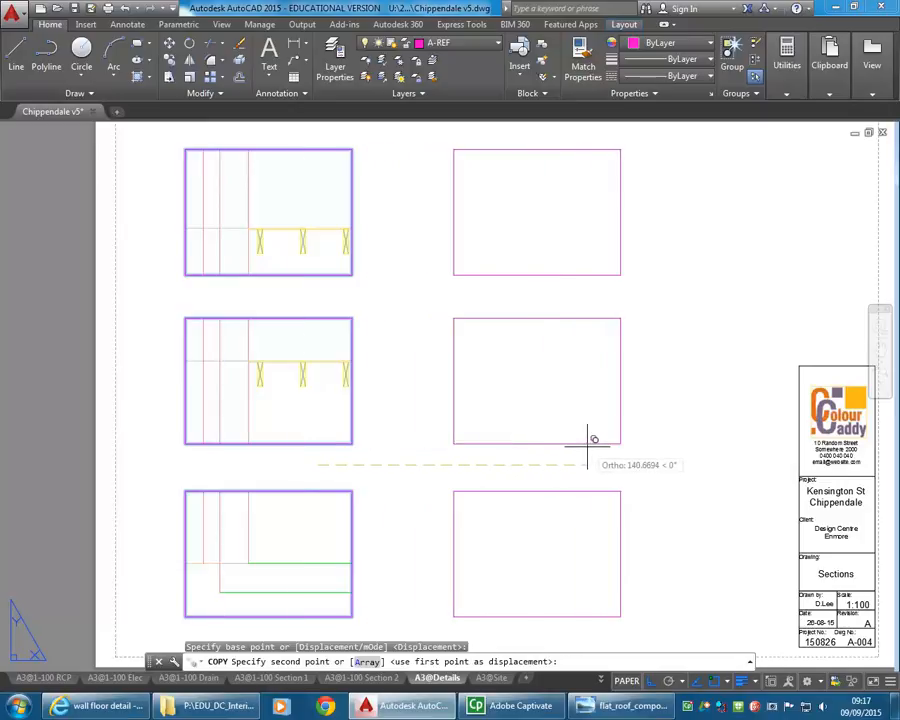
click(590, 441)
right_click(466, 334)
click(484, 340)
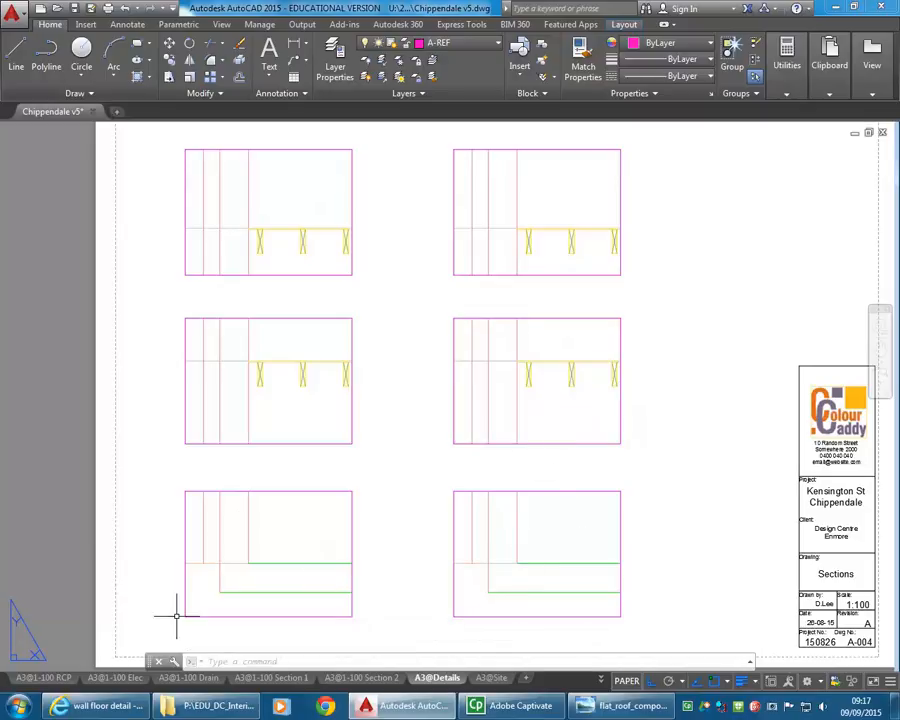
Step: Switch to model space and examine the section where the steel columns meet the slab, beams and floor joists
click(601, 680)
click(611, 524)
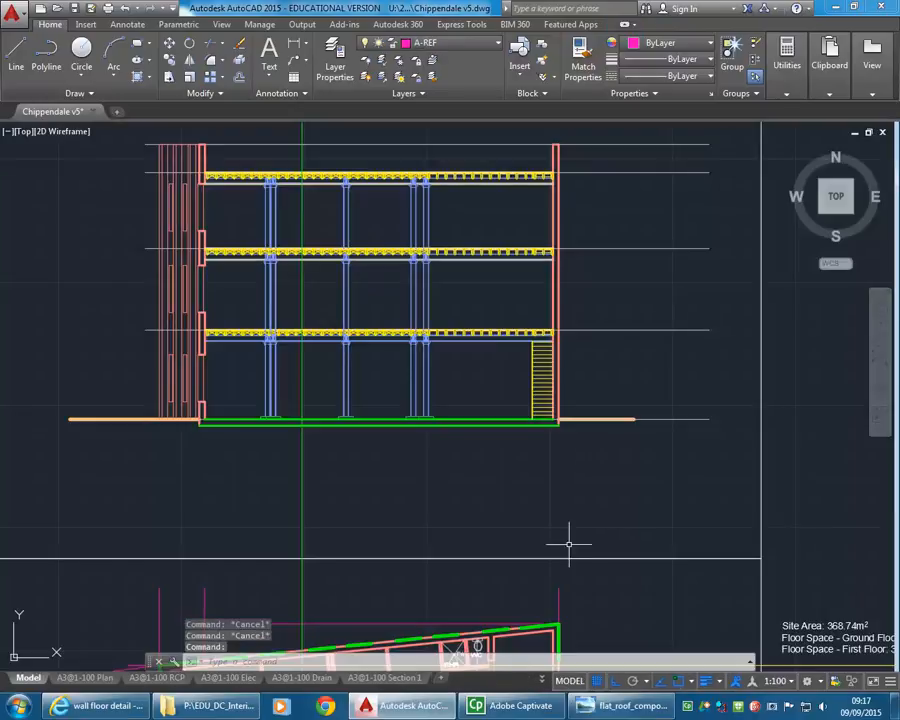
scroll(244, 489, up, 7)
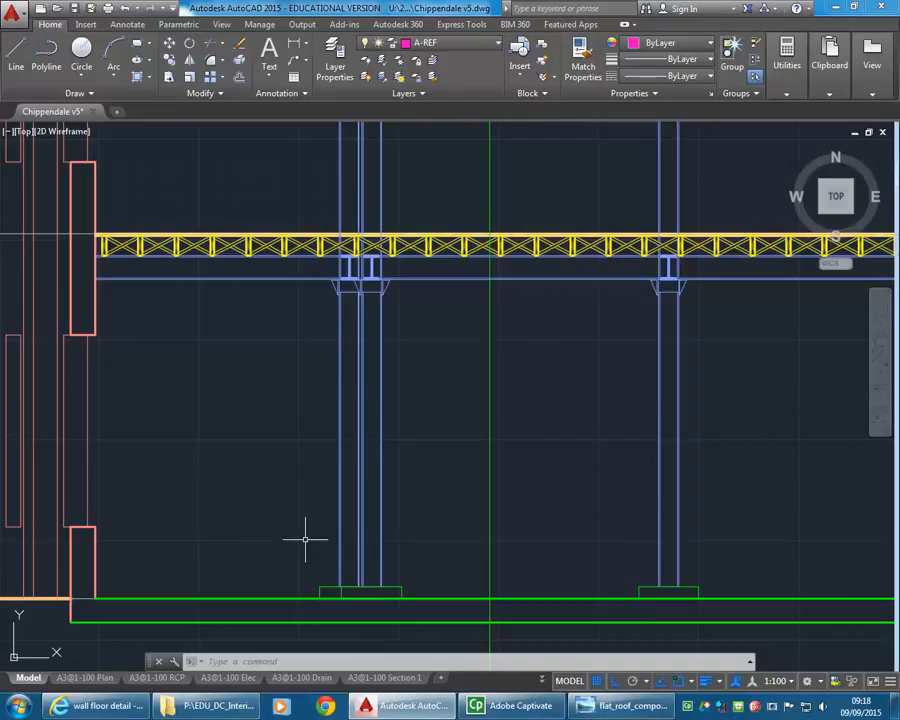
scroll(330, 360, down, 3)
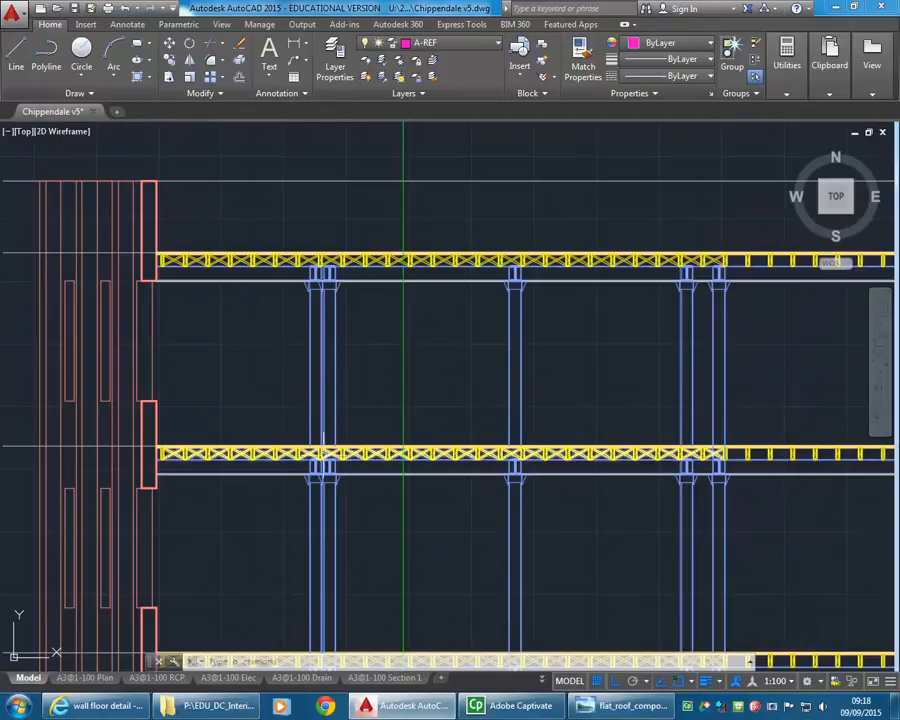
scroll(345, 212, up, 5)
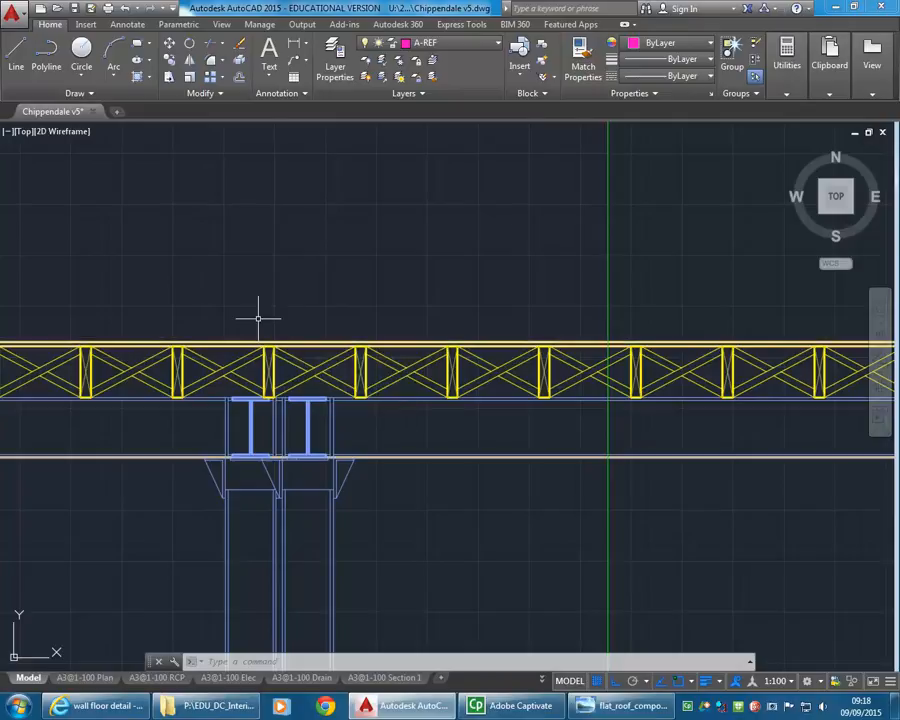
Step: Measure the horizontal distance from the external wall base to the nearest pair of steel columns at slab level
scroll(240, 465, down, 5)
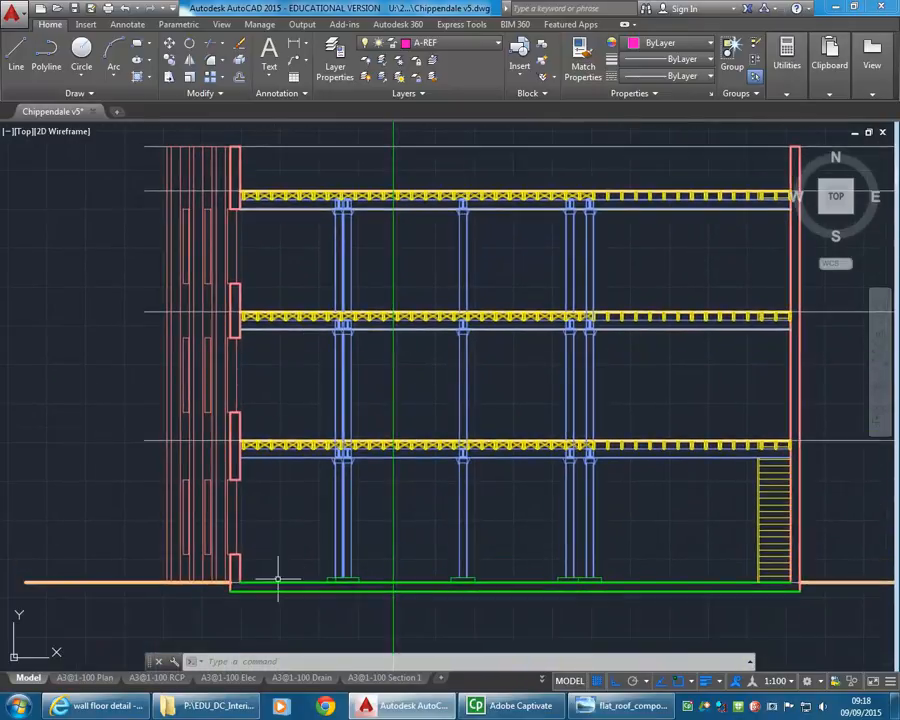
scroll(268, 560, up, 5)
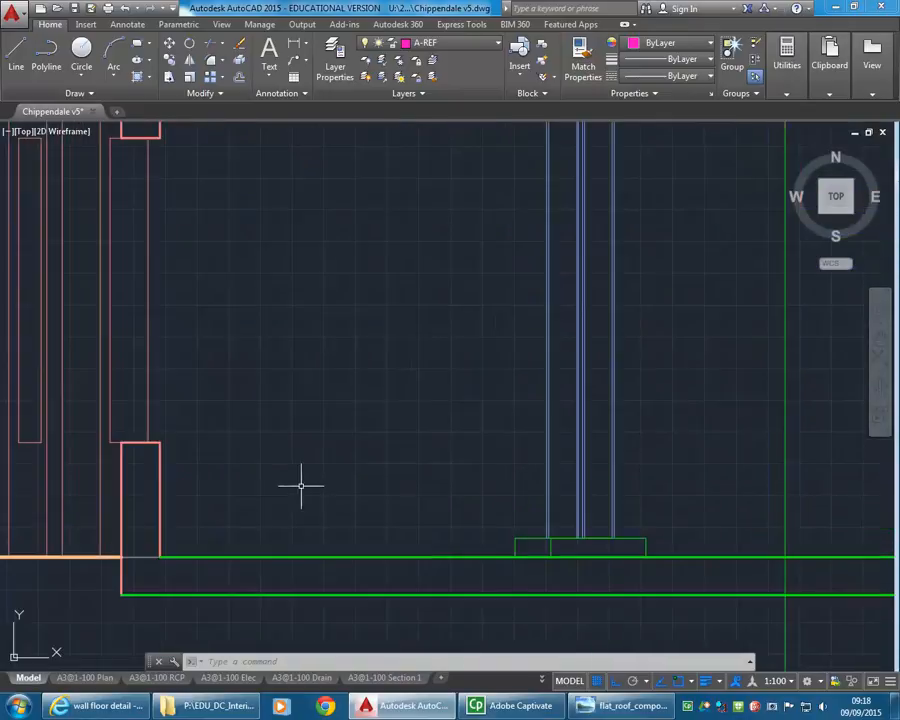
middle_drag(301, 486, 279, 478)
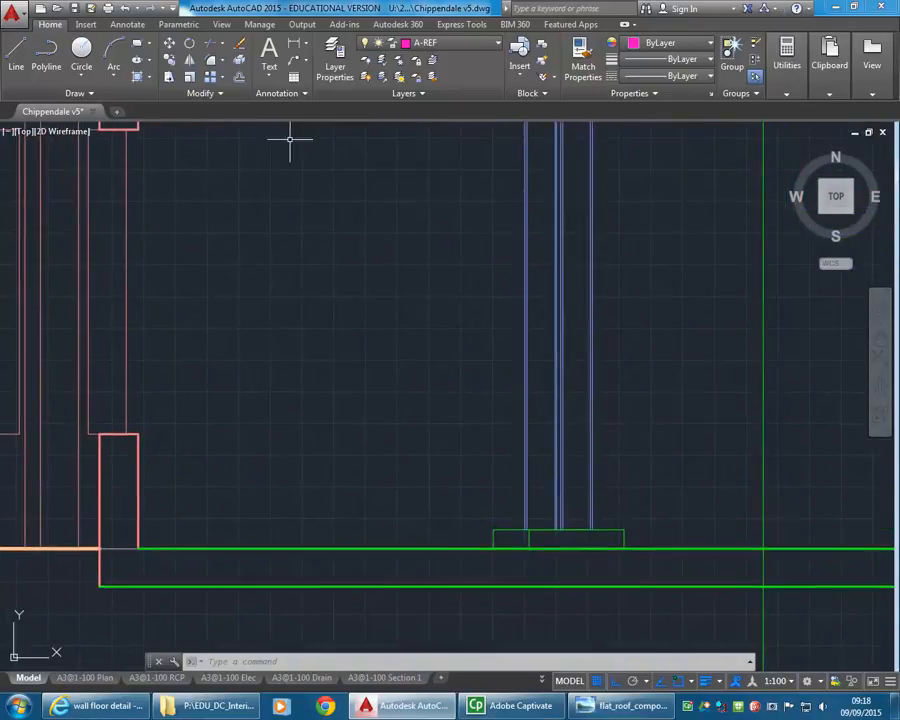
click(787, 58)
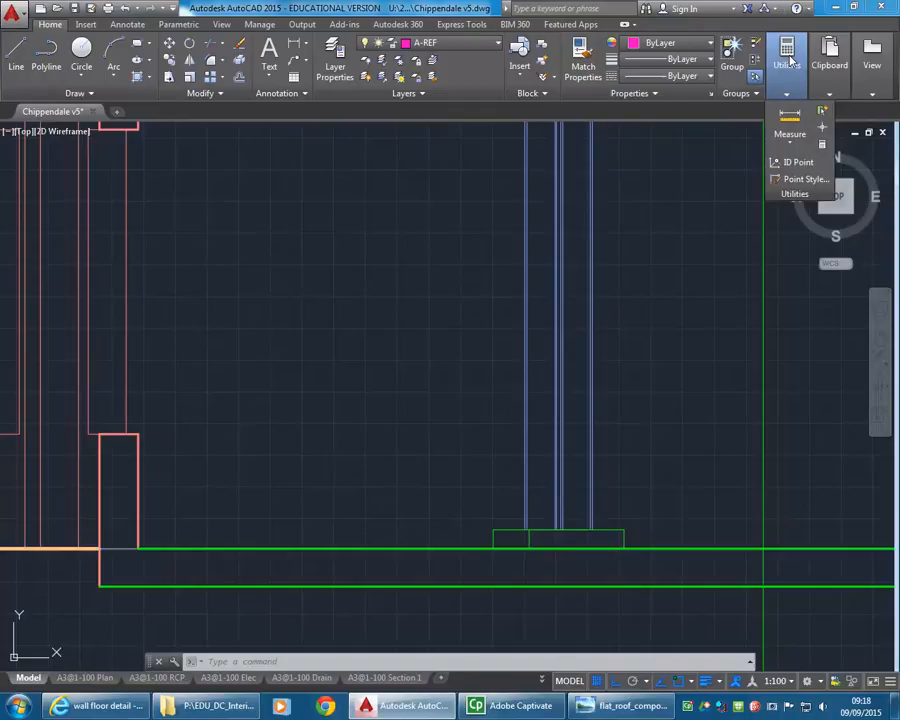
click(790, 118)
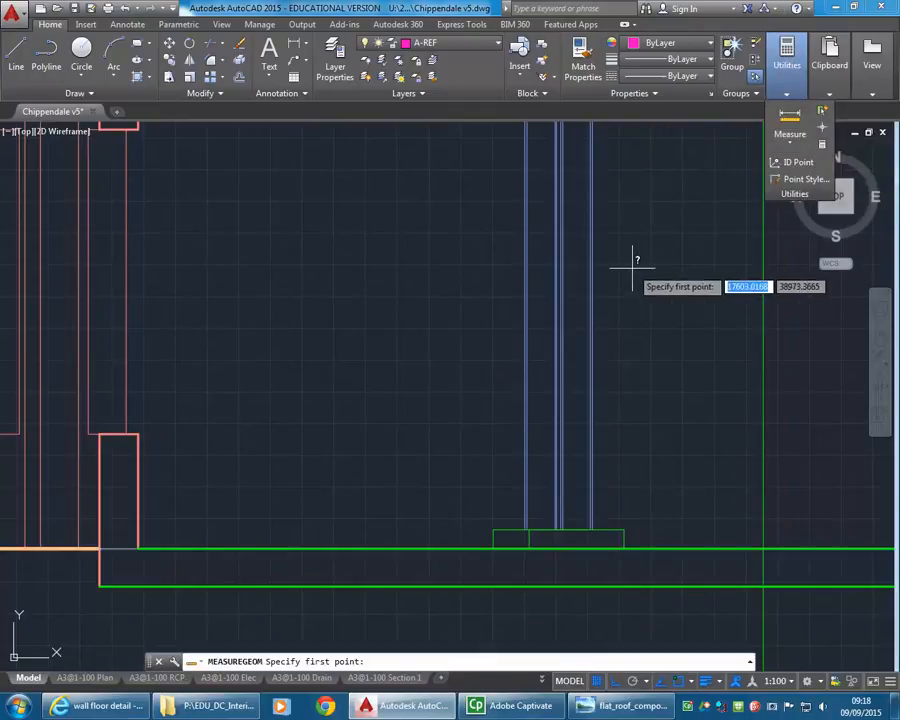
click(117, 564)
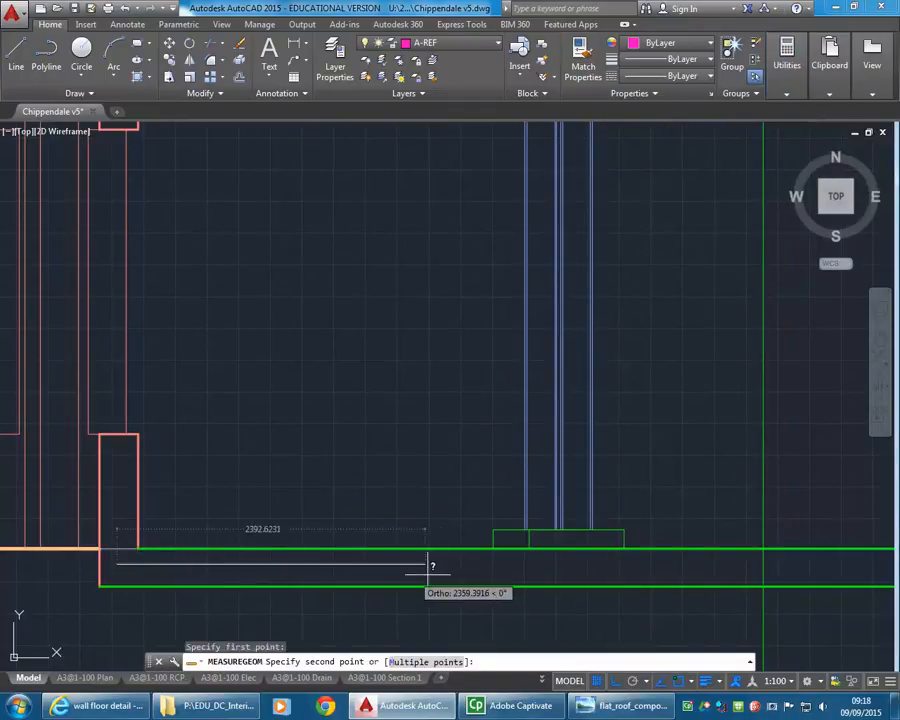
click(571, 566)
middle_drag(555, 515, 338, 533)
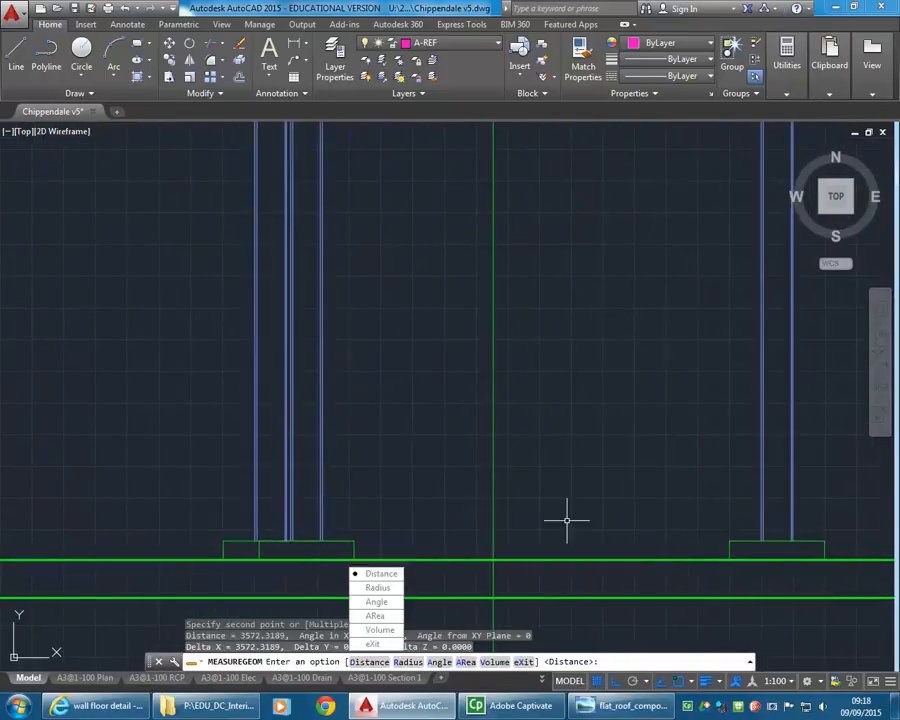
text(x)
key(Return)
scroll(569, 521, down, 3)
middle_drag(558, 416, 451, 477)
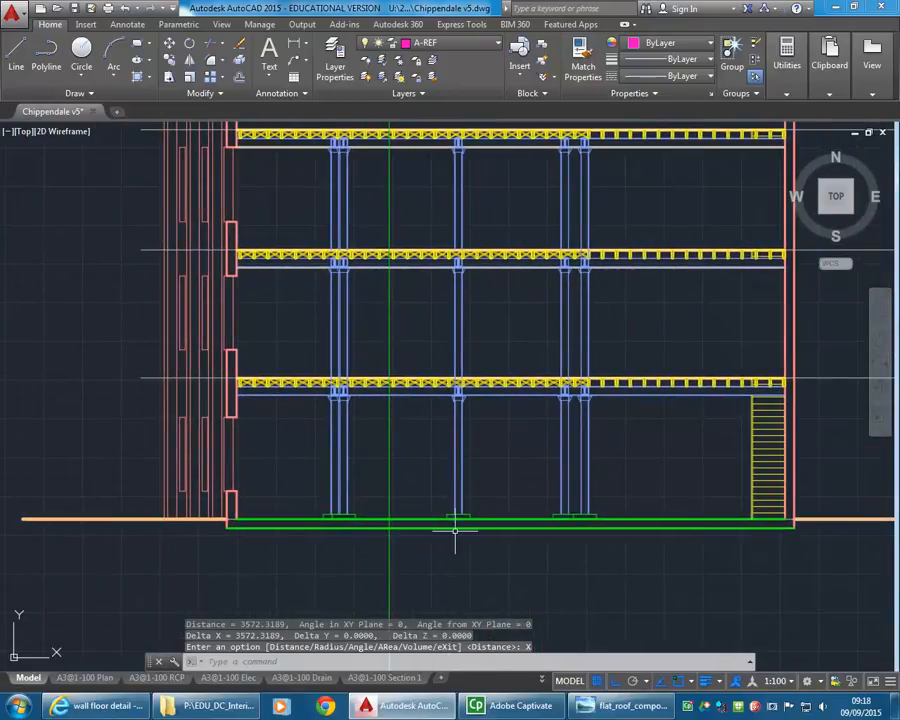
Step: Measure the horizontal distance from the centre of the external wall base to the centre of the single middle column's footing
scroll(474, 512, up, 5)
scroll(424, 388, down, 4)
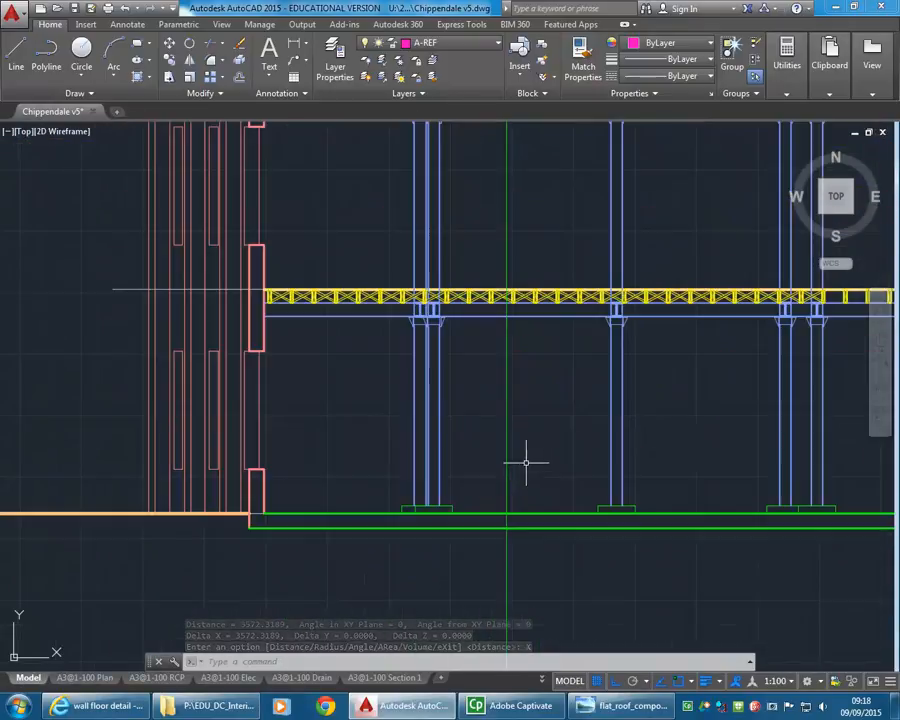
click(787, 60)
click(789, 120)
scroll(270, 522, up, 5)
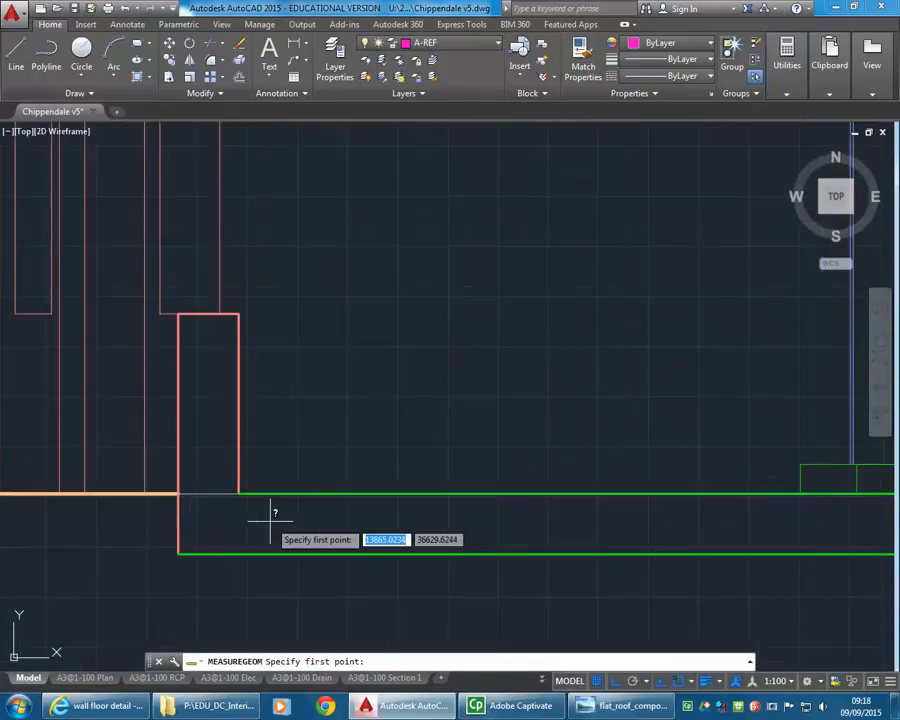
click(213, 527)
scroll(372, 476, down, 5)
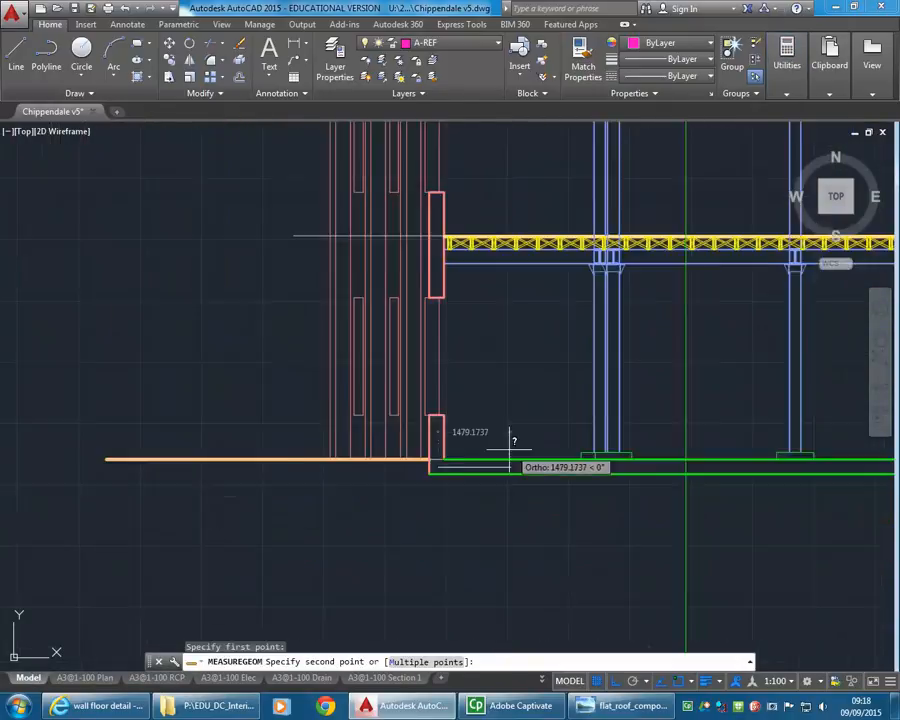
scroll(571, 539, up, 4)
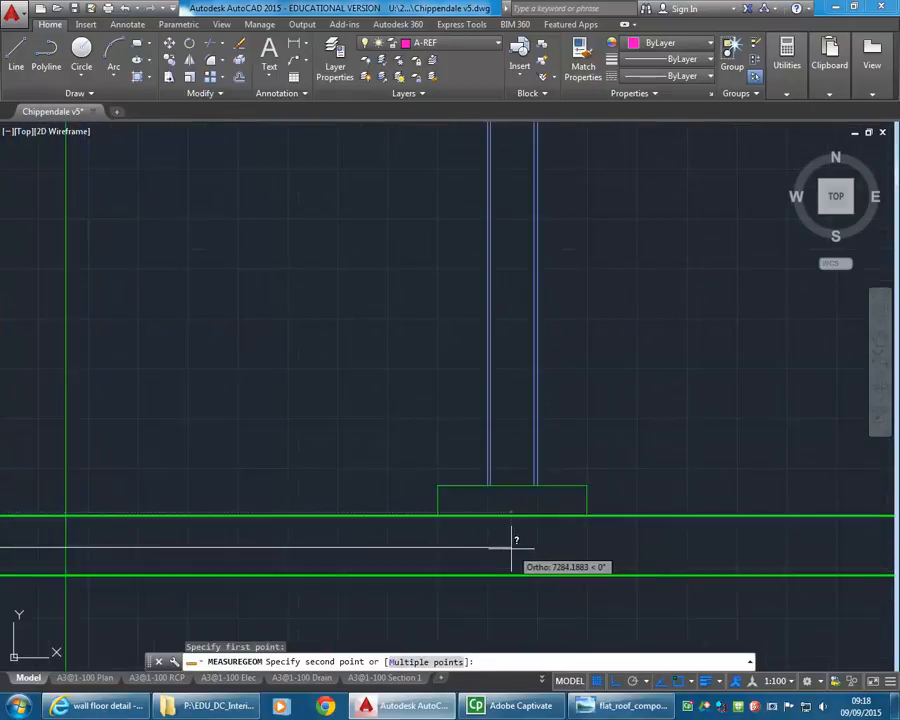
scroll(520, 539, up, 3)
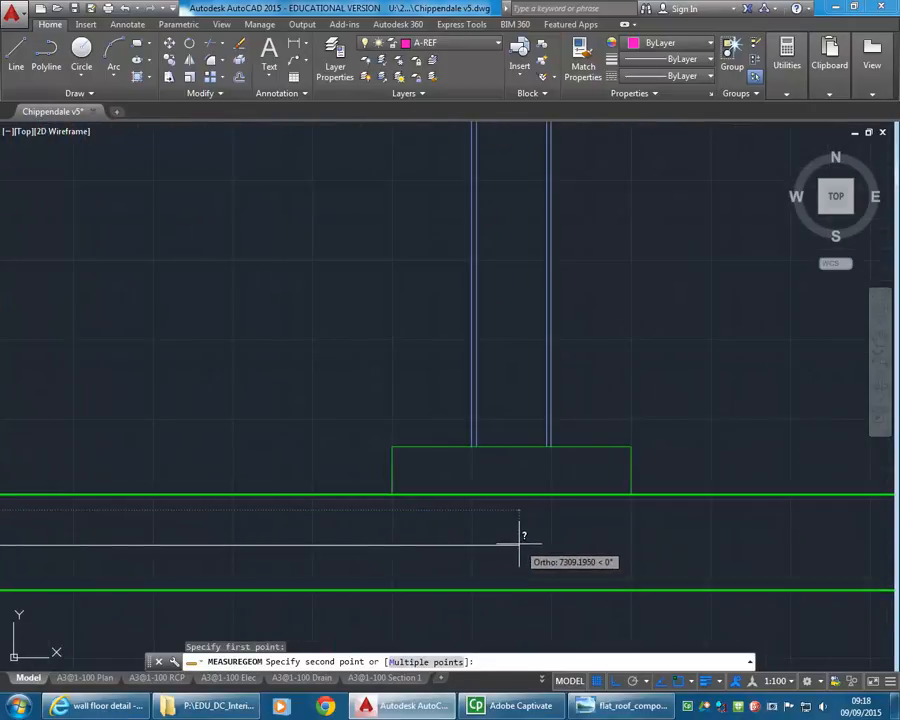
click(519, 540)
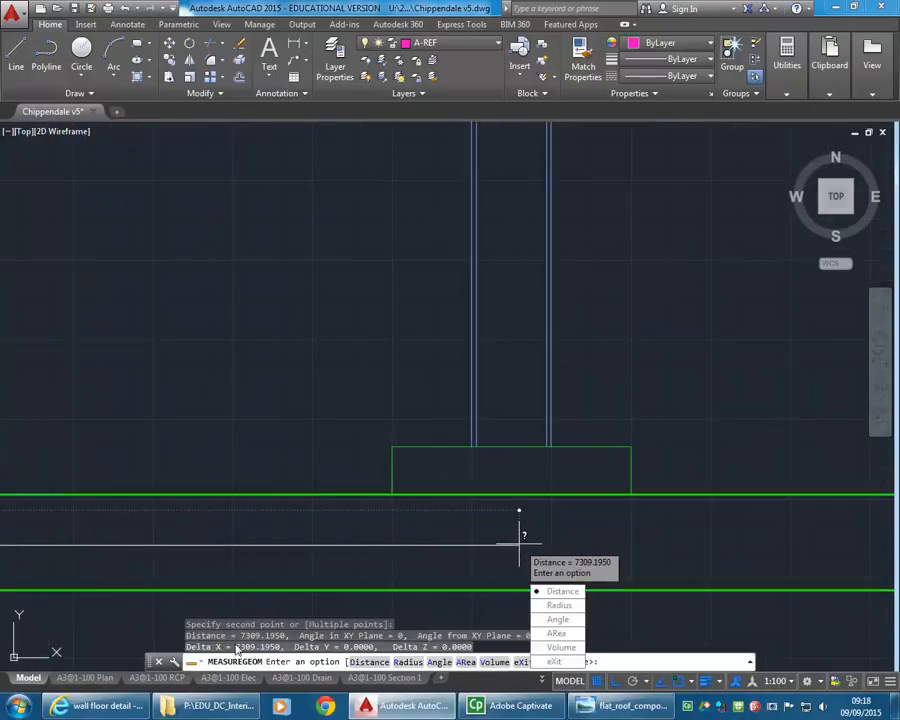
click(561, 662)
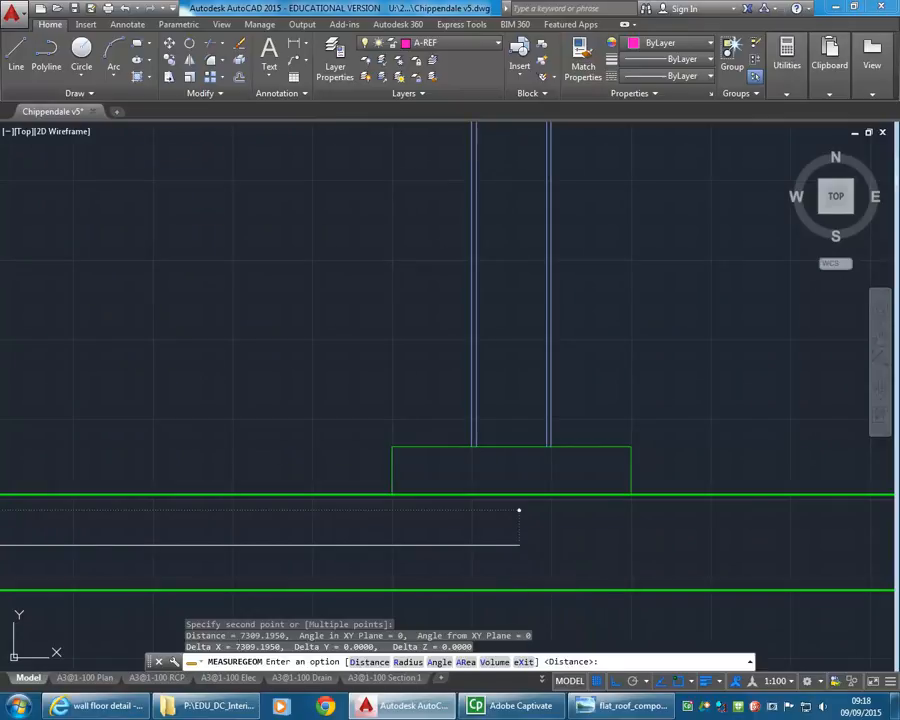
Step: Switch to the A3@Details layout and shift the second column's lowest viewport view 7309 mm horizontally leftward with -PAN to frame the column base
click(543, 680)
click(562, 644)
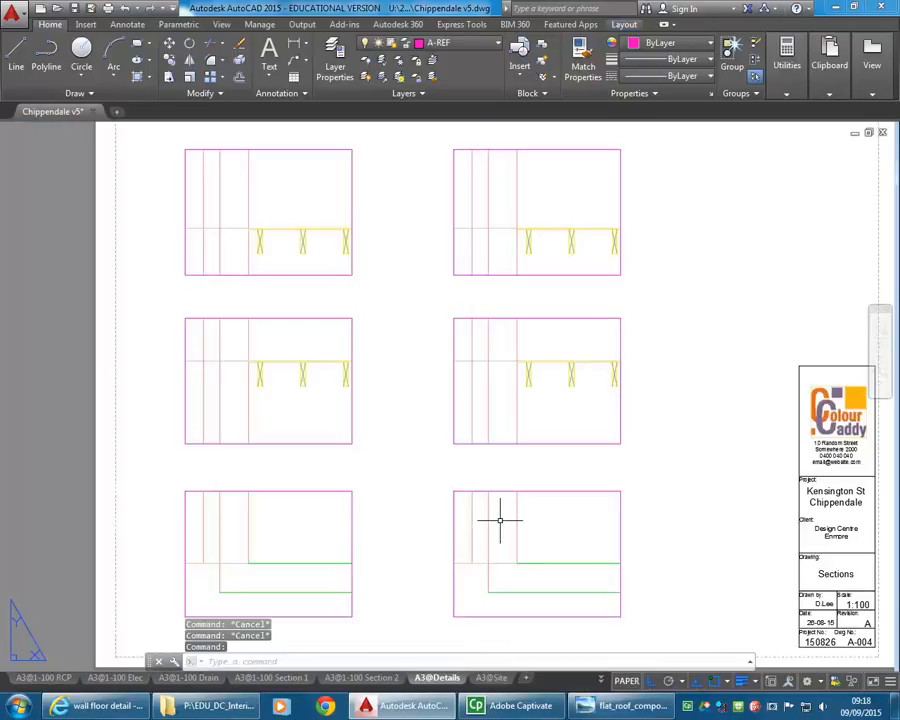
double_click(534, 533)
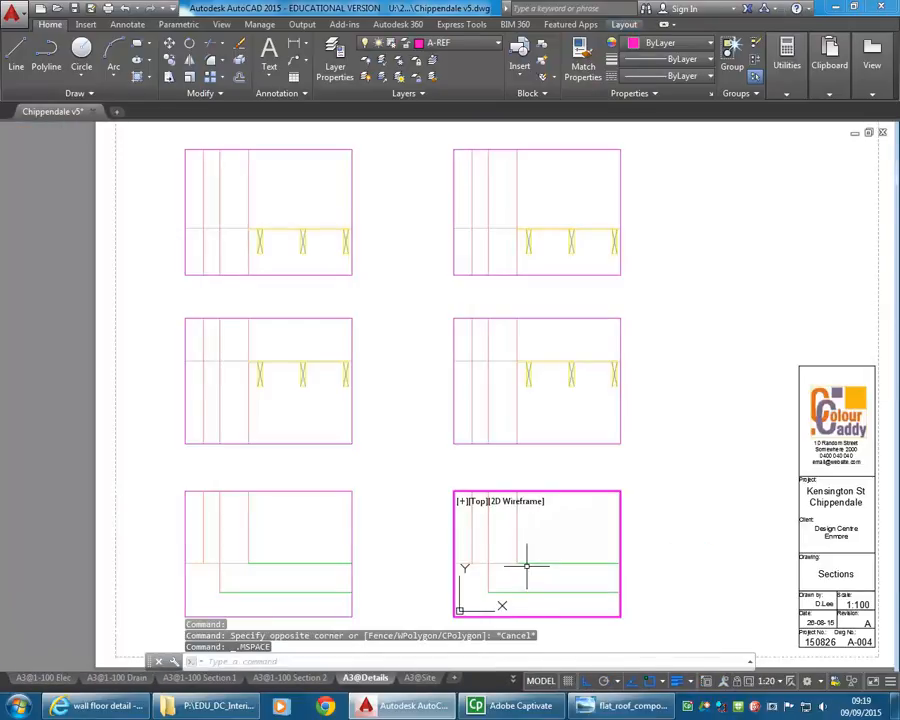
text(-LA)
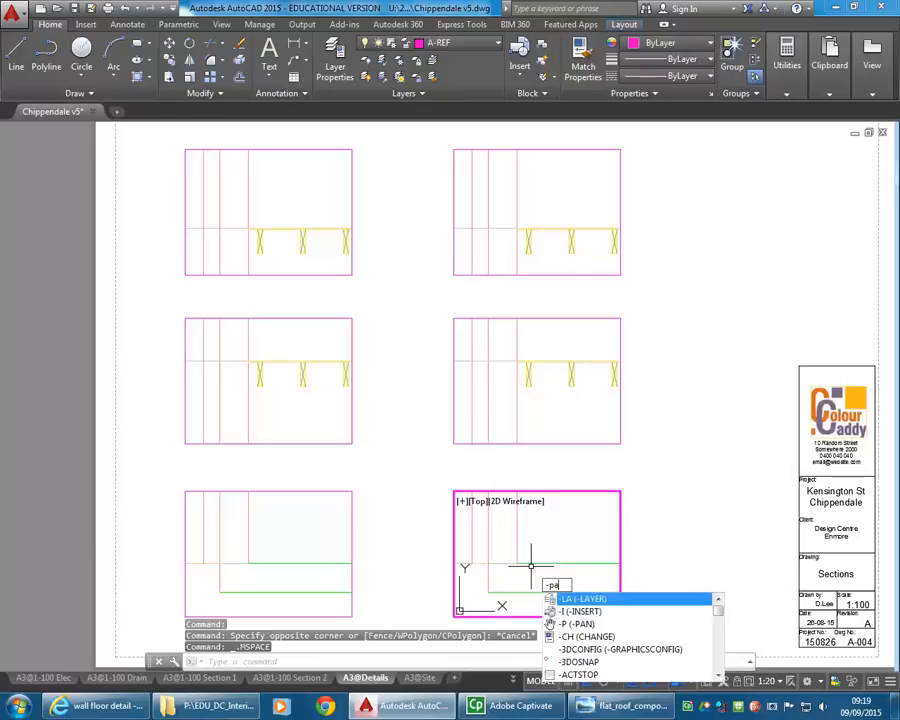
key(Return)
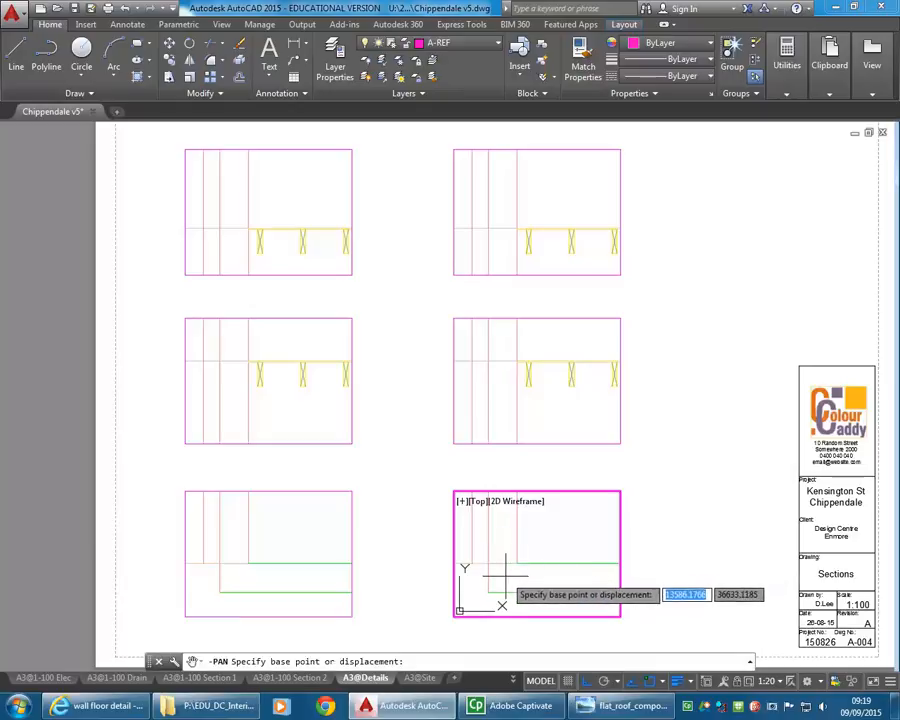
click(486, 579)
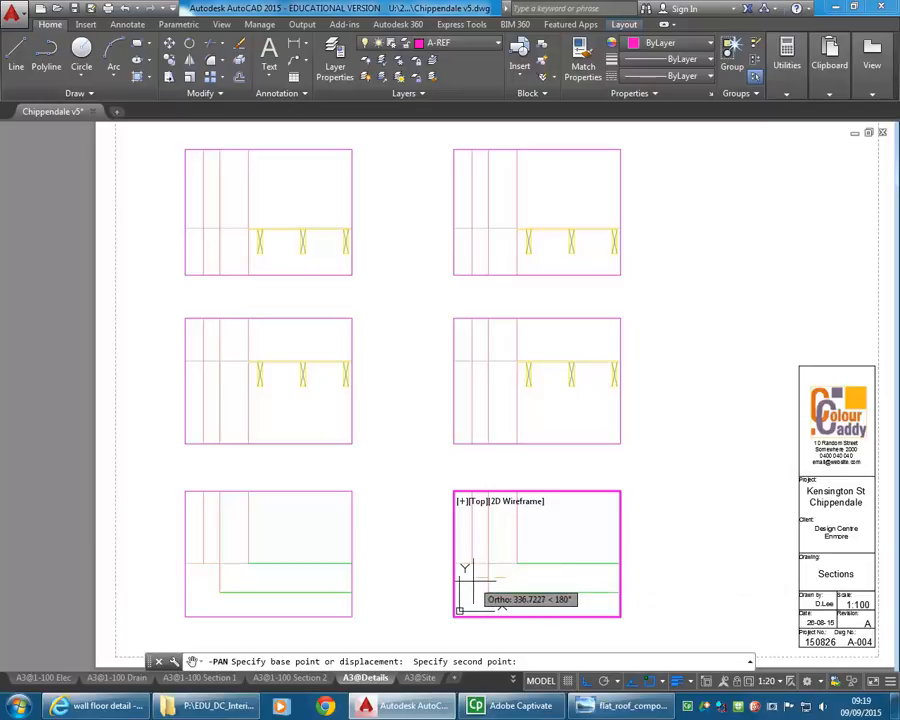
text(7)
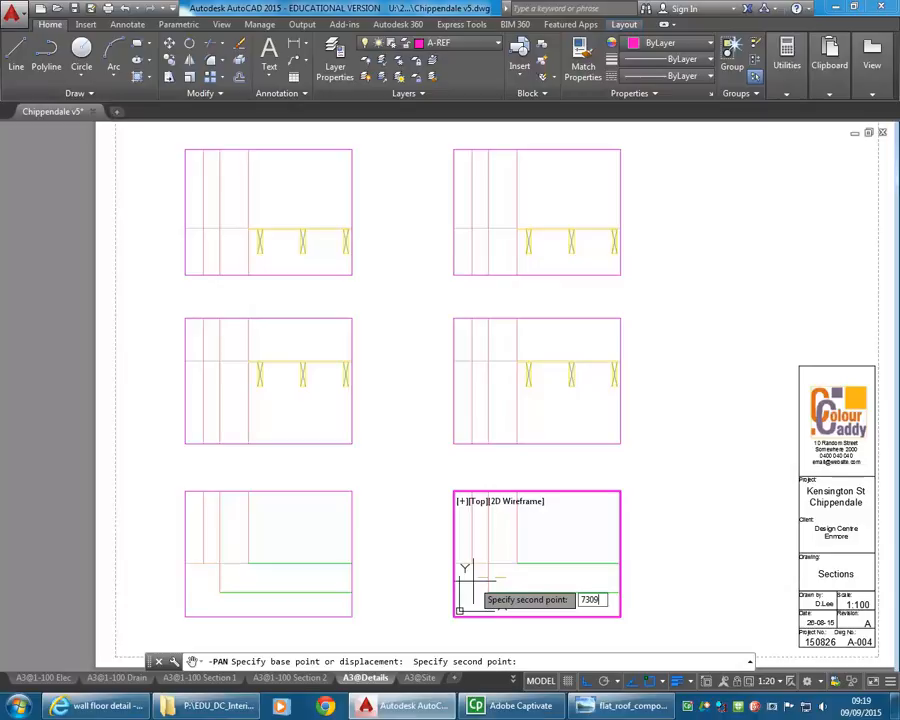
text(309)
key(Return)
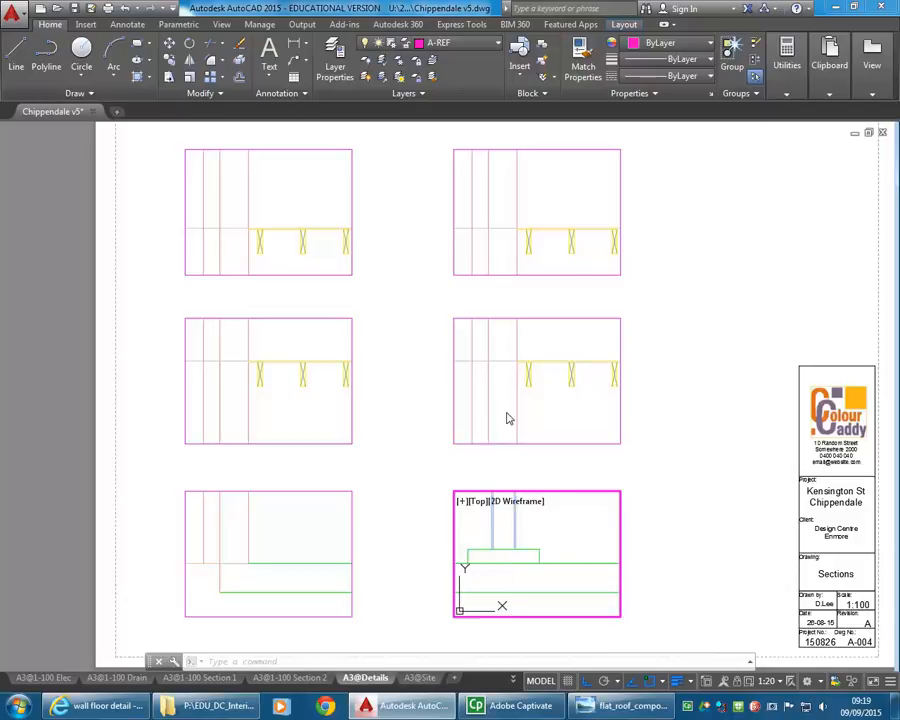
Step: Shift the view inside the second column's middle viewport 7309 mm leftward with -PAN to frame the column and floor junction
click(501, 363)
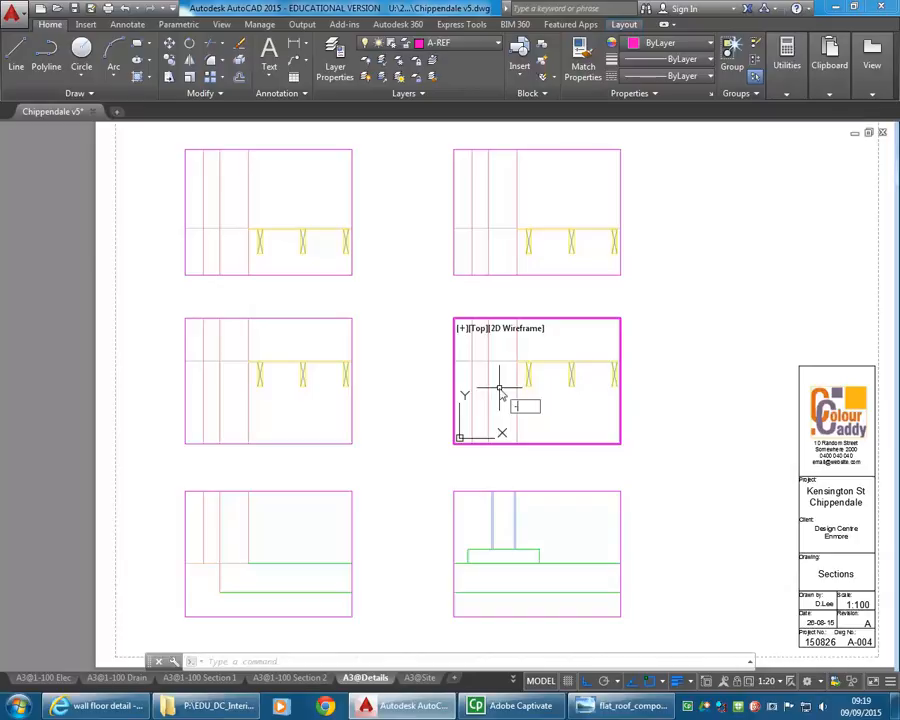
text(-LA)
key(Return)
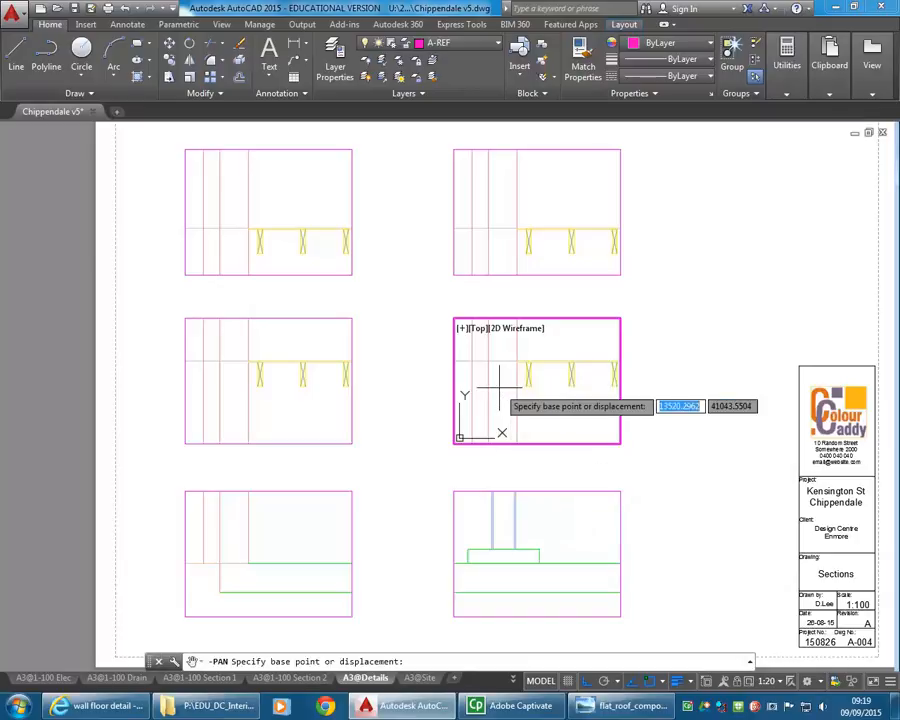
click(577, 410)
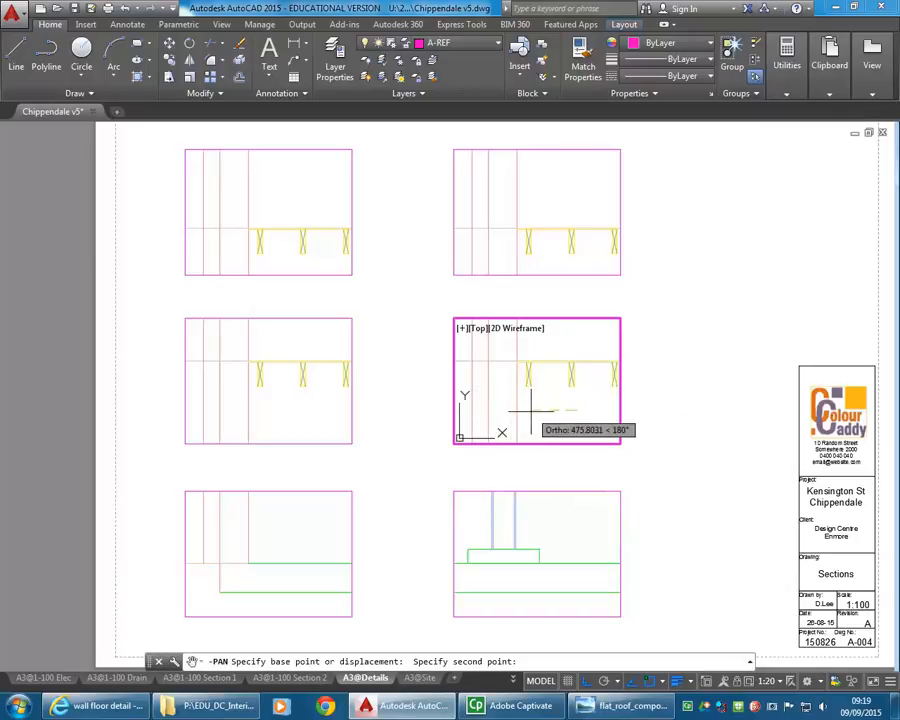
text(7309)
key(Return)
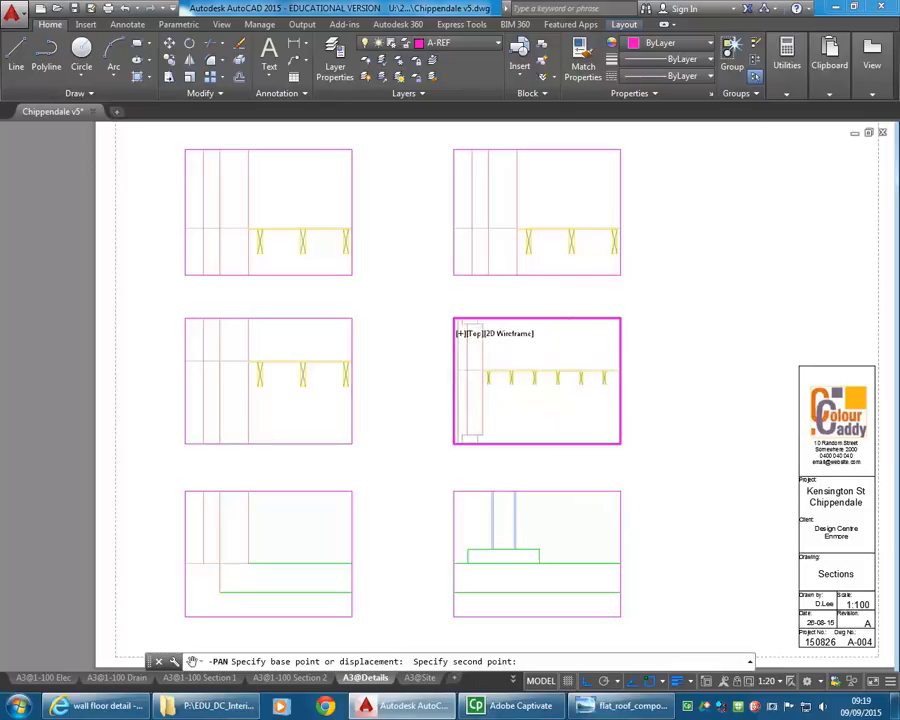
Step: Shift the view inside the second column's uppermost viewport 7309 mm leftward with -PAN to frame the column and roof junction
click(536, 224)
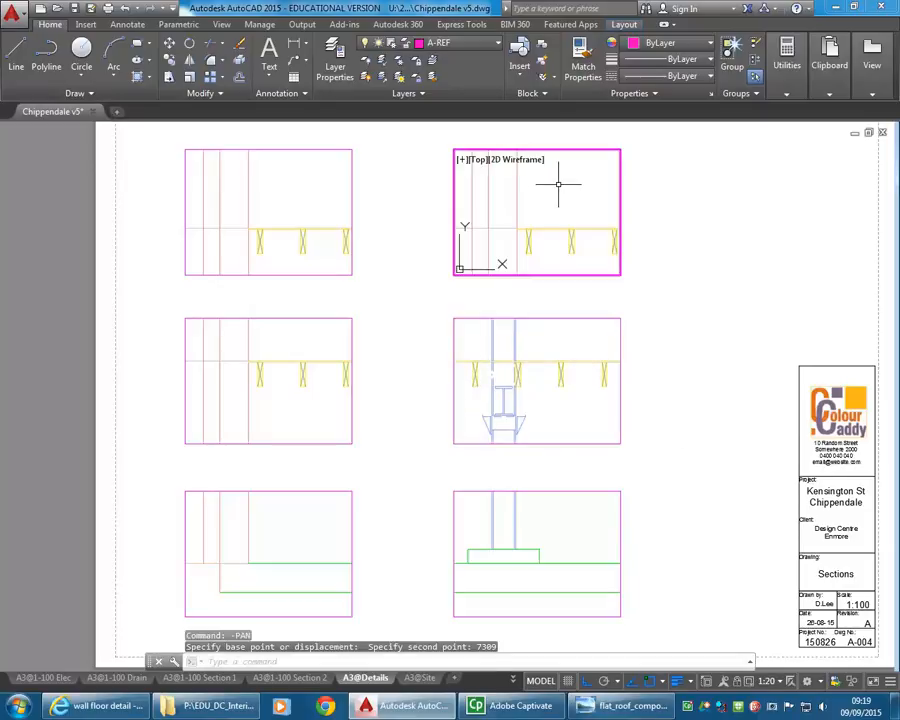
text(-PAN)
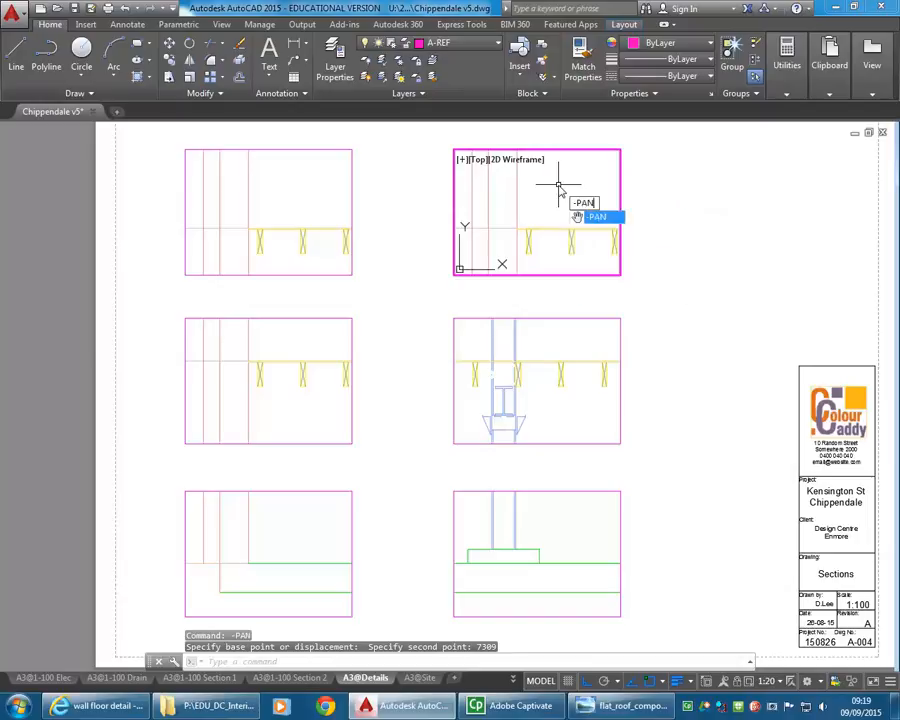
key(Return)
click(550, 194)
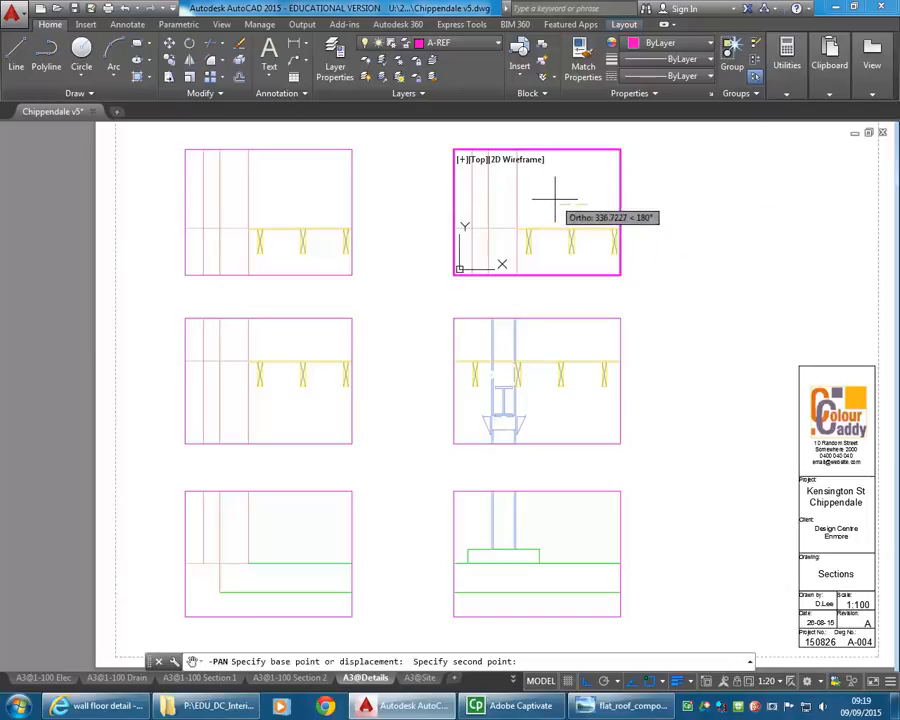
text(pa)
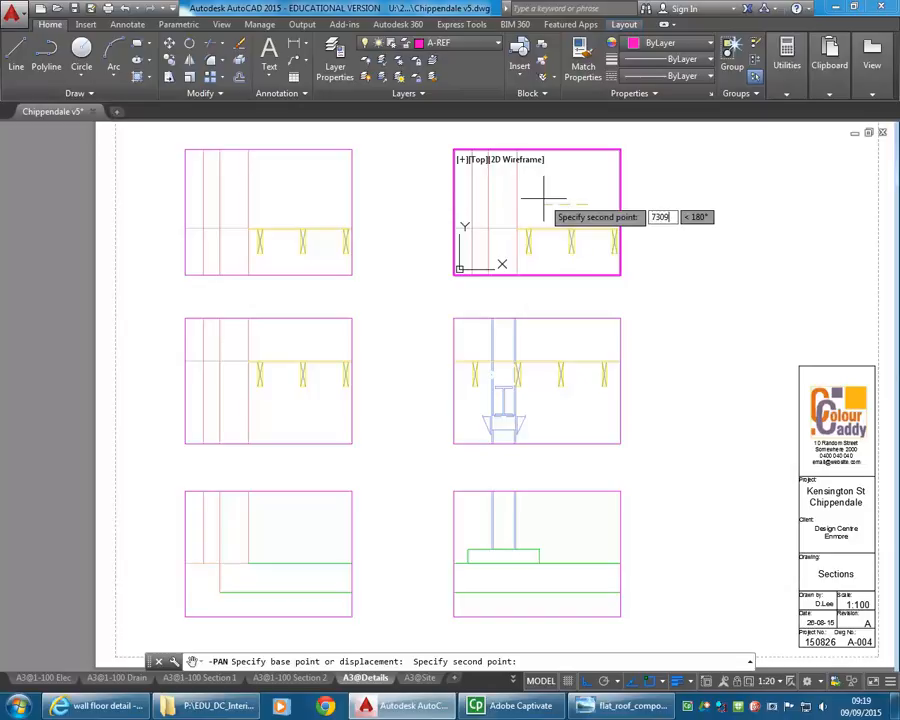
key(Return)
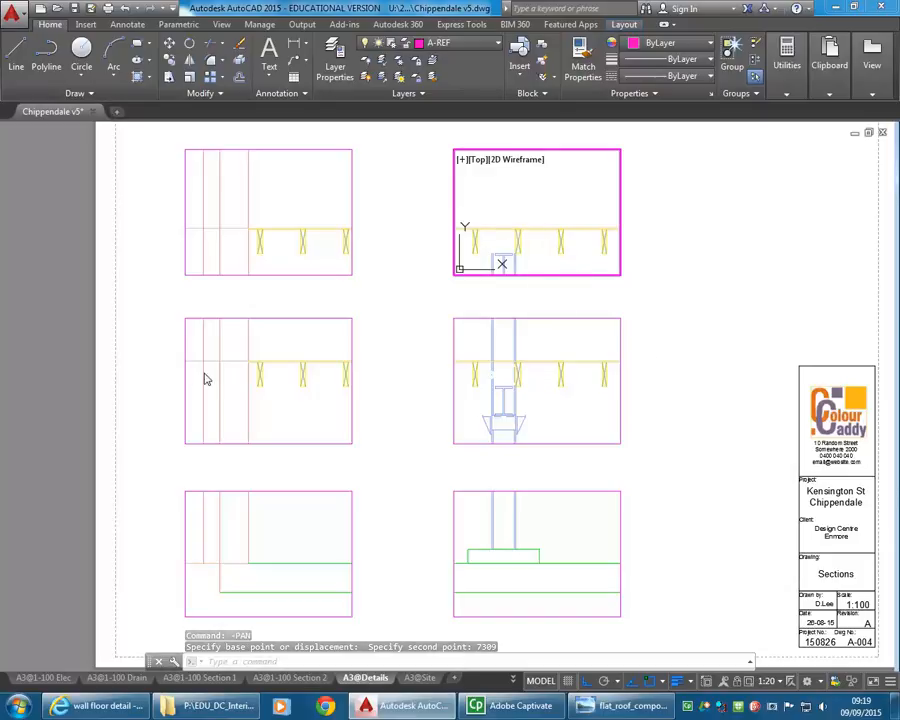
Step: Return to paper space and stretch the lower edges of both uppermost viewports downward to the same level
double_click(392, 286)
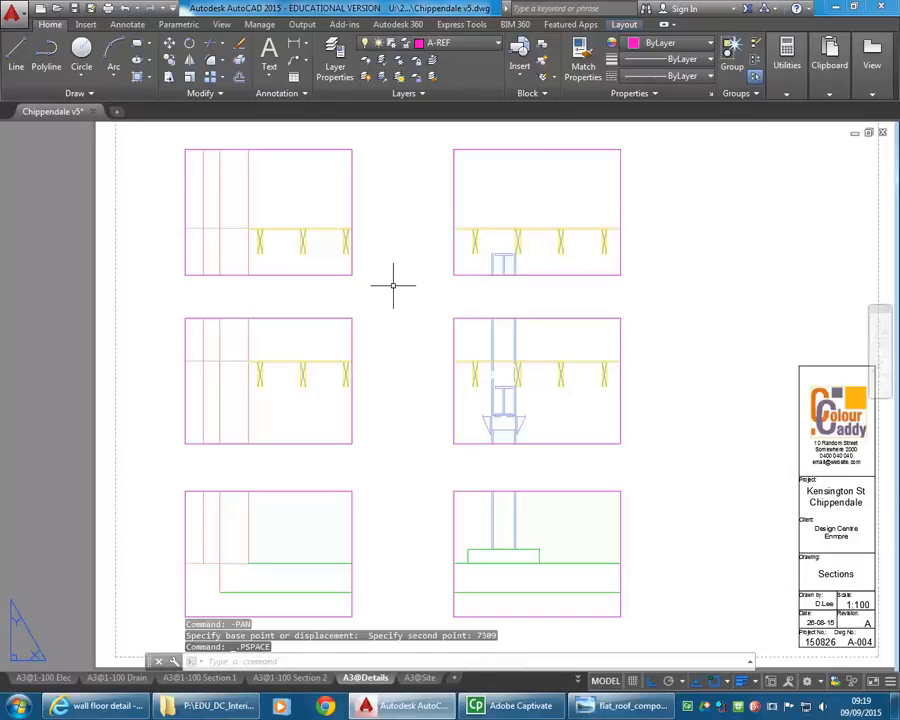
click(310, 275)
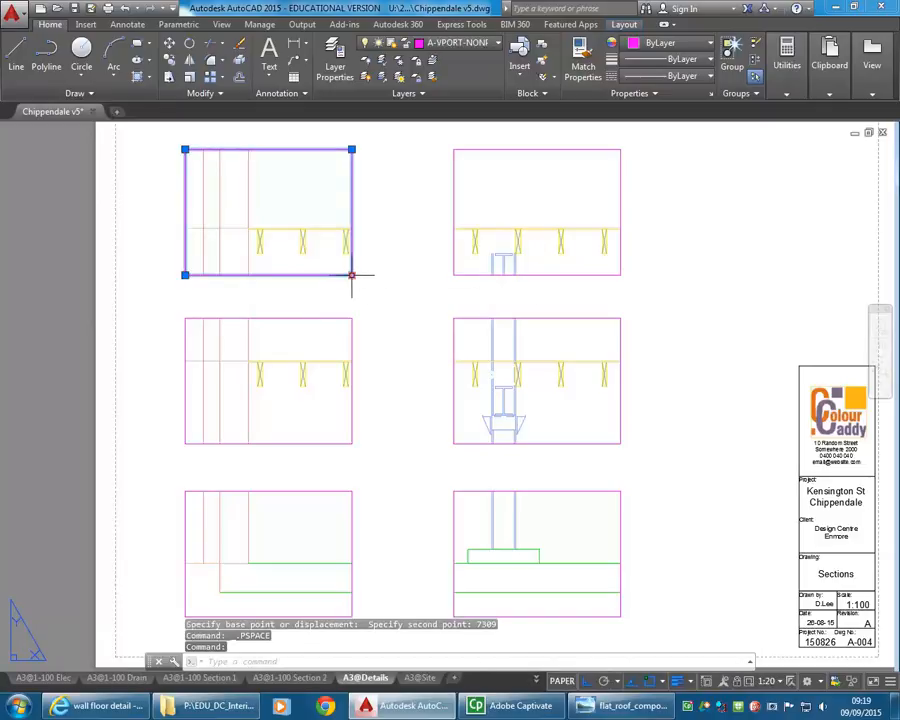
click(351, 275)
click(351, 283)
click(464, 275)
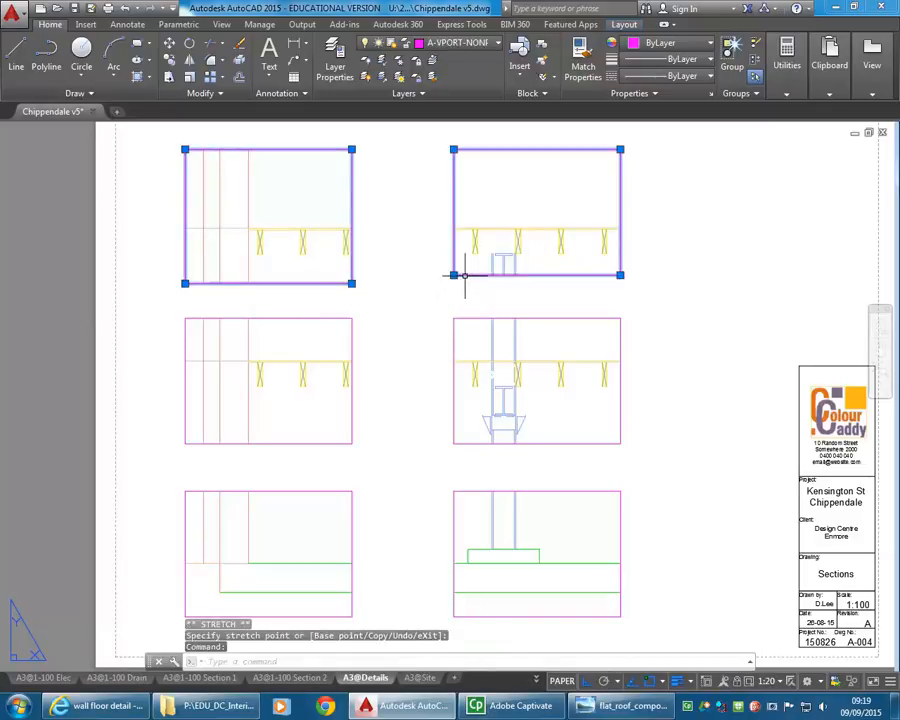
click(453, 275)
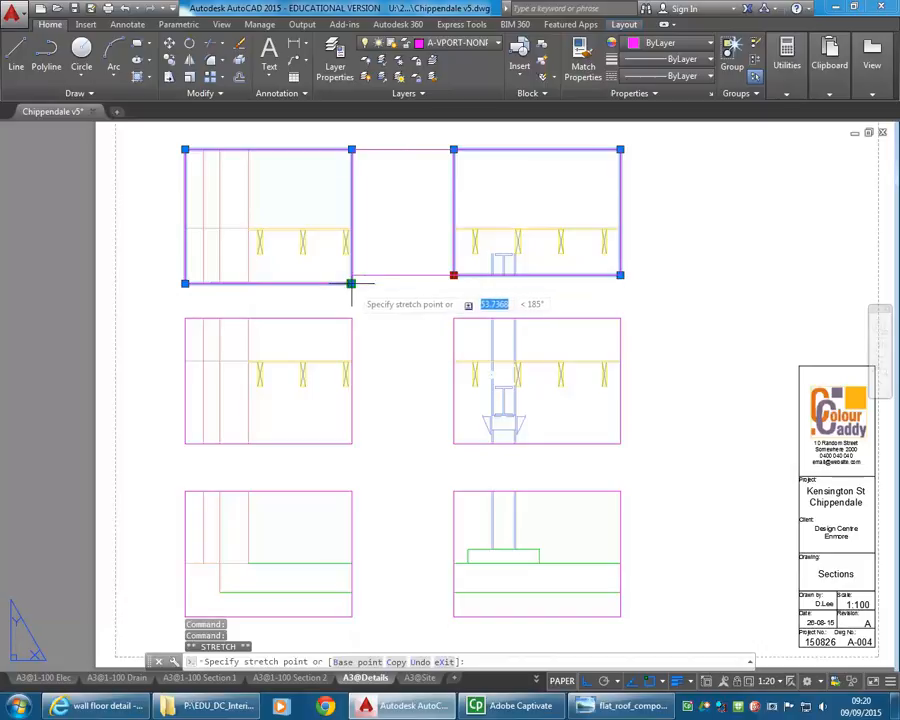
click(445, 282)
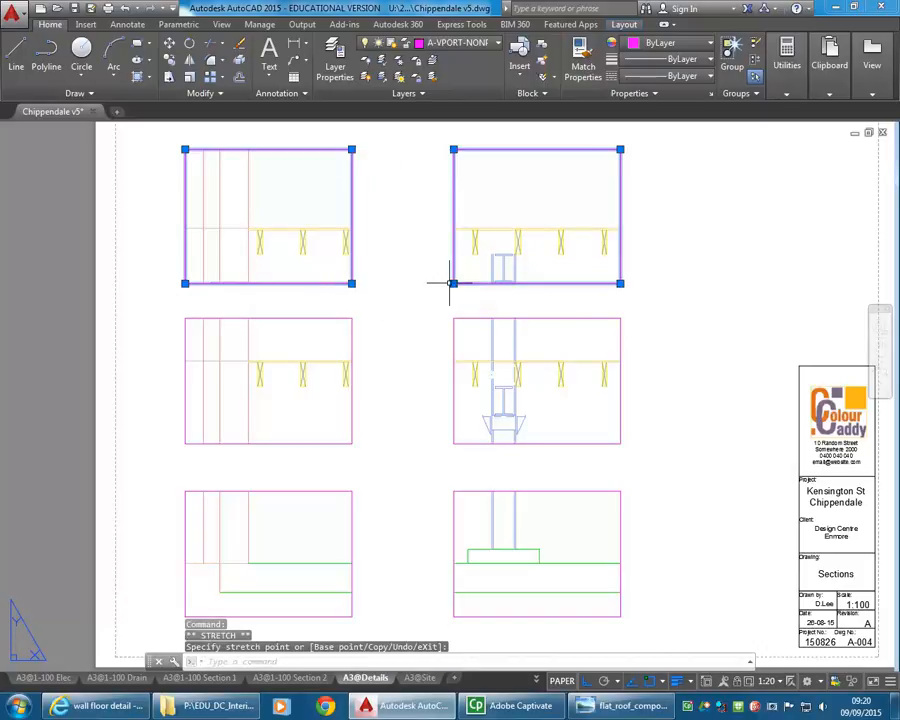
click(351, 283)
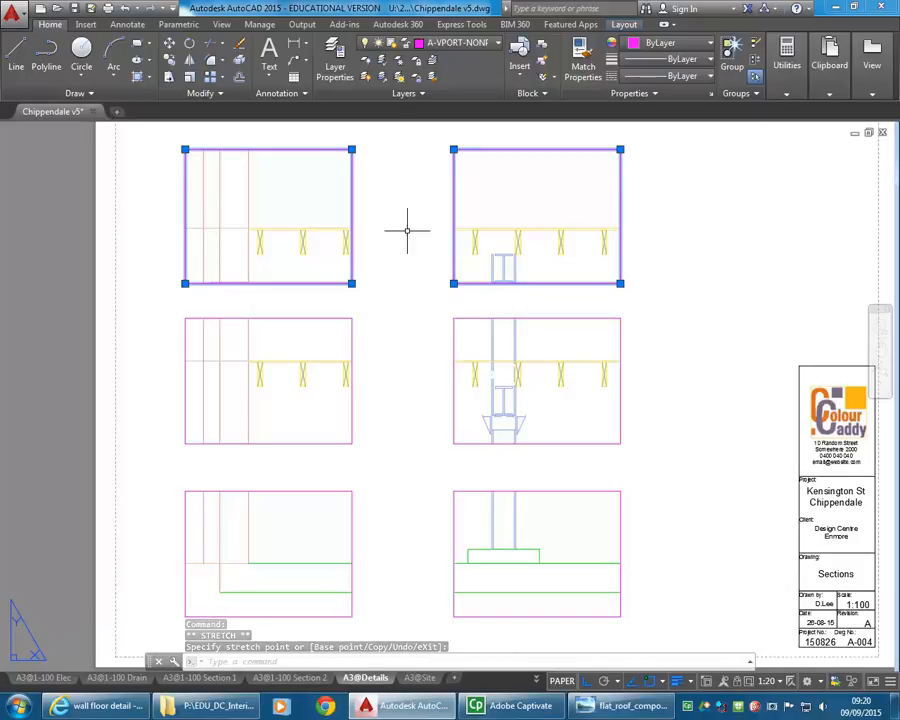
Step: Lower the upper edge of the first column's uppermost viewport and align the second column's uppermost viewport to the same height
click(351, 149)
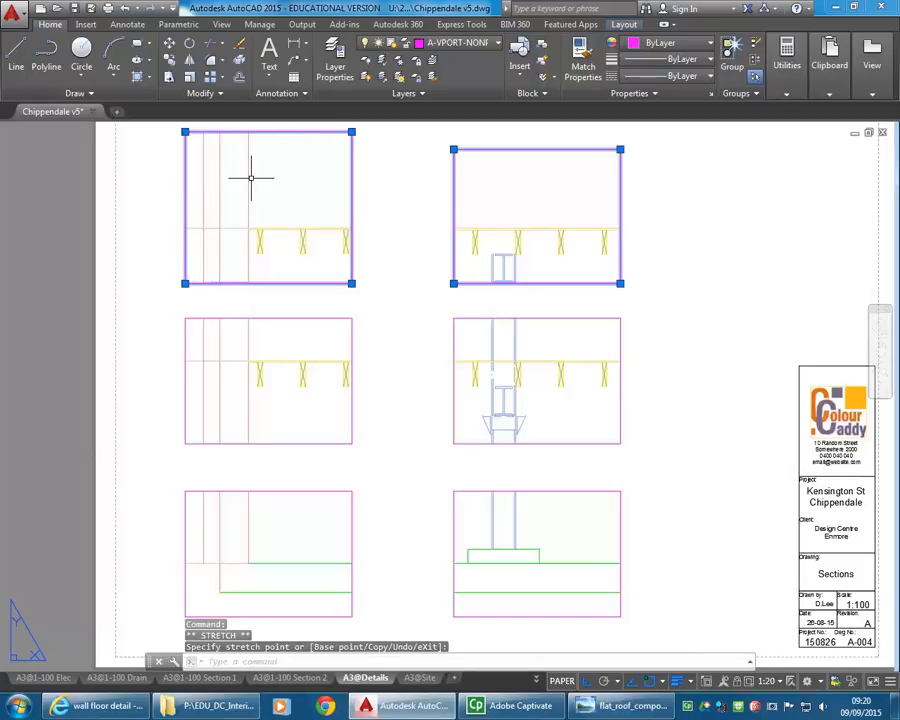
click(351, 131)
click(364, 168)
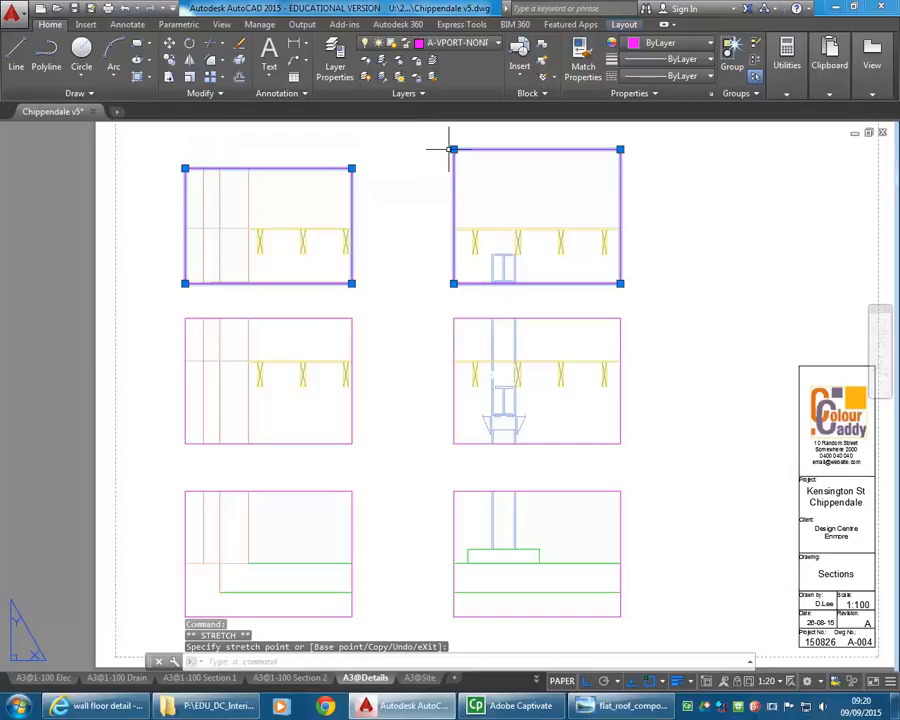
click(453, 149)
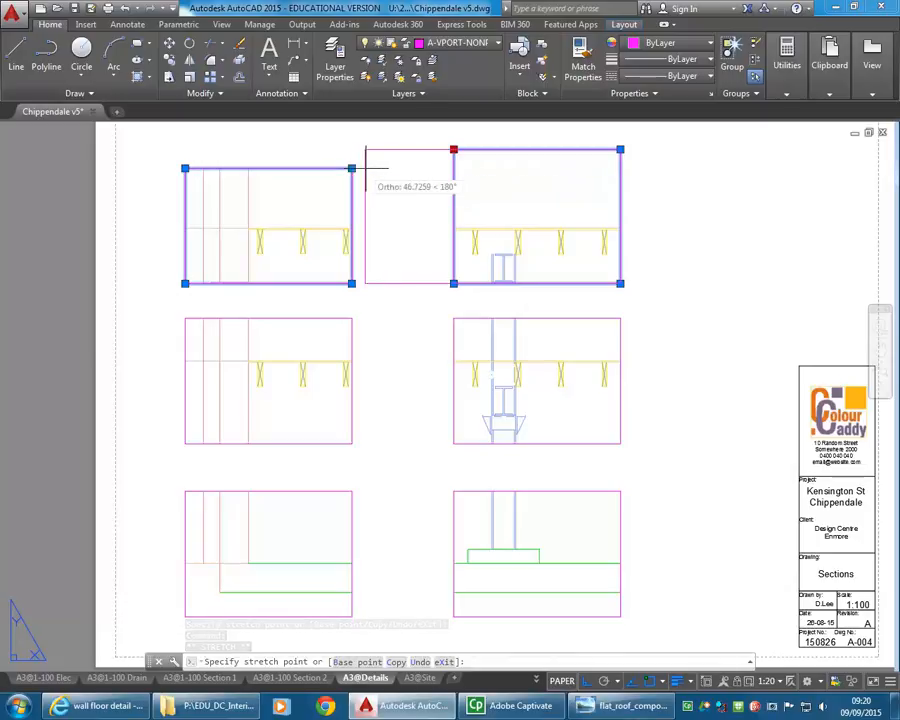
key(Escape)
key(Escape)
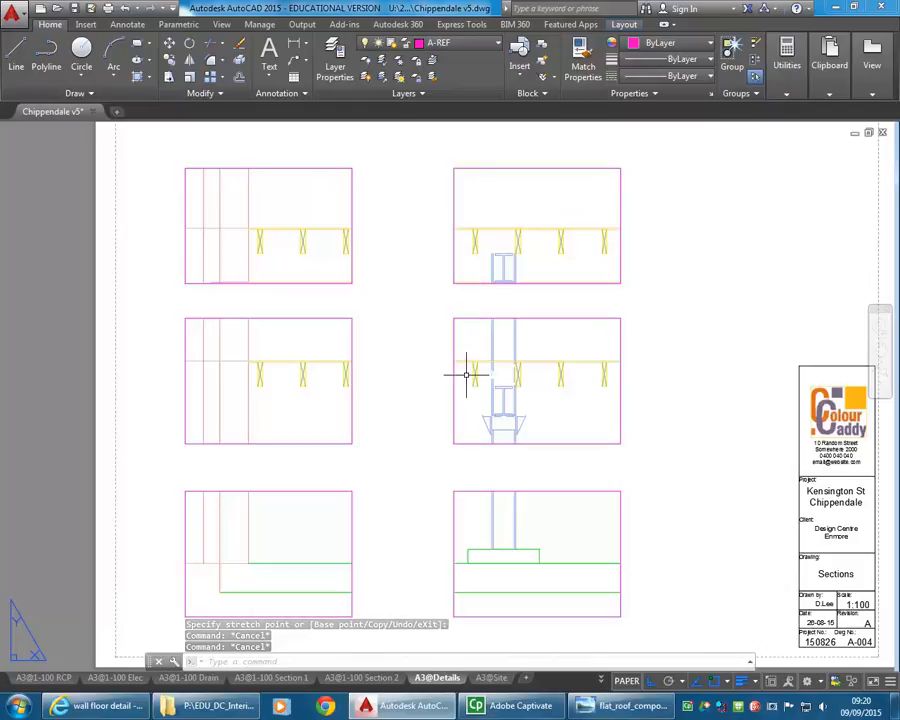
Step: Draw a vertical guide line through all three viewports of the second column, to the right of the steel column
text(l)
key(Return)
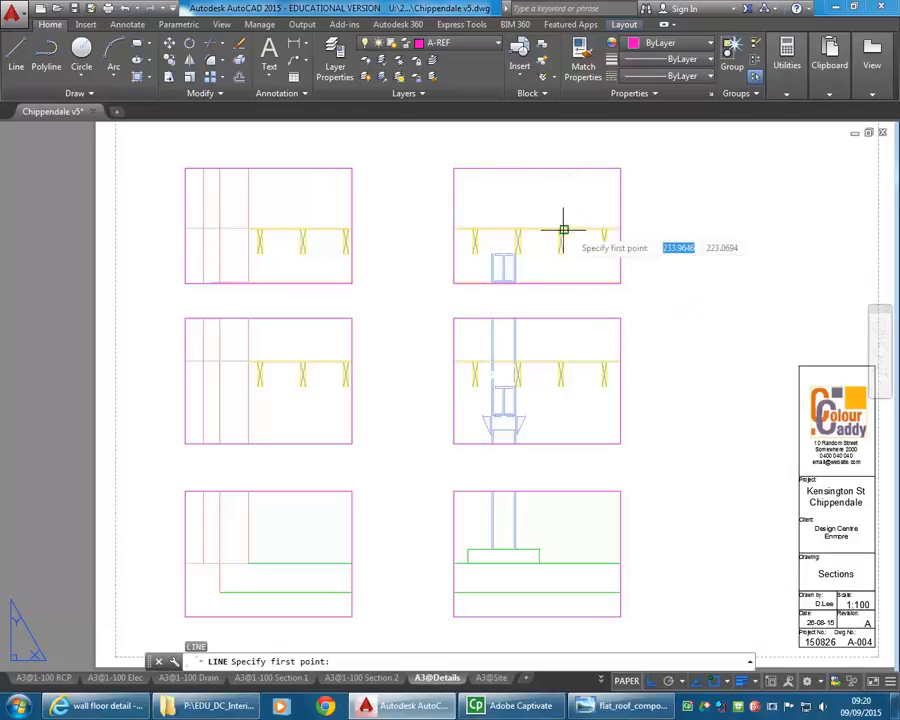
click(564, 626)
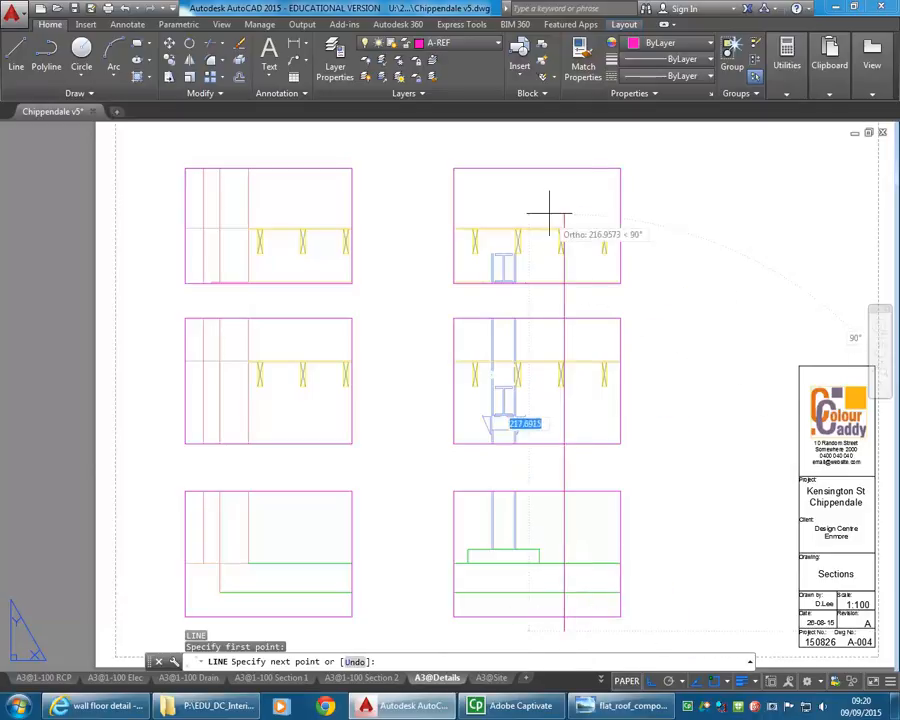
click(572, 143)
key(Return)
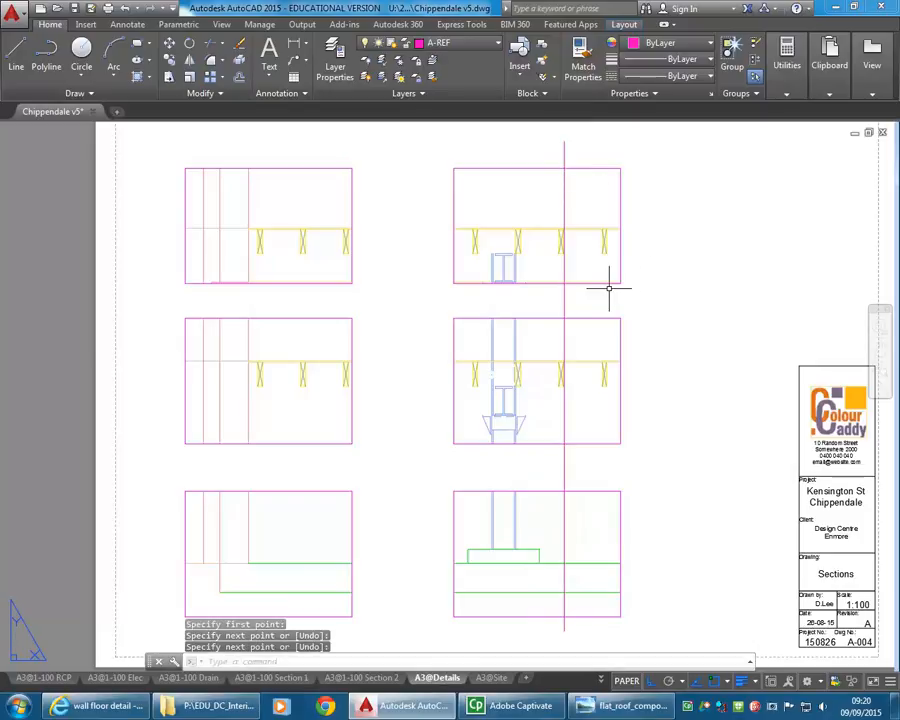
Step: Move the vertical guide line about 5 mm leftward, closer to the steel column
key(Escape)
text(m)
key(Return)
click(562, 300)
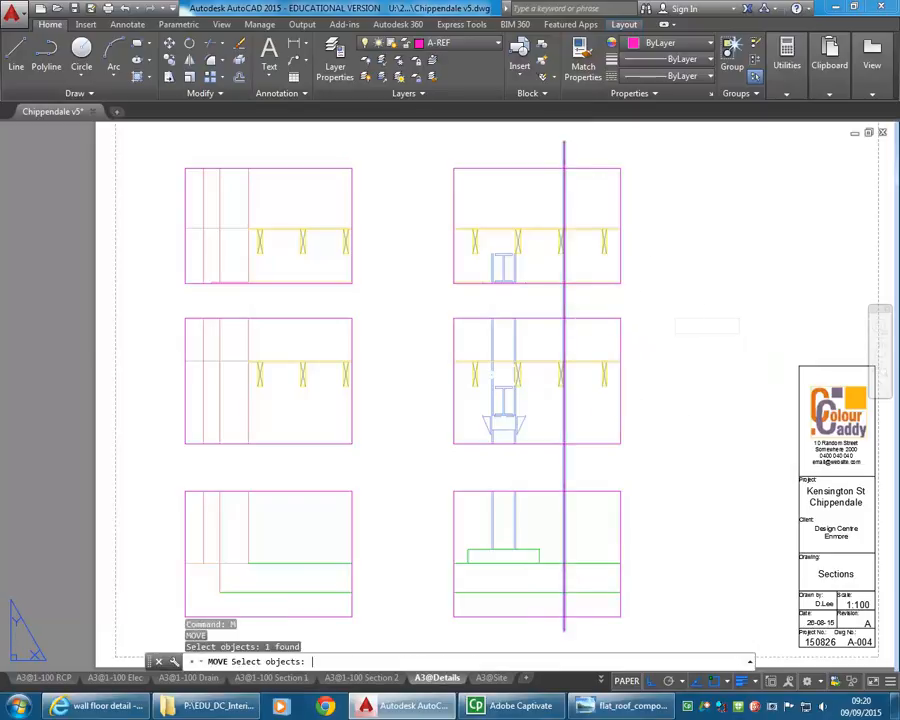
key(Return)
click(694, 295)
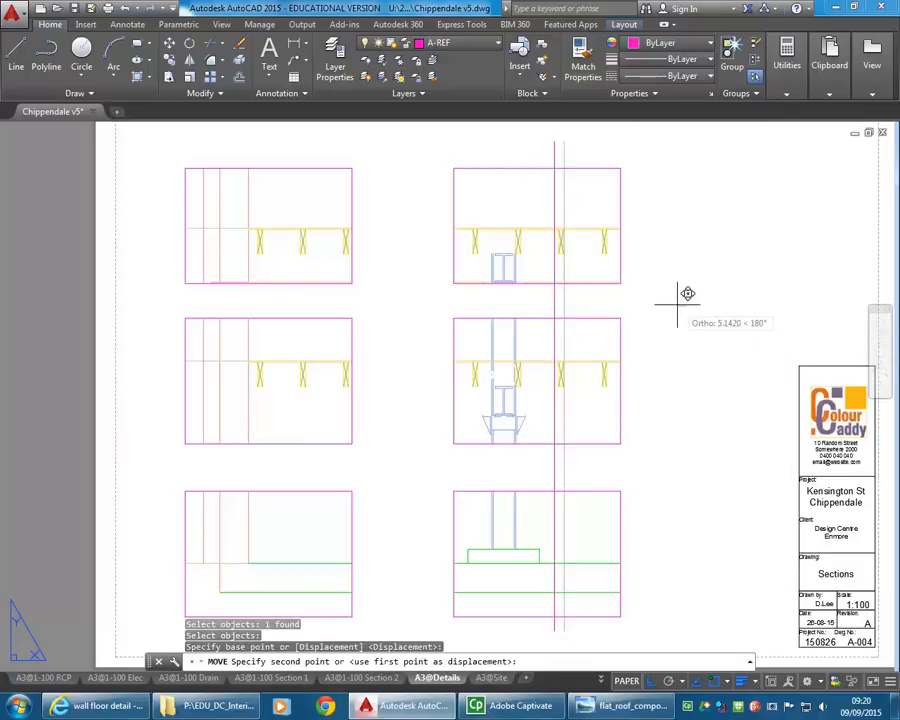
click(688, 293)
Step: Narrow the second column's lowest and middle viewports by stretching their right edges to the vertical guide line
click(634, 531)
click(620, 492)
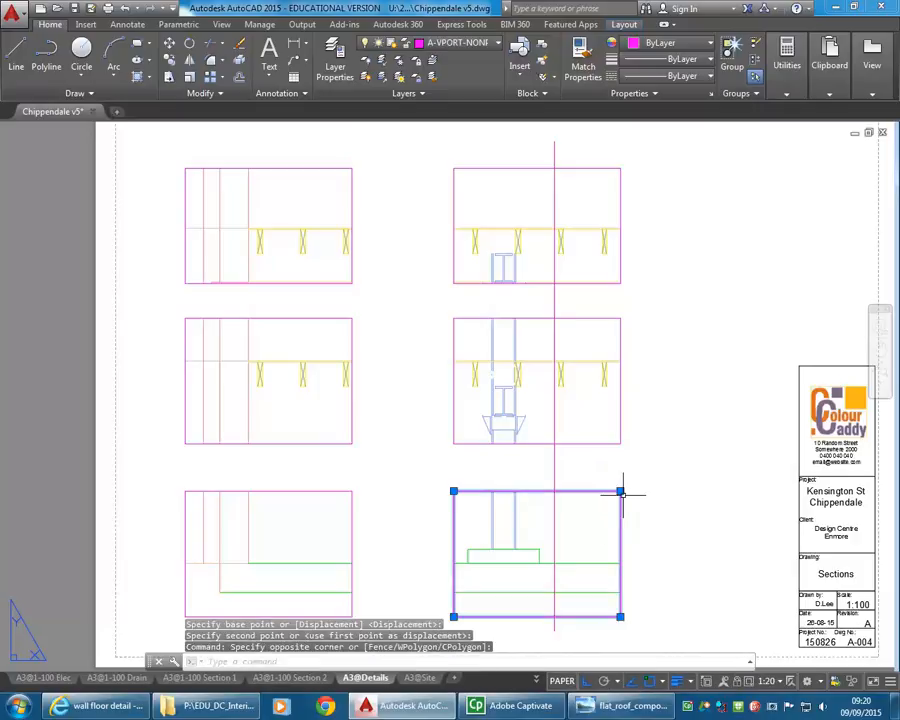
click(620, 491)
click(555, 491)
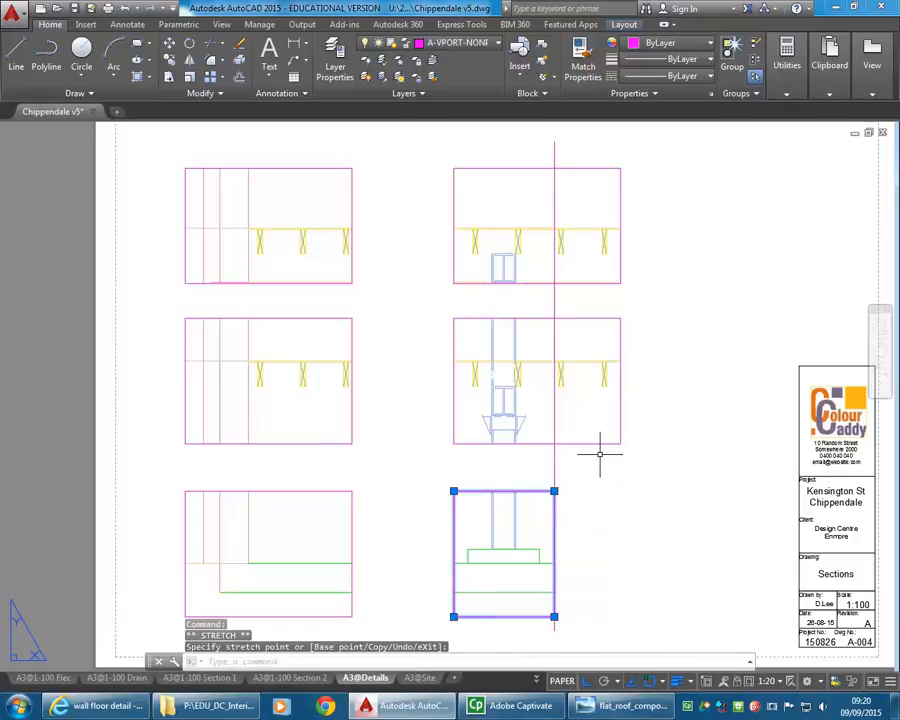
click(588, 441)
click(572, 449)
click(620, 443)
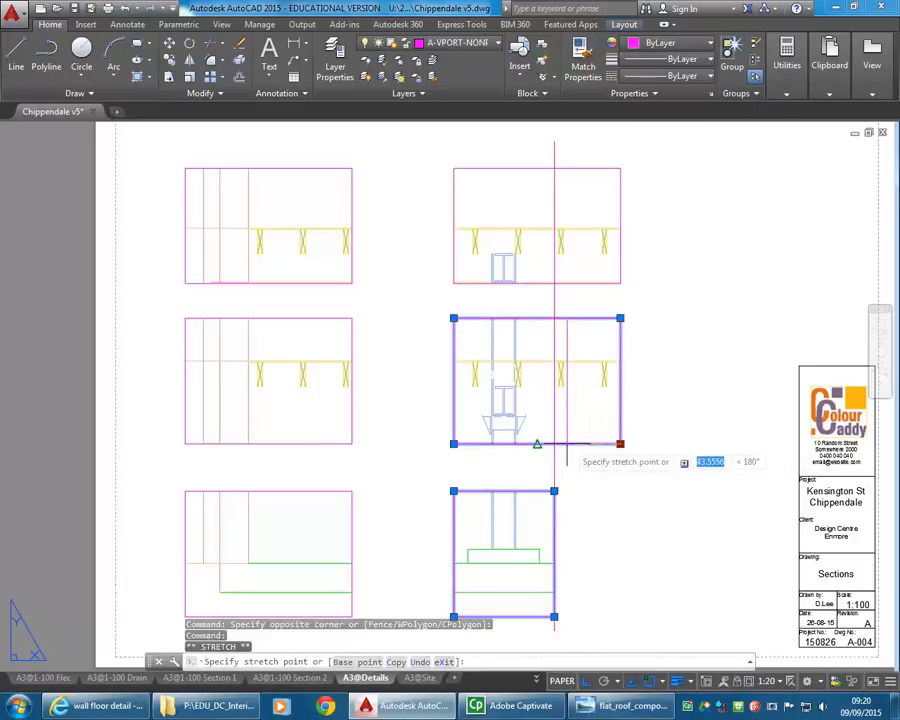
click(554, 443)
Step: Narrow the second column's uppermost viewport to the vertical guide line and erase the guide line
click(595, 284)
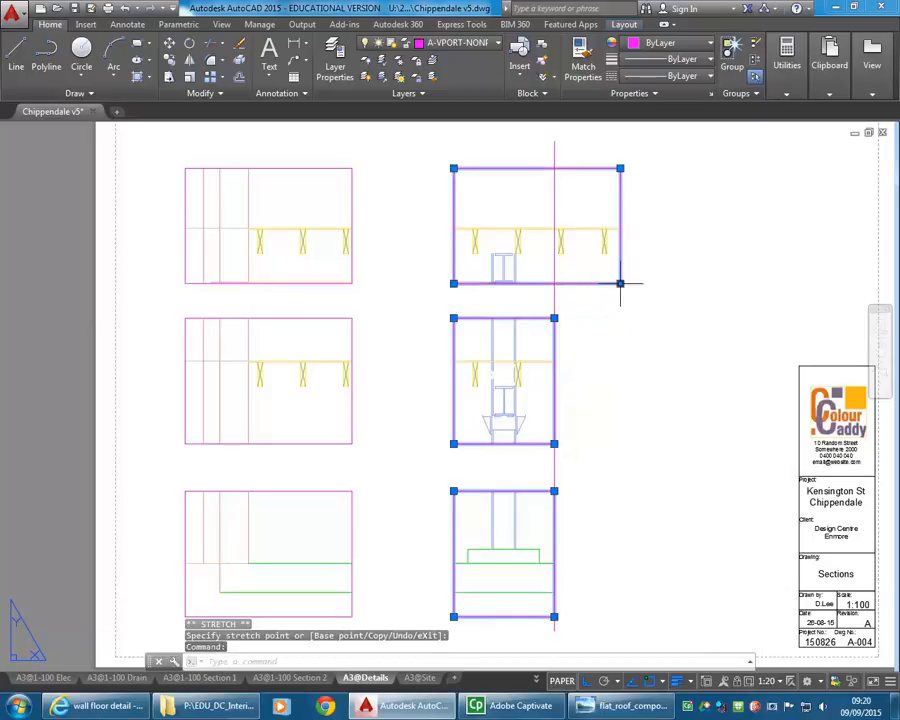
click(620, 284)
click(554, 284)
key(Escape)
key(Escape)
click(554, 293)
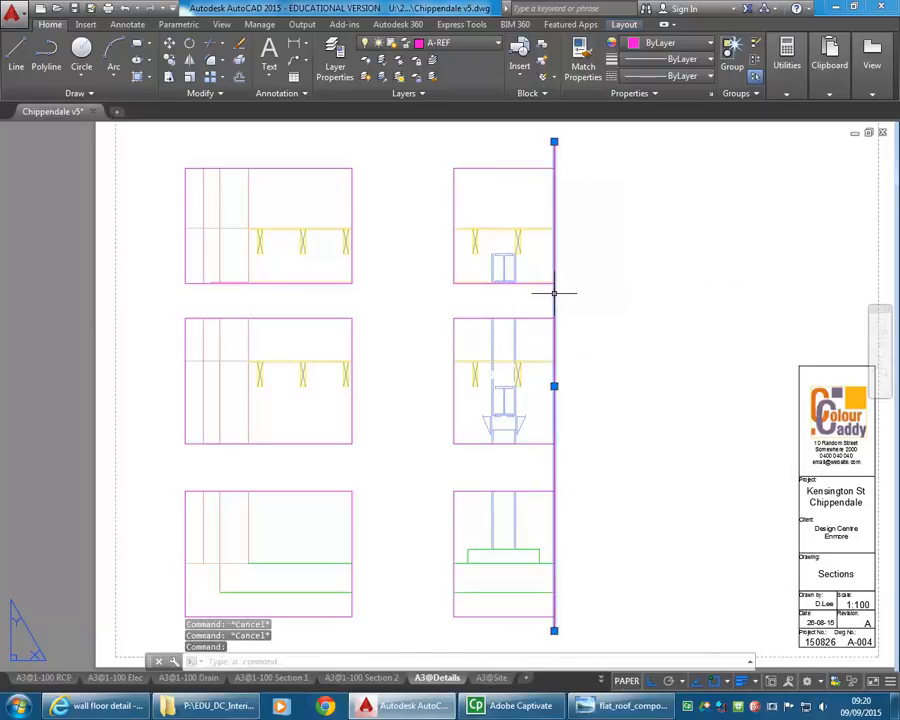
key(Delete)
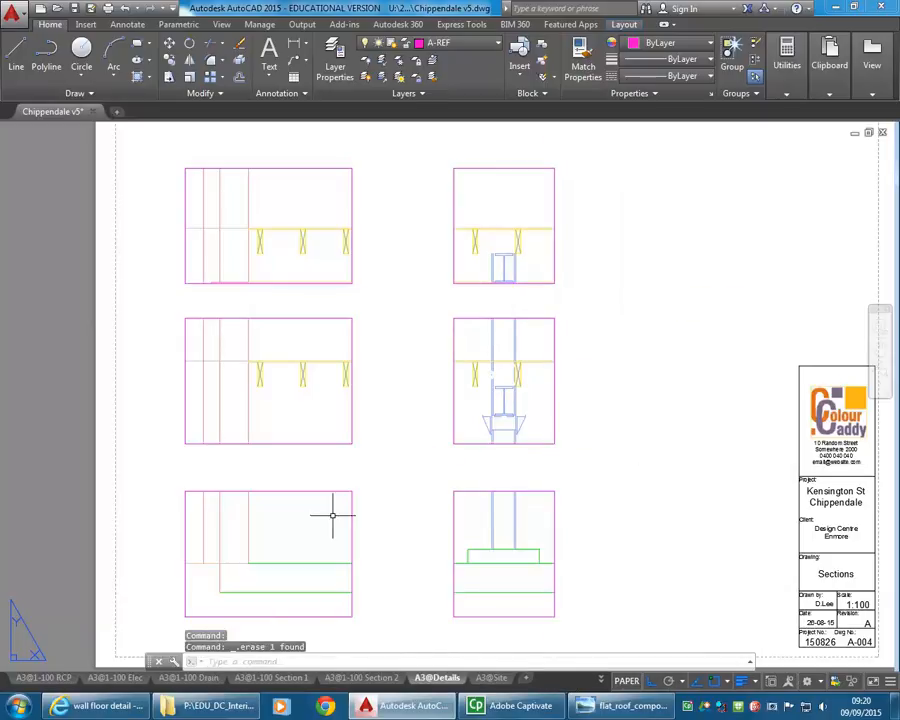
Step: Move the three steel column viewports horizontally rightward together, widening the gap to the wall viewports
text(m)
key(Return)
click(582, 259)
click(401, 566)
key(Return)
click(415, 457)
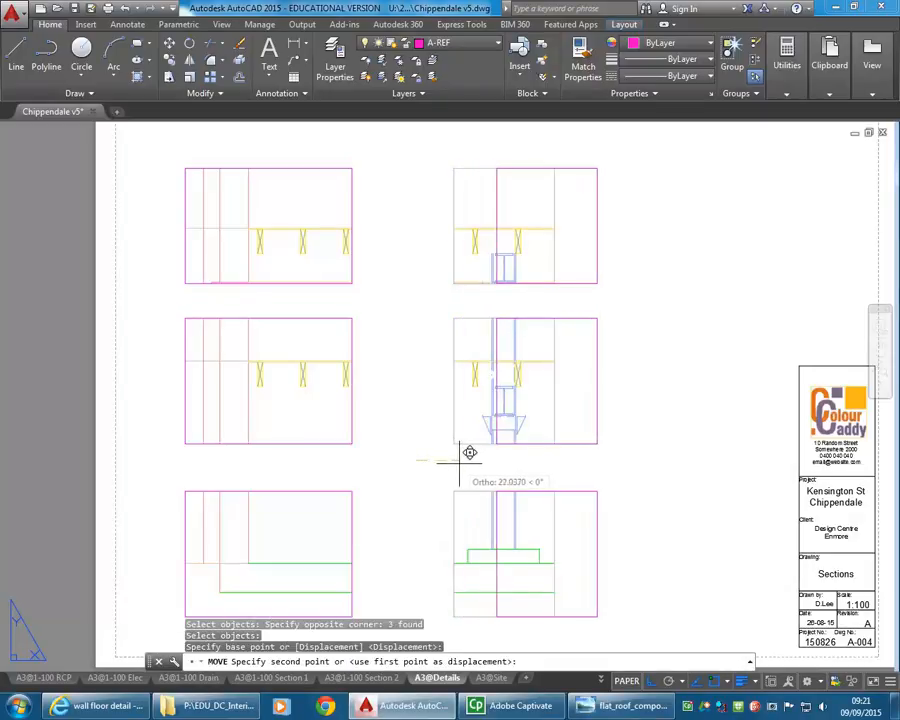
click(463, 462)
middle_drag(440, 445, 452, 445)
Step: Move the three wall viewports of the first column together a short distance horizontally rightward
text(m)
key(Return)
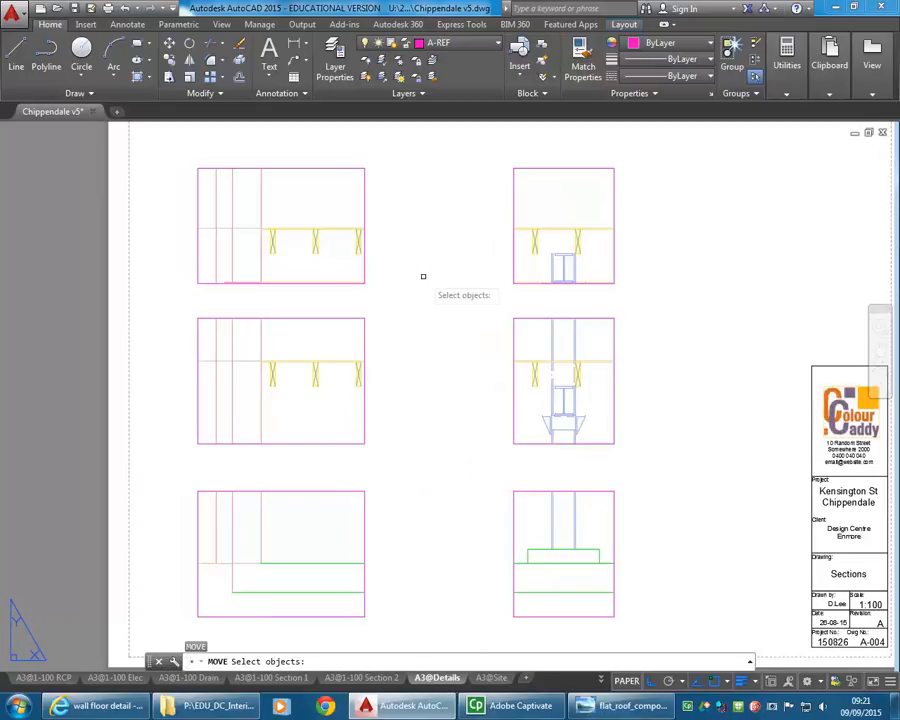
click(421, 270)
click(284, 550)
key(Return)
click(406, 462)
click(436, 458)
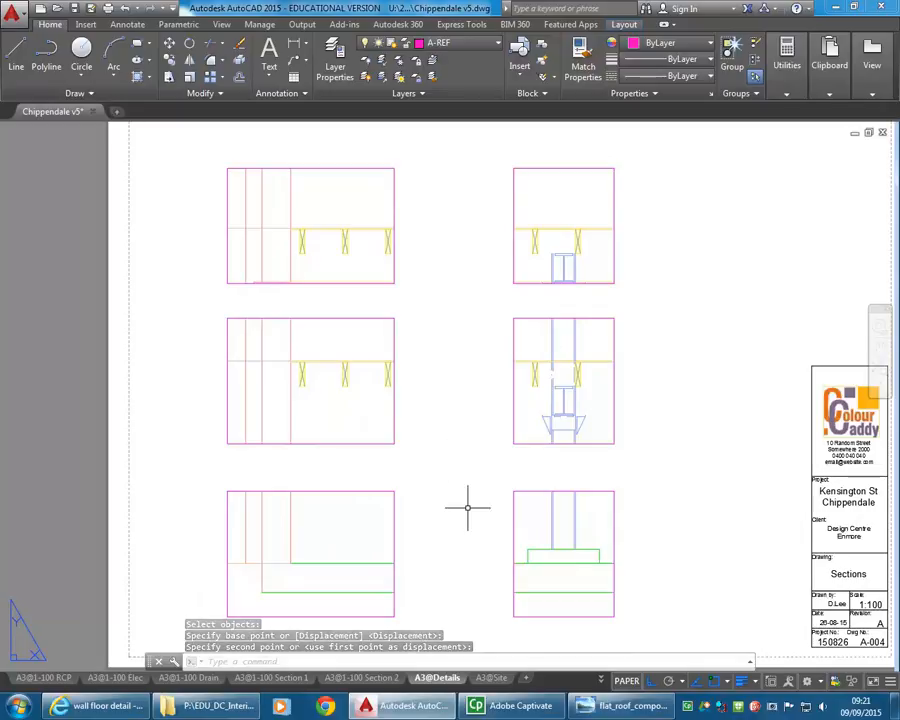
Step: Stretch the lower edges of both lowest viewports downward to the same level, giving more room below the slab
middle_drag(468, 505, 476, 467)
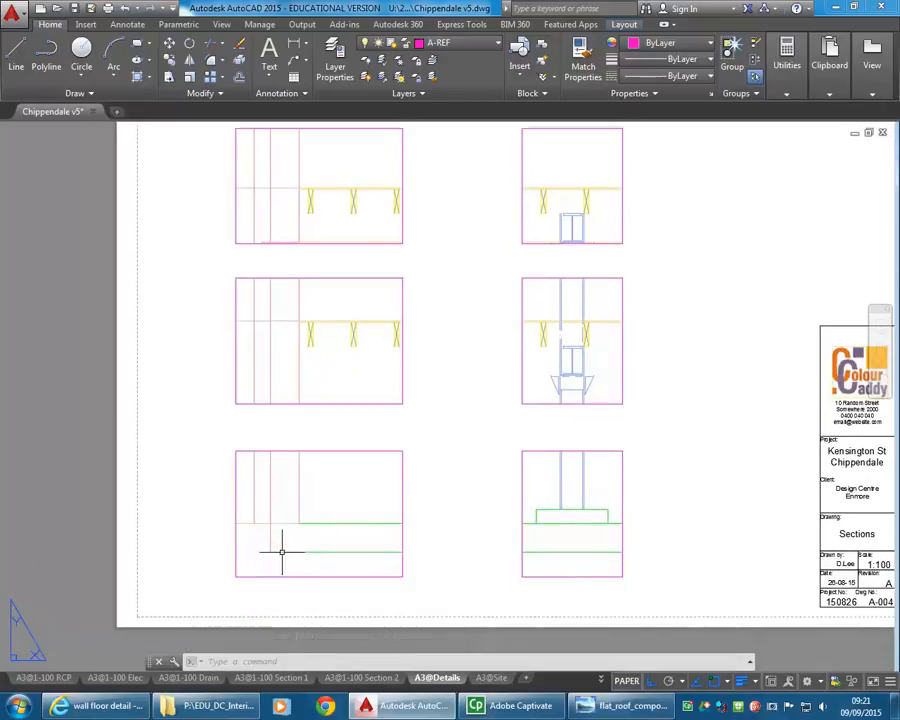
click(238, 577)
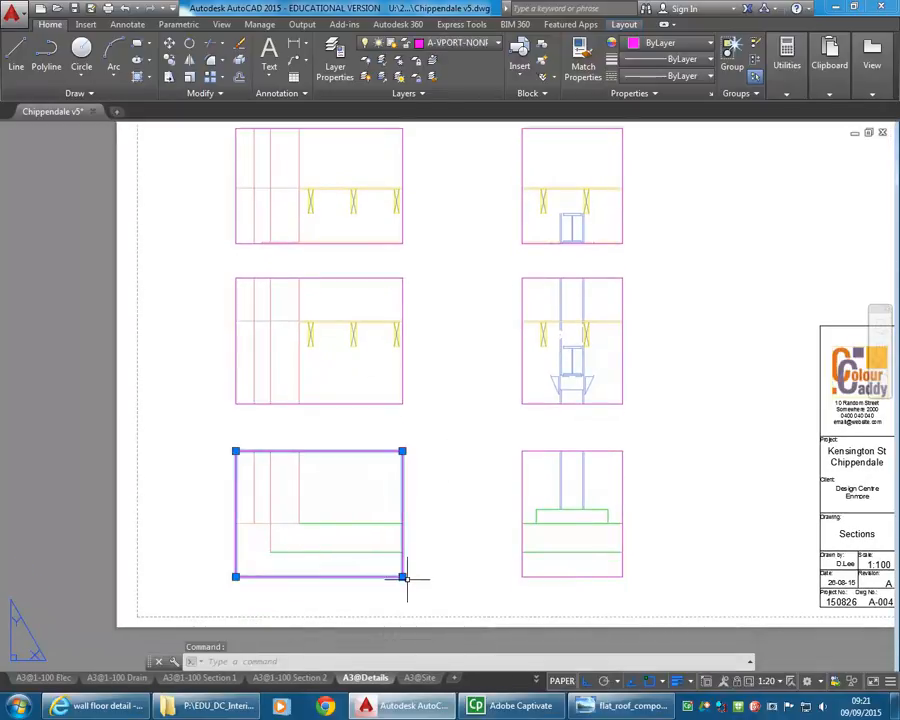
click(402, 577)
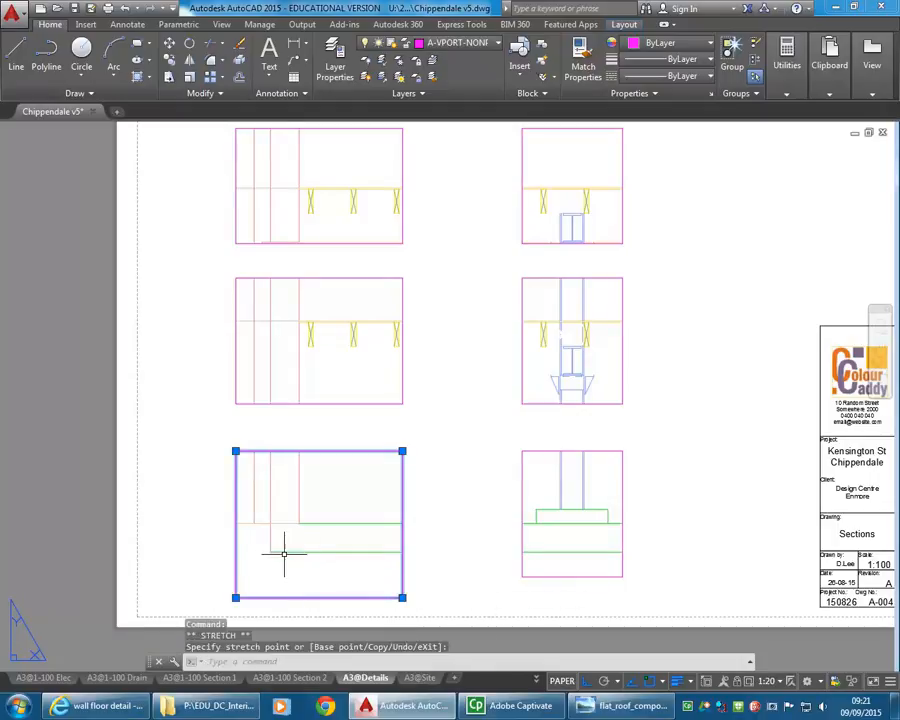
click(528, 576)
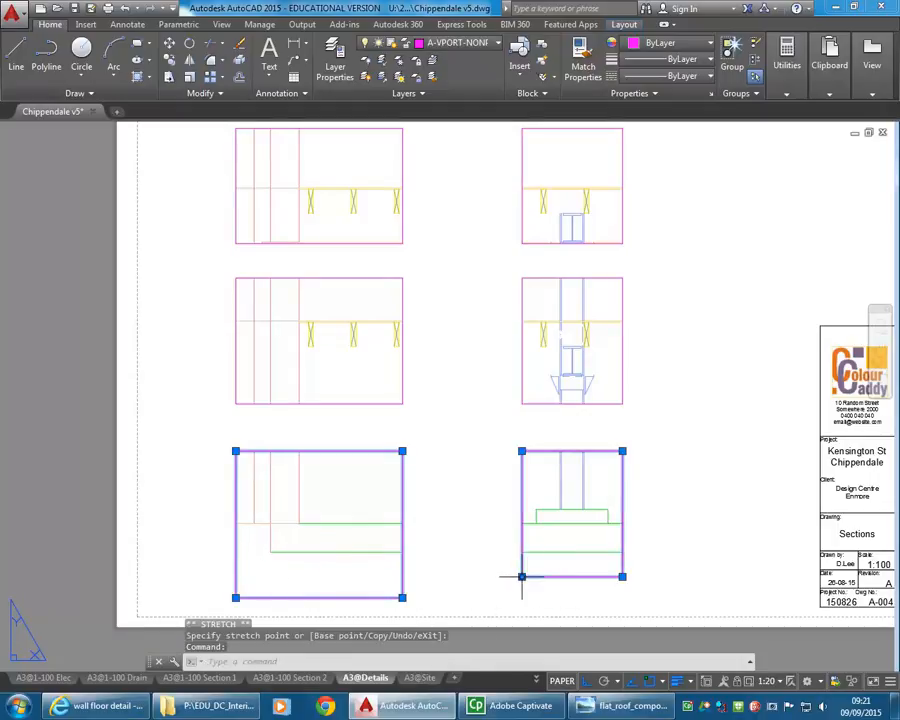
click(522, 576)
click(510, 598)
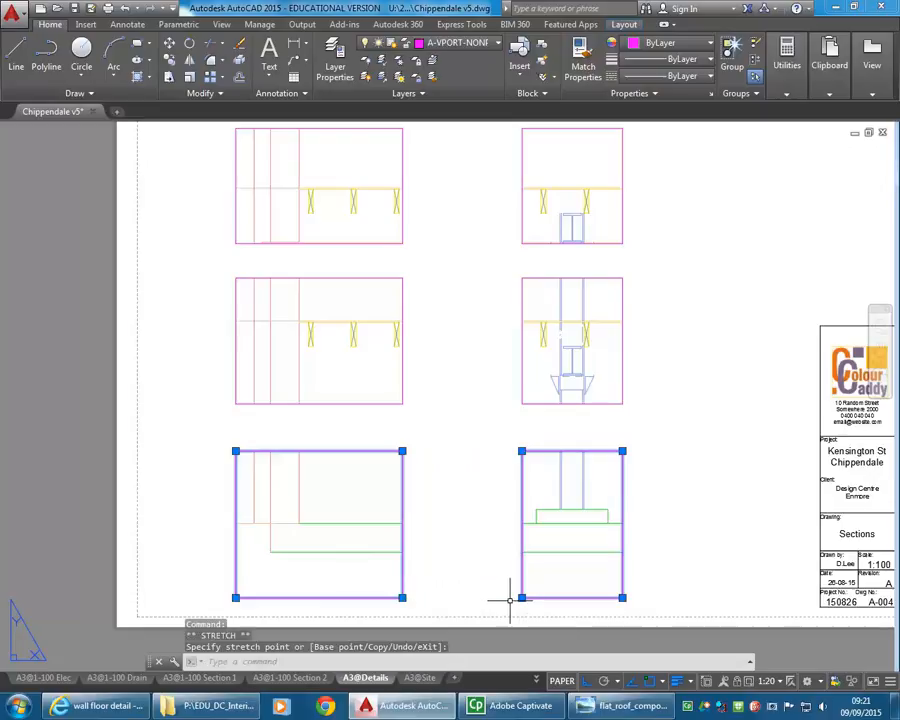
key(Escape)
key(Escape)
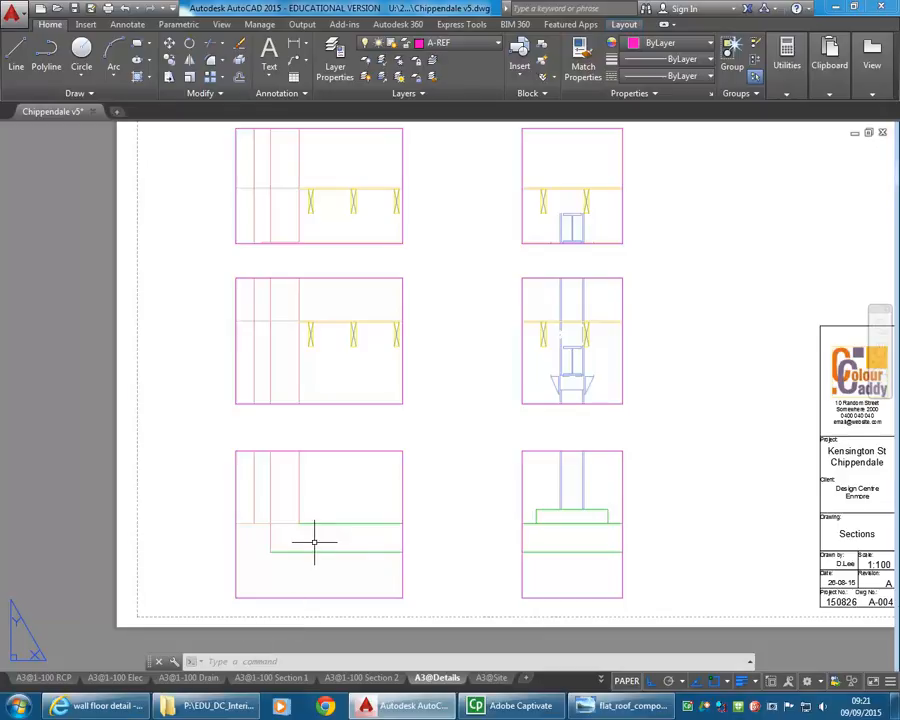
Step: Preview the plot of the A3@Details layout and examine the junction details up close
middle_drag(455, 430, 424, 454)
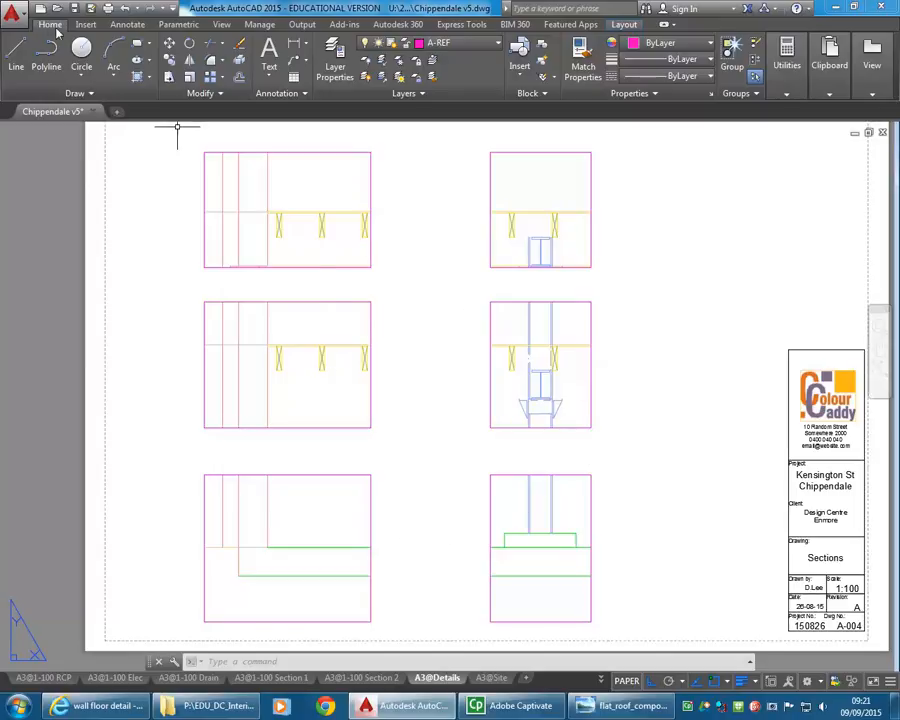
click(14, 8)
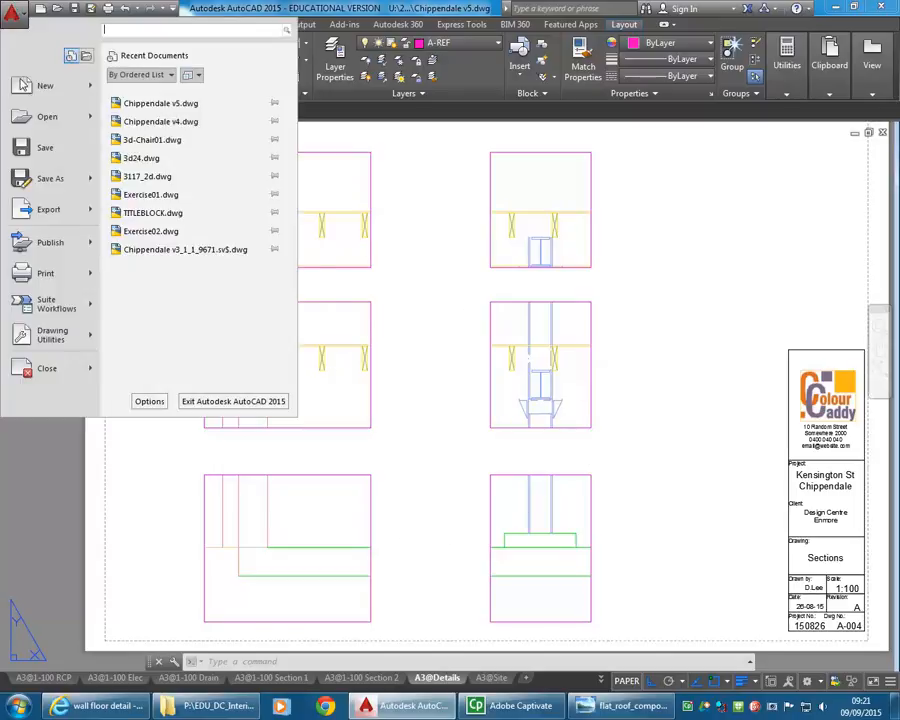
click(36, 268)
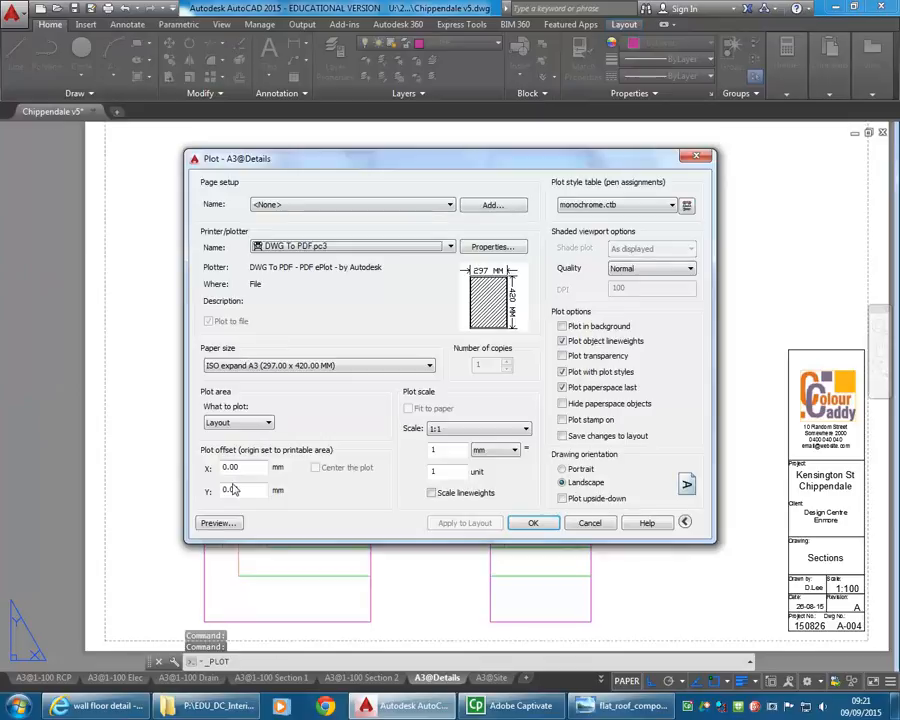
click(218, 524)
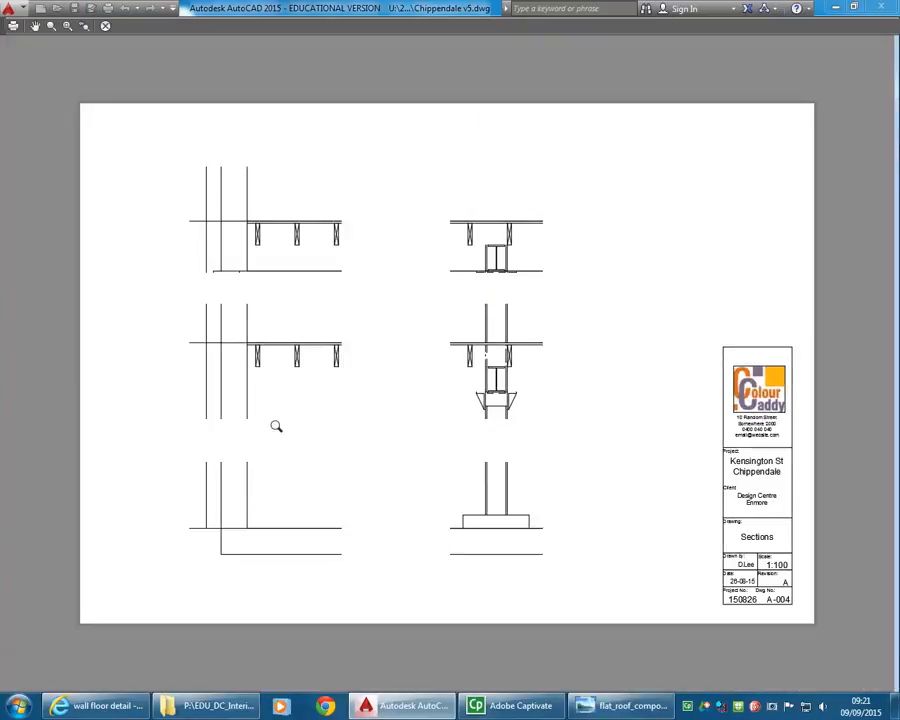
scroll(348, 471, up, 2)
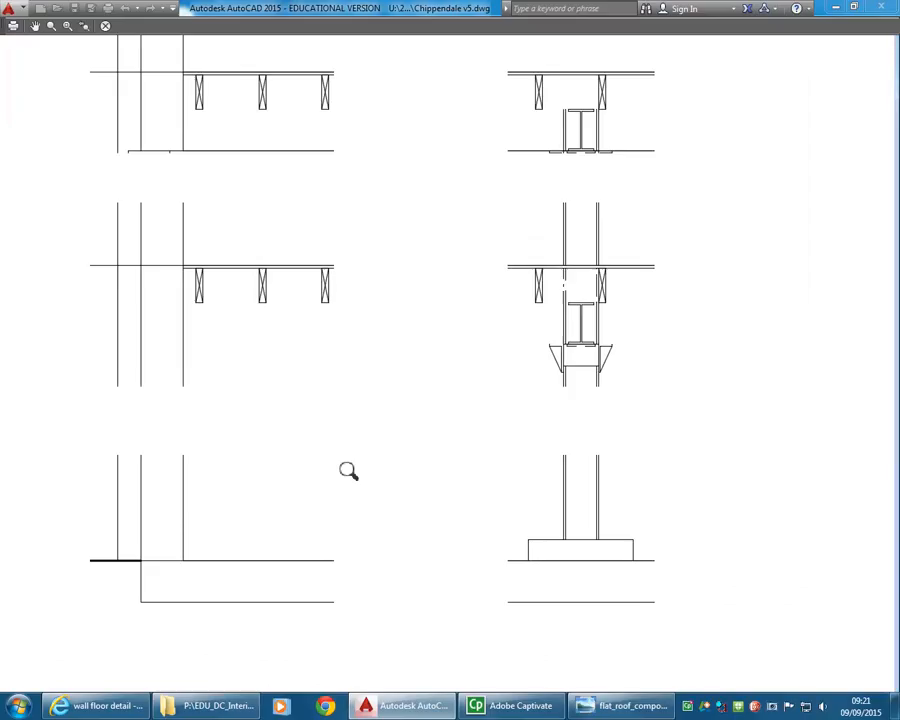
Step: Examine the steel column junctions and overall sheet in the plot preview and return to the layout
scroll(547, 270, up, 4)
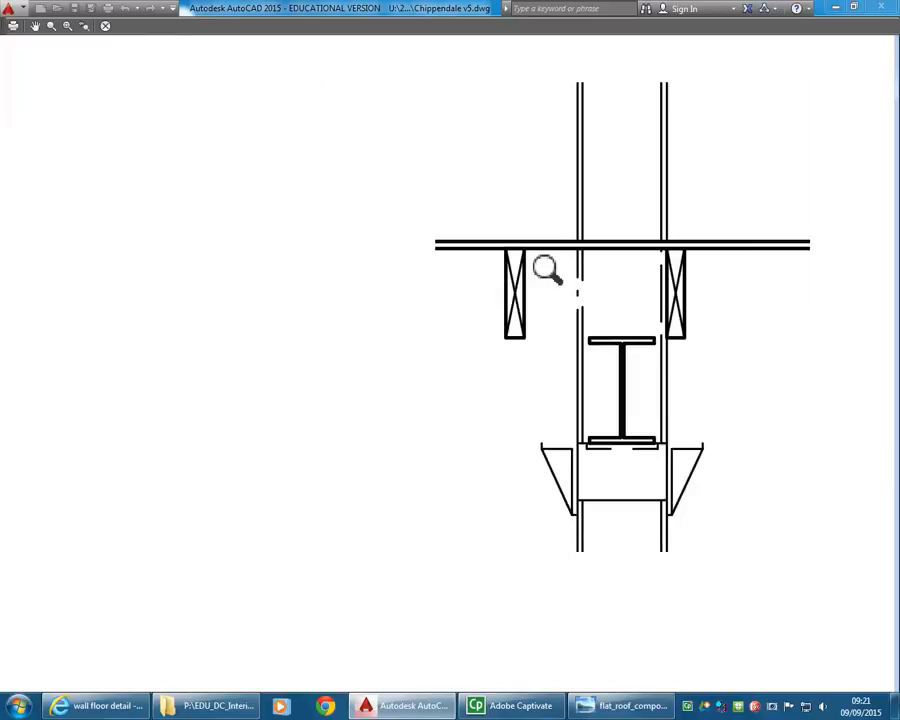
scroll(540, 272, down, 6)
scroll(525, 277, up, 2)
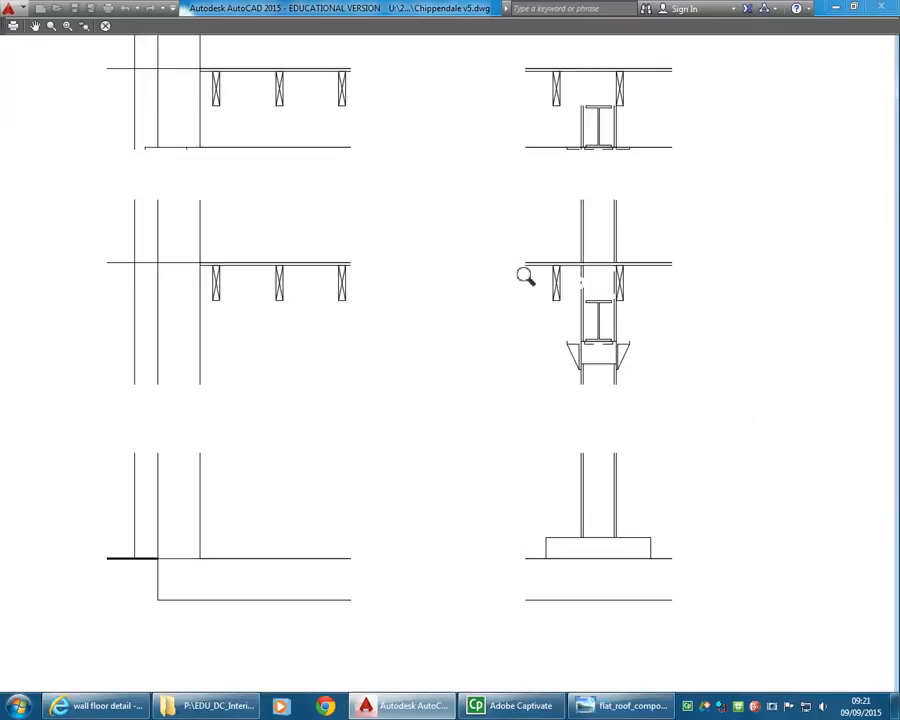
scroll(496, 288, down, 2)
right_click(524, 244)
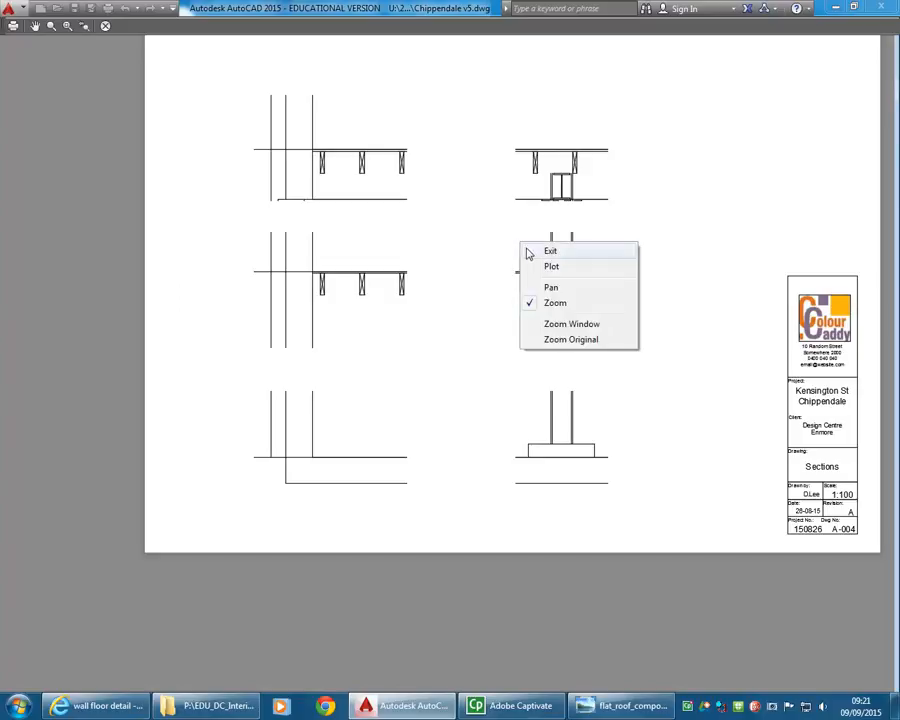
click(538, 251)
click(545, 527)
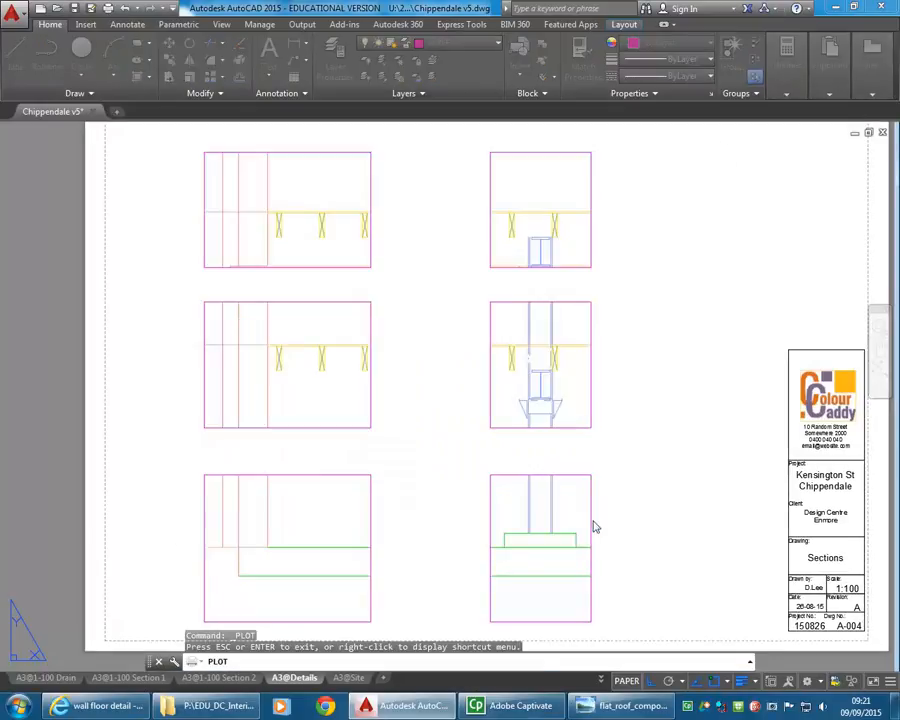
Step: Thaw the A-STRUCT-JOIST layer in the middle steel column viewport only and return to paper space
scroll(536, 222, up, 5)
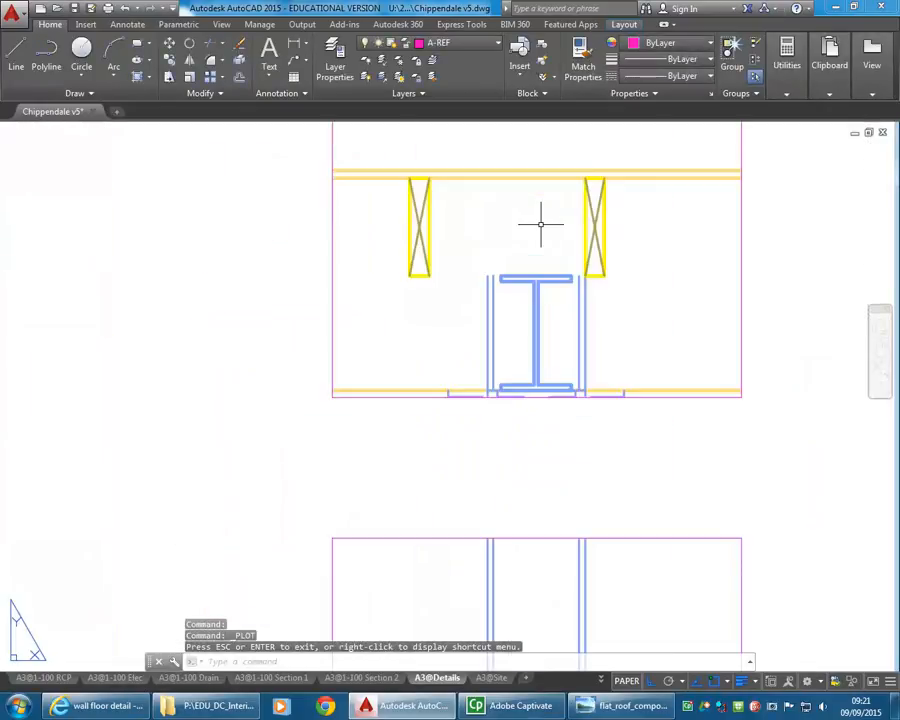
scroll(540, 224, down, 6)
scroll(514, 367, up, 4)
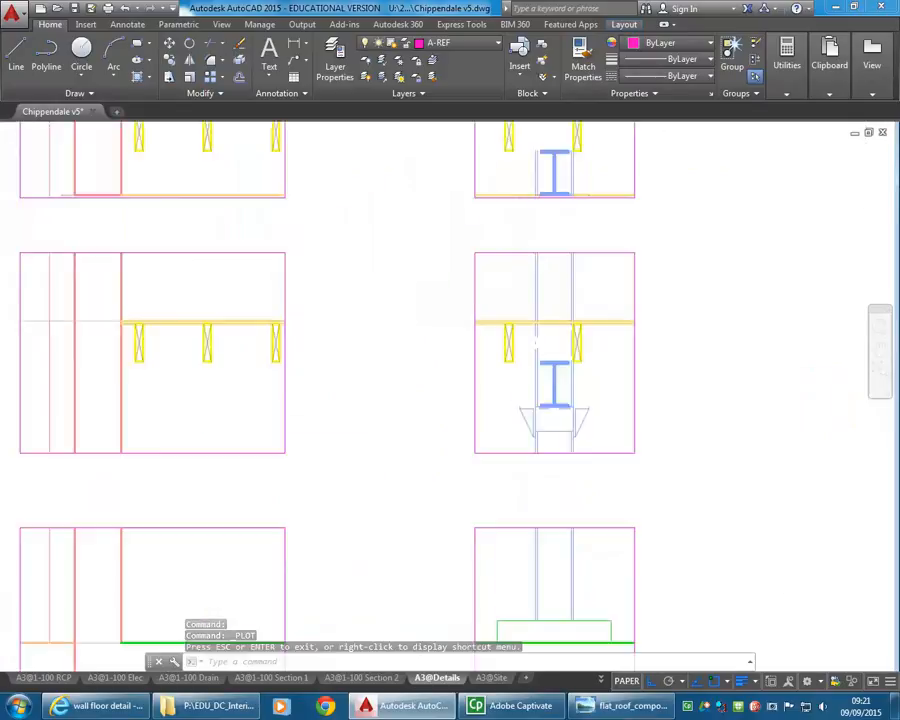
double_click(519, 377)
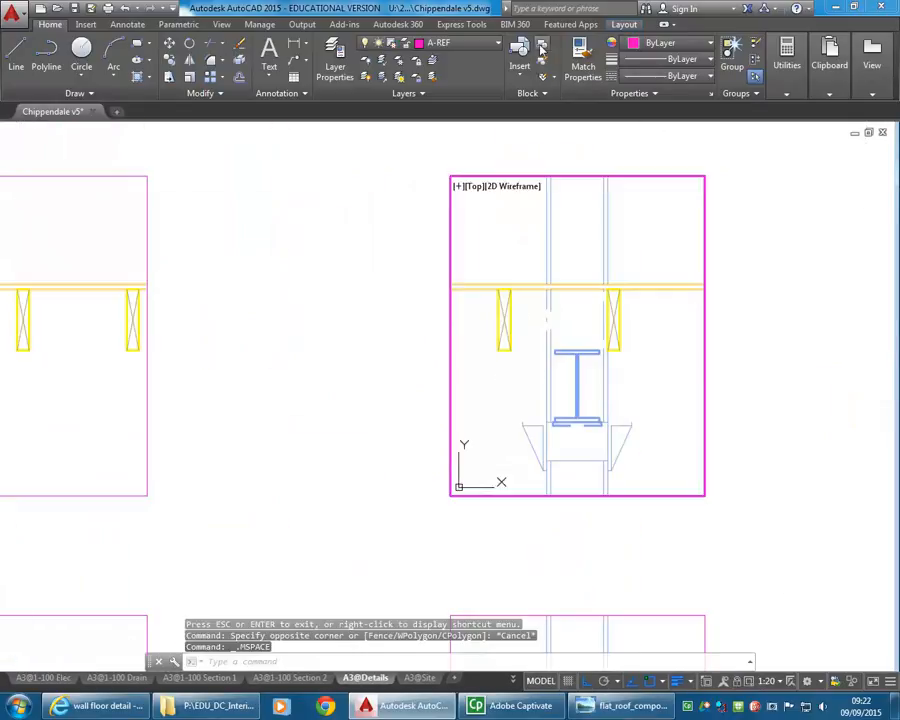
click(462, 43)
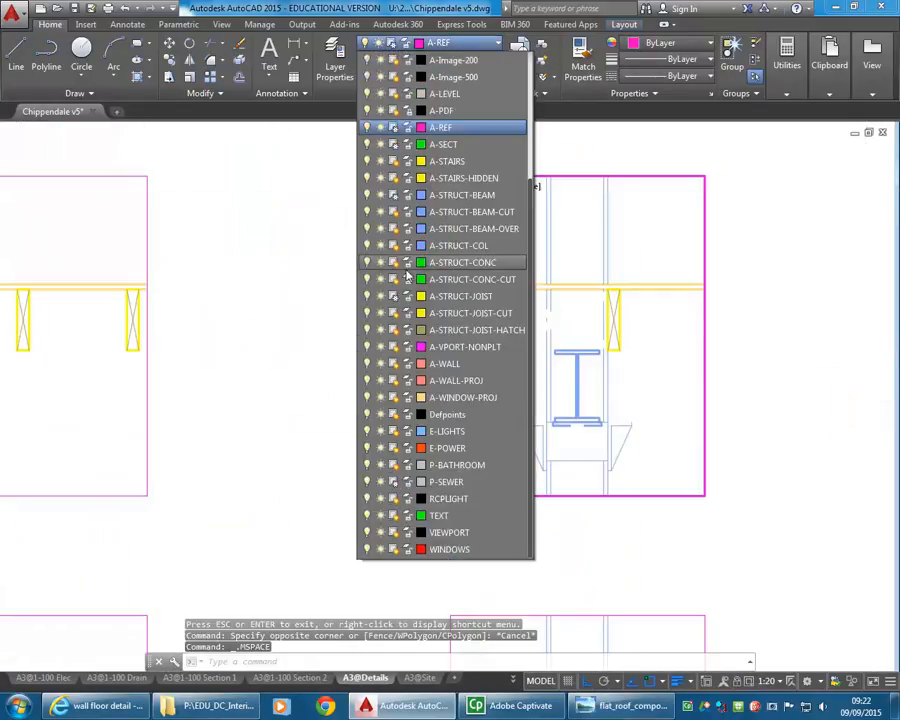
scroll(381, 225, up, 3)
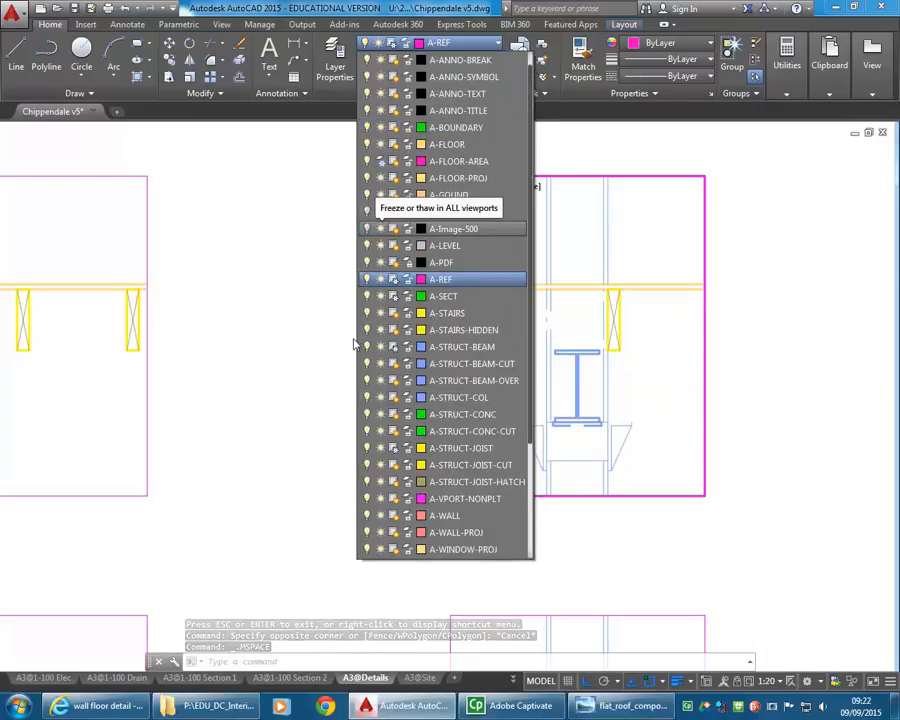
scroll(378, 172, up, 1)
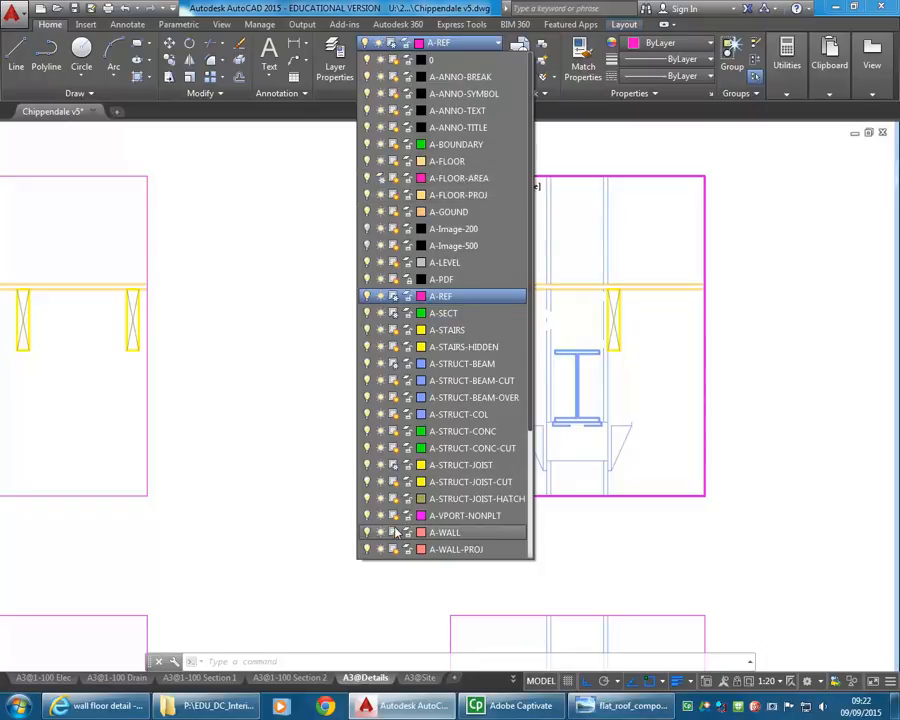
scroll(397, 372, down, 4)
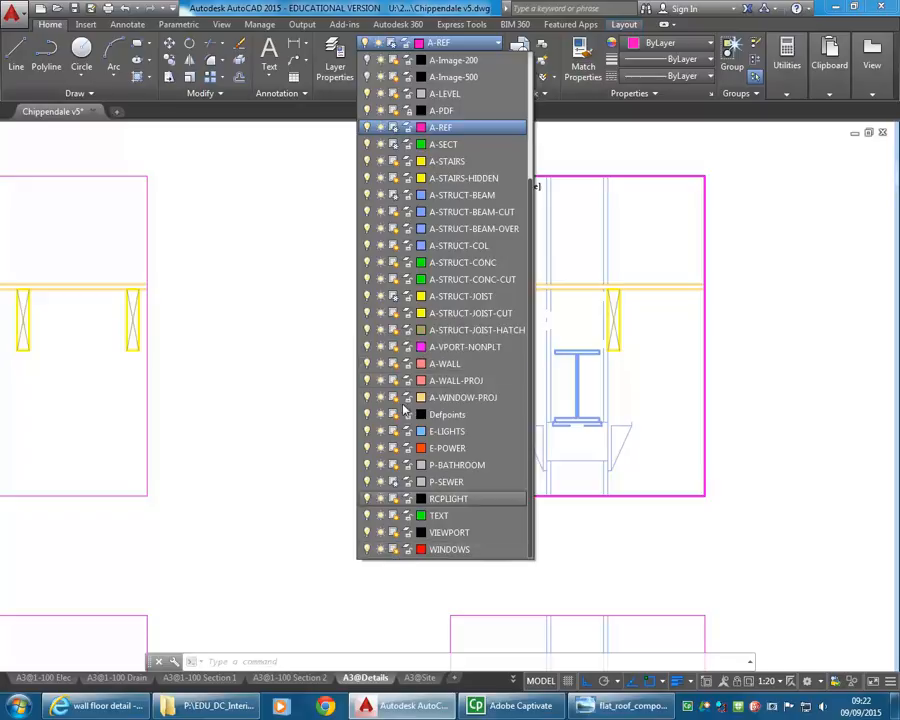
click(395, 297)
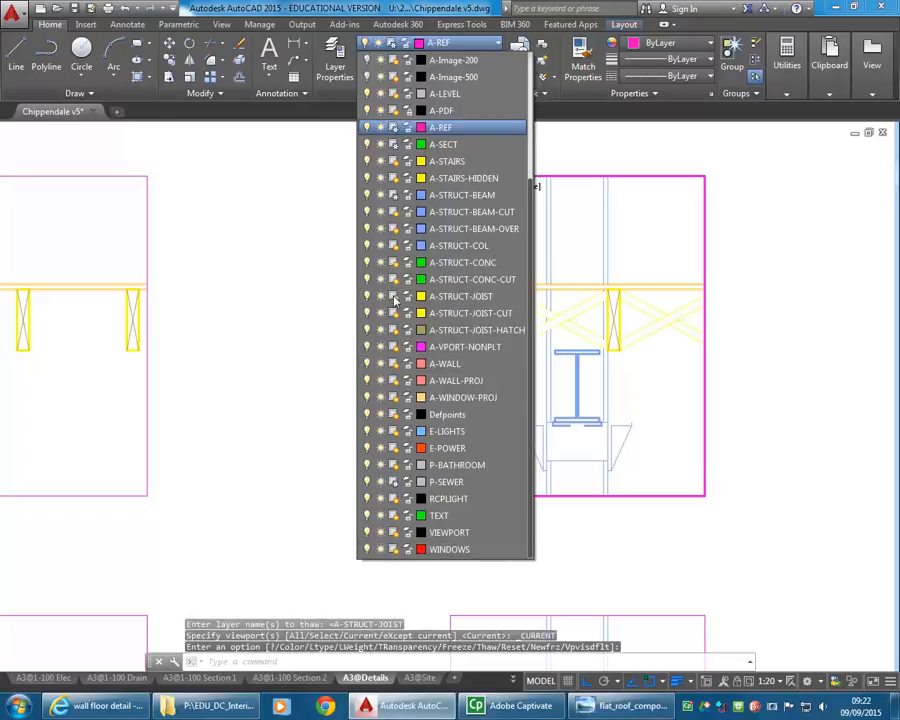
click(660, 385)
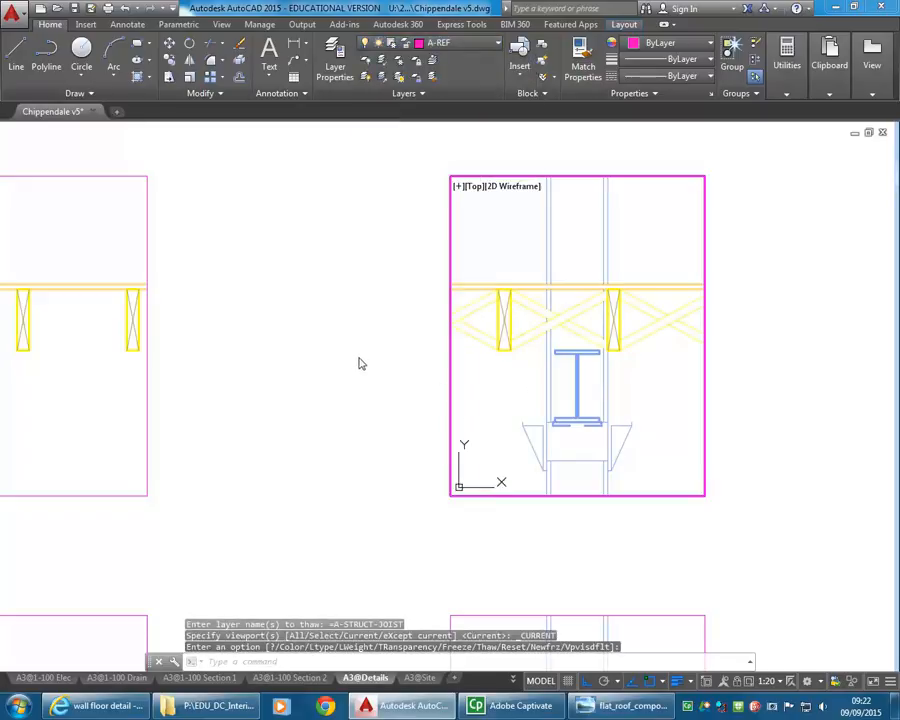
double_click(370, 392)
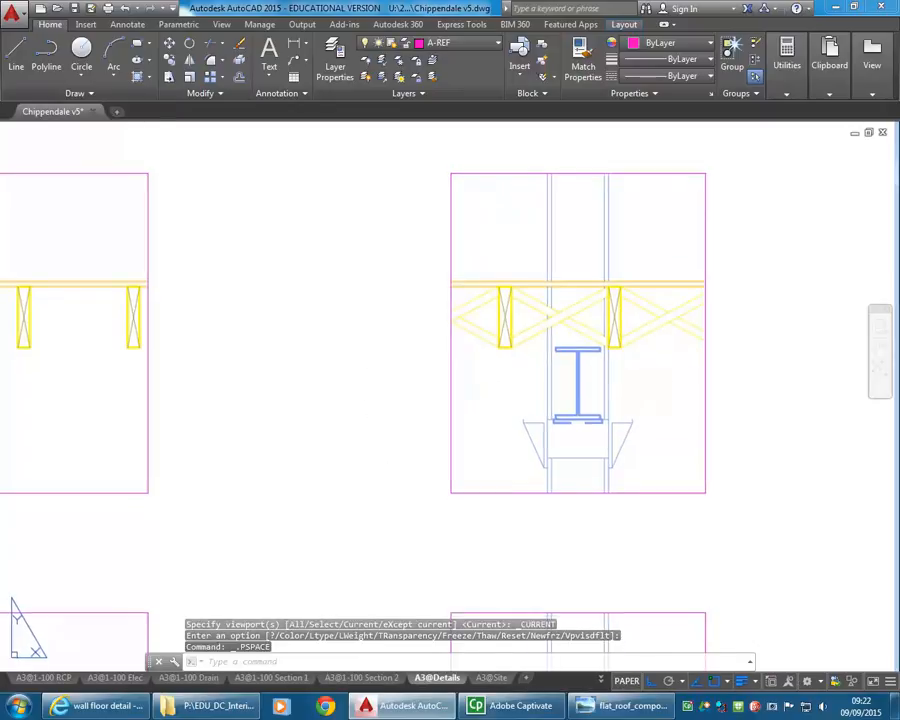
Step: Thaw the A-STRUCT-JOIST layer in the uppermost steel column viewport only
scroll(380, 291, down, 5)
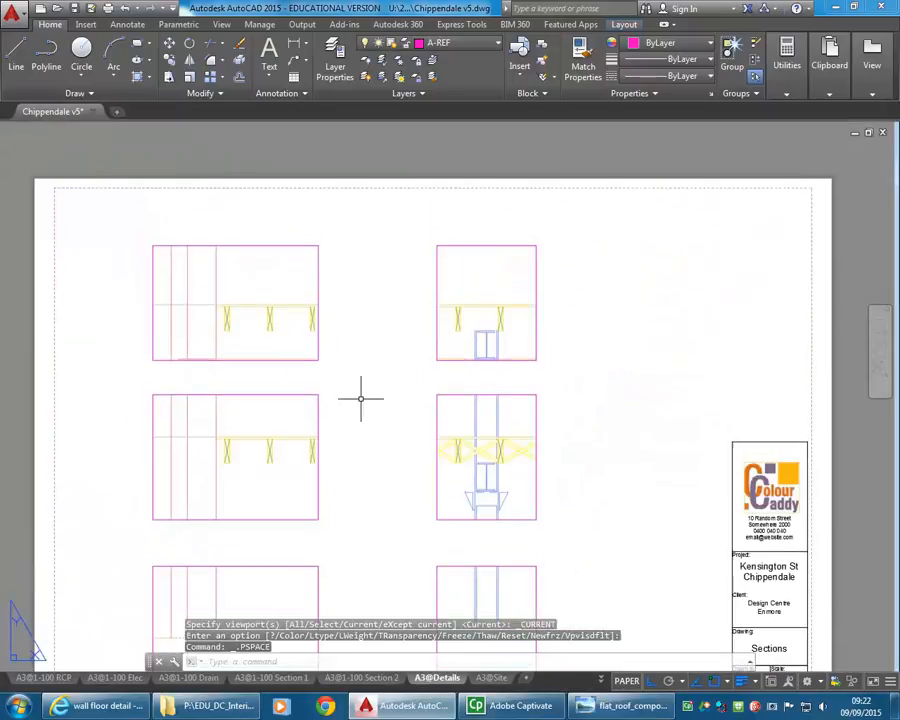
scroll(362, 376, up, 4)
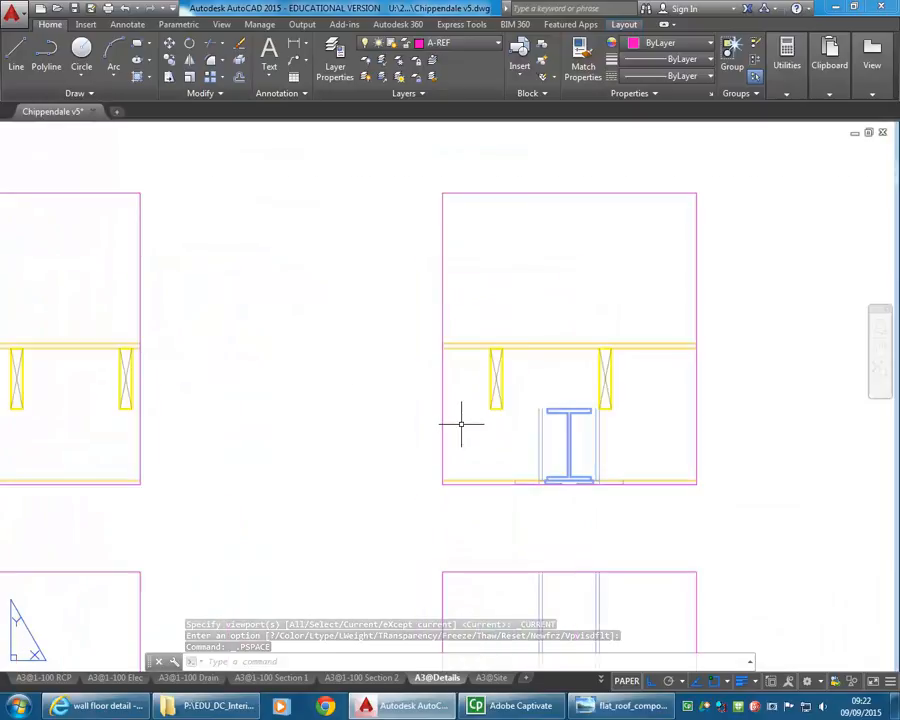
click(480, 433)
double_click(480, 433)
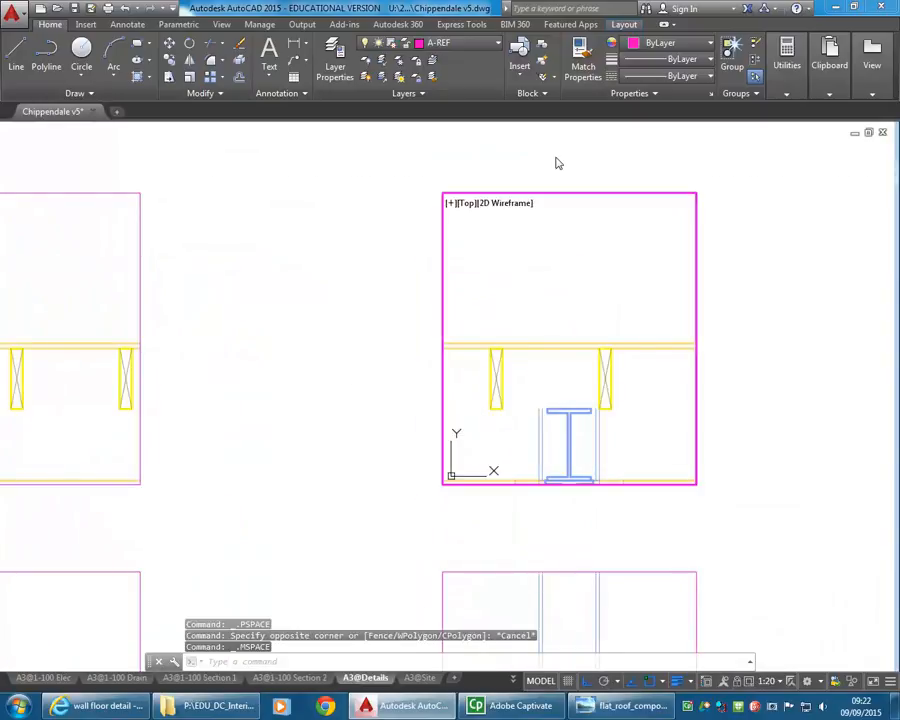
click(460, 43)
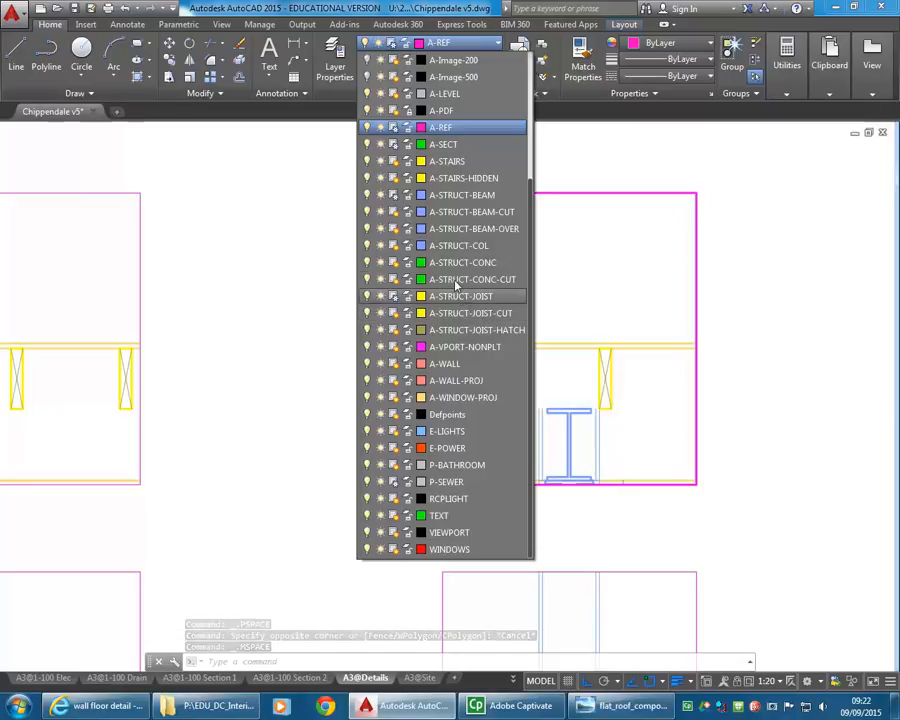
click(393, 296)
click(675, 456)
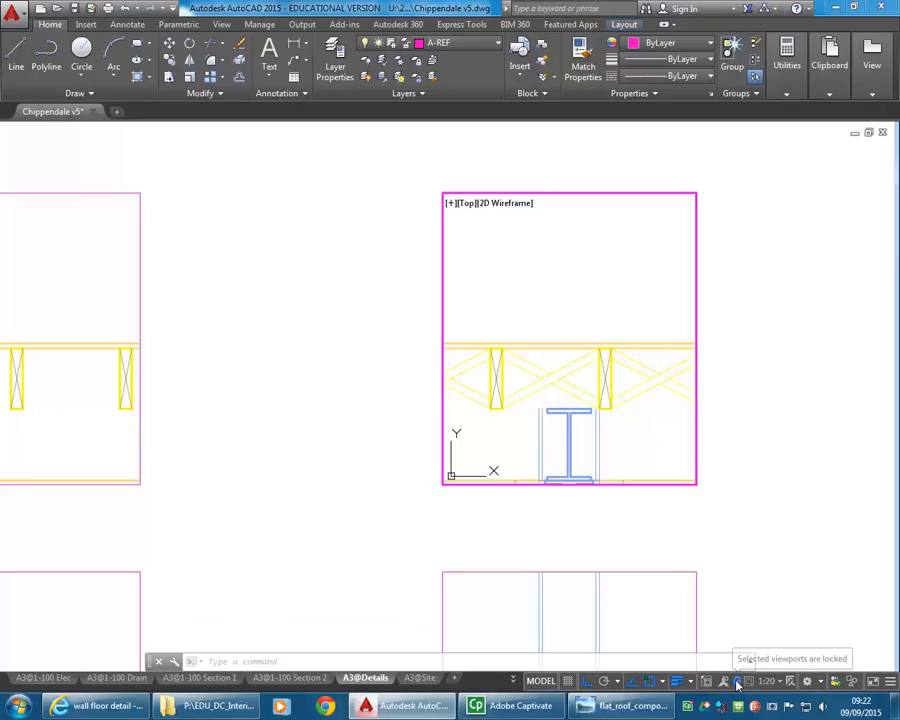
Step: Undo the stray pan inside the middle steel column viewport and lock that viewport's view
click(464, 588)
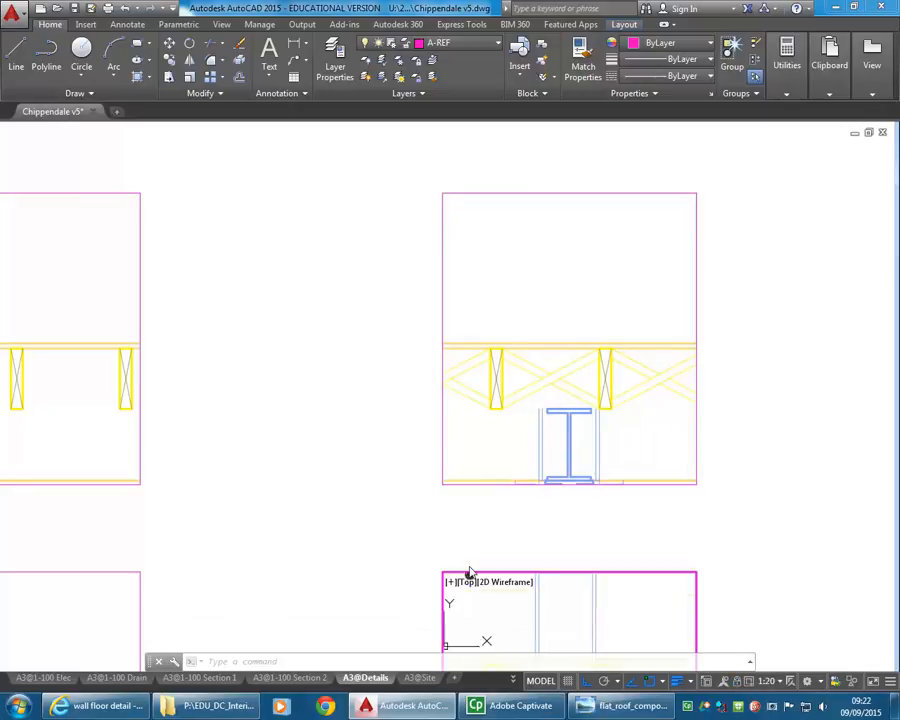
middle_drag(489, 362, 486, 388)
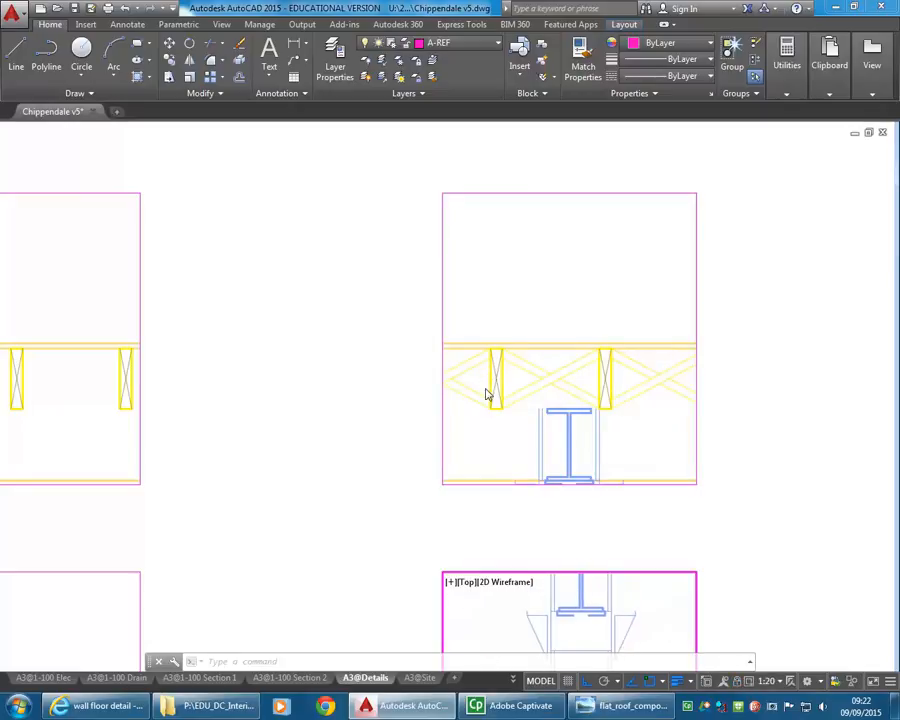
click(125, 9)
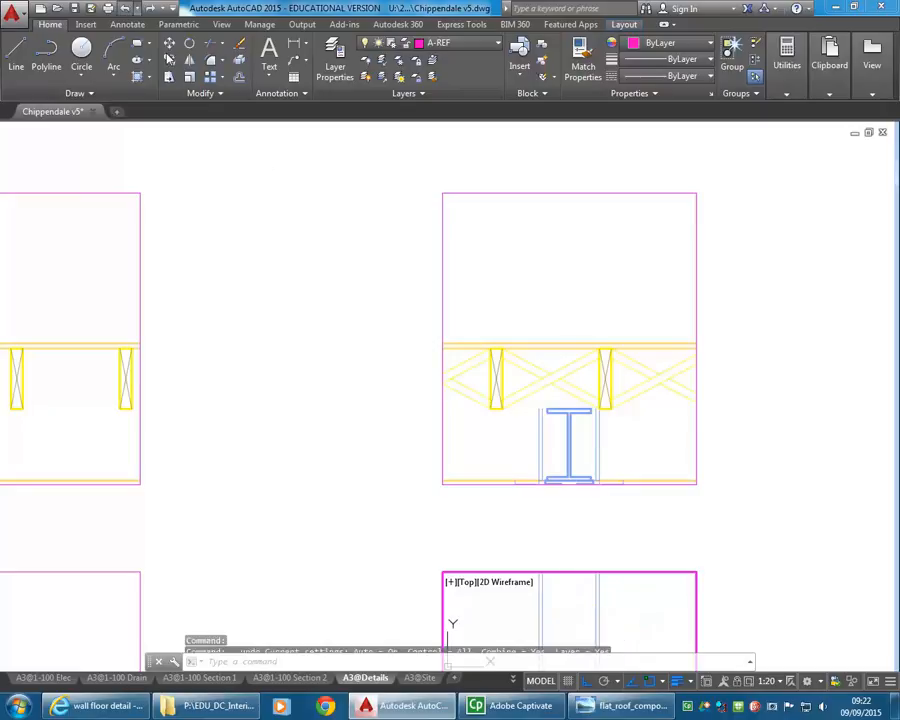
click(739, 686)
Step: Thaw the A-STRUCT-BEAM layer in the middle steel column viewport only
middle_drag(335, 491, 325, 330)
middle_drag(420, 558, 420, 441)
middle_drag(472, 541, 475, 511)
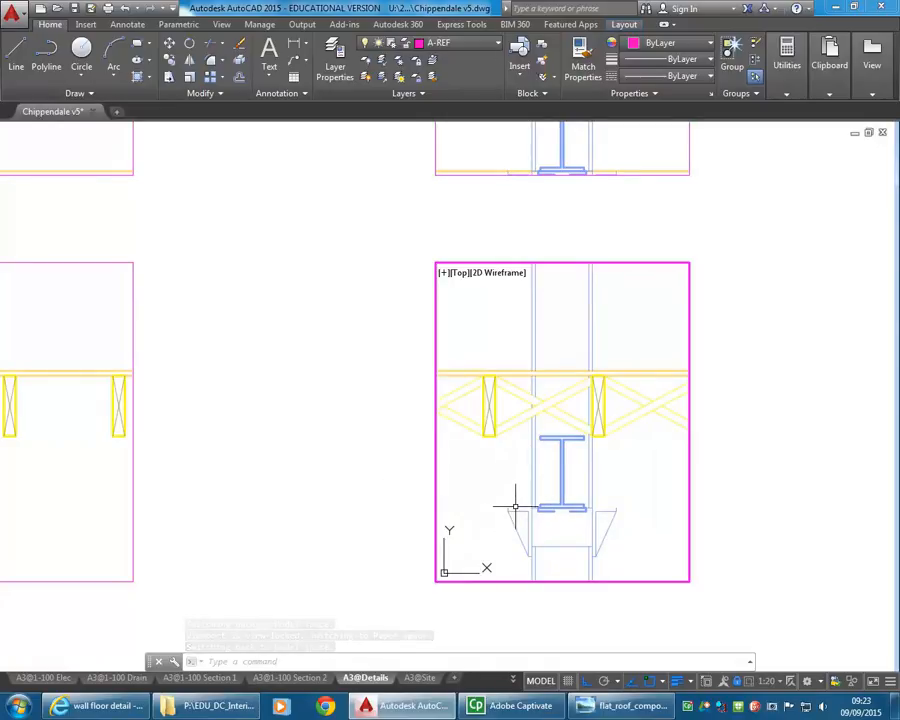
click(455, 43)
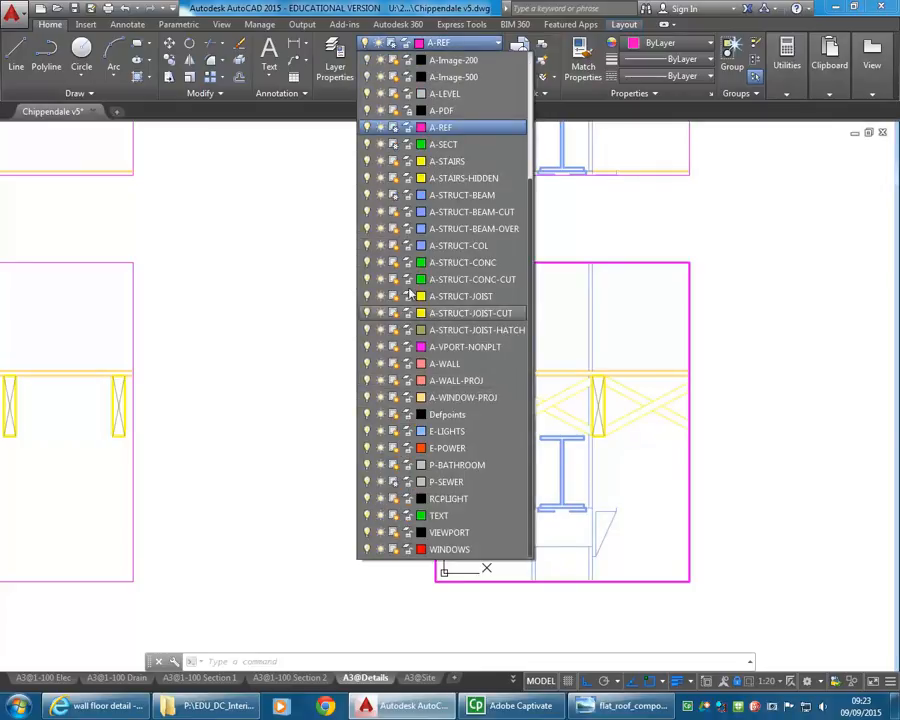
click(393, 195)
click(654, 528)
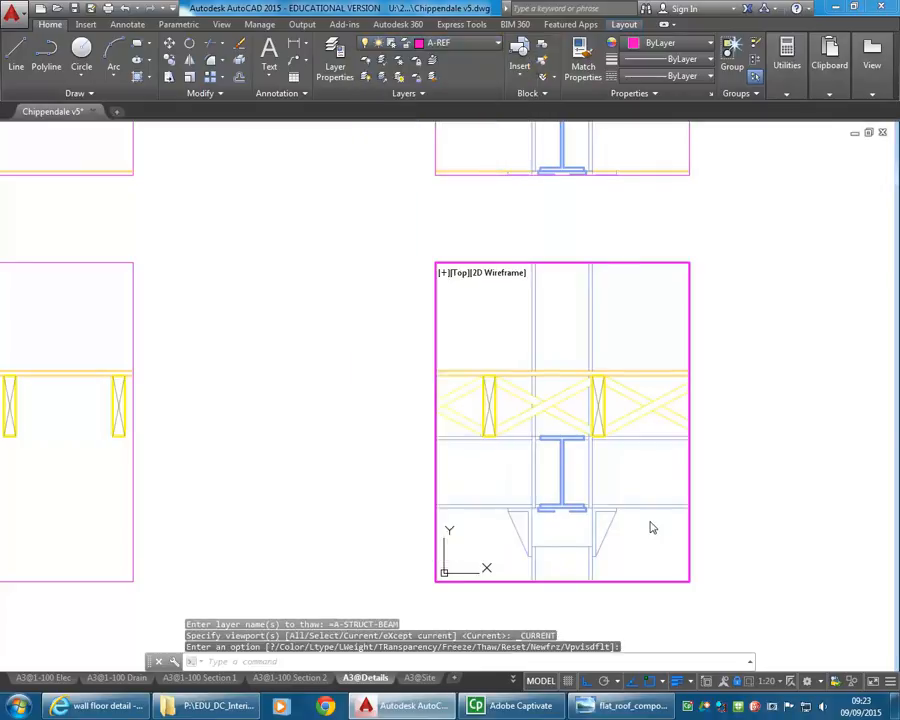
Step: Thaw the A-STRUCT-BEAM layer in the uppermost steel column viewport only and return to paper space
middle_drag(490, 155, 497, 335)
click(494, 333)
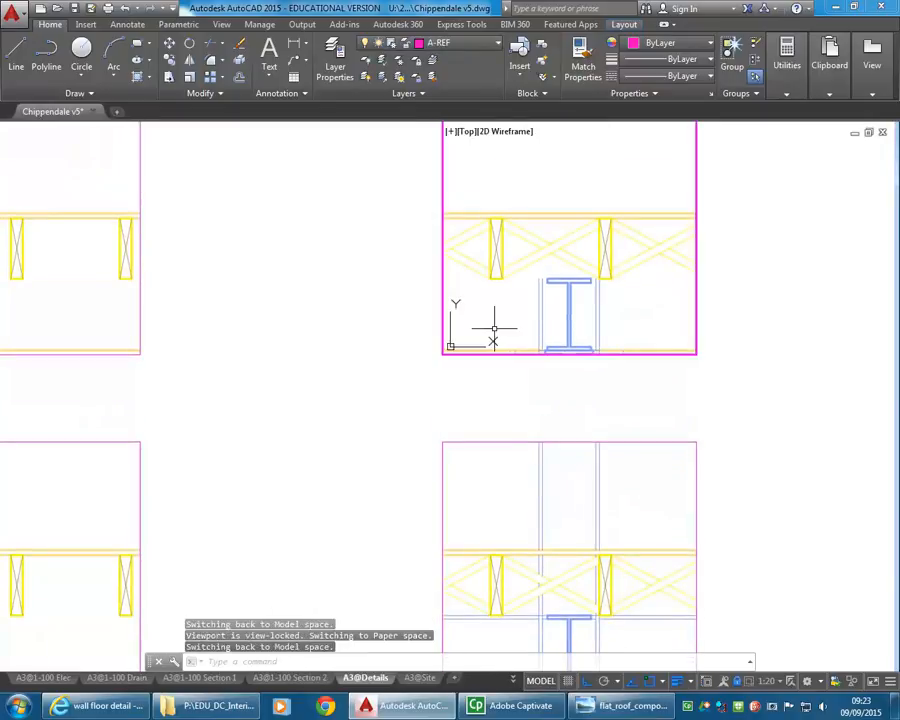
click(445, 43)
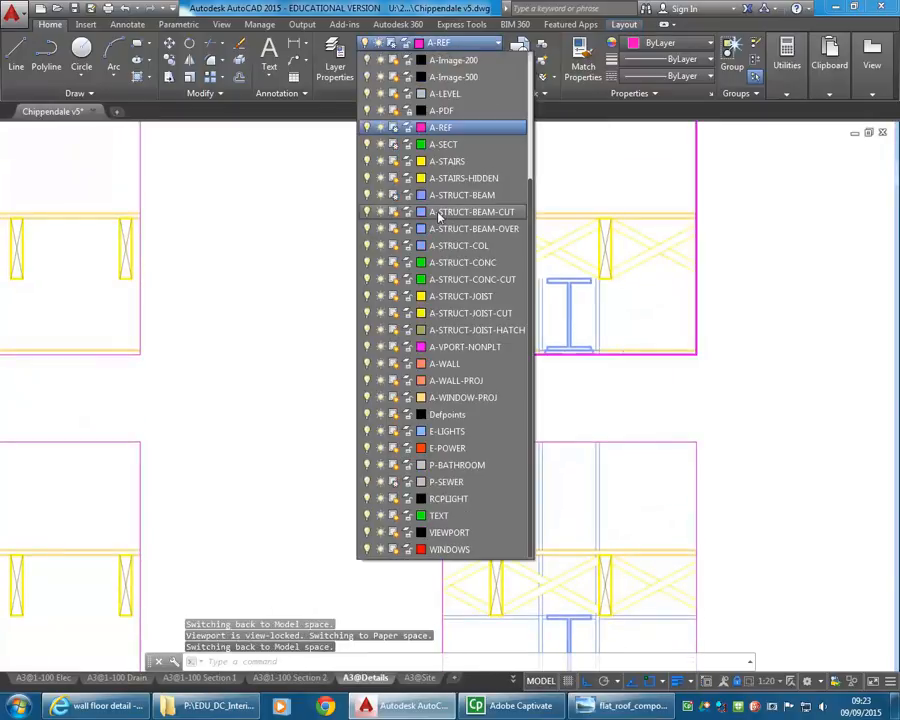
click(392, 195)
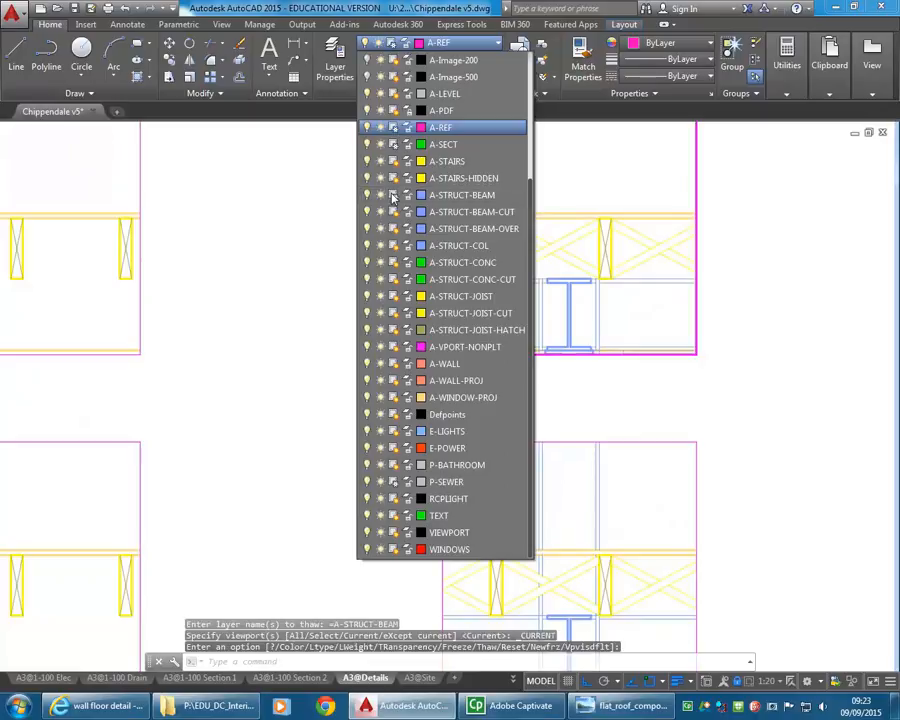
click(629, 342)
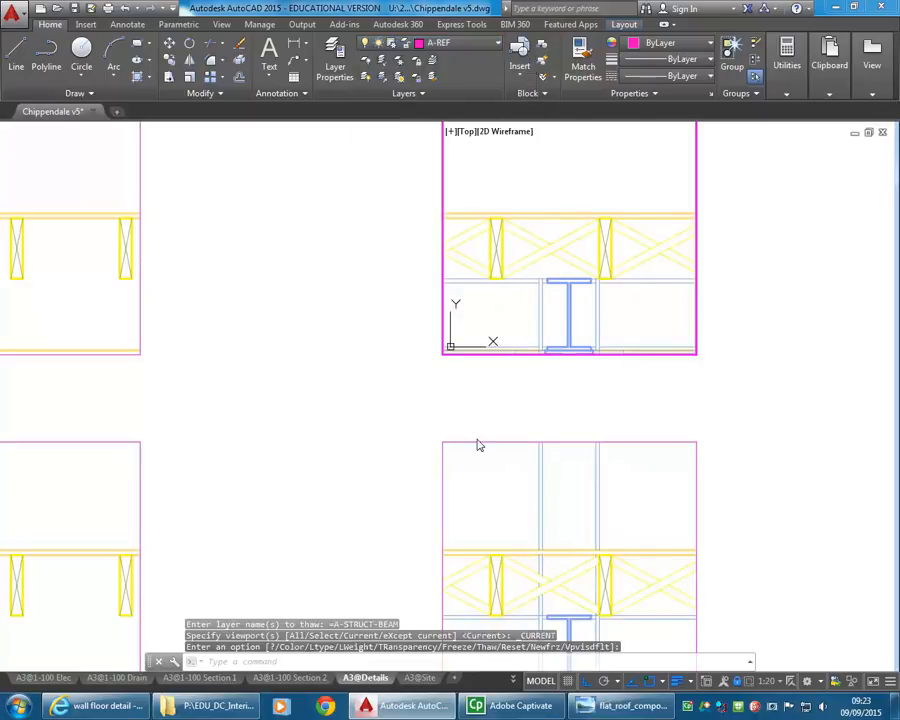
click(491, 511)
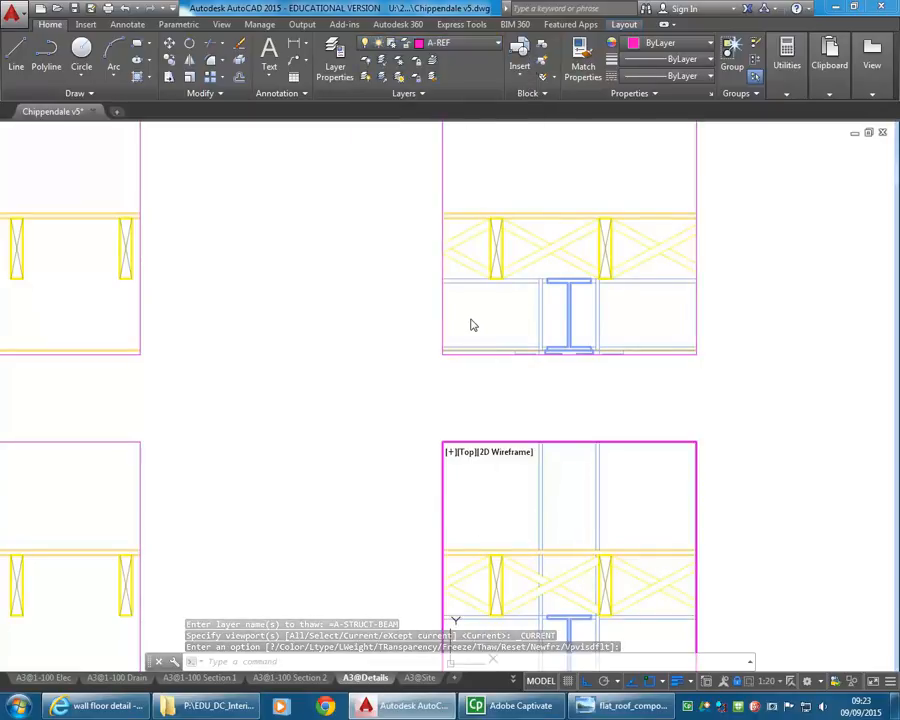
click(470, 322)
double_click(366, 376)
middle_drag(406, 368, 554, 336)
scroll(513, 364, down, 2)
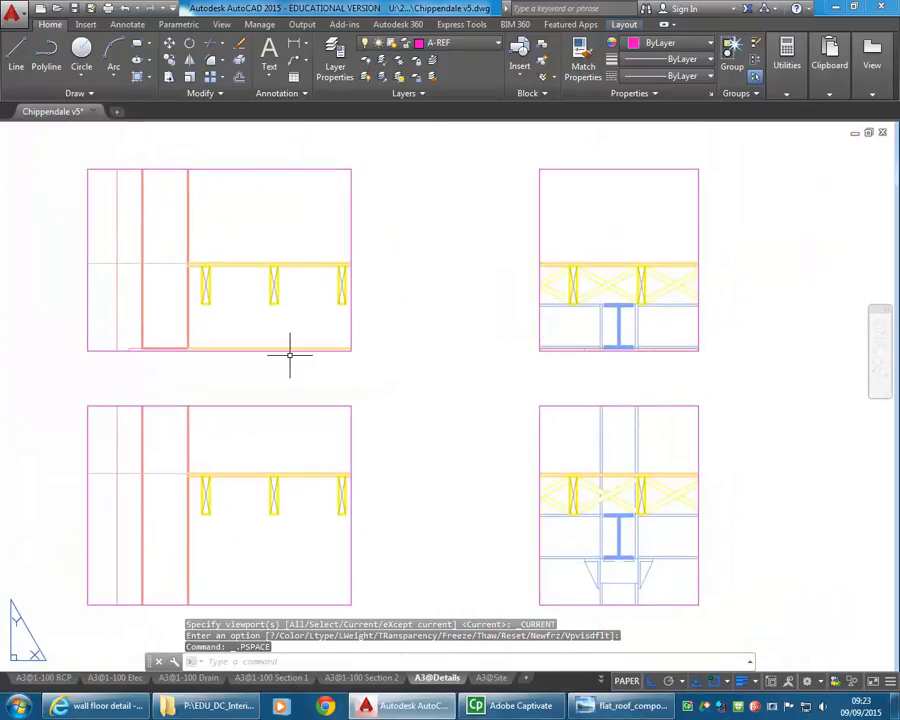
Step: Stretch the lower edge of the upper steel beam detail viewport down to show the column bracket below the beam
click(539, 351)
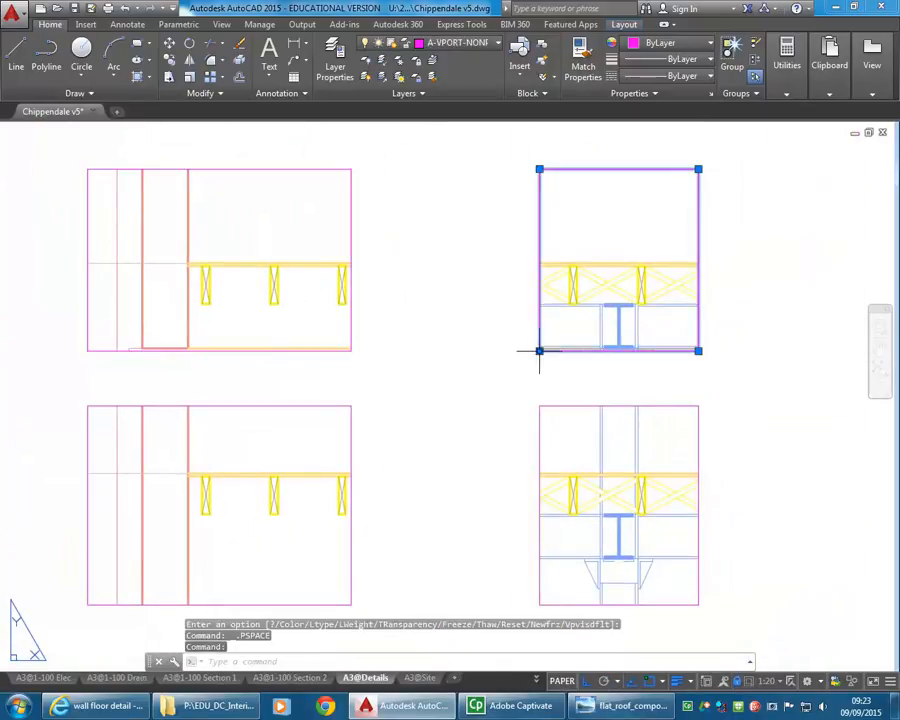
click(539, 351)
click(528, 370)
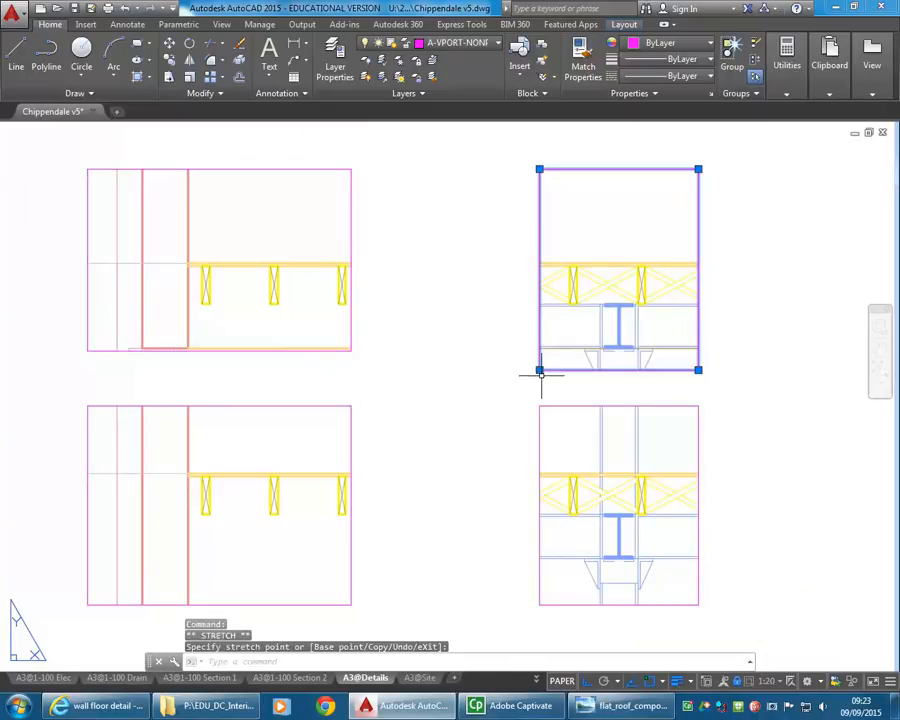
click(507, 394)
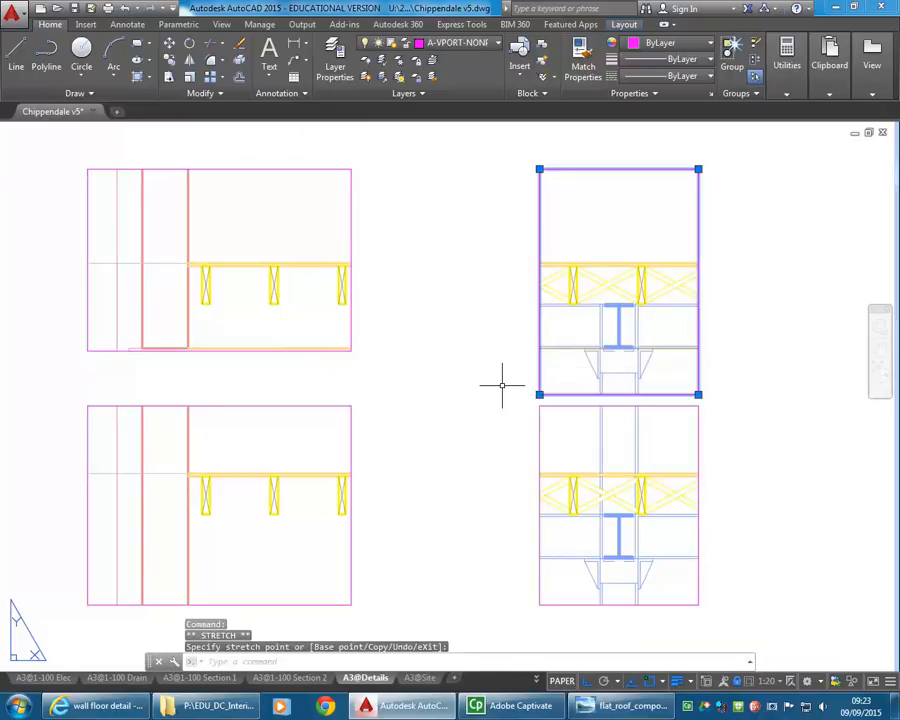
Step: Stretch the lower edge of the upper wall detail viewport down to show the wall opening beneath the floor
click(326, 349)
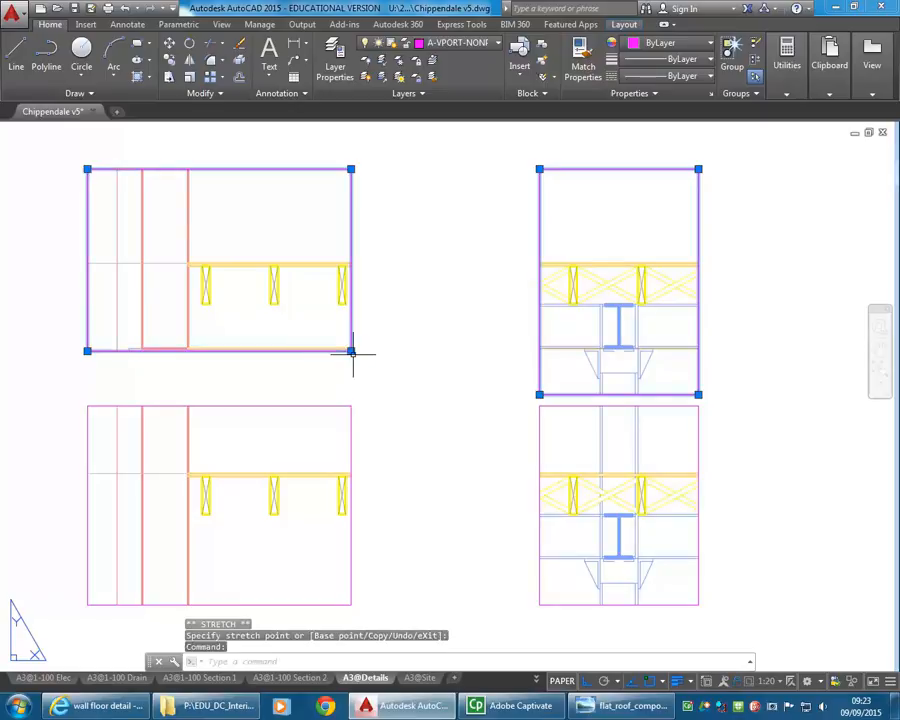
click(351, 350)
click(366, 389)
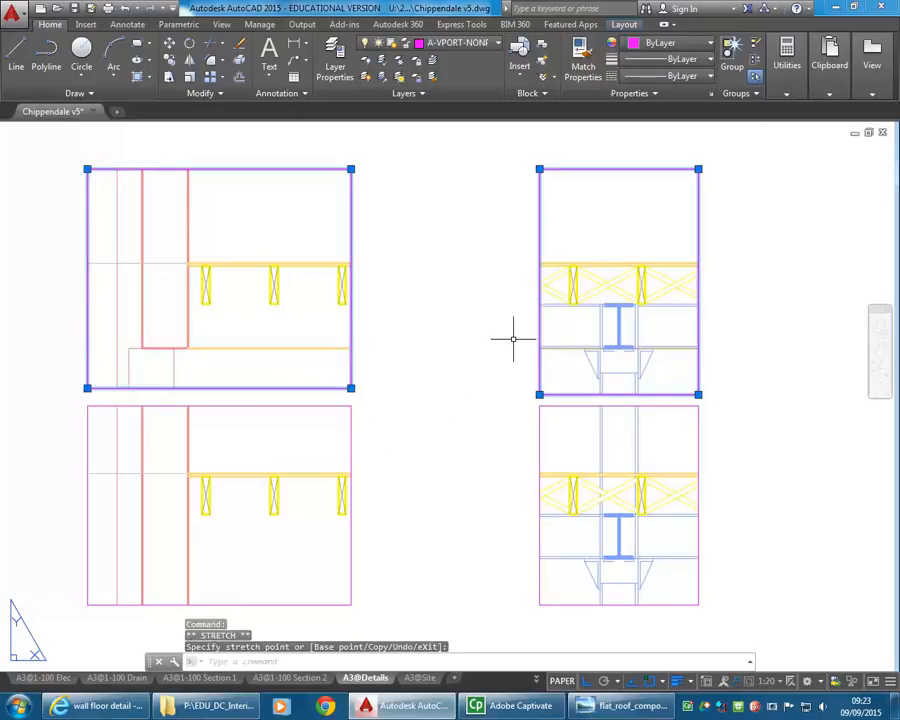
key(Escape)
Step: Move the two upper detail viewports straight up on the sheet to widen the gap above the middle row
scroll(508, 319, down, 1)
middle_drag(504, 312, 492, 282)
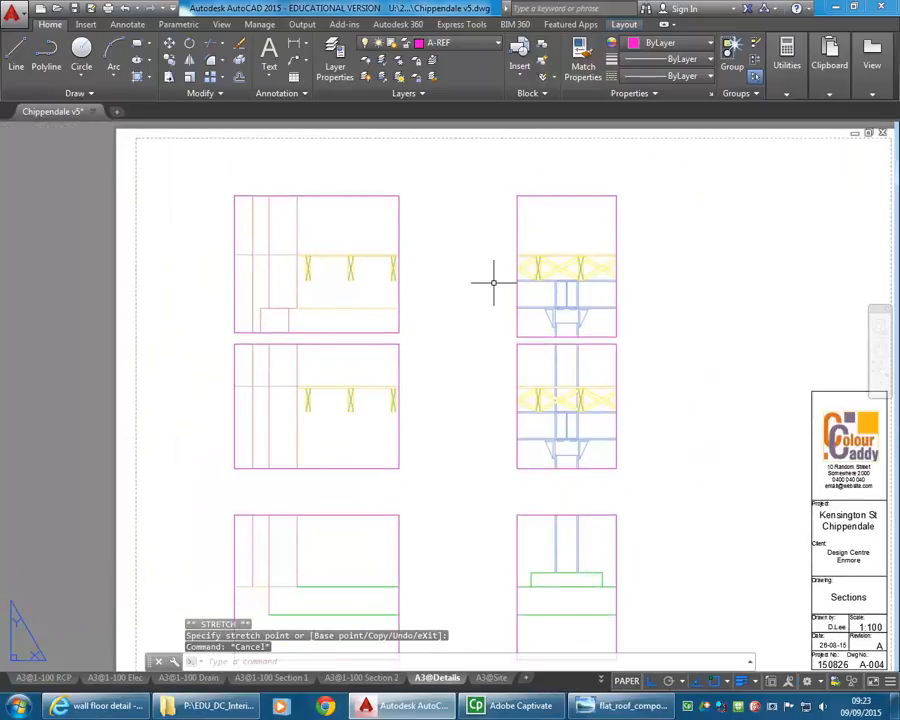
text(m)
key(Return)
click(545, 247)
click(396, 284)
key(Return)
click(452, 306)
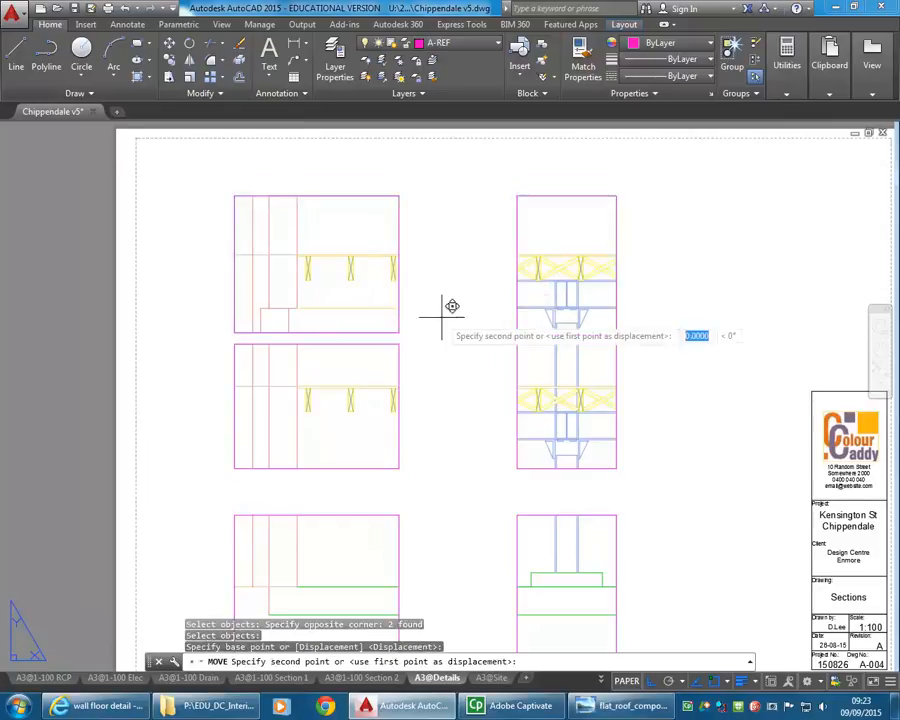
click(446, 293)
mouse_move(458, 368)
middle_down()
mouse_move(448, 352)
mouse_move(456, 330)
mouse_move(468, 334)
mouse_move(466, 349)
middle_up()
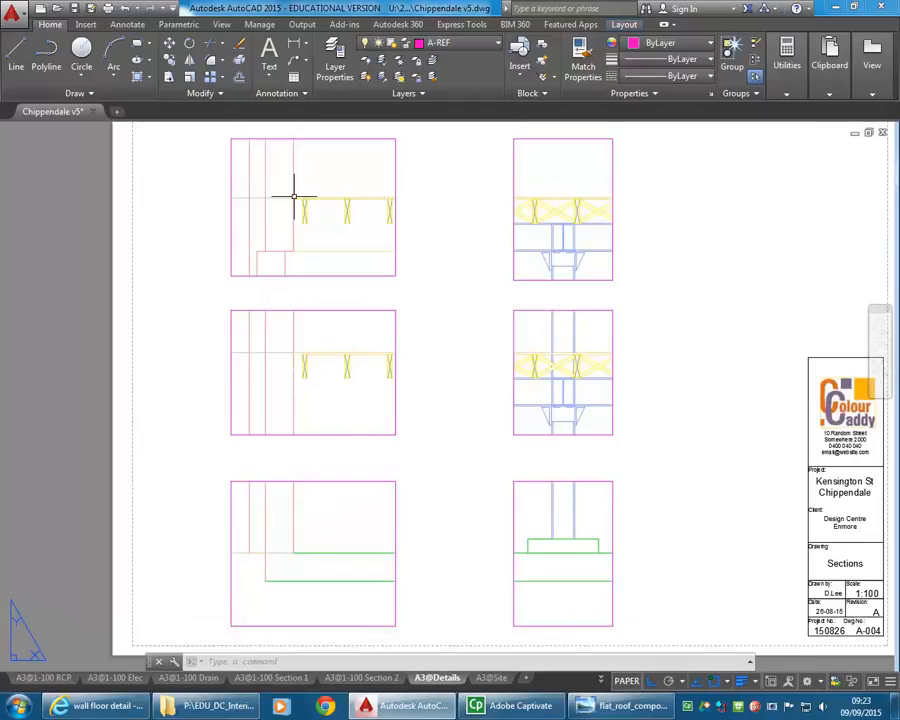
Step: Thaw layers A-STRUCT-BEAM and A-STRUCT-JOIST in the upper wall detail viewport
scroll(294, 197, up, 3)
double_click(356, 290)
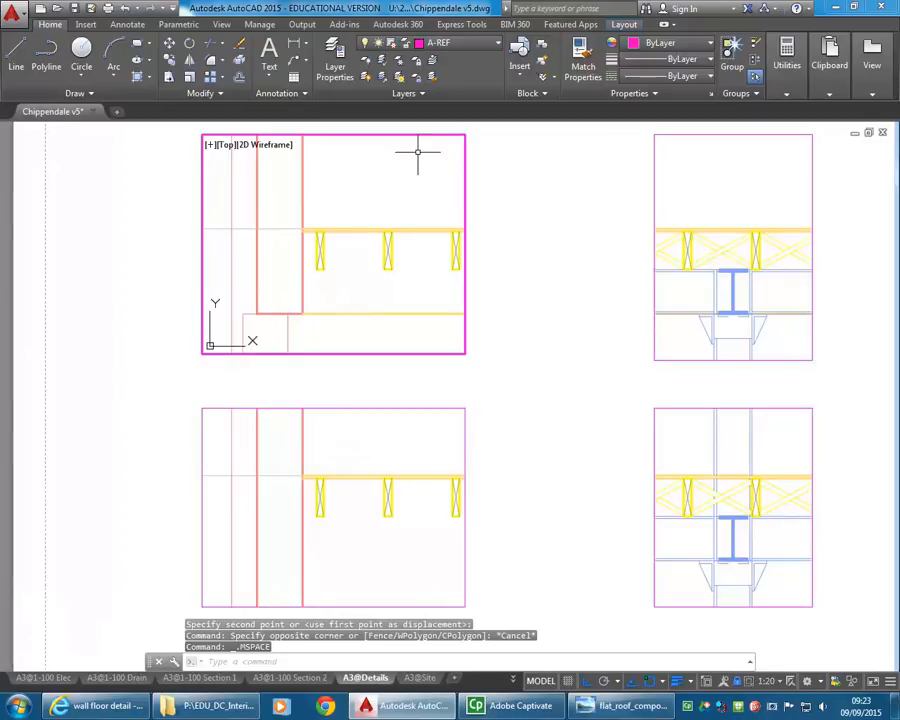
click(470, 42)
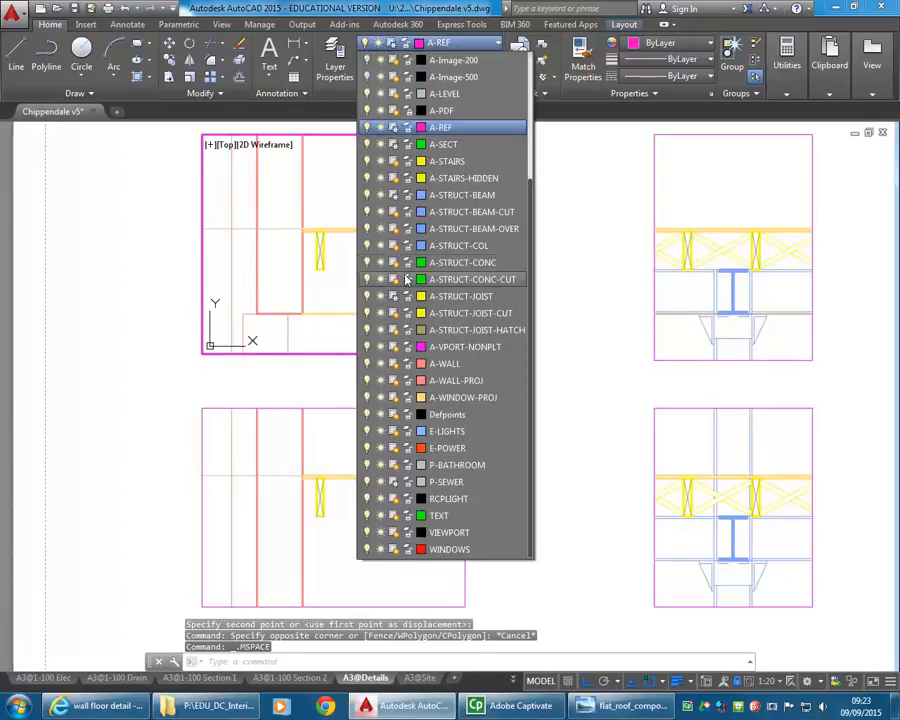
click(393, 195)
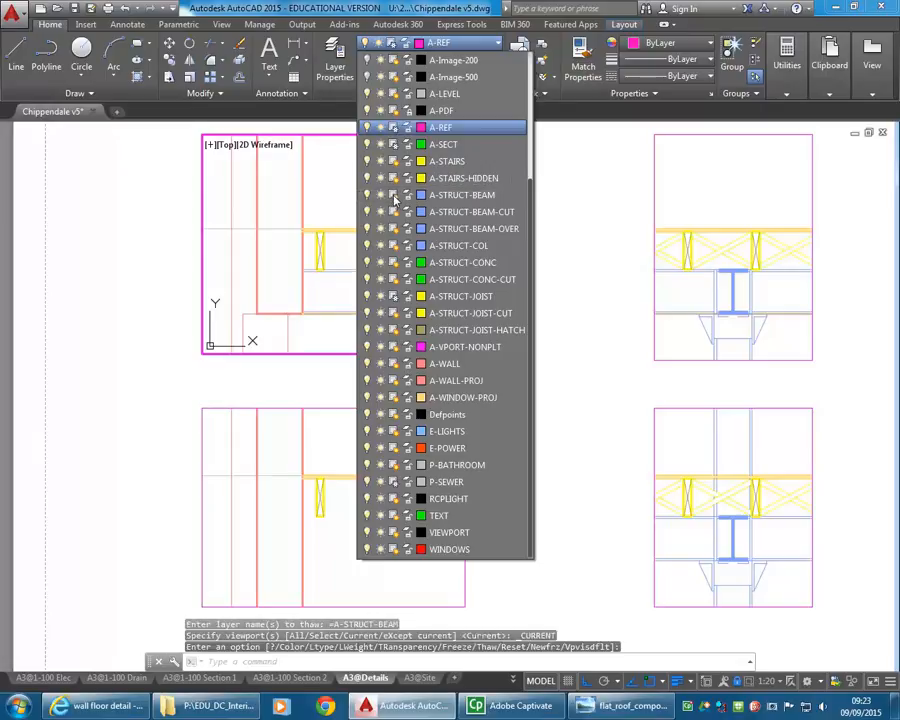
click(393, 297)
click(332, 310)
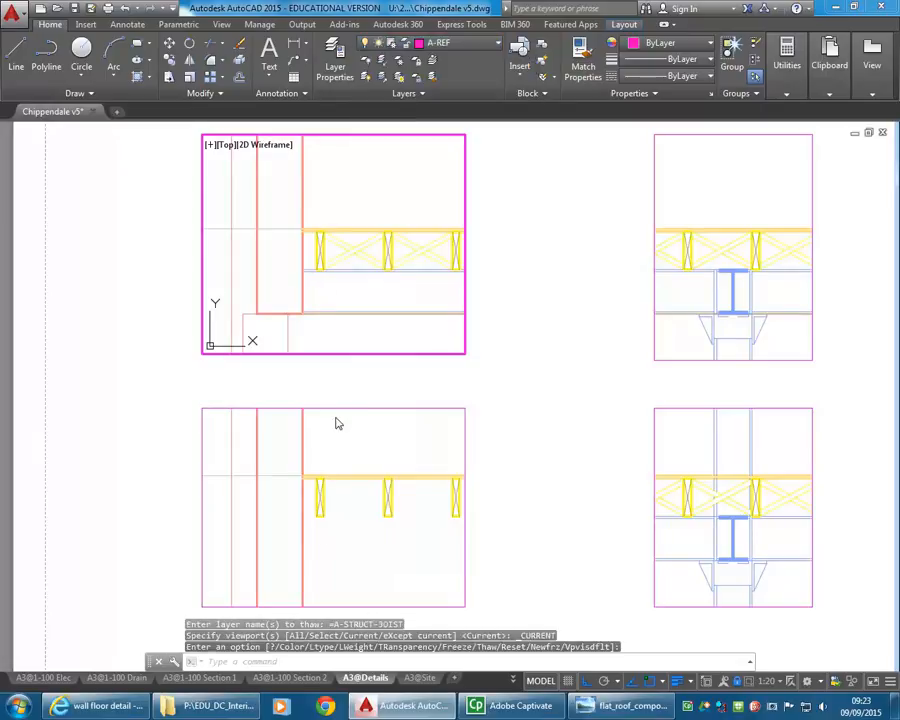
Step: Thaw layers A-STRUCT-BEAM and A-STRUCT-JOIST in the middle wall detail viewport, and return to paper space
click(335, 466)
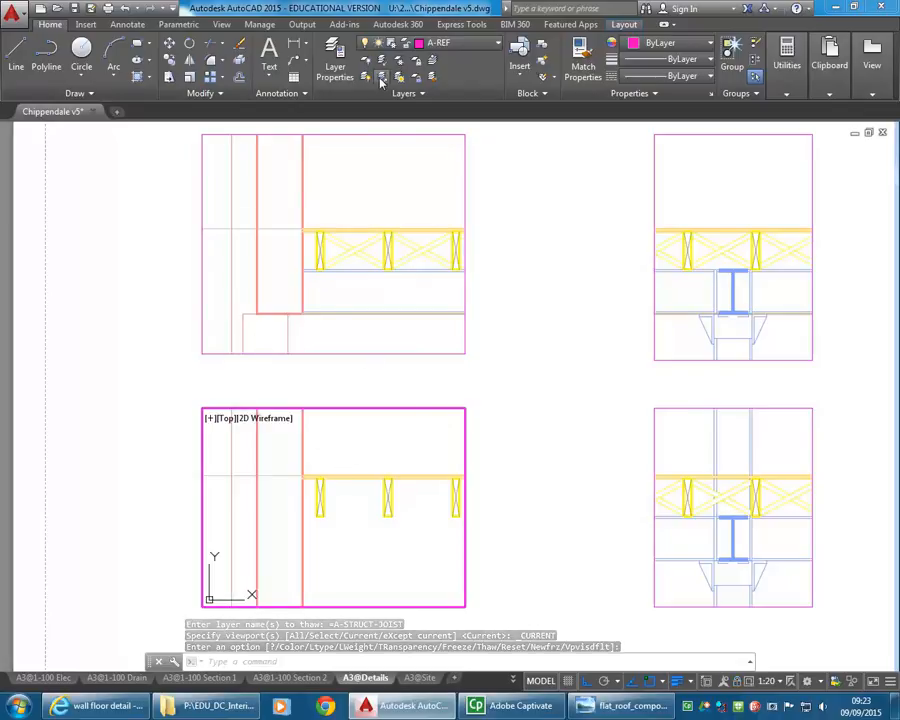
click(456, 45)
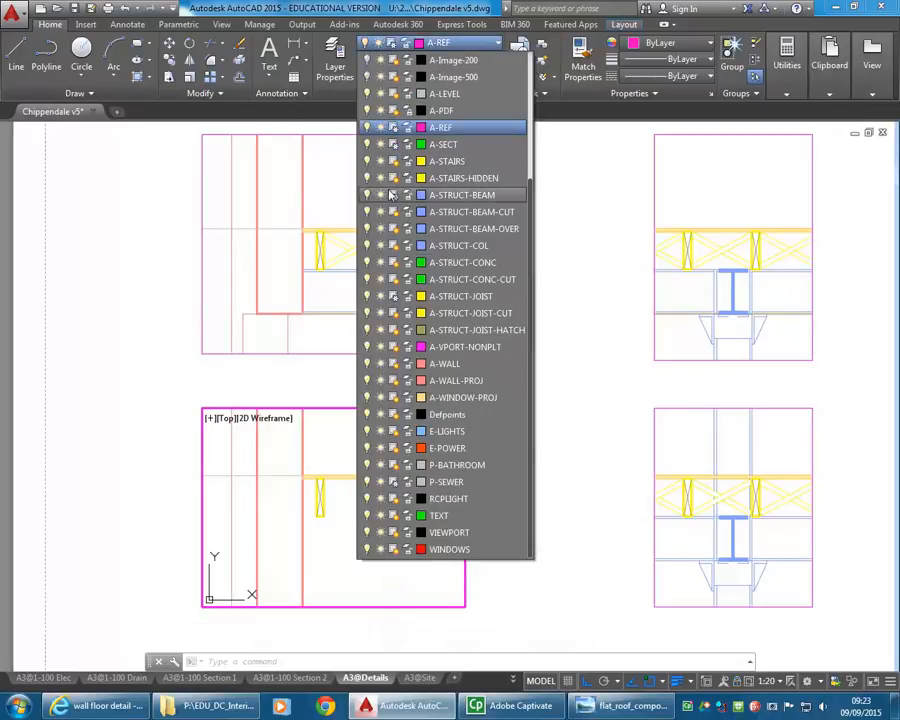
click(394, 297)
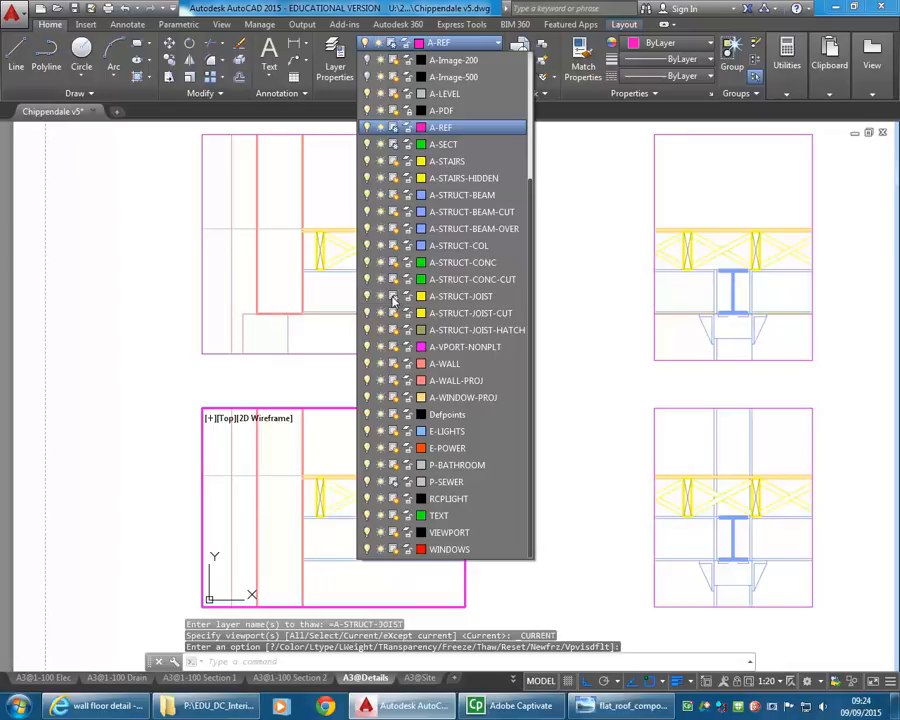
click(295, 443)
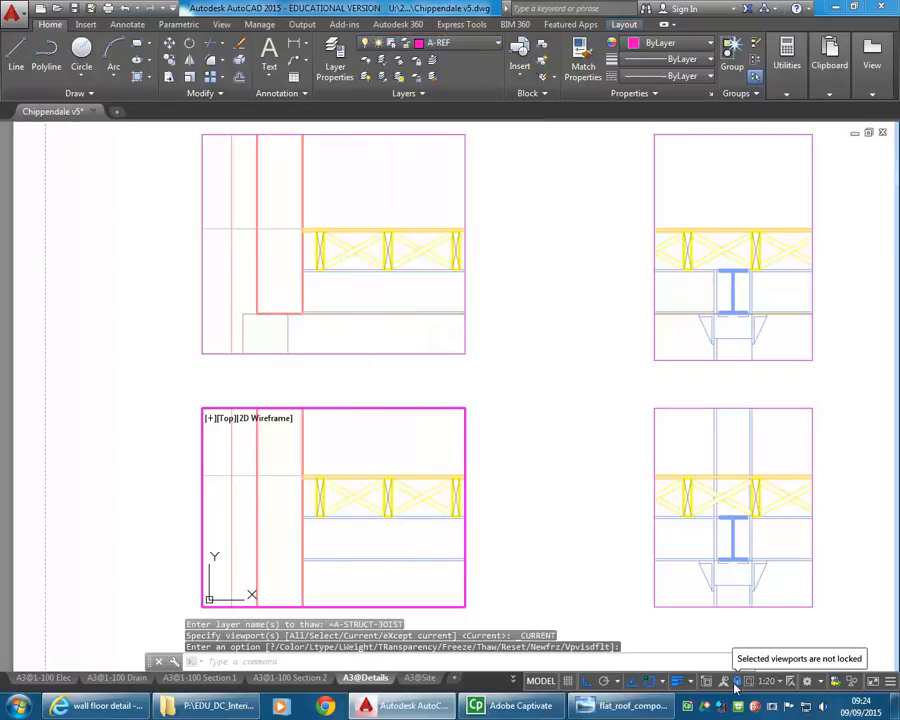
click(380, 306)
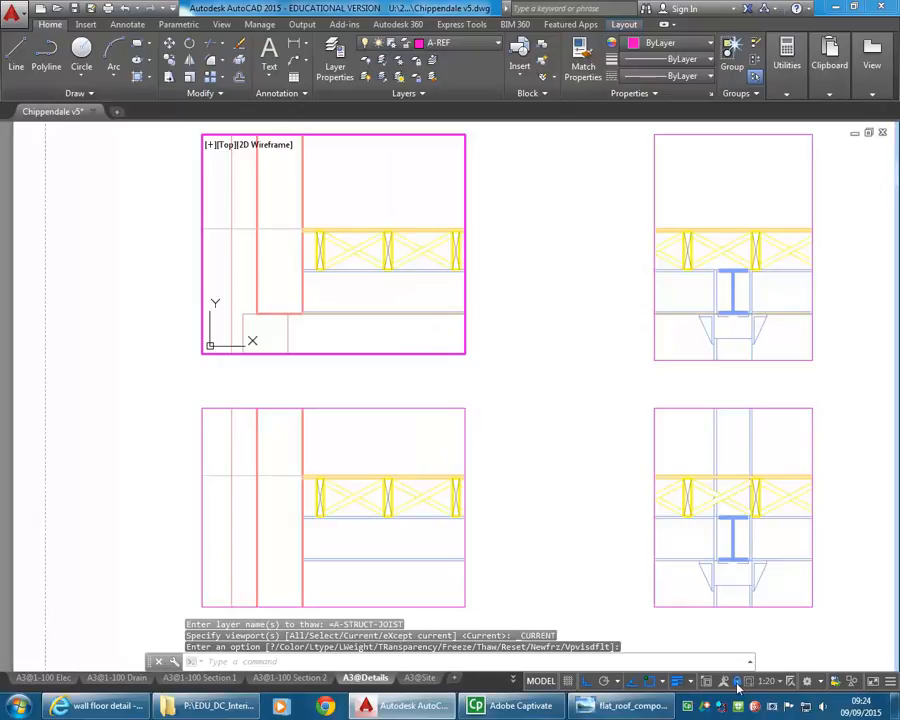
double_click(585, 398)
Step: Make A-ANNO-BREAK the current layer for drawing on the details sheet
middle_drag(506, 405, 474, 236)
middle_drag(469, 376, 479, 217)
scroll(479, 217, down, 1)
scroll(375, 362, up, 2)
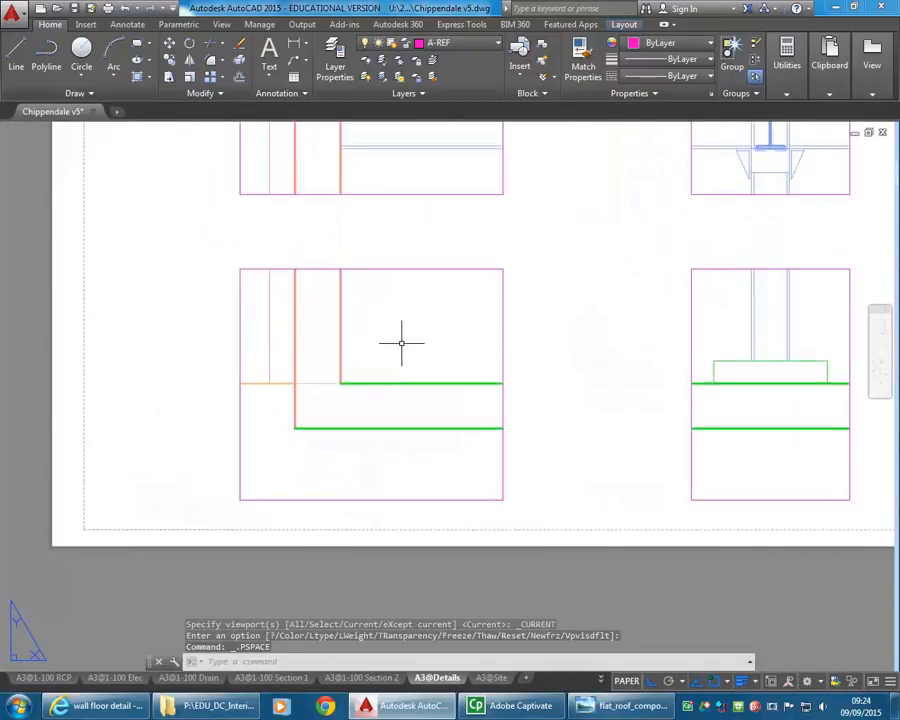
scroll(412, 317, down, 2)
middle_drag(412, 317, 303, 524)
middle_drag(419, 369, 421, 368)
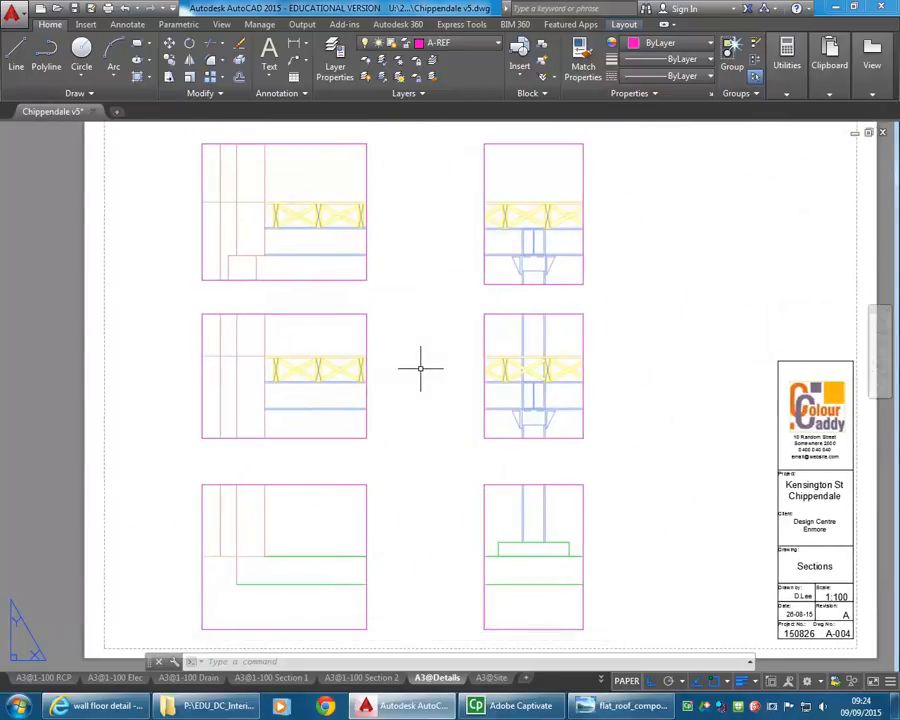
click(471, 43)
scroll(440, 141, up, 4)
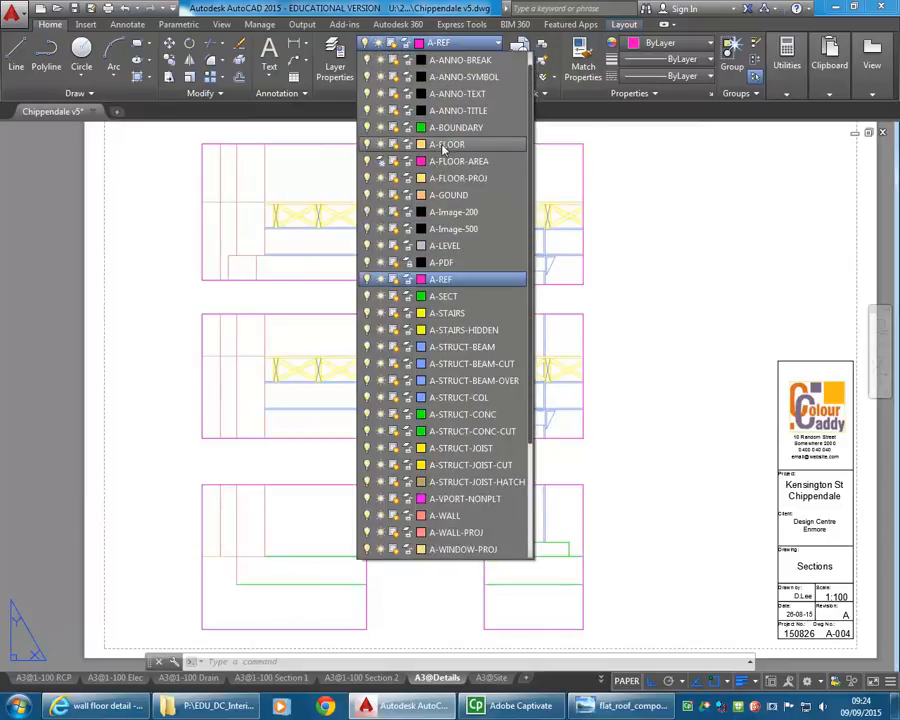
click(460, 76)
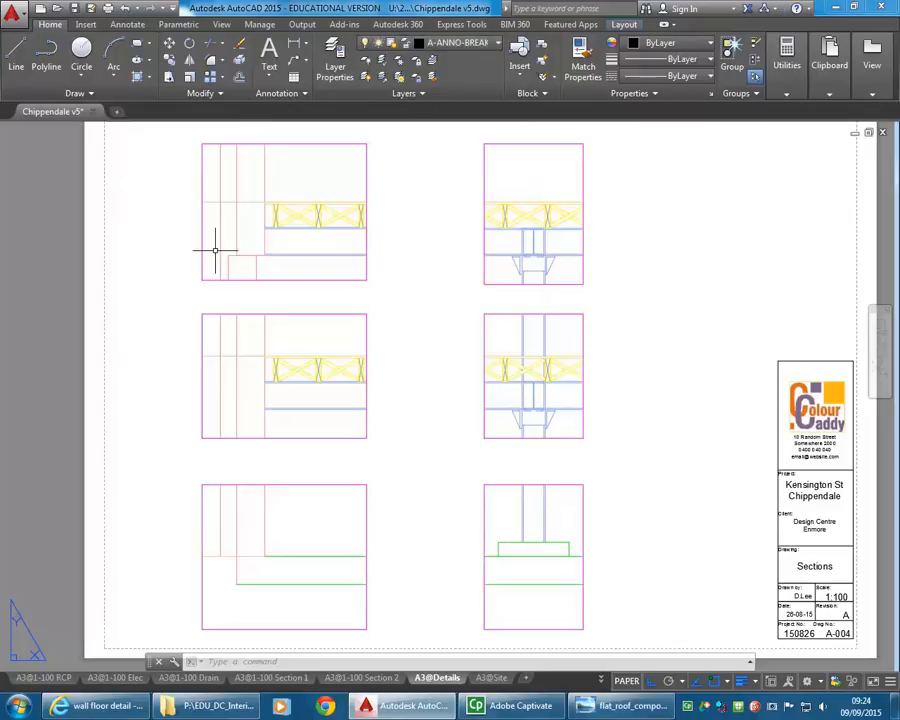
Step: Draw a horizontal line along the upper wall viewport's bottom edge, from its lower-left corner to just past the wall
scroll(214, 250, up, 4)
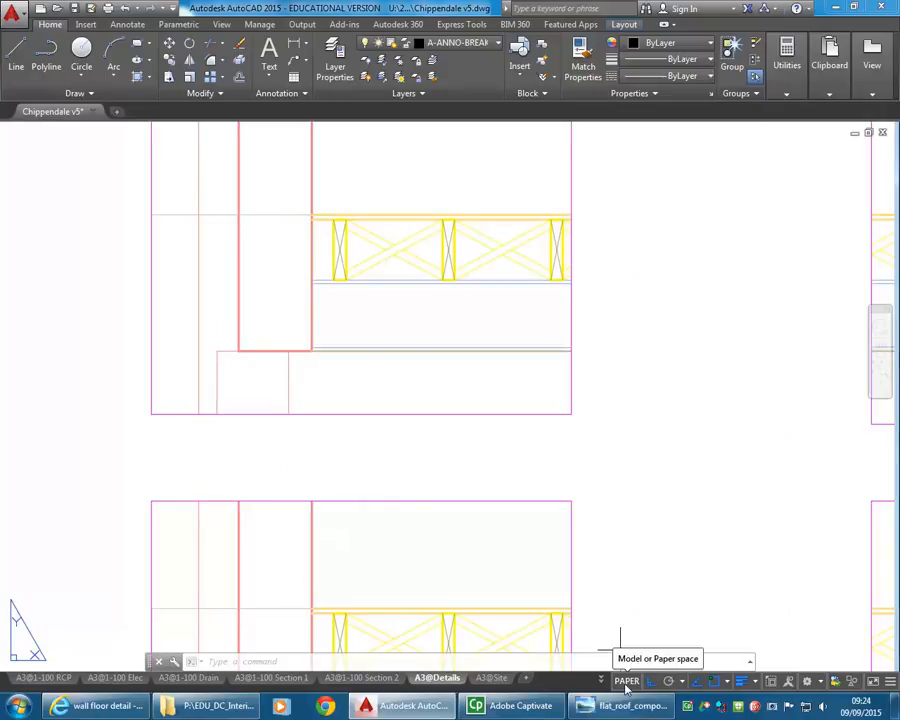
click(16, 52)
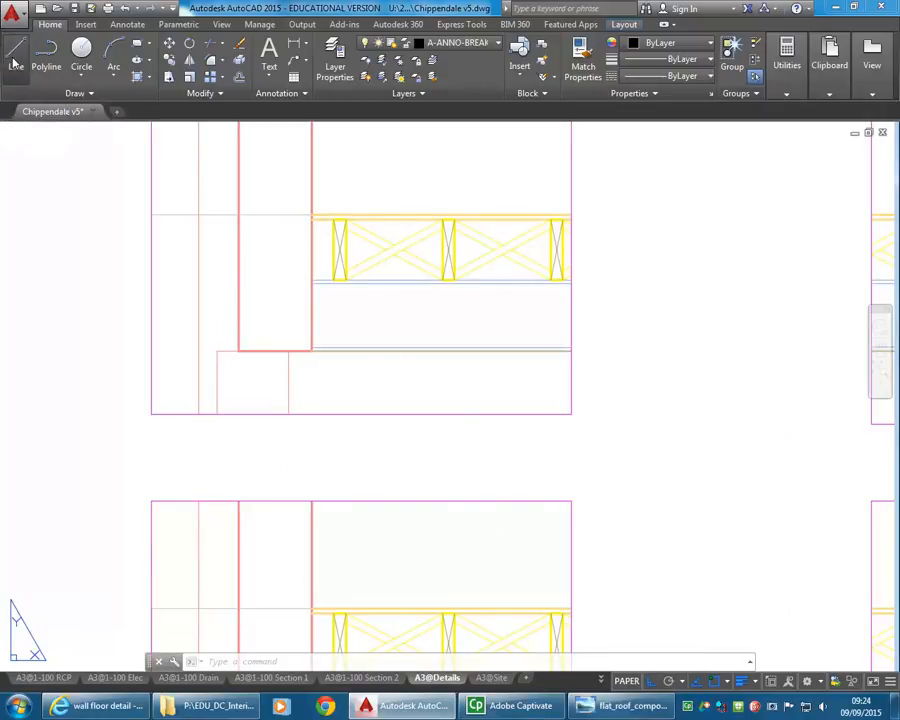
click(151, 414)
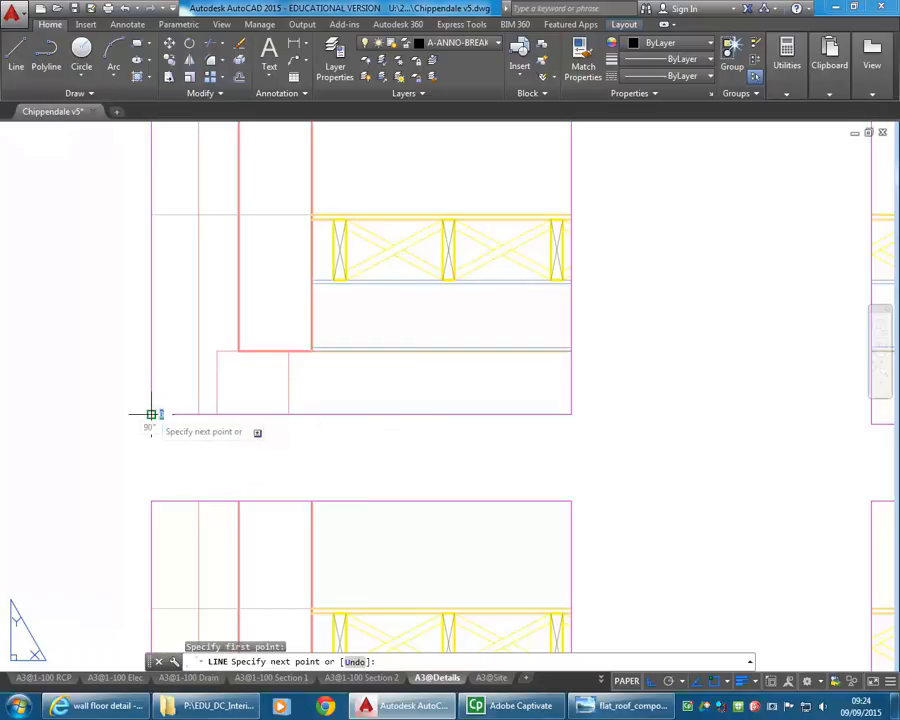
click(328, 428)
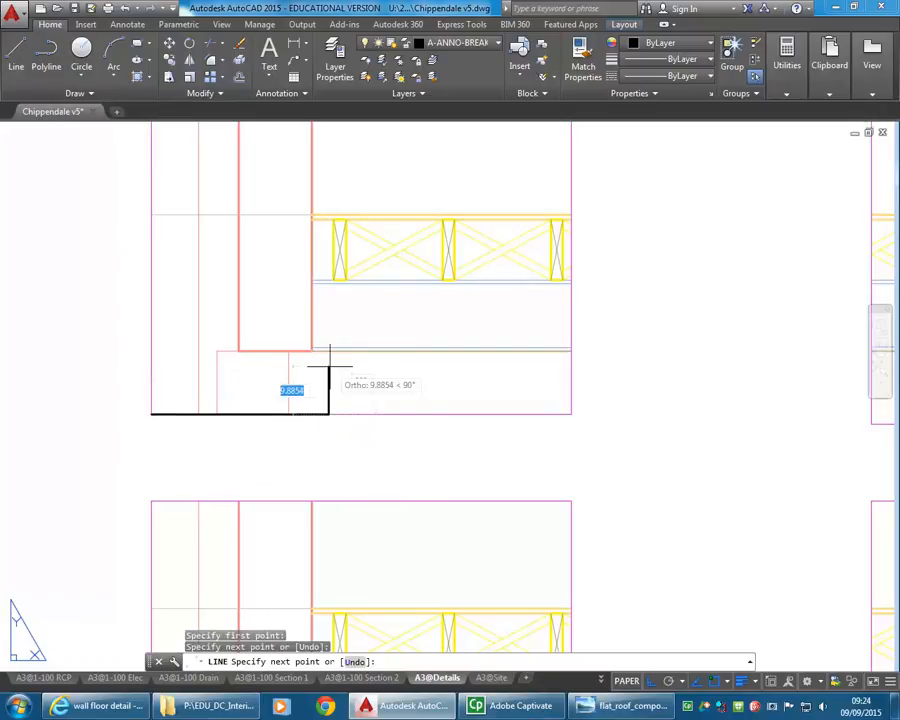
Step: Turn ortho off and add a short diagonal segment rising steeply rightward from the end of the horizontal line
scroll(329, 368, up, 3)
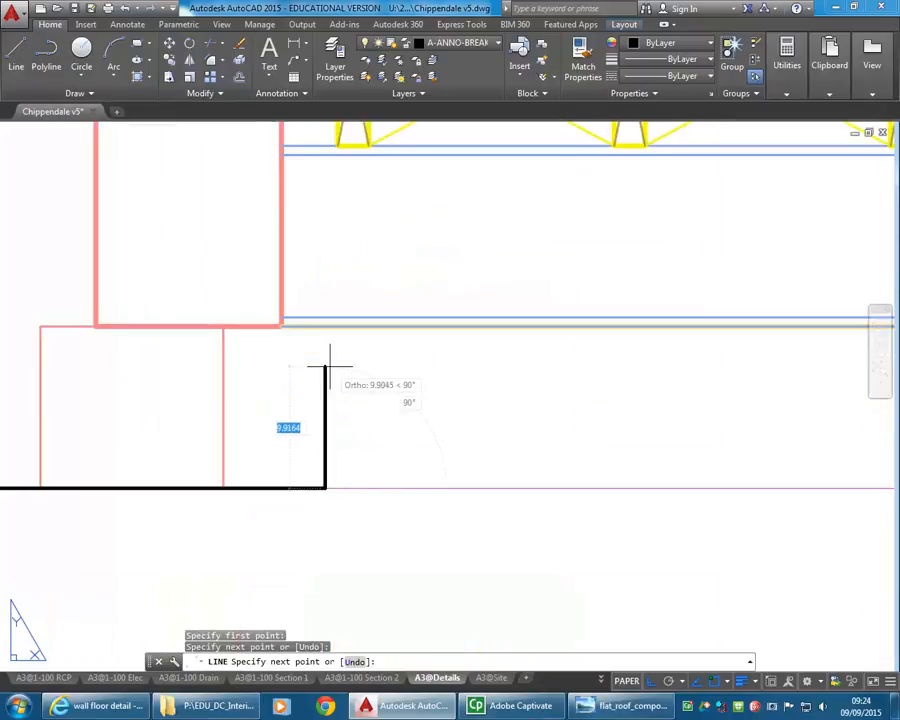
click(650, 682)
scroll(285, 410, down, 3)
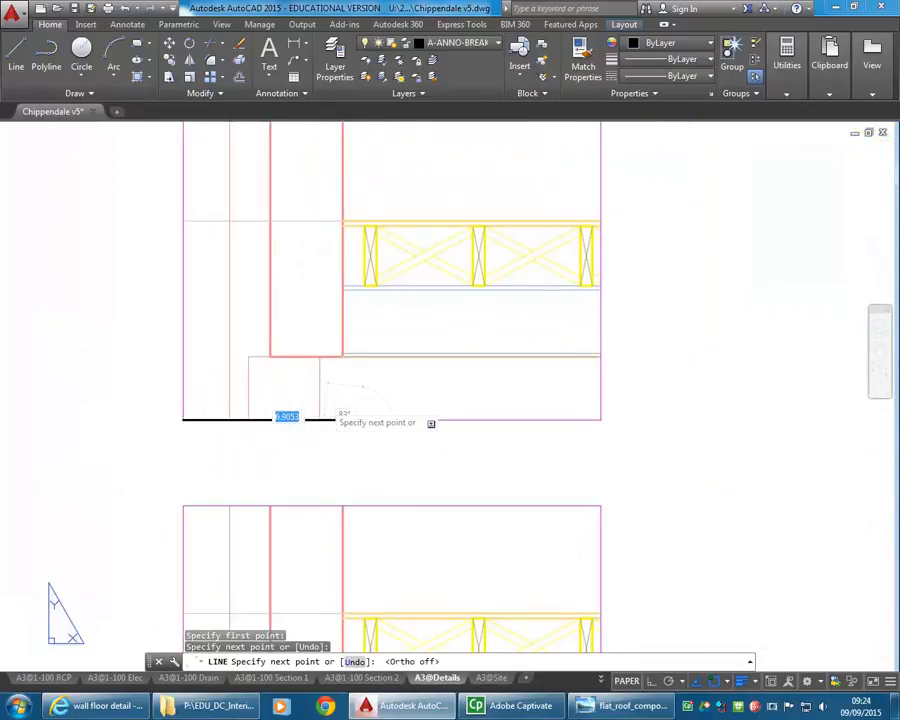
click(380, 375)
right_click(408, 388)
click(426, 390)
scroll(355, 376, up, 2)
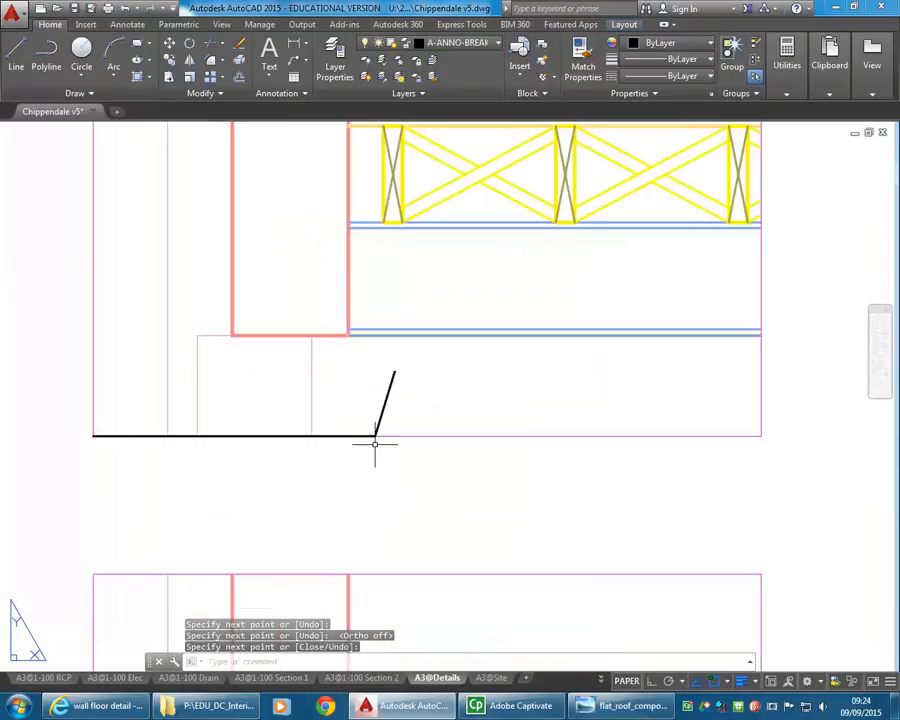
key(Return)
Step: Mirror the diagonal segment about a vertical axis through its upper end, keeping the original, to form a peak
click(390, 388)
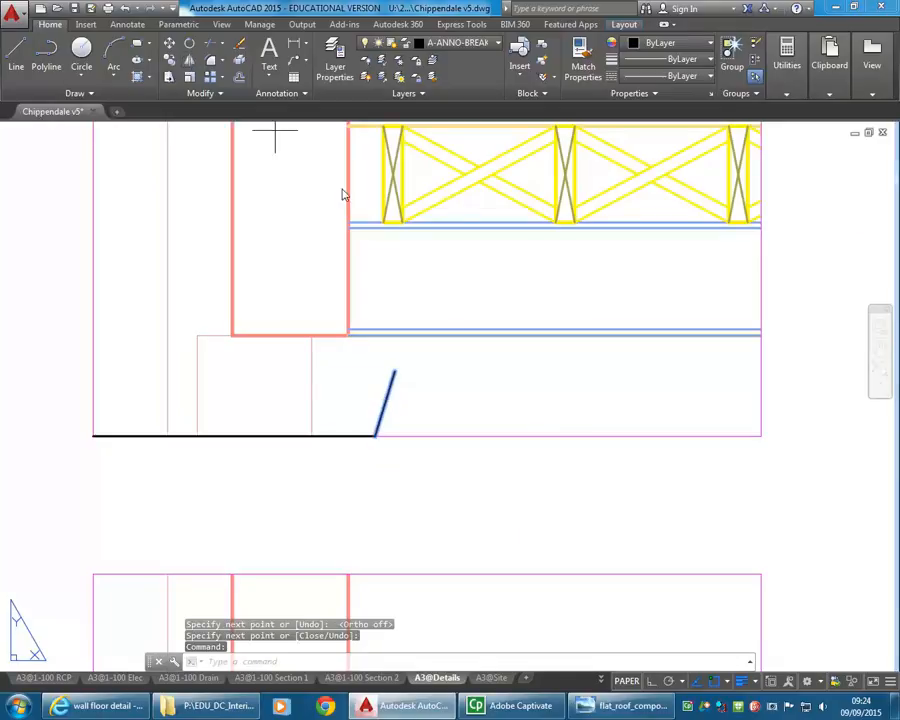
click(394, 371)
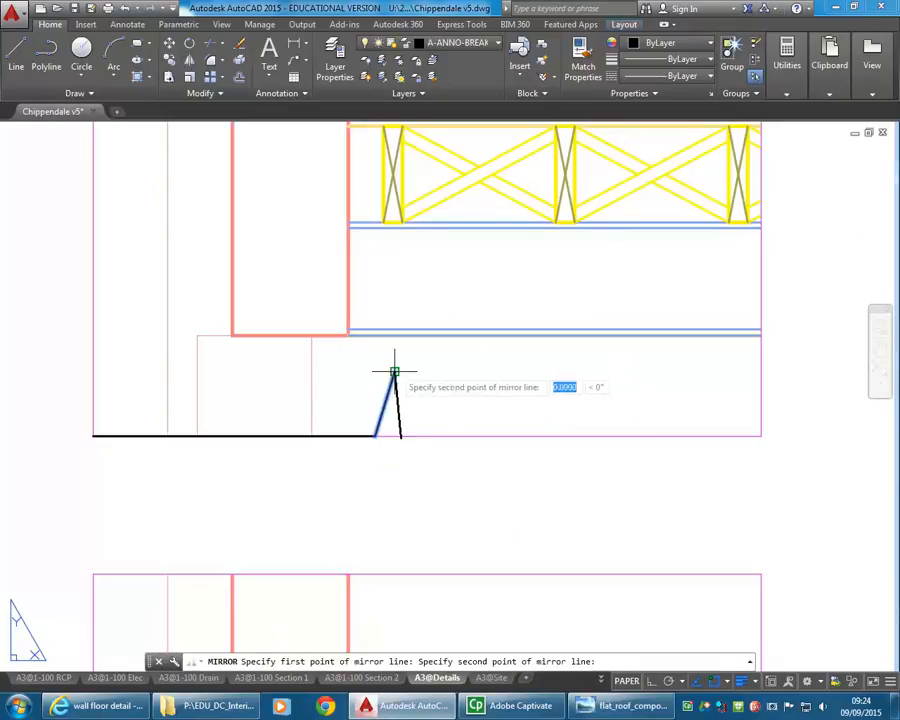
click(394, 445)
right_click(408, 440)
click(440, 444)
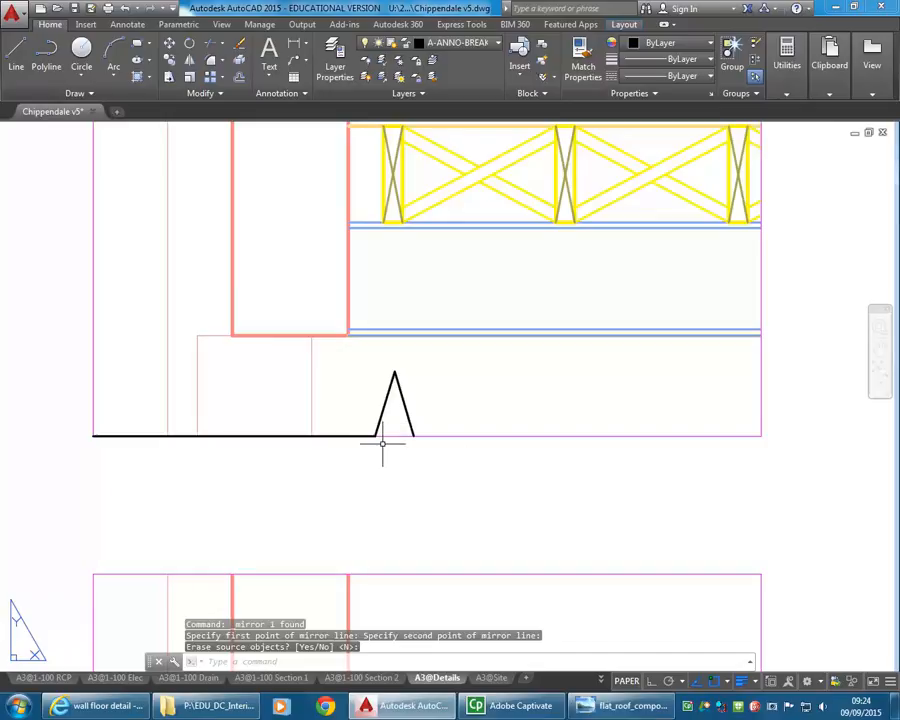
Step: Mirror both peak lines downward about the viewport's bottom edge, keeping the originals, to form a diamond
scroll(384, 380, up, 4)
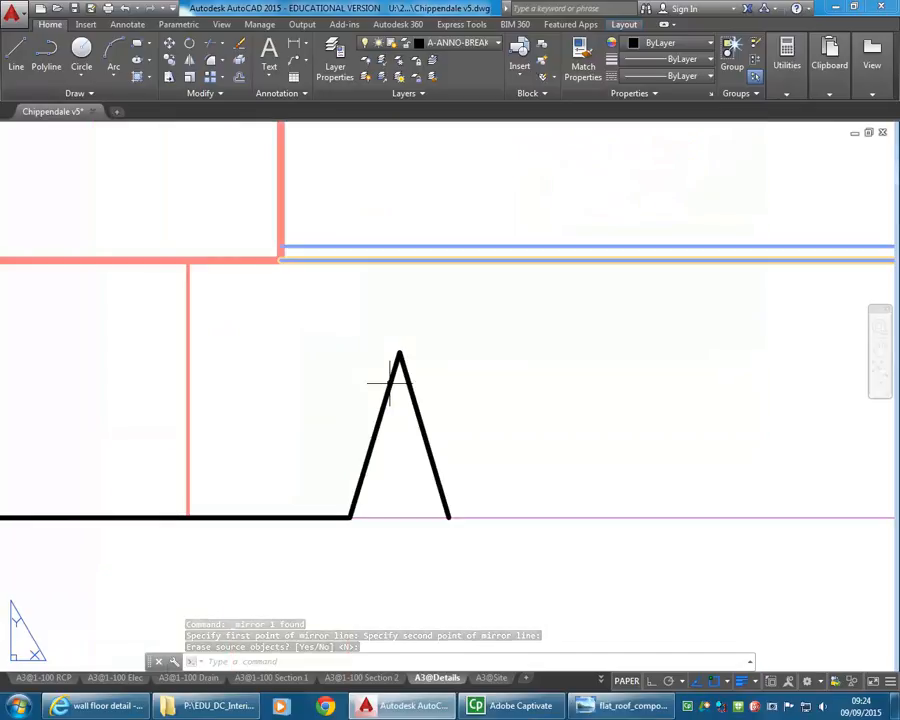
click(452, 348)
click(338, 446)
scroll(328, 413, down, 2)
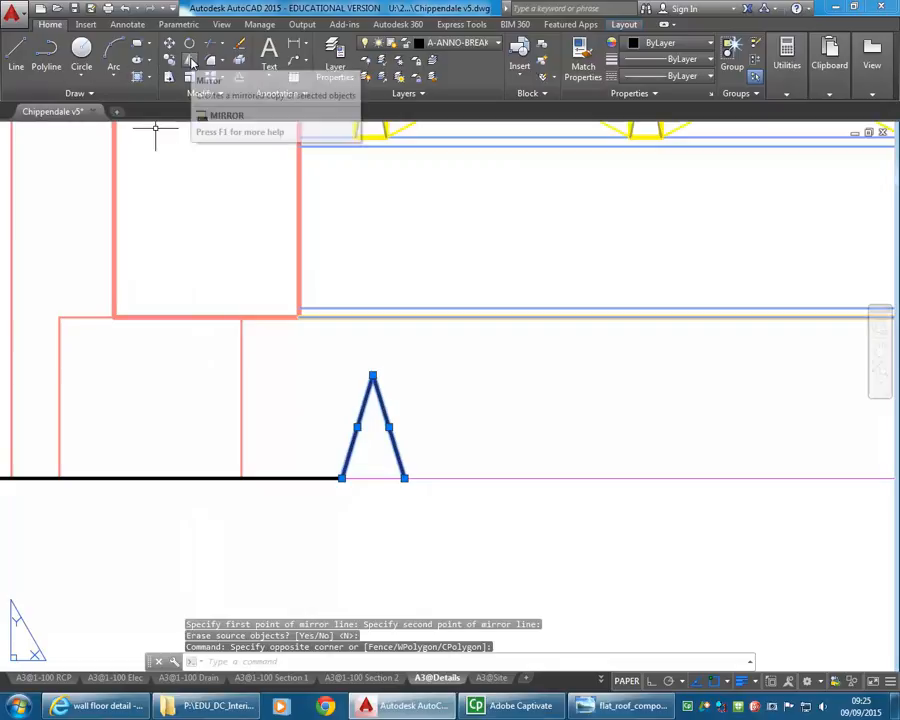
click(191, 61)
click(342, 478)
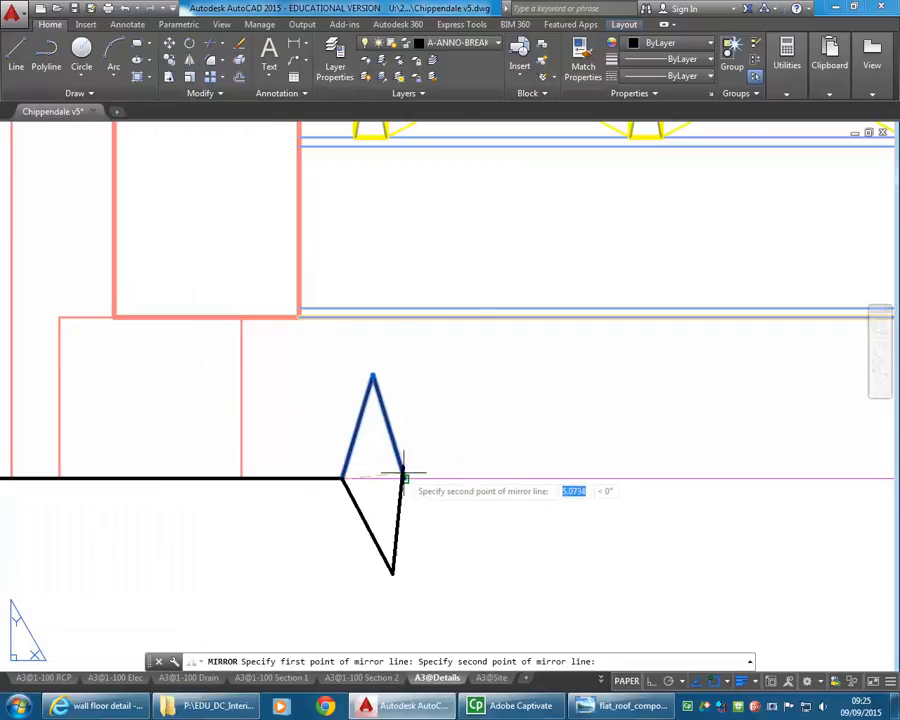
click(403, 477)
right_click(428, 421)
click(441, 430)
click(428, 532)
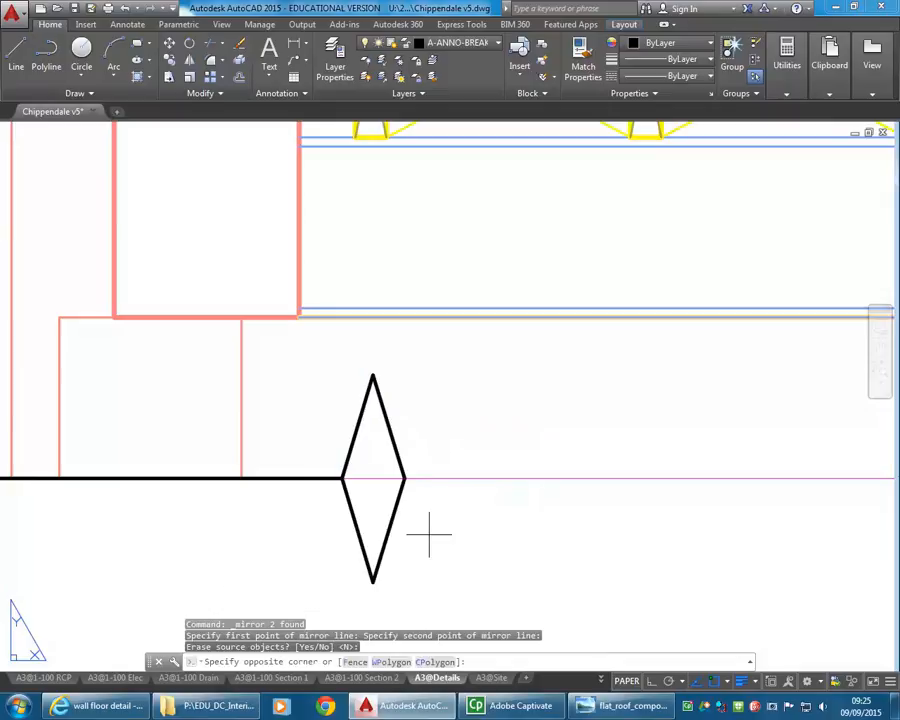
Step: Copy the diamond's lower V rightward by its own width so it starts at the diamond's right corner
click(257, 573)
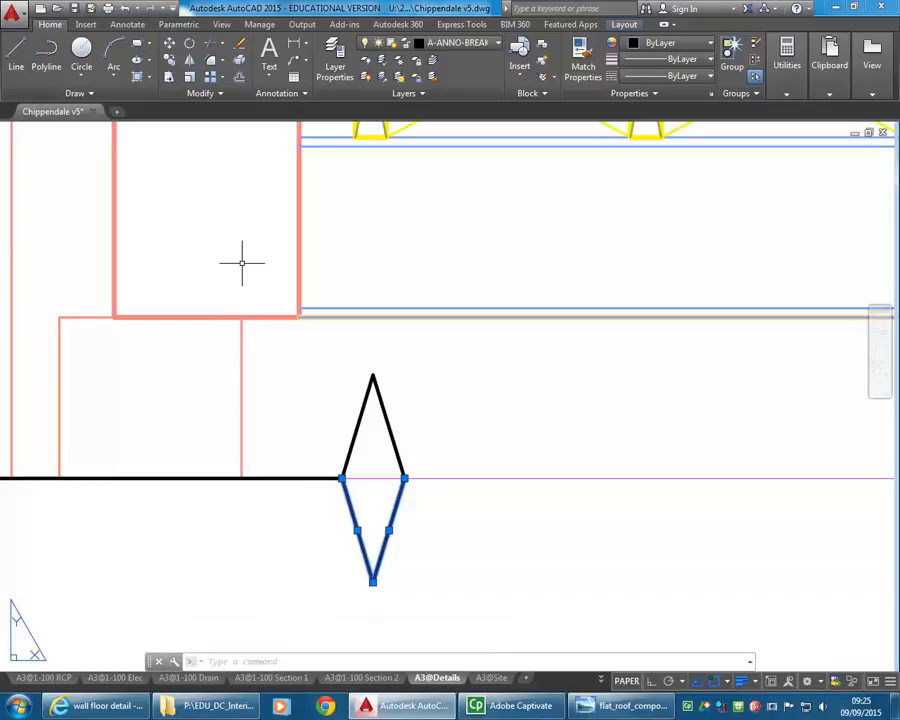
text(copy)
key(Return)
click(342, 478)
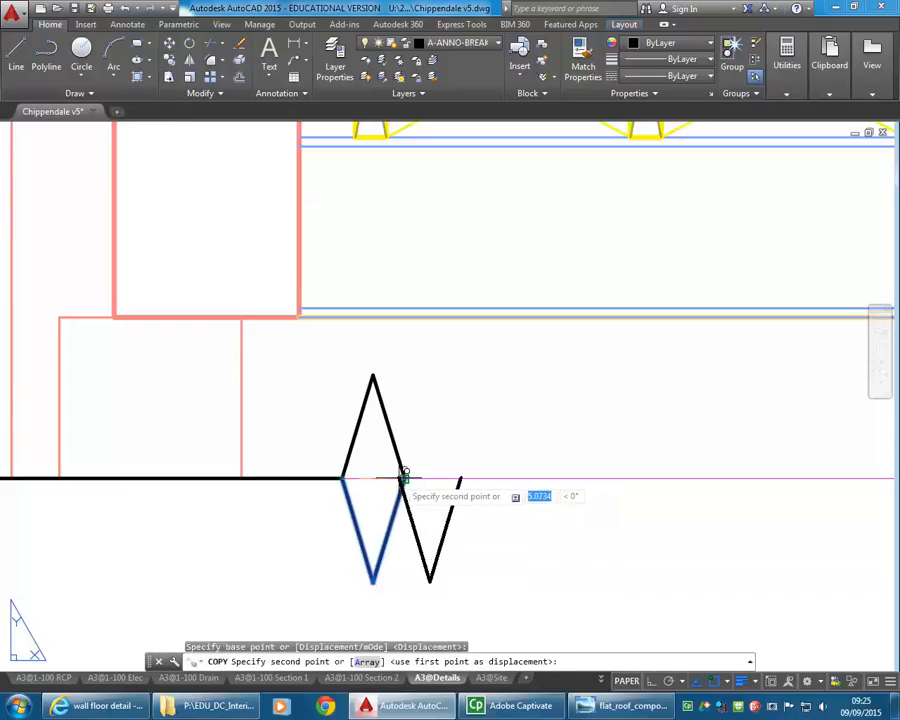
click(405, 478)
right_click(442, 366)
click(476, 374)
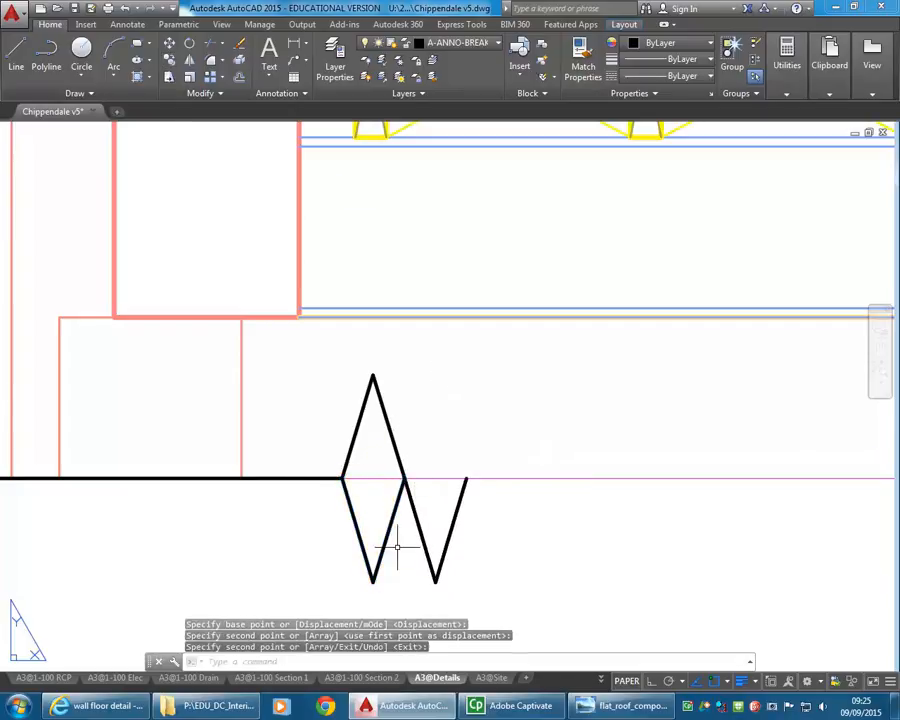
Step: Erase the original lower V beneath the peak, leaving a single zigzag
click(397, 545)
click(328, 545)
key(Delete)
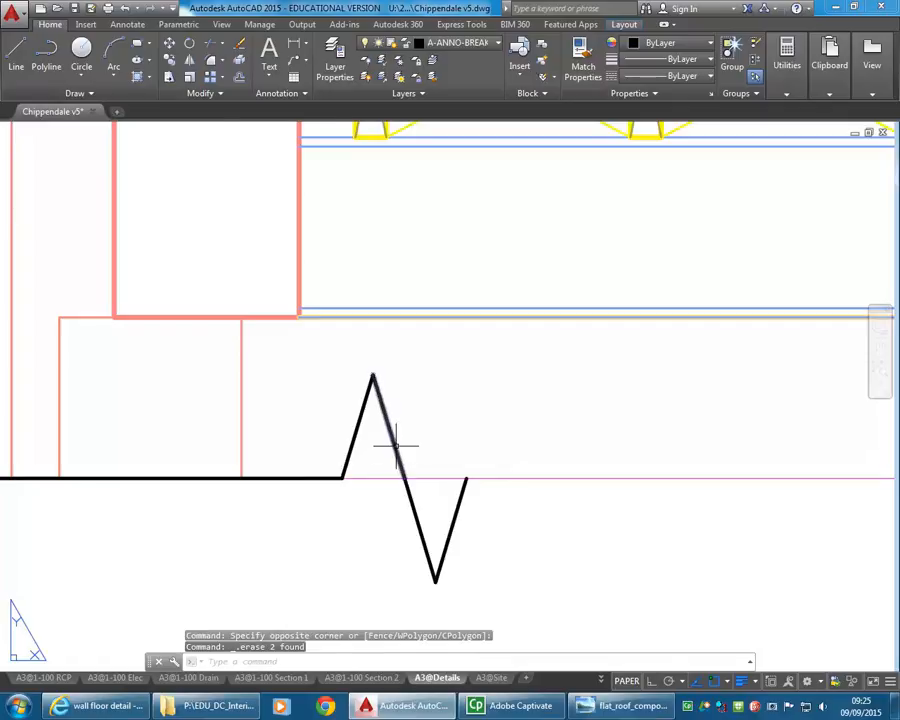
Step: Copy the horizontal line from its left endpoint to the right end of the zigzag
scroll(389, 457, down, 2)
click(346, 465)
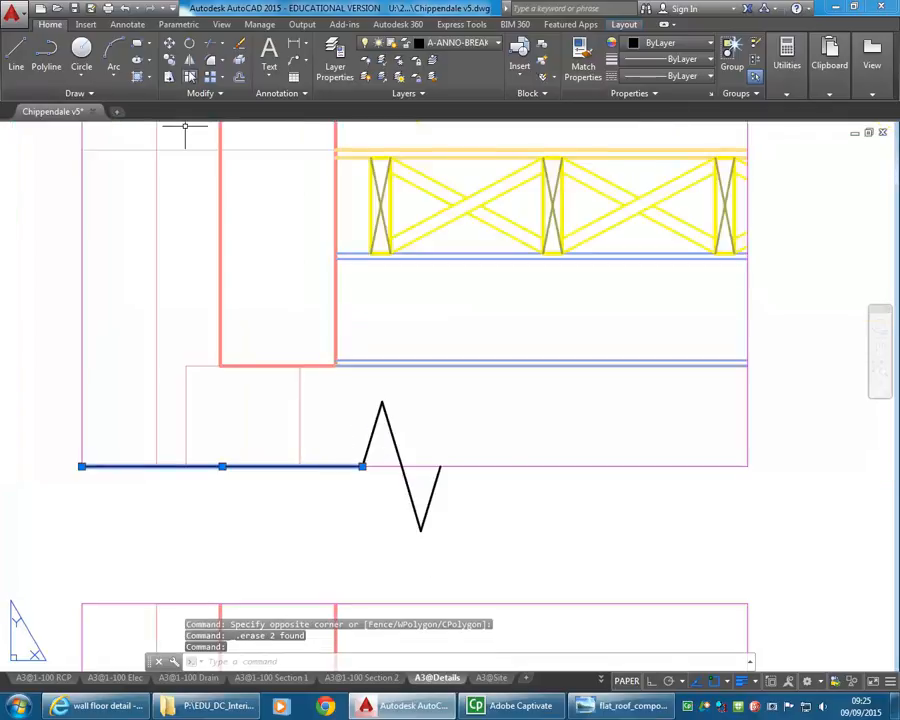
click(170, 61)
click(81, 466)
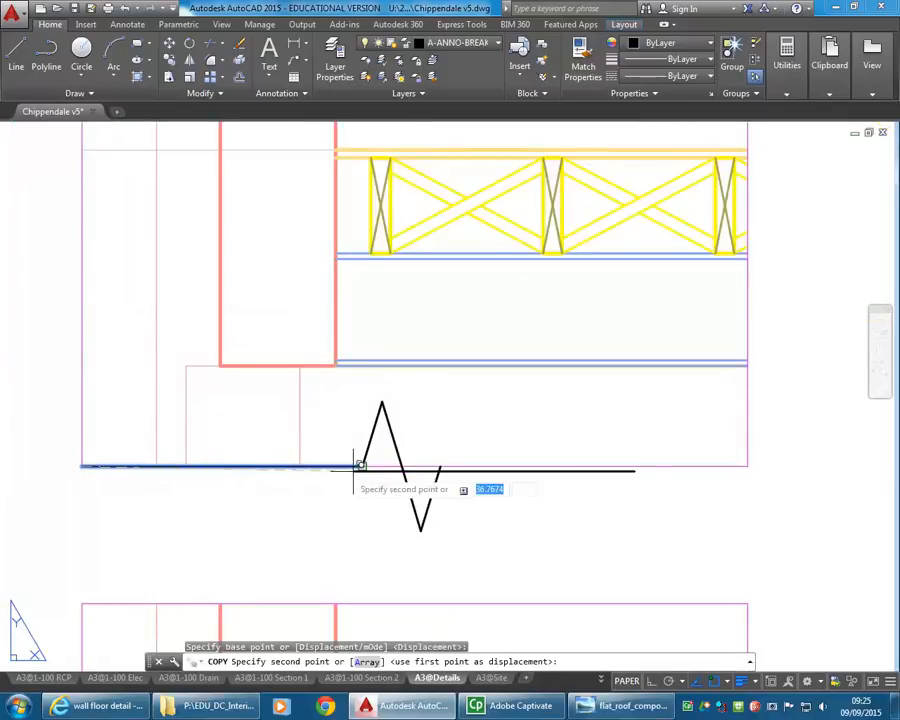
click(440, 466)
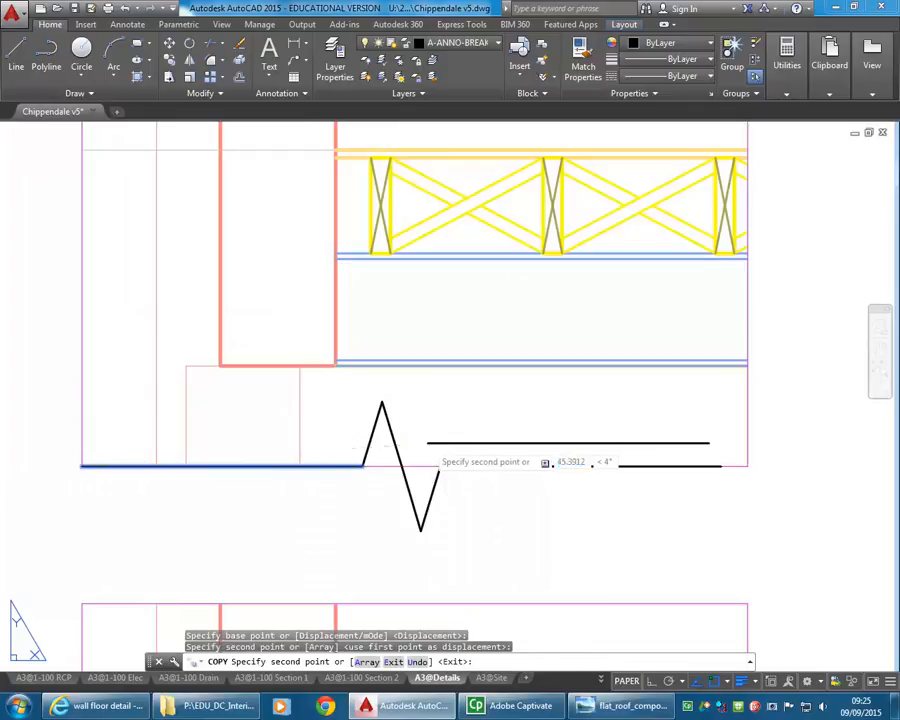
key(Escape)
key(Escape)
key(Escape)
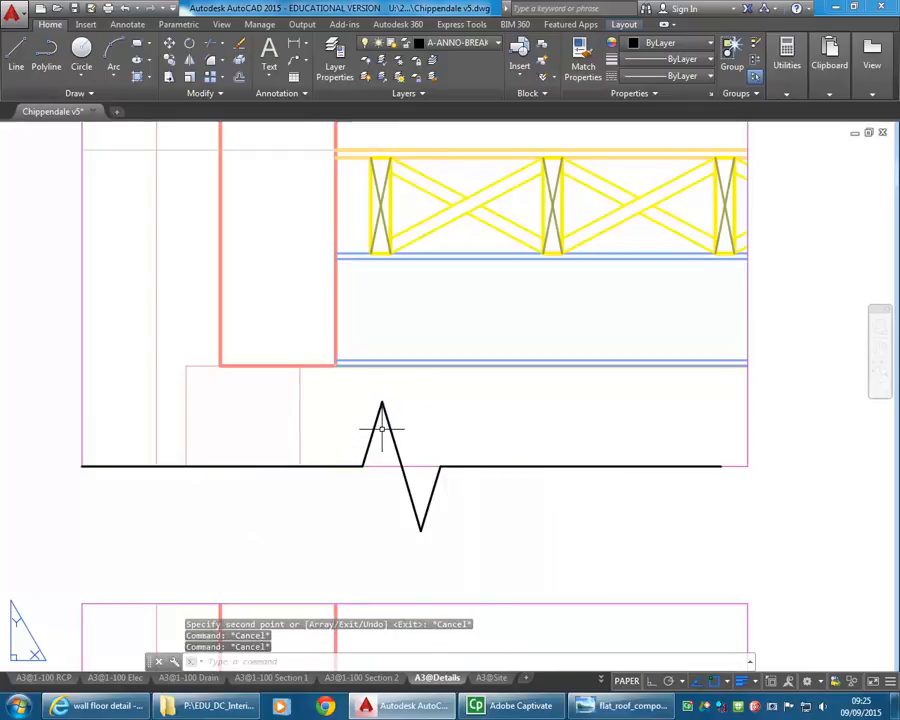
Step: Stretch the zigzag with its adjoining line ends rightward so its centre sits at the midpoint of the viewport's bottom edge, excluding the viewport
text(s)
key(Return)
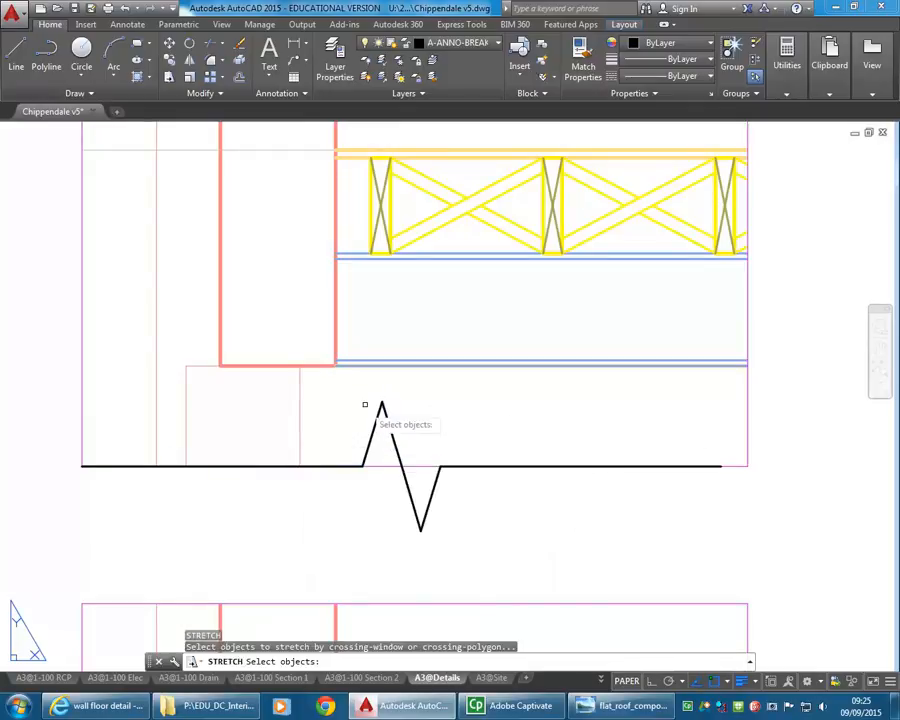
click(492, 390)
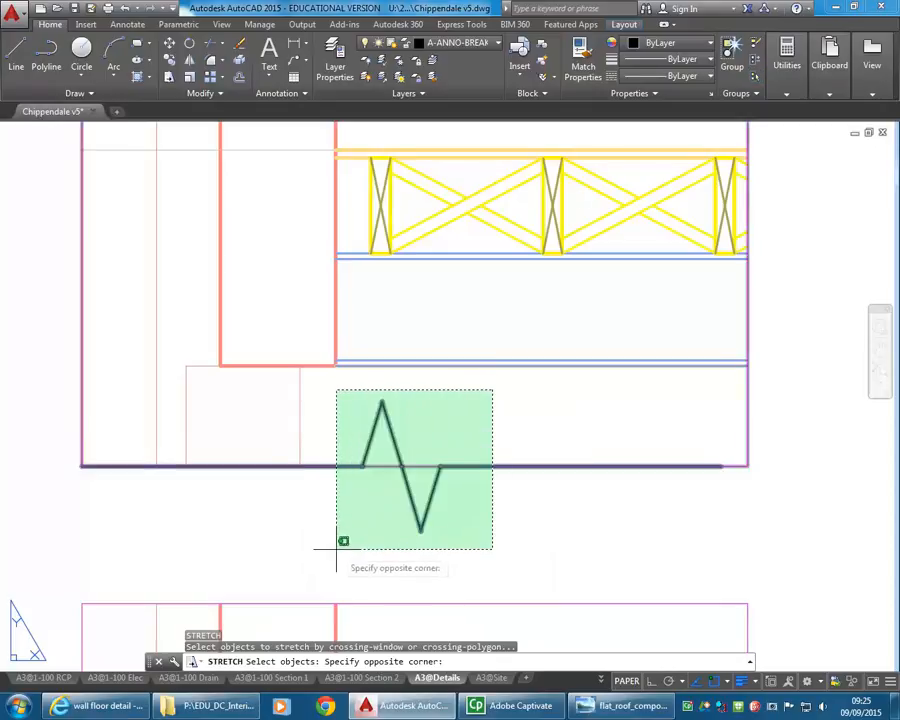
click(337, 548)
shift+click(671, 466)
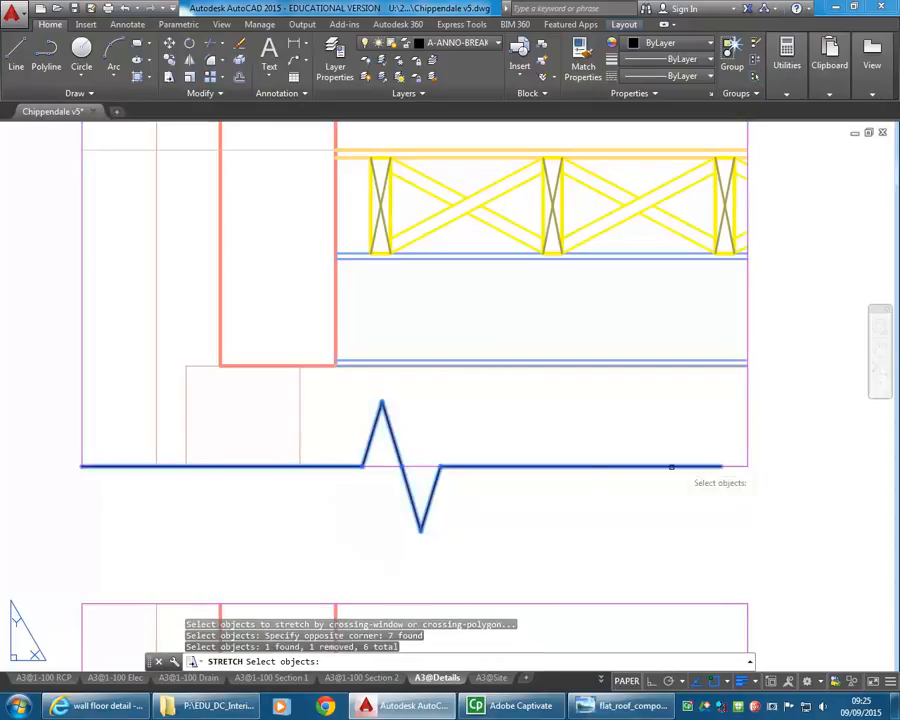
key(Return)
click(401, 466)
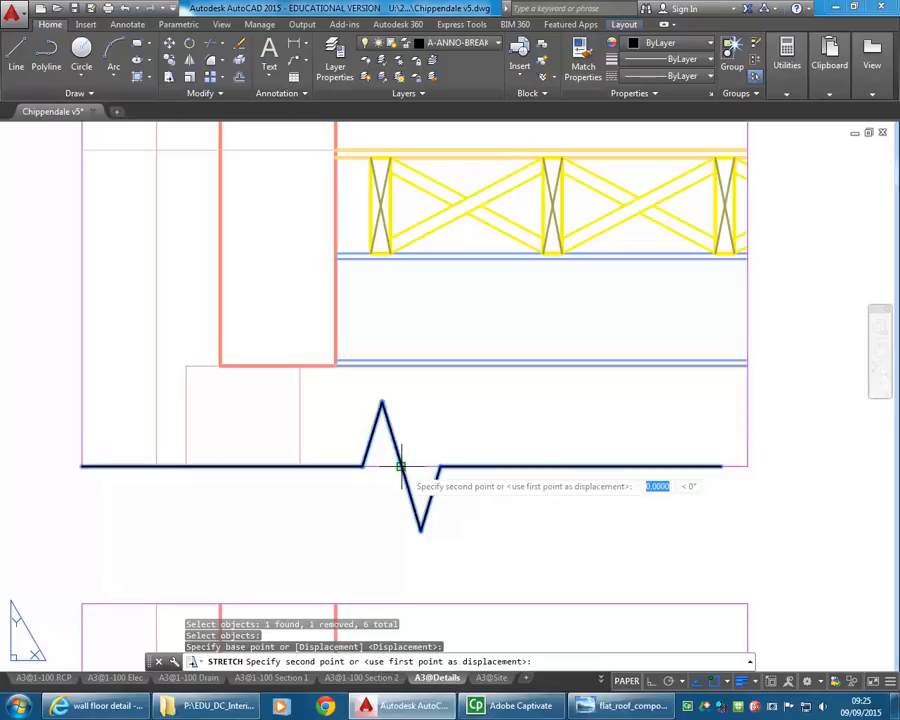
click(414, 467)
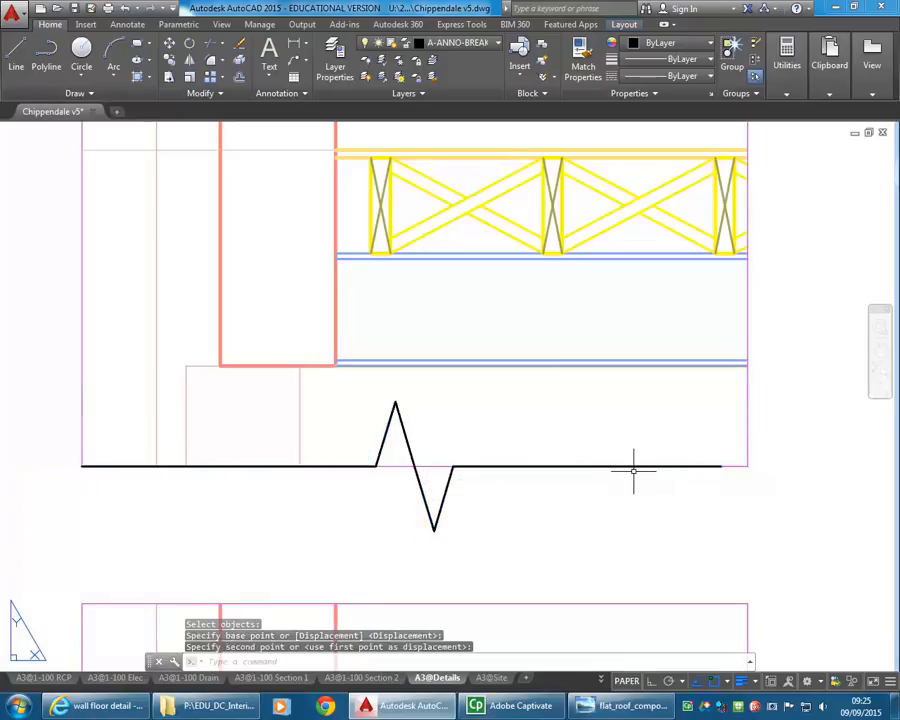
Step: Extend the right horizontal line to the upper wall viewport's lower-right corner
click(628, 466)
click(720, 467)
key(Escape)
key(Escape)
scroll(615, 430, down, 4)
scroll(558, 442, up, 5)
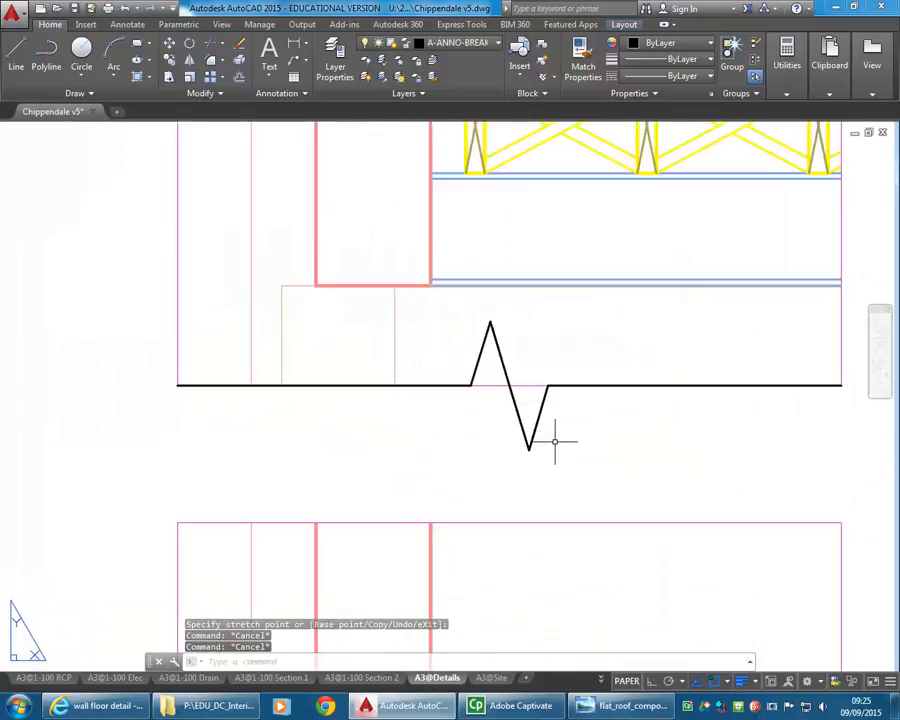
Step: Copy the whole break line from its centre to the midpoint of the middle wall viewport's bottom edge
click(442, 309)
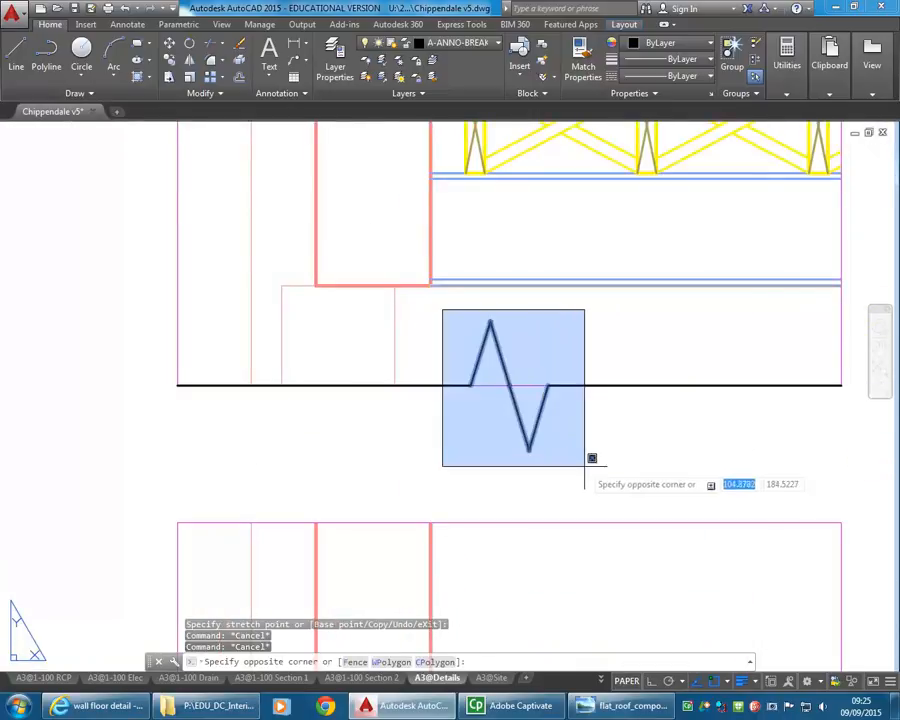
click(586, 456)
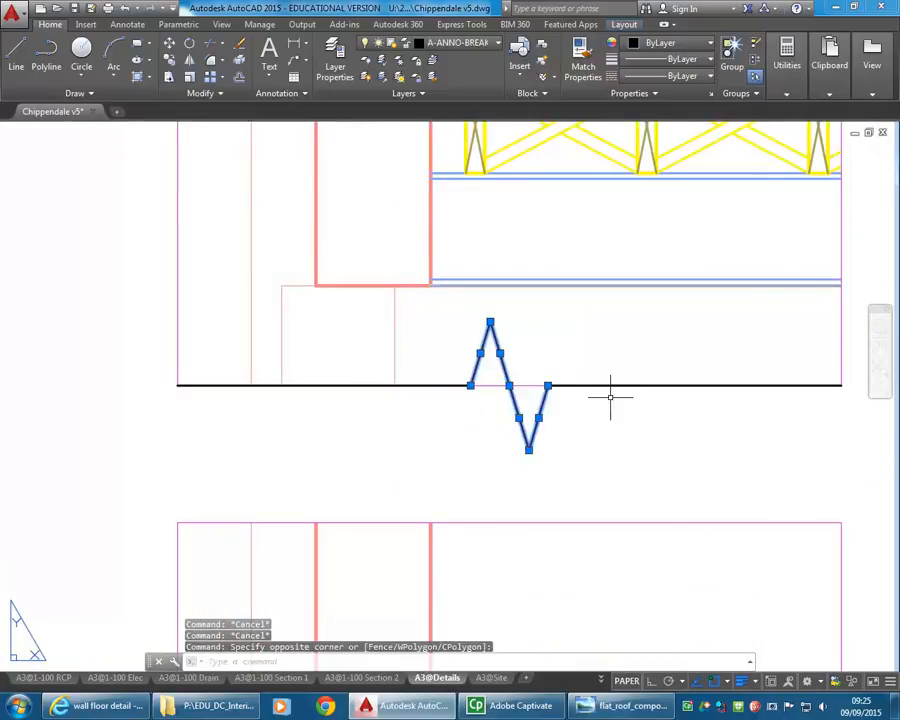
click(444, 384)
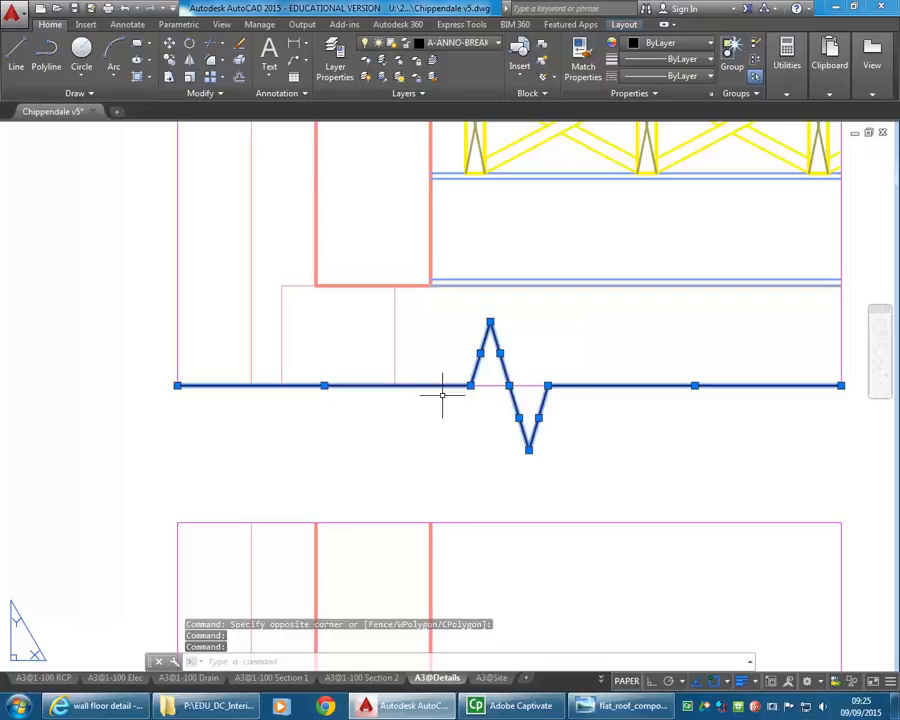
click(169, 62)
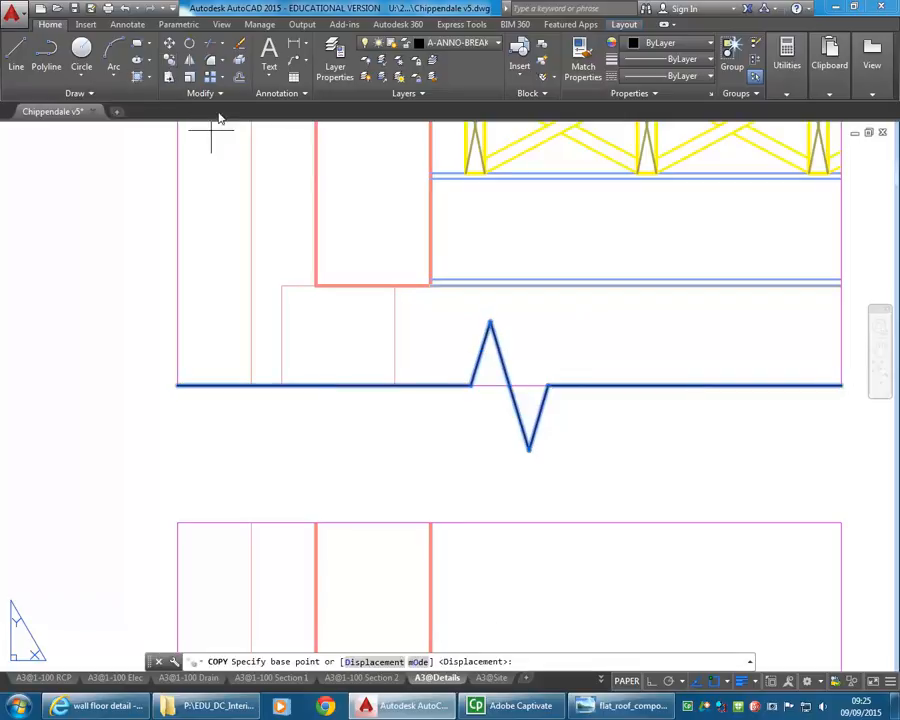
click(509, 385)
scroll(509, 385, down, 4)
middle_drag(503, 346, 503, 266)
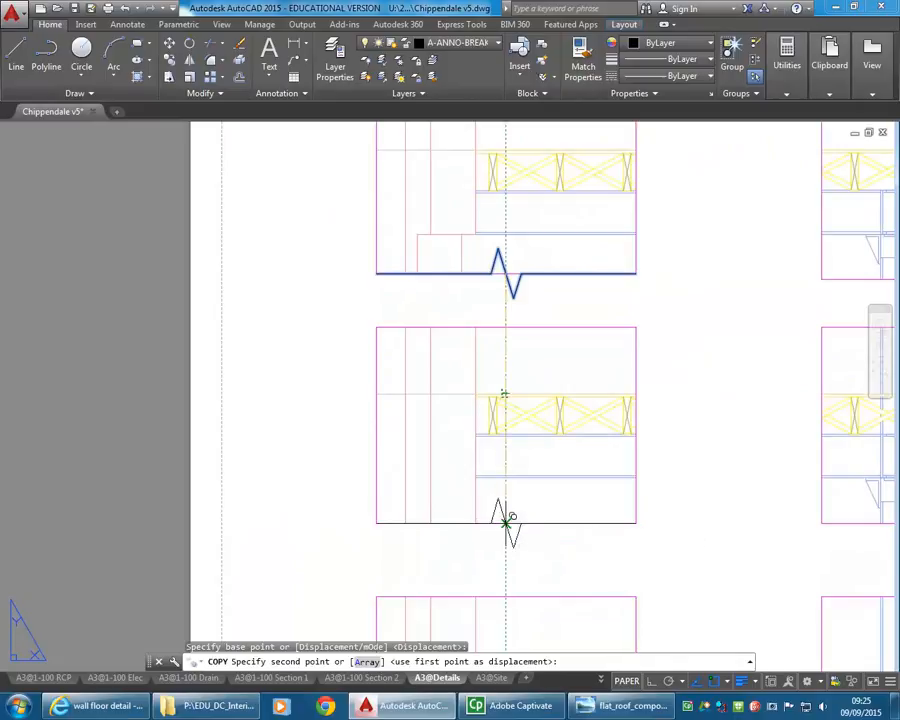
middle_drag(502, 512, 497, 372)
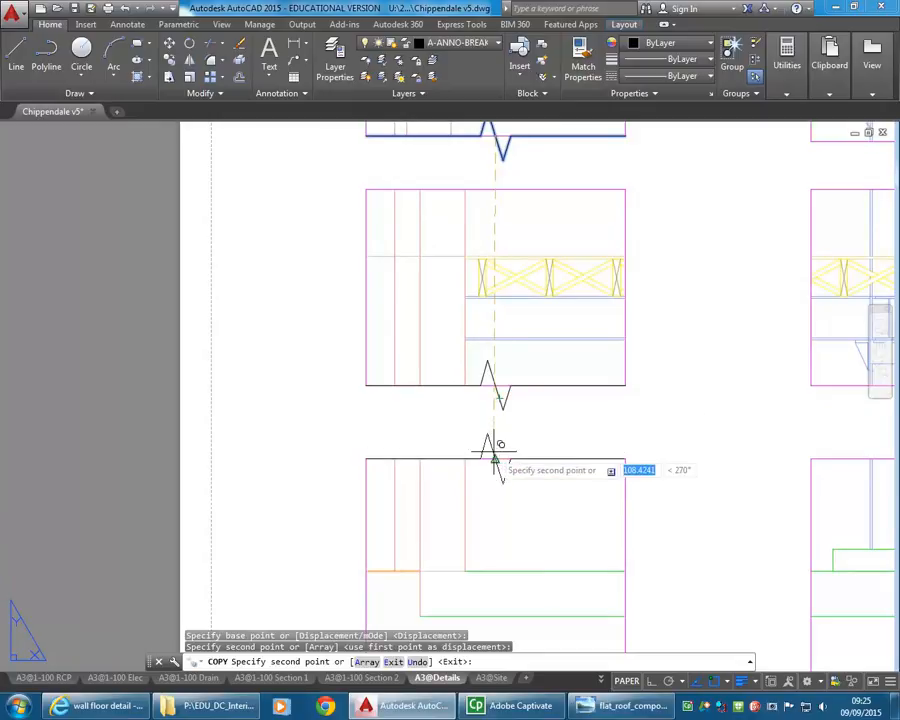
Step: Place two more break line copies at the top-edge midpoints of the lower and middle wall viewports
click(497, 447)
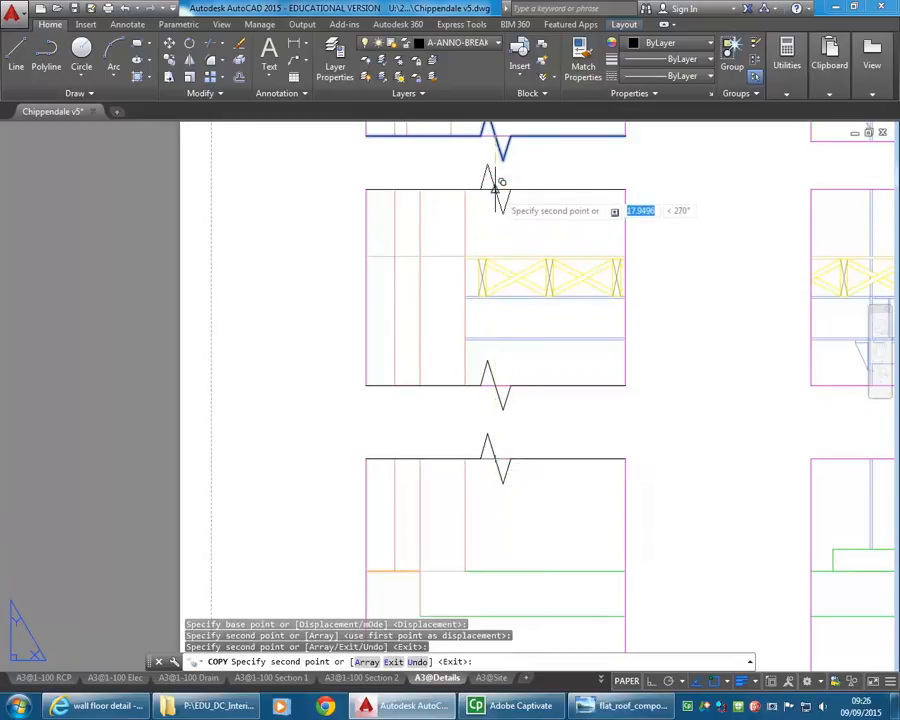
click(497, 190)
scroll(502, 218, down, 4)
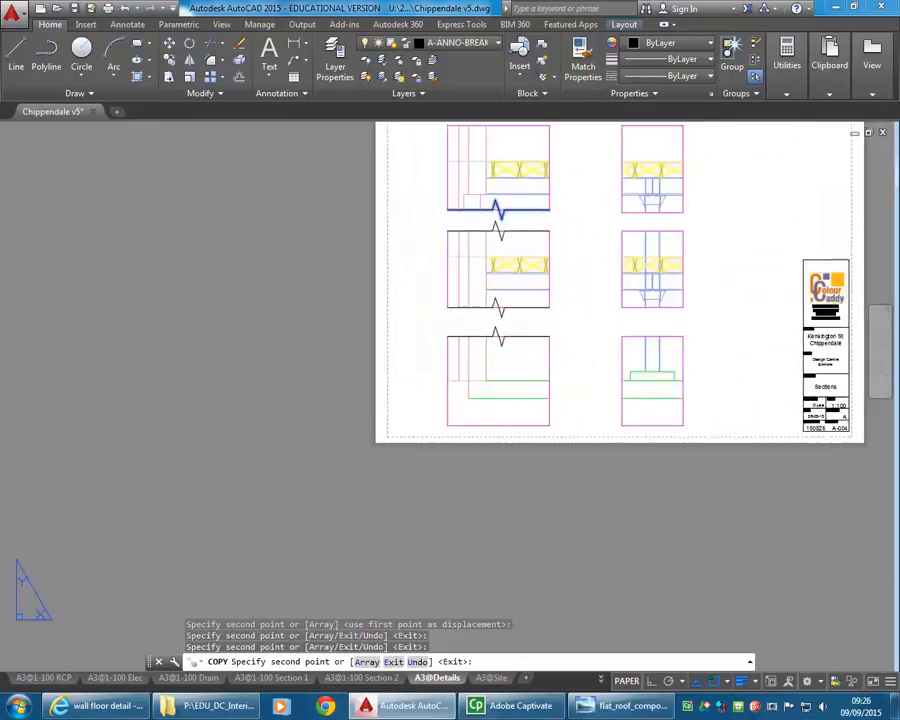
middle_drag(536, 296, 461, 437)
key(Escape)
key(Escape)
Step: Copy the upper wall viewport's break line from its centre to the midpoint of the upper column viewport's bottom edge
scroll(478, 338, up, 4)
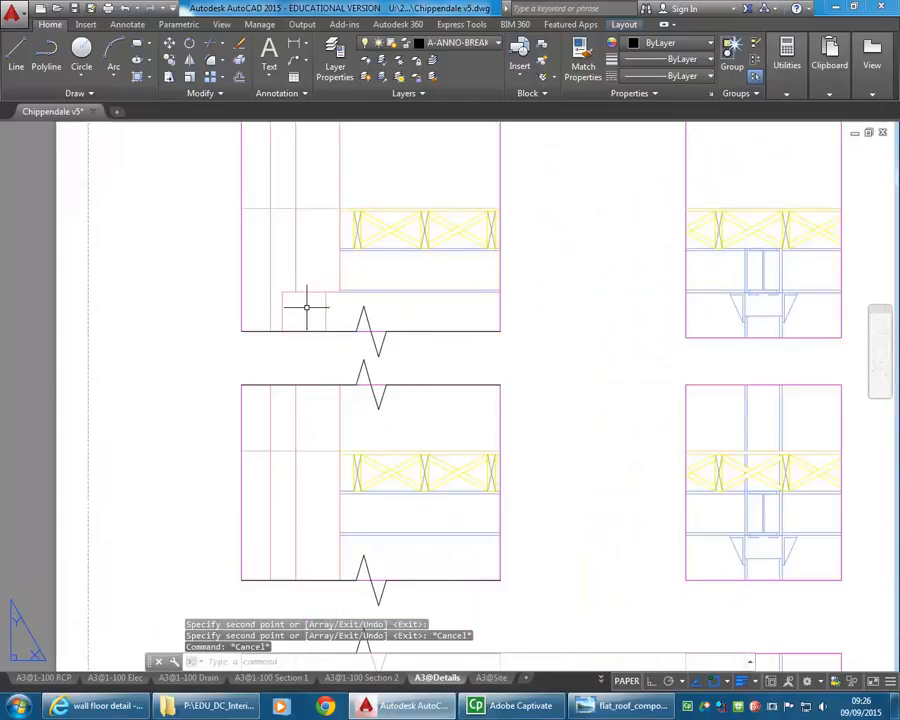
scroll(315, 307, up, 2)
click(351, 297)
click(466, 392)
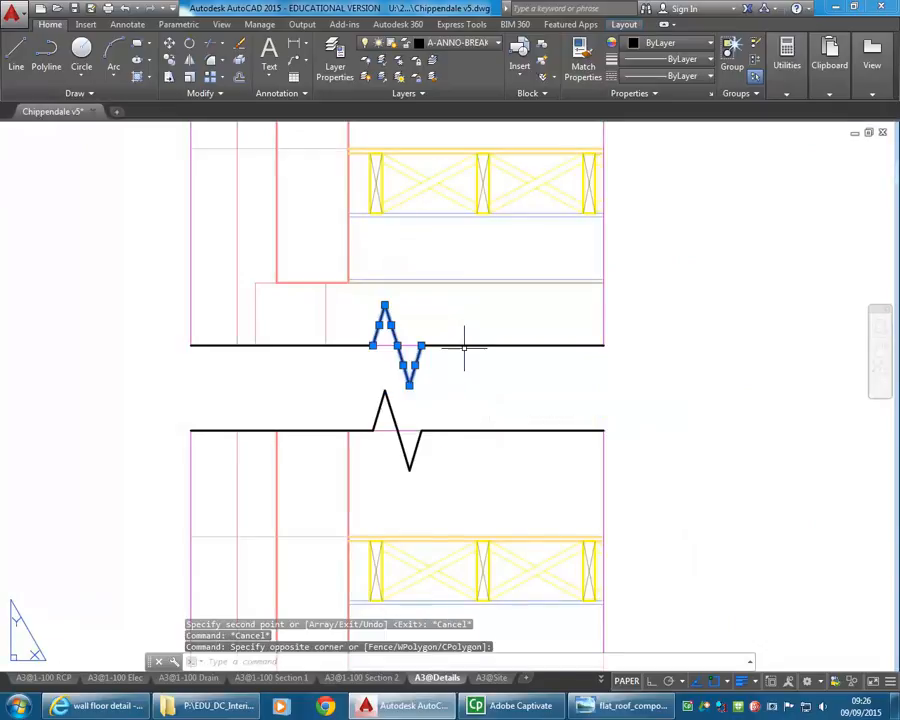
click(466, 345)
click(356, 345)
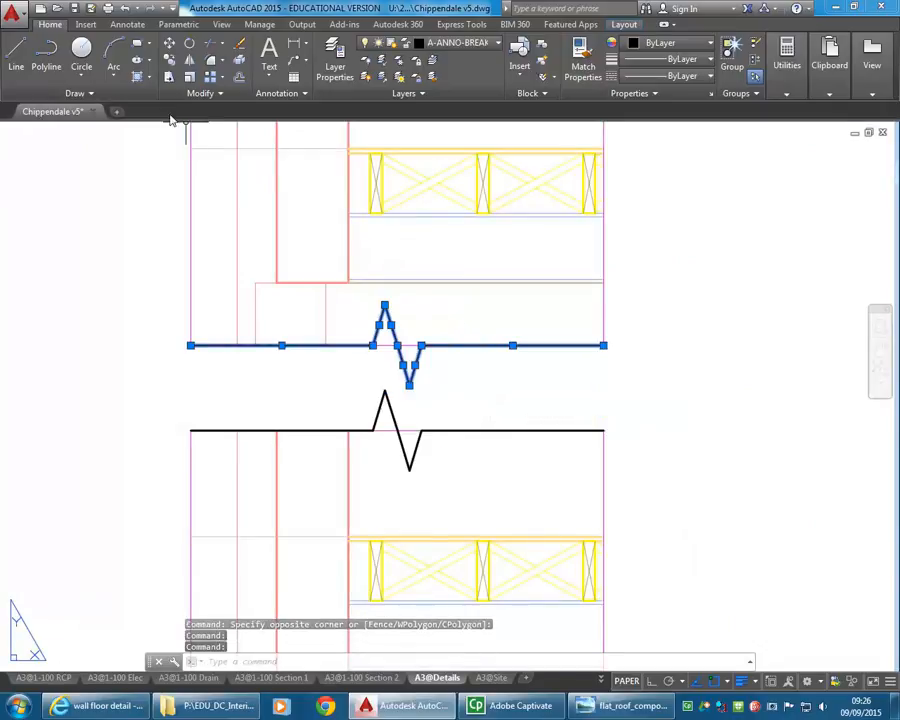
click(170, 60)
click(398, 345)
middle_drag(553, 333, 262, 342)
middle_drag(590, 342, 364, 369)
scroll(515, 388, up, 1)
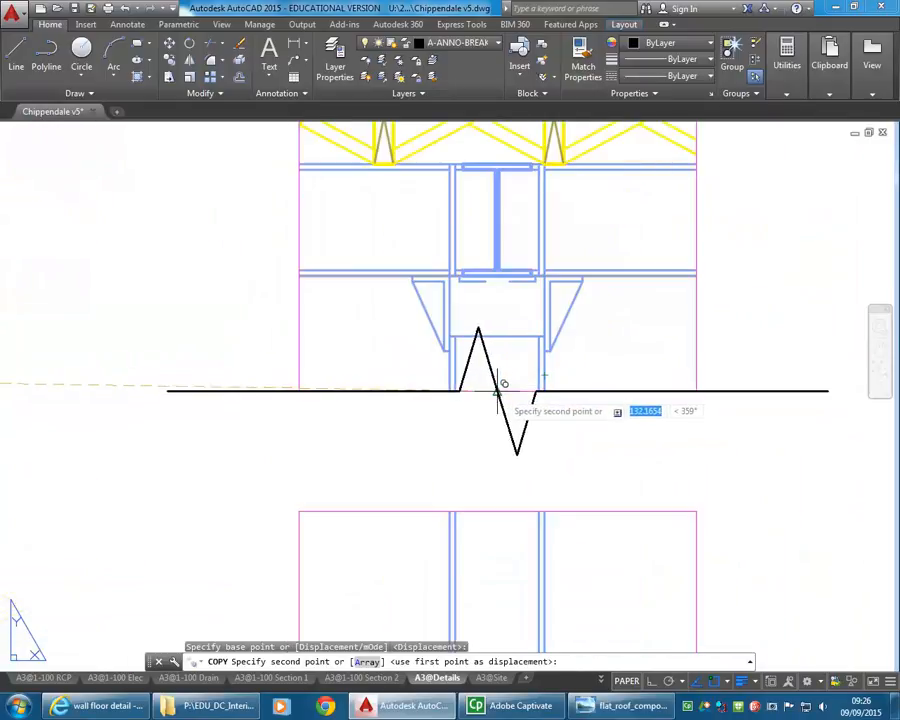
click(497, 391)
key(Escape)
key(Escape)
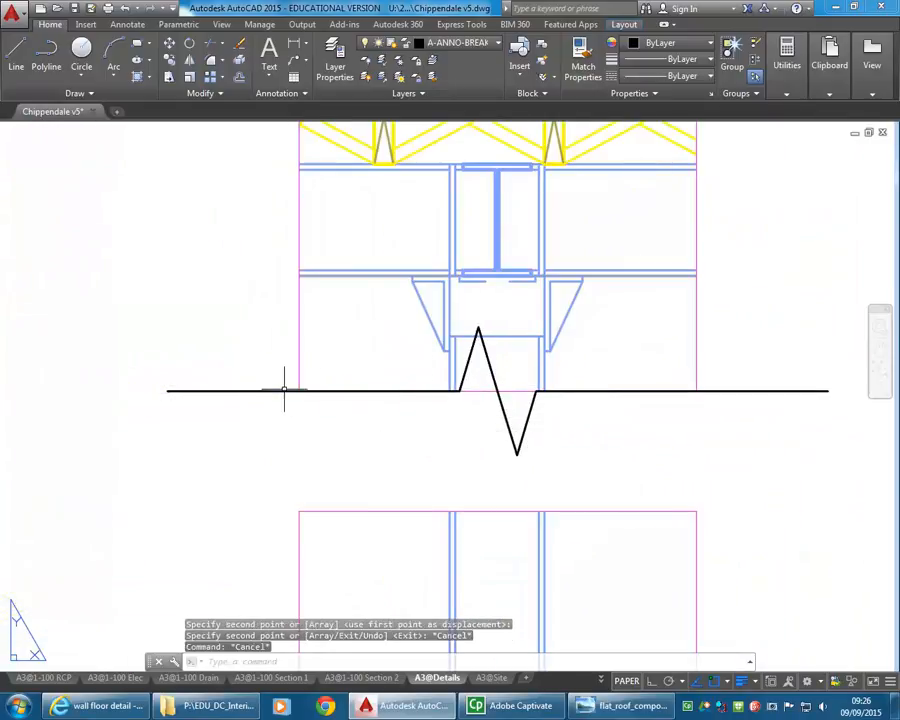
Step: Shorten both horizontal ends of the copied break line to the column viewport's lower corners
click(169, 392)
click(167, 391)
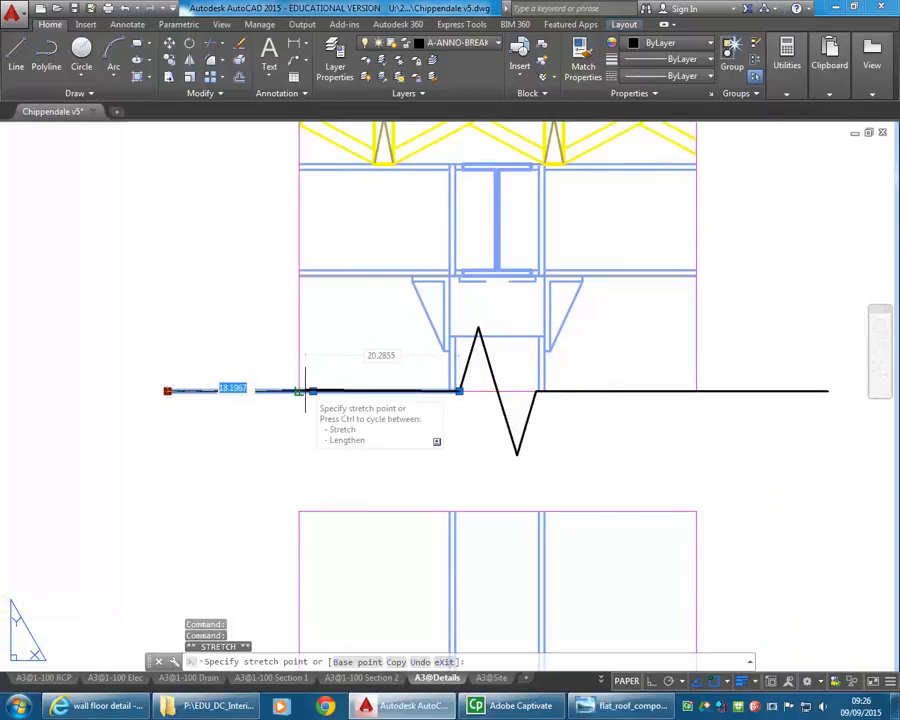
click(299, 391)
key(Escape)
click(788, 394)
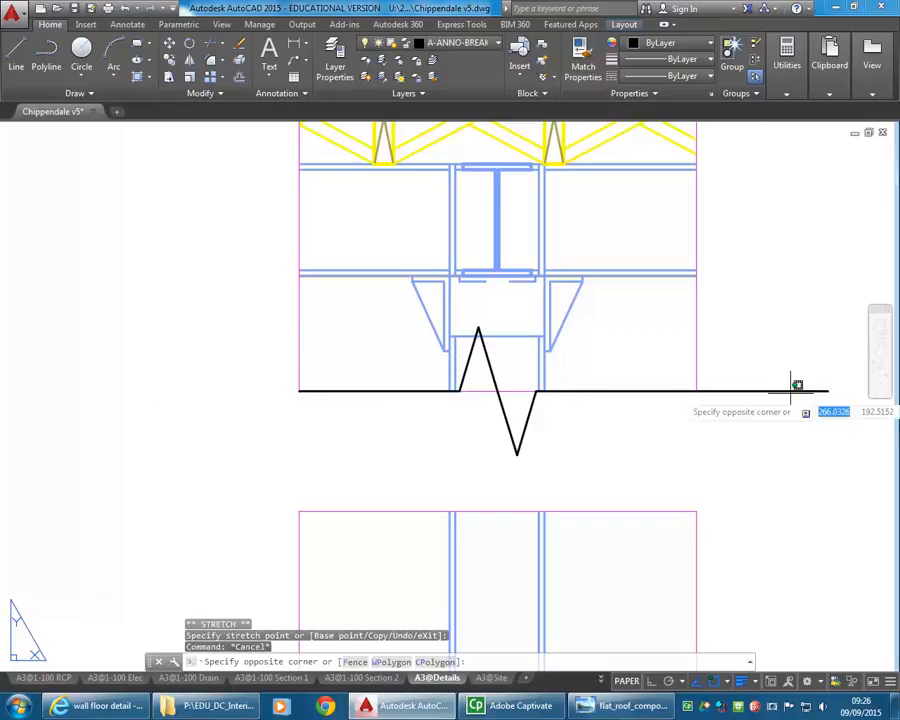
click(772, 382)
click(827, 391)
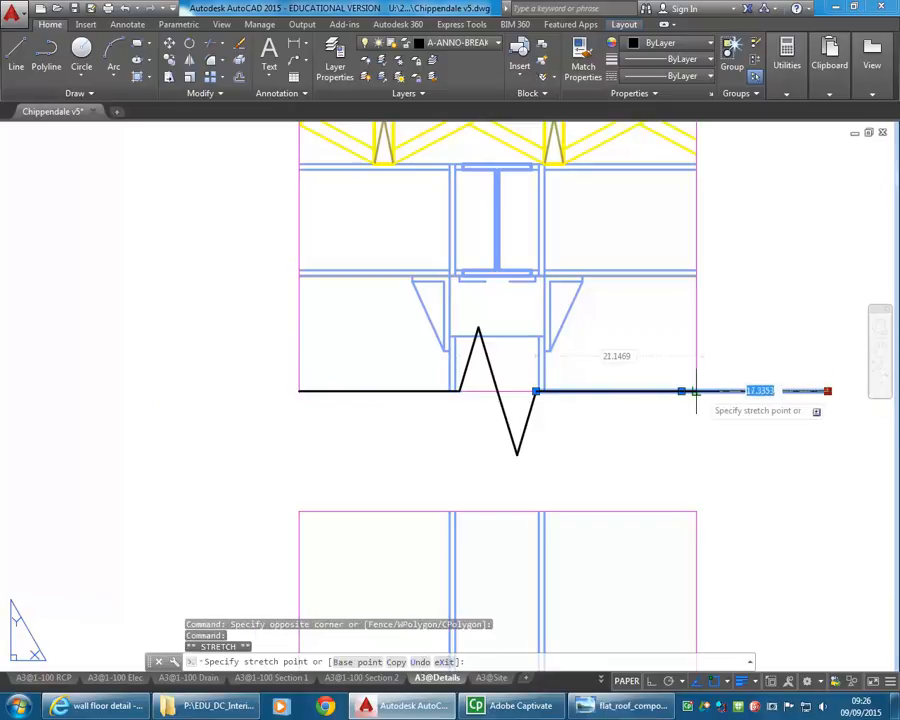
click(697, 390)
key(Escape)
key(Escape)
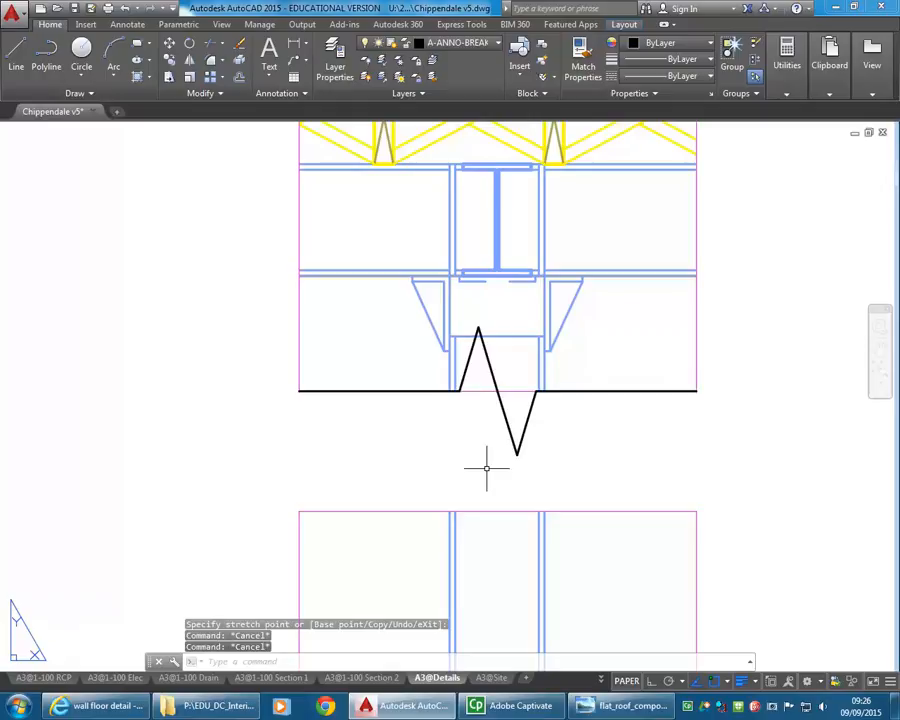
scroll(494, 372, up, 2)
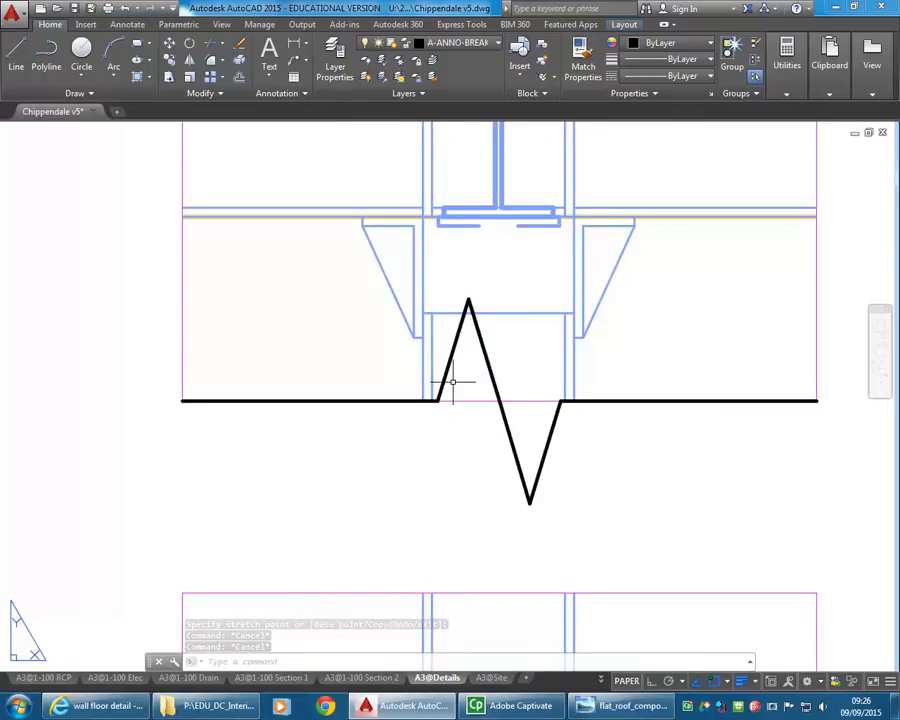
key(Return)
key(Escape)
key(Escape)
key(Return)
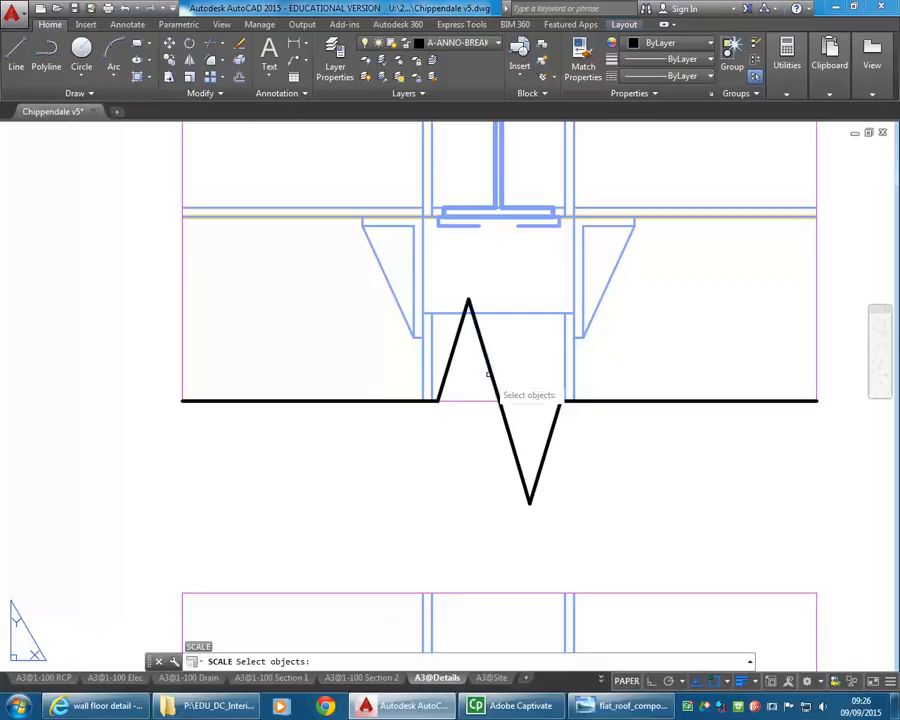
click(489, 371)
click(512, 445)
click(538, 462)
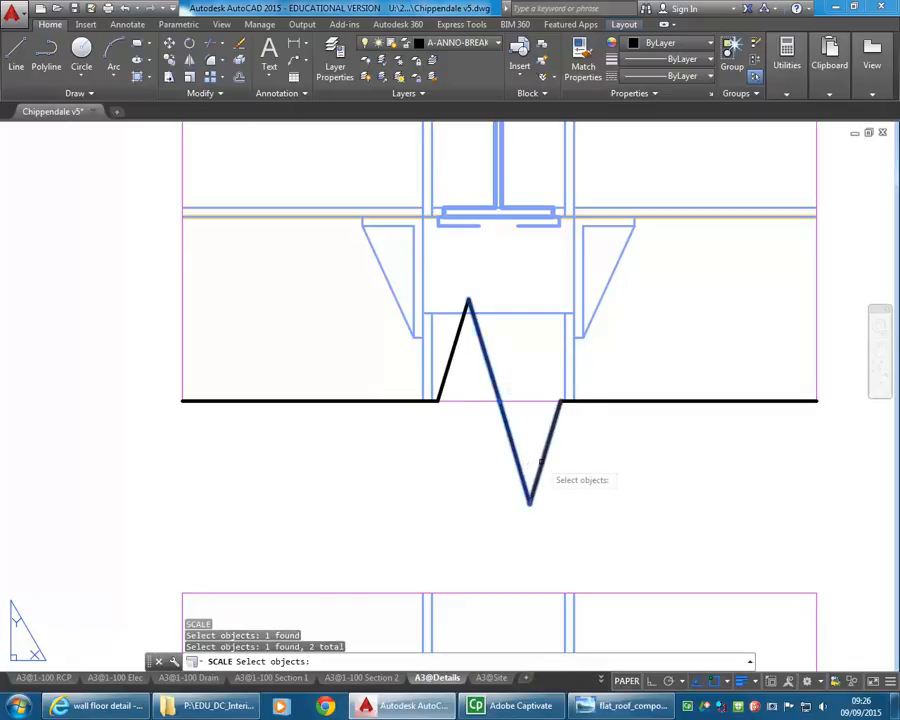
click(451, 363)
key(Return)
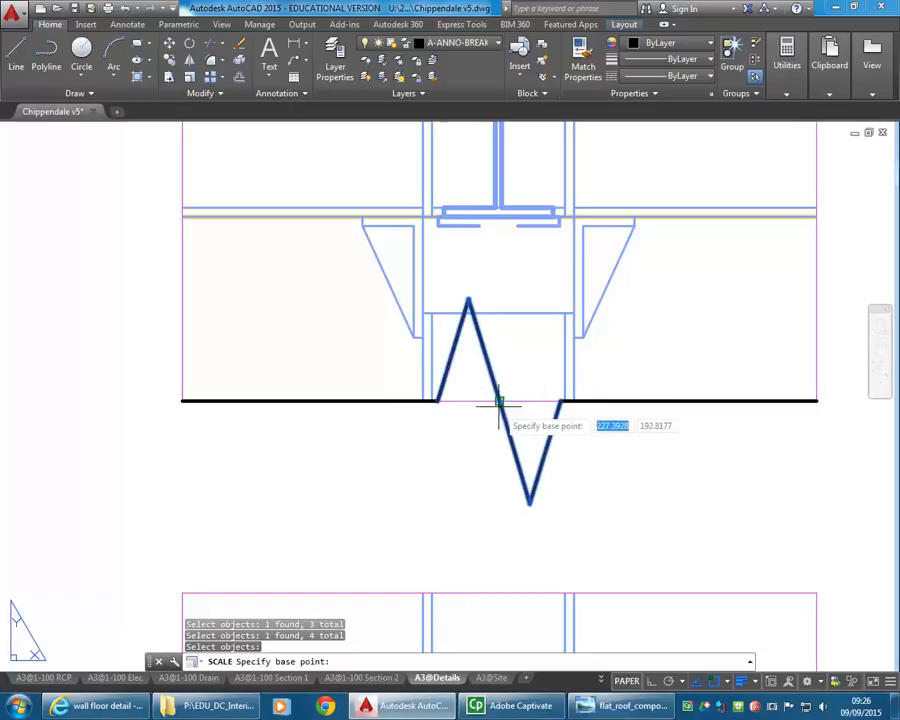
click(499, 399)
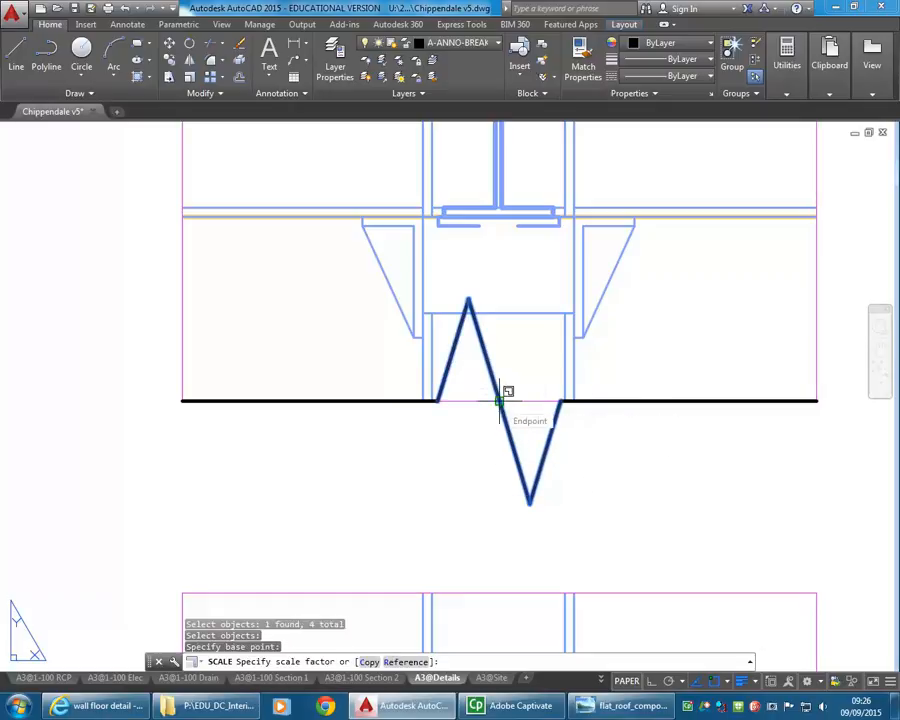
key(Escape)
key(Escape)
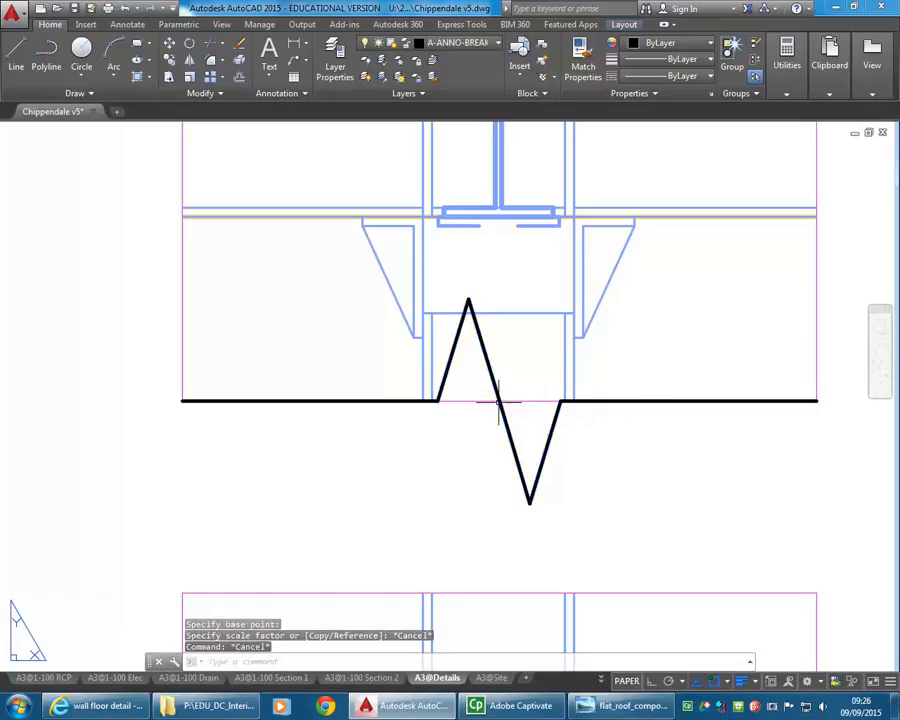
Step: Scale the four zigzag segments on the upper column viewport's bottom edge by 0.7 about their centre
click(362, 276)
click(617, 539)
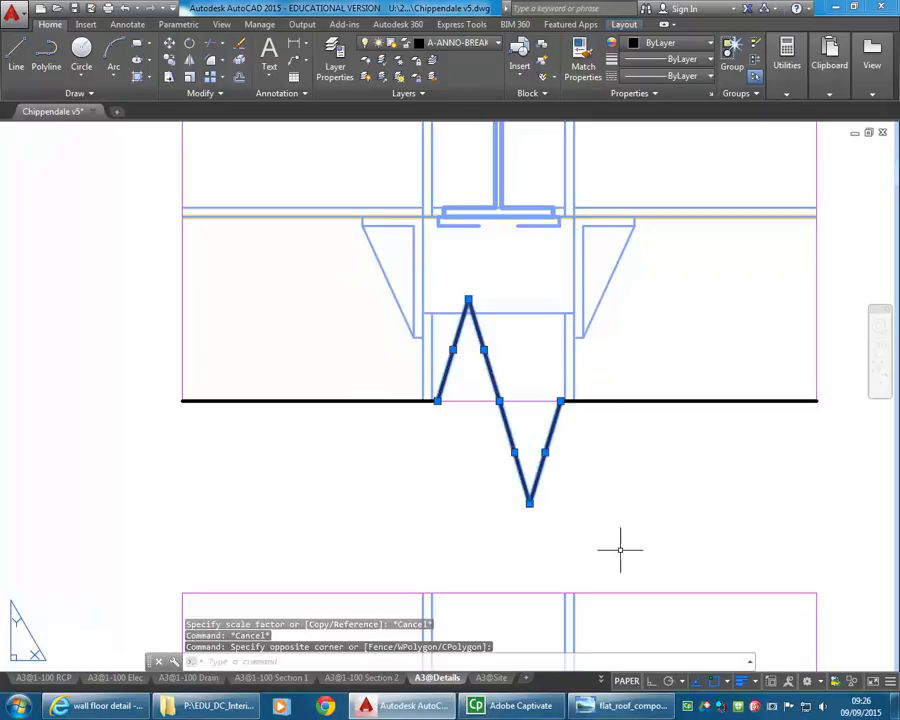
click(189, 78)
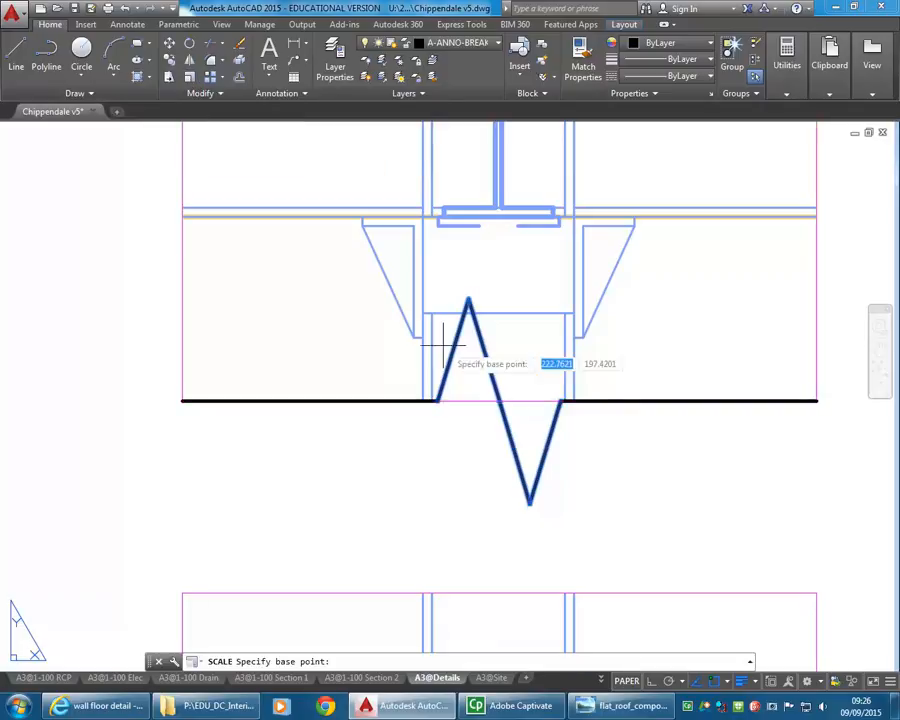
click(499, 402)
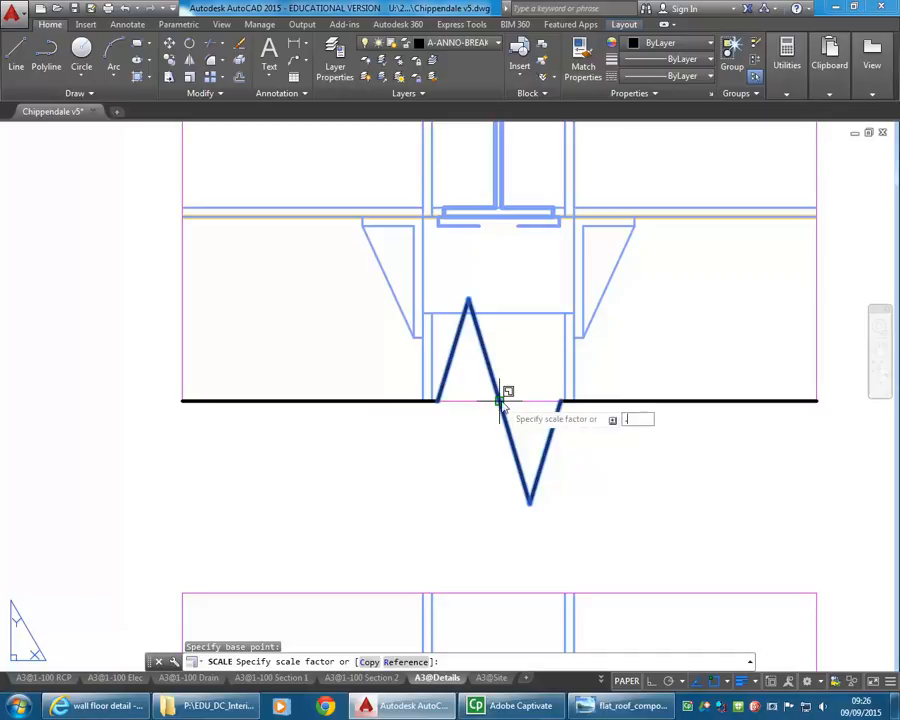
key(Return)
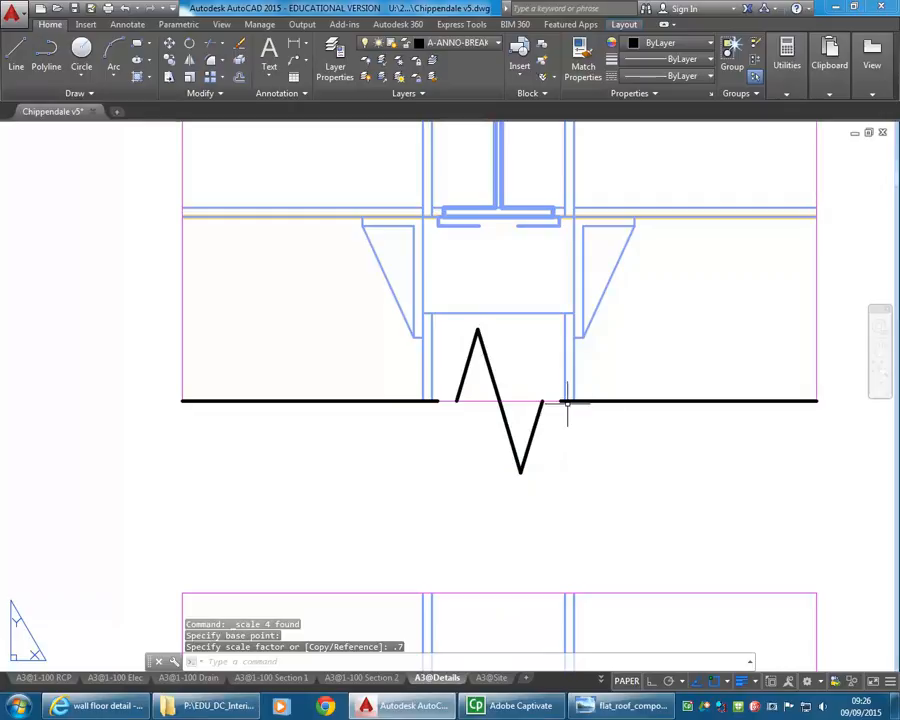
Step: Scale the upper column viewport's zigzag by a further factor of 0.5 about its centre
scroll(457, 474, down, 4)
scroll(457, 474, down, 5)
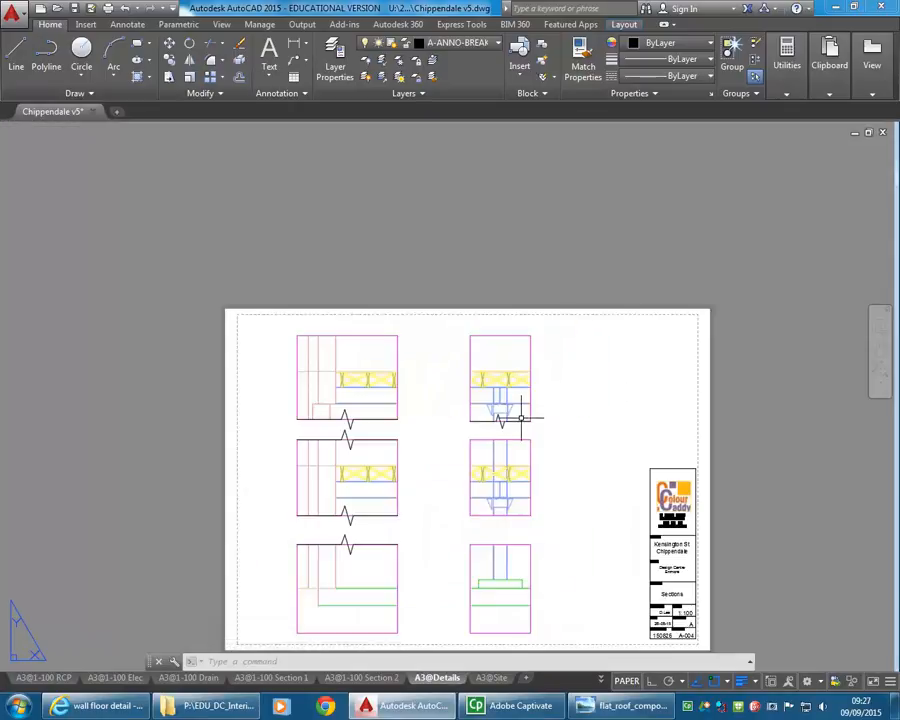
scroll(520, 418, up, 8)
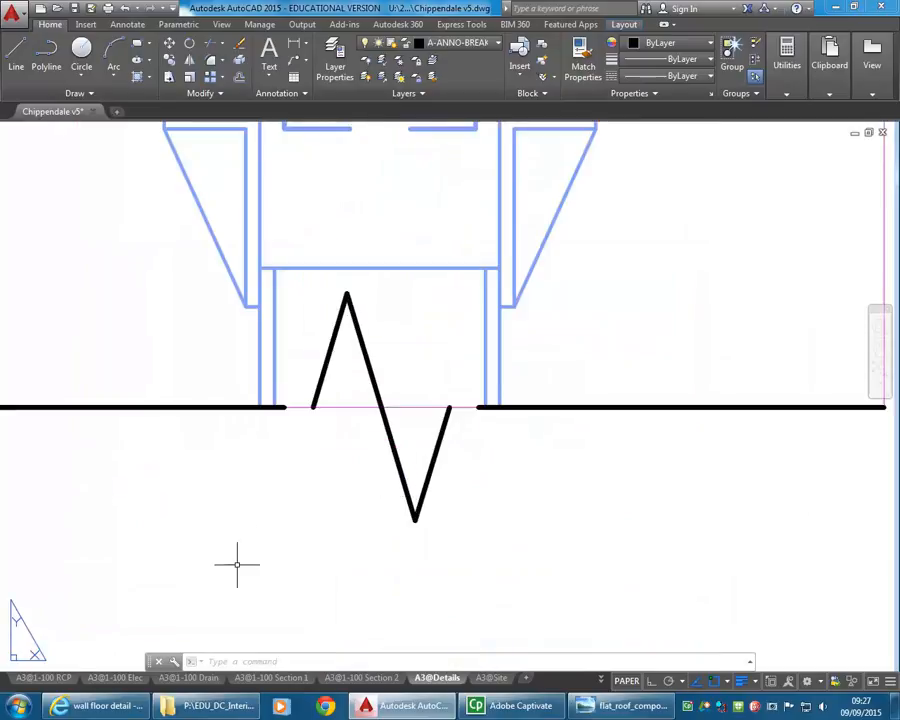
click(237, 564)
click(629, 265)
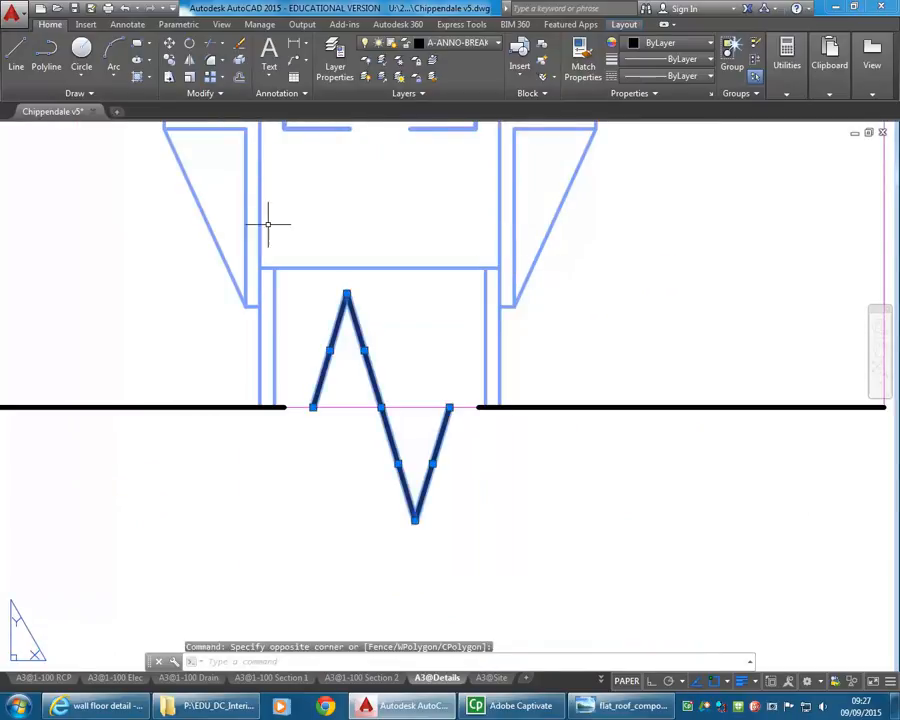
click(189, 79)
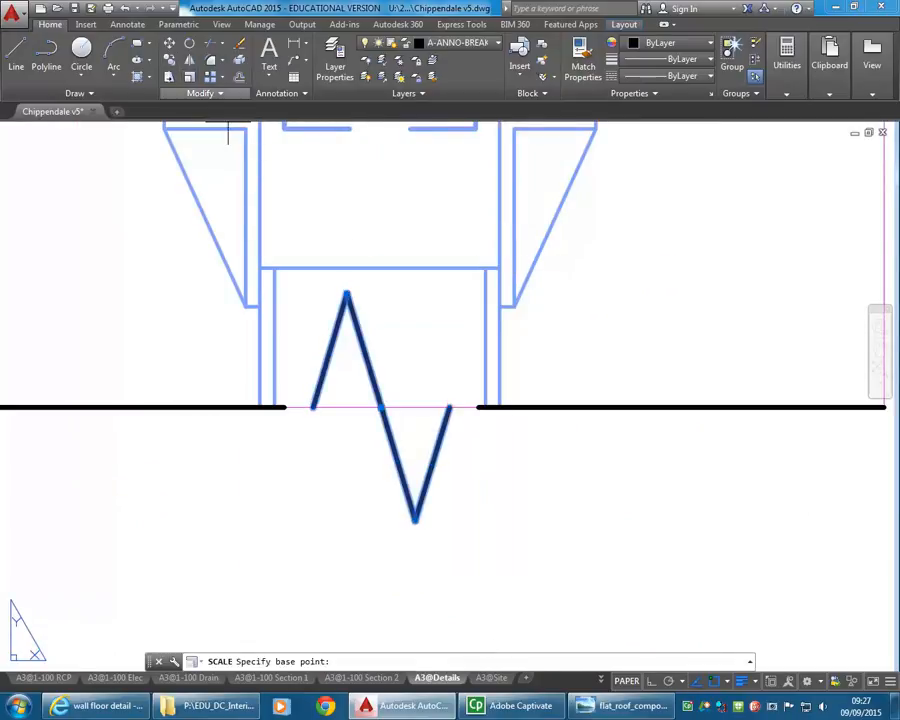
click(381, 408)
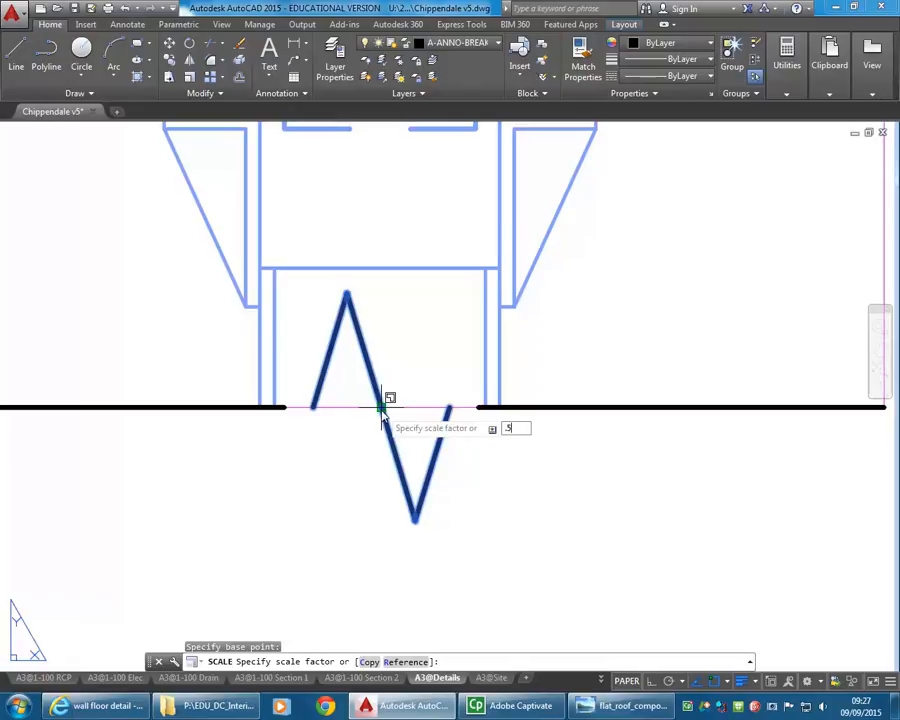
key(Return)
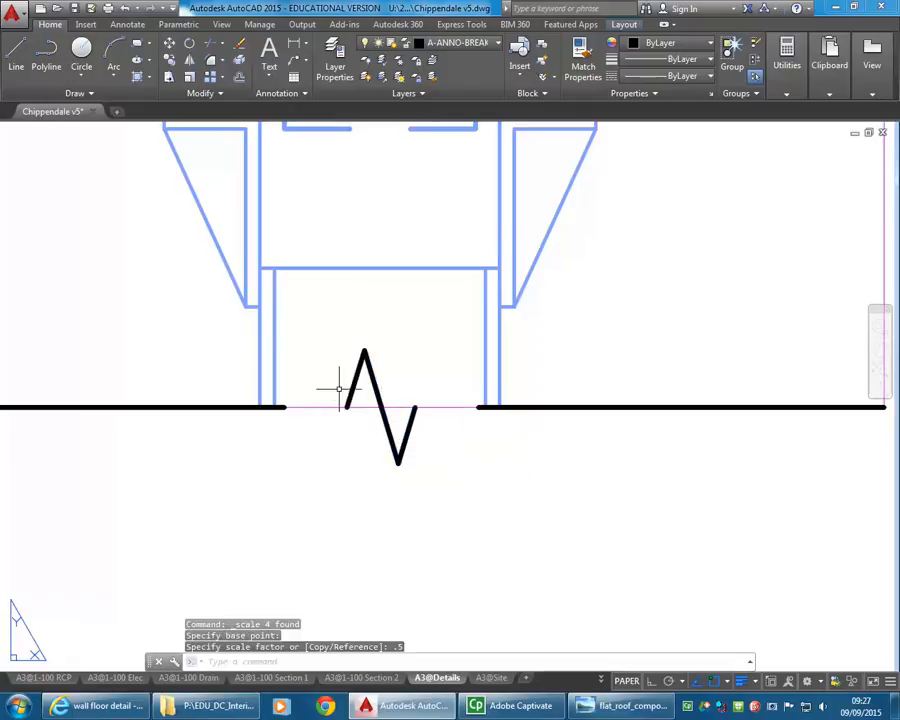
Step: Fillet both horizontal lines to the ends of the reduced zigzag to close the gaps in the column viewport's break line
text(f)
key(Return)
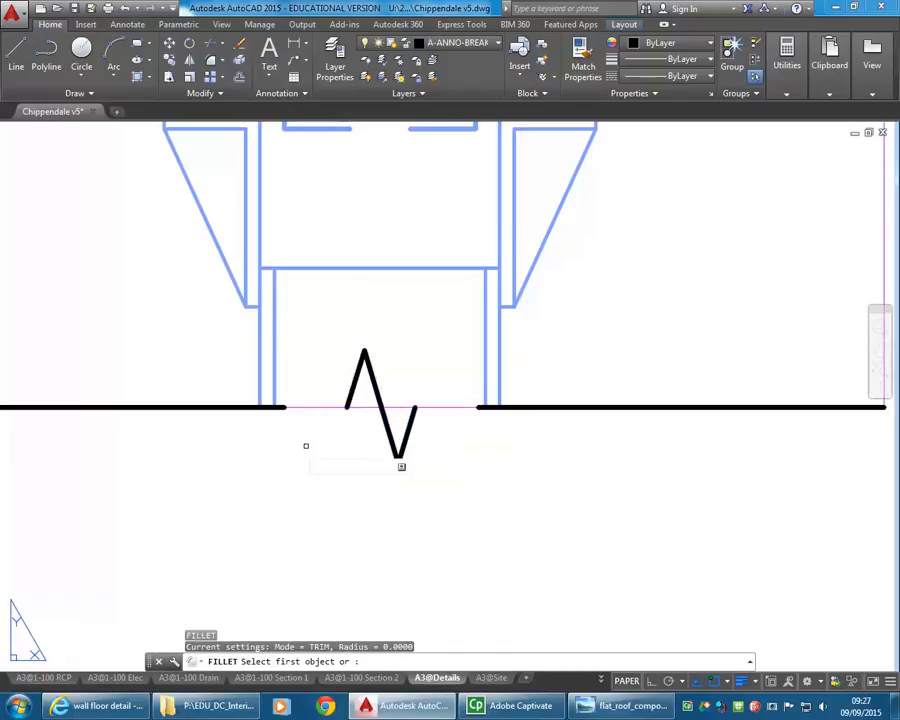
click(276, 408)
click(352, 398)
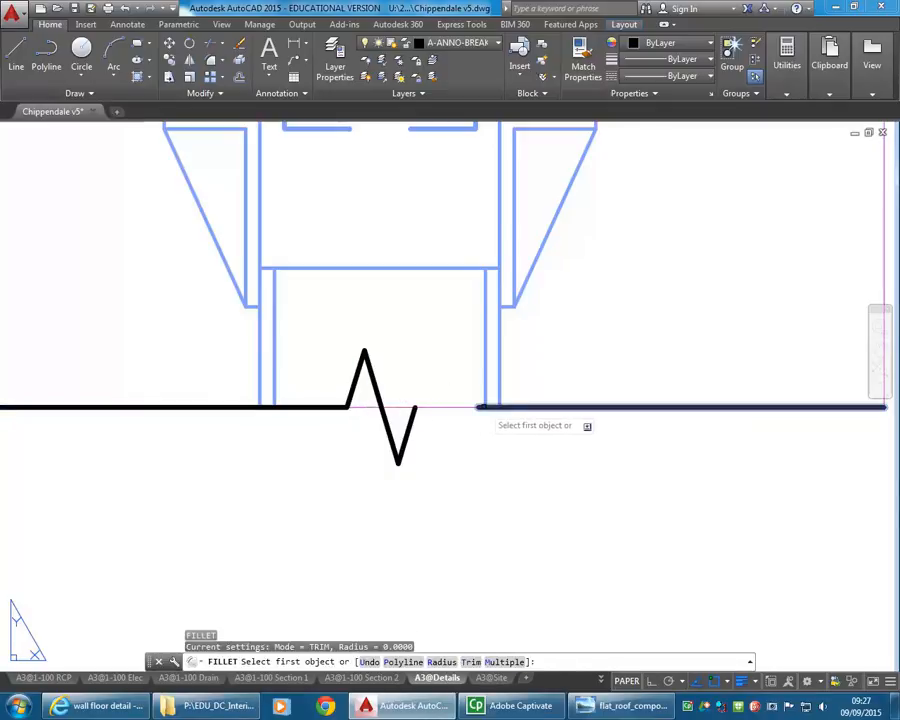
click(478, 406)
click(410, 410)
scroll(365, 415, down, 5)
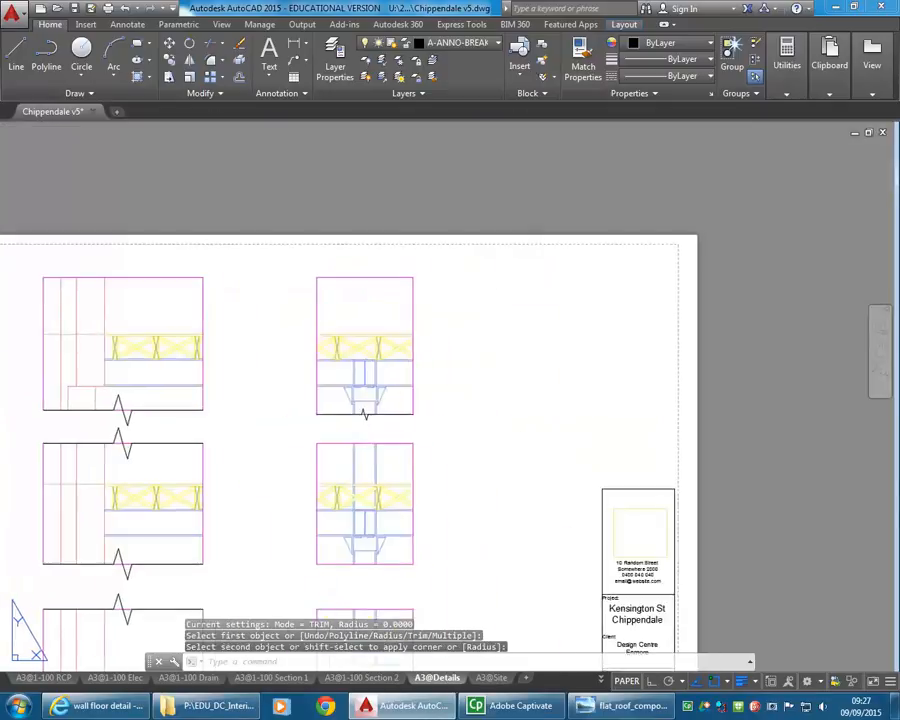
Step: Enlarge the upper column viewport's zigzag by a scale factor of 1.2 about its centre
middle_drag(364, 453, 432, 412)
scroll(418, 410, down, 2)
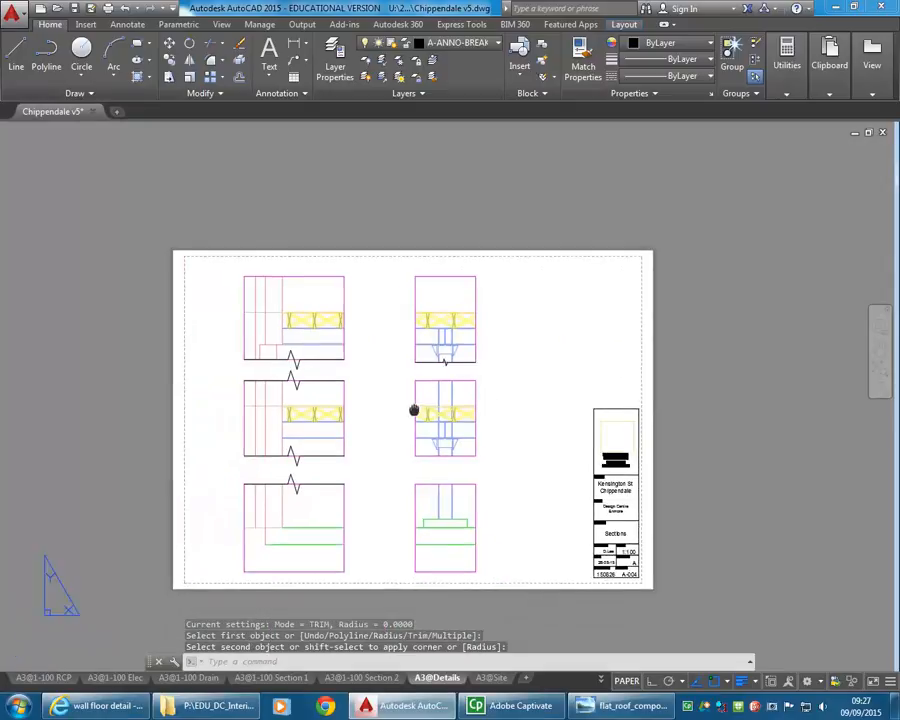
scroll(447, 386, up, 10)
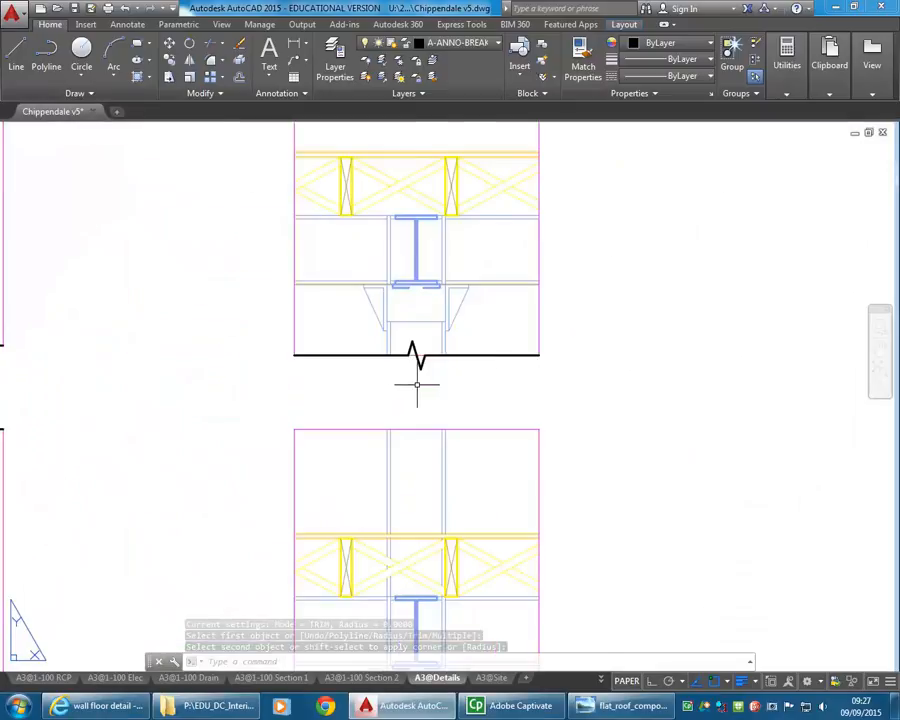
click(355, 281)
click(494, 435)
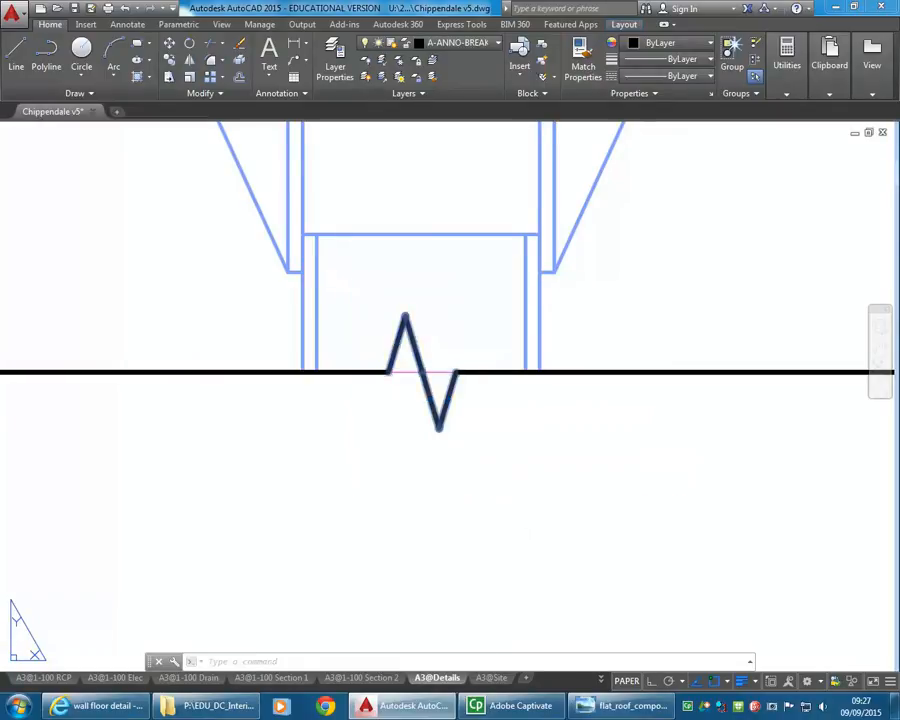
click(201, 77)
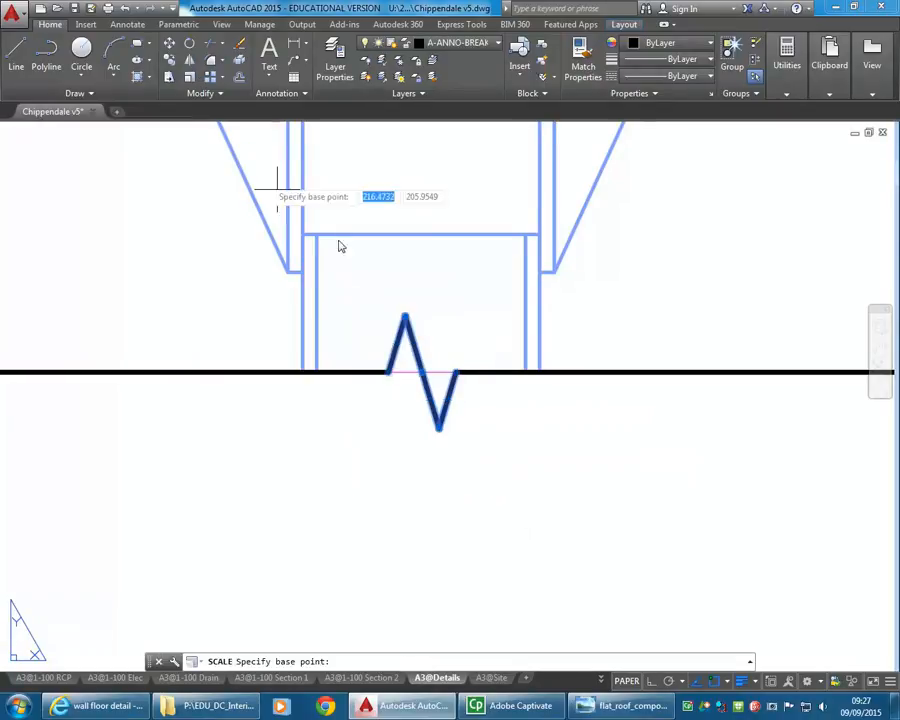
click(421, 372)
text(1.2)
key(Return)
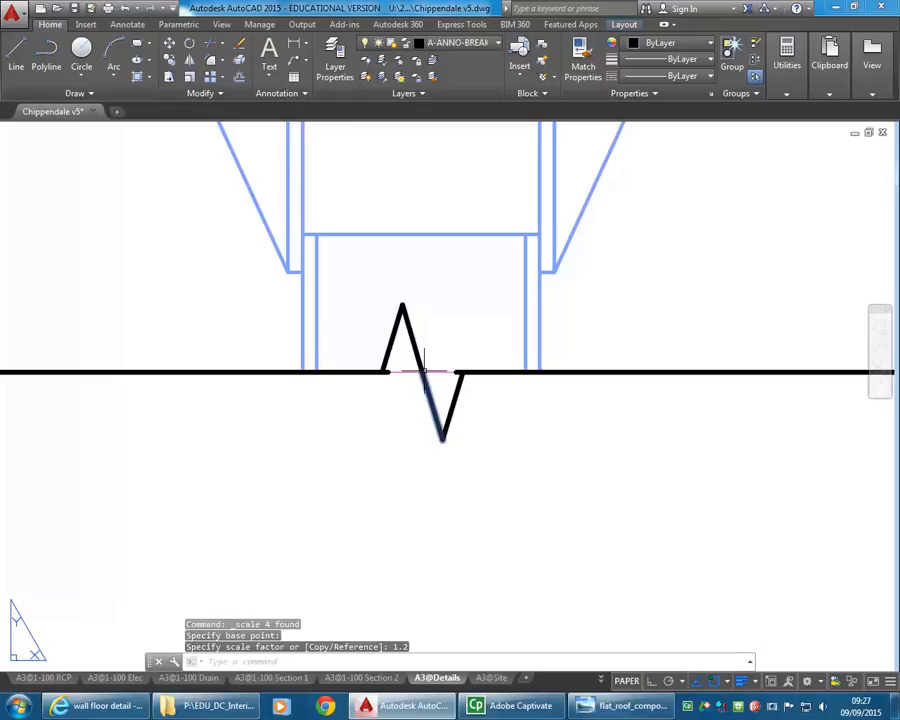
Step: Fillet the two horizontal lines to the enlarged zigzag's ends so the column break line meets cleanly
text(f)
key(Return)
click(330, 372)
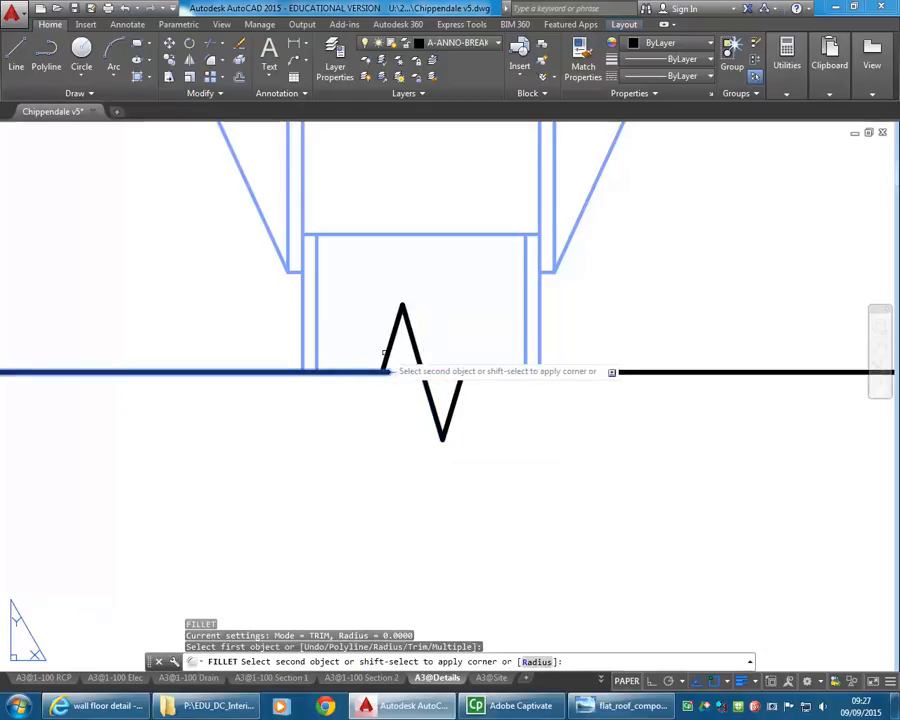
key(Return)
click(481, 373)
click(453, 388)
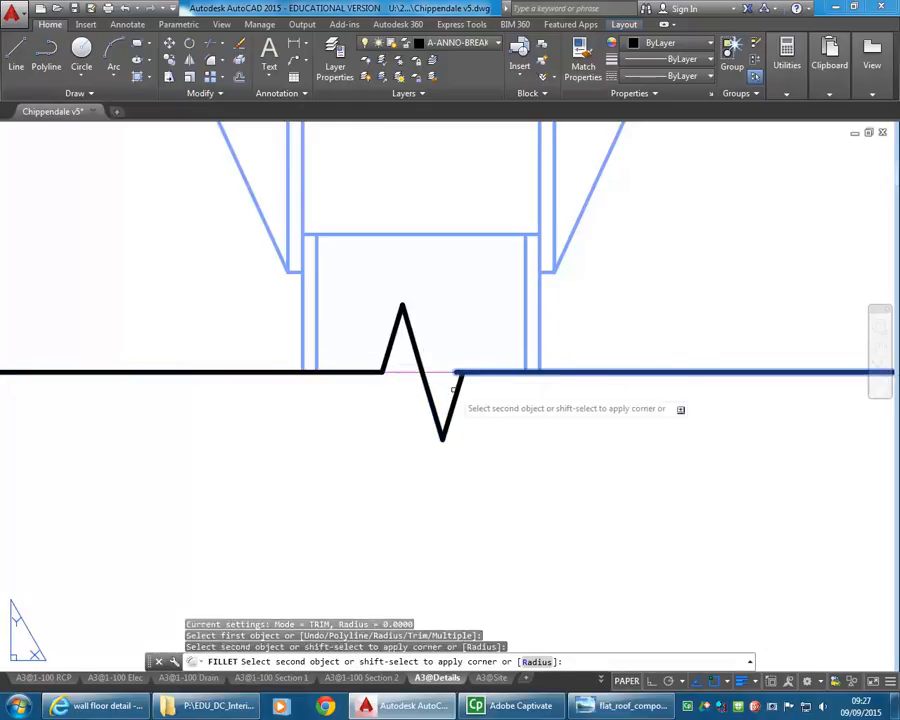
click(456, 394)
Step: Copy the column viewport's zigzag from its centre to the centre of the upper wall viewport's break line
scroll(440, 375, down, 5)
scroll(466, 372, up, 2)
click(456, 402)
click(517, 350)
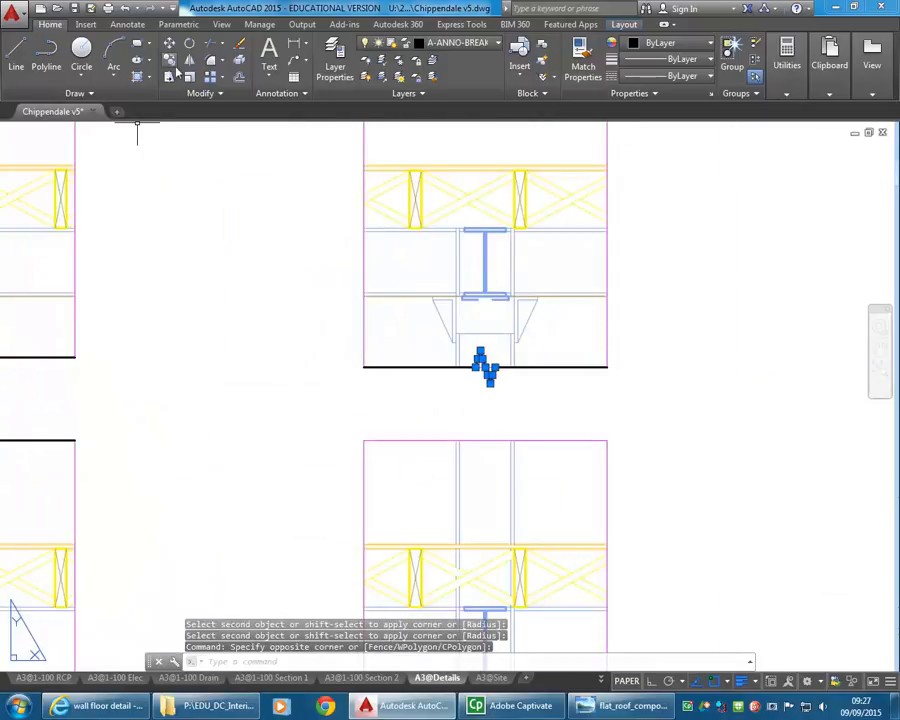
click(172, 61)
click(484, 367)
middle_drag(484, 367, 737, 327)
scroll(332, 318, up, 3)
click(258, 350)
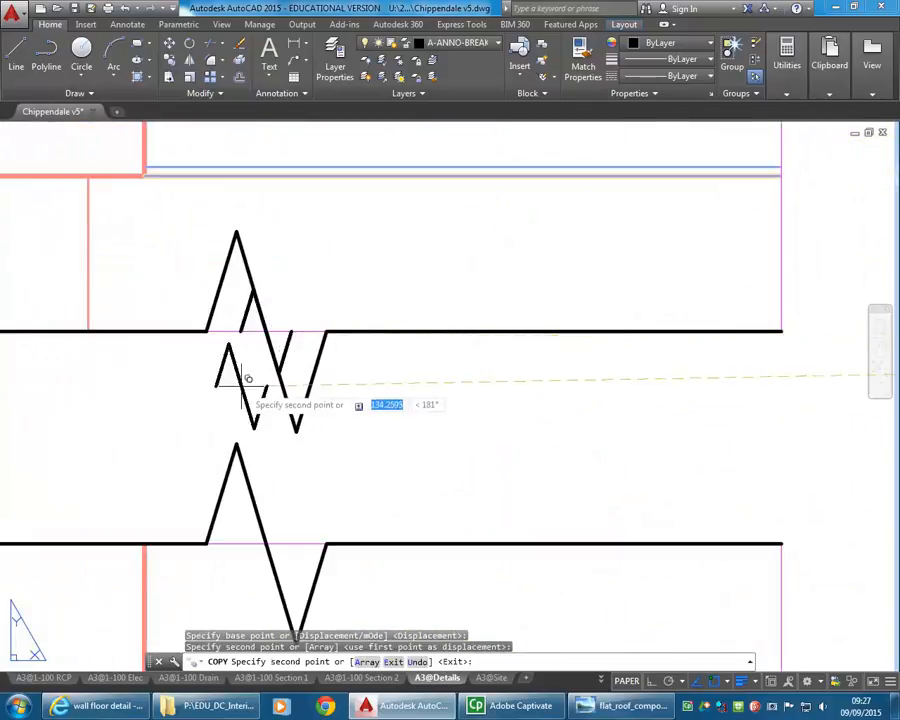
key(Escape)
Step: Erase the four segments of the old, larger zigzag on the upper wall viewport's bottom edge
click(252, 208)
click(209, 255)
click(317, 426)
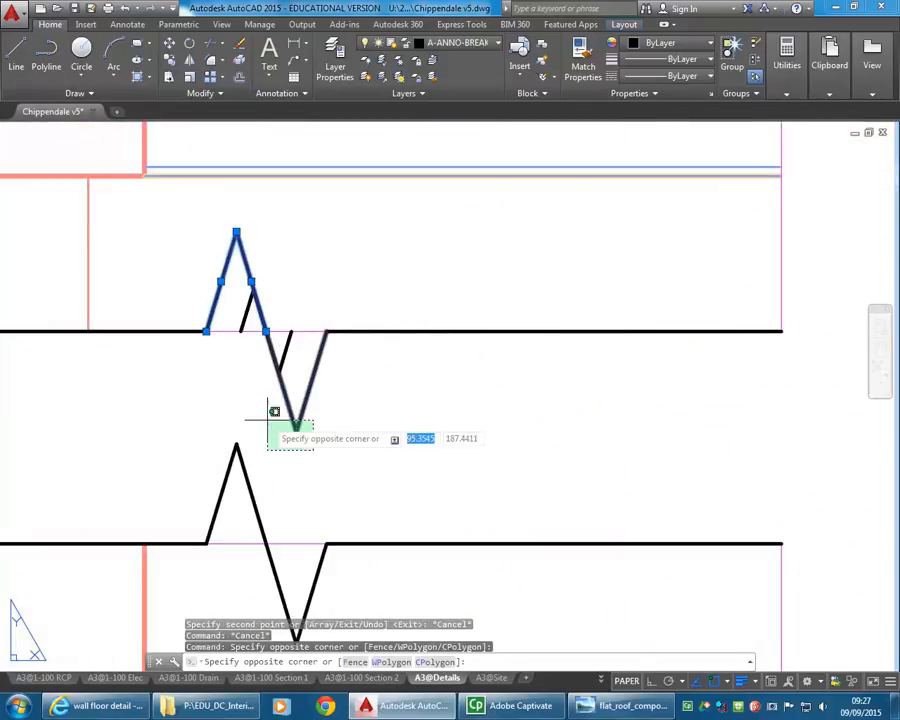
click(267, 420)
key(Delete)
Step: Erase the large zigzags on the middle wall viewport's top and bottom edges and the lower wall viewport's top edge
scroll(267, 420, down, 8)
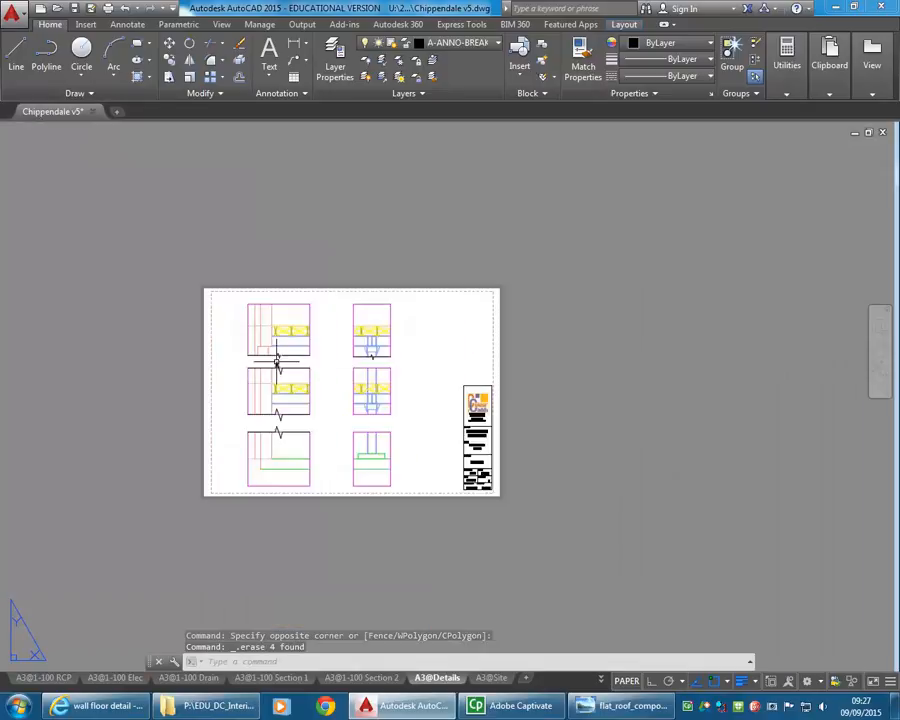
scroll(272, 341, up, 2)
middle_drag(272, 341, 271, 316)
click(258, 290)
click(301, 415)
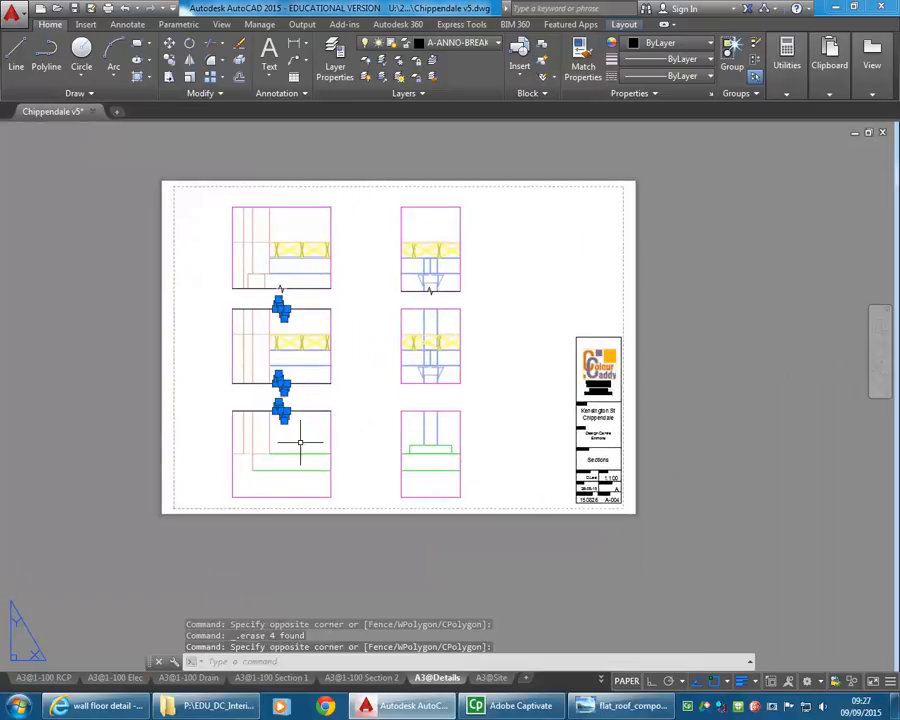
key(Delete)
Step: Fillet the upper wall viewport's two horizontal break line segments to the ends of its small zigzag
scroll(291, 315, up, 5)
scroll(291, 315, up, 2)
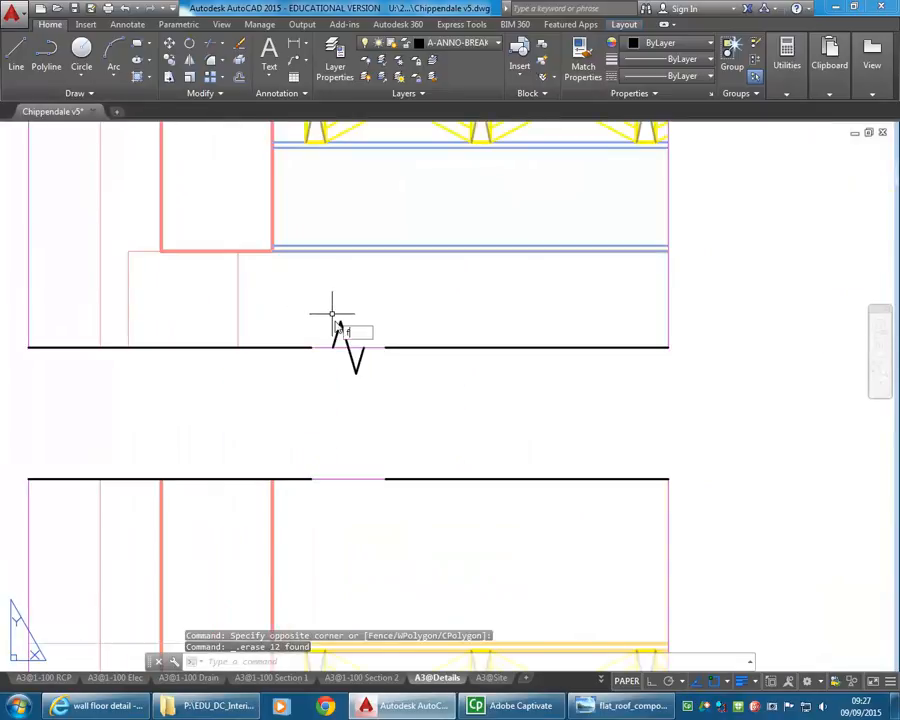
key(Return)
scroll(332, 314, up, 3)
click(245, 364)
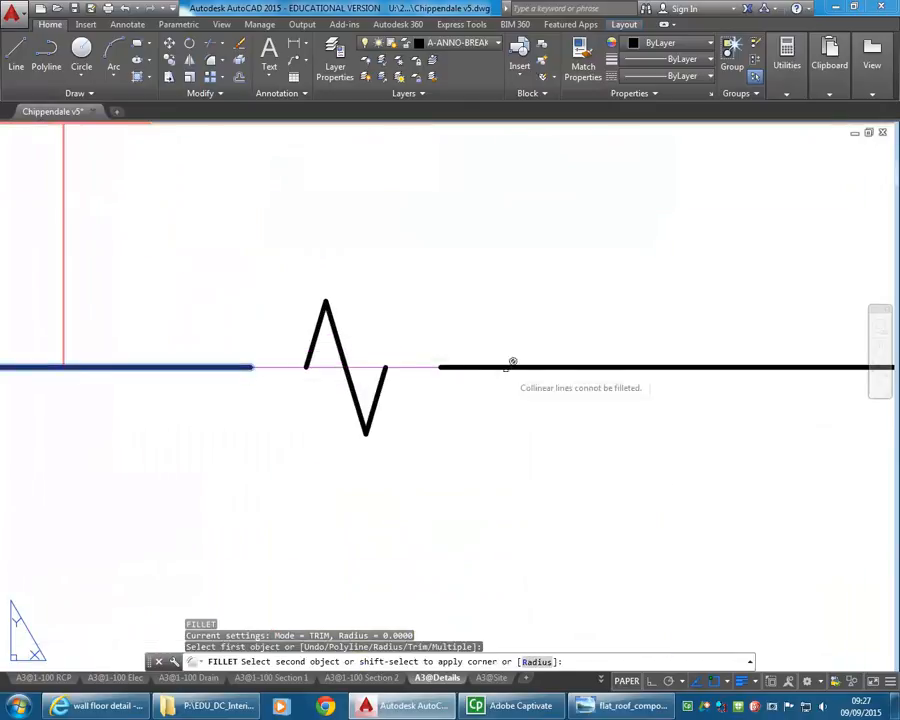
click(312, 350)
key(Return)
click(378, 396)
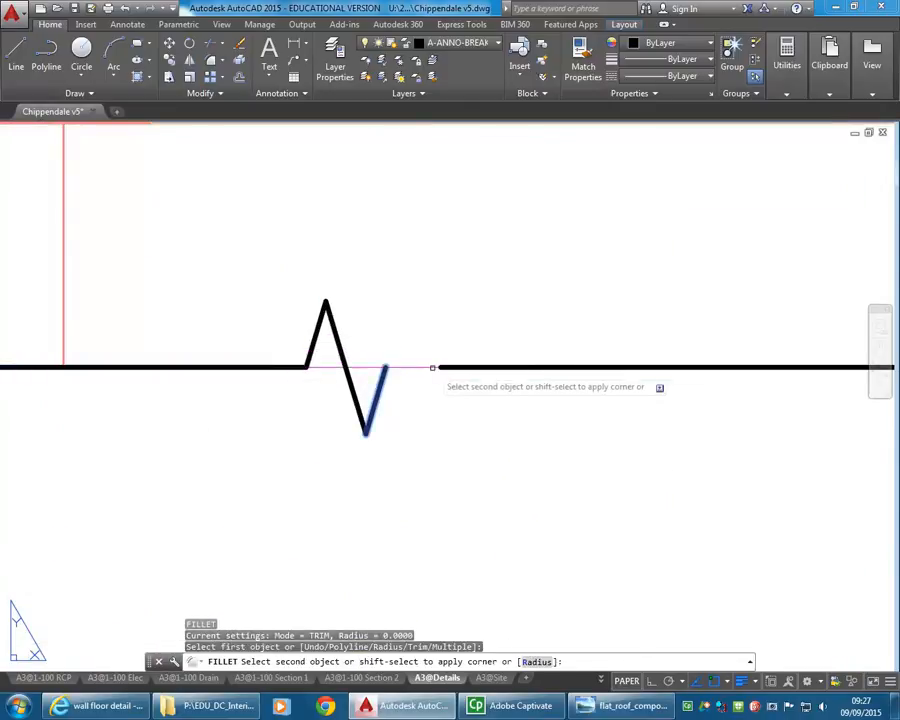
click(432, 368)
Step: Copy the upper wall viewport's small zigzag by its centre onto the middle wall viewport's top and bottom edges and the lower one's top edge
click(251, 255)
click(504, 490)
click(170, 60)
click(346, 367)
scroll(365, 208, down, 4)
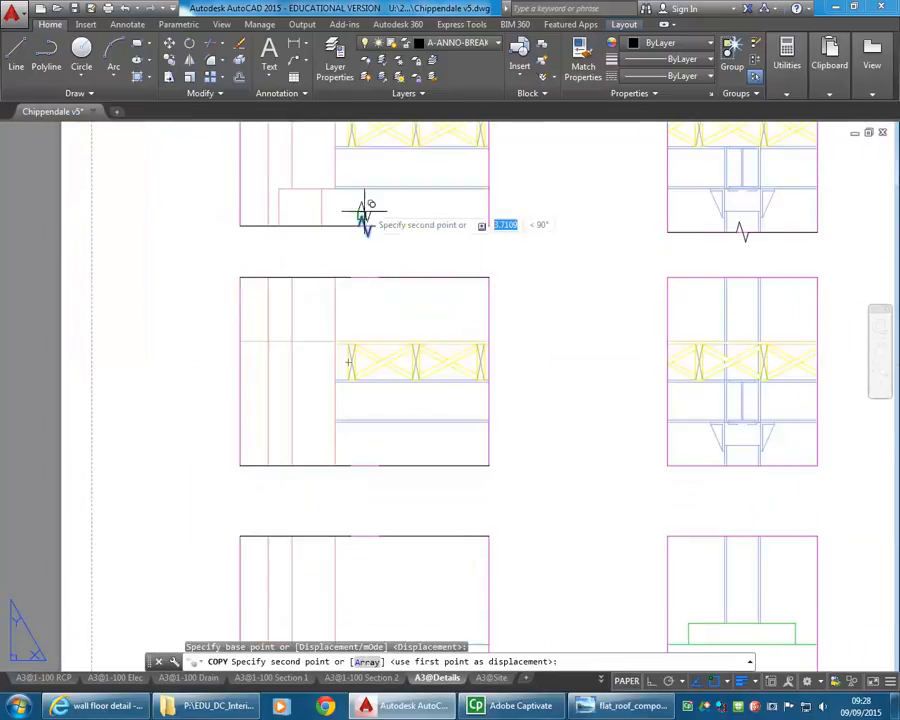
scroll(364, 265, up, 4)
click(362, 294)
scroll(362, 294, down, 4)
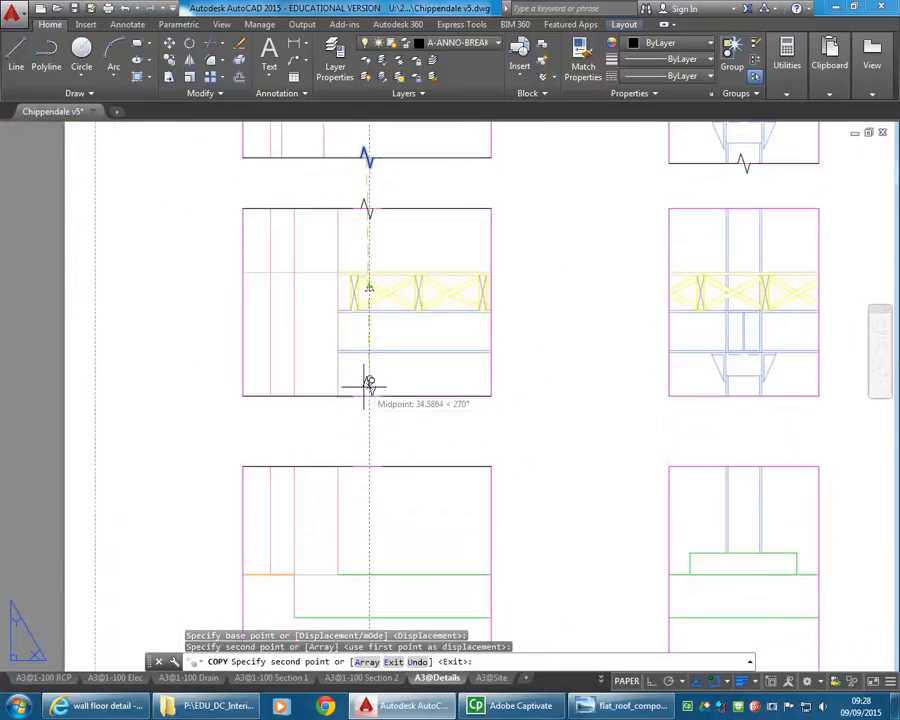
click(367, 395)
click(366, 465)
middle_drag(380, 499, 391, 362)
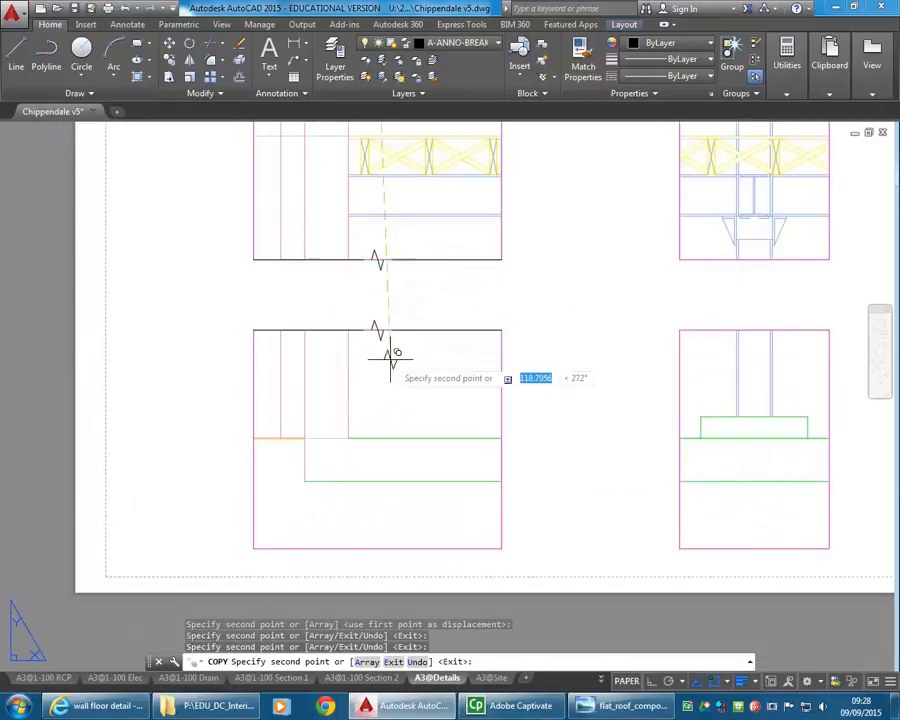
key(Escape)
key(Escape)
Step: Fillet the two horizontal break line segments on the lower wall viewport's top edge to the ends of its zigzag
scroll(376, 256, up, 4)
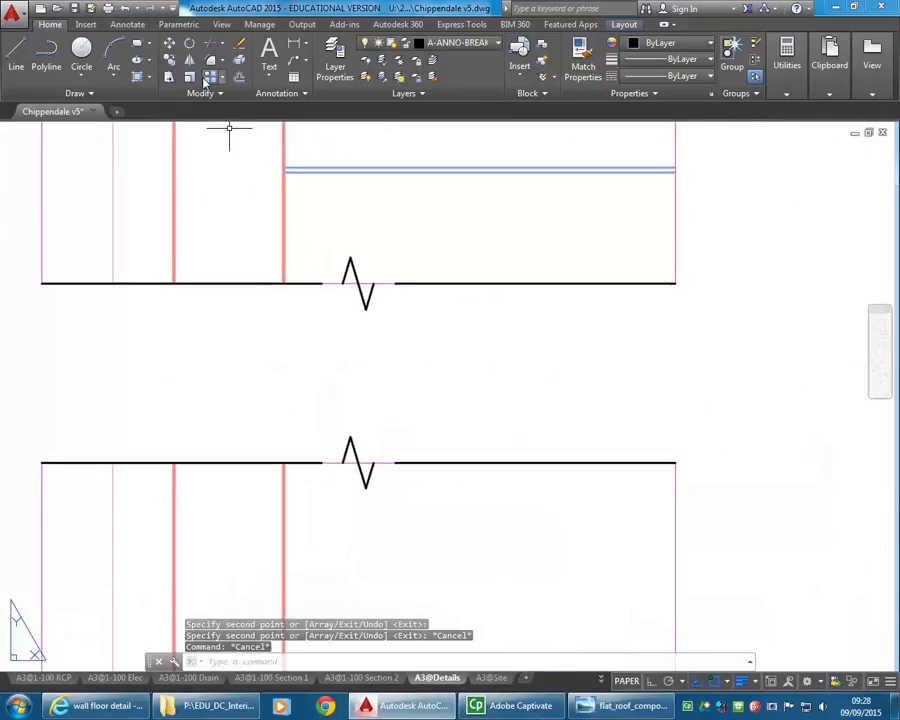
click(211, 62)
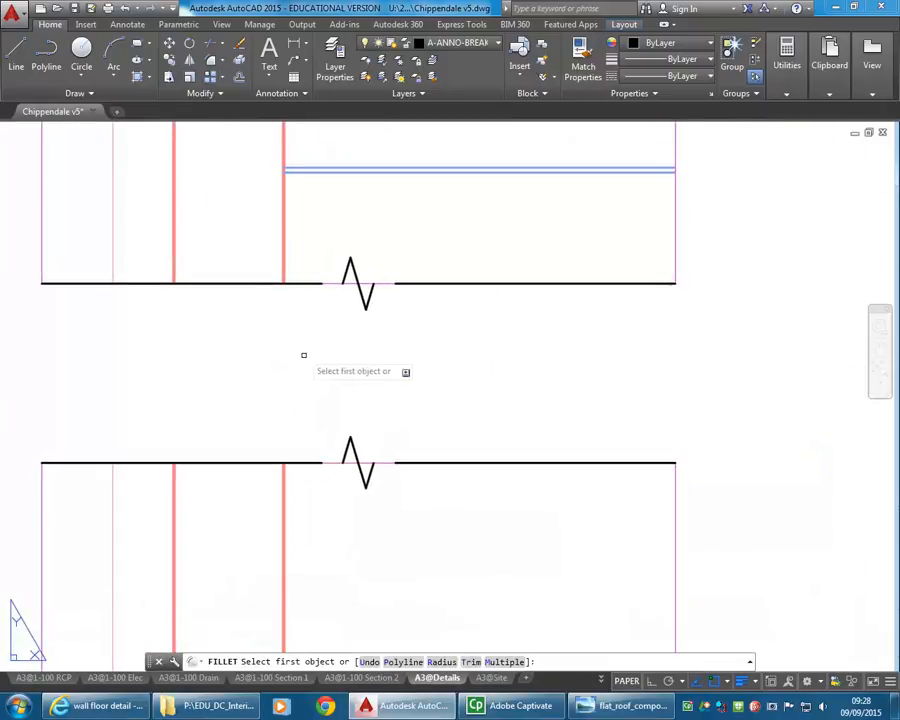
click(300, 462)
click(346, 453)
key(space)
click(407, 465)
click(402, 464)
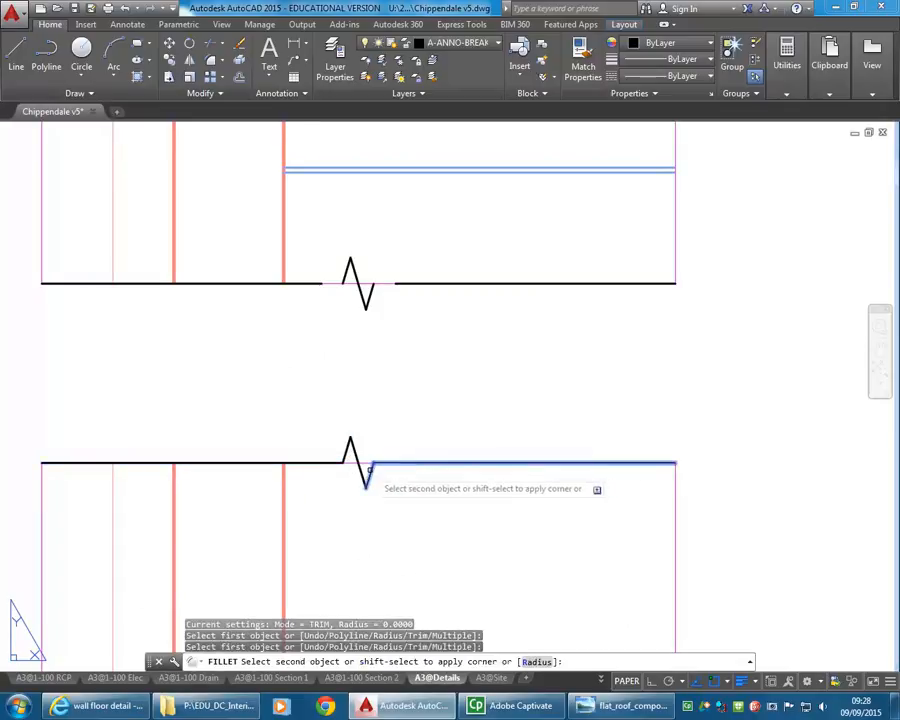
click(367, 473)
Step: Fillet the break line segments on the middle wall viewport's bottom edge to the ends of its zigzag
key(space)
click(321, 283)
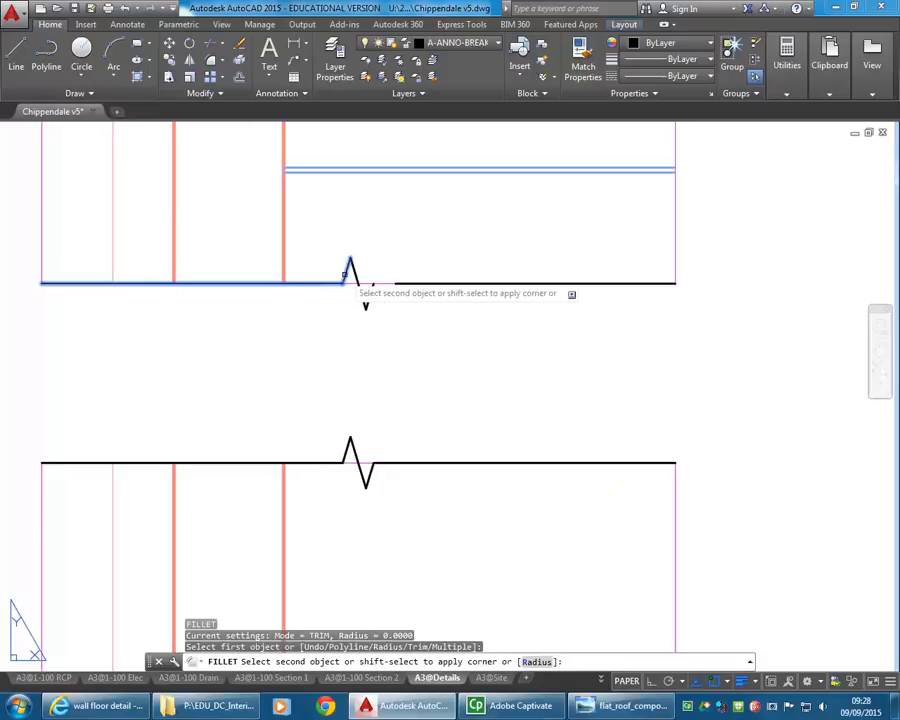
click(370, 286)
key(space)
click(368, 295)
click(400, 286)
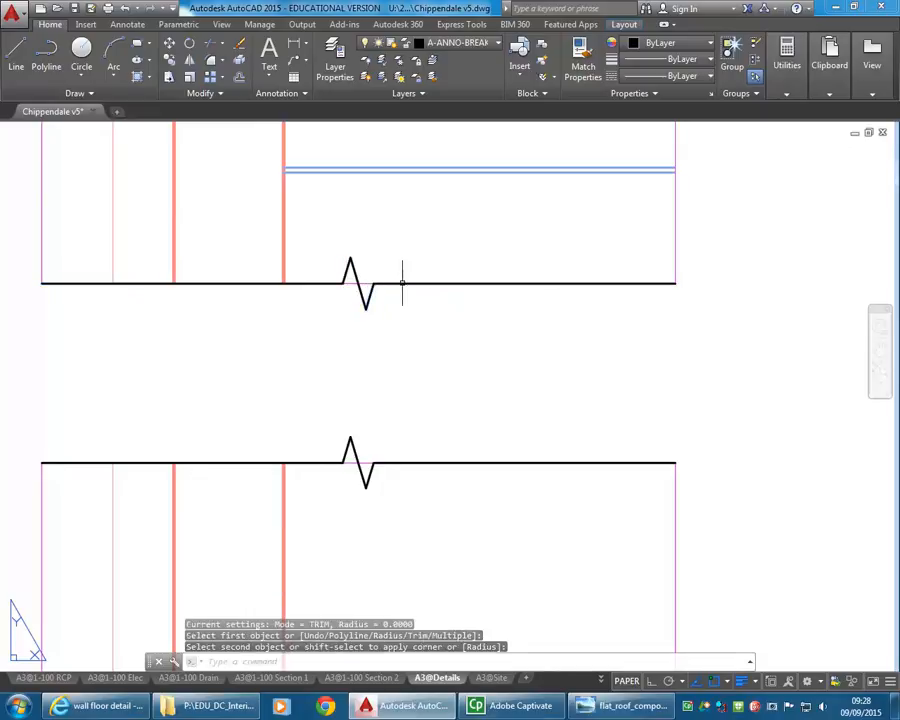
Step: Fillet the break line segments on the middle wall viewport's top edge to the ends of its zigzag
scroll(402, 289, down, 3)
scroll(358, 207, up, 6)
key(space)
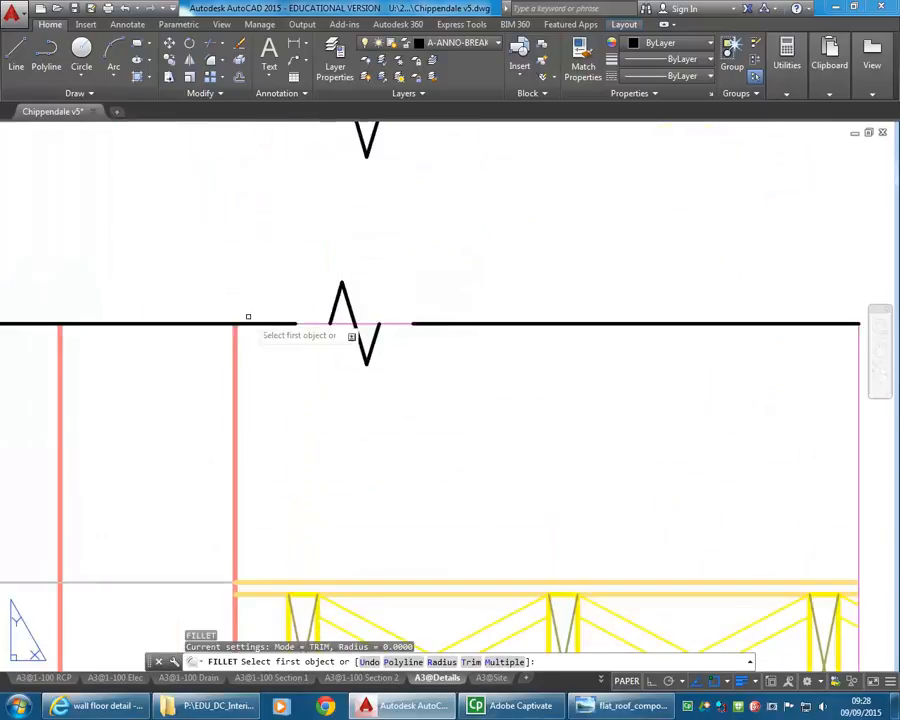
click(270, 323)
click(380, 326)
key(space)
click(370, 350)
click(407, 323)
scroll(413, 305, down, 2)
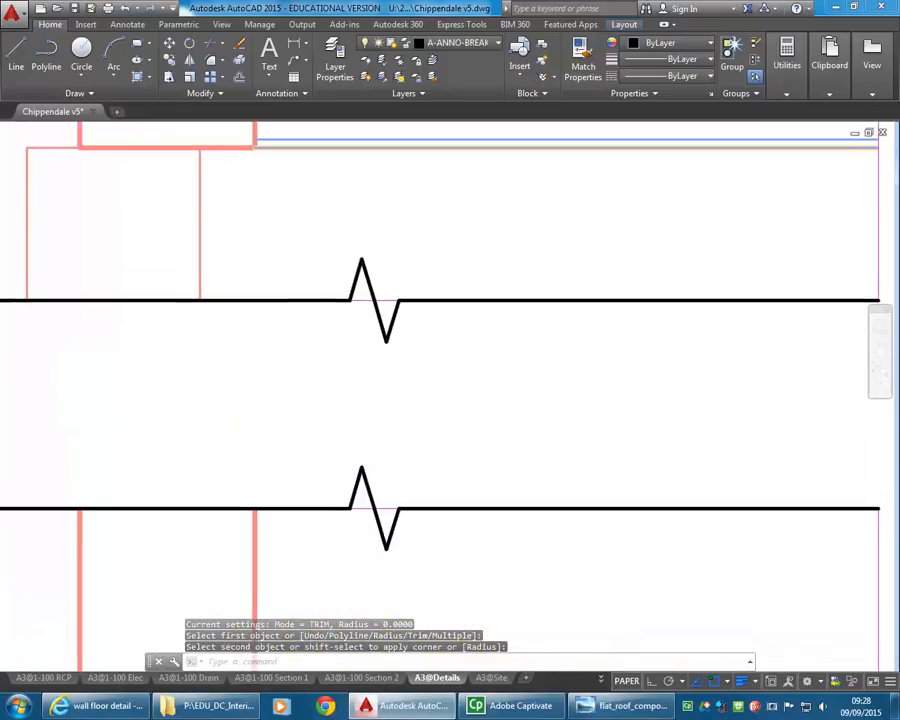
Step: Copy the upper column viewport's complete break line from its zigzag centre to the midpoint of the middle column viewport's top edge
scroll(398, 307, down, 3)
mouse_move(398, 307)
middle_down()
mouse_move(385, 288)
mouse_move(220, 275)
middle_up()
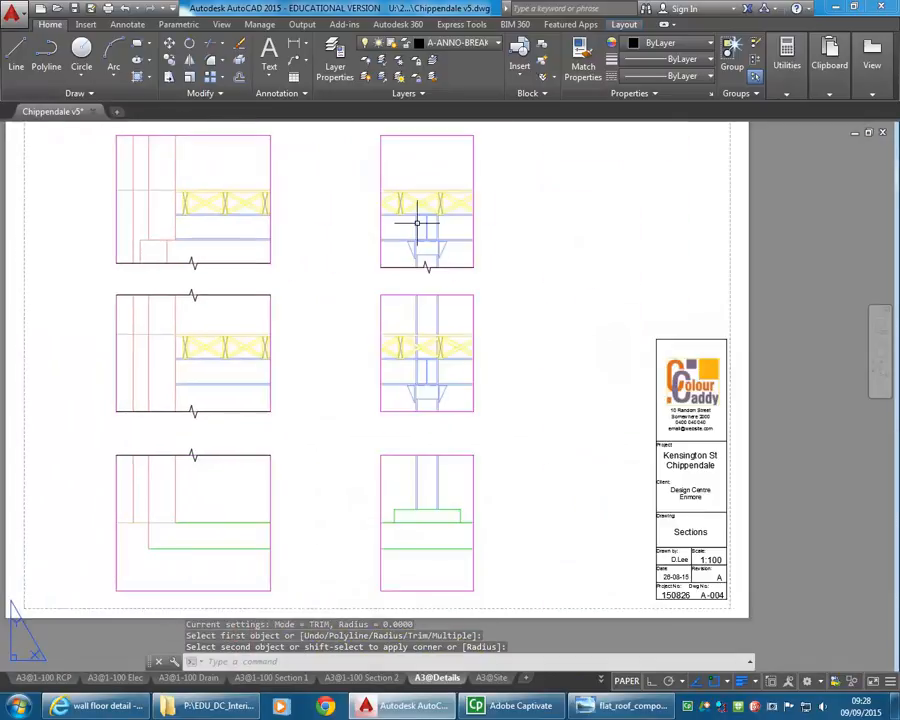
scroll(402, 261, up, 4)
click(238, 285)
click(584, 362)
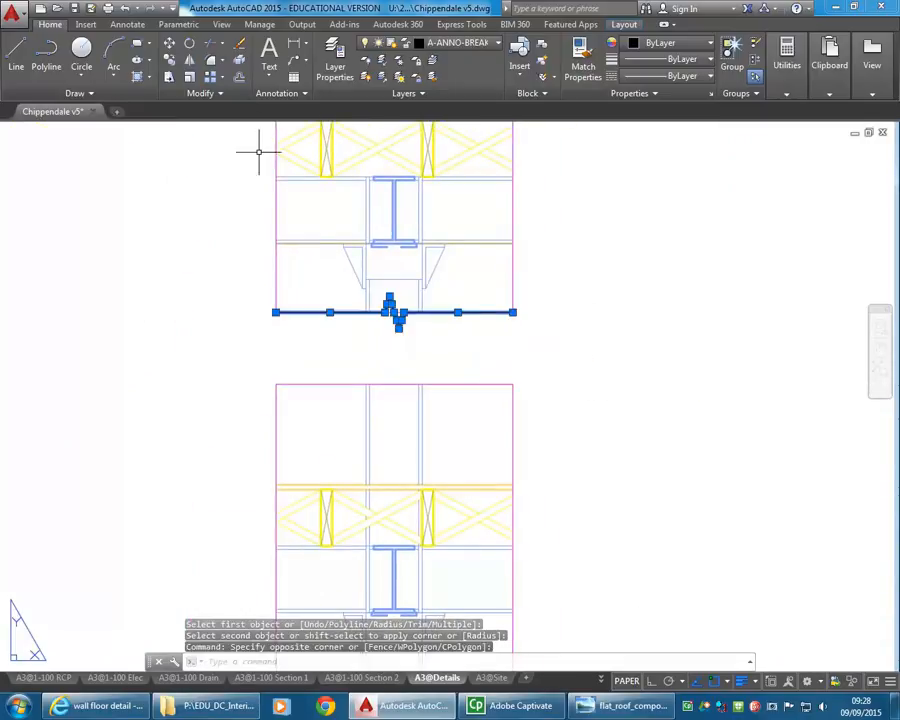
text(co)
key(space)
scroll(416, 345, up, 4)
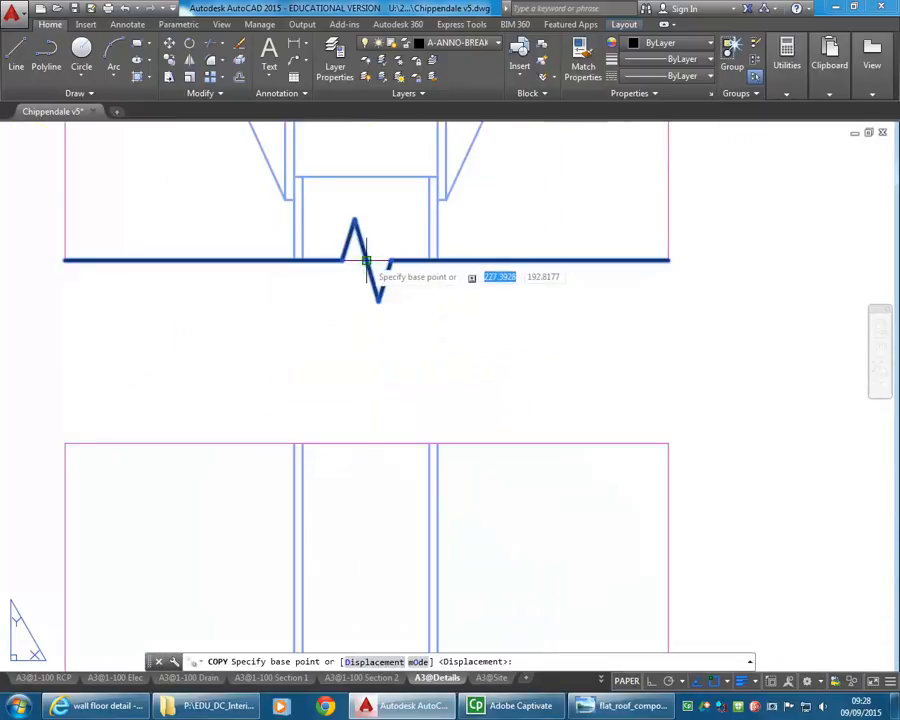
click(367, 262)
click(366, 443)
Step: Place further copies of the break line on the middle column viewport's bottom edge and the lower column viewport's top edge
scroll(368, 435, down, 4)
middle_drag(374, 400, 398, 209)
click(400, 487)
middle_drag(381, 518, 422, 252)
mouse_move(422, 427)
middle_down()
mouse_move(413, 285)
mouse_move(418, 443)
middle_up()
click(409, 304)
key(Return)
scroll(285, 281, down, 1)
middle_drag(285, 281, 482, 420)
mouse_move(582, 305)
middle_down()
mouse_move(512, 366)
mouse_move(467, 217)
middle_up()
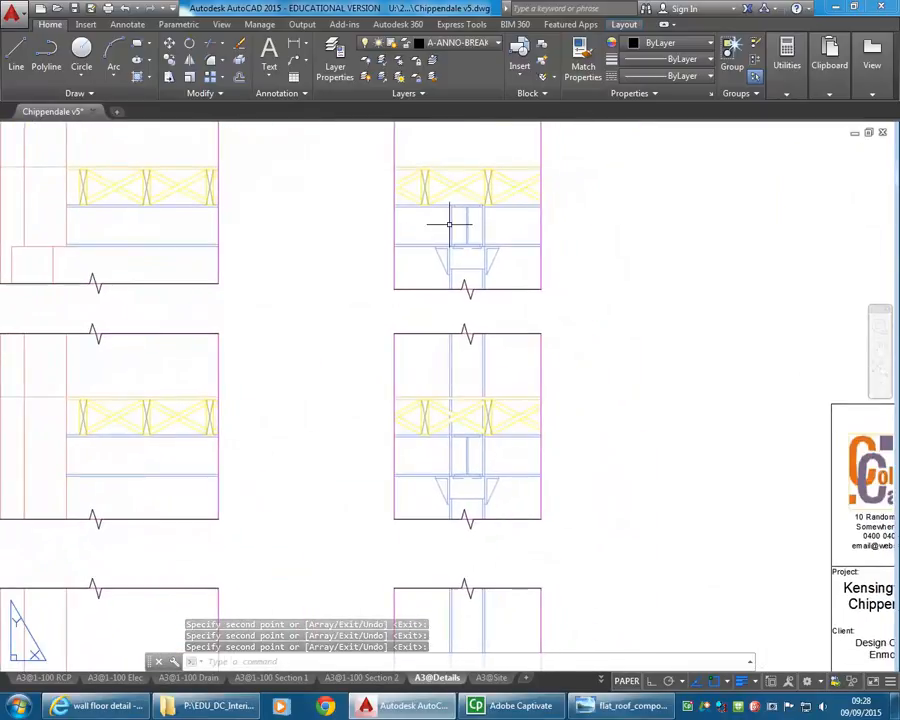
Step: Inspect the finished break lines, including in a plot preview of the A3@Details layout, and close the plot setup without plotting
scroll(452, 240, up, 6)
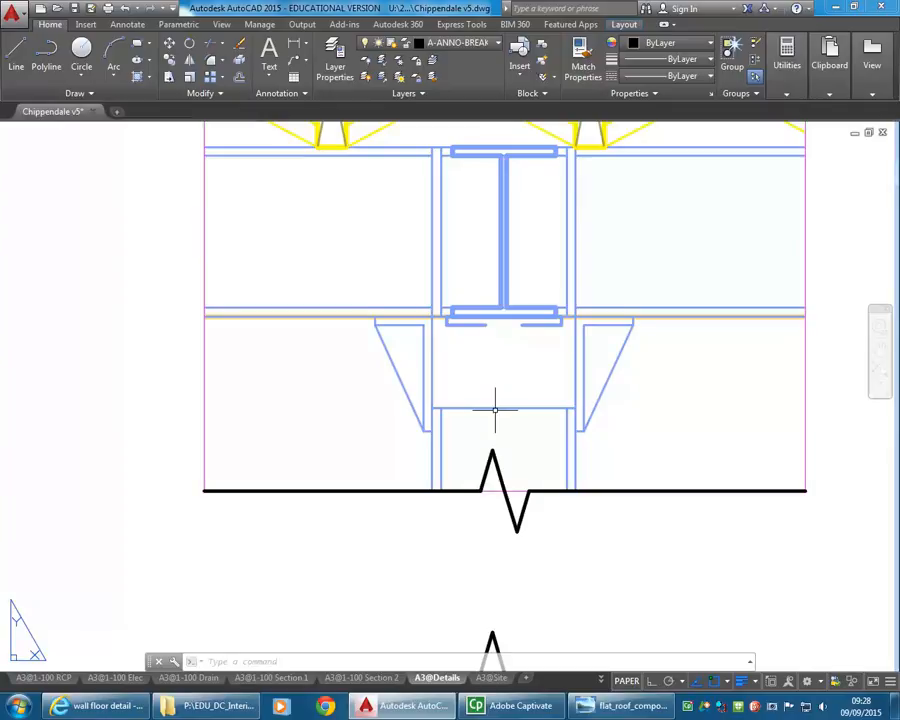
scroll(386, 275, down, 4)
middle_drag(386, 276, 410, 296)
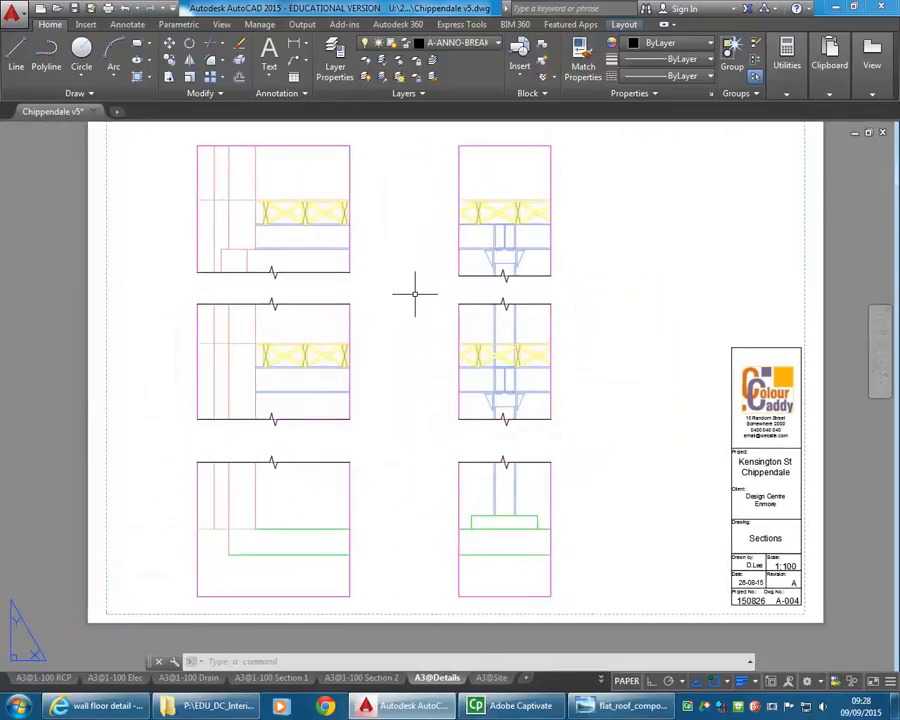
click(12, 12)
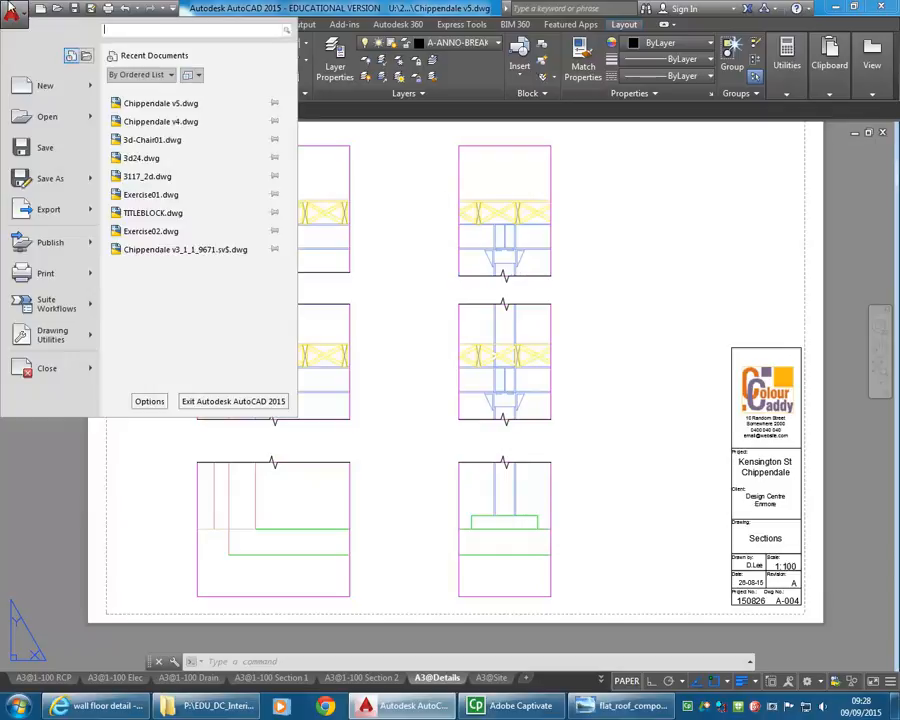
click(44, 273)
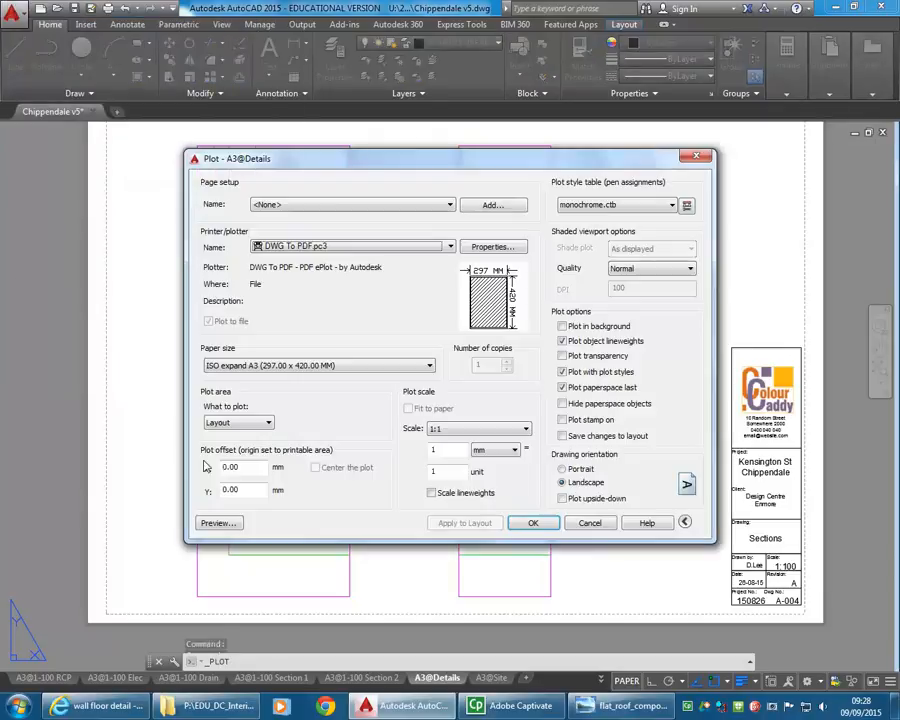
click(218, 522)
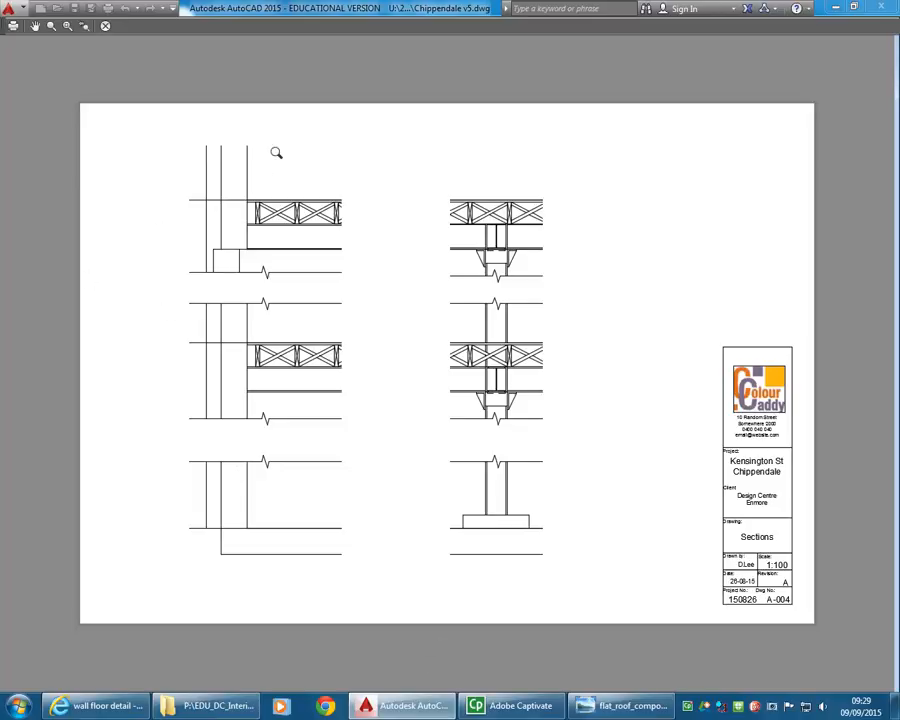
scroll(427, 354, up, 2)
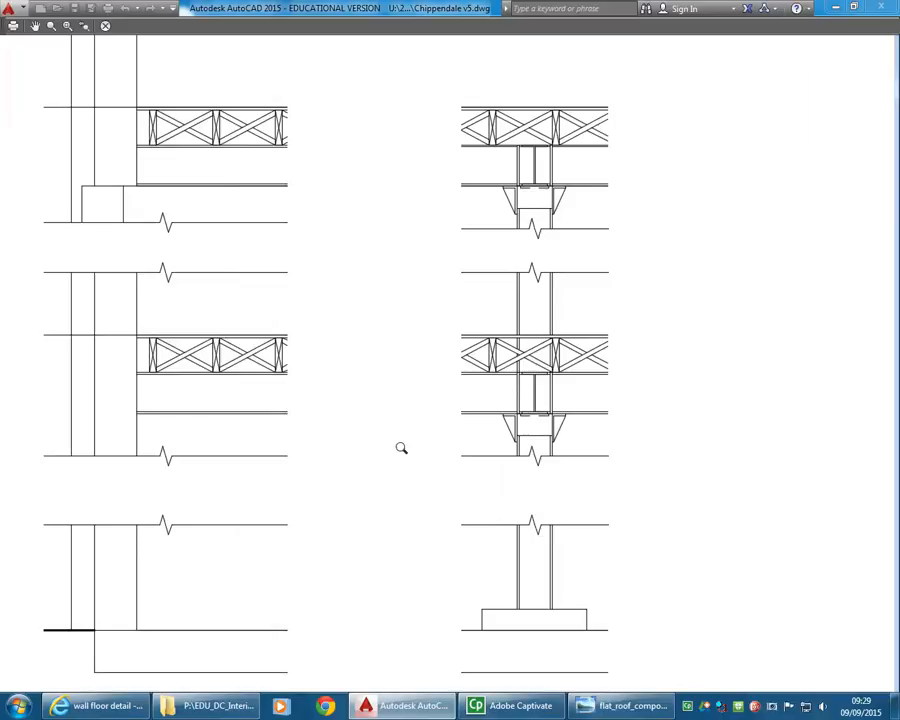
scroll(401, 448, down, 2)
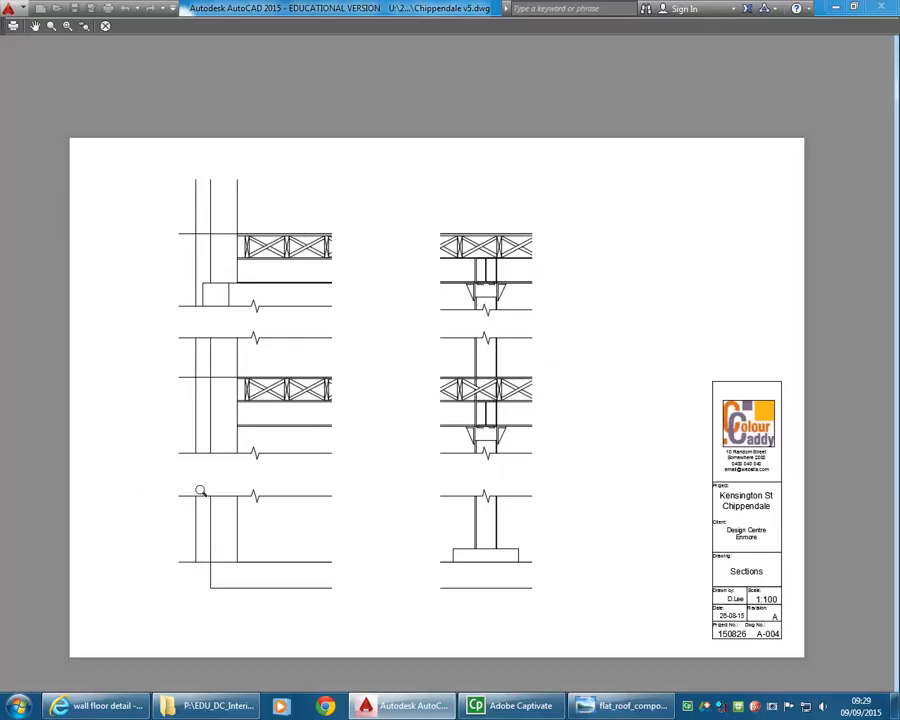
right_click(383, 306)
click(405, 313)
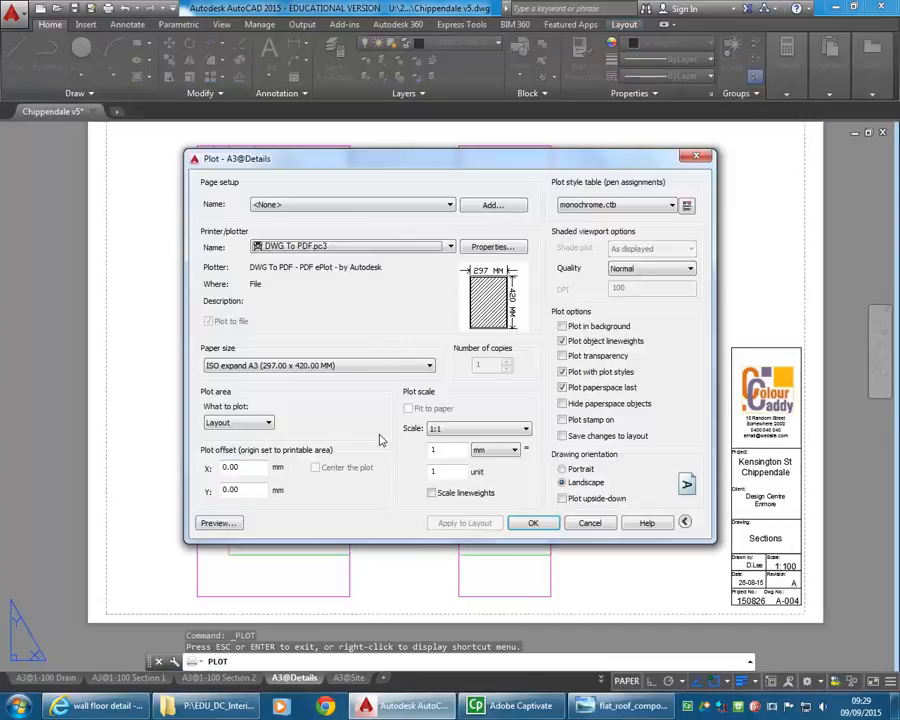
click(592, 523)
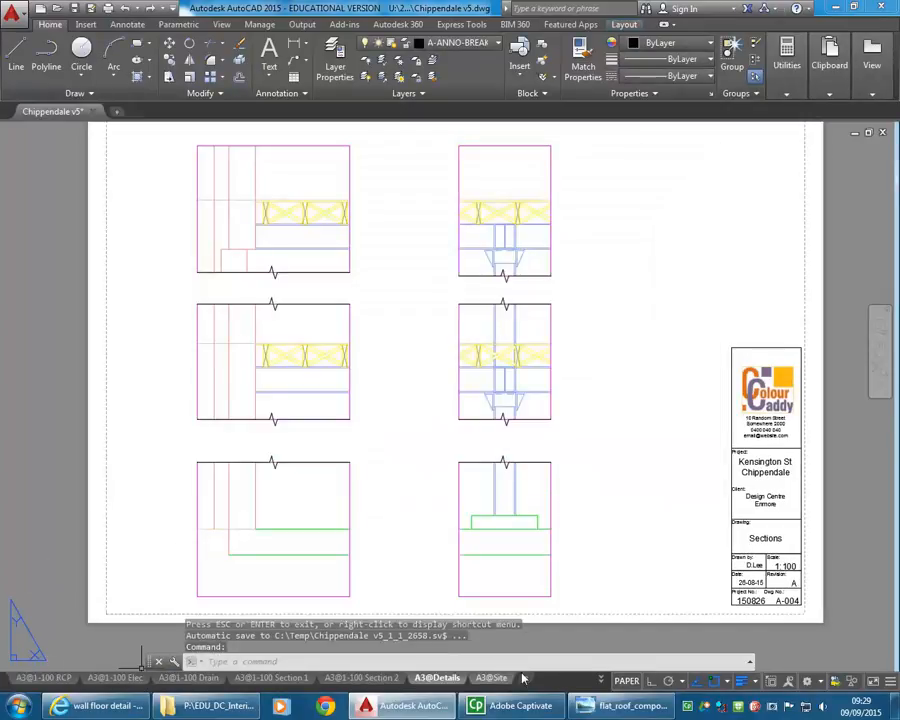
Step: Switch from the A3@Details layout to model space and show the base of the external wall in the section
click(601, 681)
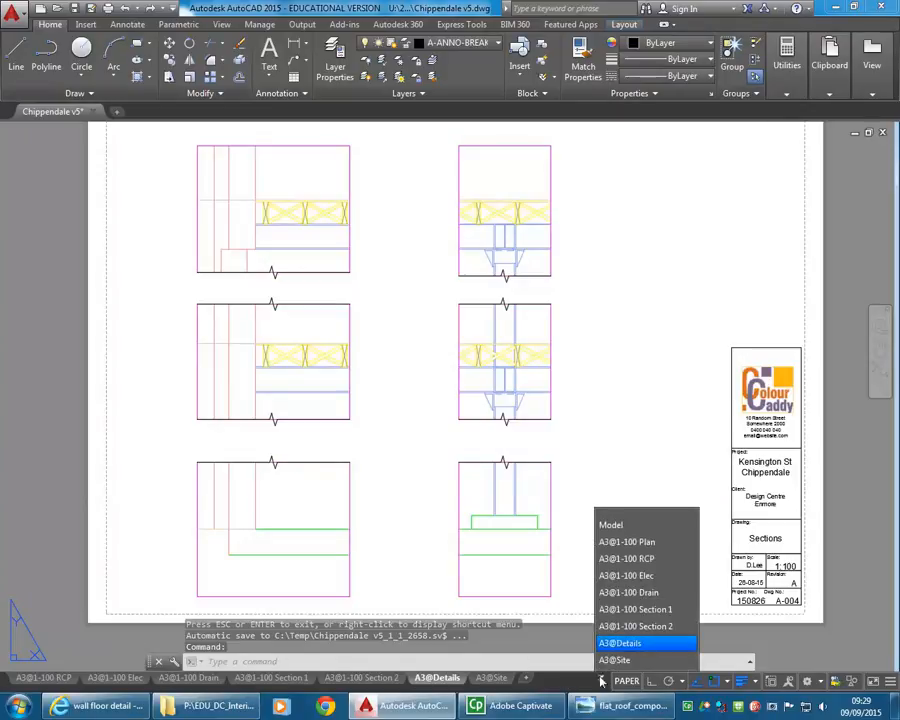
click(630, 609)
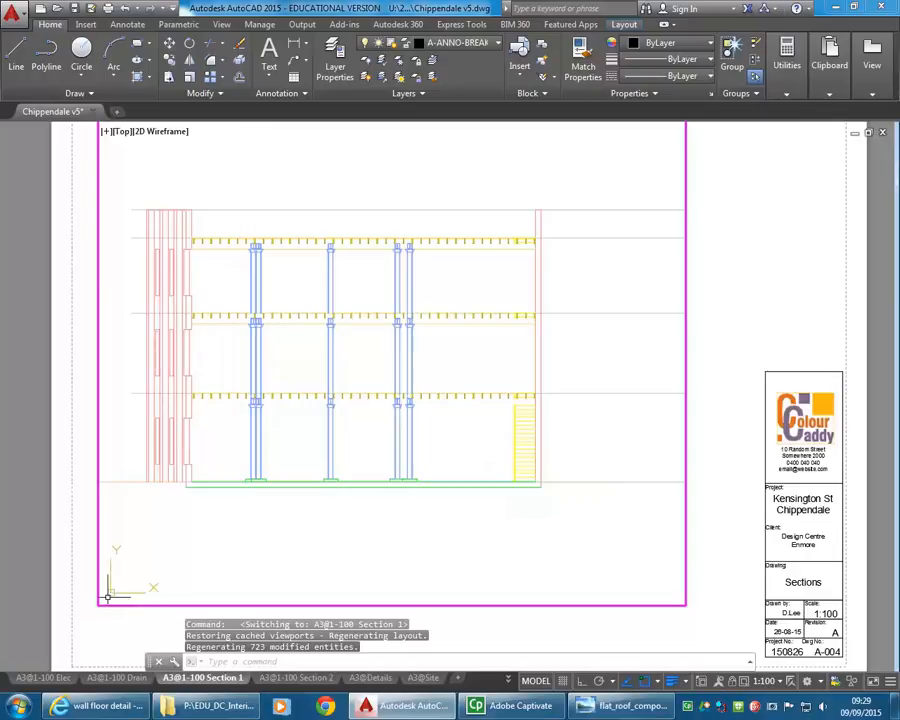
click(508, 679)
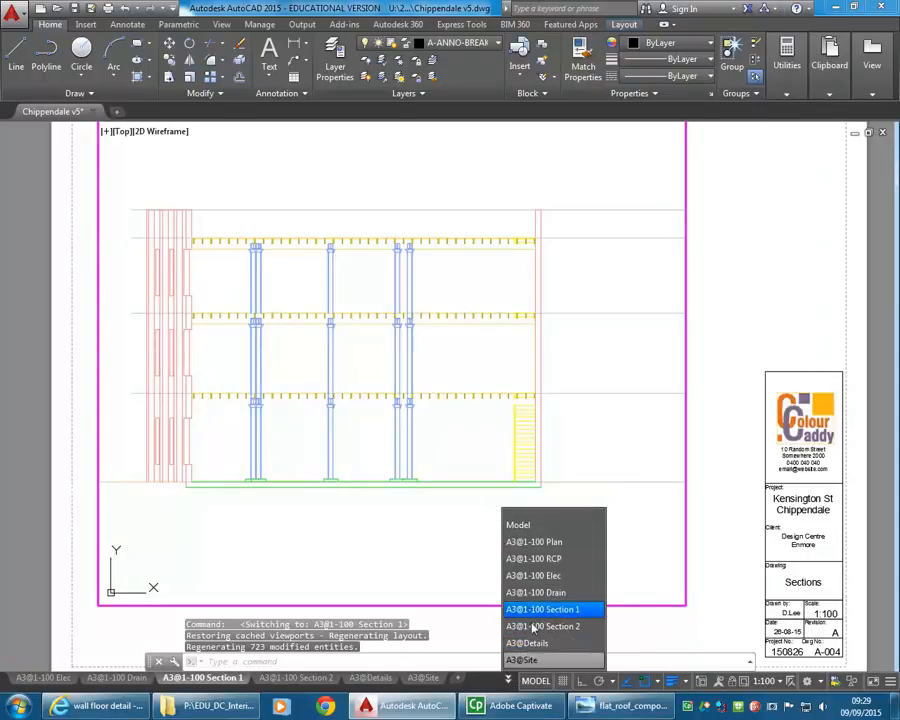
click(516, 522)
scroll(566, 416, down, 4)
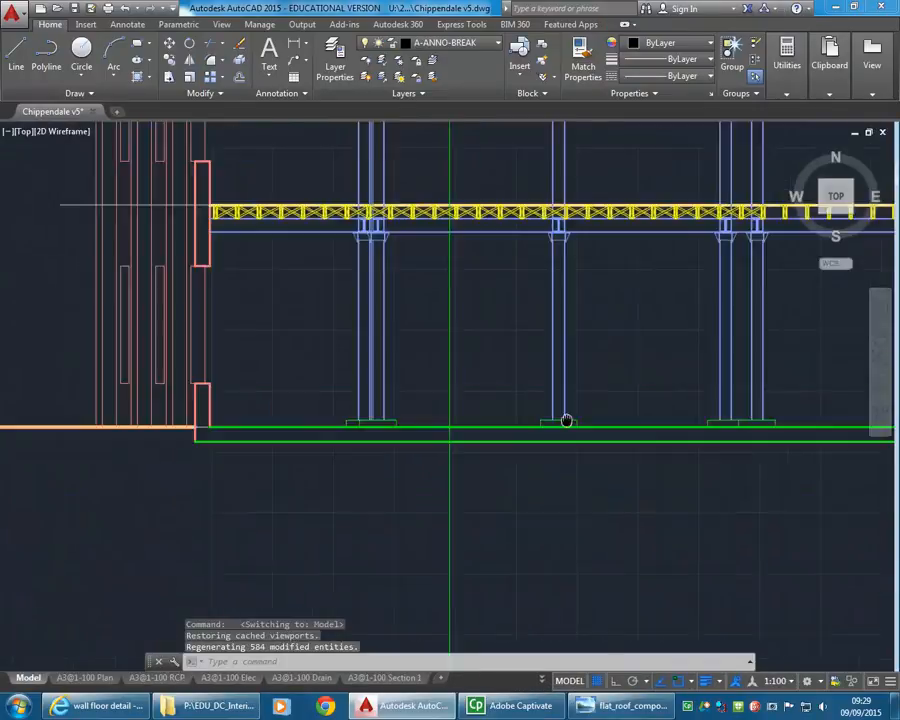
middle_drag(566, 420, 703, 468)
middle_drag(520, 404, 543, 411)
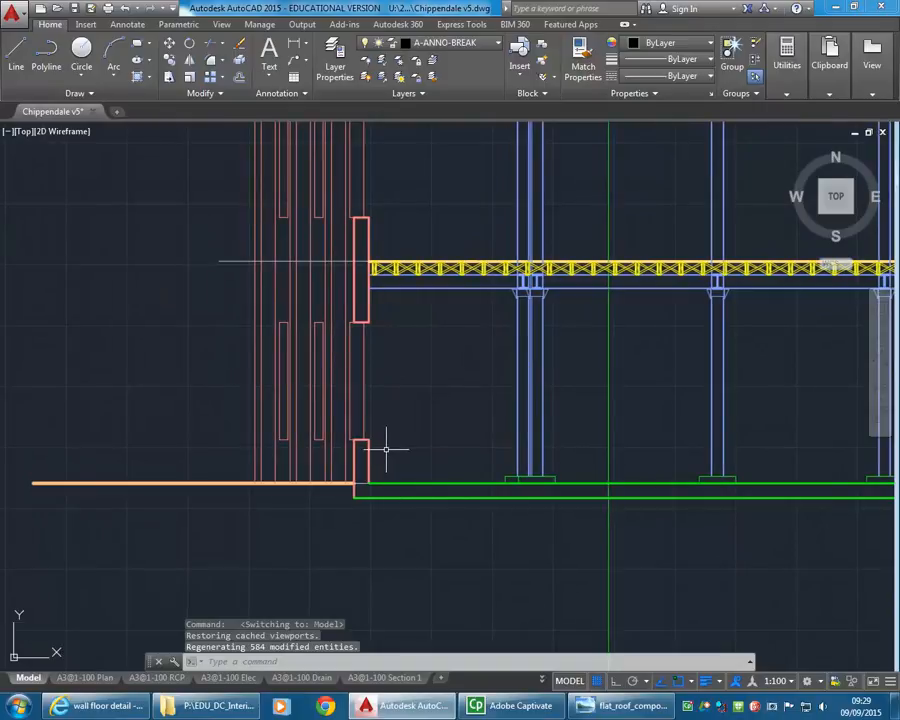
Step: Measure the thickness of the cut external wall across the top of its ground-level portion
scroll(362, 462, up, 6)
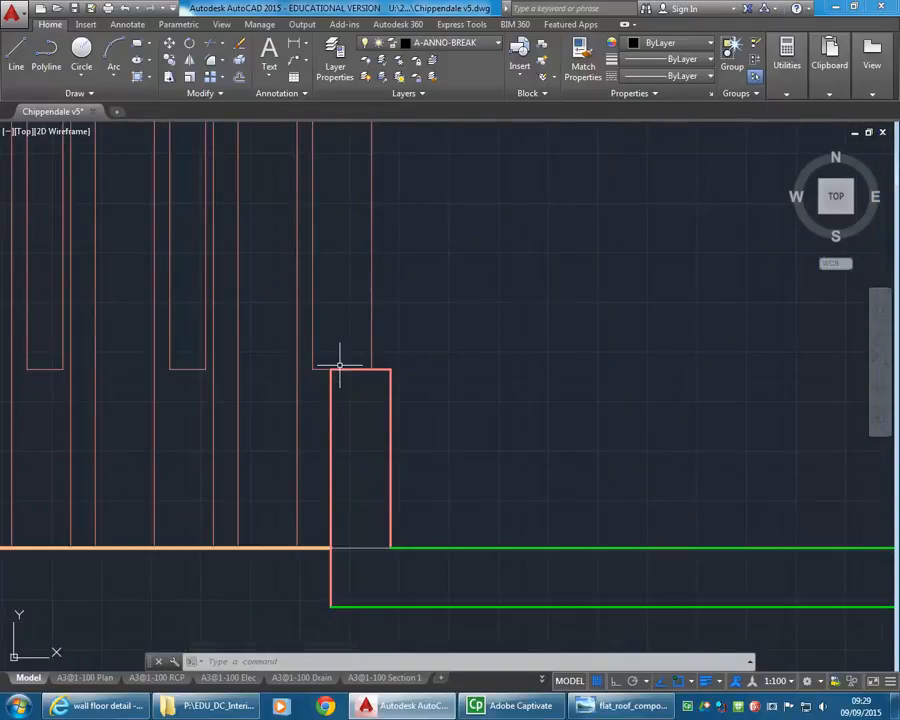
text(st)
key(Return)
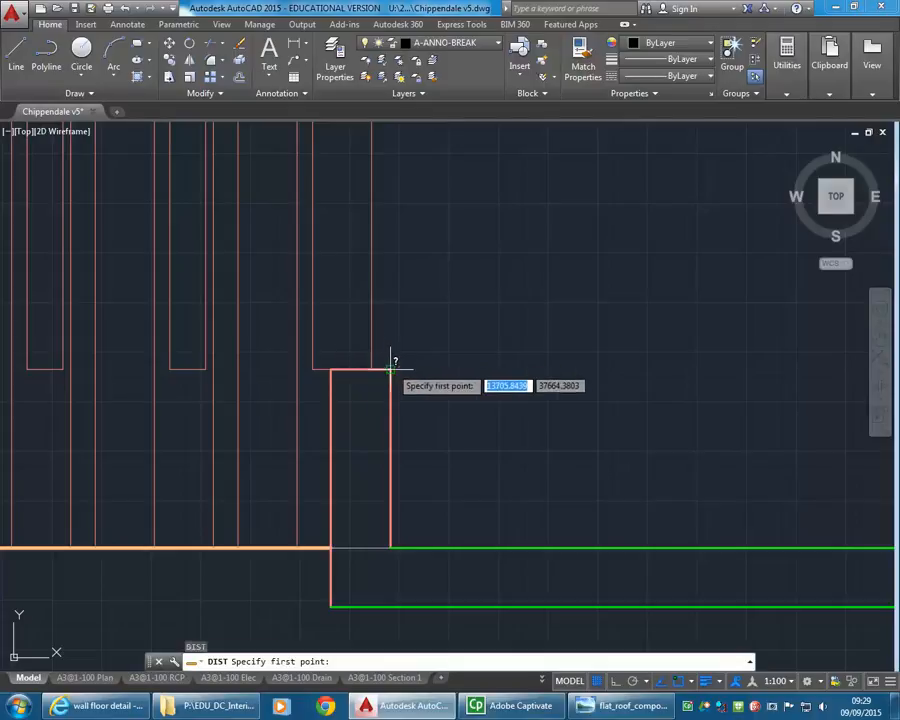
click(391, 368)
click(331, 368)
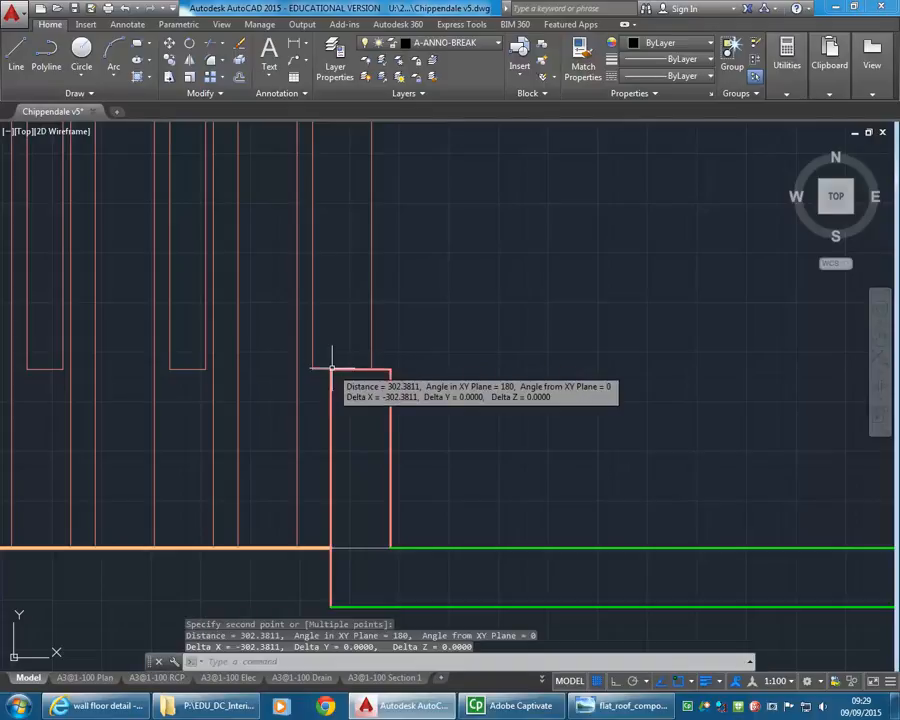
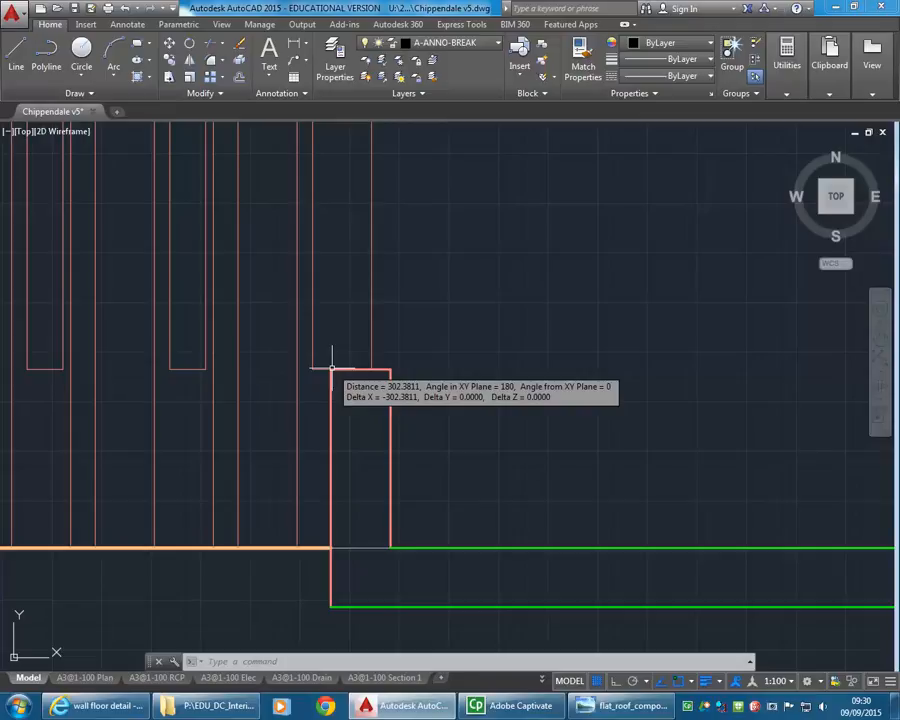
Step: Offset the inner and outer faces of the ground-level external wall 110 mm inward to form the two brick skins
scroll(360, 482, up, 2)
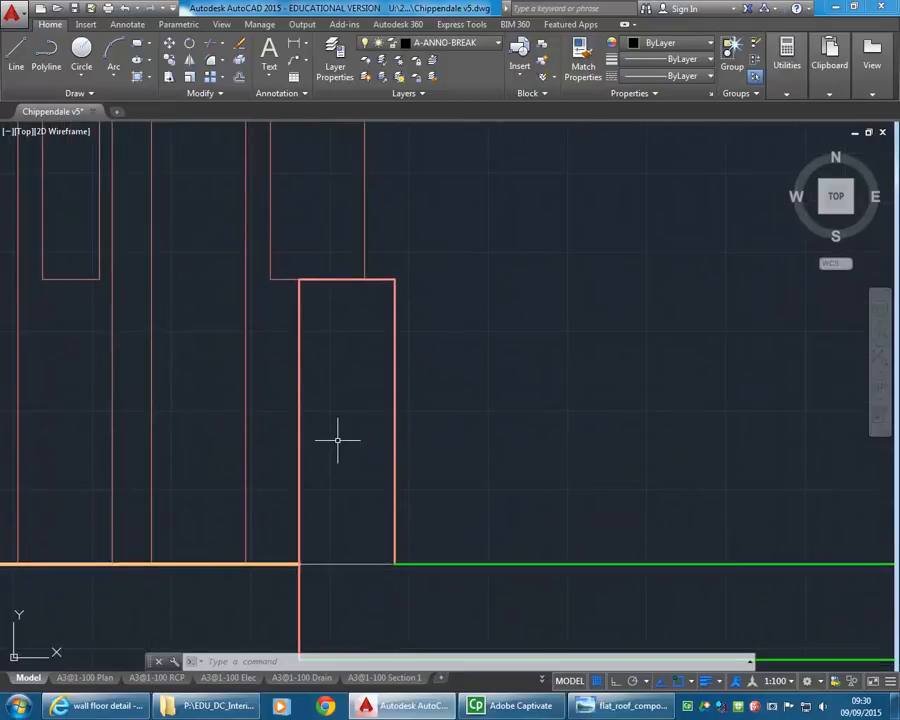
key(Return)
text(110)
key(Return)
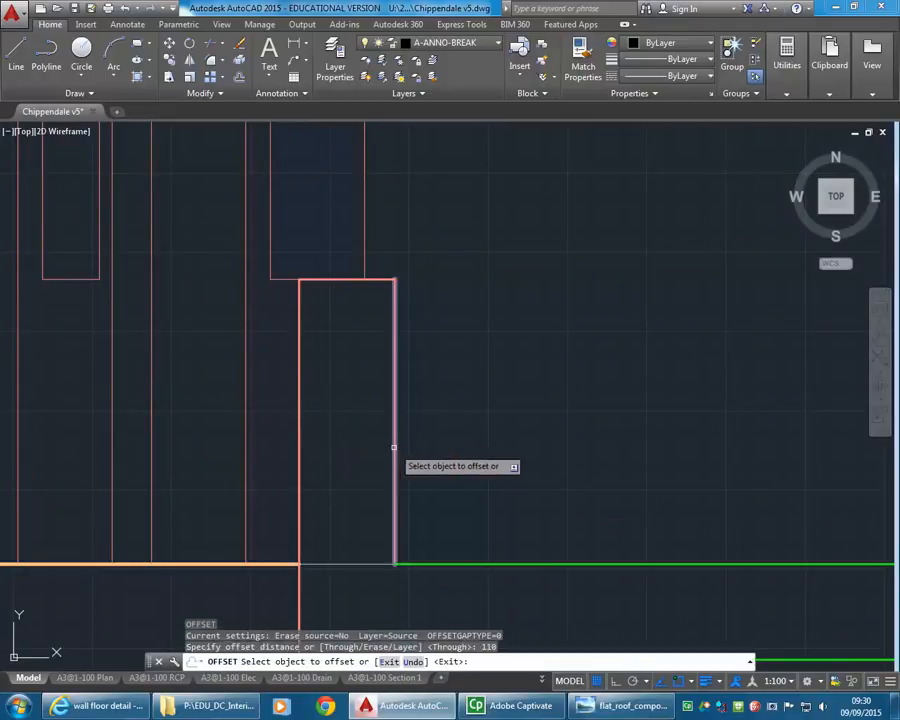
click(393, 448)
click(372, 444)
click(300, 450)
click(340, 450)
right_click(348, 453)
click(362, 451)
middle_drag(362, 451, 332, 384)
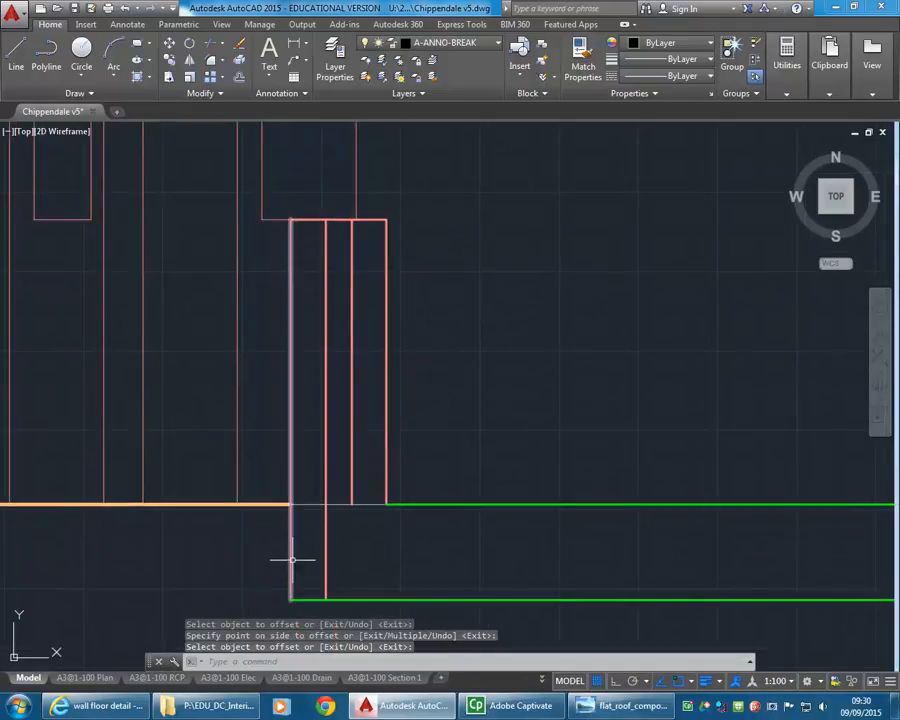
middle_drag(316, 560, 332, 515)
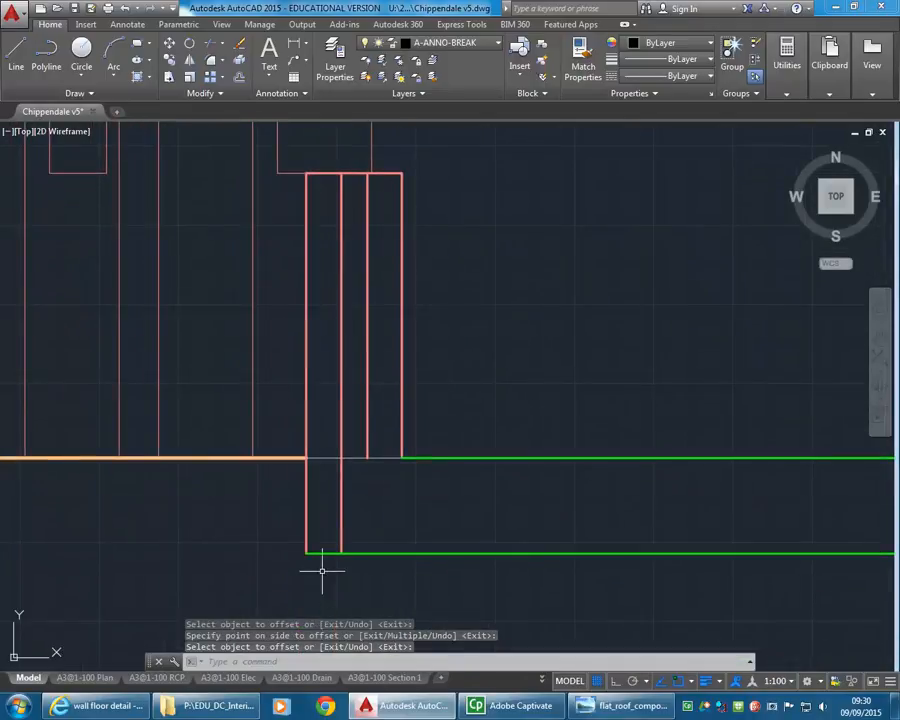
click(340, 508)
key(Escape)
key(Escape)
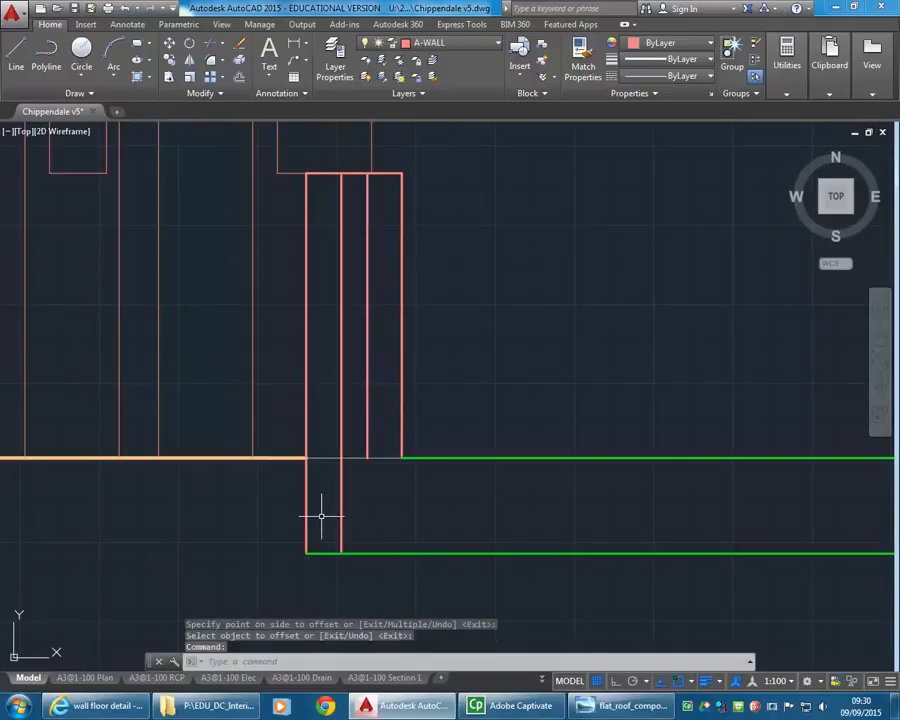
Step: Move the external ground line straight down 100 mm with Ortho on
scroll(378, 497, down, 2)
scroll(394, 484, down, 1)
mouse_move(340, 508)
middle_down()
mouse_move(394, 484)
mouse_move(470, 498)
mouse_move(453, 511)
middle_up()
scroll(470, 498, down, 1)
middle_drag(360, 538, 378, 554)
scroll(370, 553, up, 2)
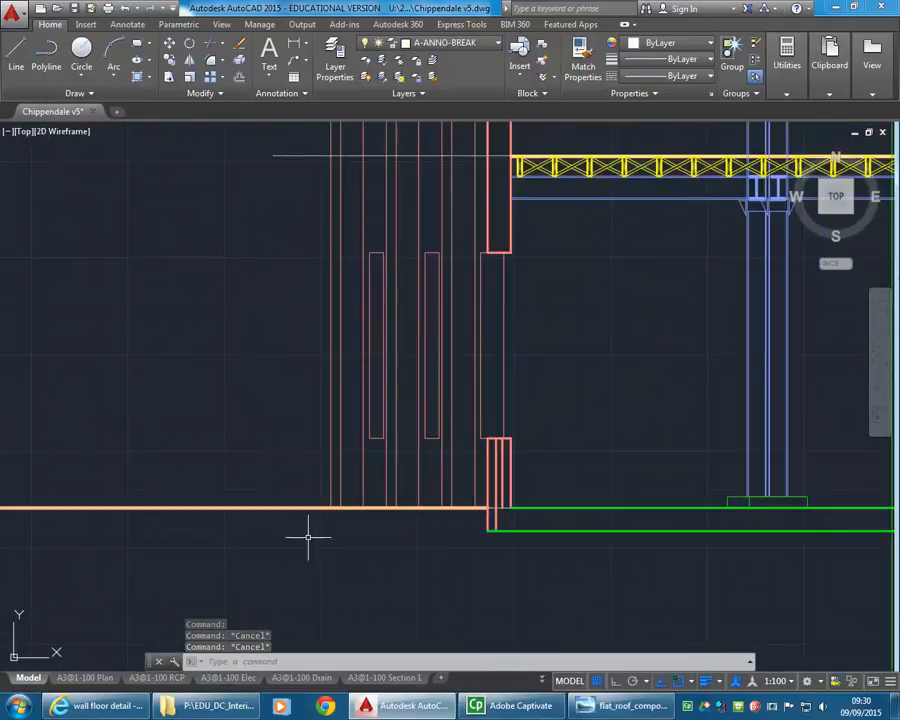
click(279, 508)
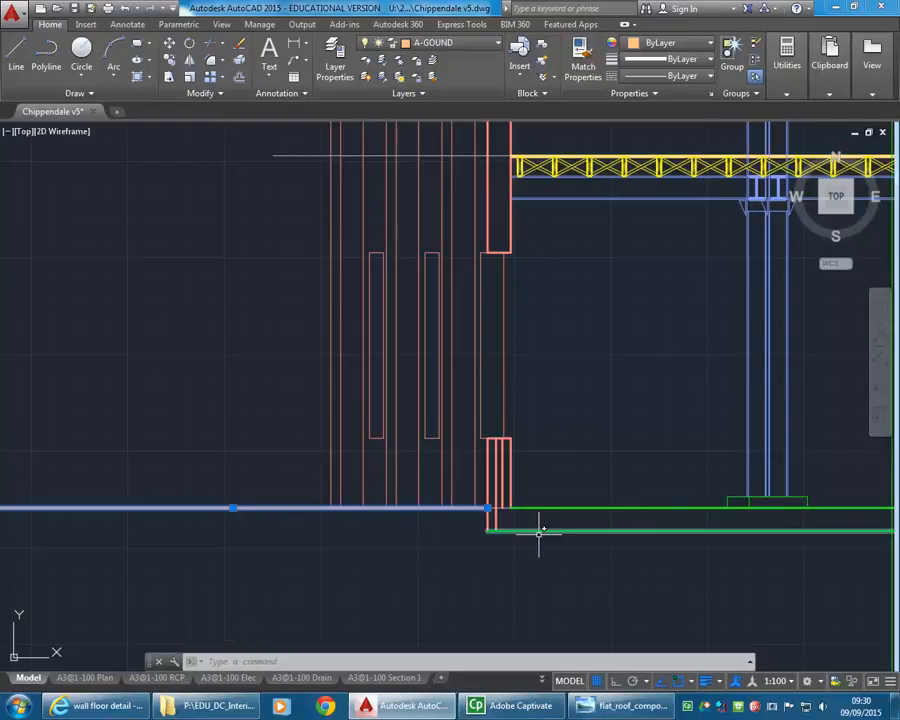
scroll(536, 530, up, 2)
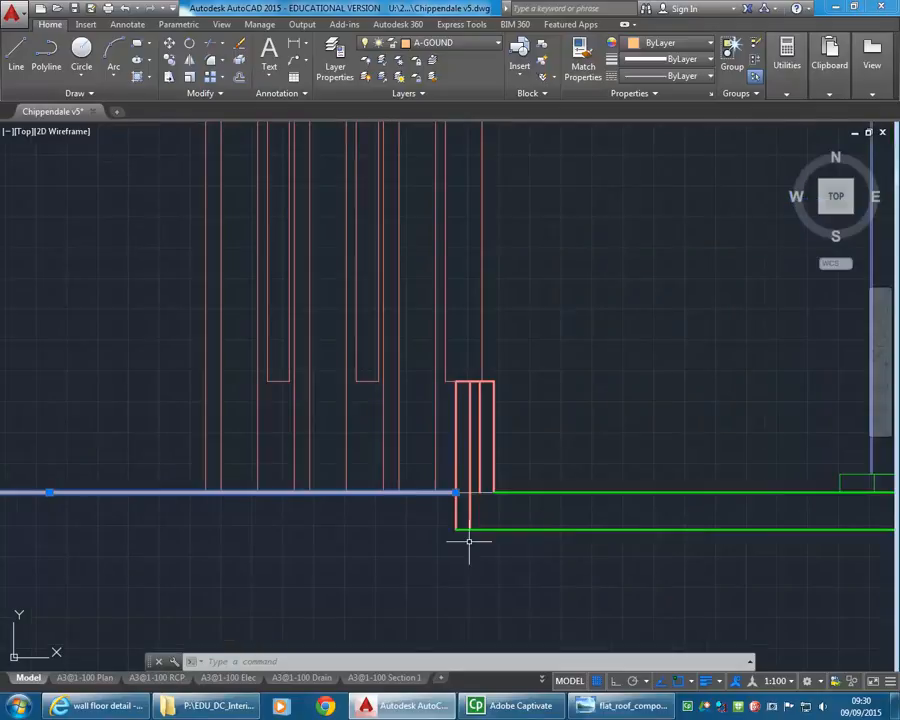
click(170, 45)
click(146, 206)
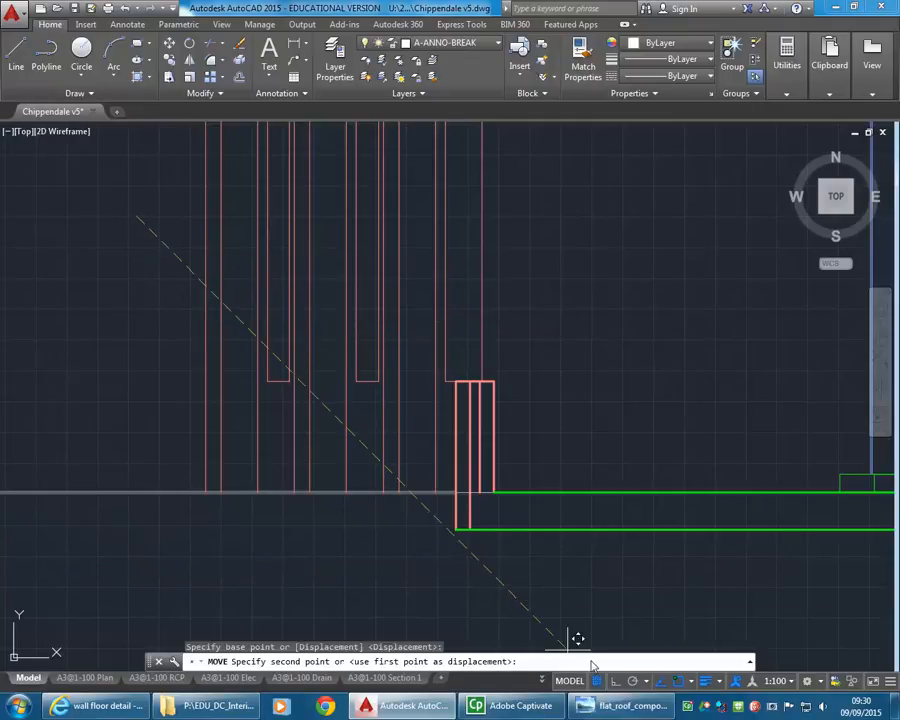
click(620, 681)
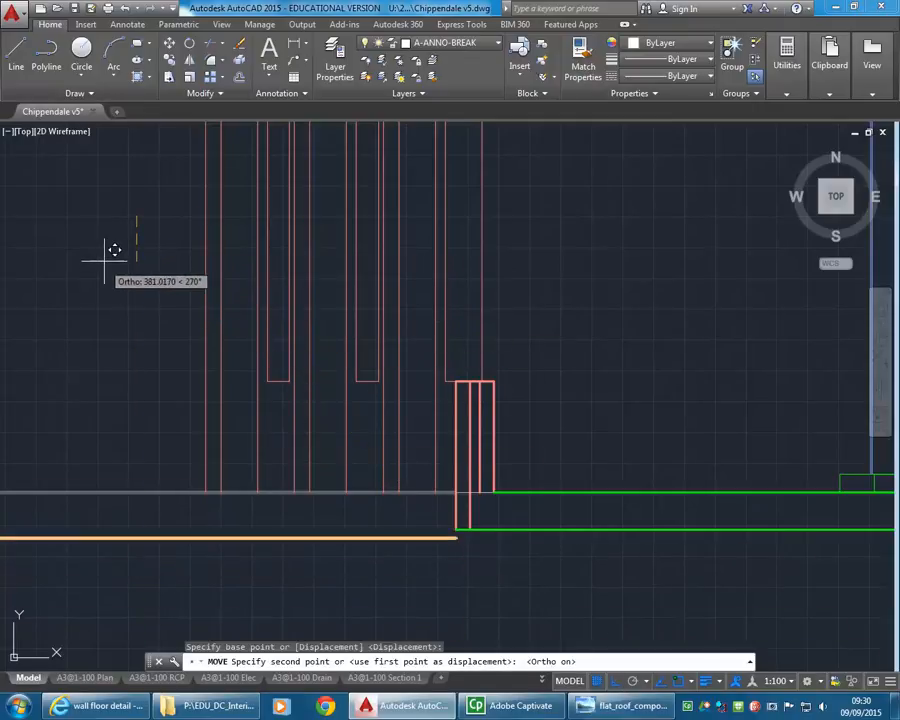
text(10)
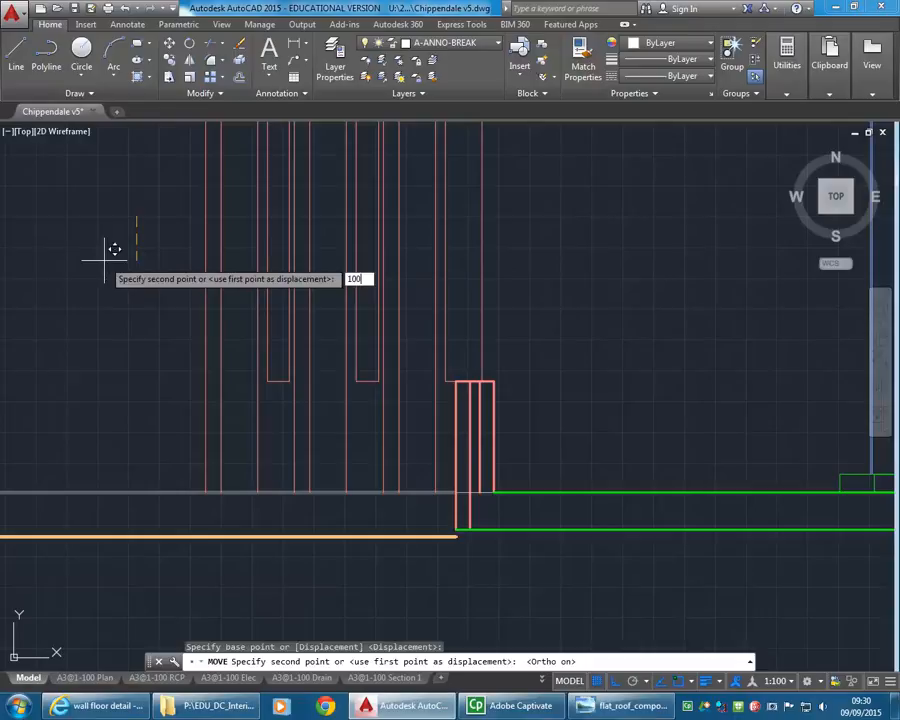
text(0)
key(Return)
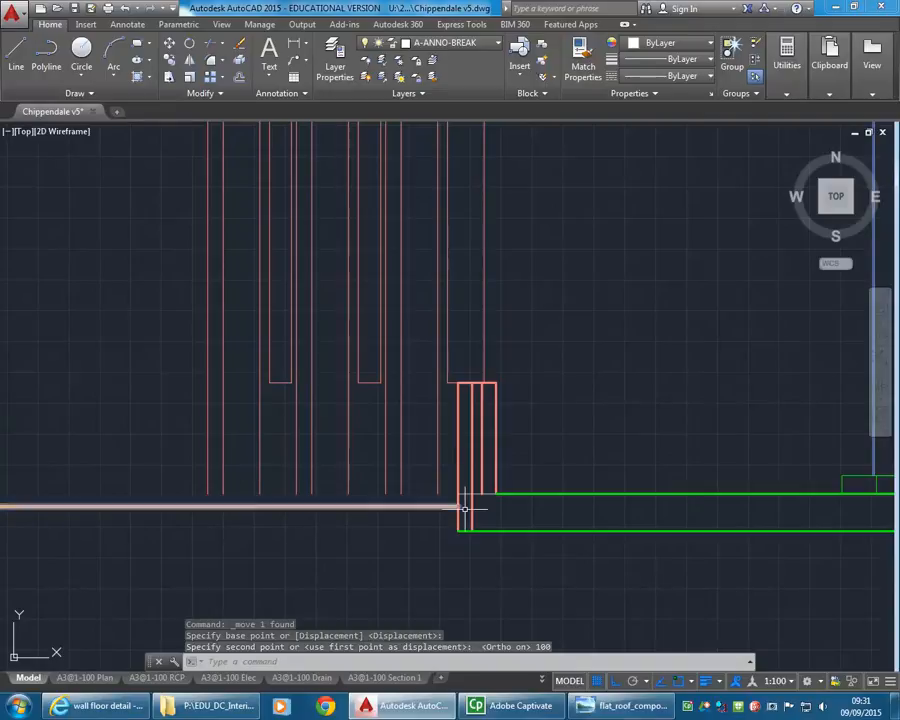
Step: Stretch the outer end of the ground-floor level line until it aligns with the outer ends of the level lines above
click(464, 494)
click(458, 490)
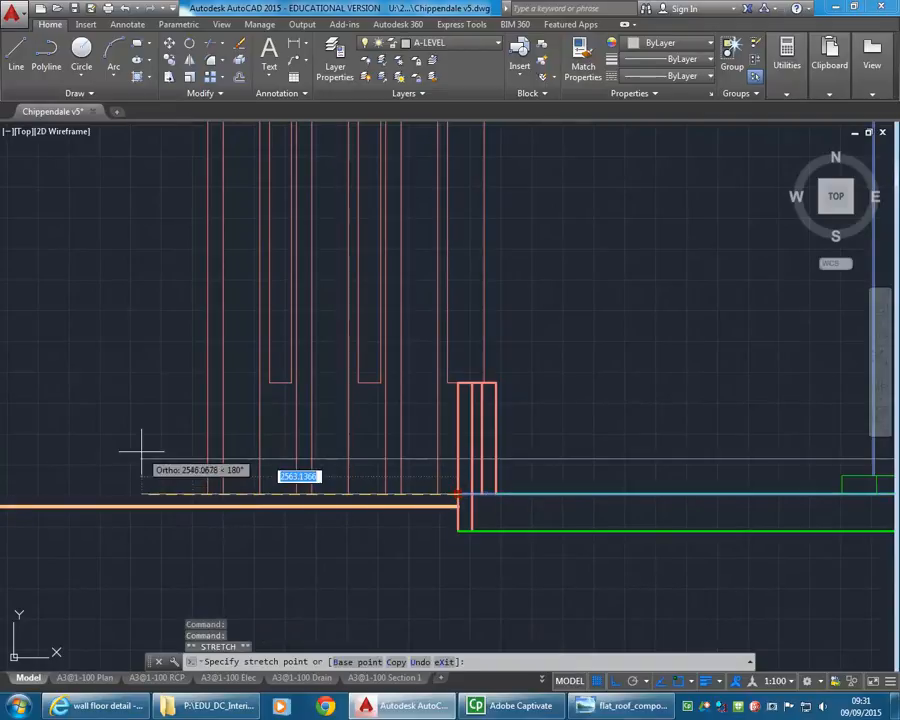
scroll(205, 456, down, 3)
middle_drag(205, 456, 340, 461)
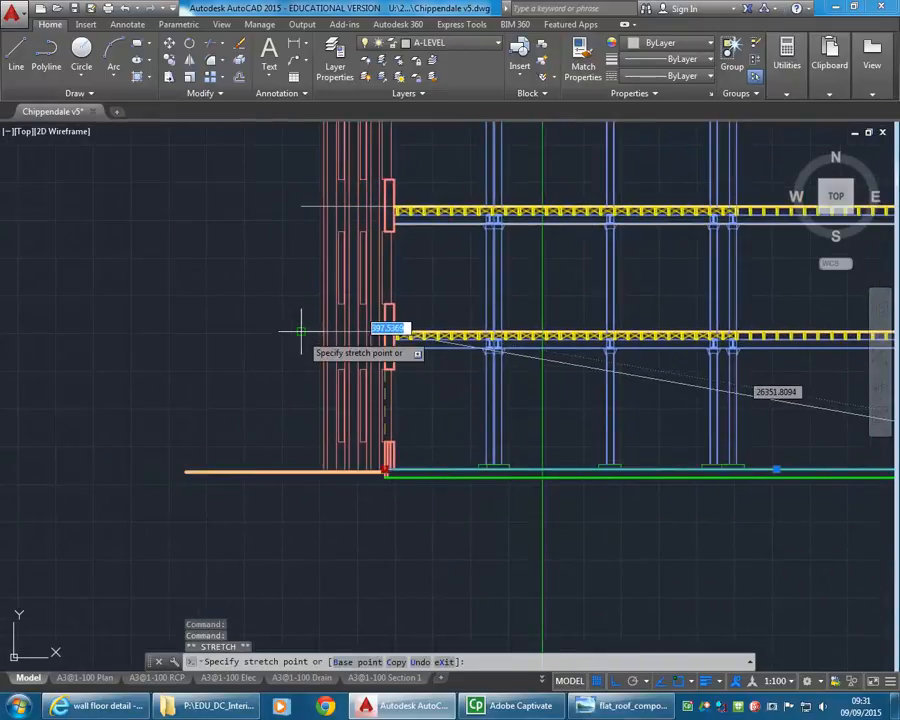
key(Escape)
key(Escape)
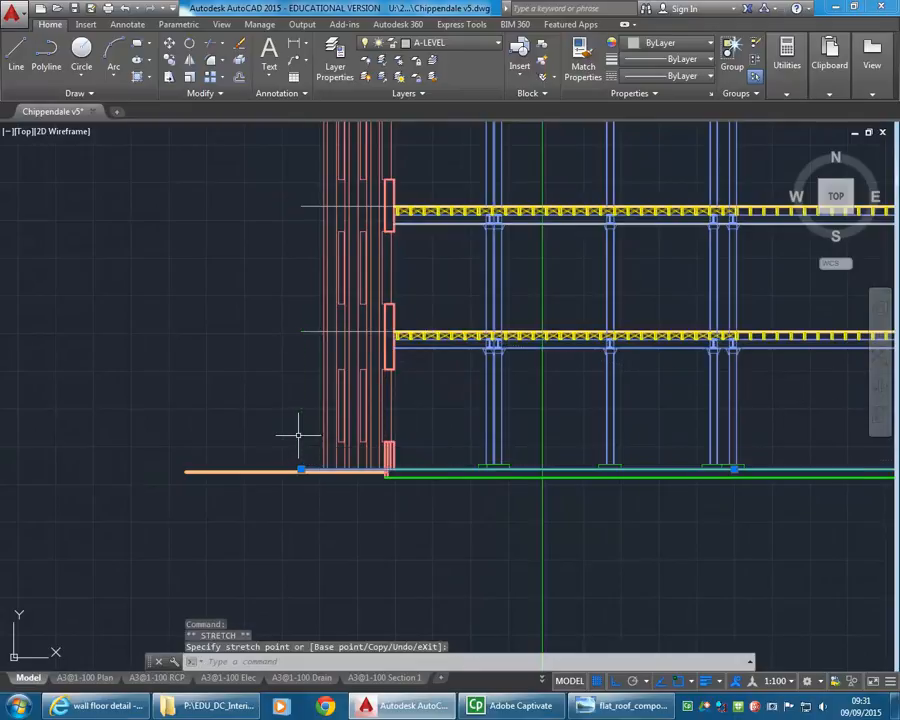
Step: Stretch the lower ends of the projected wall lines outside the cut wall down to the lowered ground line
scroll(346, 481, up, 4)
middle_drag(345, 476, 351, 515)
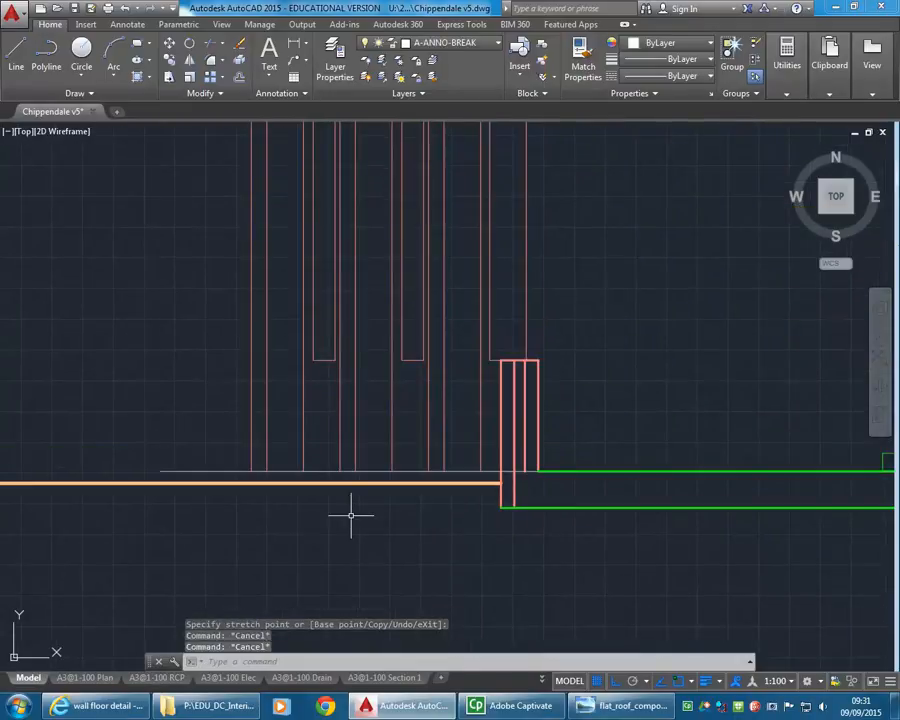
text(s)
key(Return)
click(488, 455)
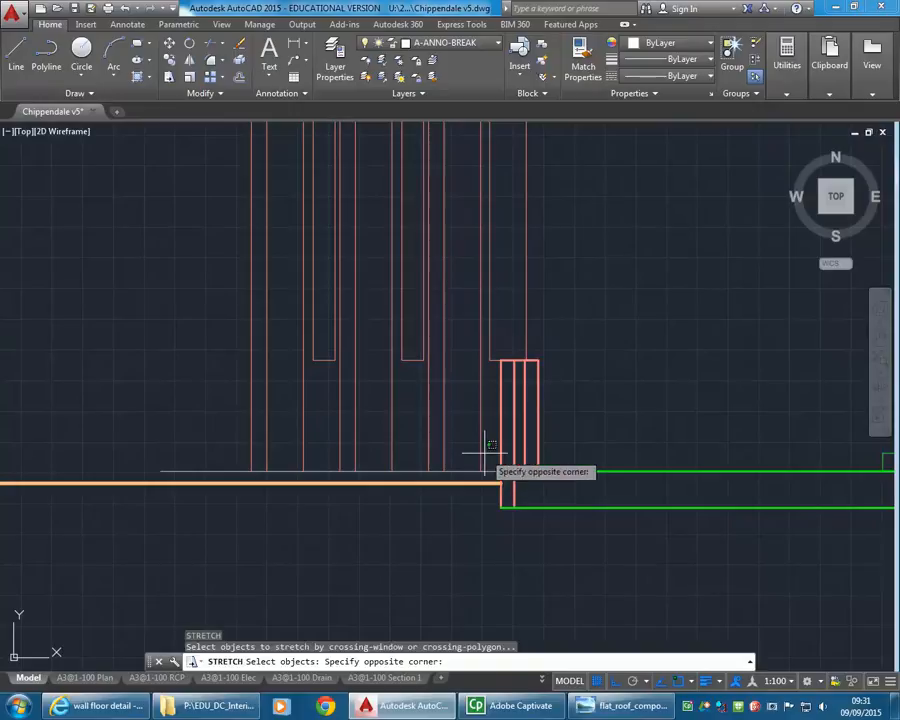
click(237, 476)
key(Return)
click(251, 472)
click(251, 485)
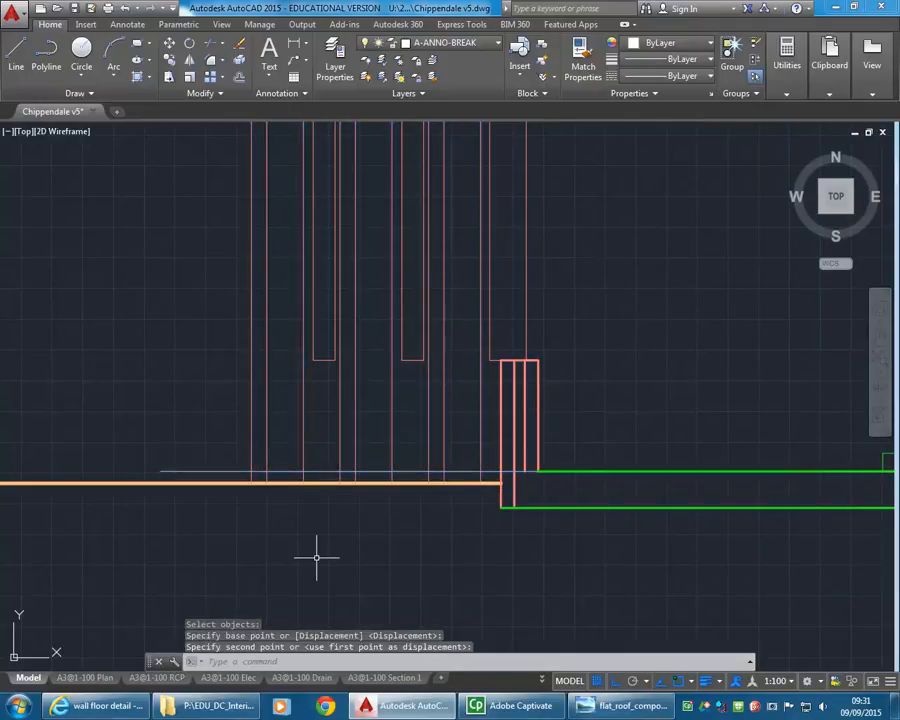
Step: Make A-SECT the current layer and draw a horizontal line across the outer brick skin at the external ground line's height
scroll(559, 478, up, 5)
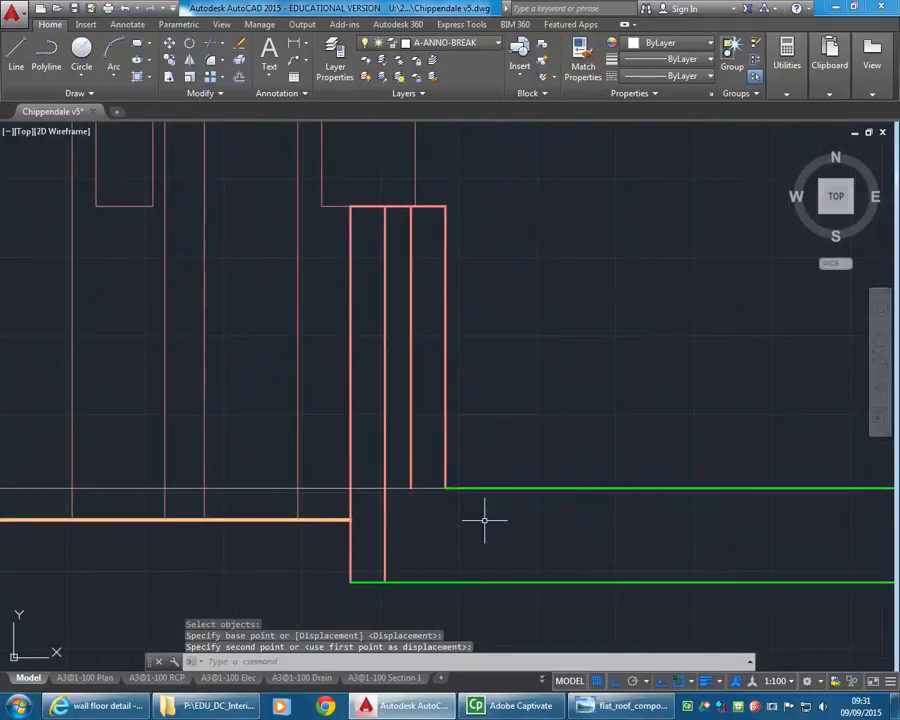
mouse_move(316, 538)
middle_down()
mouse_move(311, 517)
mouse_move(342, 430)
middle_up()
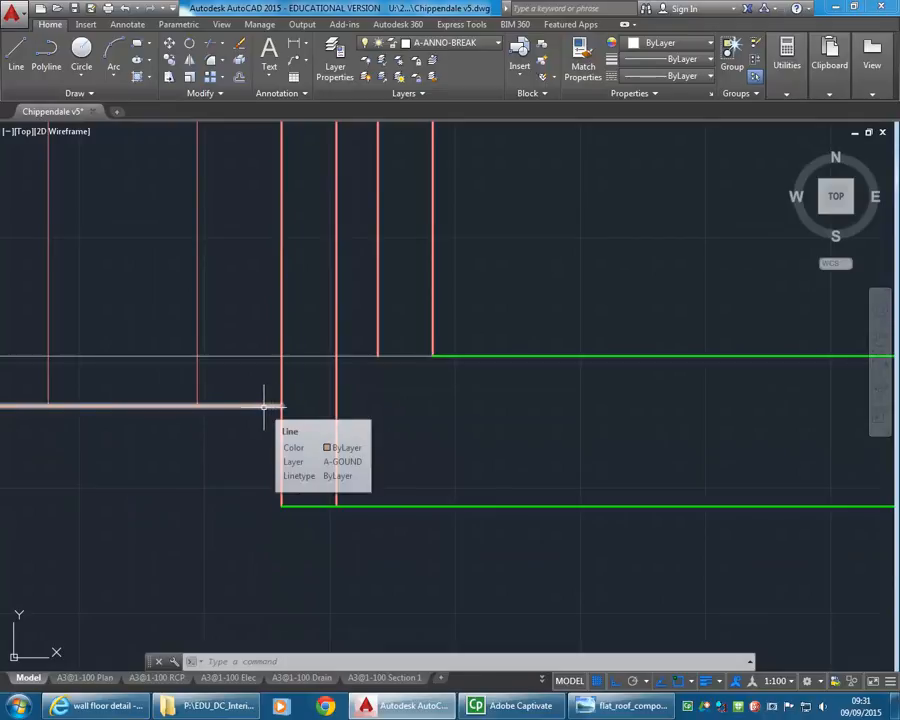
click(450, 43)
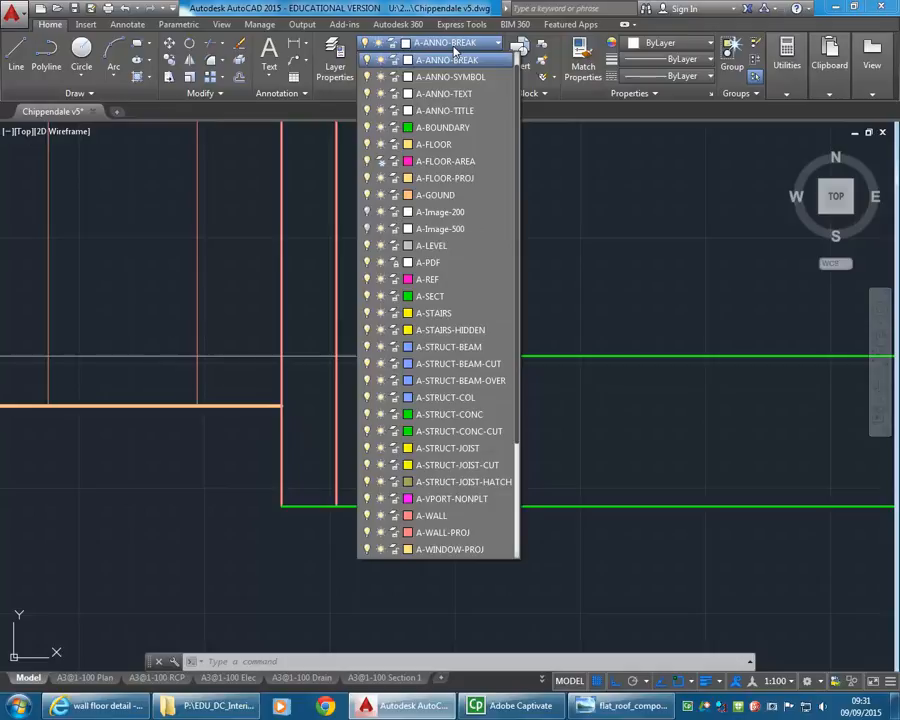
click(435, 296)
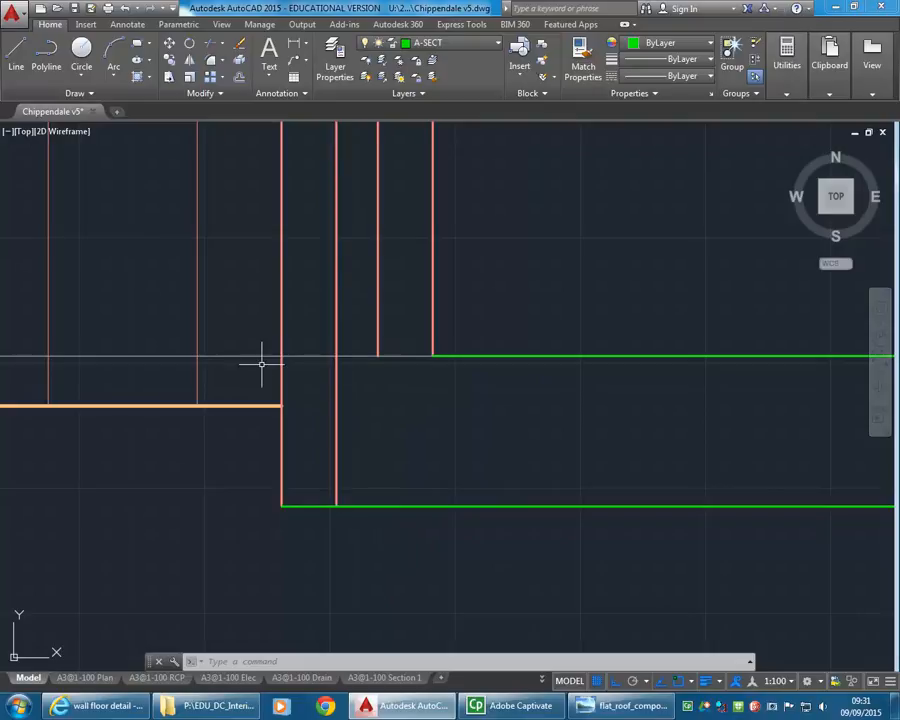
key(l)
key(Return)
click(282, 406)
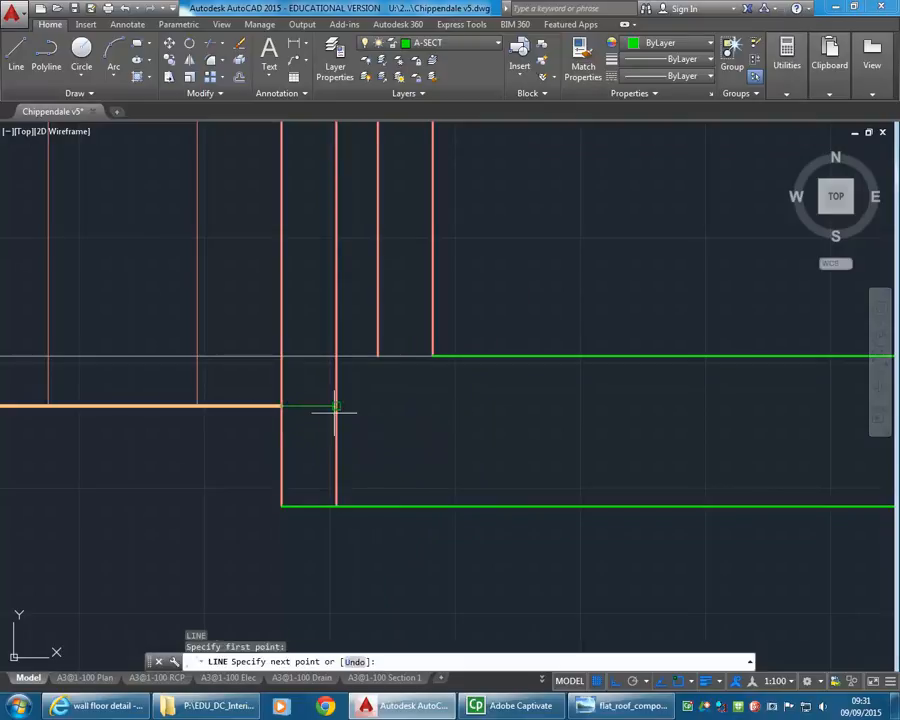
click(336, 406)
key(Return)
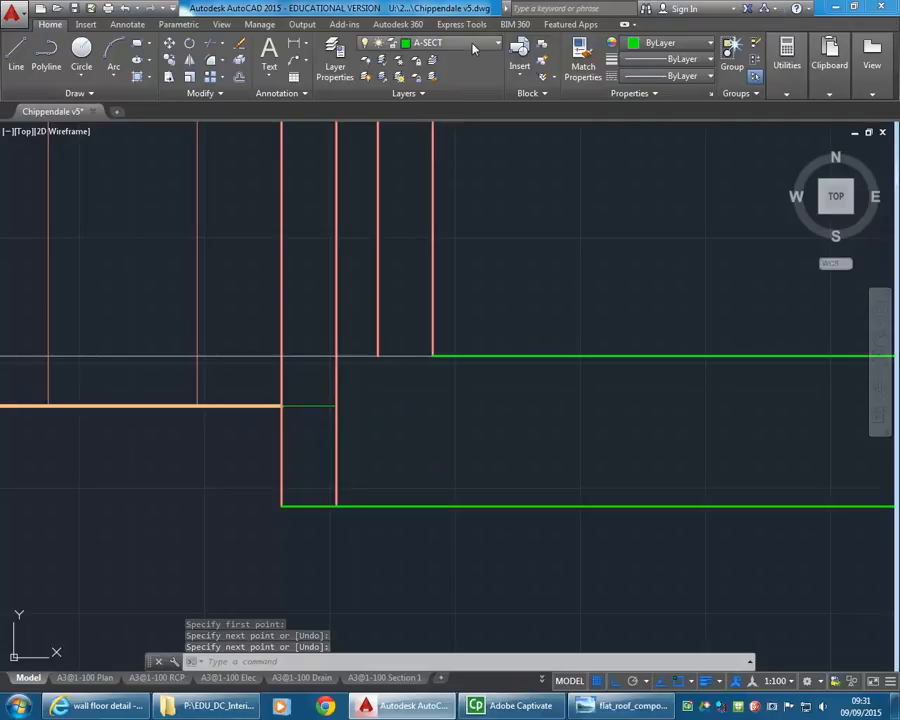
Step: Make A-STRUCT-CONC the current layer and assign the short line across the outer skin to it
click(440, 43)
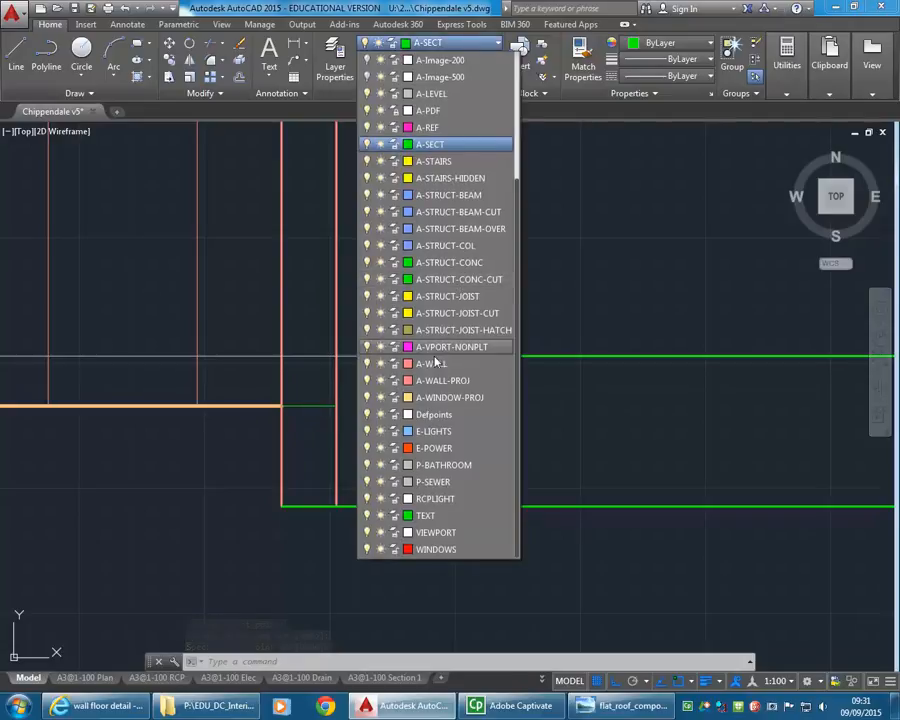
click(438, 262)
click(307, 406)
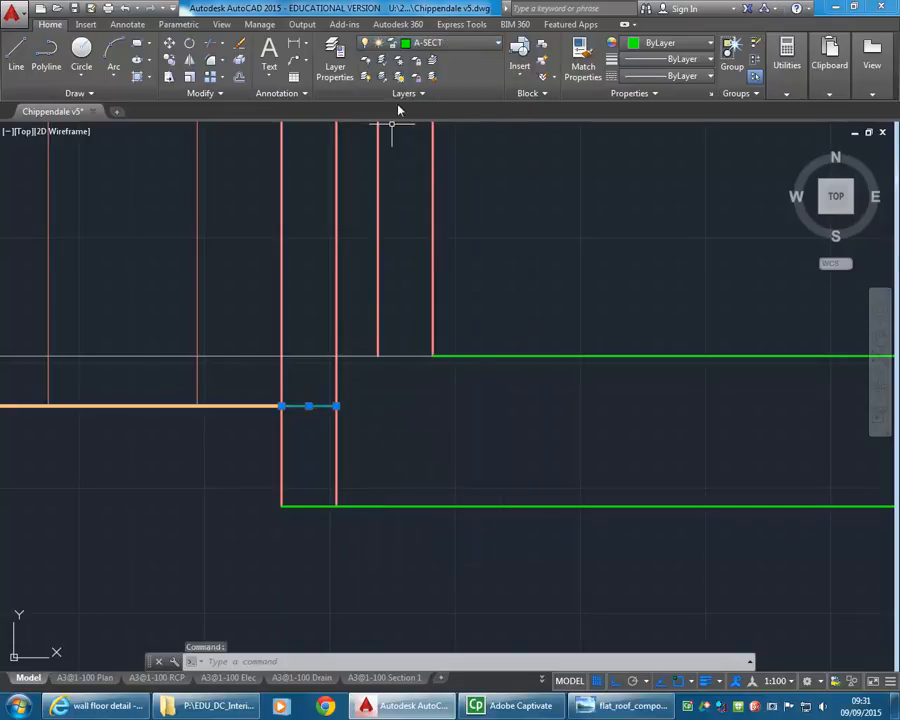
click(440, 43)
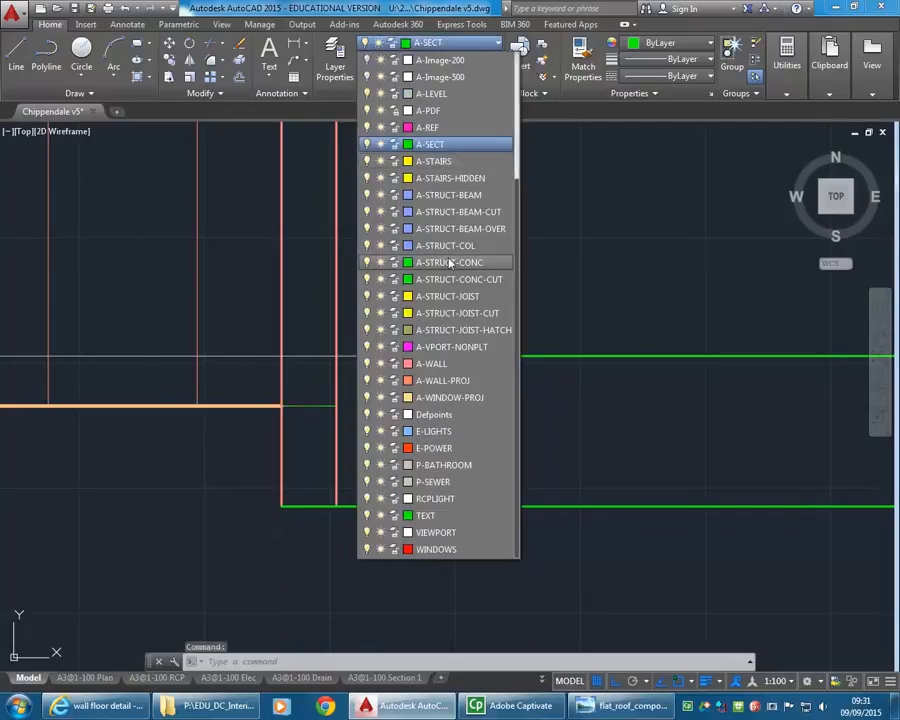
click(450, 262)
key(Escape)
key(Escape)
click(313, 406)
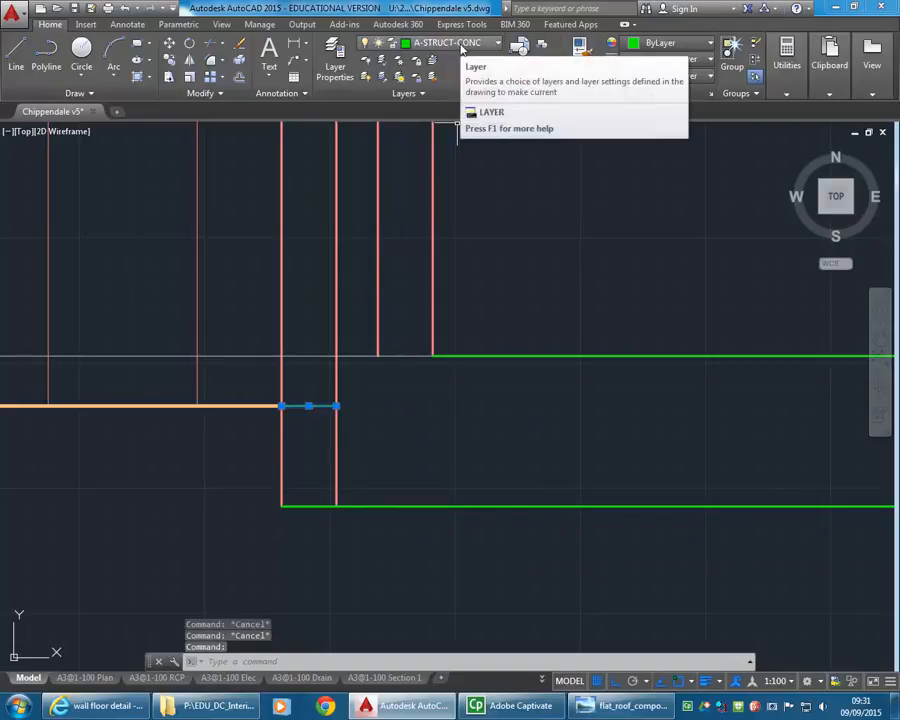
key(Escape)
Step: Check the slab top line's layer and put the short line across the outer skin on the matching cut-concrete layer
click(466, 356)
key(Escape)
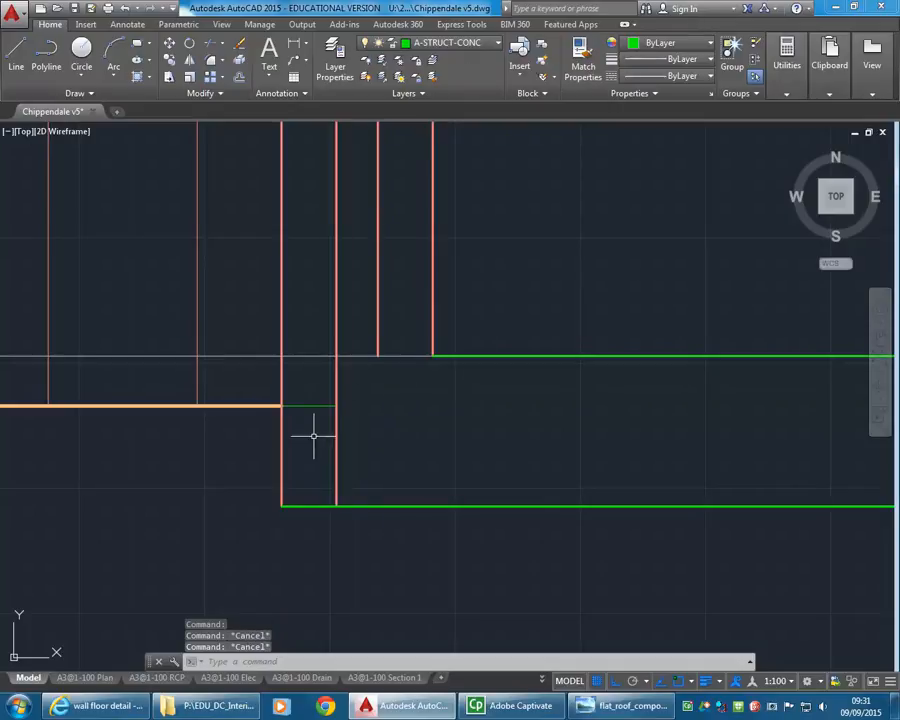
click(316, 406)
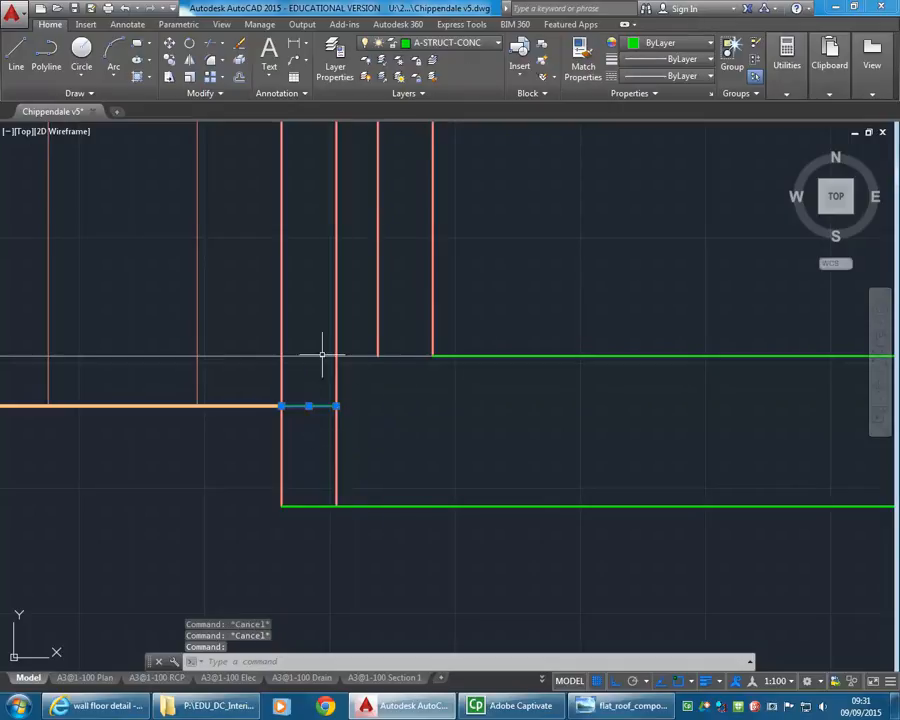
click(446, 43)
click(447, 262)
key(Escape)
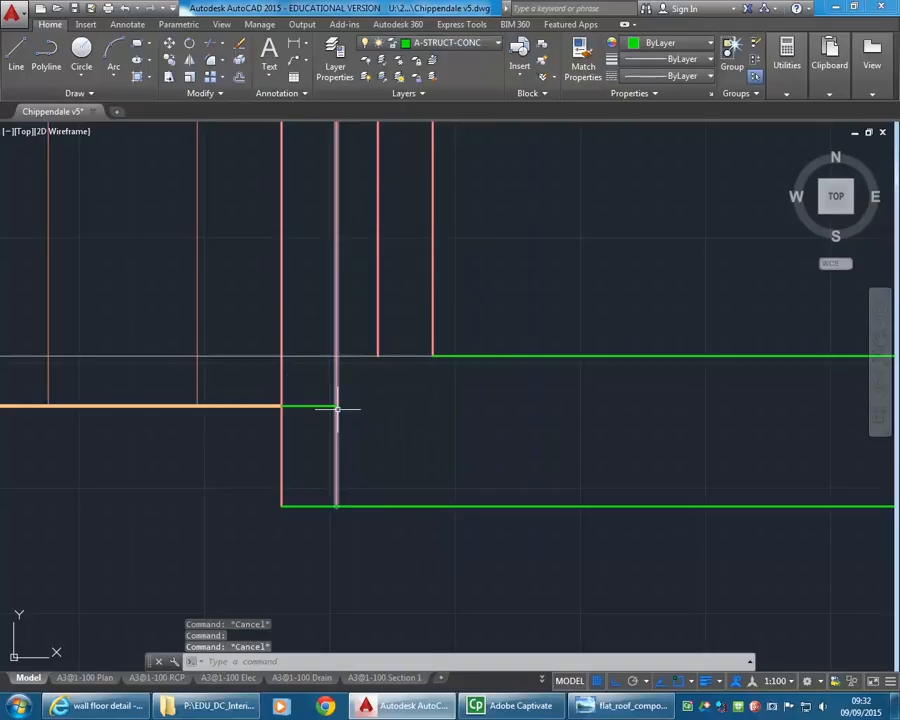
text(f)
key(Return)
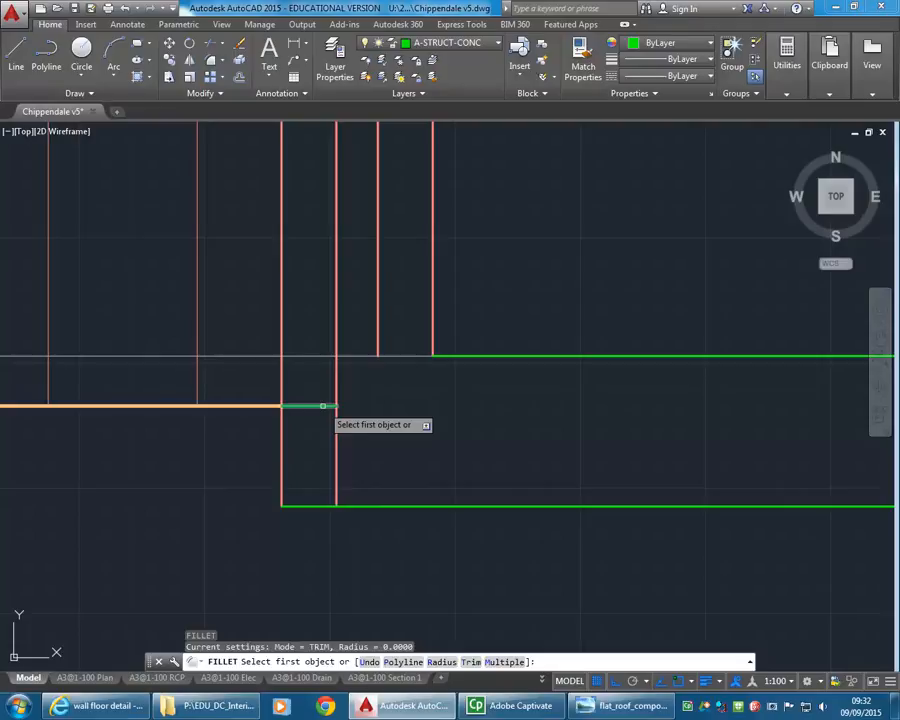
click(335, 333)
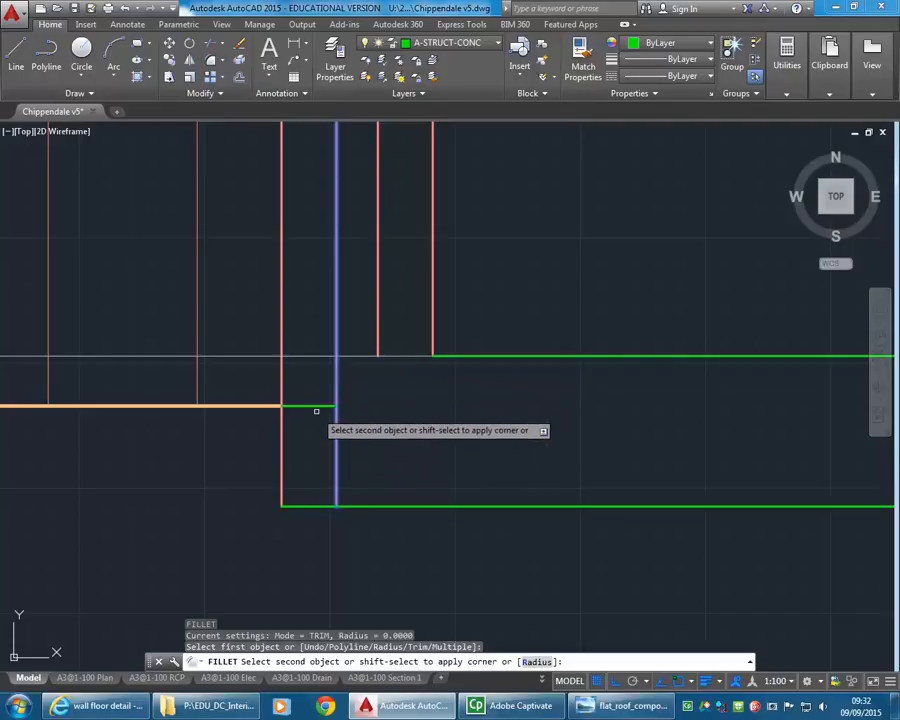
key(Escape)
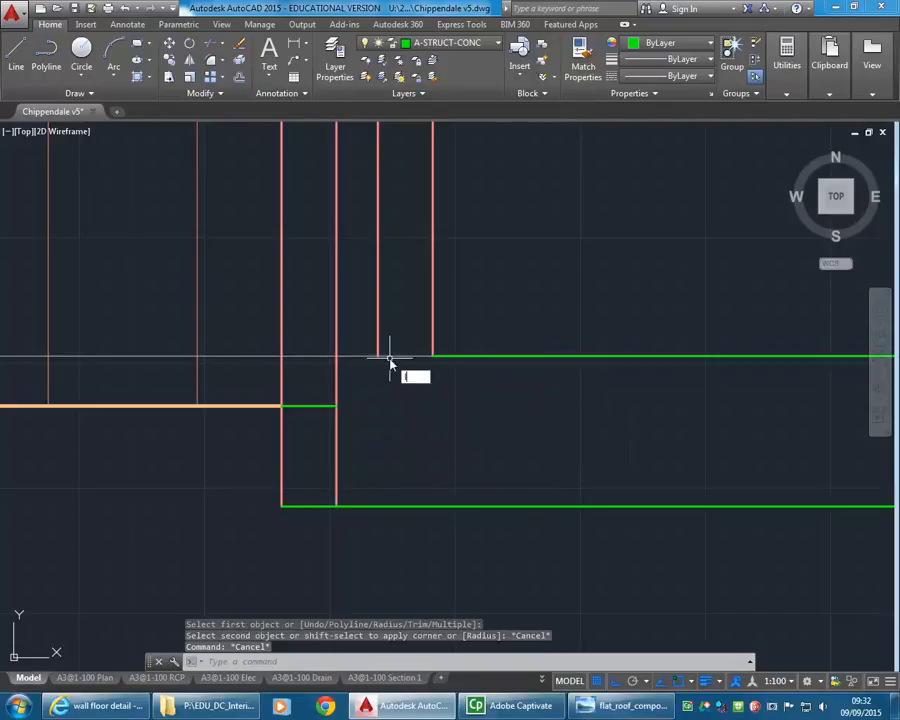
Step: Try a vertical line down from the base of the inner skin's cavity face into the slab, and undo it
text(l)
key(Return)
click(378, 356)
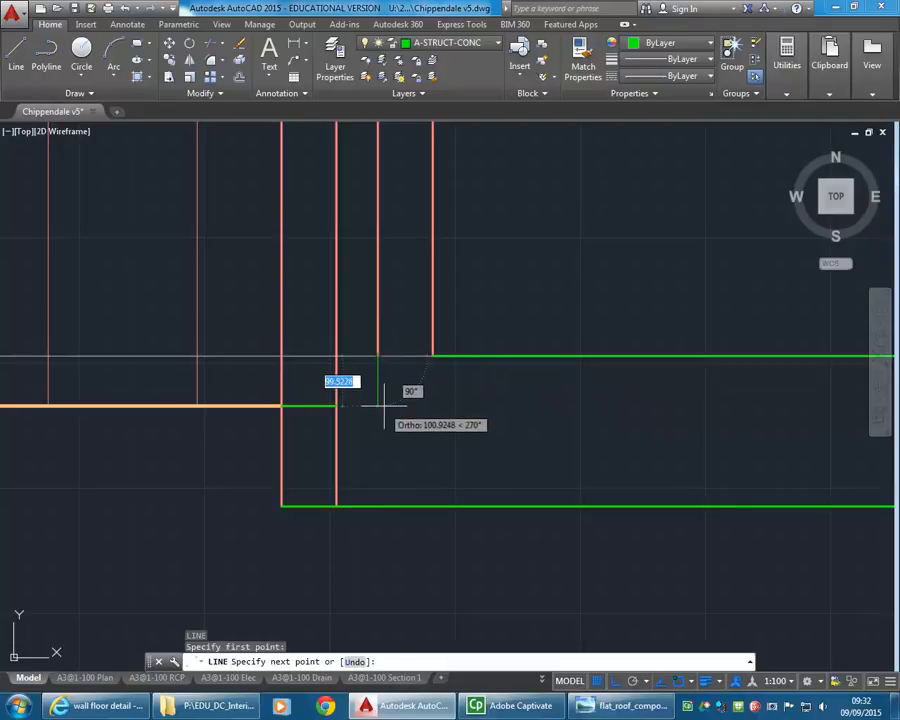
click(378, 416)
key(Return)
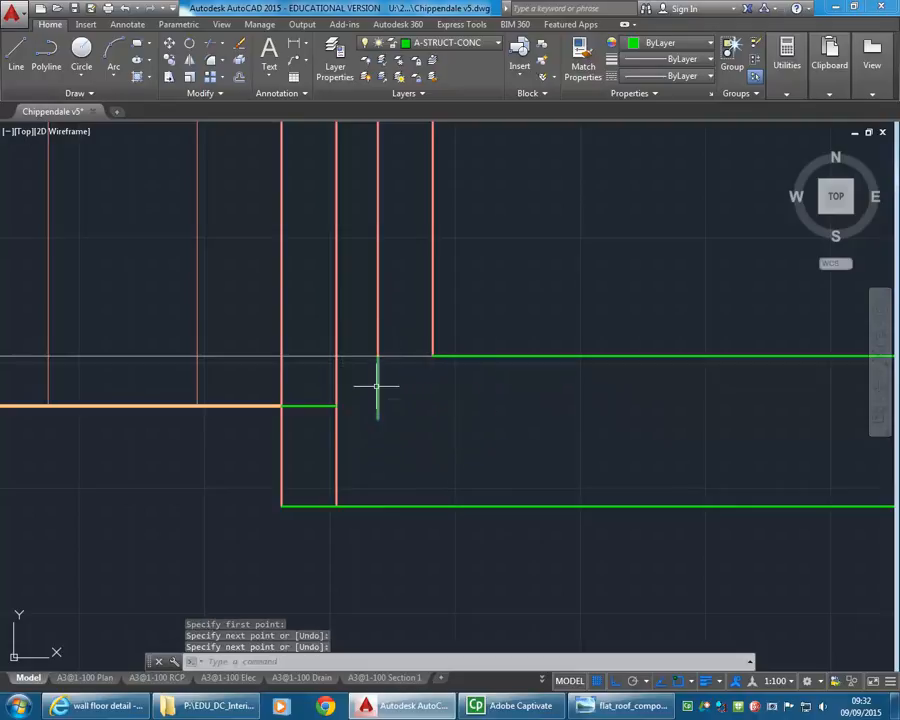
key(ctrl+z)
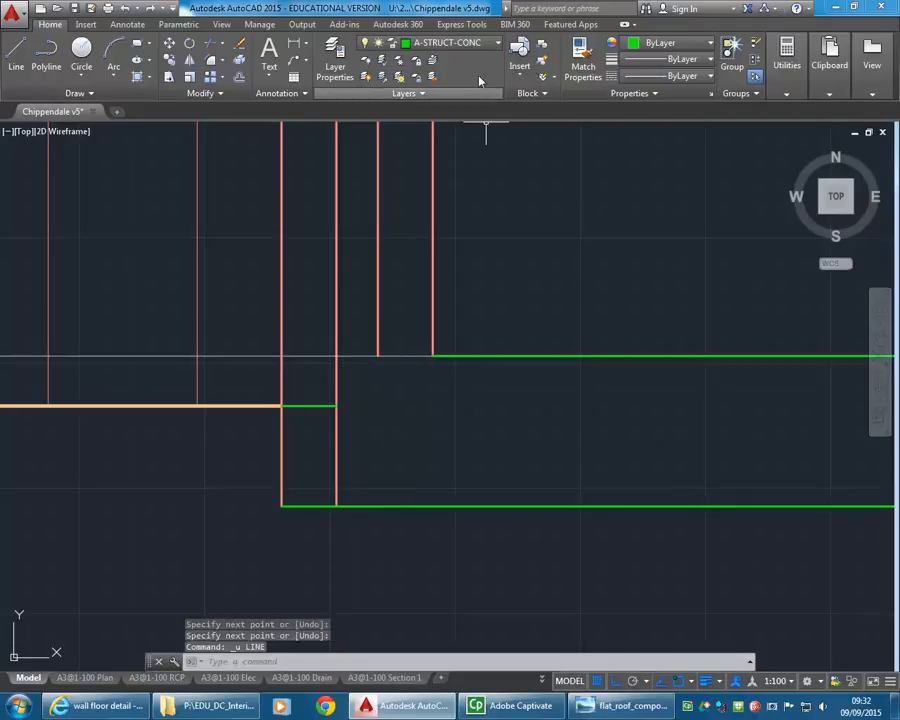
Step: Make A-STRUCT-CONC-CUT the current layer and draw a vertical line from the base of the inner skin's cavity face down to the ground line's height
click(460, 43)
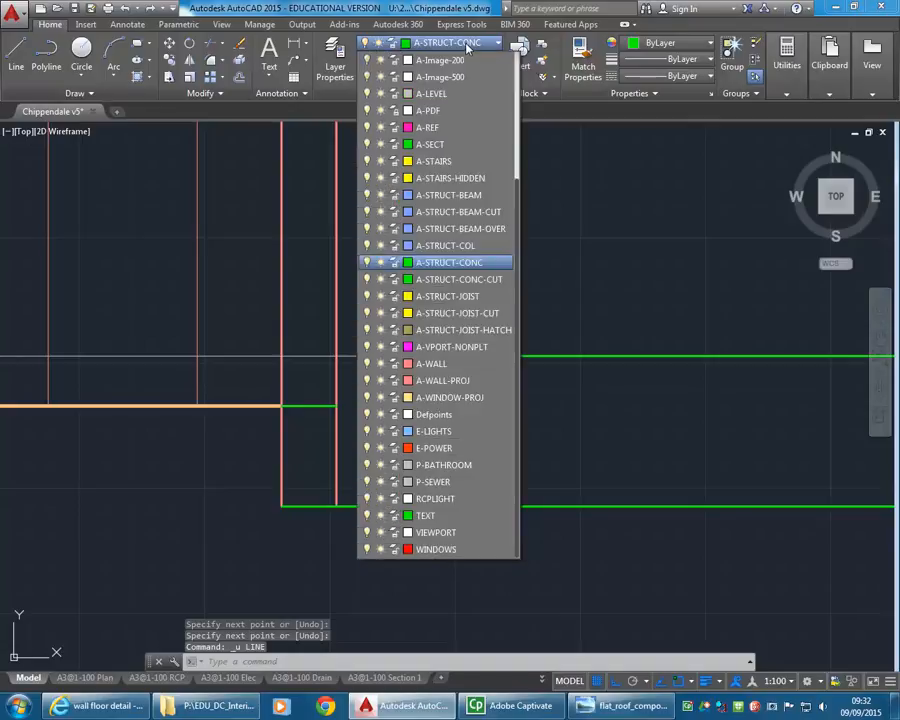
click(458, 279)
text(l)
key(Return)
click(377, 356)
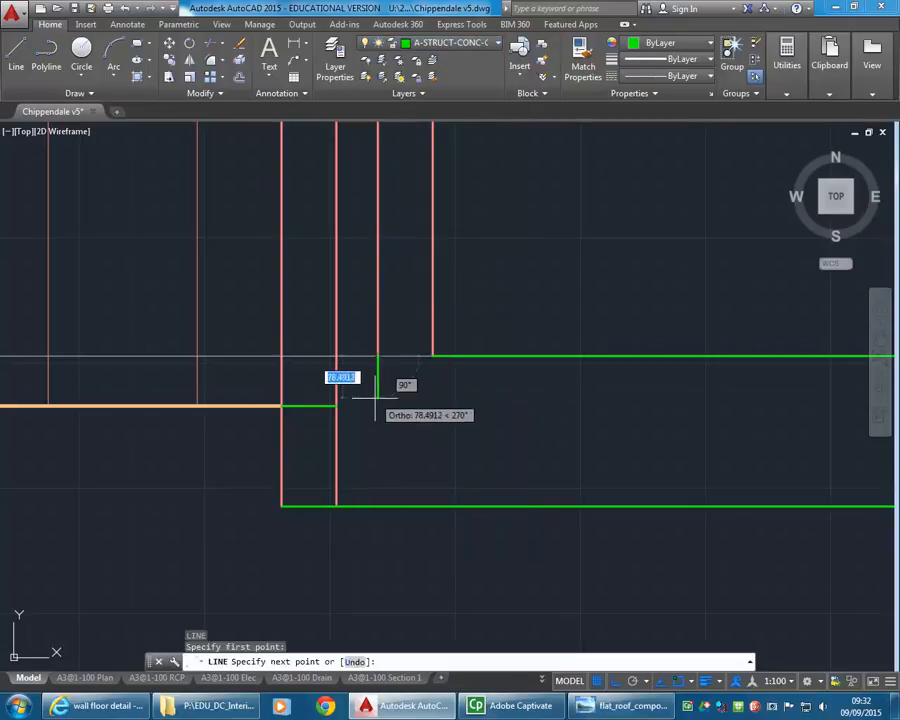
click(377, 405)
key(Return)
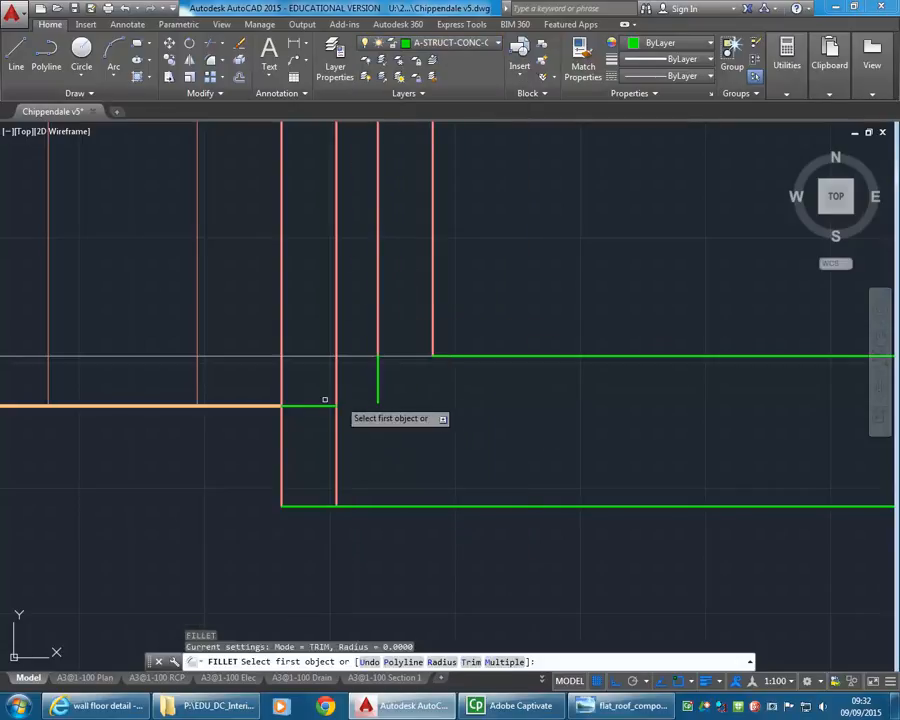
Step: Fillet with radius 0 to trim the outer skin's cavity face at the rebate base and join that base, the short vertical and the slab top
click(316, 404)
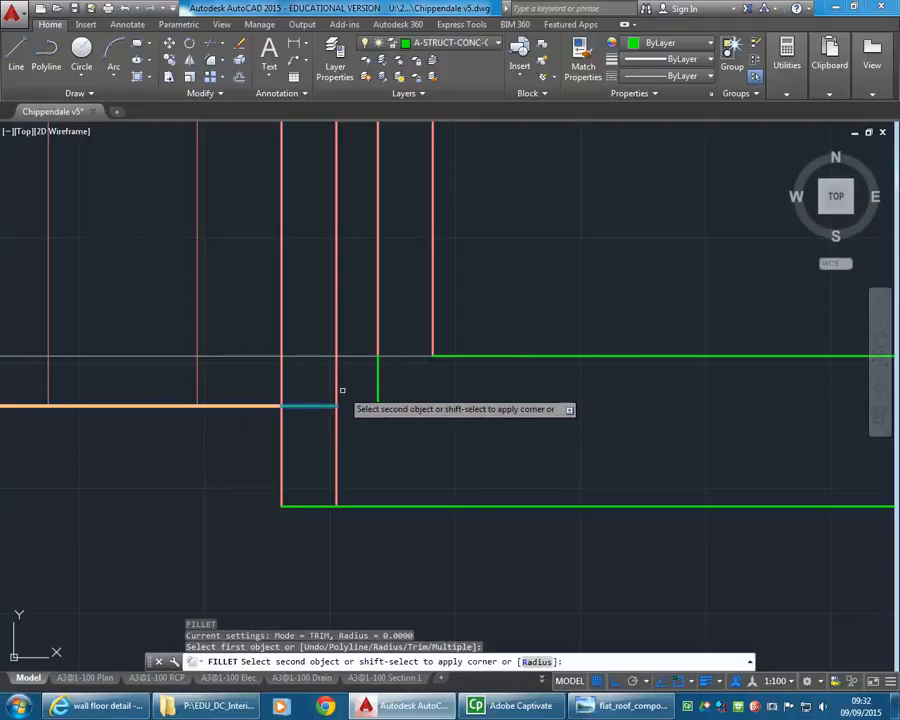
click(336, 390)
key(Return)
click(326, 405)
click(377, 382)
key(Return)
click(441, 355)
click(441, 355)
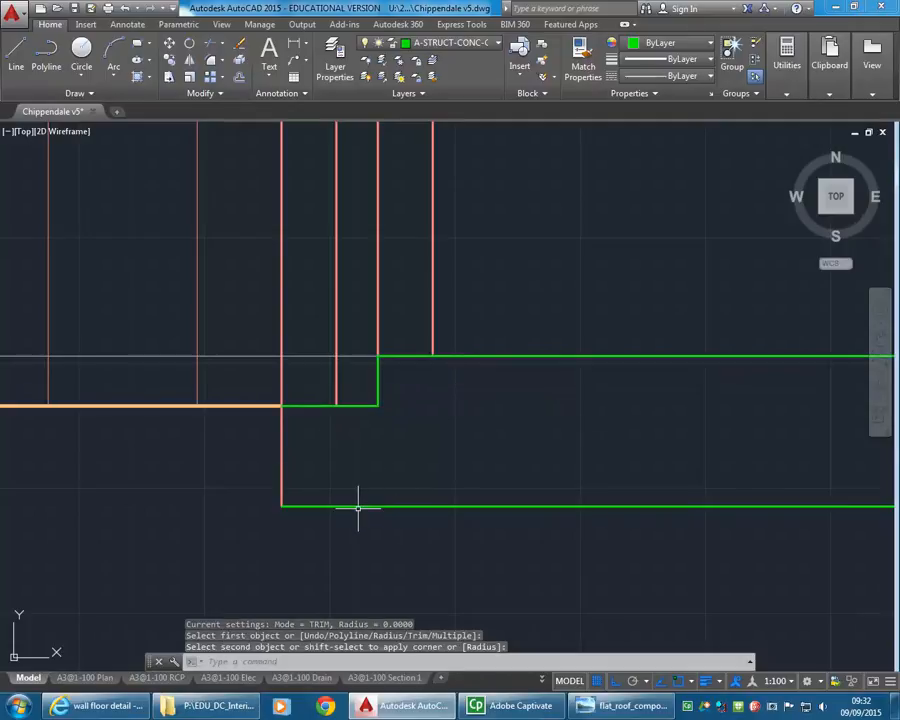
Step: Shorten the outer skin's external face line so it ends at the external ground line
click(282, 440)
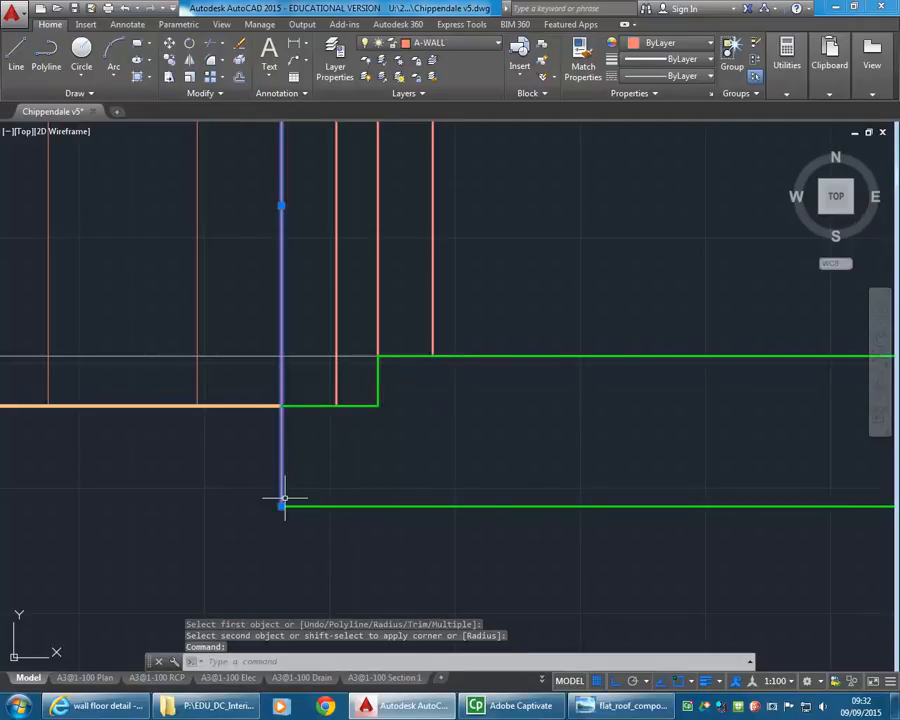
click(281, 505)
click(290, 406)
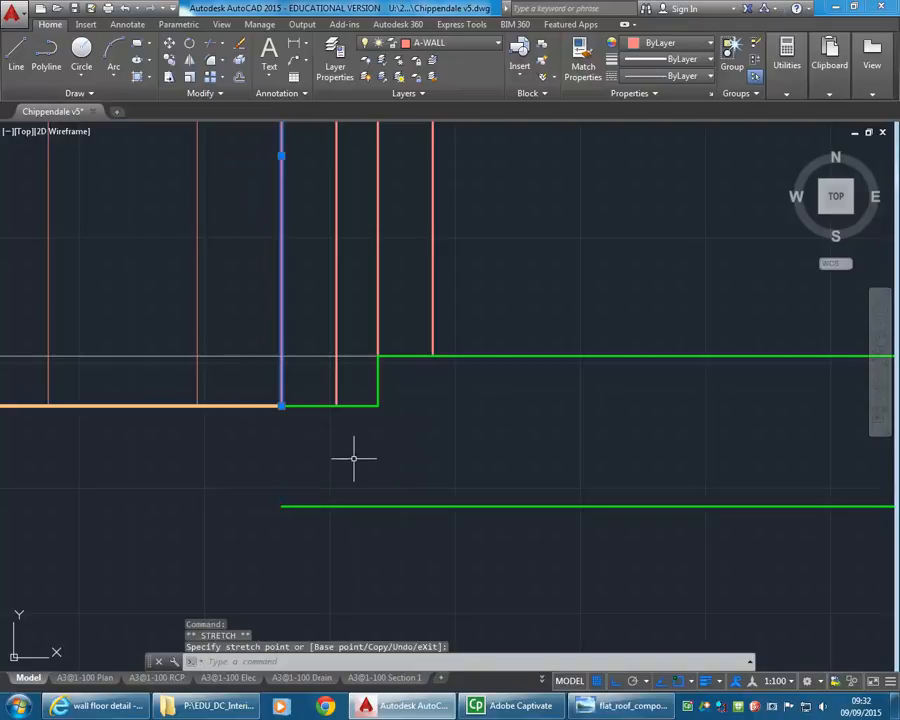
key(Escape)
key(Escape)
Step: Pull the outer end of the slab underside line back to inside the inner brick skin
click(281, 505)
click(281, 506)
click(445, 478)
key(Escape)
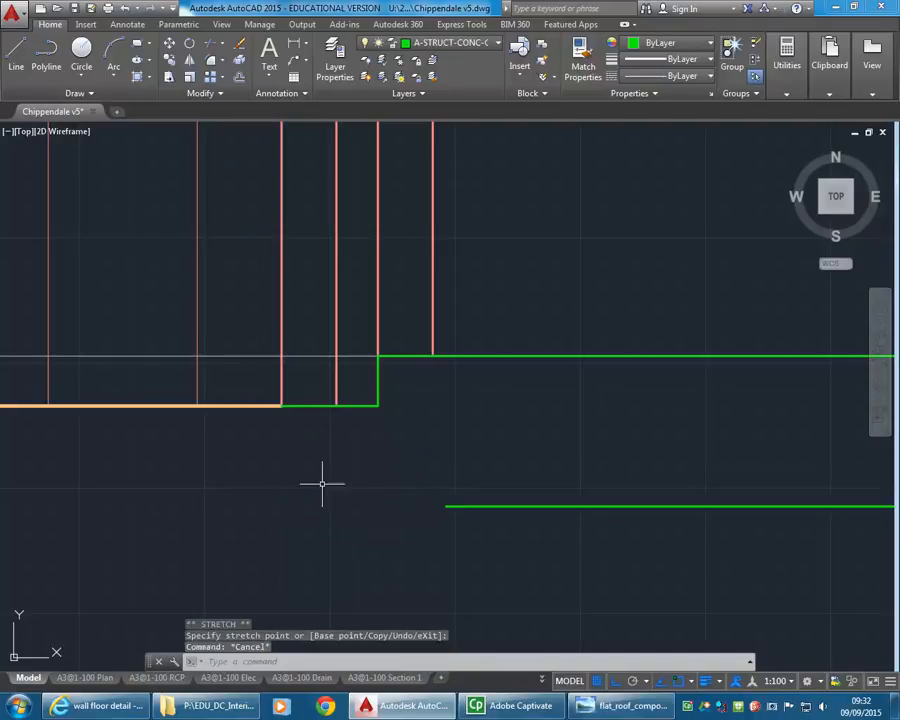
Step: Draw a vertical line about 550 mm long down from the base of the outer skin's external face
key(l)
key(Return)
click(282, 406)
scroll(284, 409, down, 4)
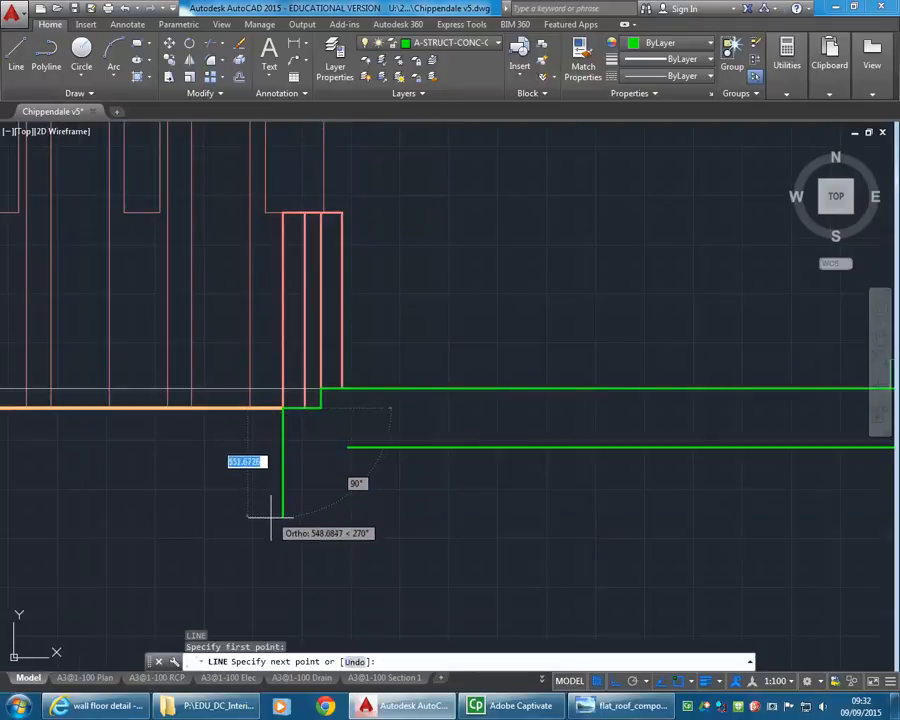
click(270, 518)
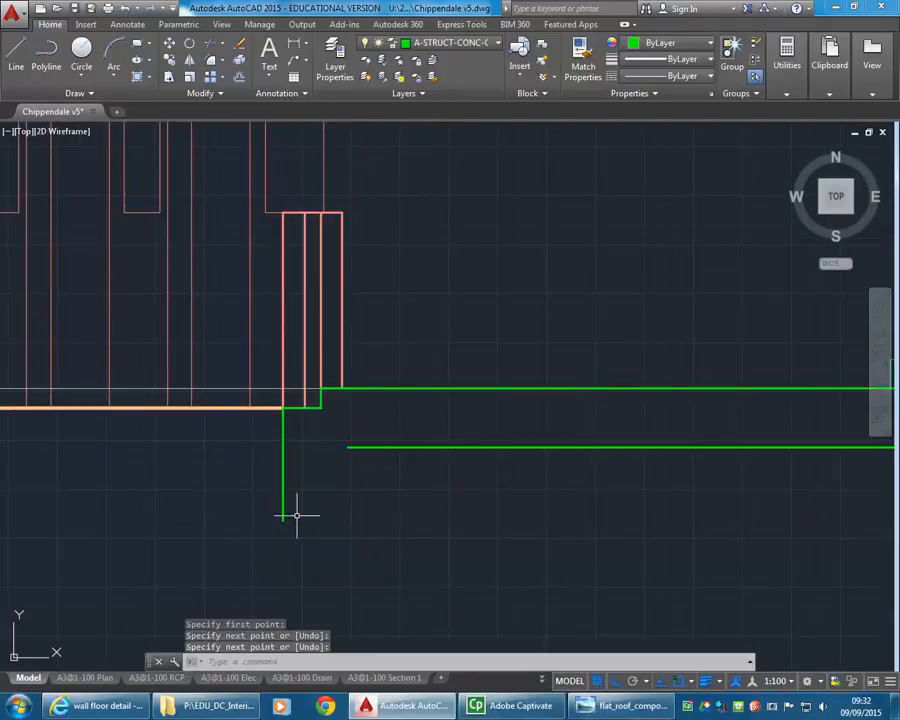
Step: Offset the footing's outer vertical line 400 mm inward and the slab underside line 400 mm down
key(Return)
text(44)
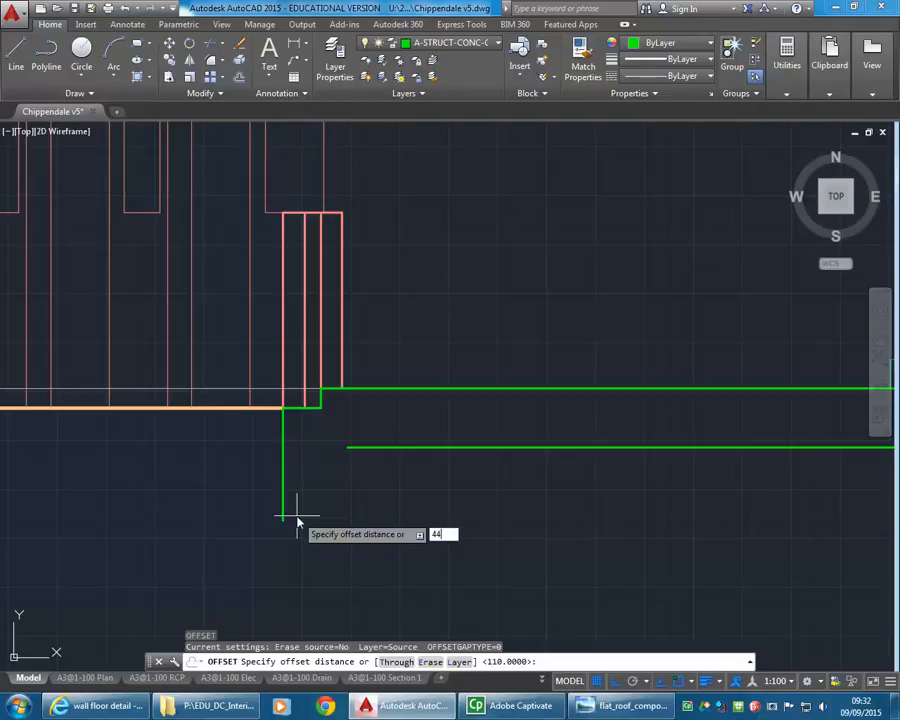
text(0)
key(Return)
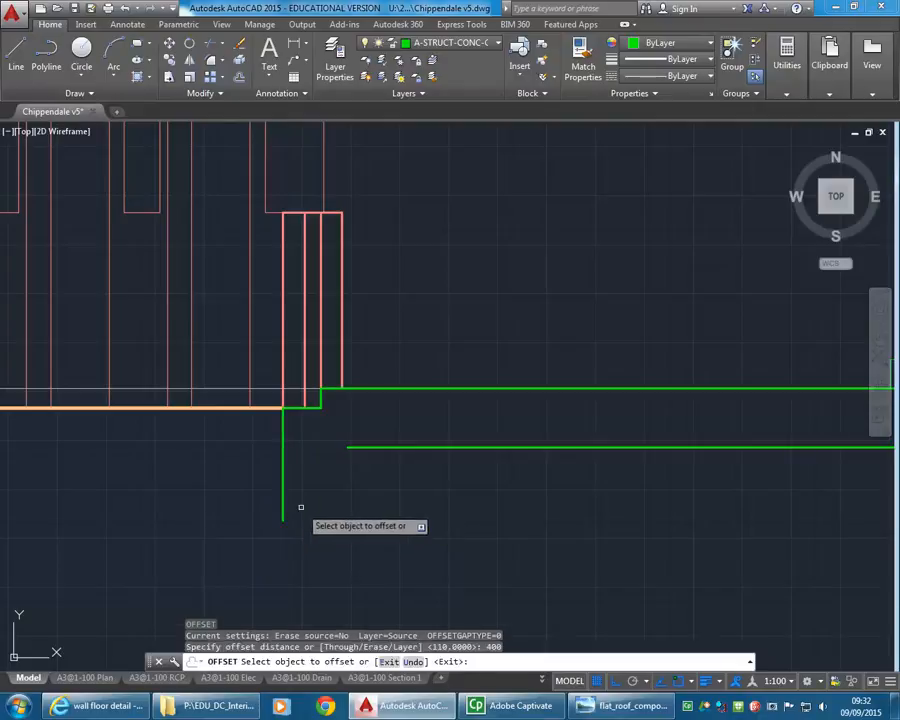
click(282, 512)
click(368, 510)
click(374, 448)
click(384, 522)
key(Return)
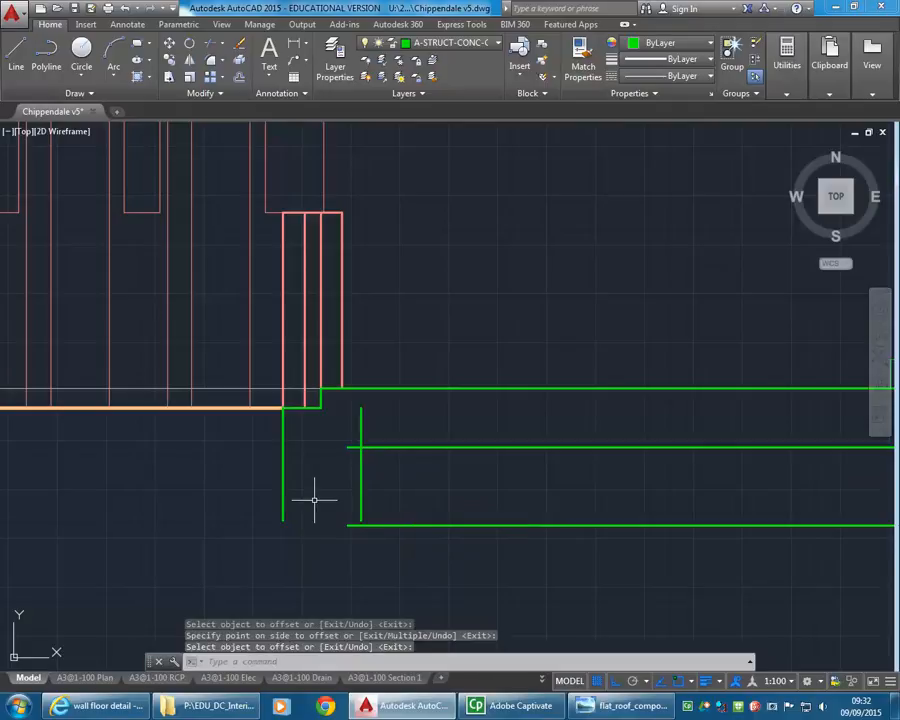
Step: Fillet the vertical and horizontal footing lines with radius 0 to form the two bottom corners and the inner corner with the slab underside
text(f)
key(Return)
click(282, 502)
click(340, 524)
key(Return)
click(340, 524)
click(359, 495)
key(Return)
click(361, 512)
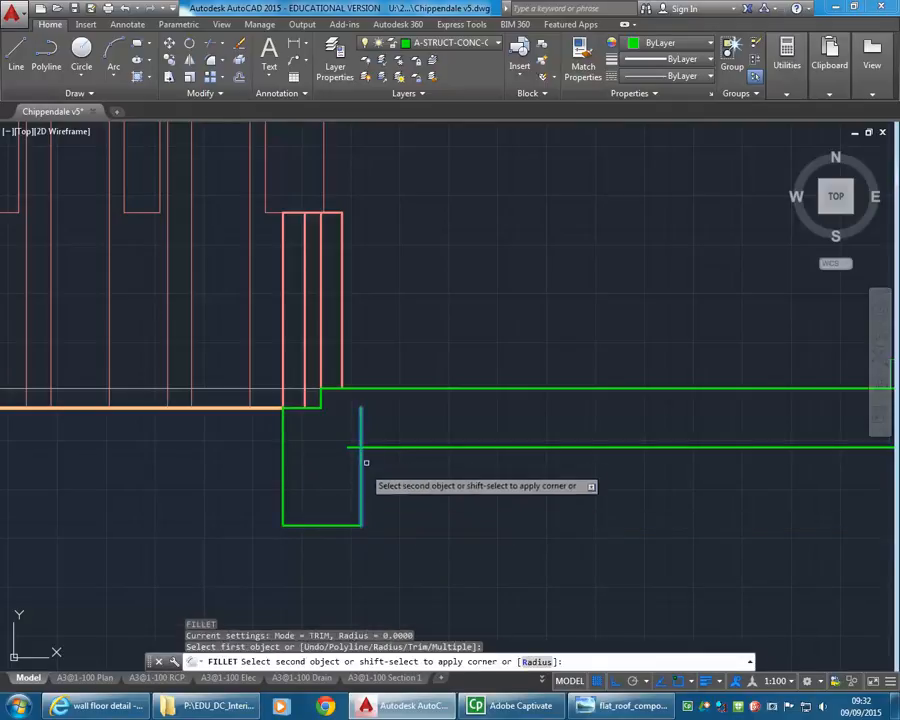
click(361, 448)
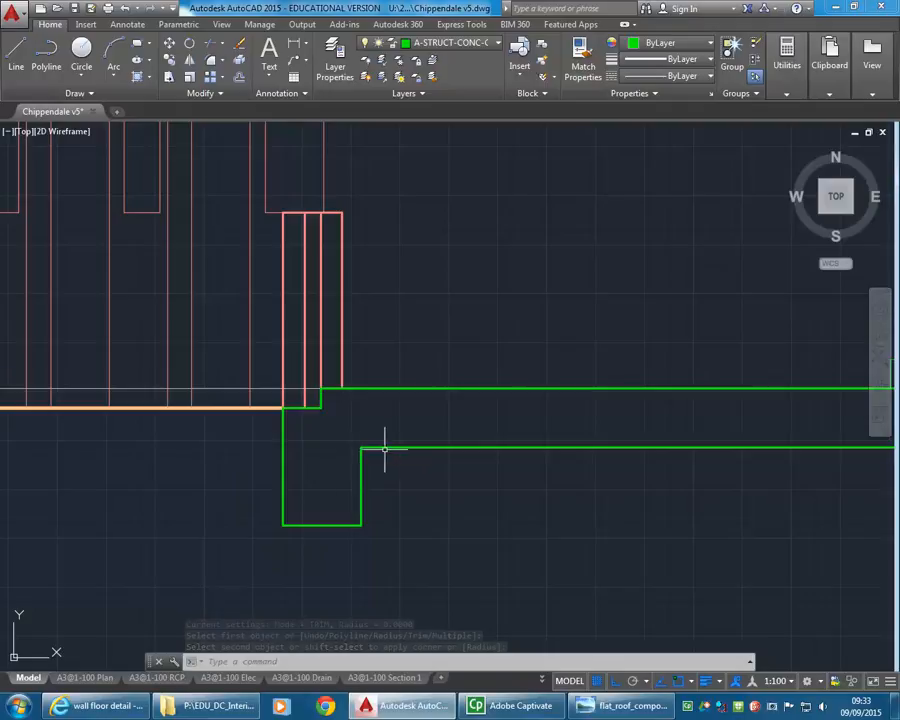
Step: Chamfer the inner corner between the footing and the slab underside with both distances set to 100 mm
mouse_move(360, 463)
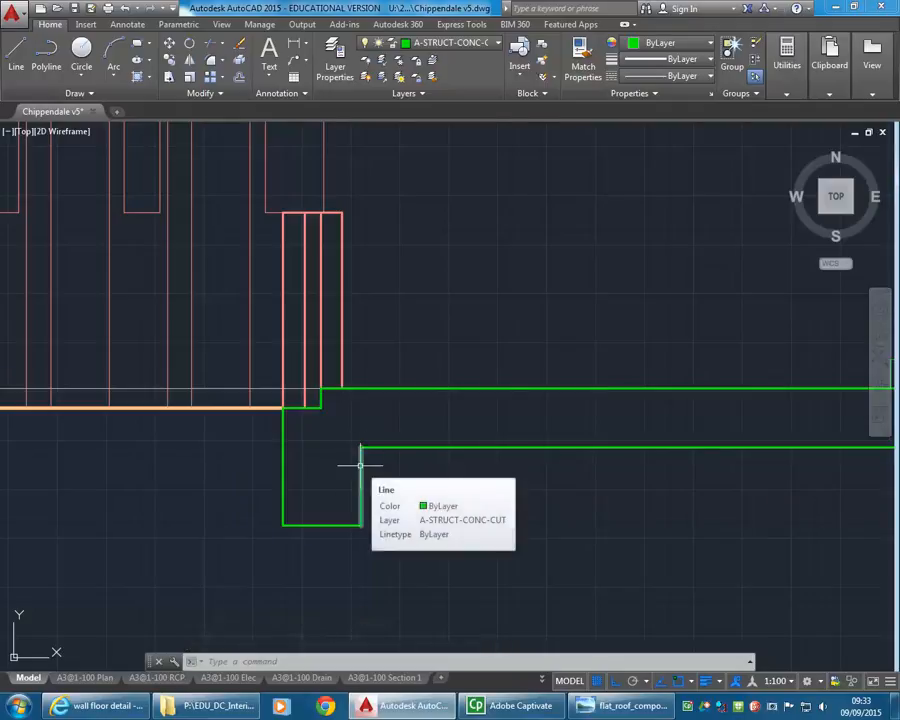
scroll(335, 466, up, 4)
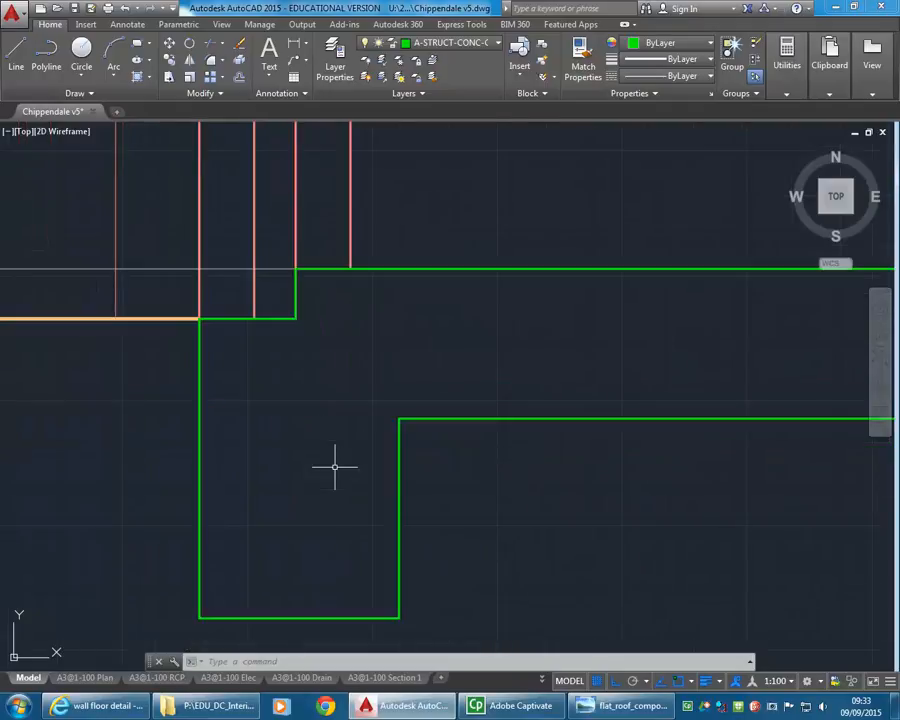
click(223, 61)
click(240, 110)
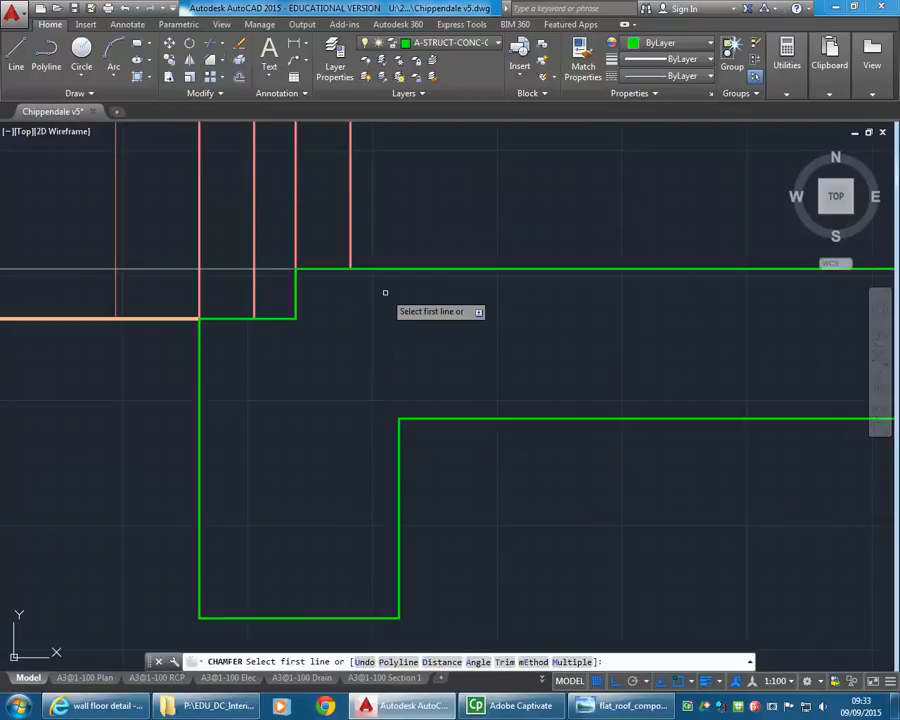
text(d)
key(Return)
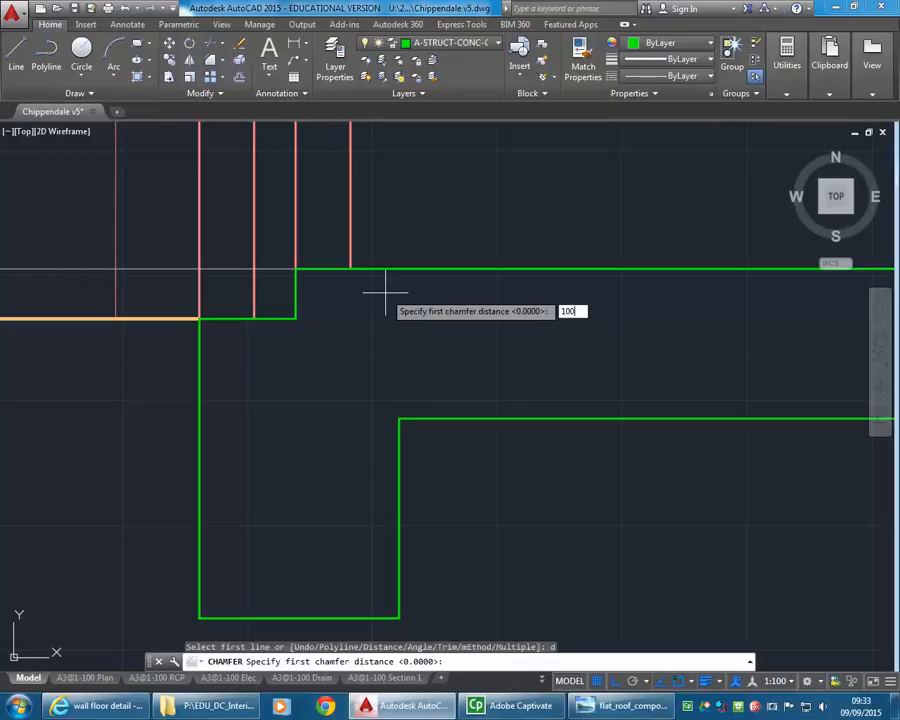
text(100)
key(Return)
key(Return)
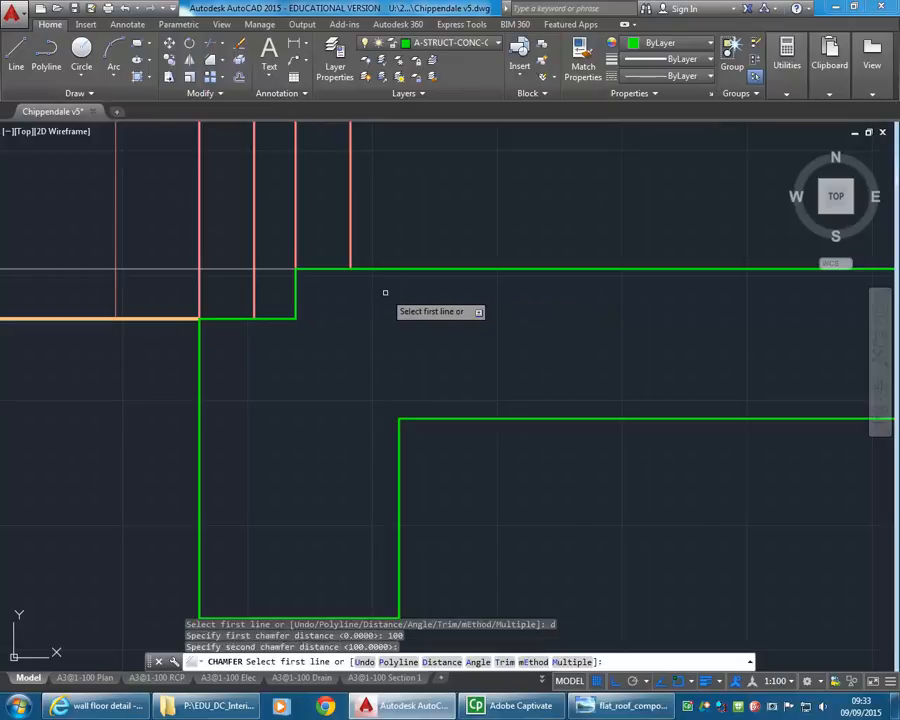
click(401, 464)
click(446, 418)
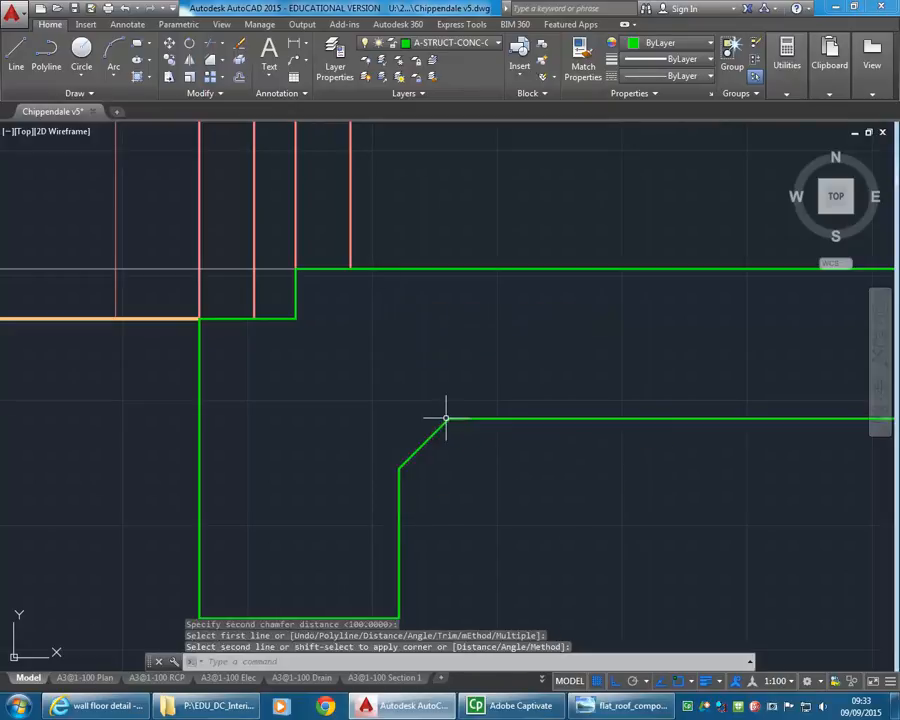
Step: Examine the brick cavity wall from its top edge down to the slab rebate and the level line at its base
scroll(404, 381, down, 2)
scroll(350, 420, down, 2)
scroll(340, 400, up, 2)
scroll(304, 359, up, 2)
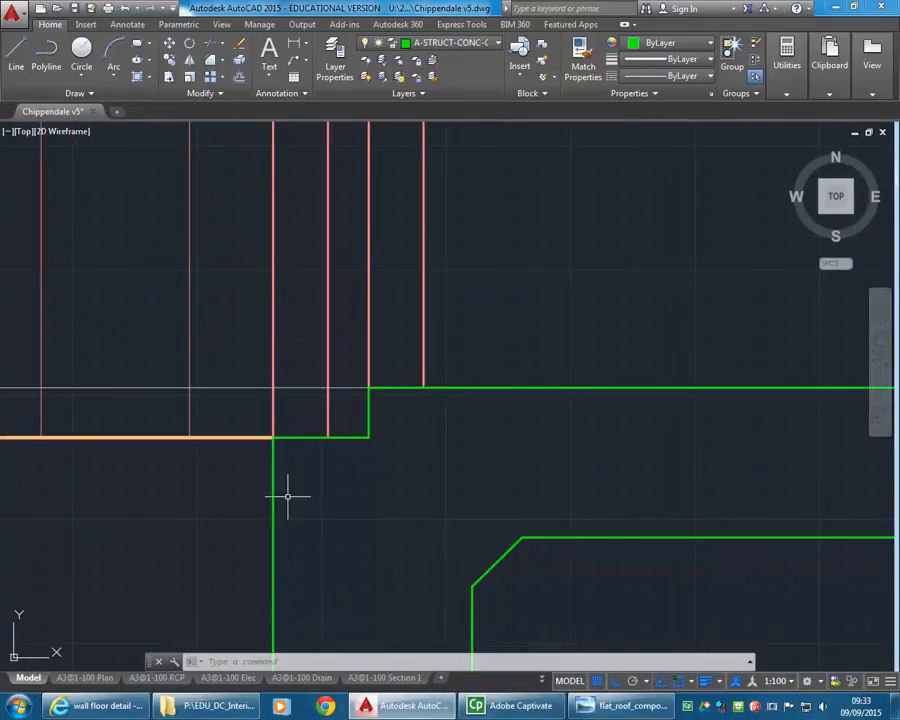
middle_drag(289, 360, 258, 440)
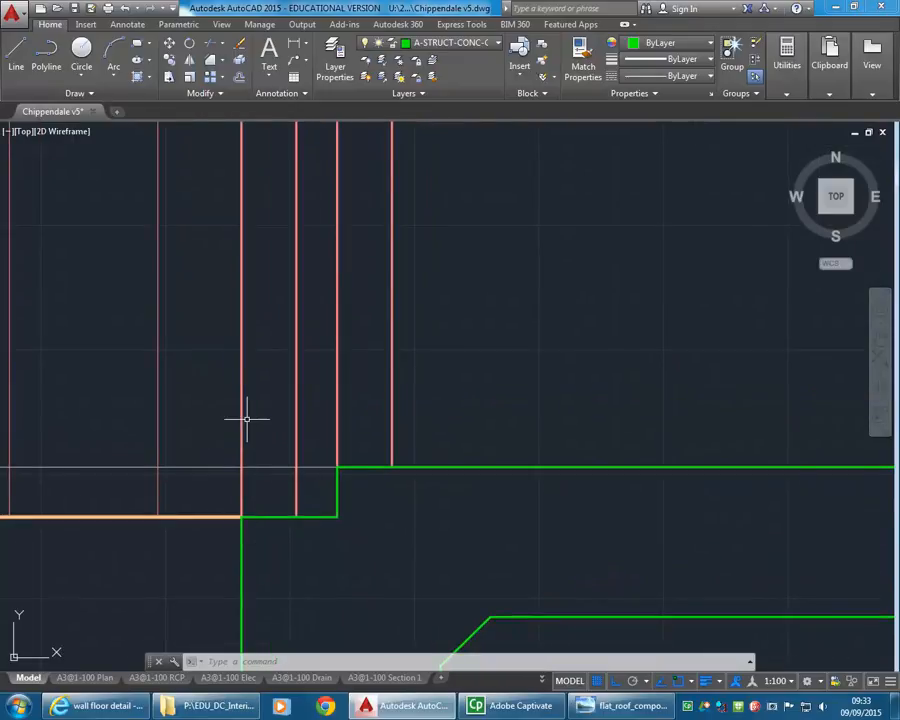
middle_drag(279, 409, 262, 478)
scroll(262, 470, down, 1)
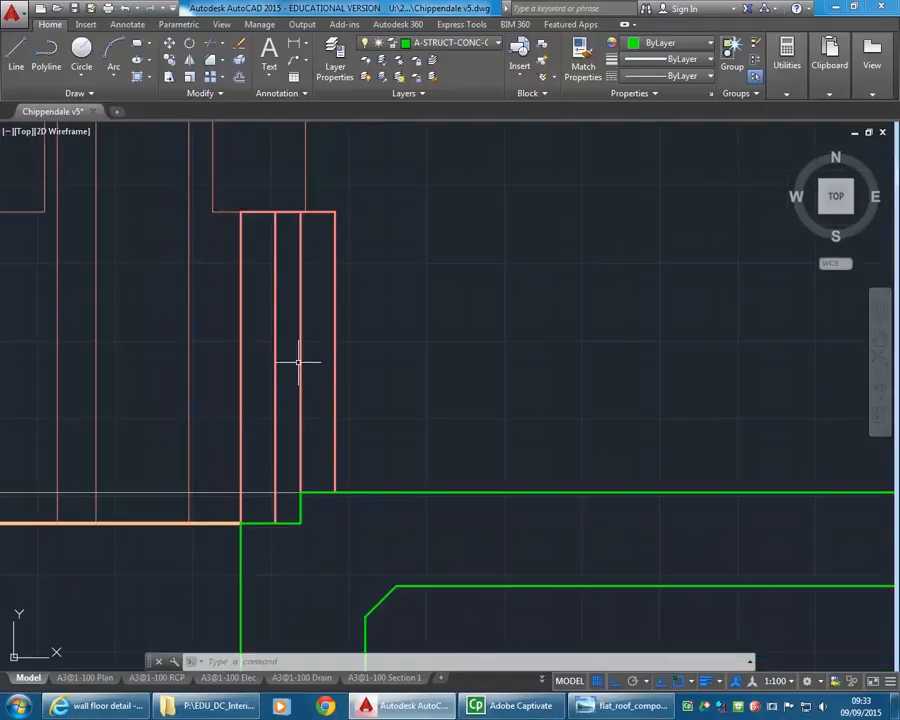
middle_drag(257, 429, 253, 449)
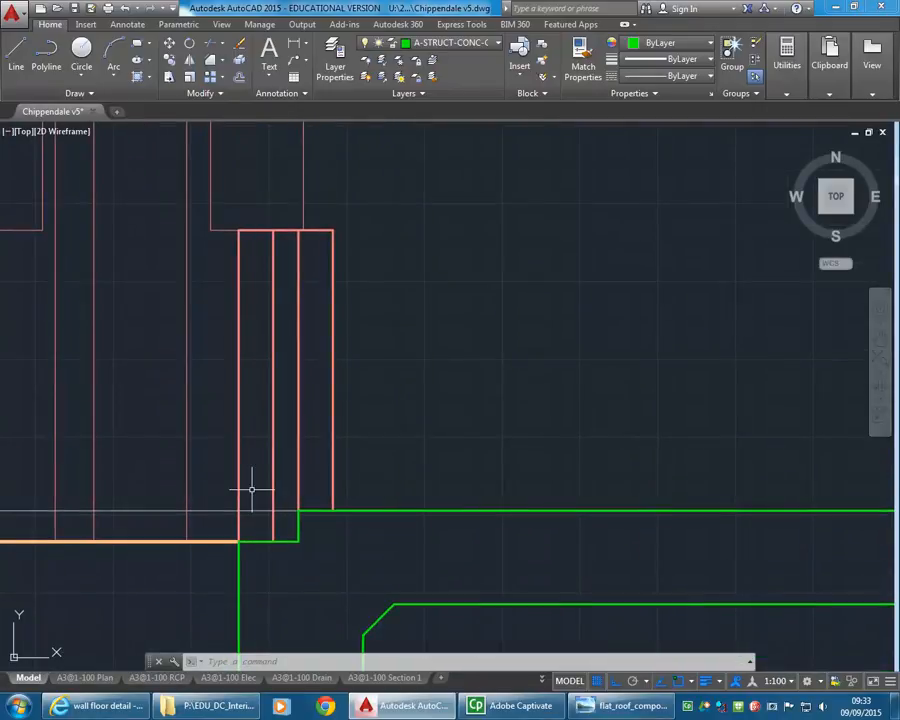
scroll(252, 490, up, 1)
scroll(251, 498, down, 1)
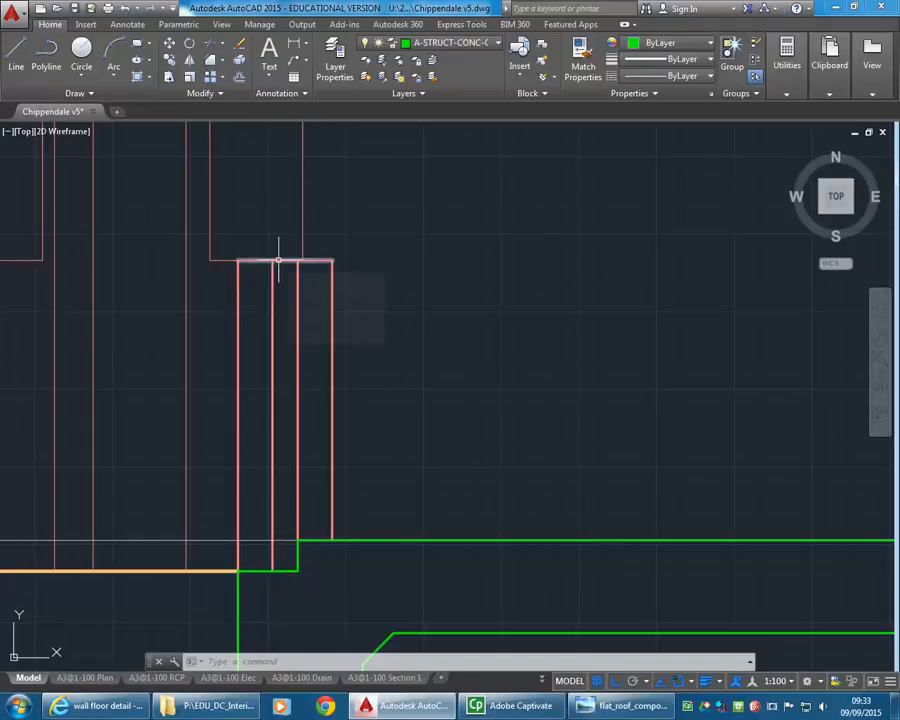
middle_drag(247, 393, 250, 406)
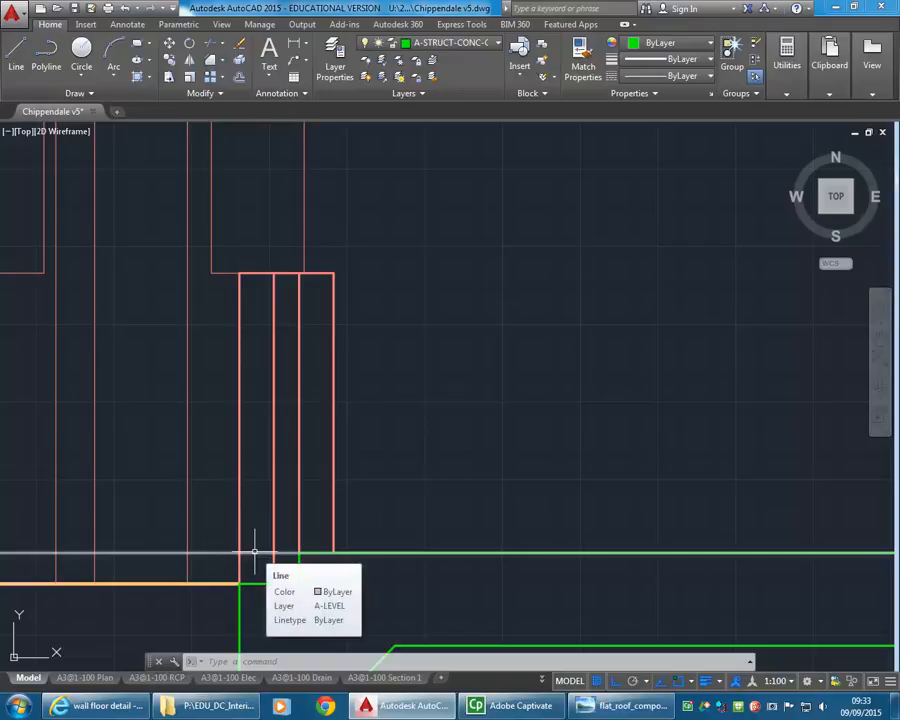
scroll(243, 376, down, 2)
middle_drag(243, 376, 239, 520)
middle_drag(255, 190, 232, 366)
middle_drag(251, 432, 271, 217)
middle_drag(250, 508, 254, 493)
scroll(254, 517, up, 3)
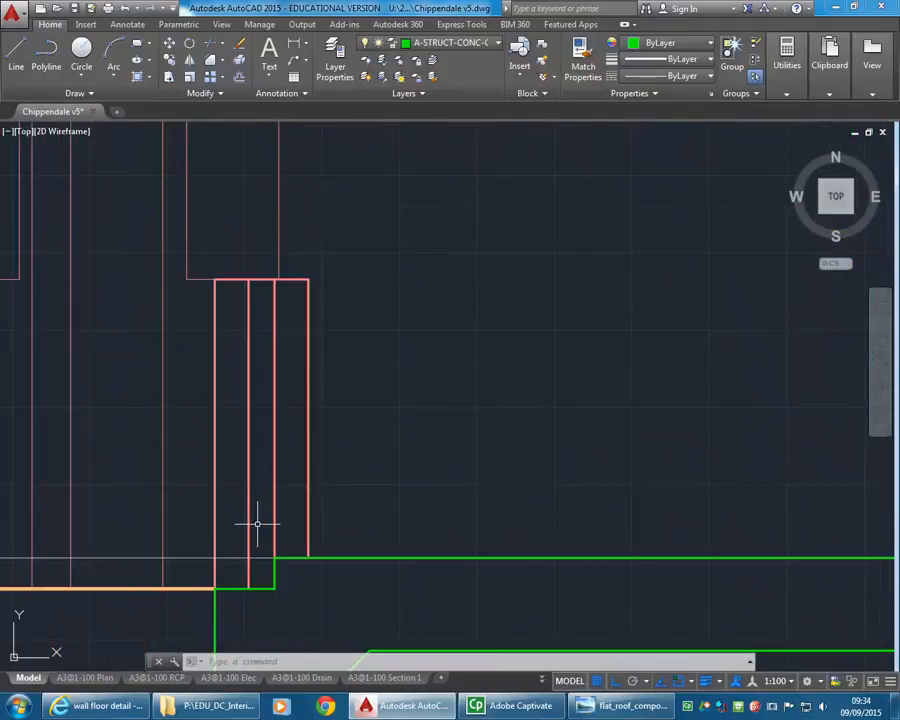
scroll(243, 588, up, 2)
middle_drag(257, 543, 270, 543)
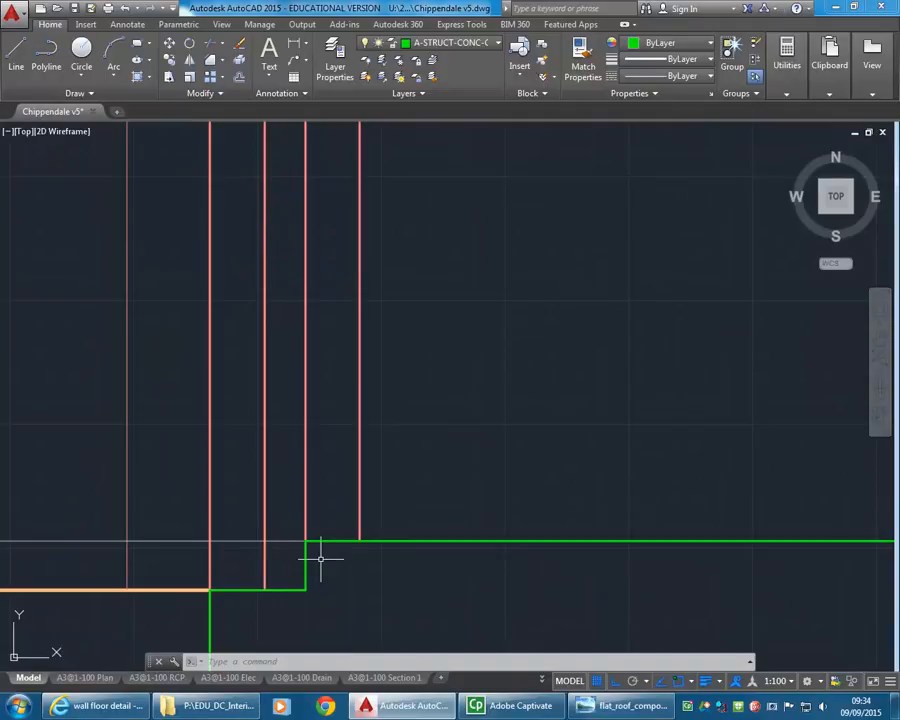
text(o)
key(Return)
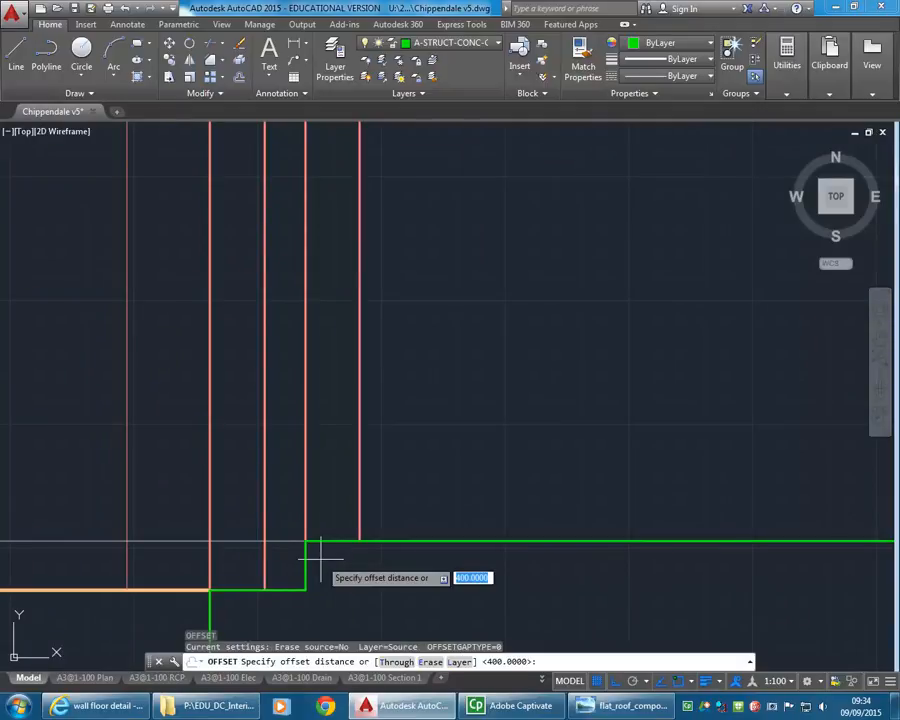
middle_drag(276, 533, 347, 478)
scroll(340, 489, up, 1)
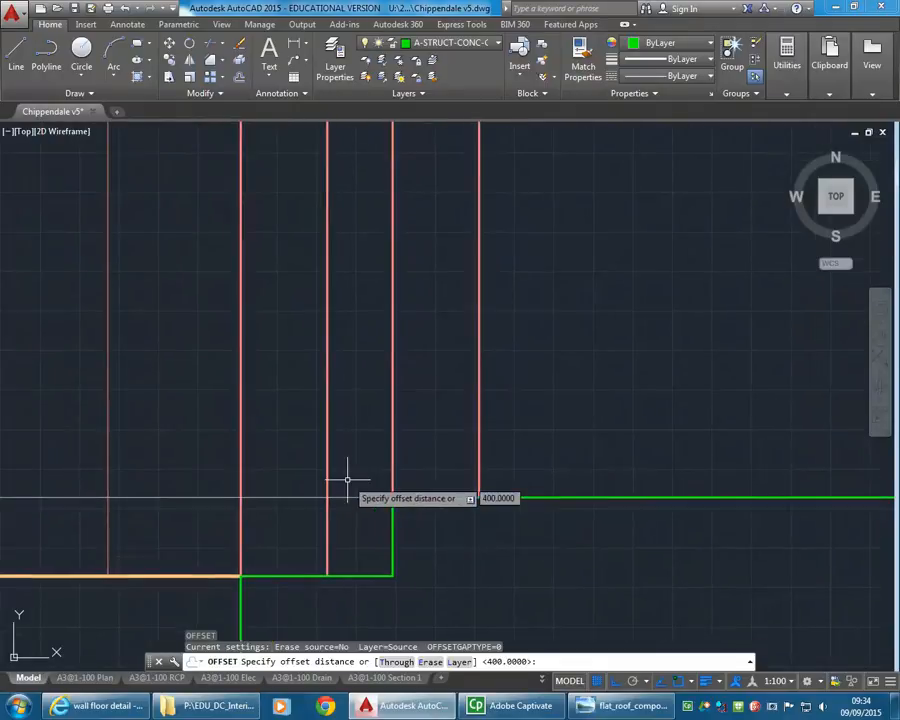
key(Escape)
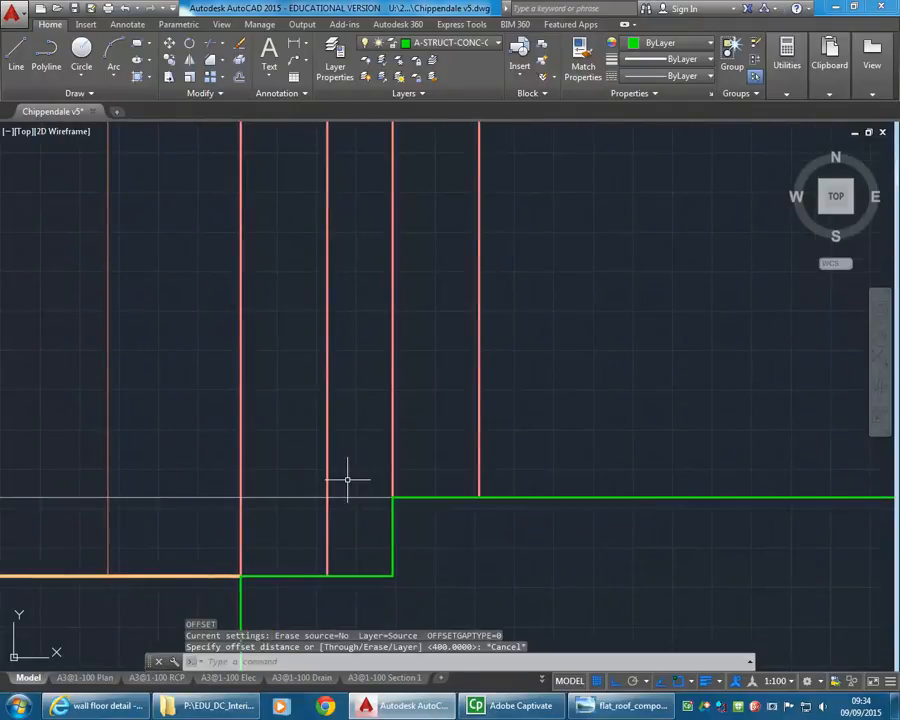
Step: Measure the height of the inner brick skin from the wall's top edge down to the slab top
scroll(347, 481, down, 2)
text(oi)
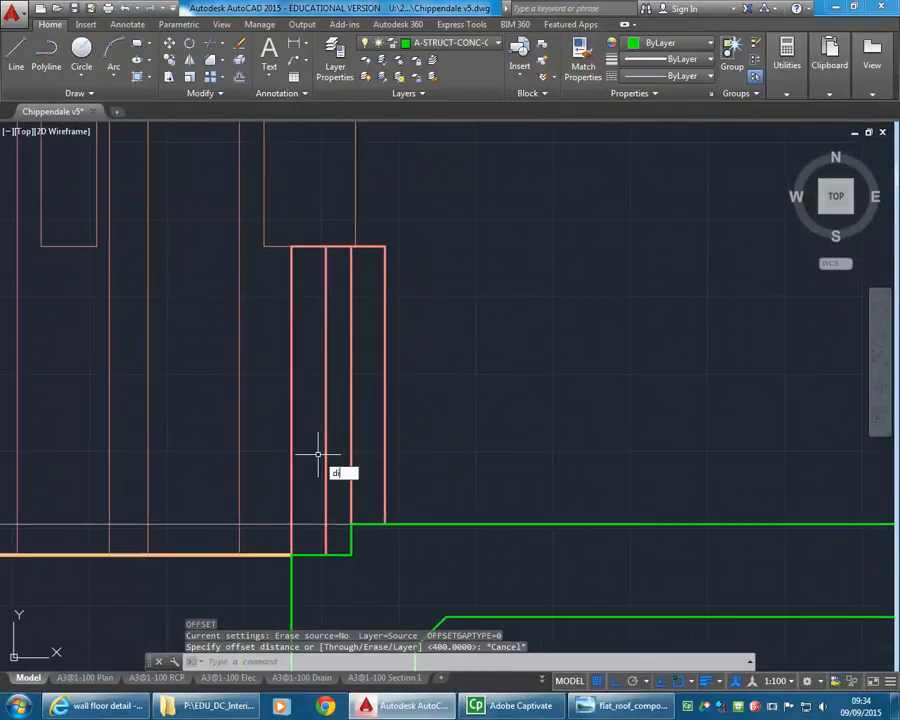
text(st)
key(Return)
click(386, 245)
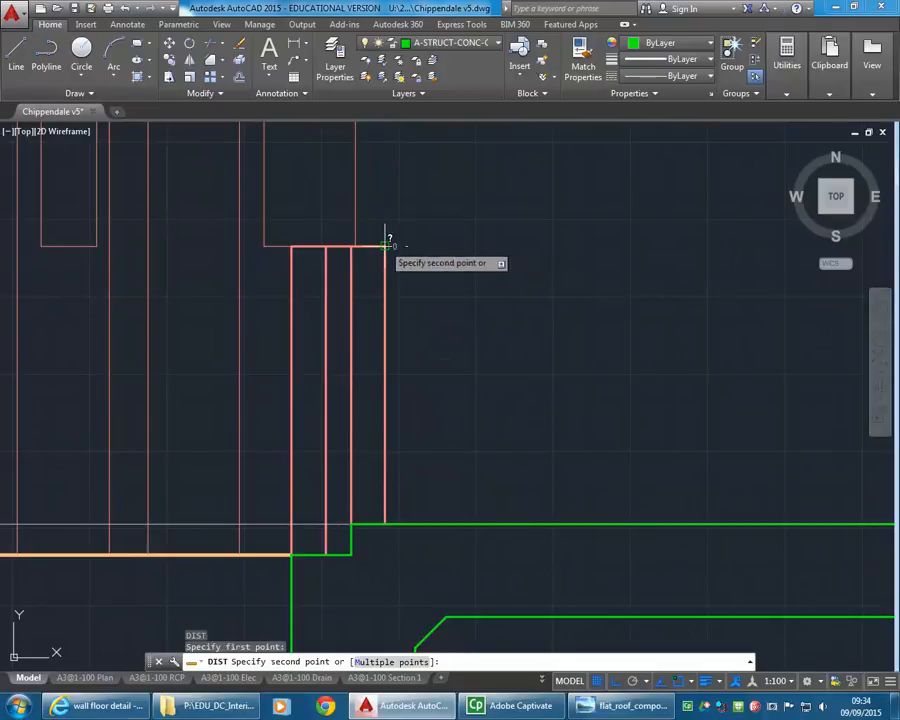
click(381, 523)
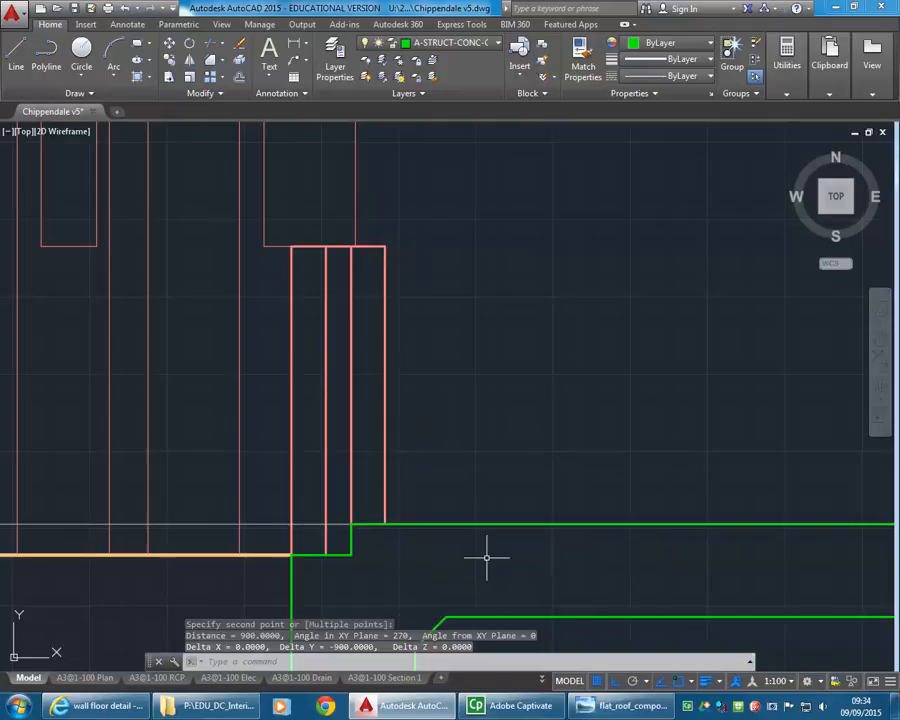
Step: Switch to Windows Explorer and look through the Construction 2 folder and its Resources subfolder for site photos
click(210, 706)
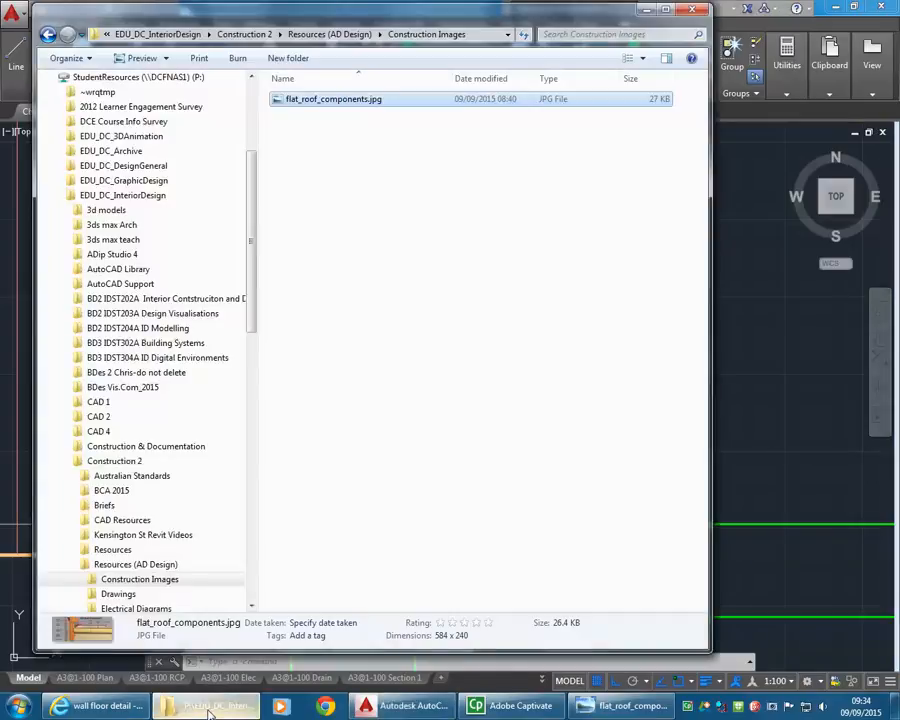
click(210, 708)
click(210, 708)
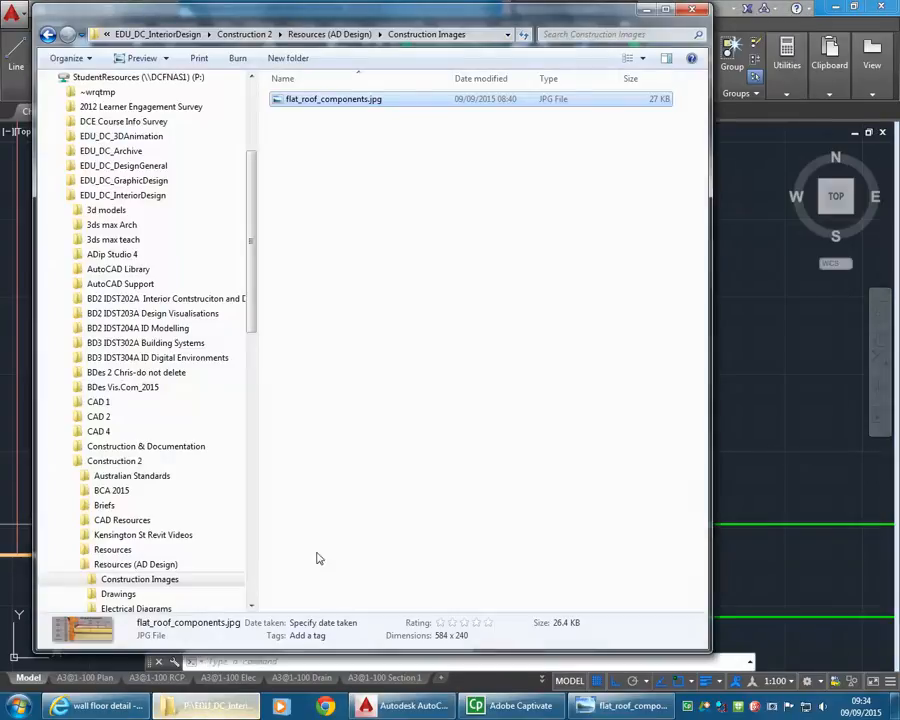
click(317, 556)
click(310, 33)
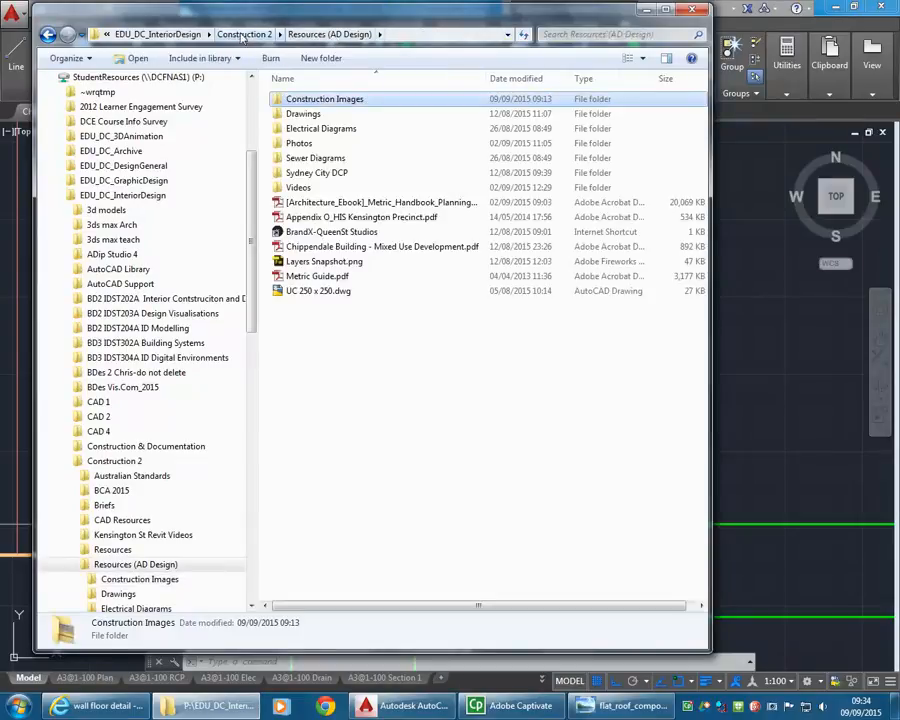
click(240, 35)
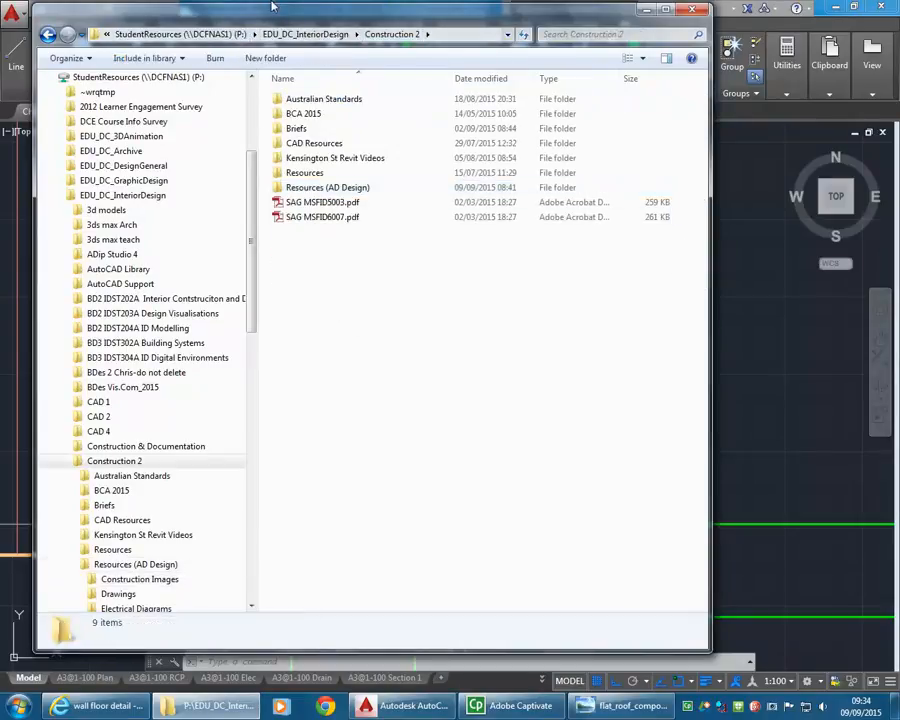
double_click(310, 172)
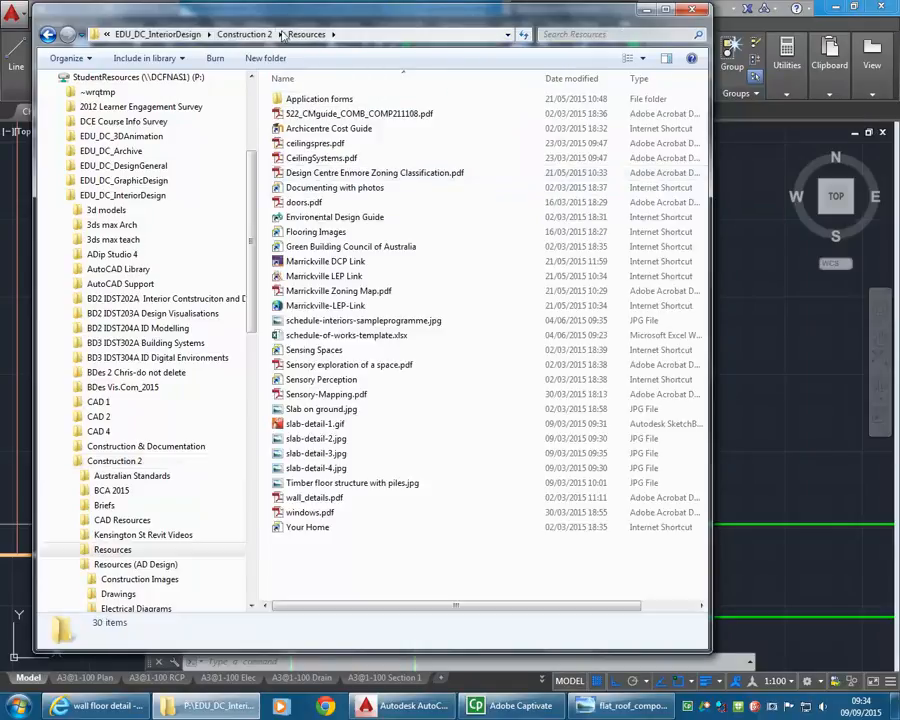
click(265, 34)
Step: In Resources (AD Design), open Pics 010.jpg from the first subfolder of Photos in Windows Photo Viewer
double_click(310, 186)
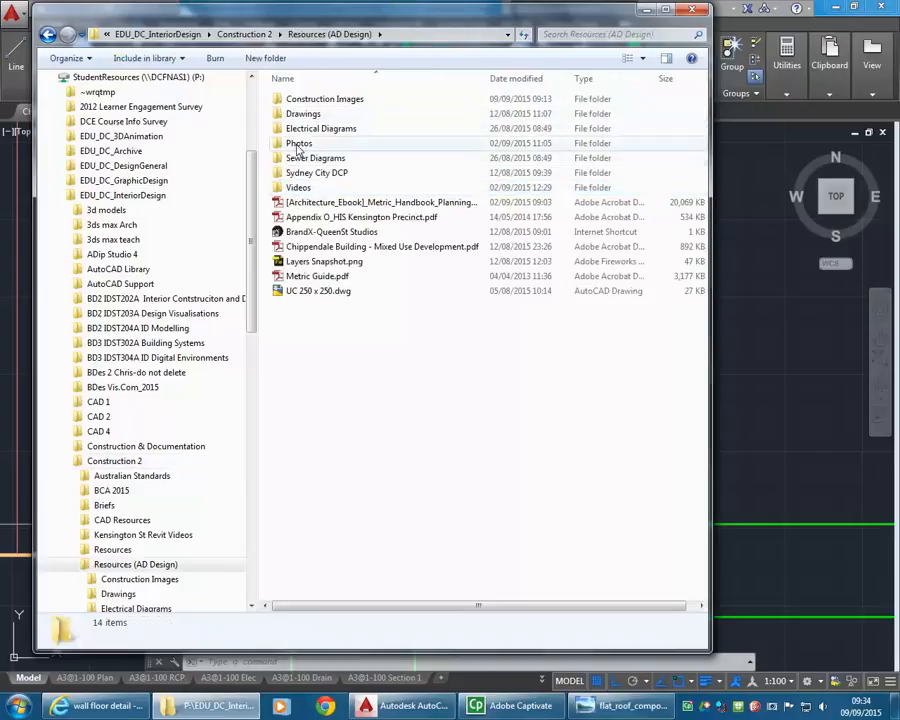
double_click(297, 145)
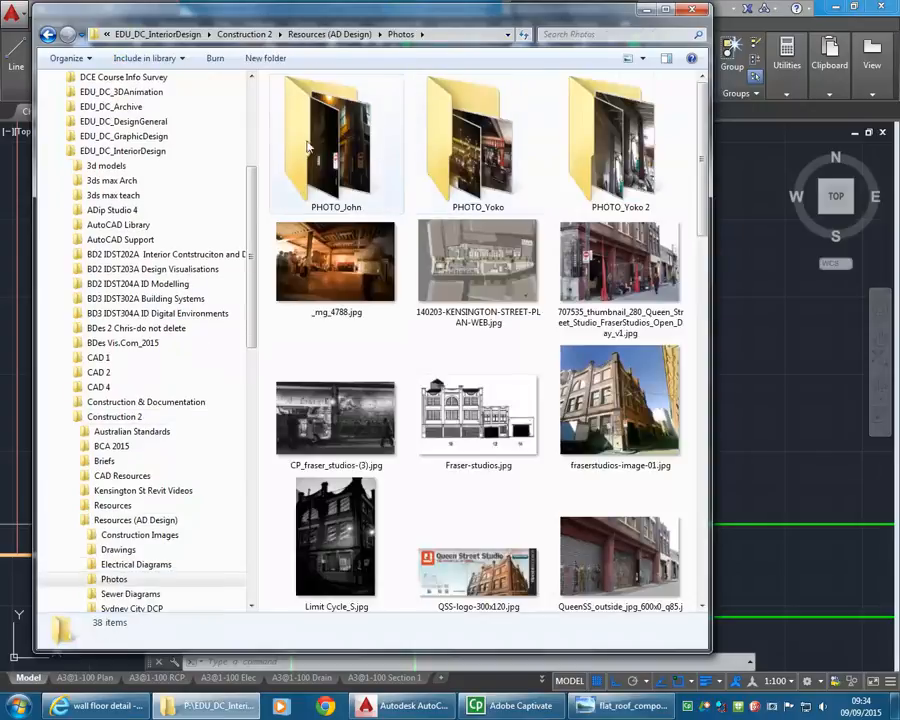
double_click(362, 161)
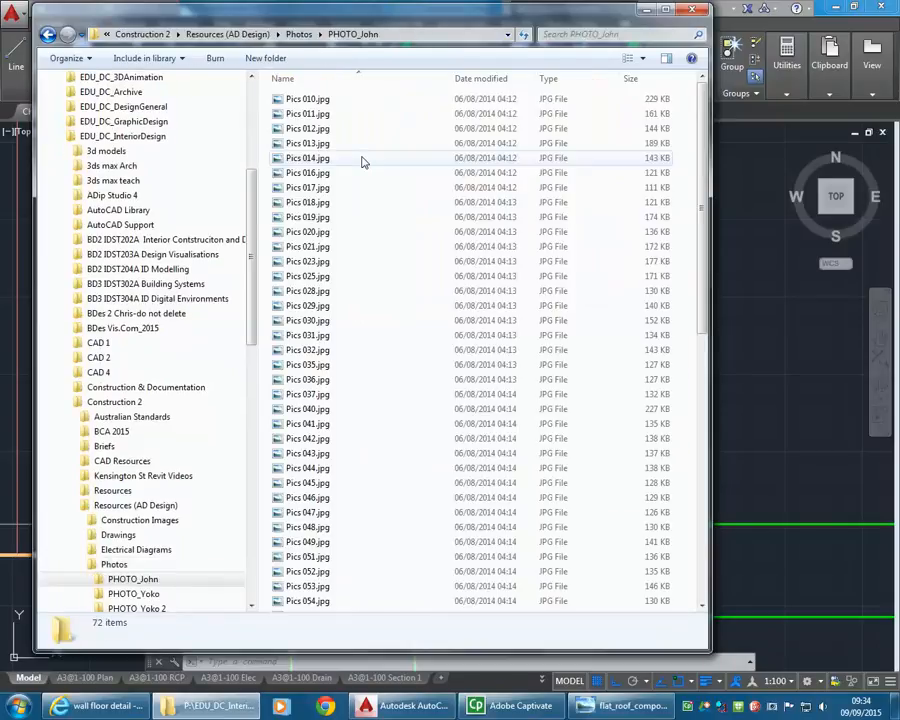
right_click(340, 100)
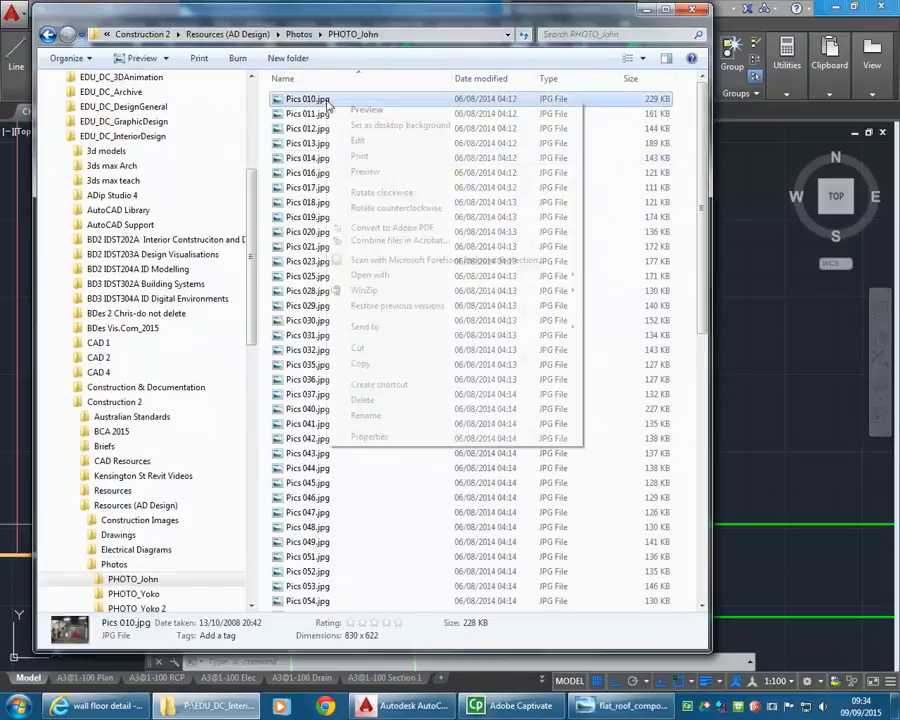
mouse_move(372, 275)
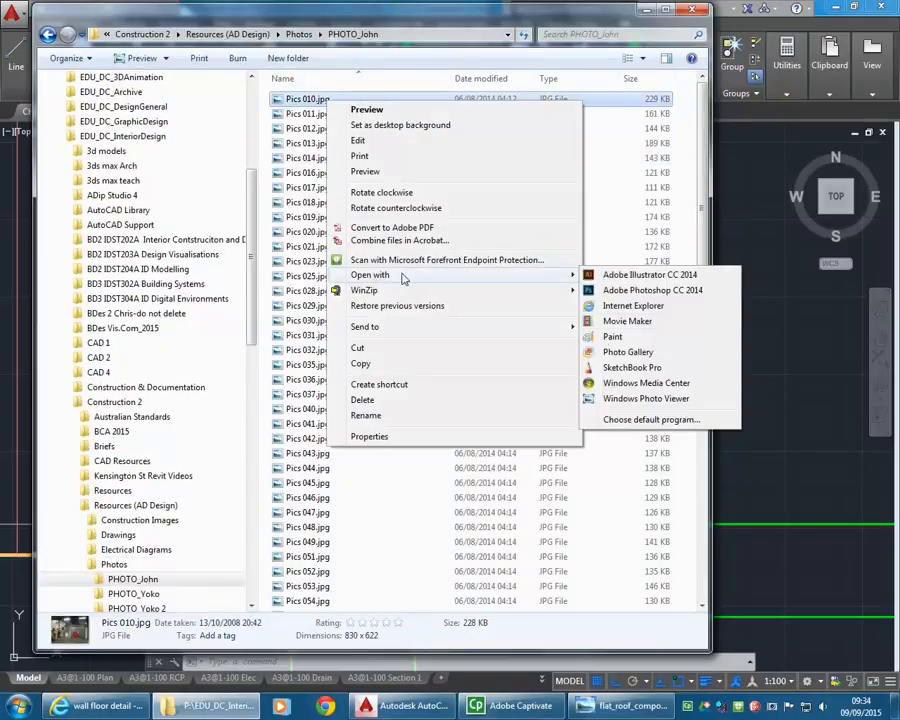
click(625, 396)
Step: Look through the photos following Pics 010.jpg for a view of the external wall base, and close the viewer
click(488, 688)
click(488, 688)
click(488, 688)
click(488, 688)
click(488, 688)
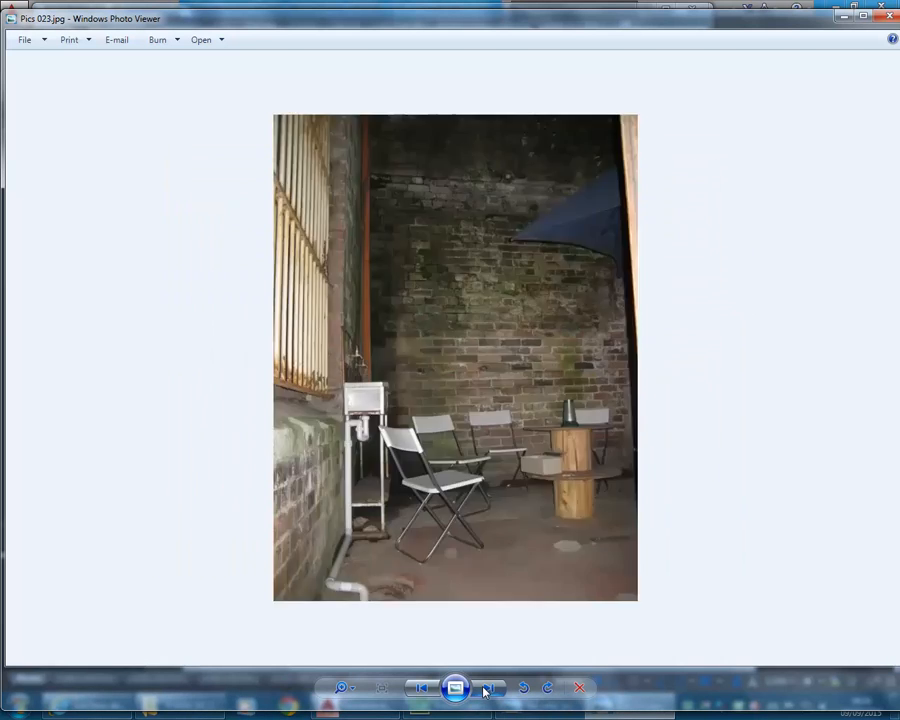
click(488, 688)
click(488, 688)
click(488, 688)
click(488, 688)
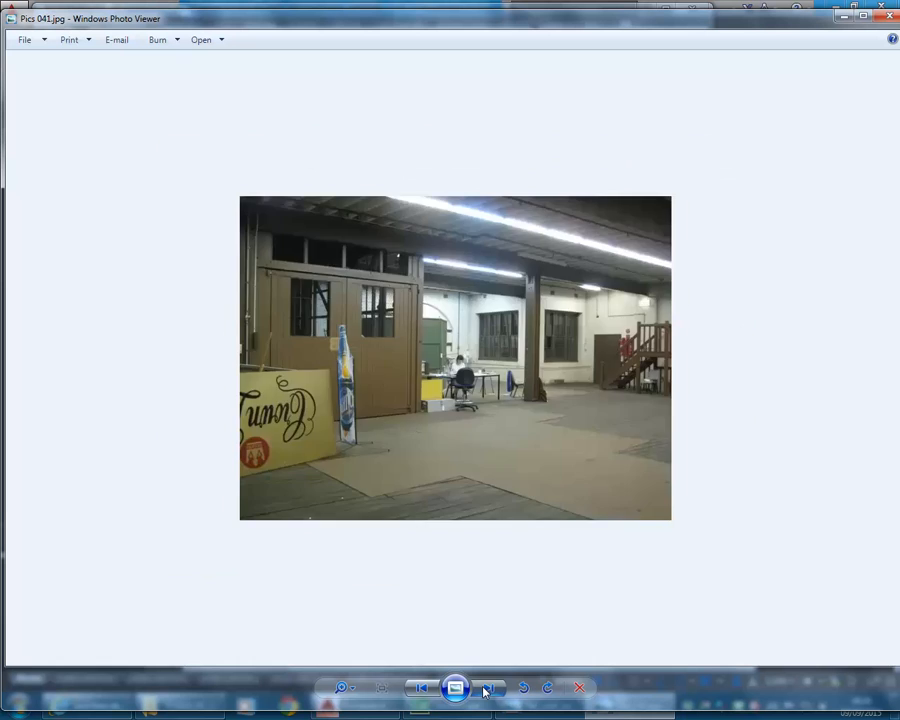
click(488, 688)
click(488, 688)
click(488, 688)
click(488, 688)
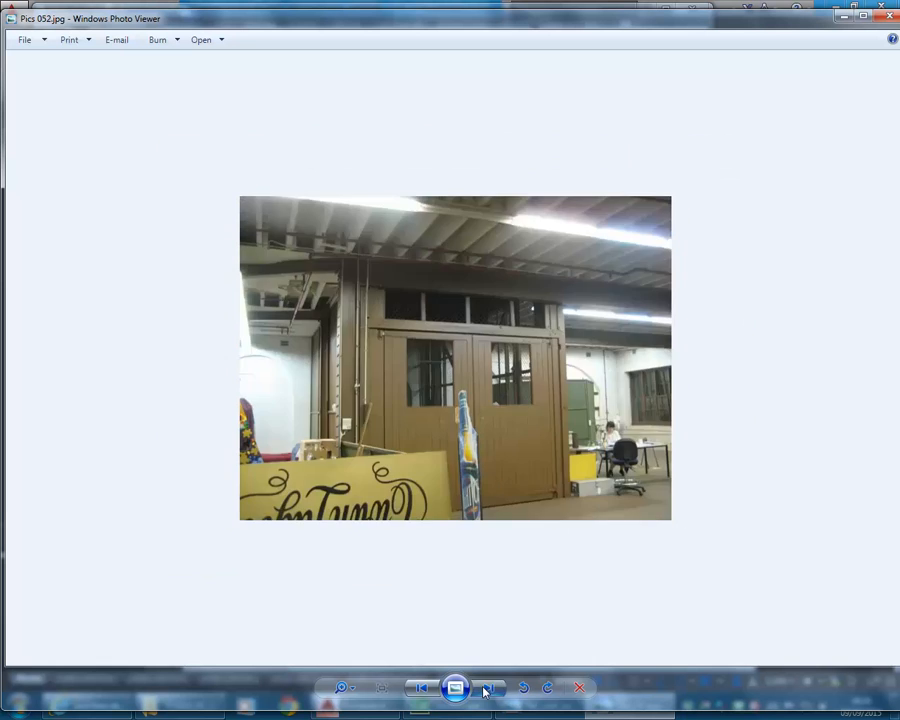
click(488, 688)
click(488, 688)
click(488, 688)
click(488, 688)
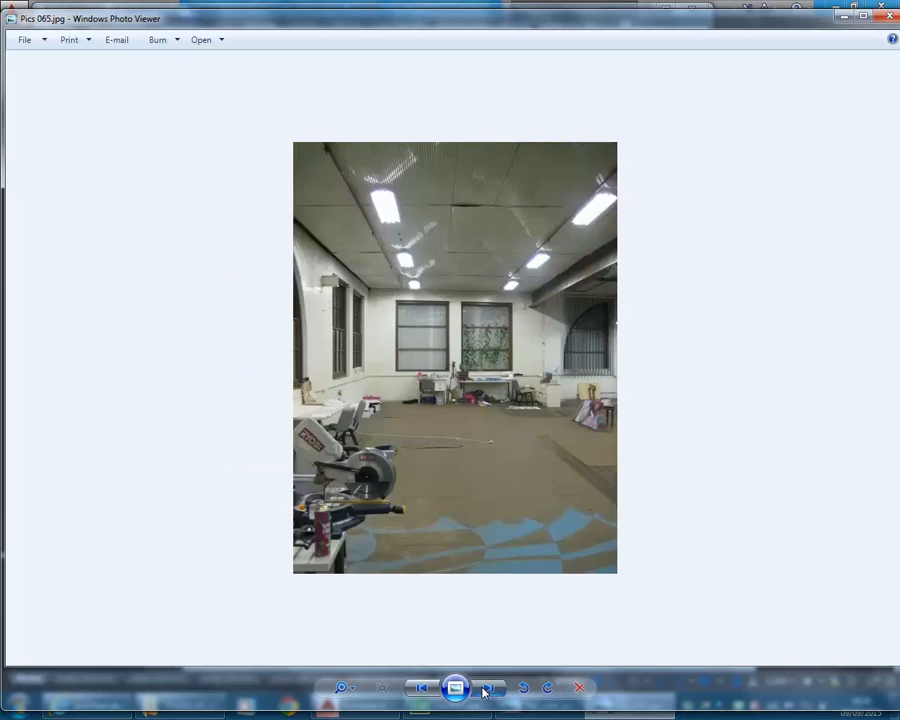
click(488, 688)
key(alt+F4)
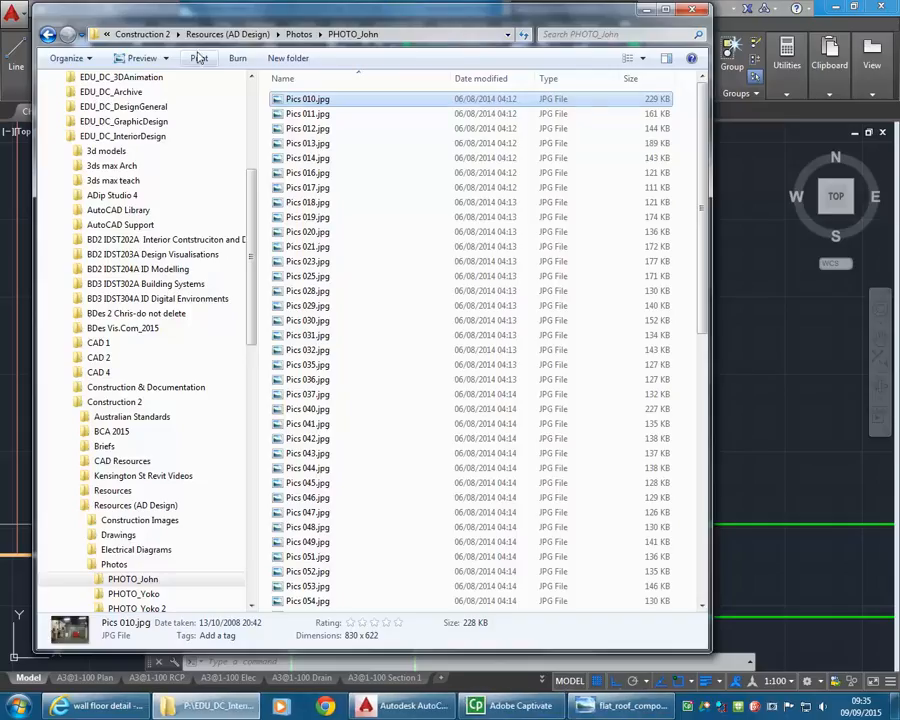
Step: Open thumb_DSC07918_1024.jpg from the second subfolder of Photos in Windows Photo Viewer
click(47, 34)
double_click(447, 153)
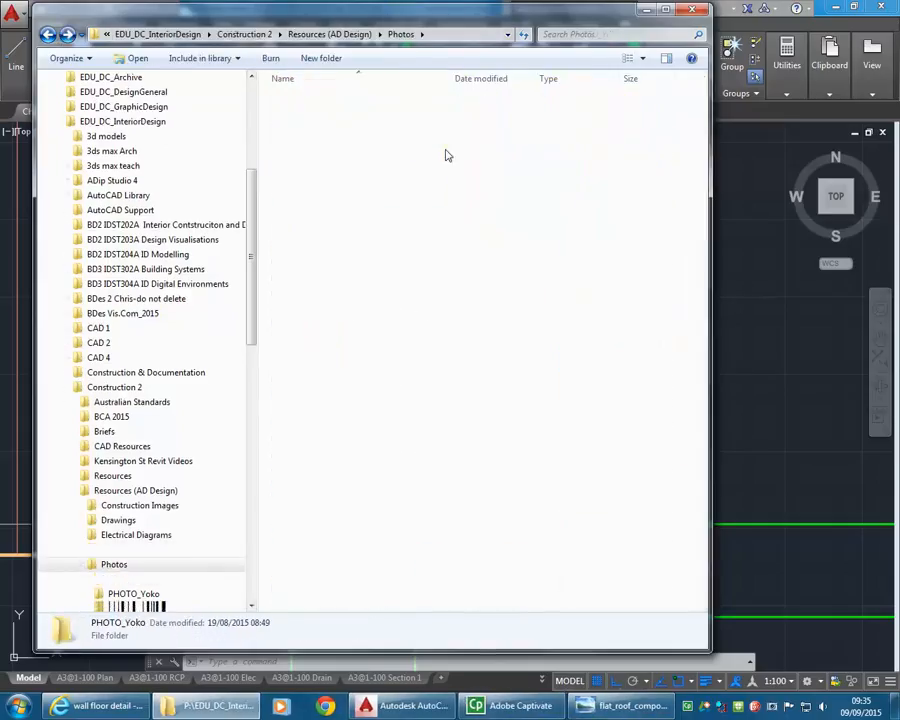
click(317, 97)
right_click(322, 103)
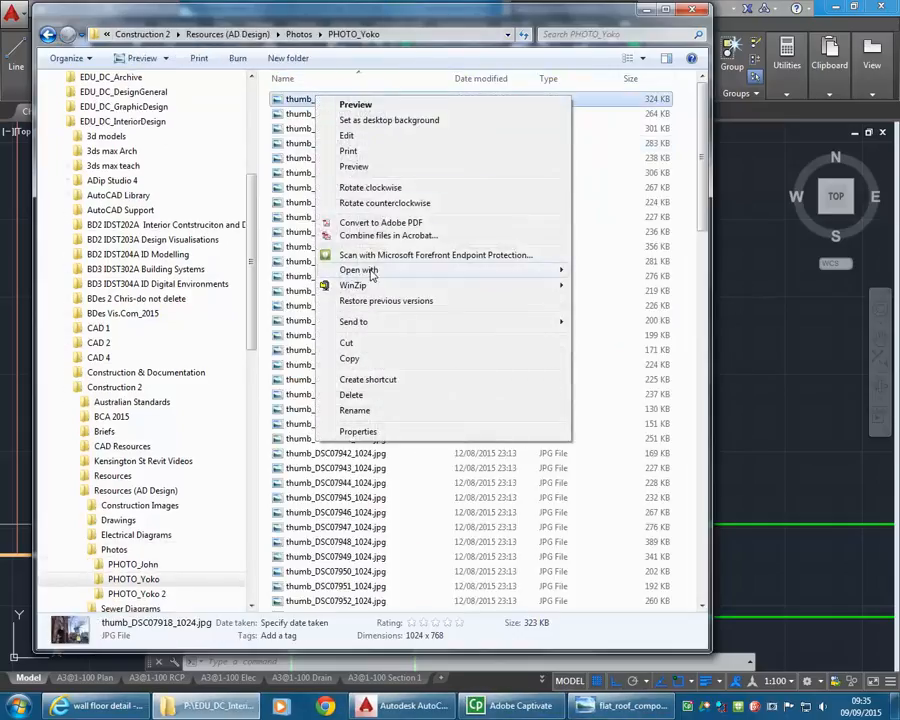
mouse_move(545, 270)
click(620, 394)
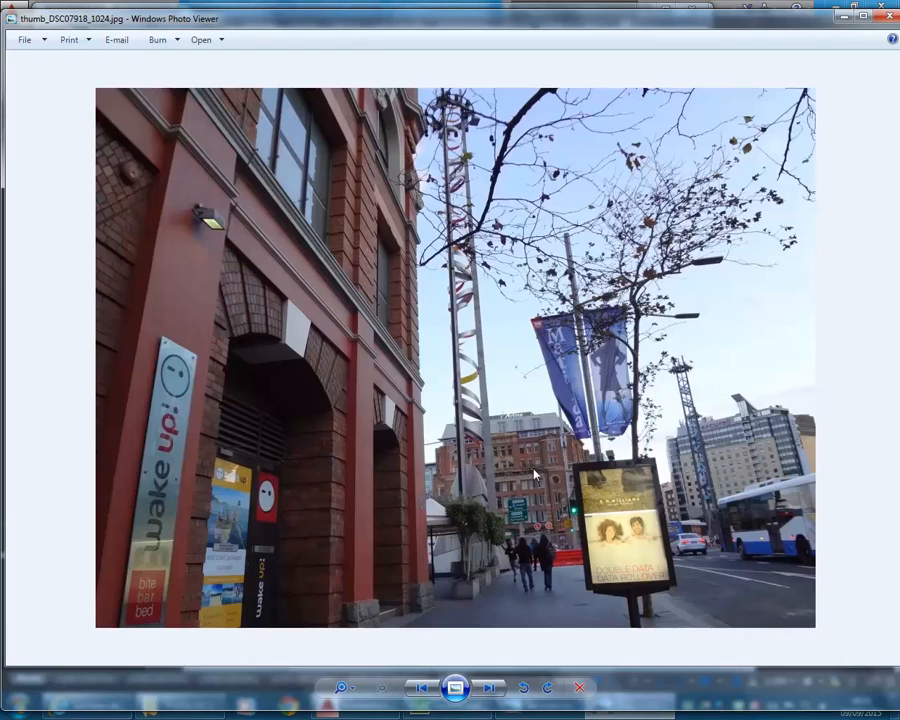
Step: Look through the photos following thumb_DSC07918_1024.jpg for the building's street-level wall, and close the viewer
click(489, 688)
click(489, 688)
click(489, 688)
click(489, 688)
click(489, 688)
click(489, 688)
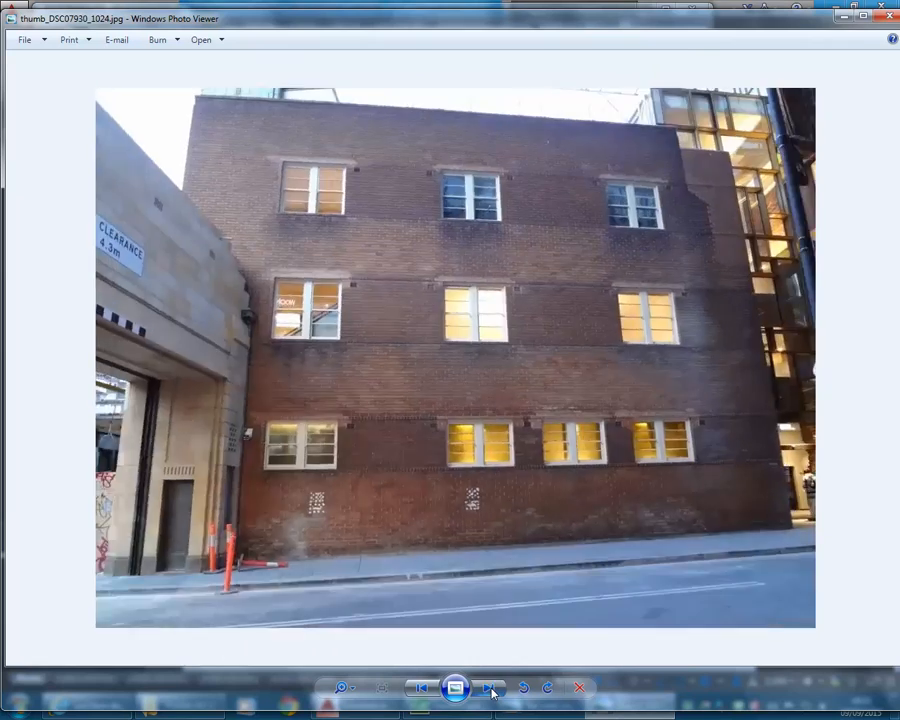
click(489, 688)
click(489, 688)
click(489, 688)
click(489, 688)
click(489, 688)
click(489, 688)
click(489, 688)
click(489, 688)
click(489, 688)
click(489, 688)
click(489, 688)
click(489, 688)
click(489, 688)
click(489, 688)
click(489, 688)
click(489, 688)
click(489, 688)
click(489, 688)
click(489, 688)
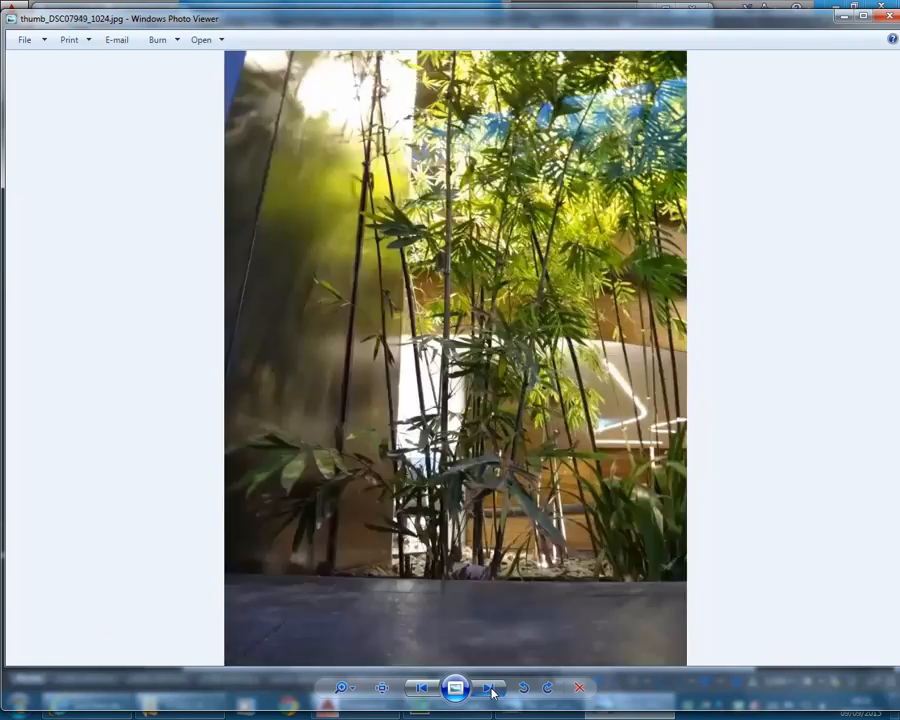
click(489, 688)
click(489, 688)
click(489, 688)
click(489, 688)
click(489, 688)
click(489, 688)
click(489, 688)
click(489, 688)
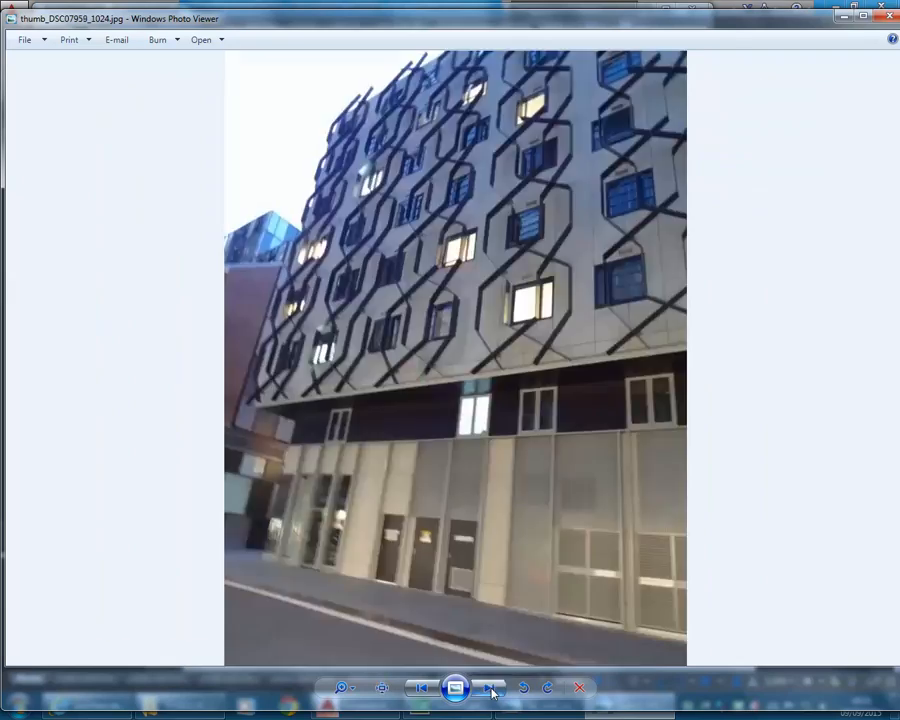
click(489, 688)
click(489, 688)
click(489, 688)
click(489, 688)
click(489, 688)
click(489, 688)
click(489, 688)
click(489, 688)
click(489, 688)
click(489, 688)
click(489, 688)
click(489, 688)
click(489, 688)
click(489, 688)
click(489, 688)
click(489, 688)
click(489, 688)
click(489, 688)
click(489, 688)
click(489, 688)
click(489, 688)
click(489, 688)
click(489, 688)
click(489, 688)
click(489, 688)
click(489, 688)
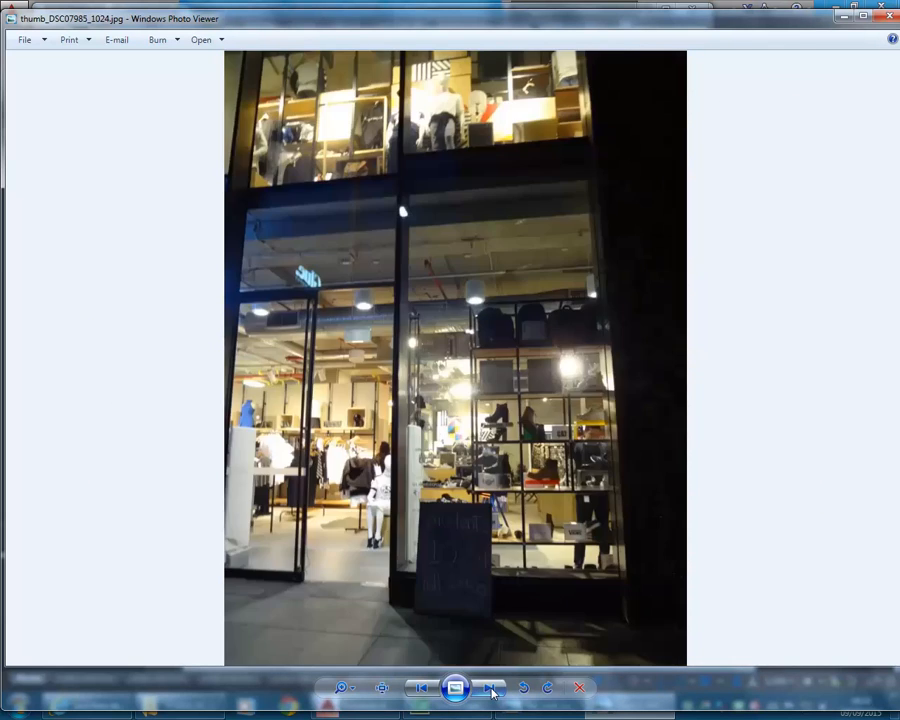
click(489, 688)
click(489, 688)
click(489, 688)
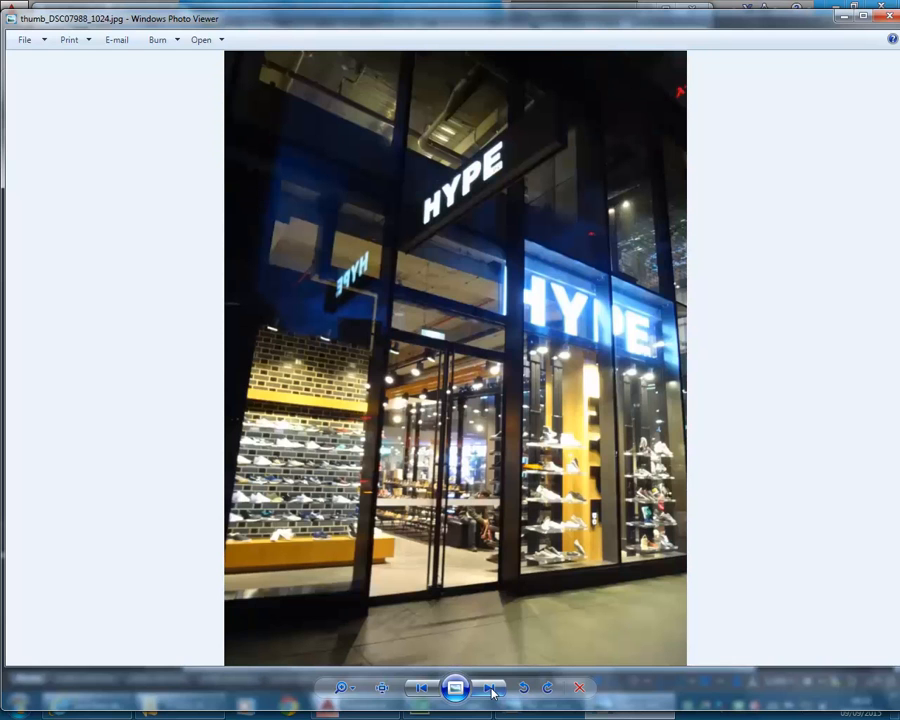
click(884, 15)
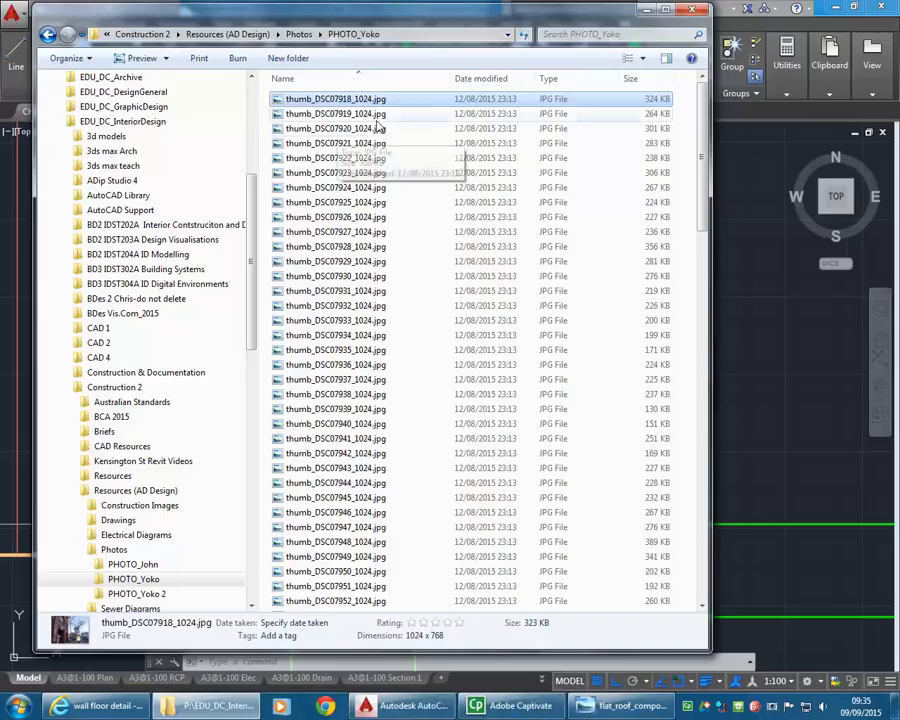
Step: Return to the Photos folder and open _mg_4788.jpg in Windows Photo Viewer
click(298, 35)
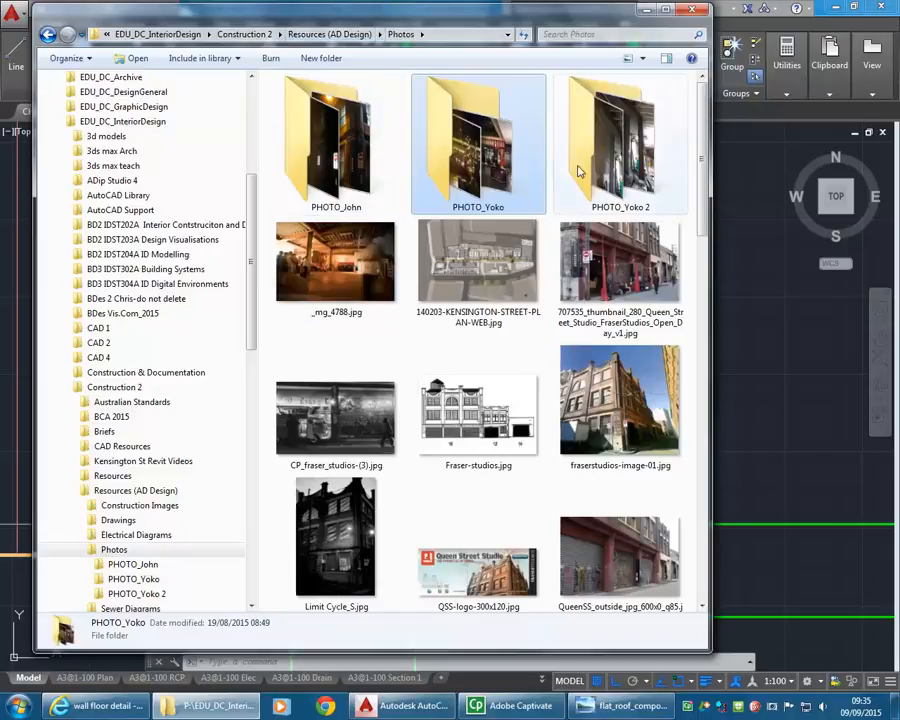
right_click(358, 284)
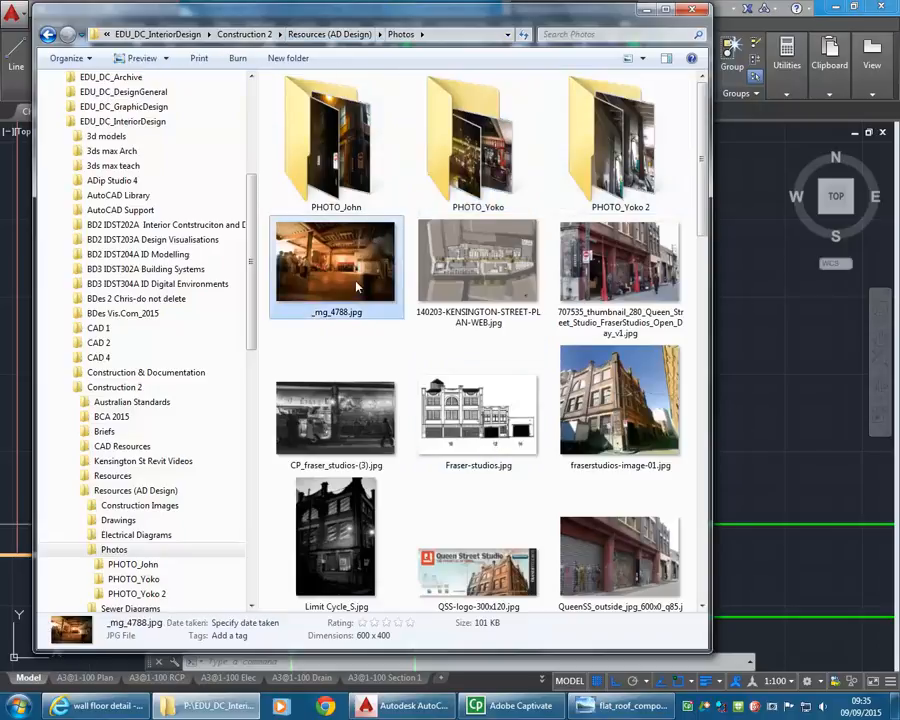
mouse_move(440, 455)
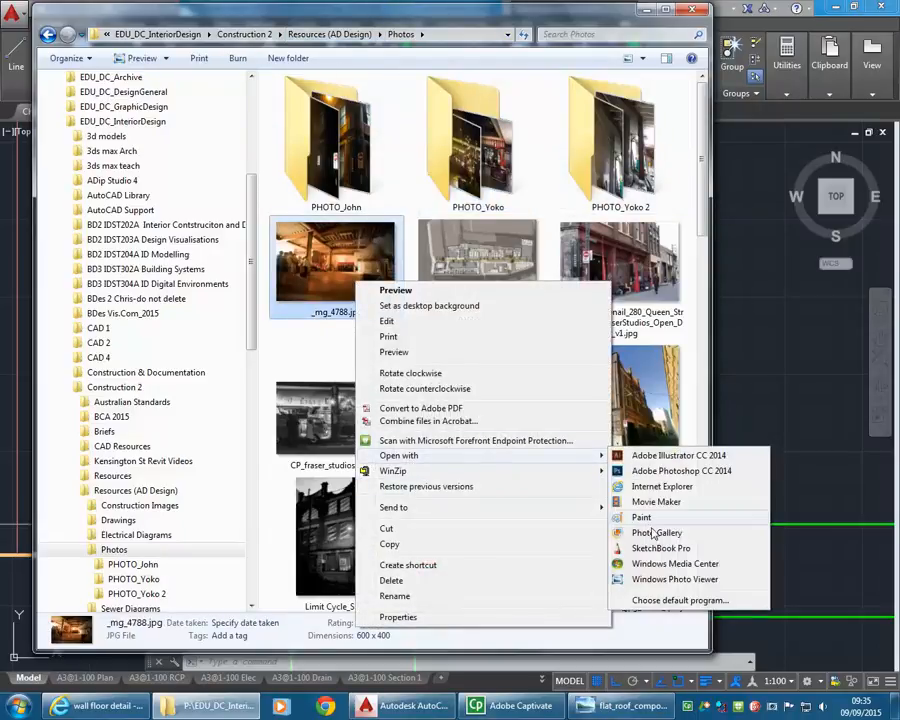
click(673, 579)
Step: Look through the images in the Photos folder up to the street facade photo WP_20150829_16_09_17_Pro__highres.jpg
click(485, 686)
click(485, 686)
click(485, 686)
click(485, 686)
click(485, 687)
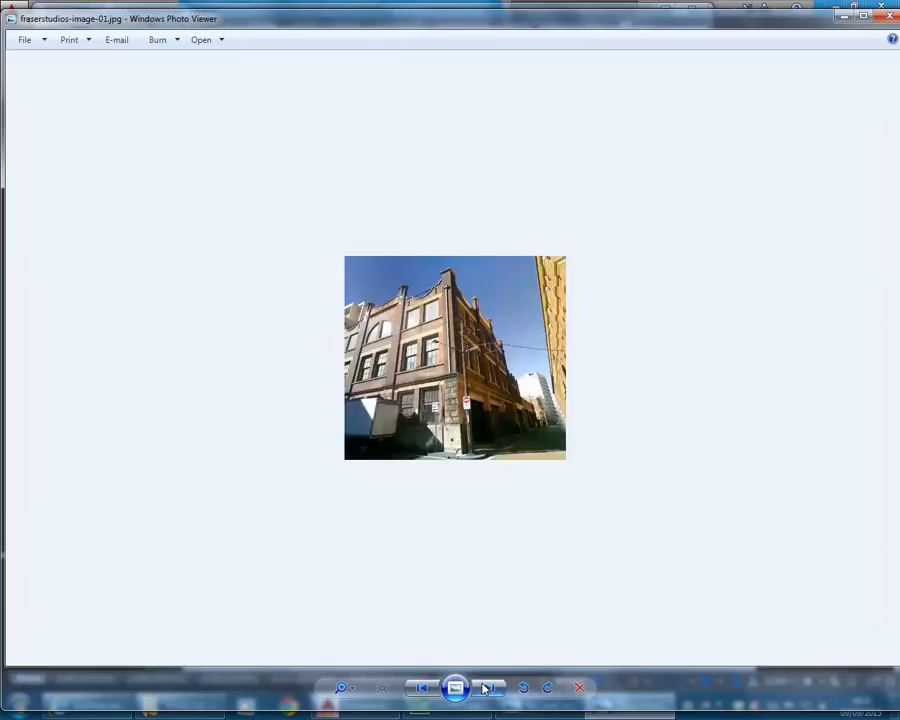
click(485, 687)
click(485, 687)
click(485, 687)
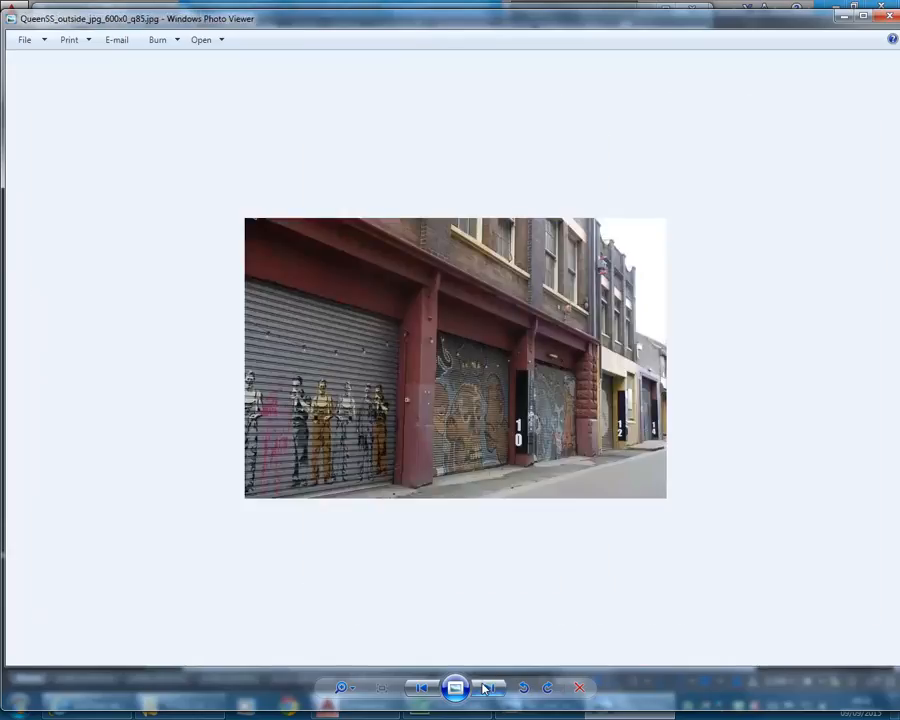
click(485, 687)
click(485, 687)
click(485, 687)
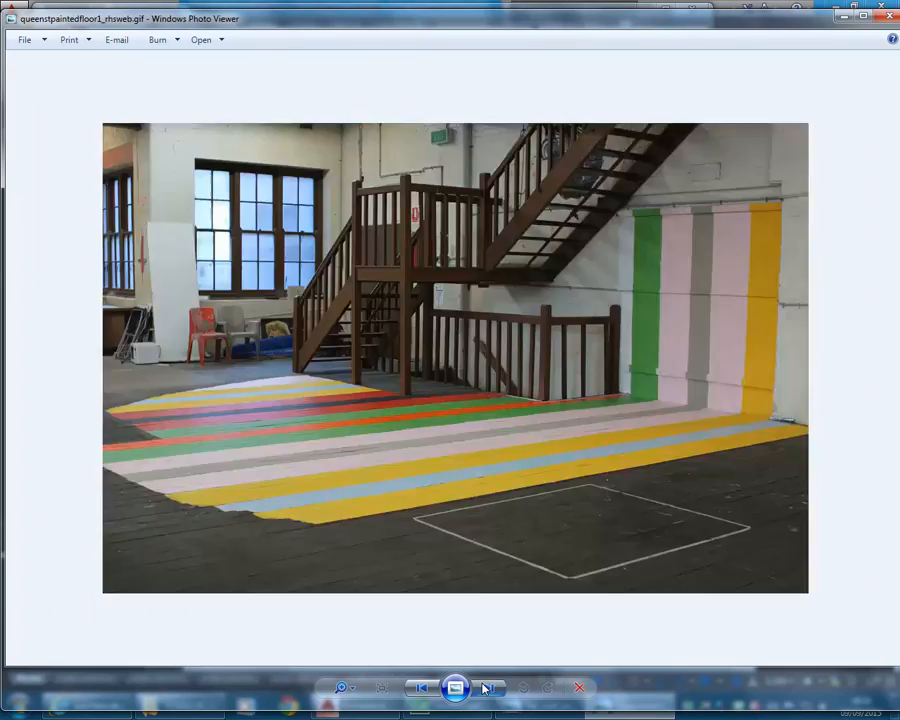
click(485, 687)
click(485, 687)
click(485, 687)
click(485, 687)
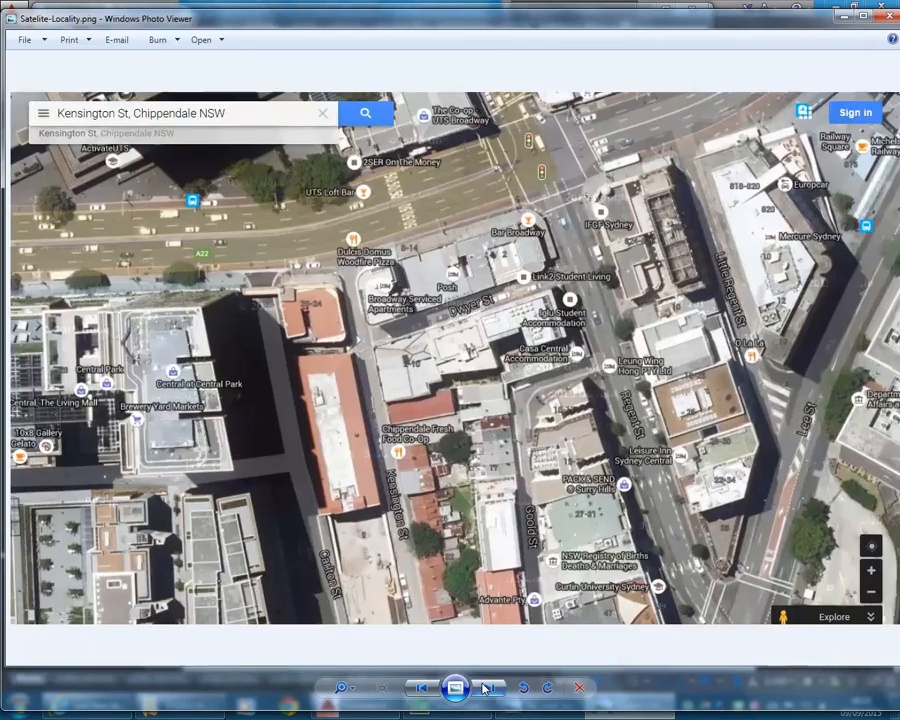
click(485, 687)
click(485, 687)
click(485, 687)
click(485, 687)
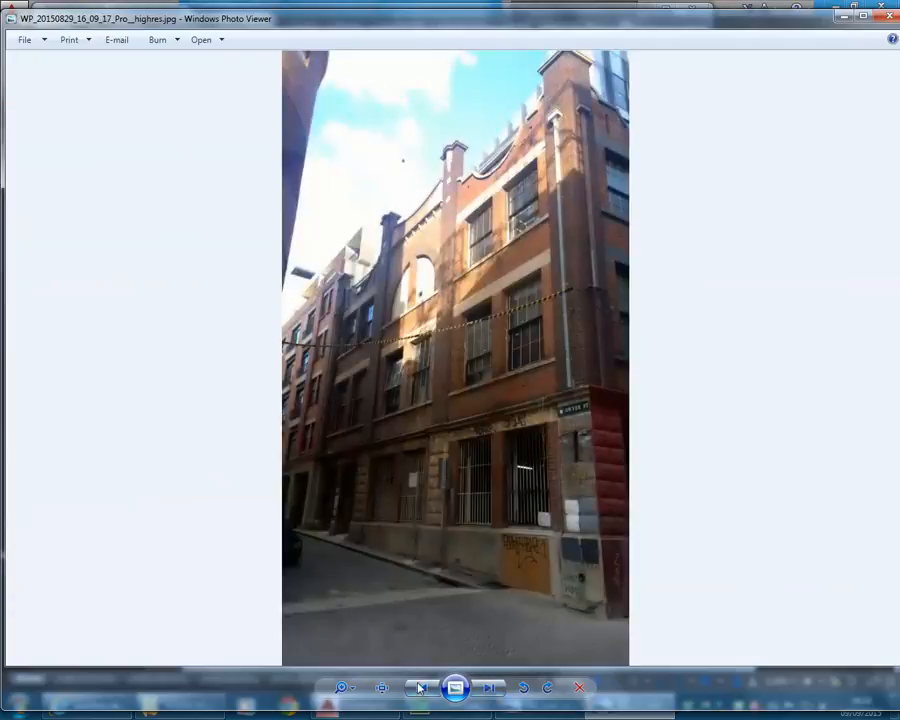
Step: Examine the wall base below the barred windows along the footpath in the Dwyer St facade photo
scroll(390, 557, up, 2)
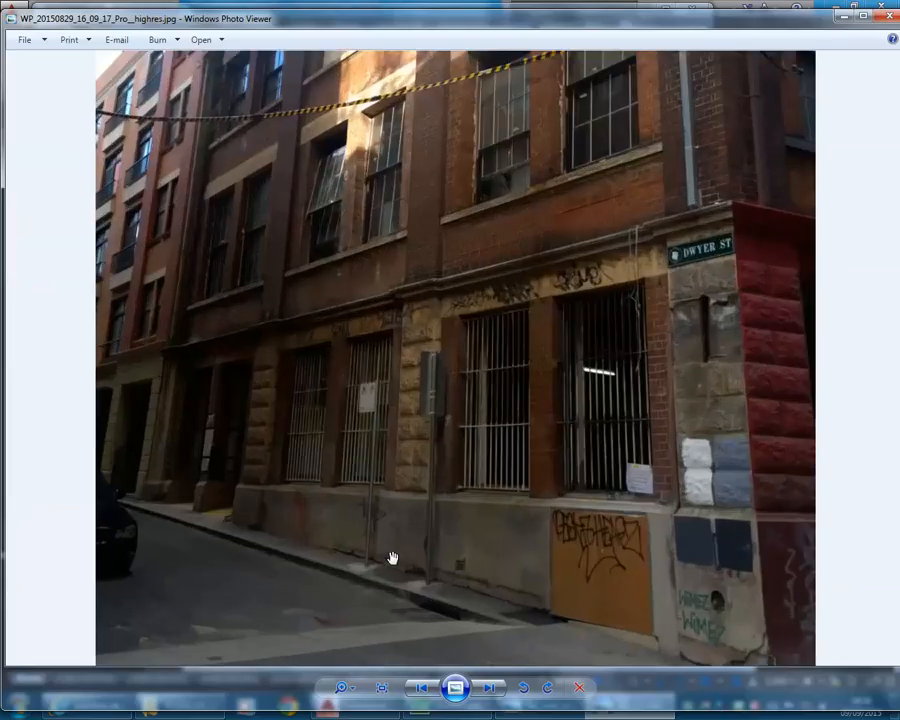
scroll(516, 546, down, 2)
scroll(516, 549, up, 3)
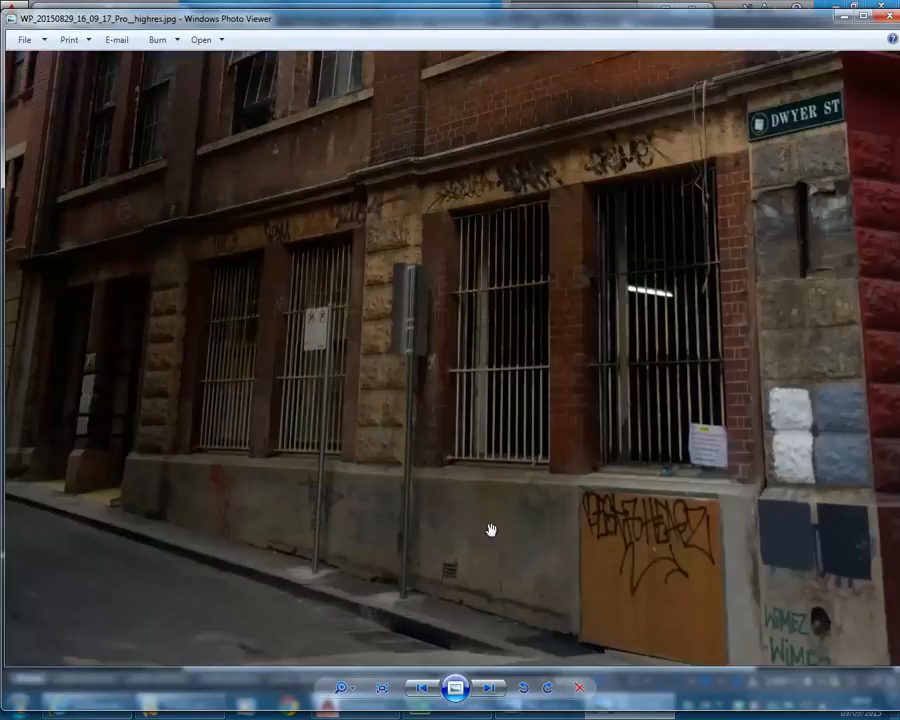
drag(524, 526, 501, 444)
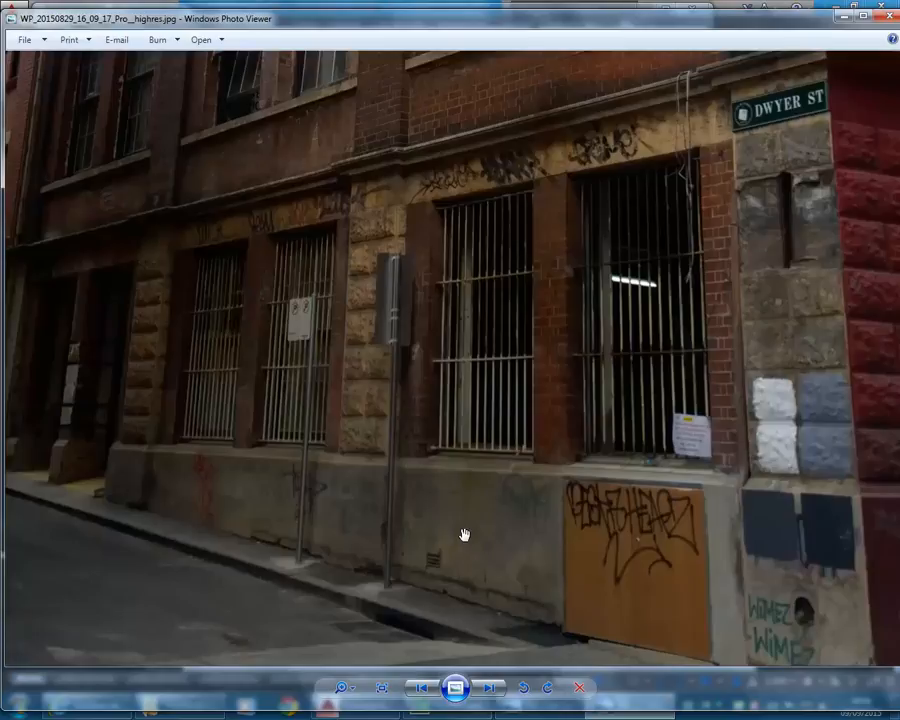
Step: Examine the wall base from the boarded opening to the doorway piers in the Dwyer St facade photo
scroll(466, 555, up, 2)
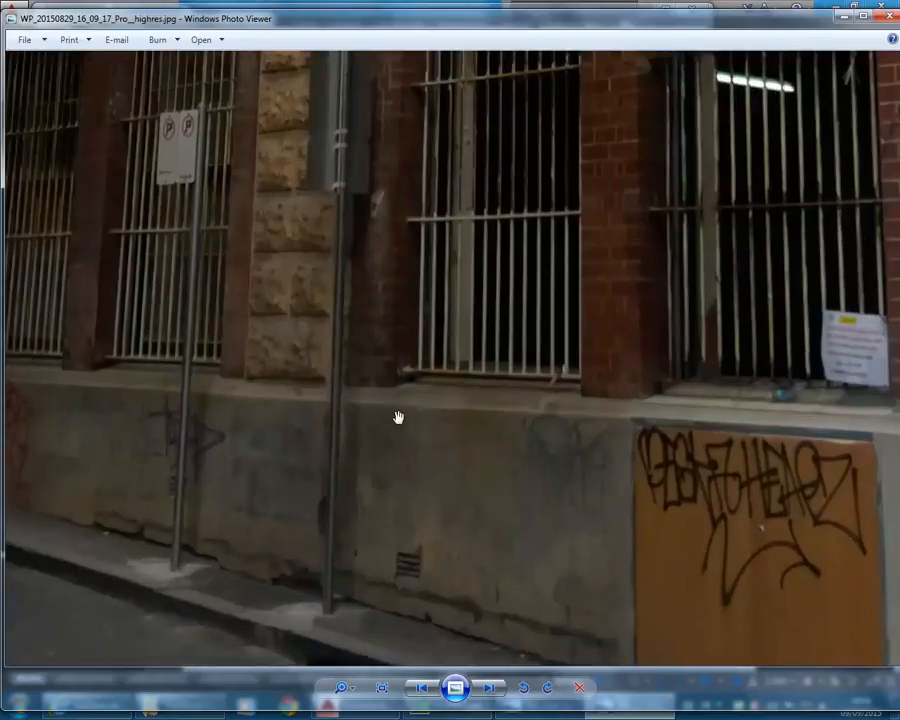
scroll(398, 417, down, 1)
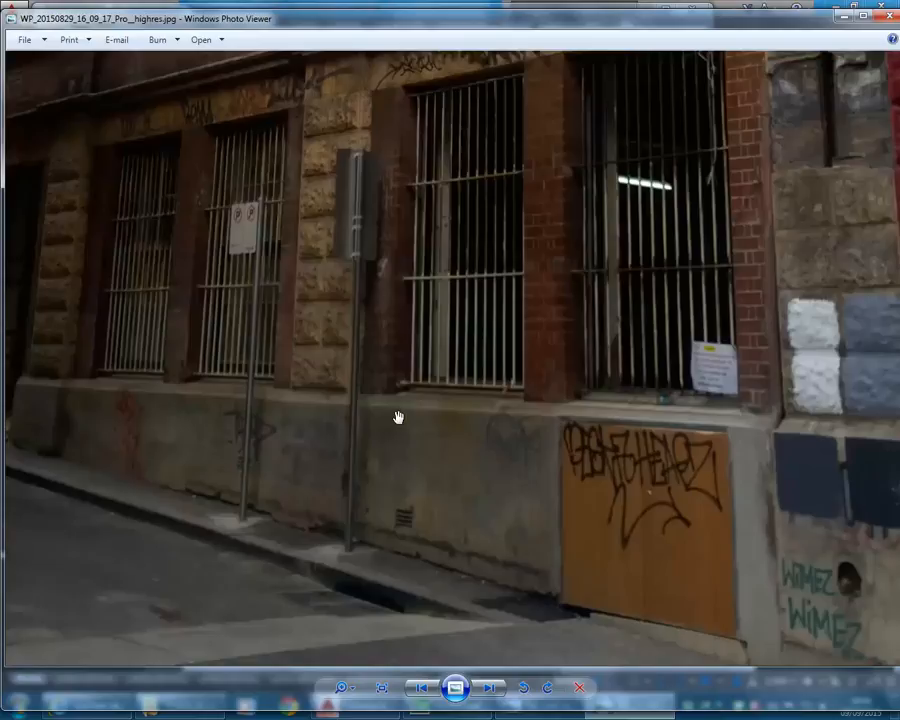
scroll(648, 420, down, 3)
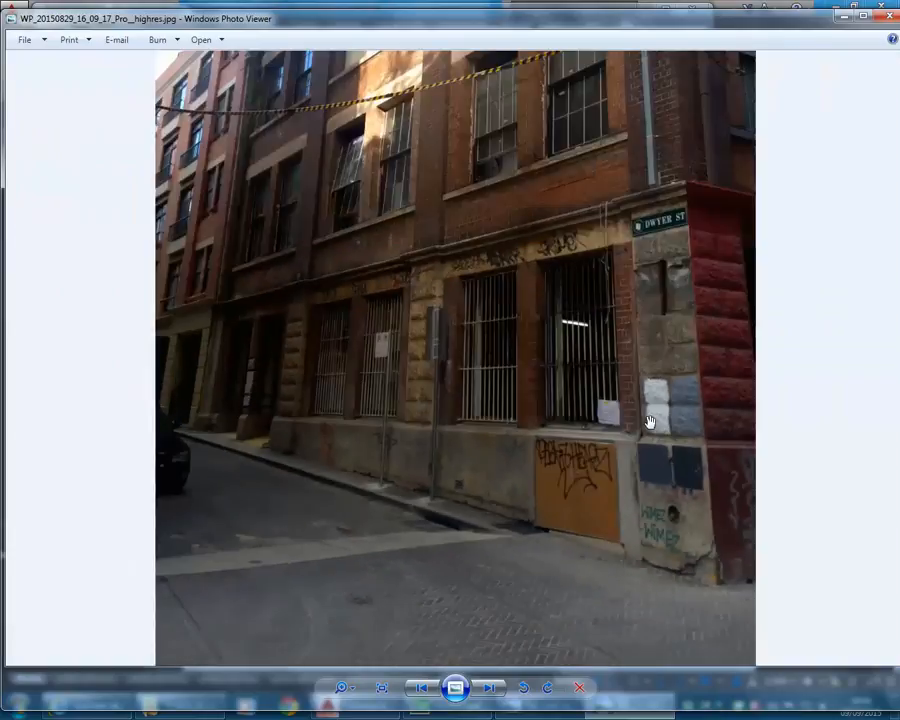
scroll(262, 426, up, 3)
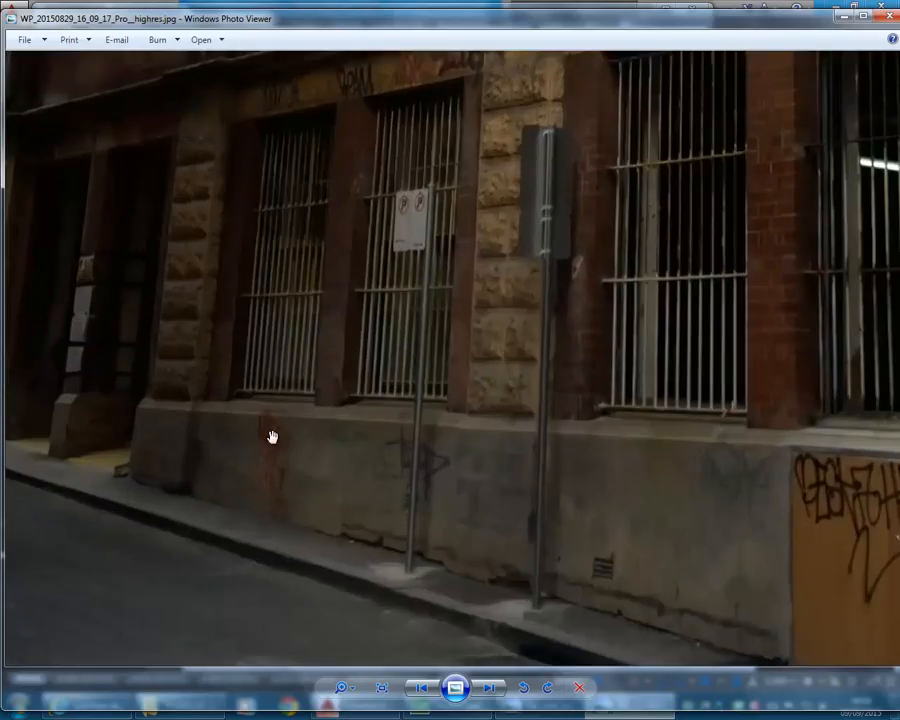
drag(272, 437, 418, 442)
scroll(143, 466, up, 2)
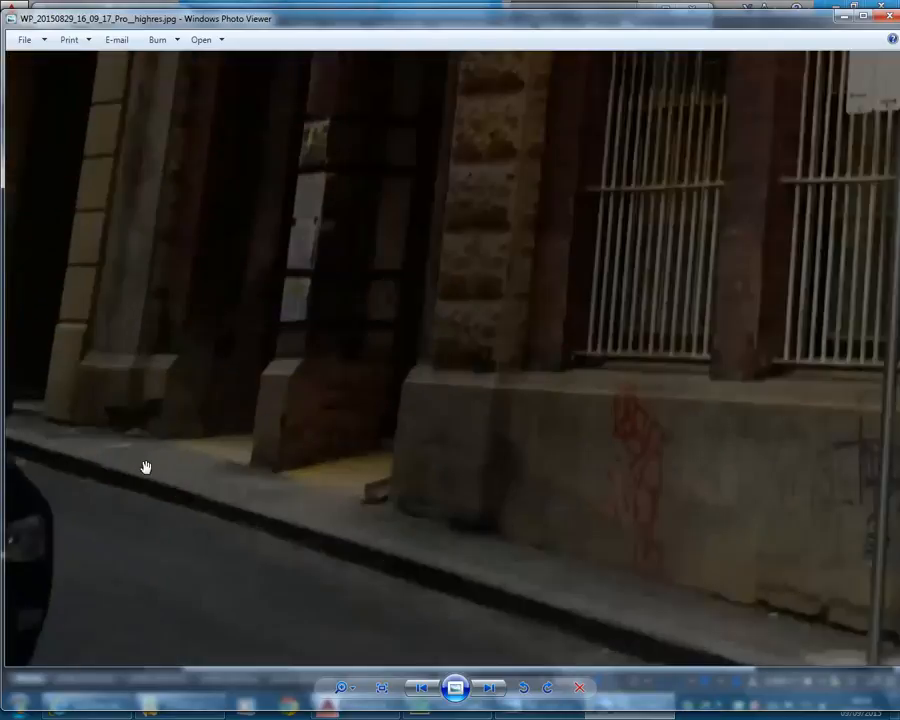
scroll(145, 467, down, 5)
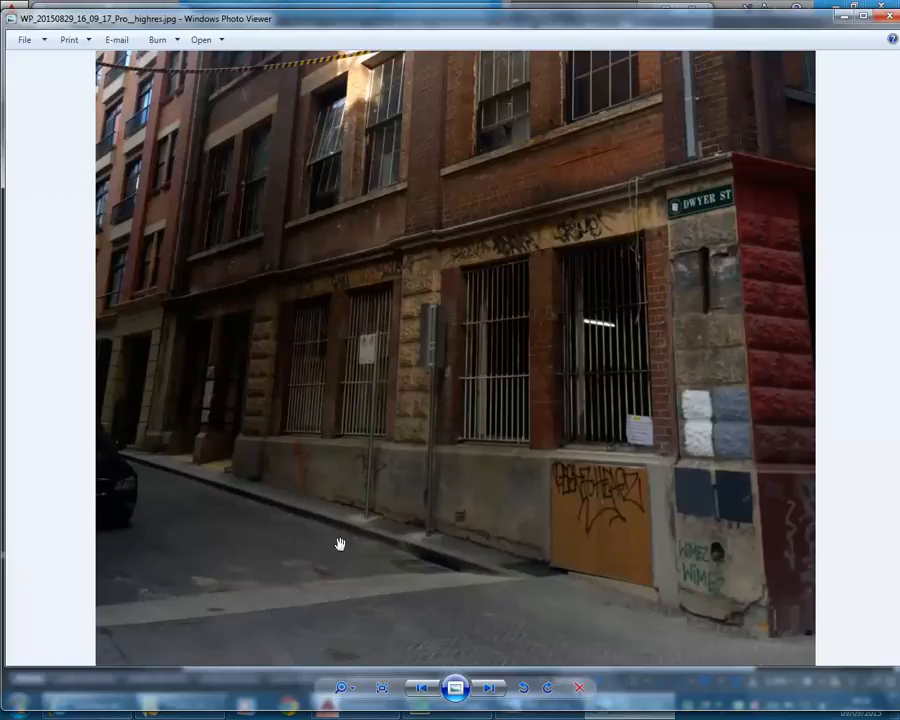
Step: Look through the following site photos for a closer street-level facade view, settling on WP_20150829_16_11_52_Pro__highres.jpg
click(489, 688)
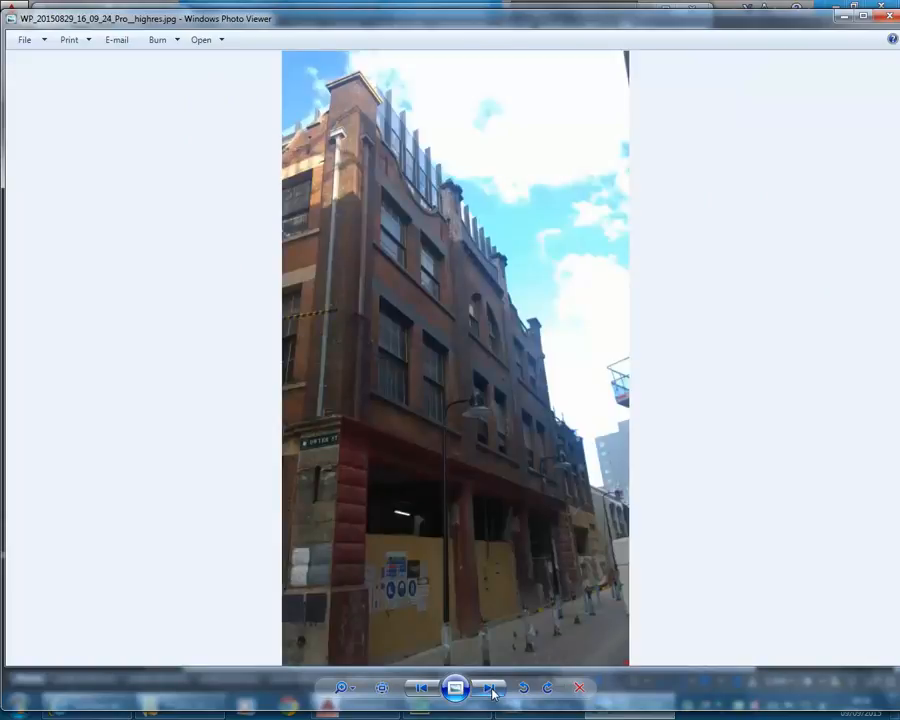
click(489, 688)
click(489, 688)
click(489, 688)
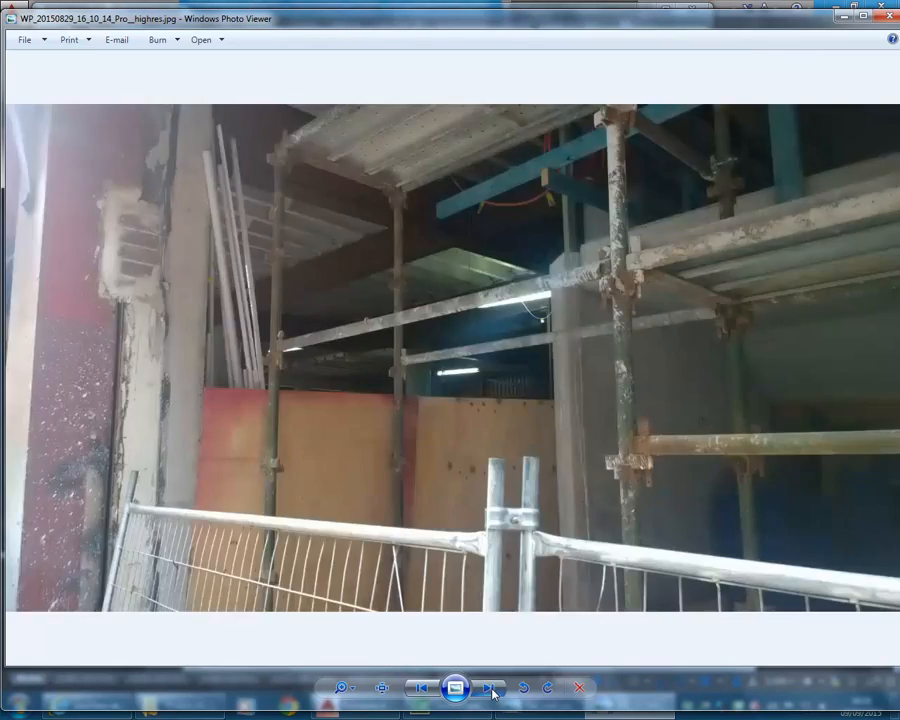
click(489, 688)
click(489, 688)
click(489, 688)
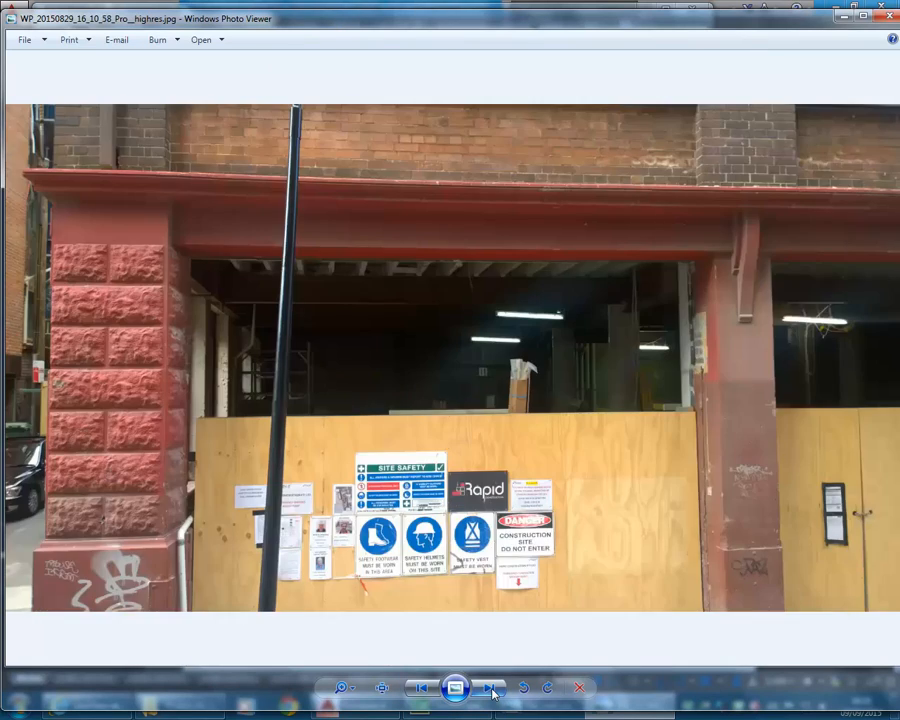
click(489, 688)
click(489, 688)
click(489, 688)
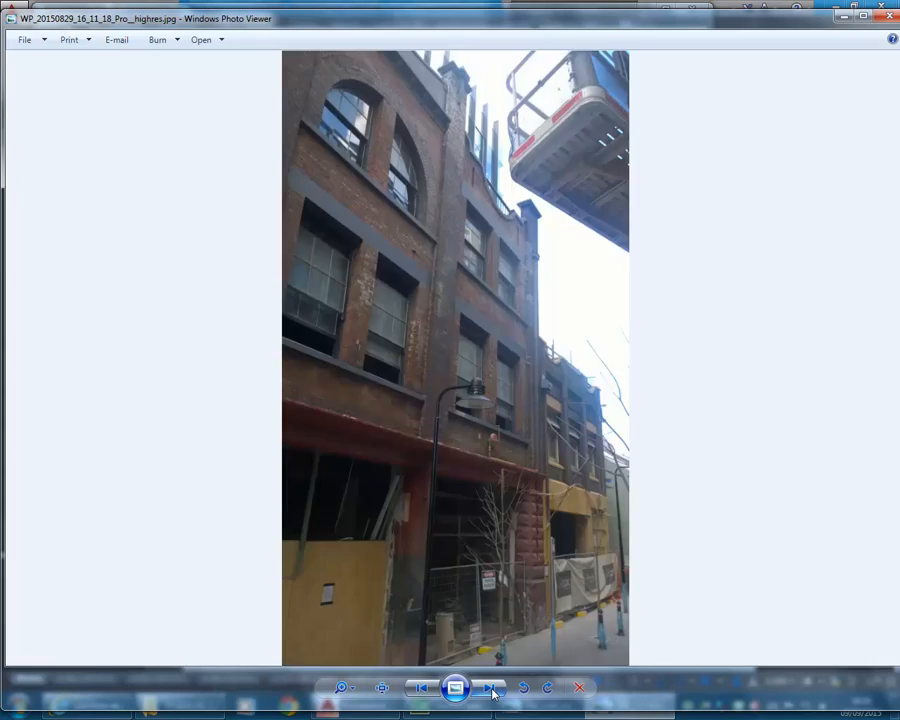
click(489, 688)
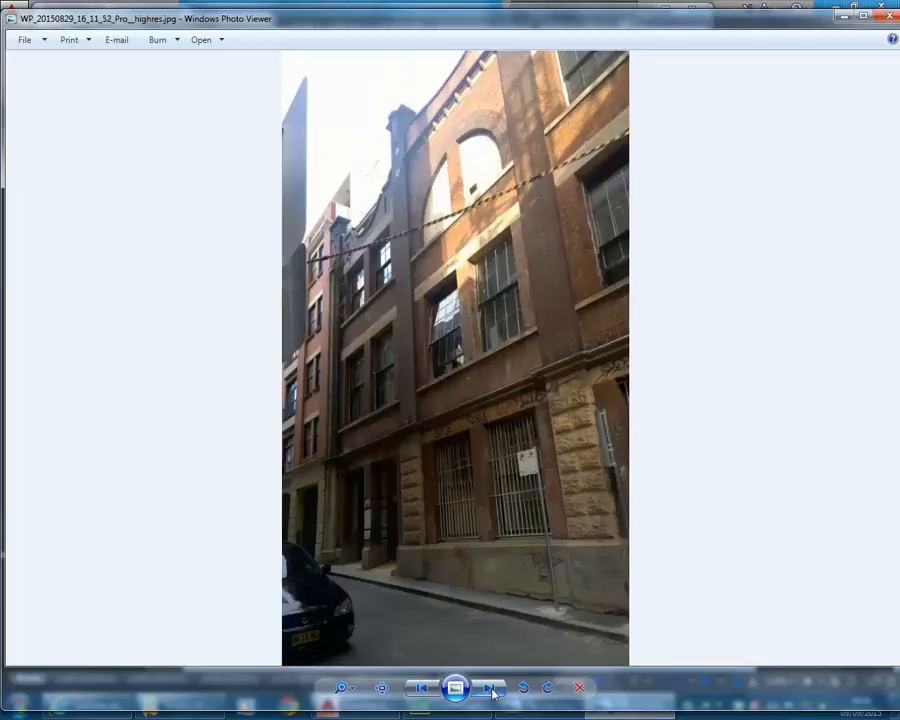
click(489, 688)
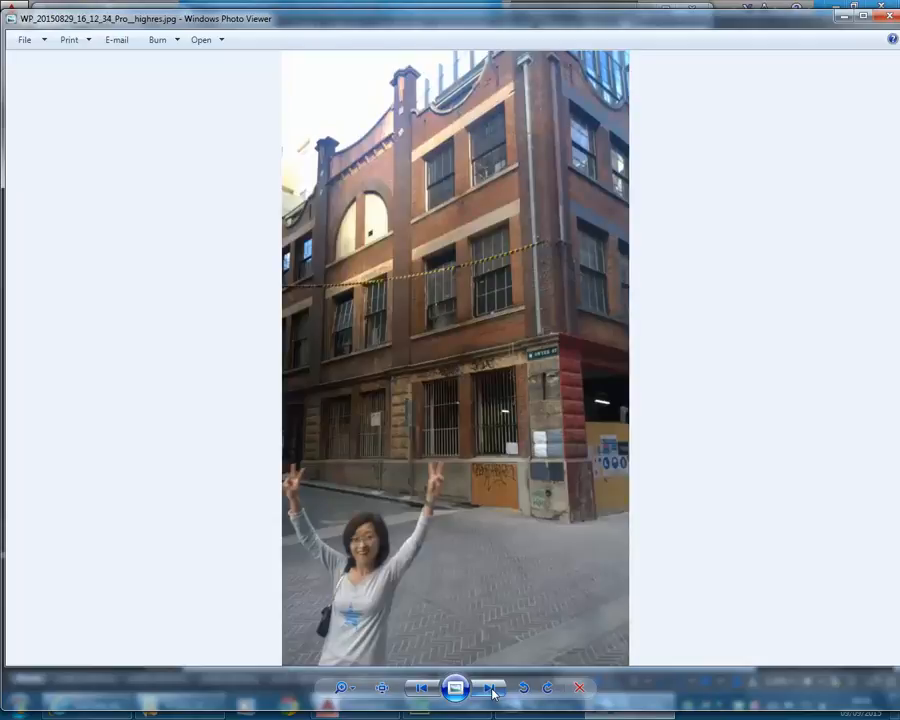
click(426, 689)
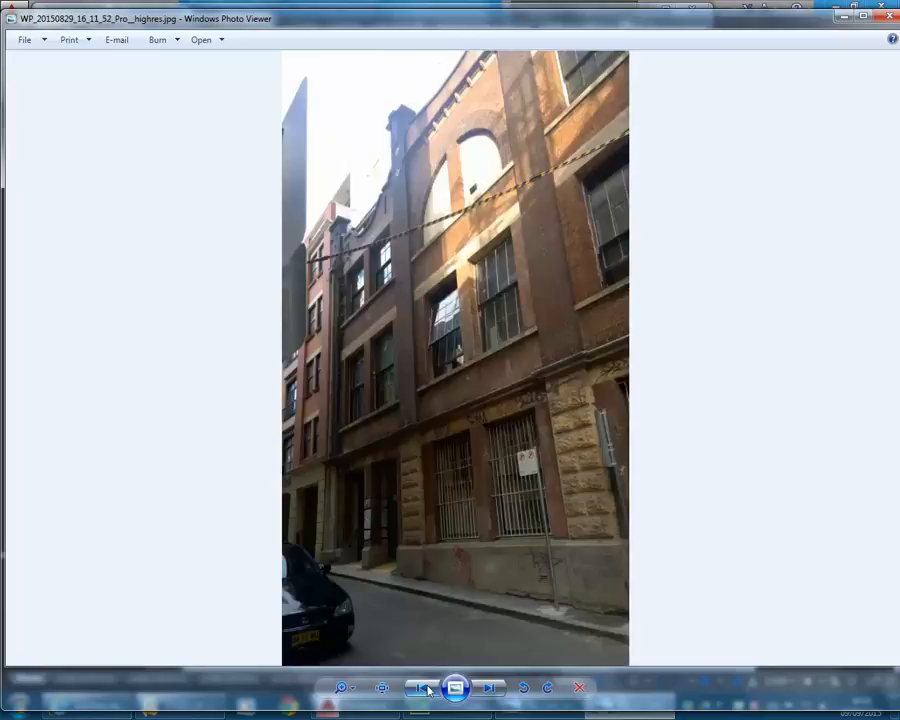
Step: Examine the plinth below the barred windows and the bases of the doorway piers in the facade photo
scroll(488, 570, up, 4)
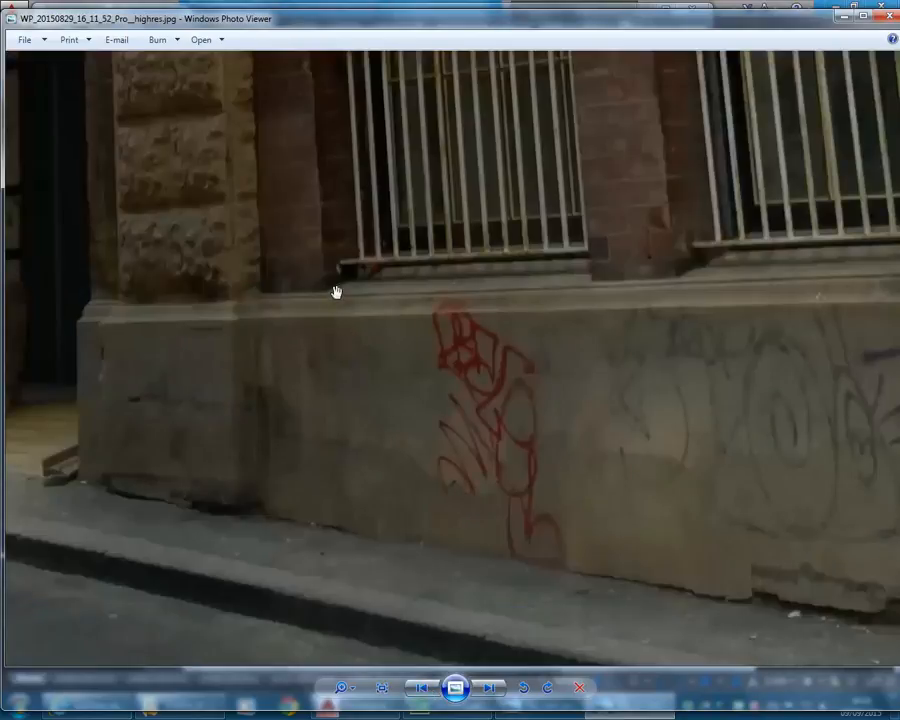
drag(235, 328, 668, 382)
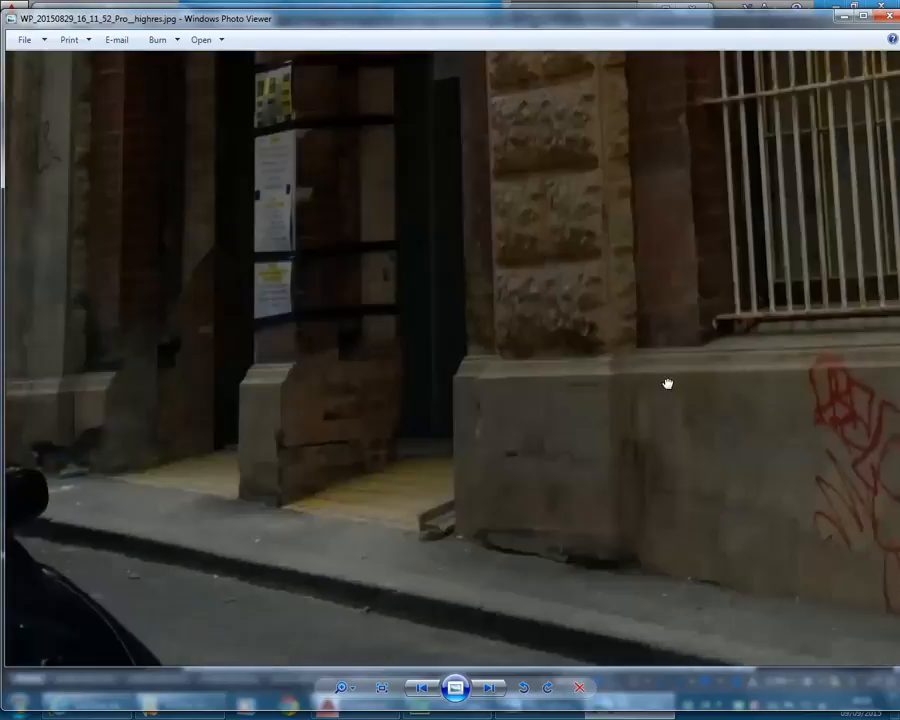
drag(337, 413, 398, 418)
scroll(392, 428, up, 3)
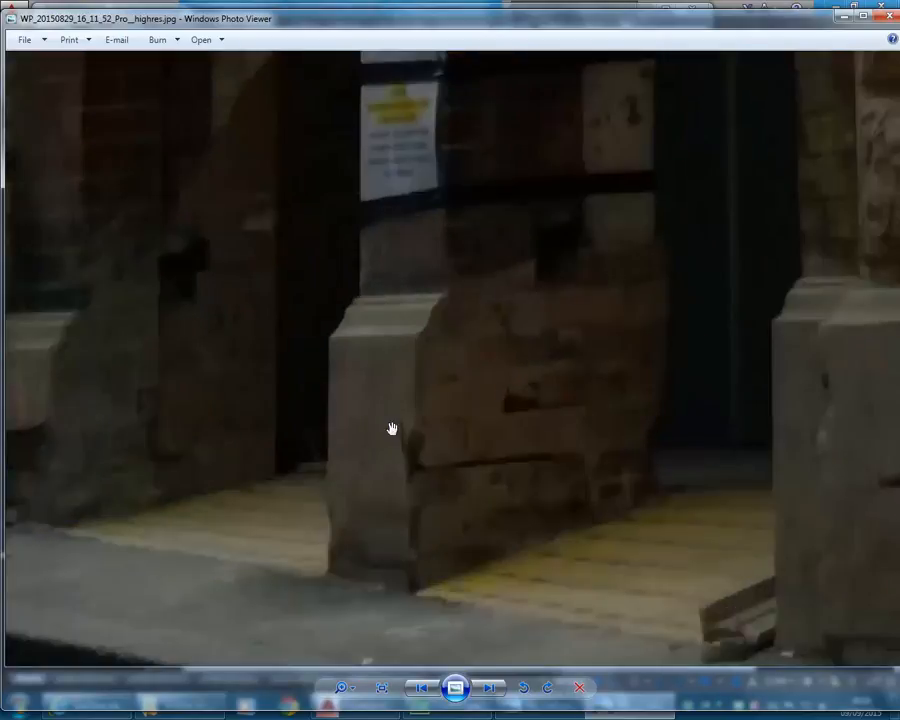
scroll(392, 428, down, 2)
scroll(392, 428, down, 3)
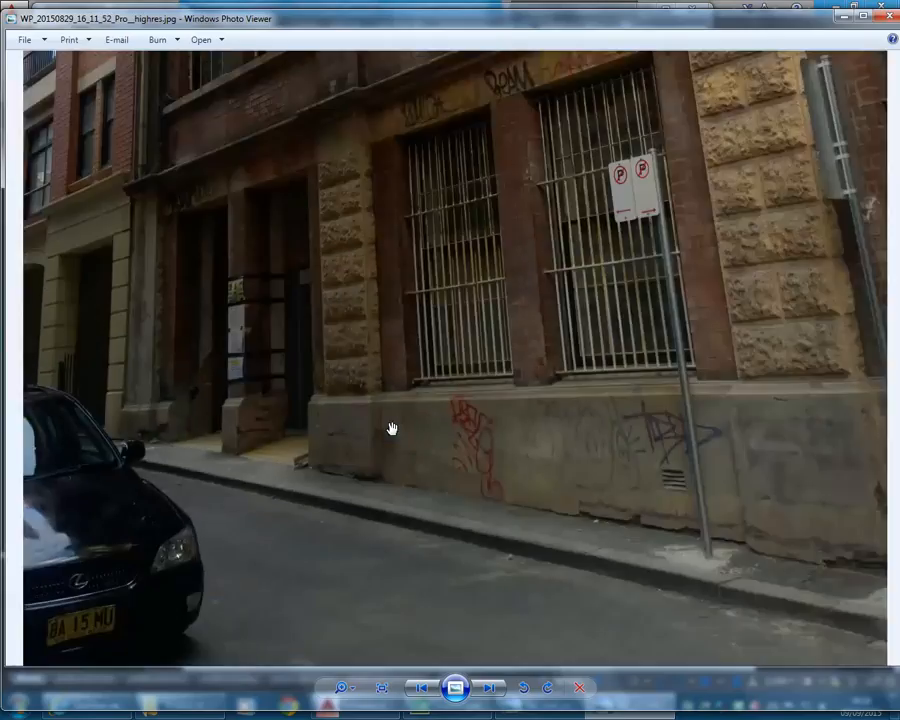
scroll(392, 428, down, 2)
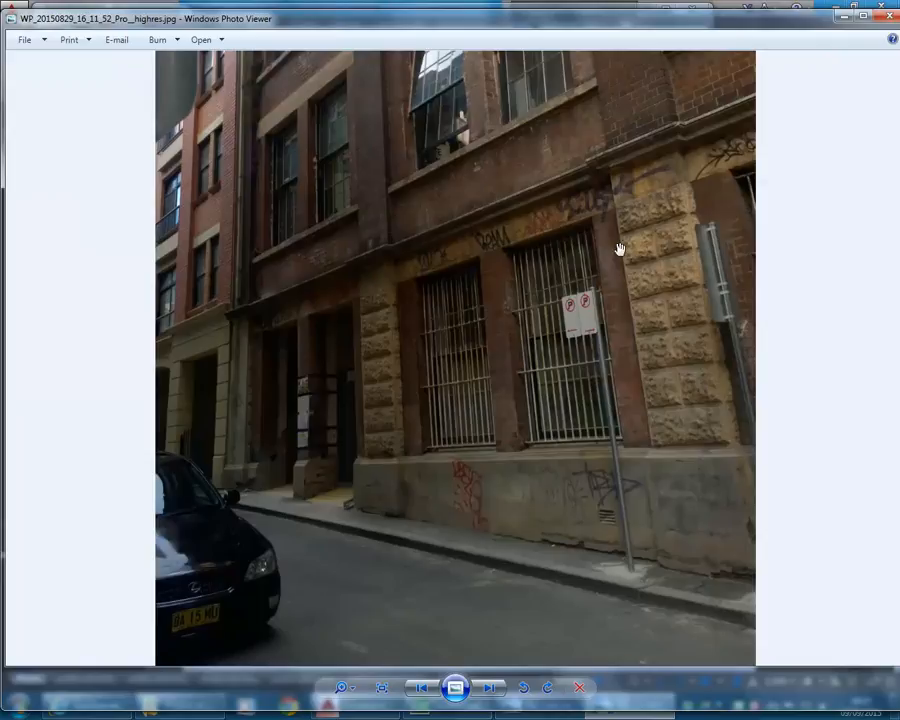
Step: Examine the barred ground-floor windows and the lintels, sills and brickwork of the upper windows in the facade photo
scroll(502, 389, up, 2)
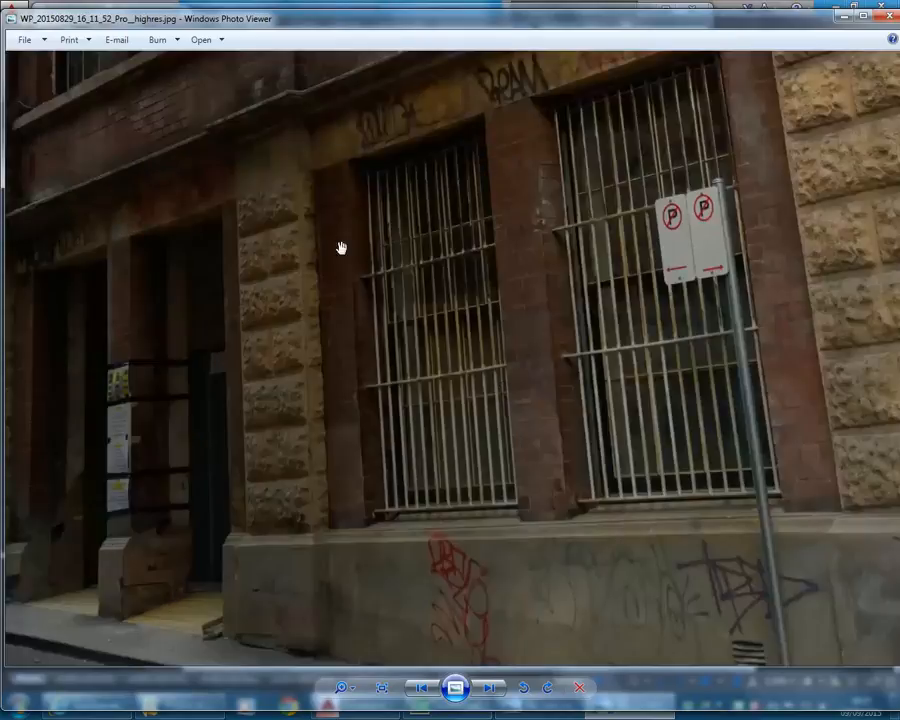
scroll(345, 468, down, 2)
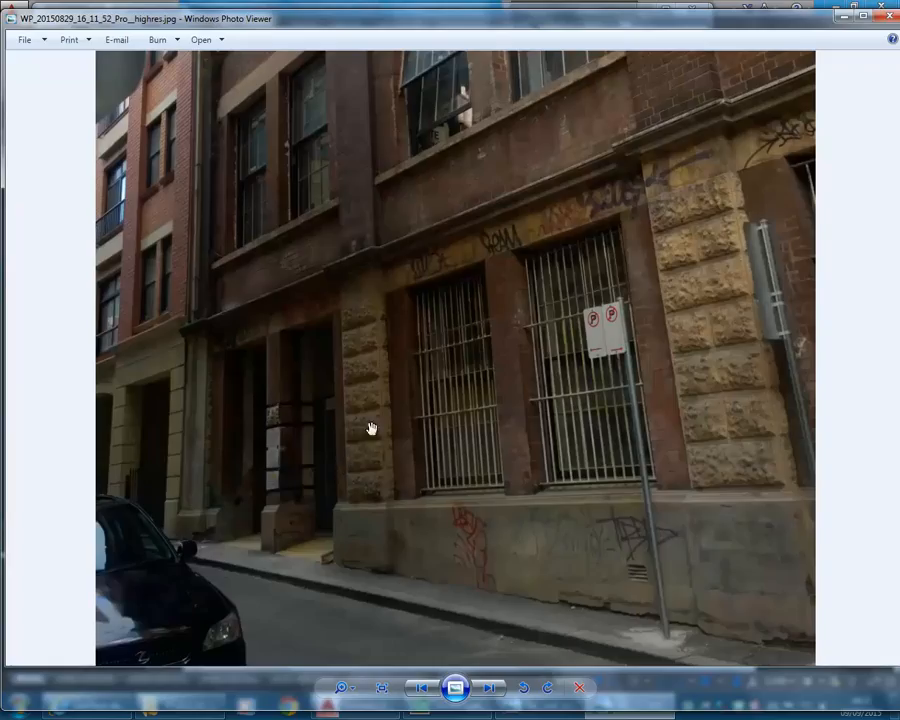
drag(450, 299, 478, 526)
drag(406, 237, 425, 398)
scroll(510, 467, up, 2)
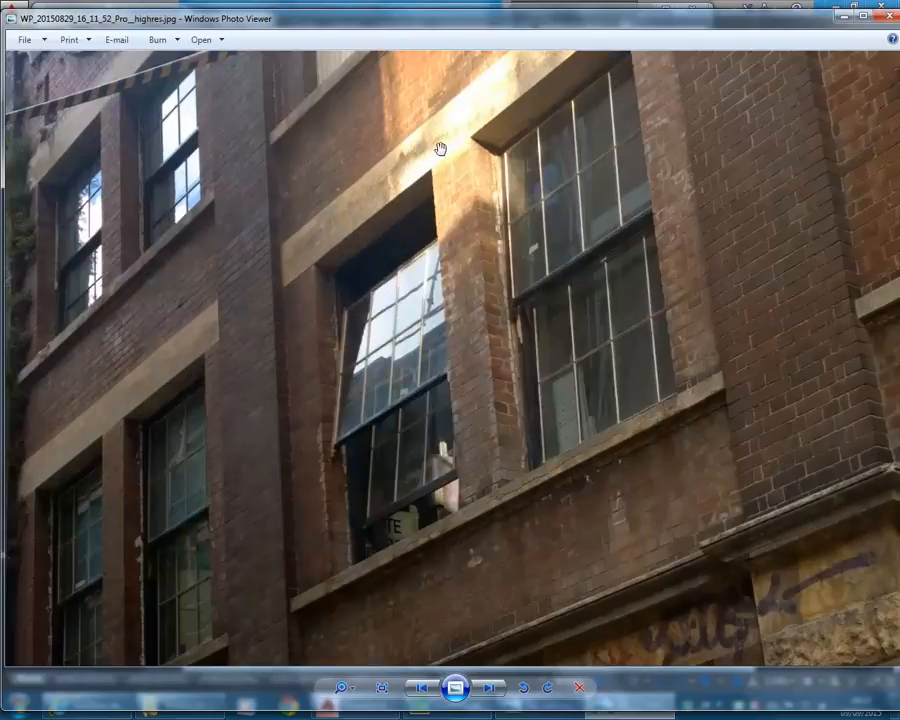
scroll(440, 148, down, 3)
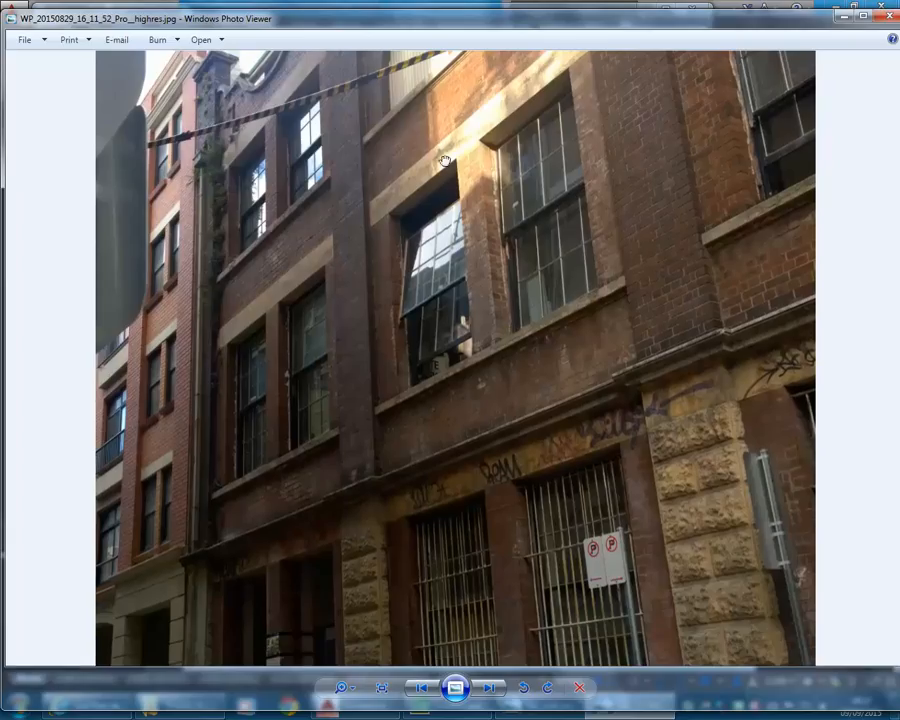
drag(445, 160, 452, 265)
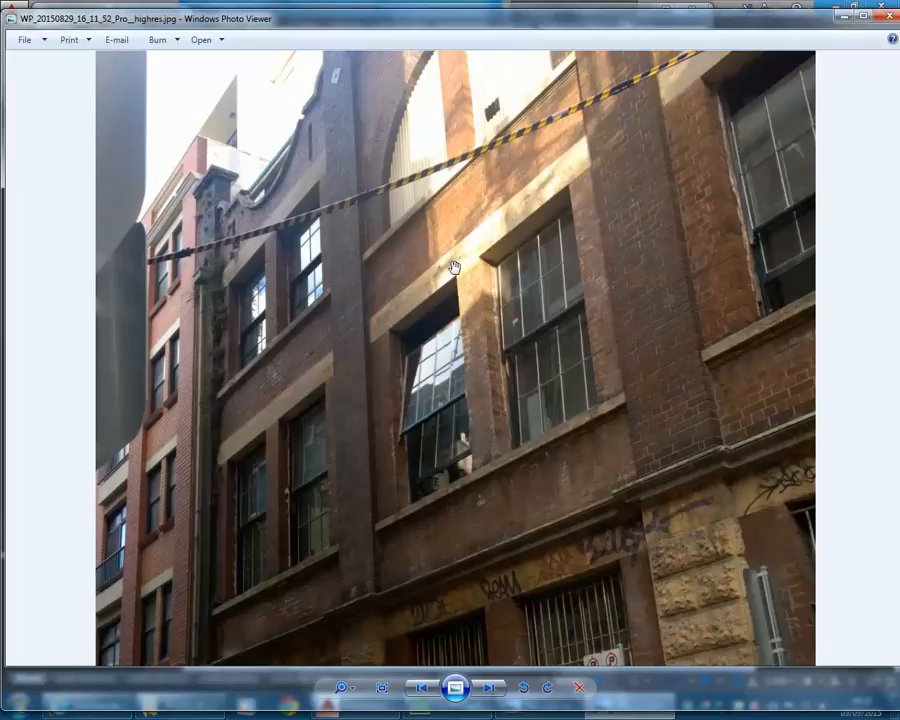
Step: Maximize the photo viewer window with the facade visible from the footpath to the upper windows
scroll(453, 267, down, 3)
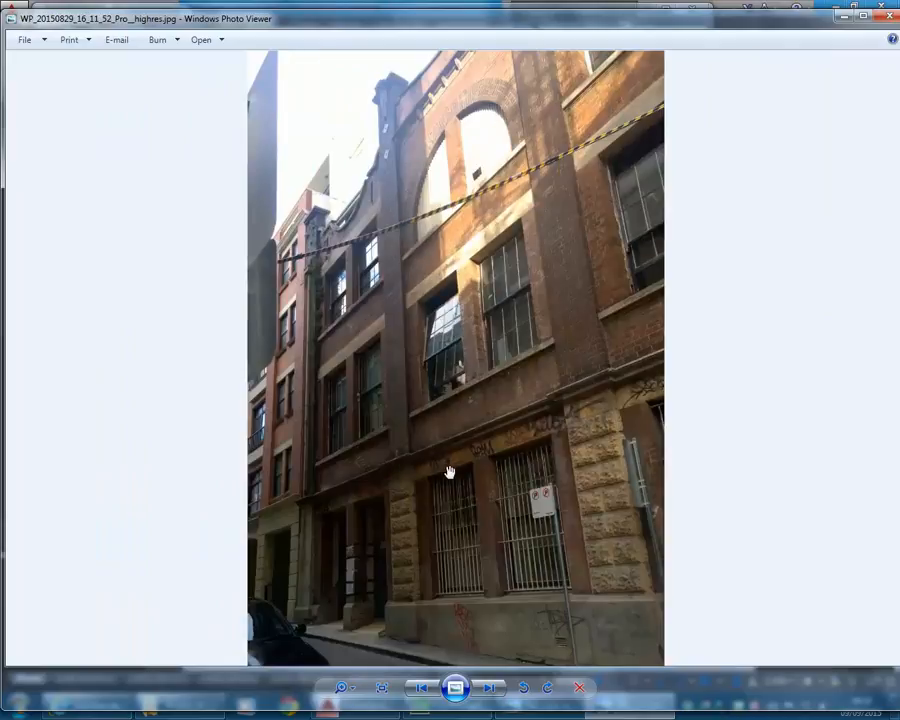
scroll(449, 445, up, 2)
drag(454, 519, 458, 475)
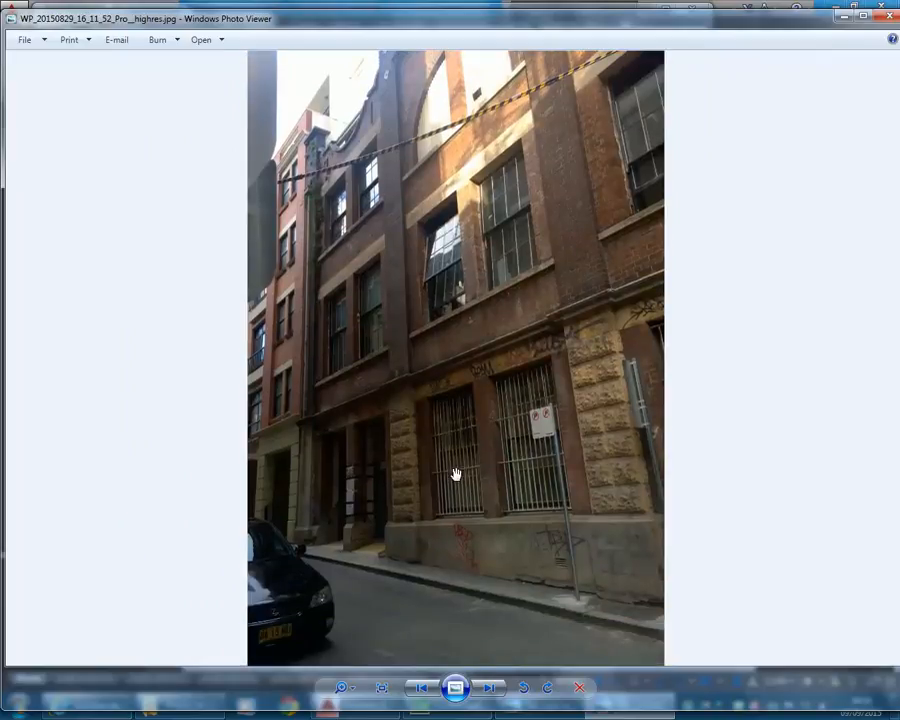
click(864, 17)
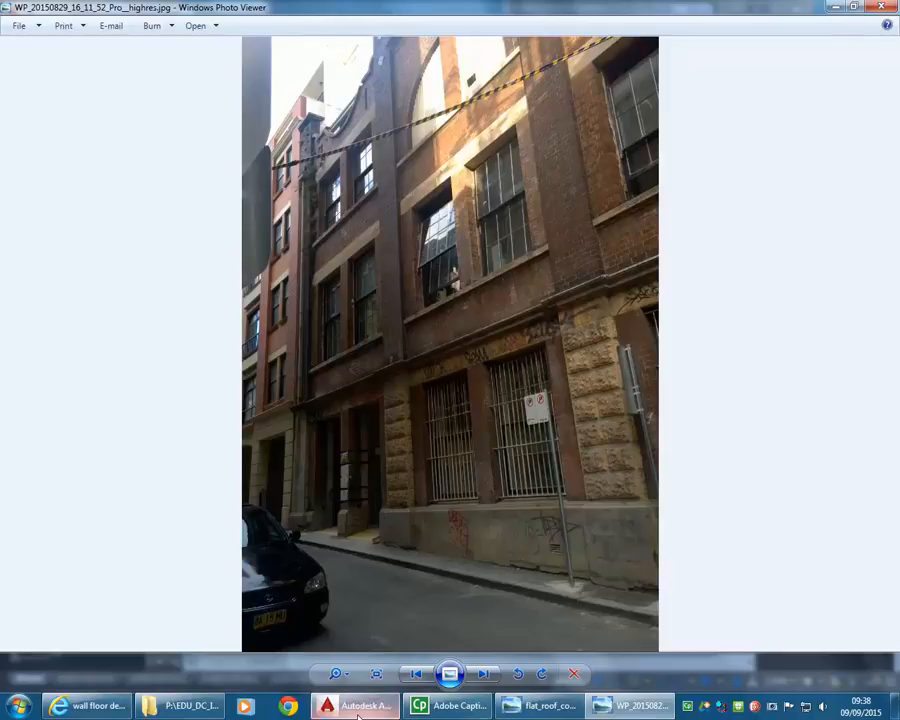
mouse_move(358, 716)
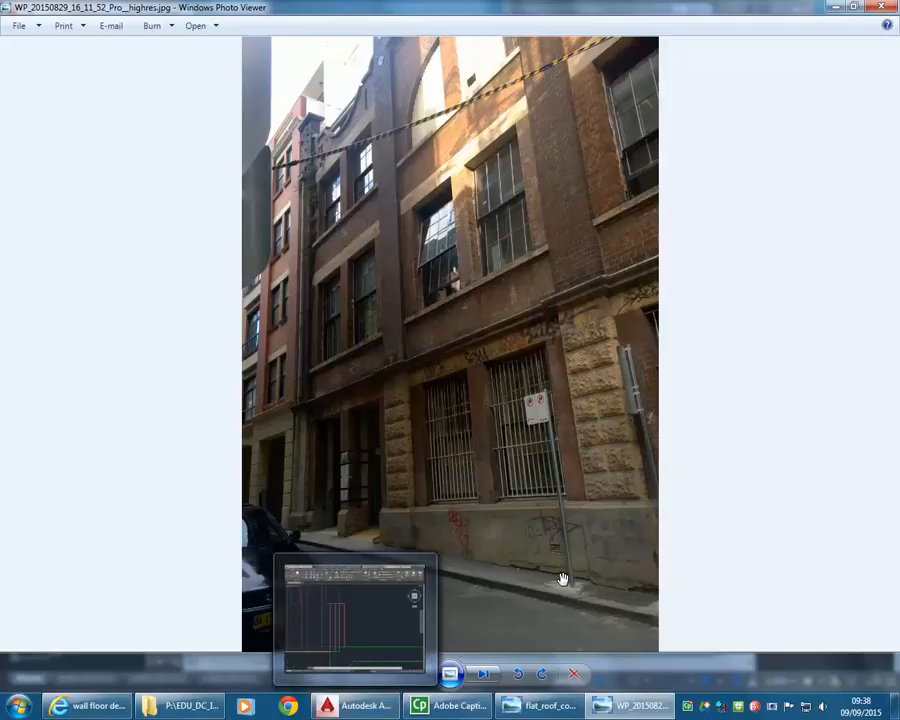
Step: Examine the joint between the wall base and the footpath near the wall vent and the parking sign pole
scroll(563, 578, up, 5)
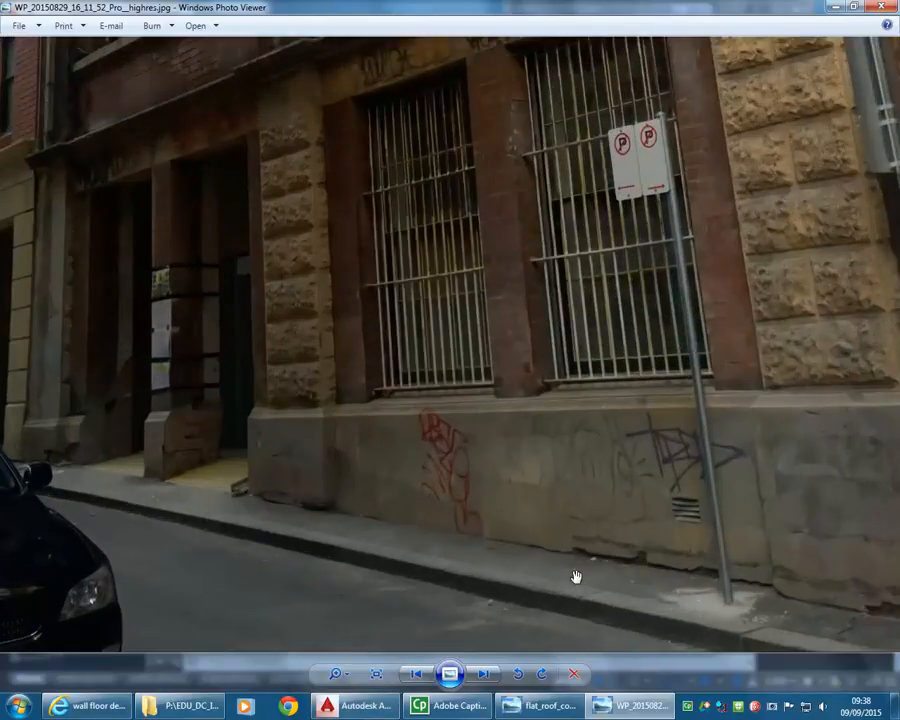
scroll(576, 577, up, 2)
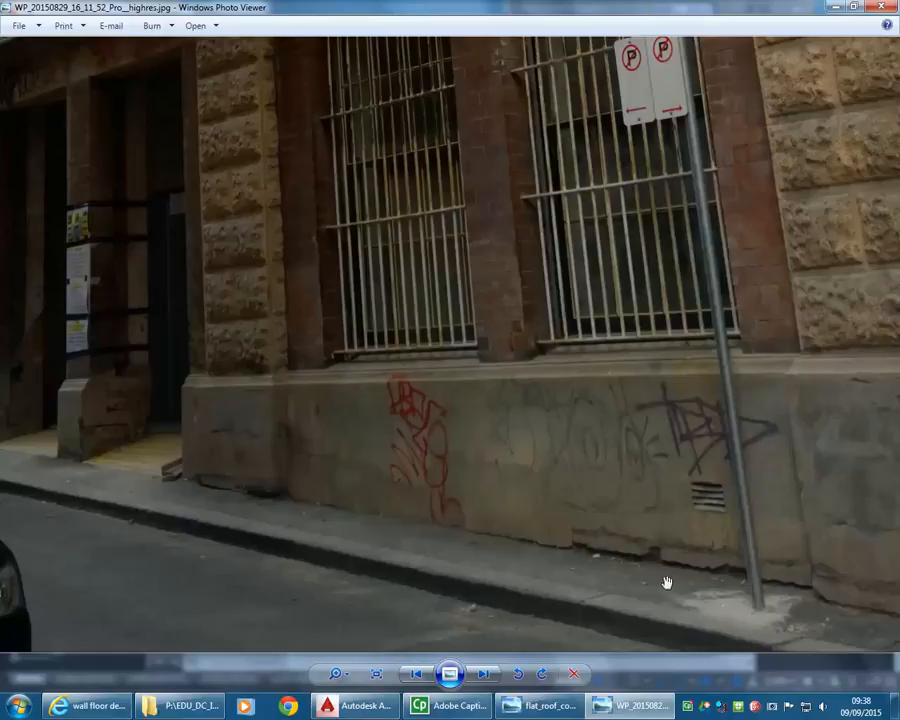
scroll(663, 580, up, 4)
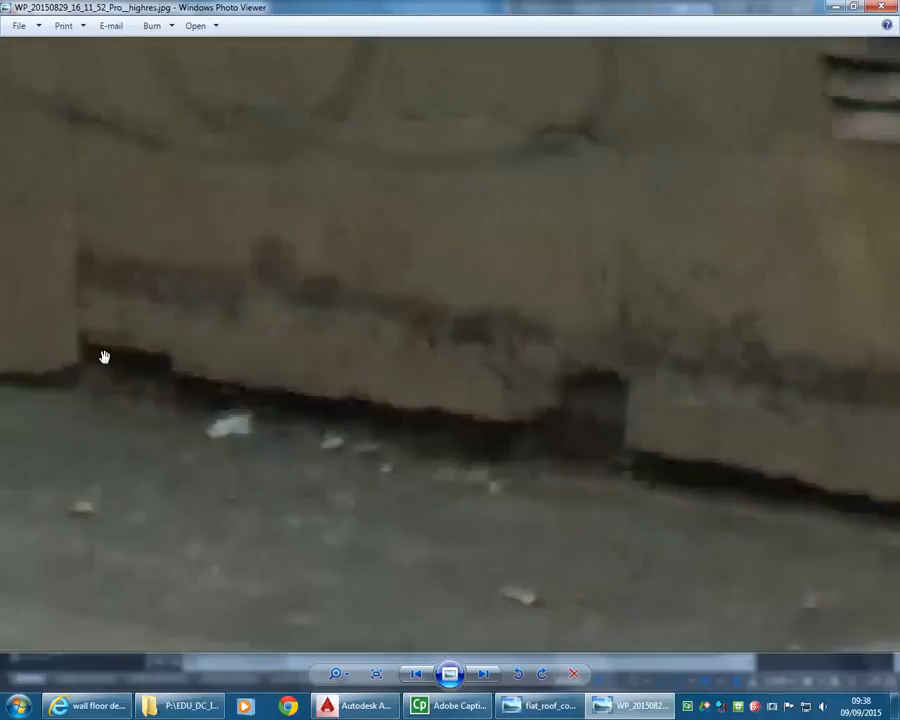
scroll(173, 382, down, 2)
scroll(354, 396, down, 1)
scroll(356, 390, down, 1)
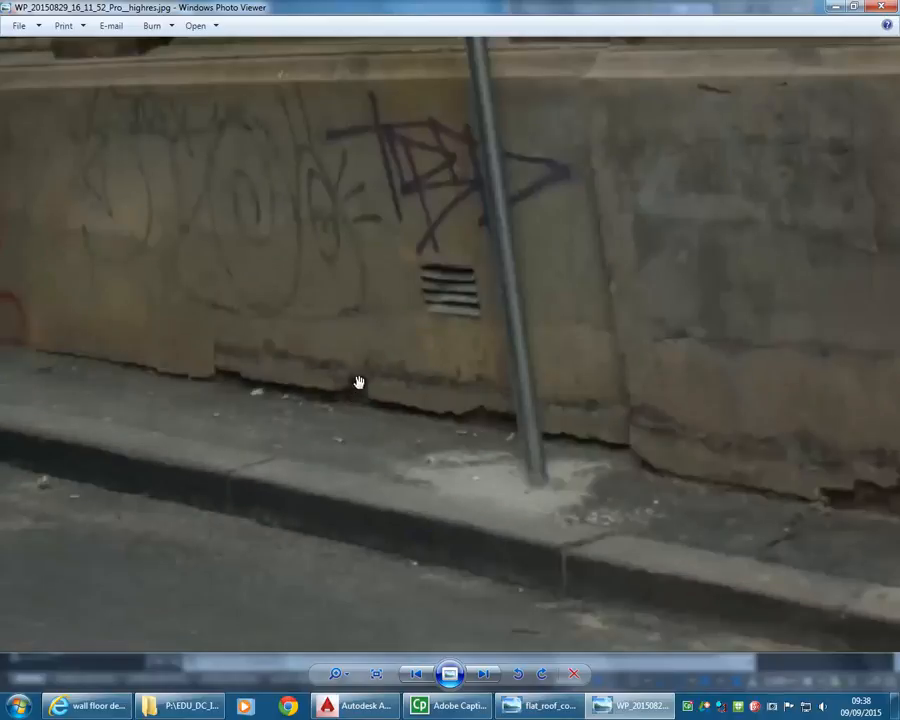
scroll(354, 388, down, 1)
scroll(410, 374, down, 1)
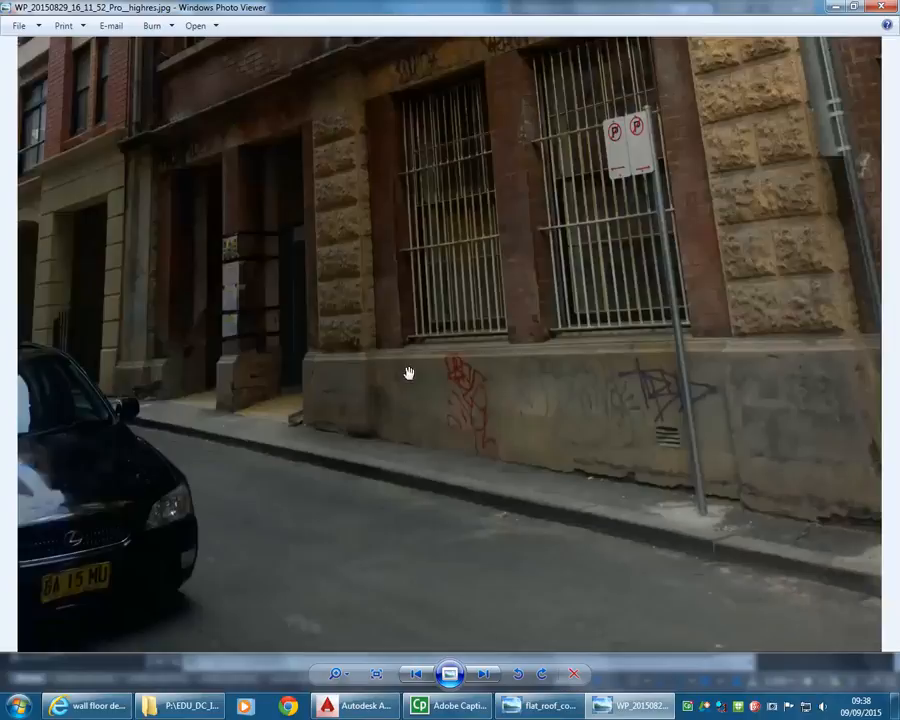
Step: Examine the plinth profile and floor threshold at the doorway piers beside the barred windows
scroll(227, 364, up, 4)
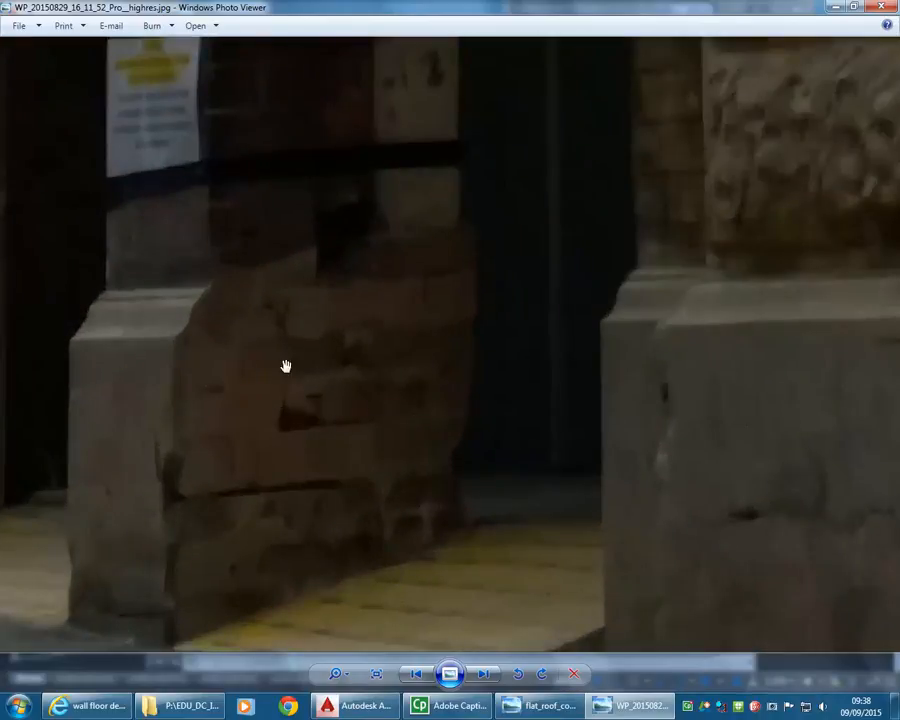
scroll(242, 472, down, 1)
scroll(242, 472, down, 1)
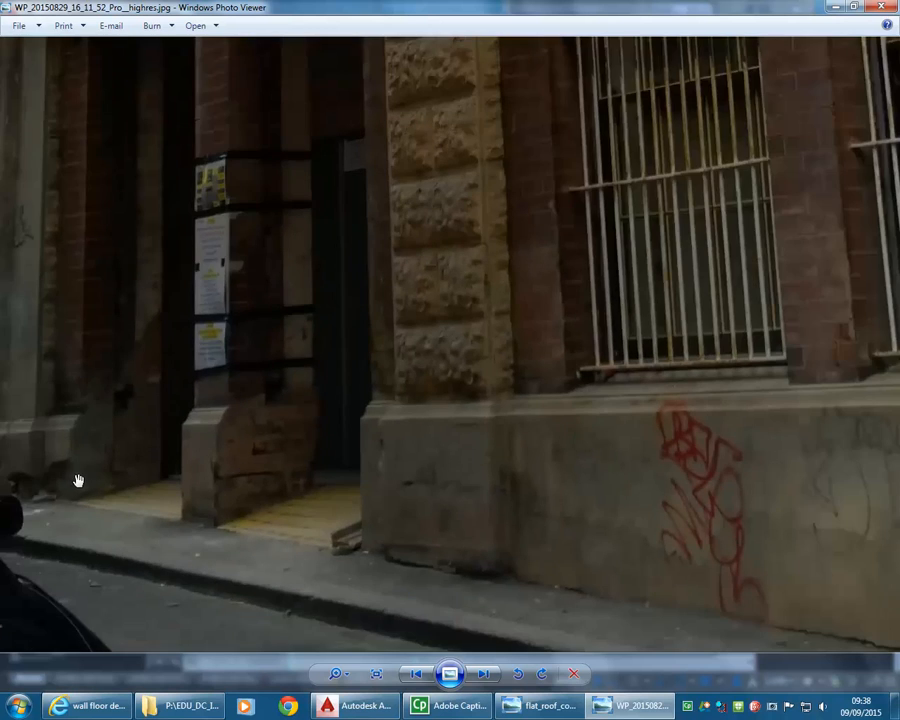
scroll(100, 478, down, 1)
scroll(360, 475, down, 2)
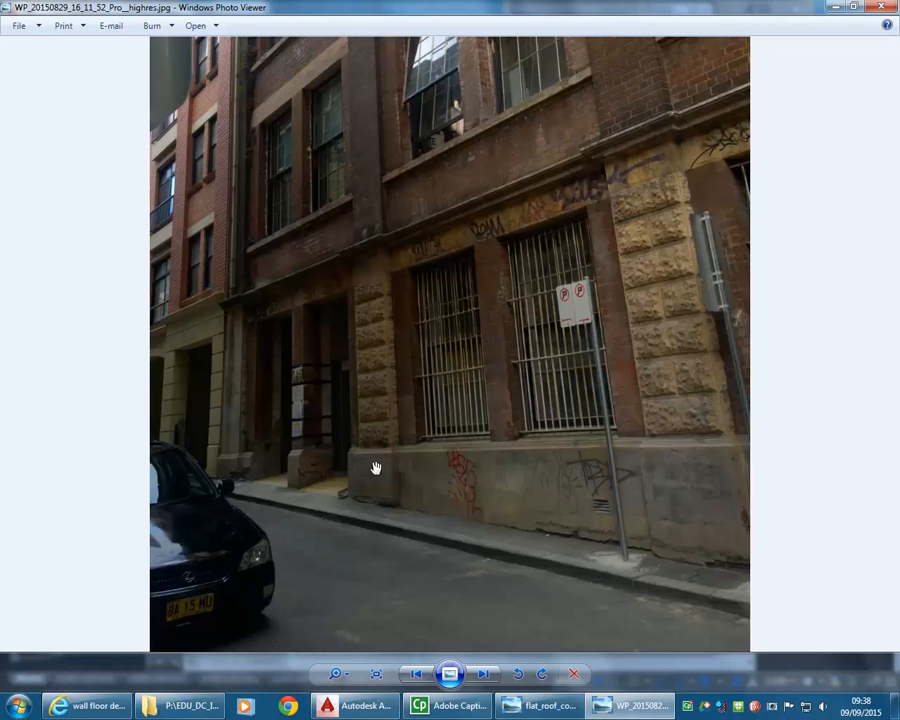
Step: Examine the damaged render edge where the wall base meets the footpath, below the wall vent and graffiti
scroll(679, 533, up, 2)
scroll(780, 523, up, 1)
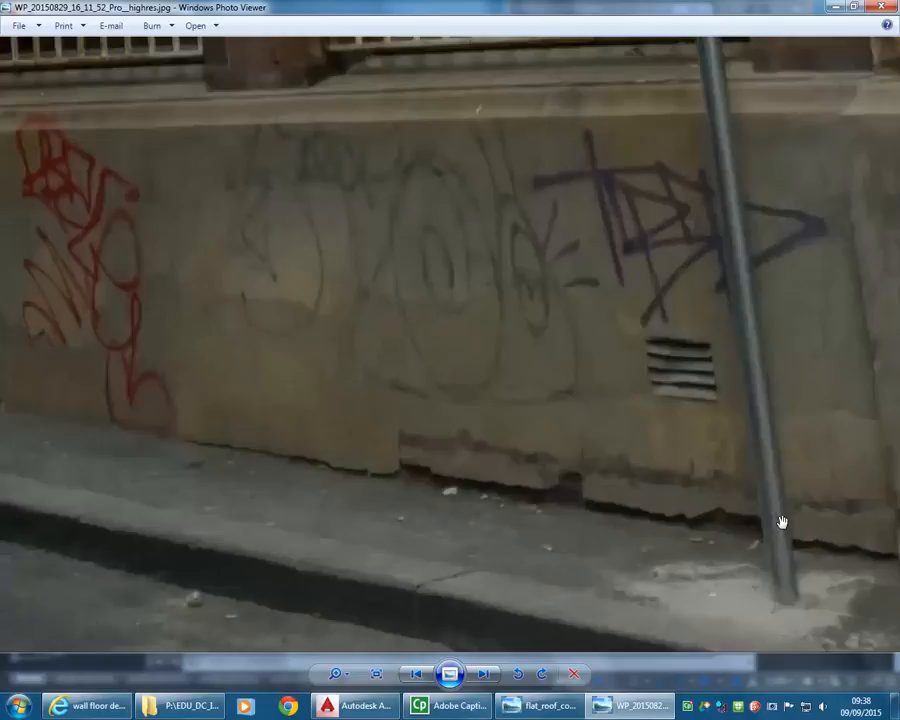
scroll(571, 507, up, 2)
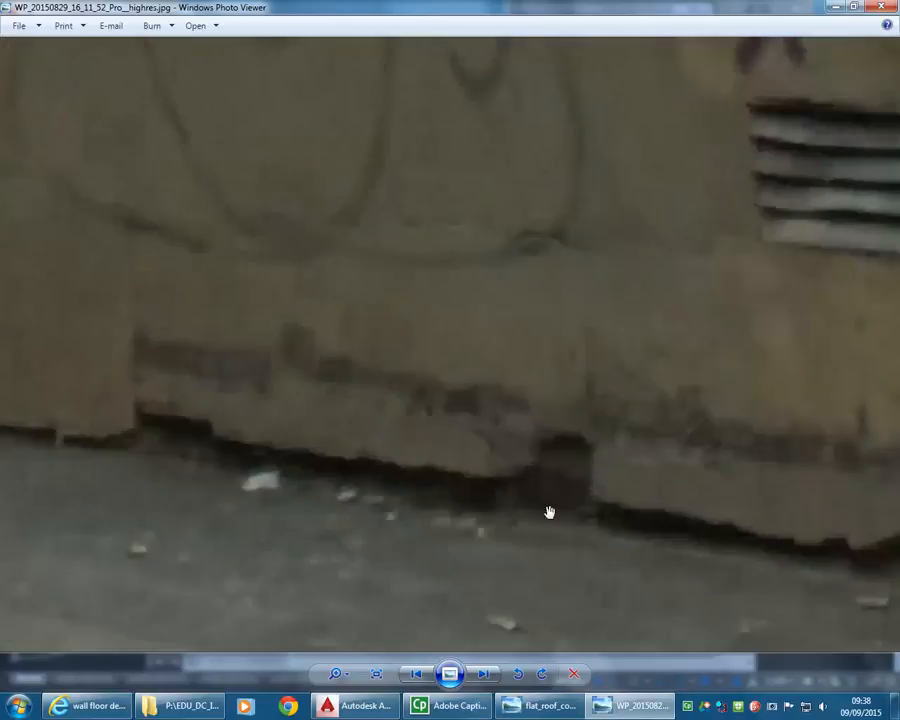
scroll(325, 490, down, 3)
scroll(325, 495, down, 3)
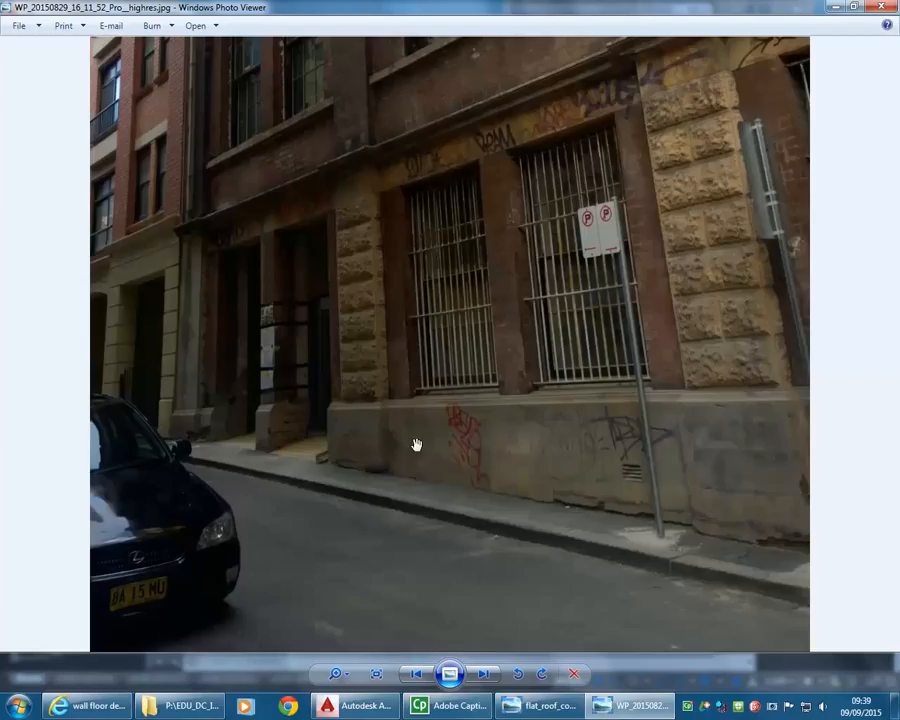
Step: Switch to AutoCAD and examine the ground-floor window opening in the external wall section, from the wall base up to the wall above
click(372, 698)
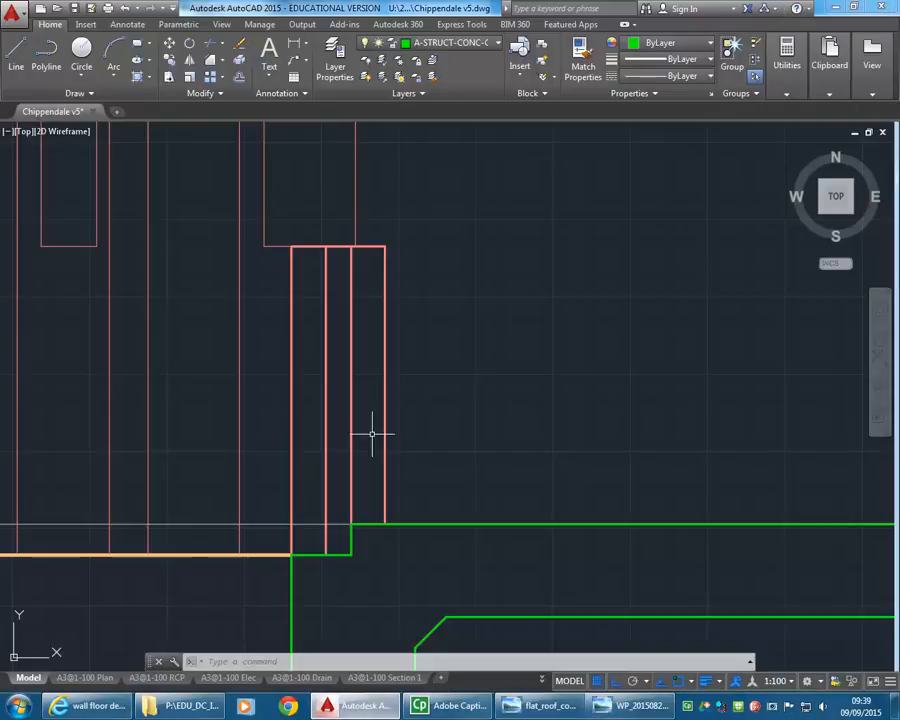
middle_drag(315, 412, 408, 413)
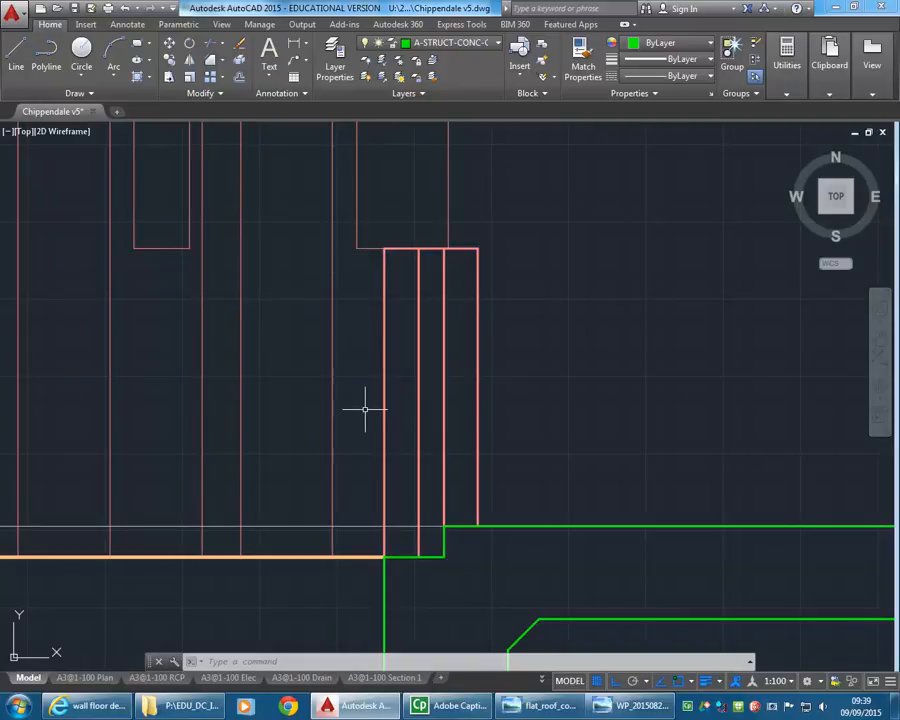
scroll(365, 408, down, 3)
mouse_move(354, 404)
middle_down()
mouse_move(338, 392)
mouse_move(330, 476)
mouse_move(297, 525)
mouse_move(301, 234)
mouse_move(287, 368)
mouse_move(297, 213)
mouse_move(297, 233)
middle_up()
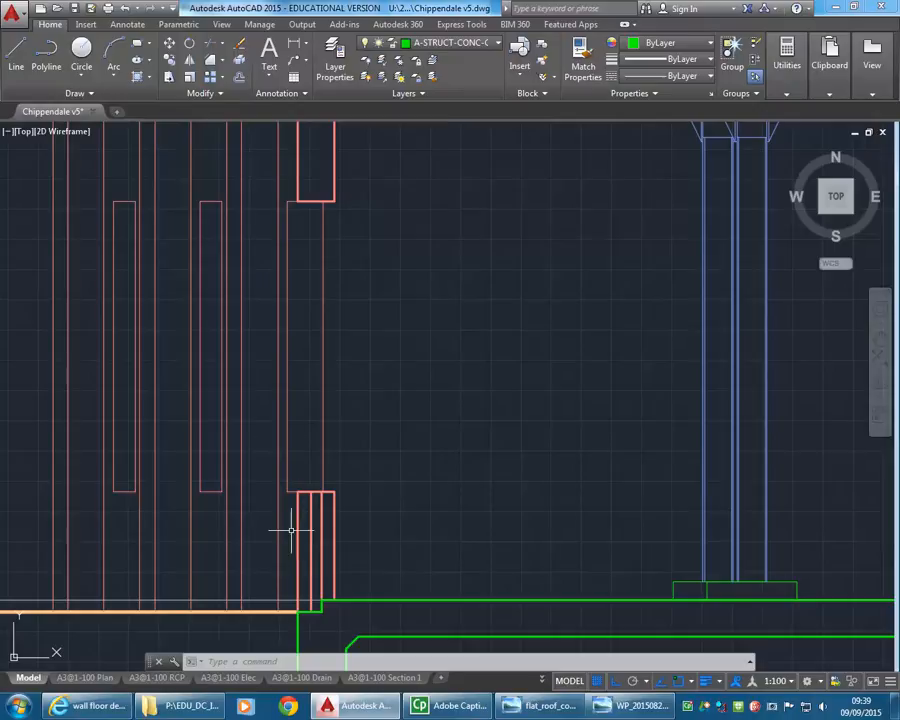
scroll(284, 556, up, 2)
mouse_move(284, 556)
middle_down()
mouse_move(296, 455)
mouse_move(263, 635)
middle_up()
scroll(306, 411, down, 2)
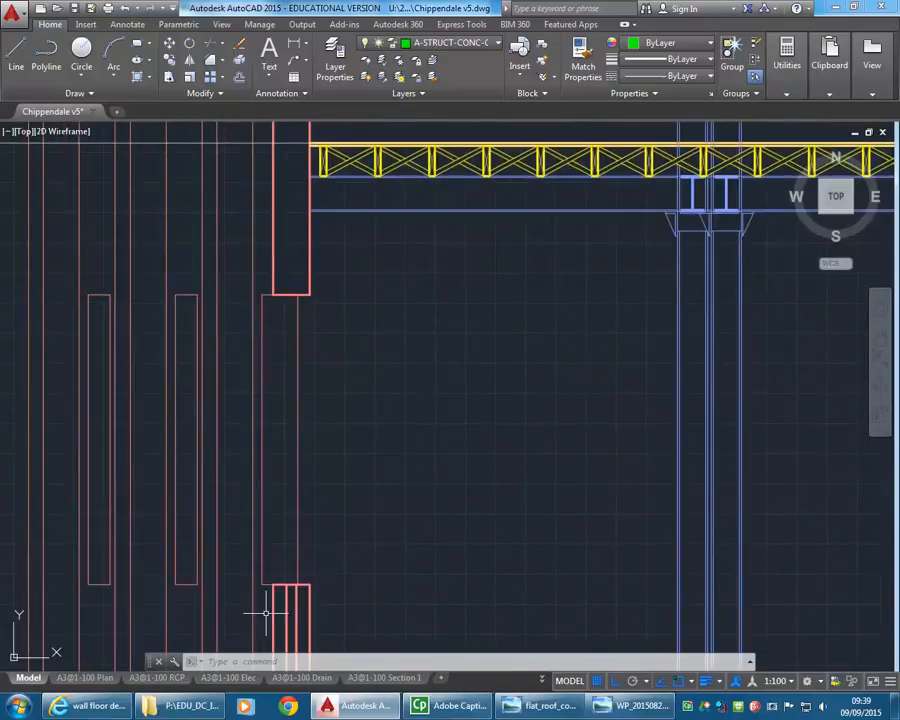
scroll(282, 574, up, 2)
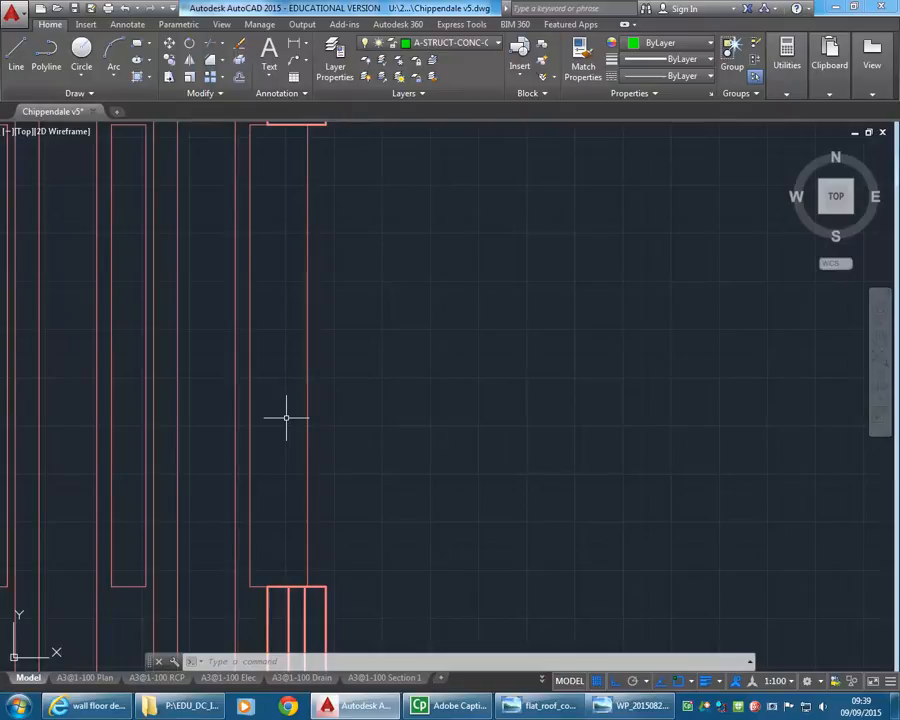
mouse_move(290, 404)
middle_down()
mouse_move(286, 458)
mouse_move(286, 441)
middle_up()
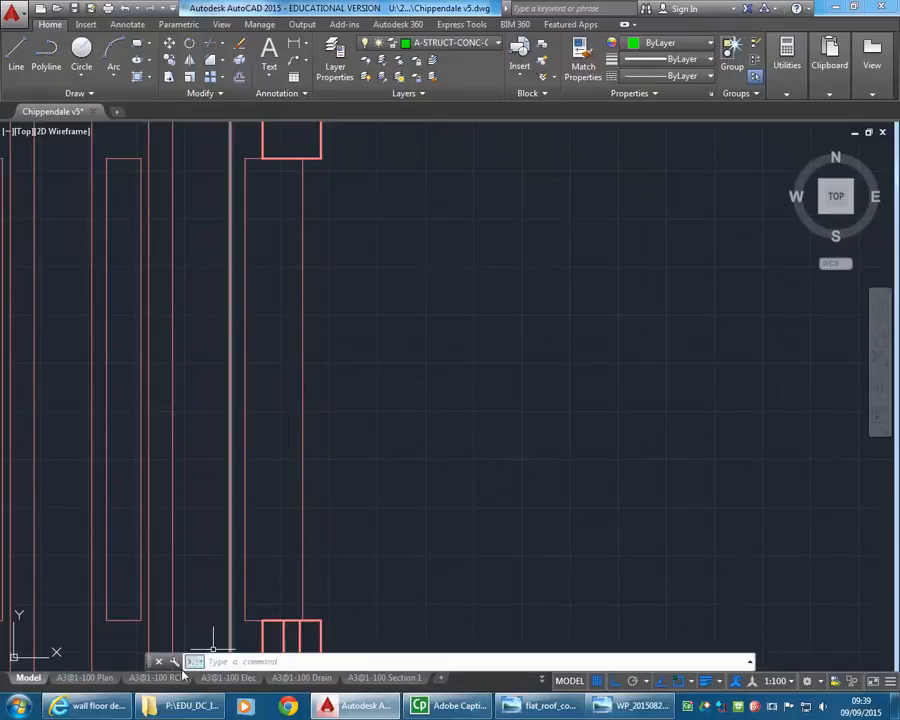
Step: Open the architectural drawing standard 1100.301-2008(+A1).pdf from the Australian Standards folder in Construction 2
click(183, 705)
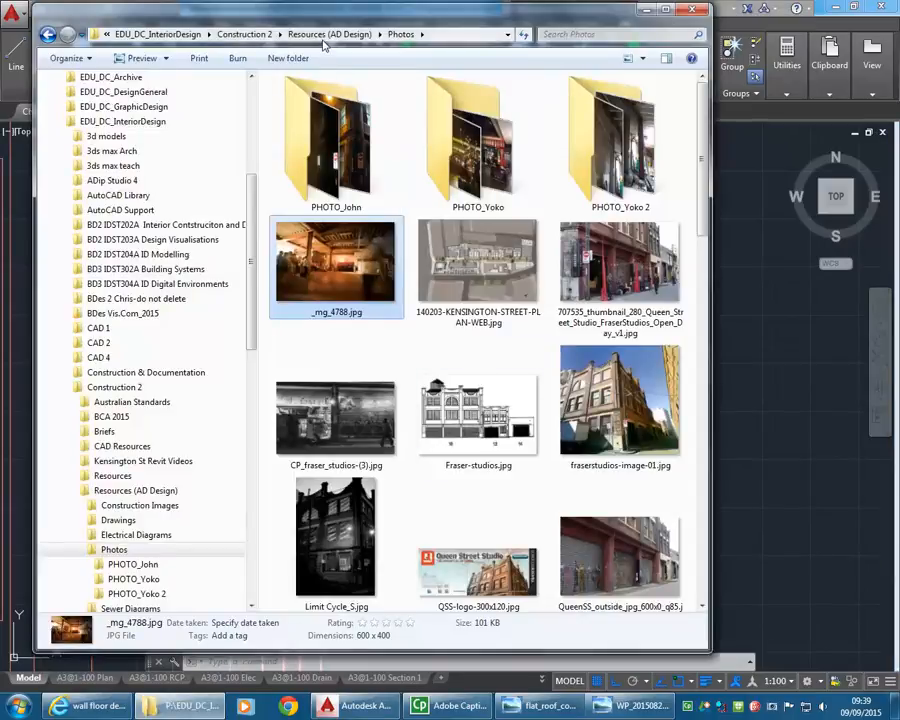
click(230, 36)
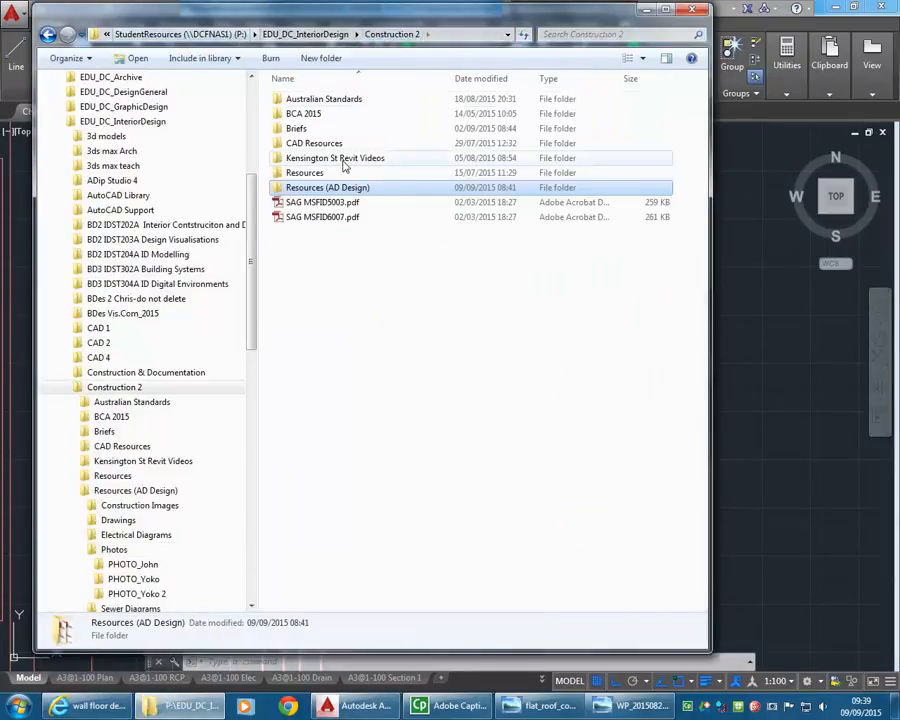
click(344, 268)
double_click(317, 101)
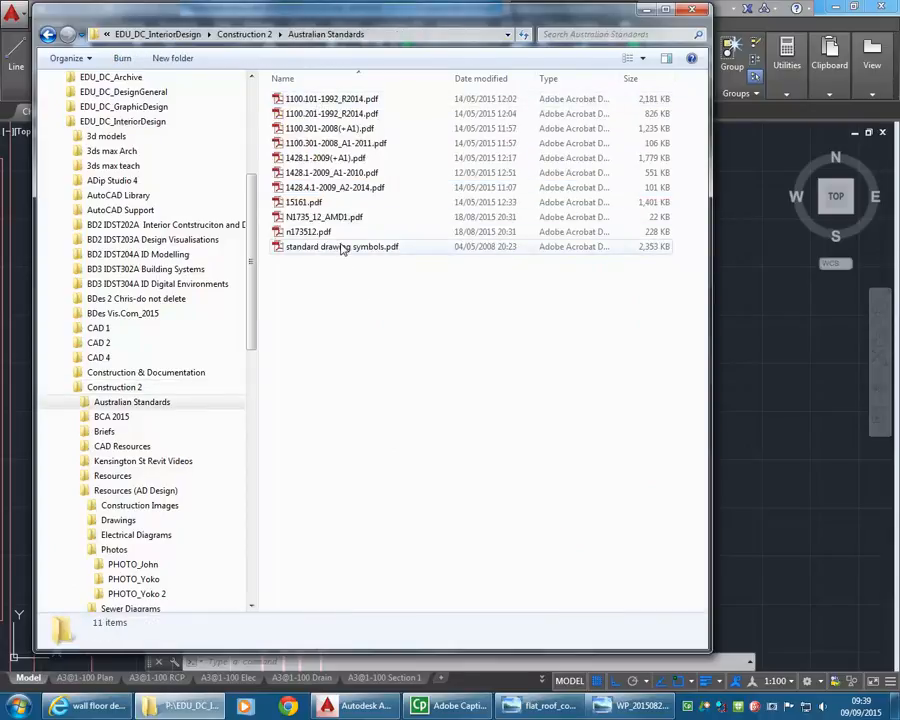
click(342, 189)
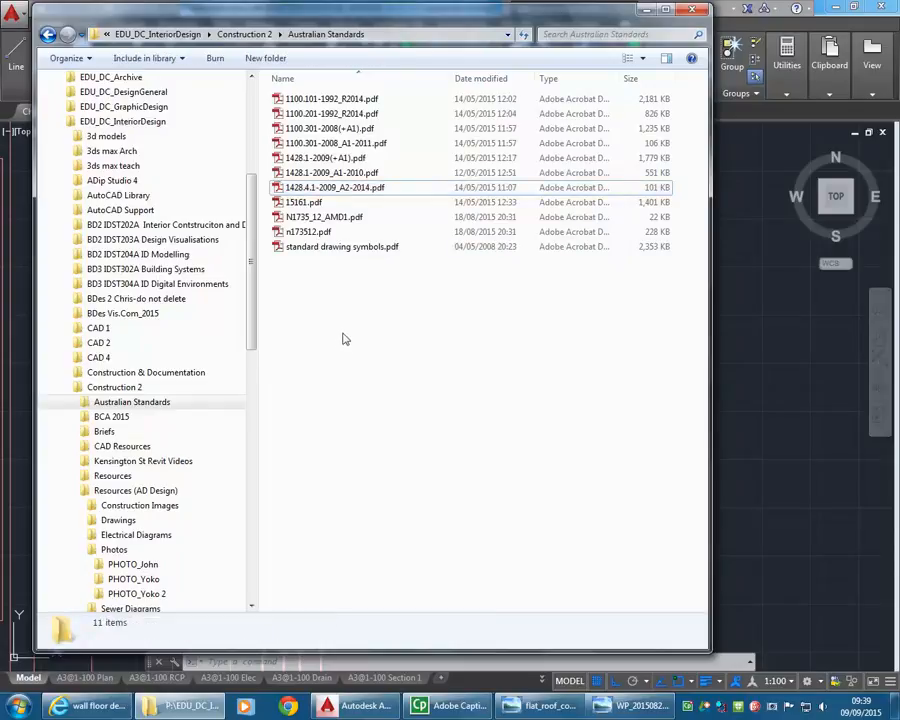
click(337, 143)
click(338, 128)
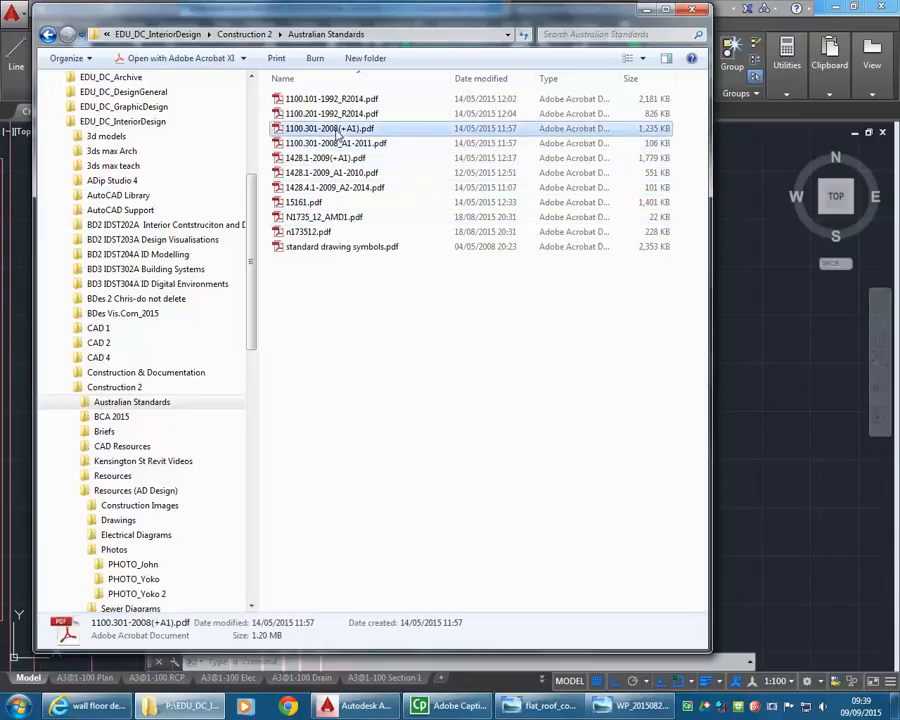
double_click(318, 130)
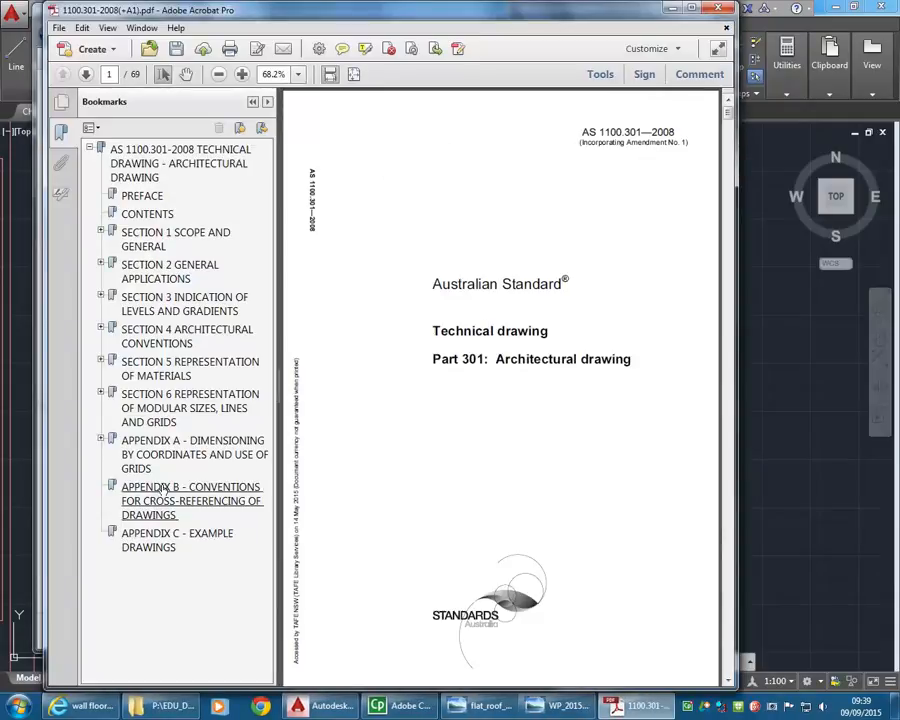
Step: Go to Appendix C - Example Drawings and find the Figure C4 external wall detail, declining the document reading setup
click(155, 535)
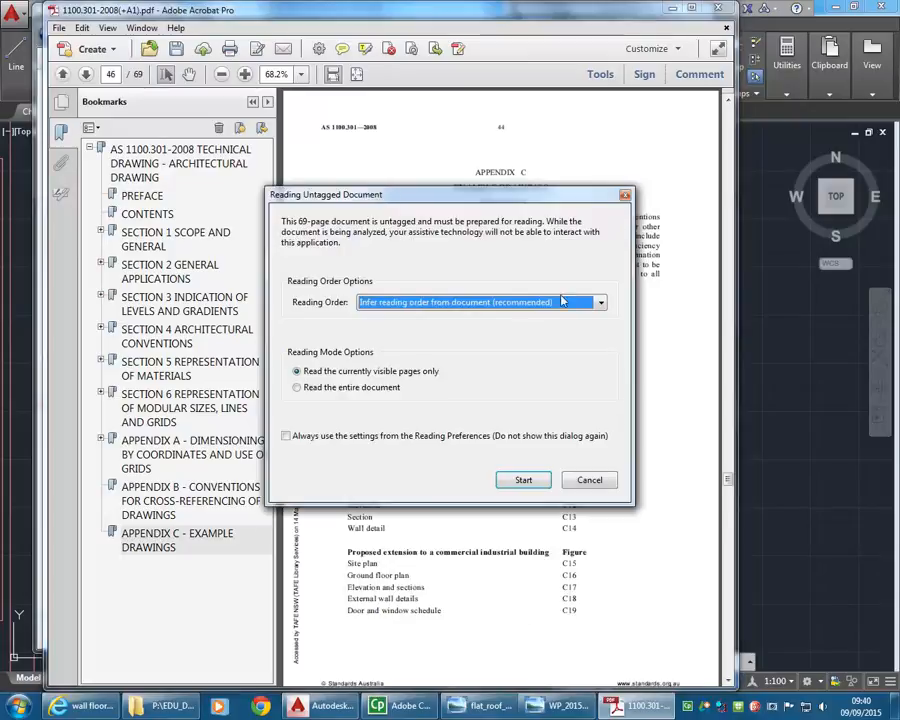
click(589, 481)
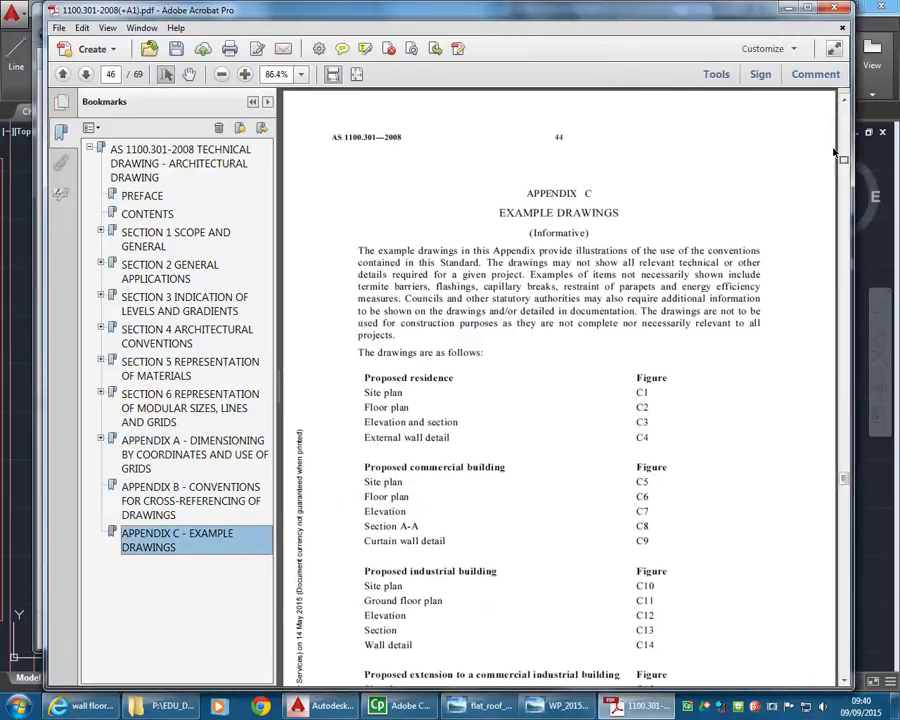
scroll(645, 310, down, 5)
scroll(647, 316, down, 15)
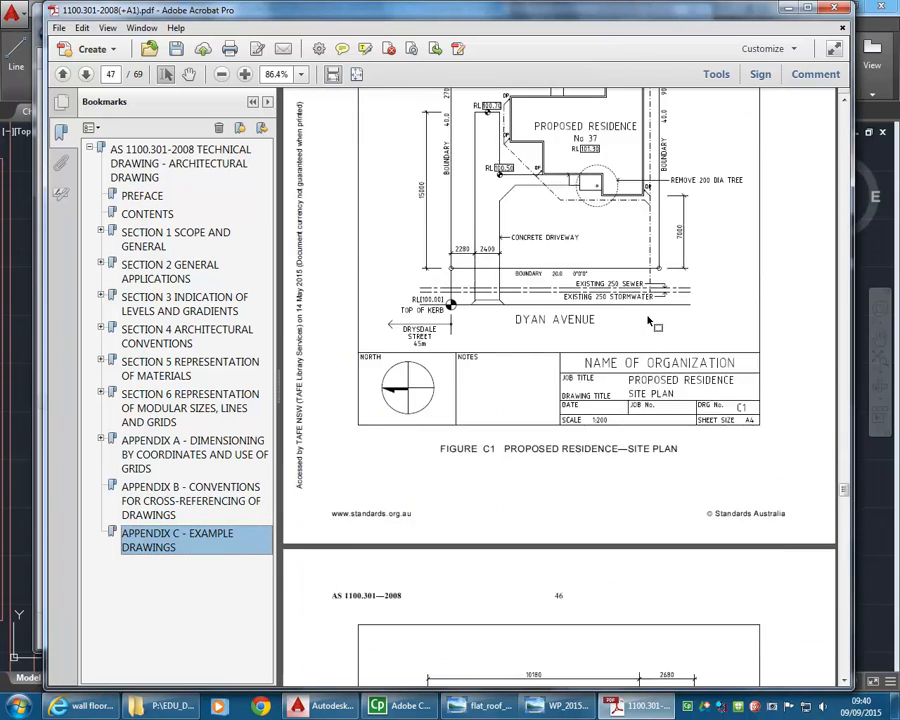
scroll(648, 326, down, 15)
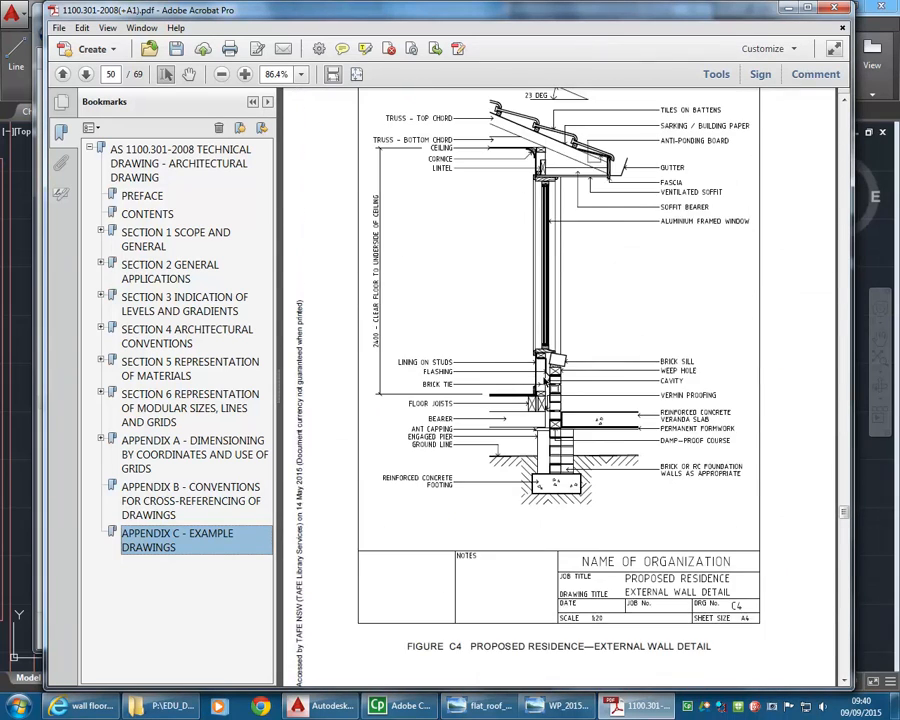
Step: Examine the timber window sill, brick sill and stud framing at 800% in the Figure C4 external wall detail
ctrl+scroll(578, 305, up, 6)
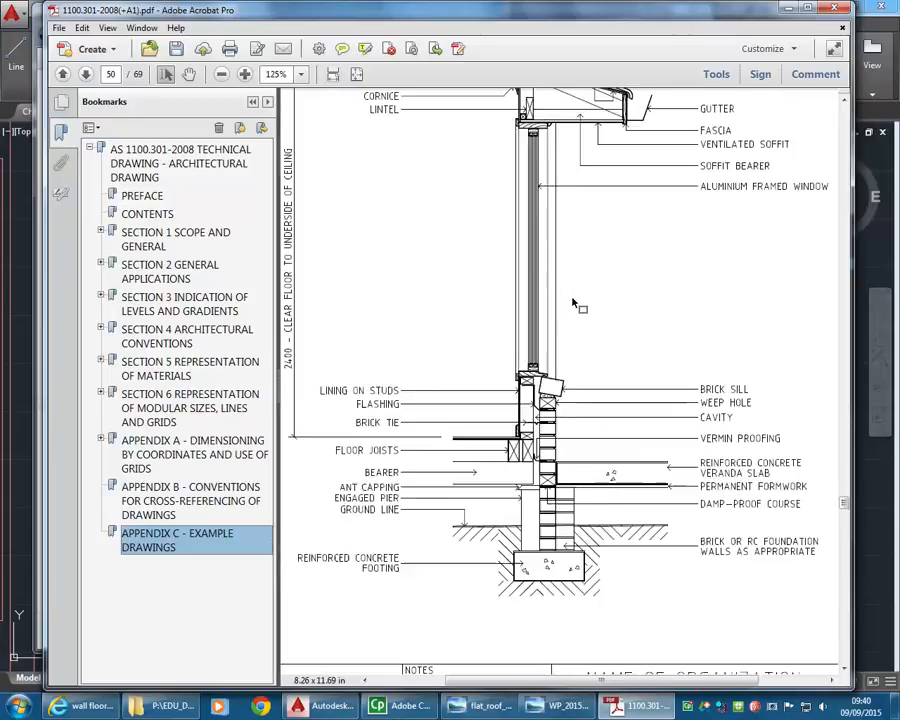
ctrl+scroll(408, 560, up, 2)
ctrl+scroll(410, 564, down, 1)
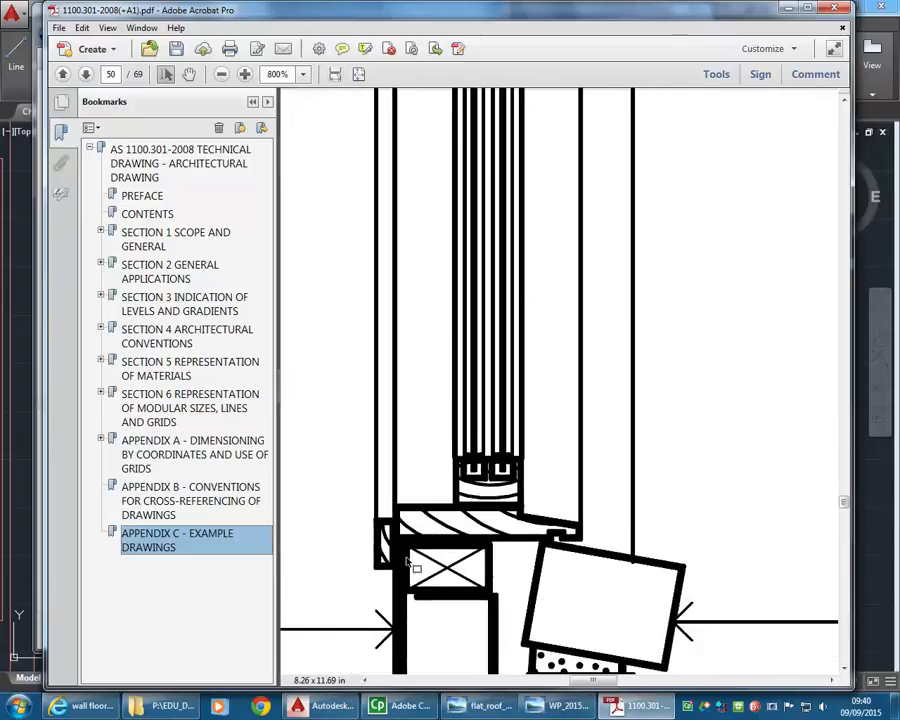
scroll(403, 587, down, 2)
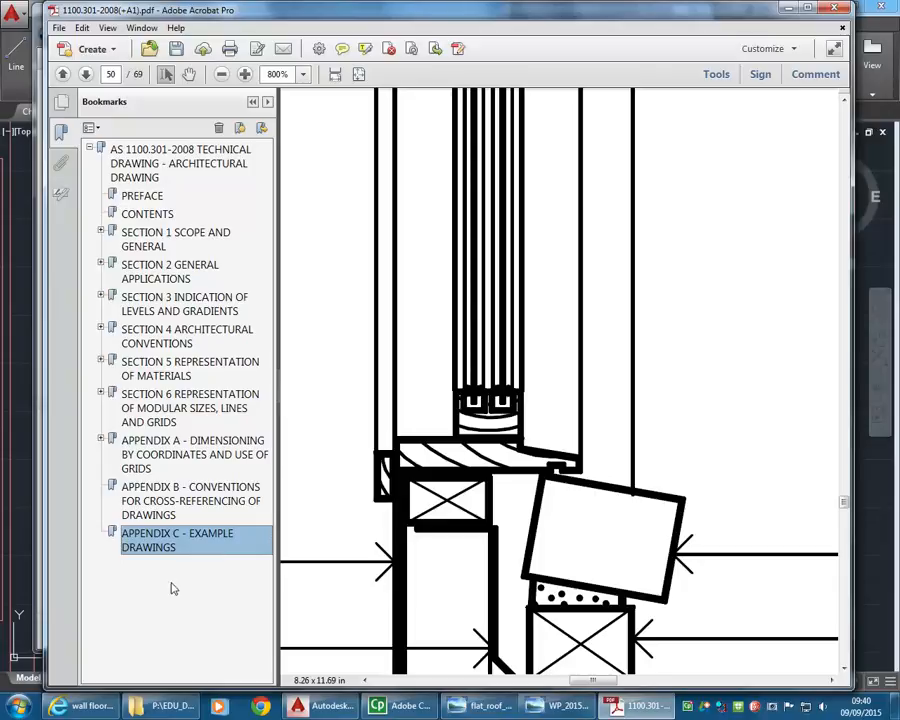
Step: Return to 1100.301-2008(+A1).pdf through the Australian Standards folder and examine the flashing, cavity and brick tie below the window sill
click(163, 706)
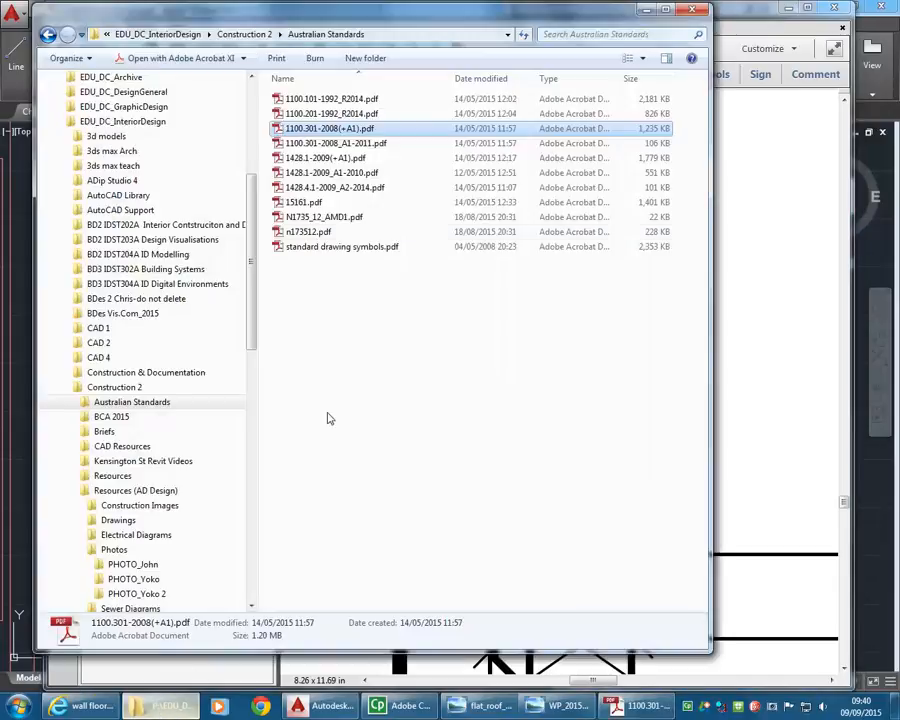
double_click(358, 134)
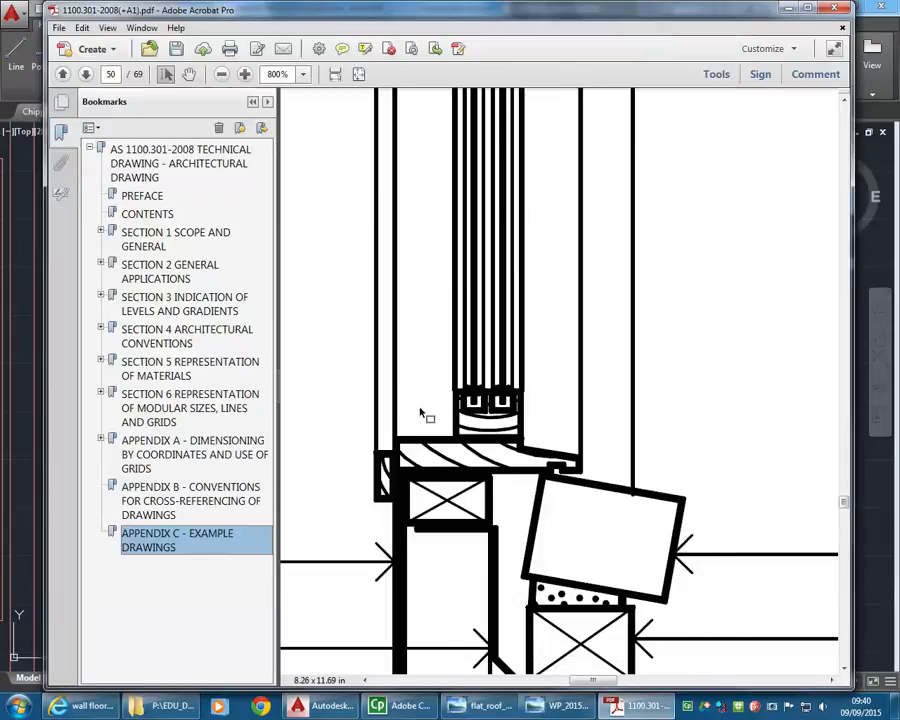
scroll(421, 413, down, 4)
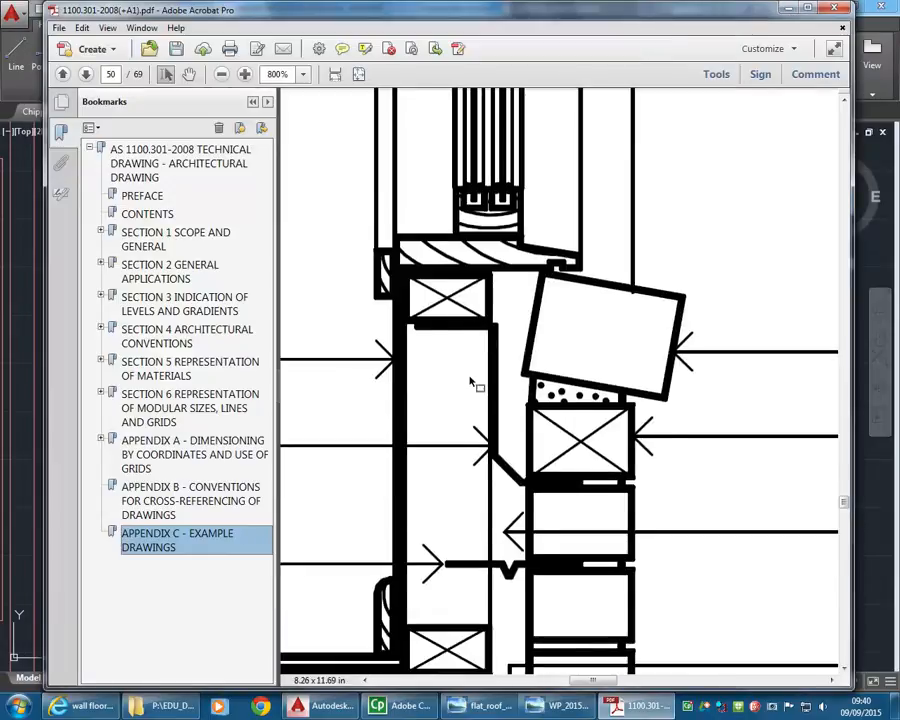
scroll(476, 381, up, 2)
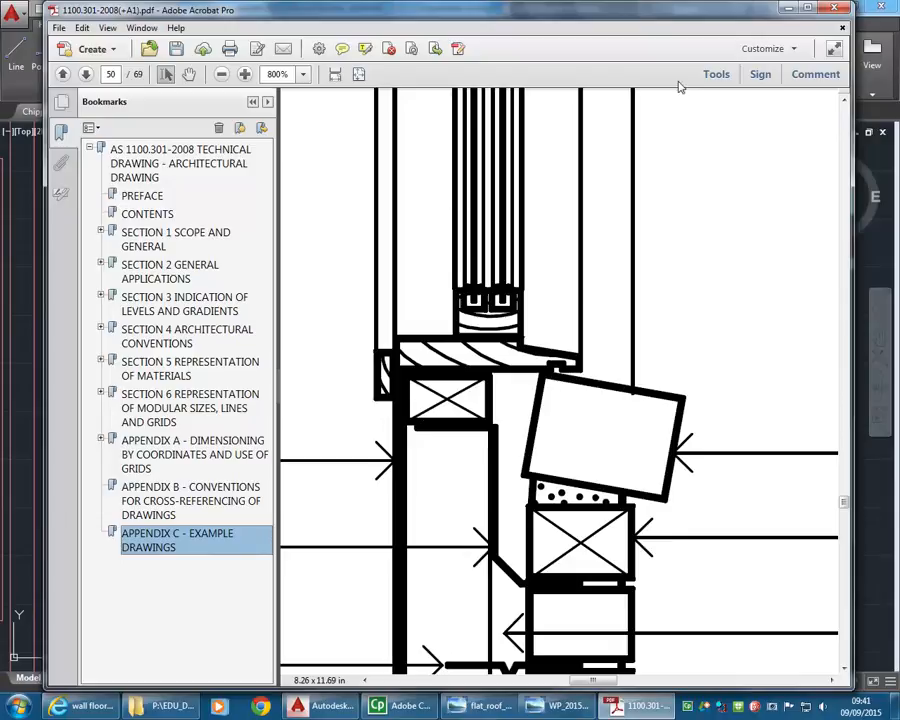
Step: Switch to AutoCAD and preview the plot of the A3@Details layout
click(788, 9)
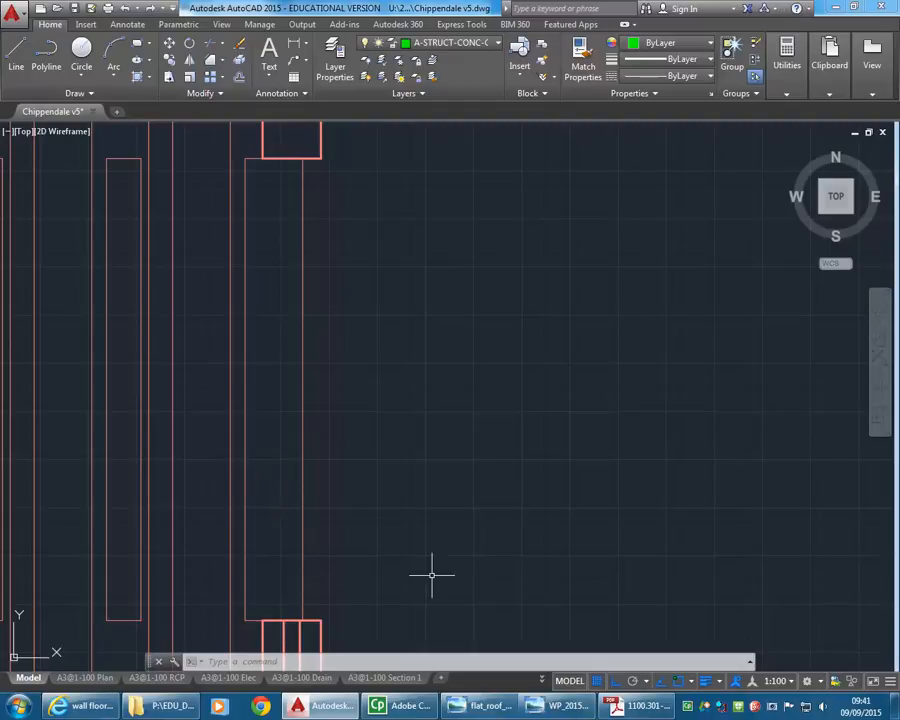
click(541, 680)
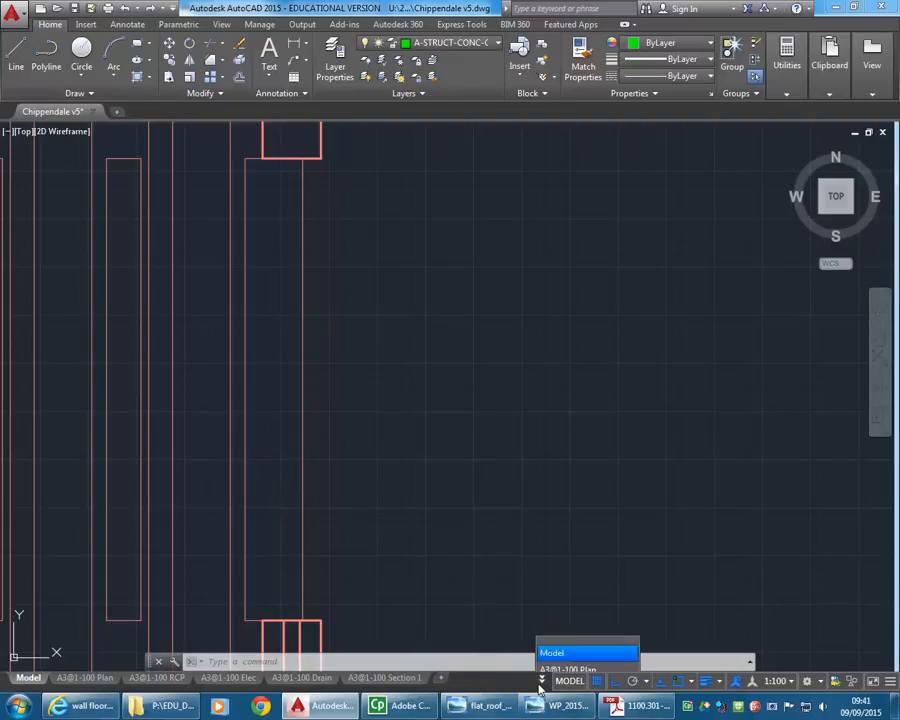
click(562, 643)
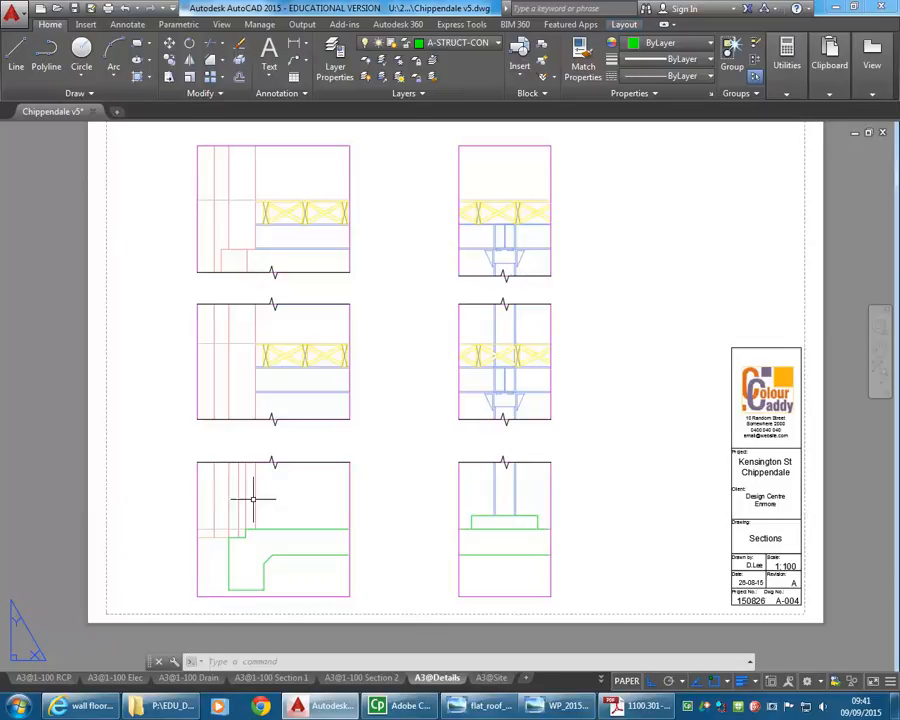
click(13, 12)
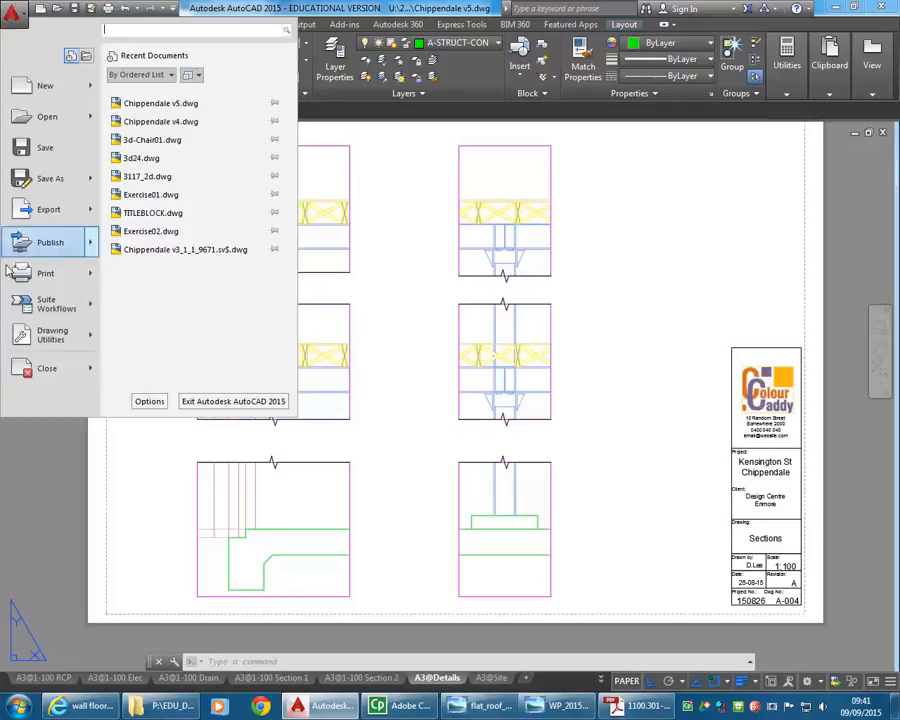
click(40, 273)
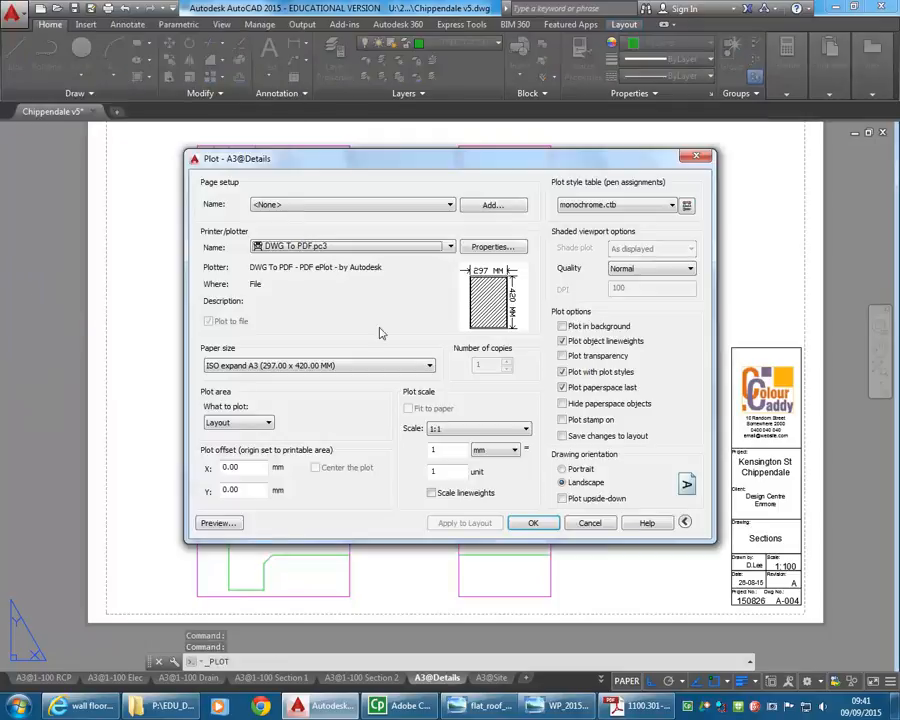
click(215, 523)
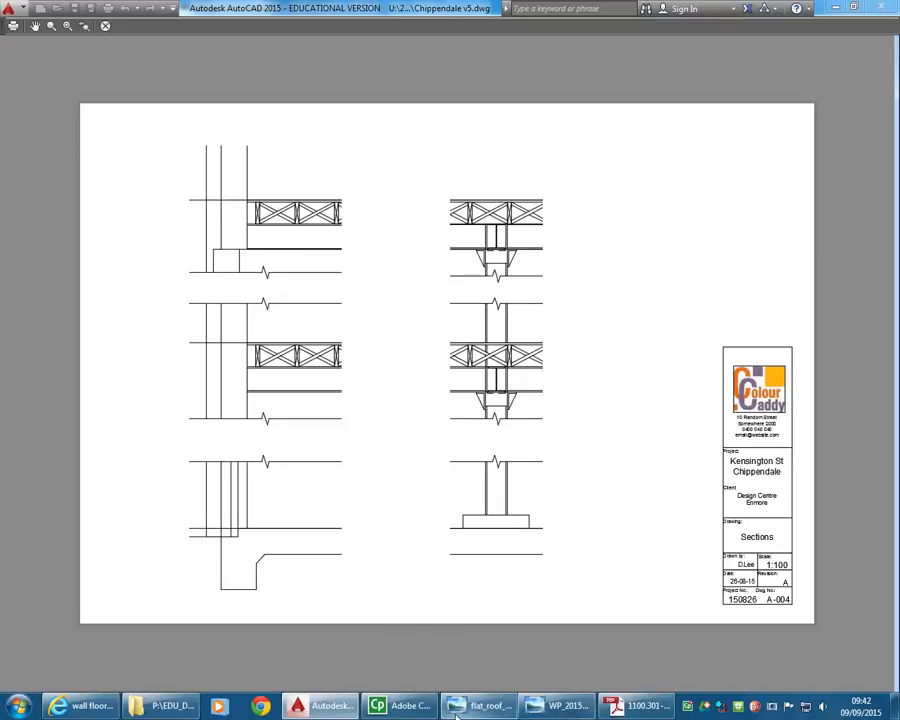
Step: Switch back to the Acrobat standard and examine the window head, lintel and frame in the external wall detail
click(643, 707)
scroll(457, 300, up, 10)
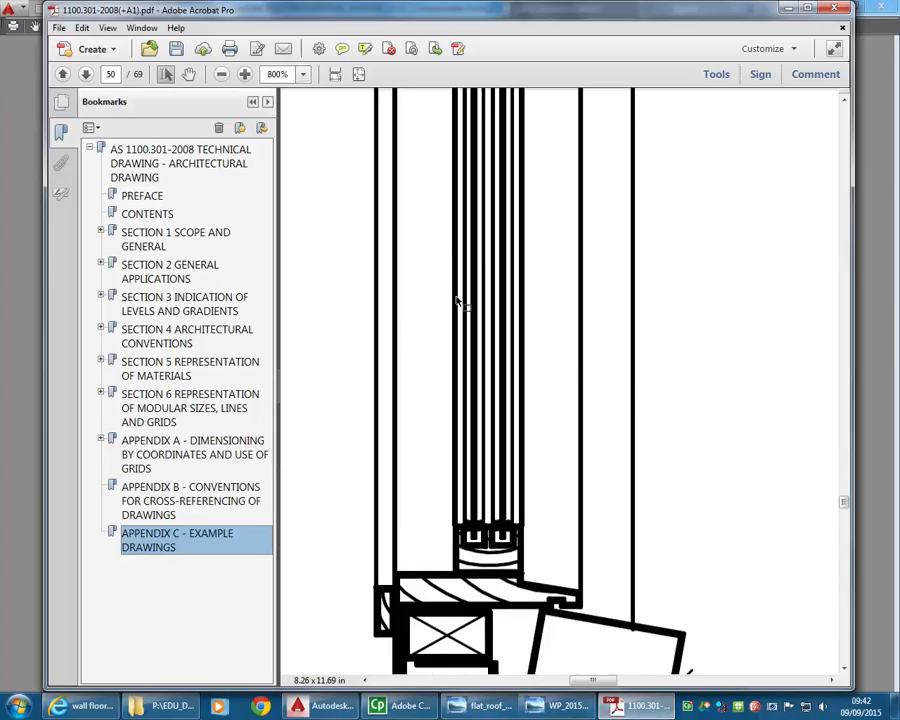
scroll(457, 300, up, 5)
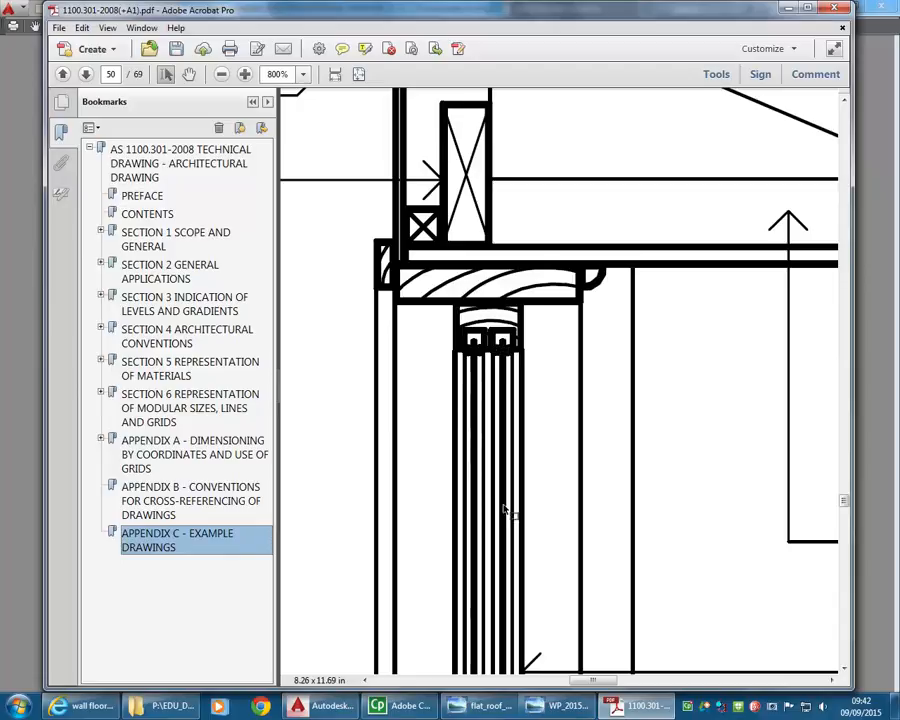
scroll(476, 447, down, 3)
scroll(476, 444, up, 5)
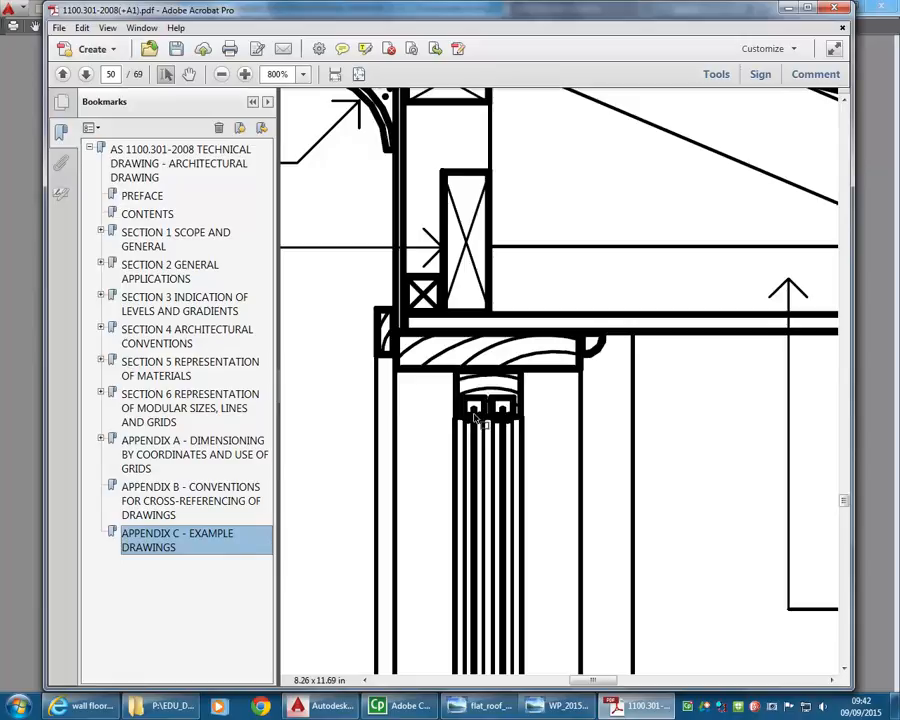
Step: Examine the window glazing, timber head, lintel, top plate and cornice in the external wall detail, and put the standard away
scroll(478, 422, down, 10)
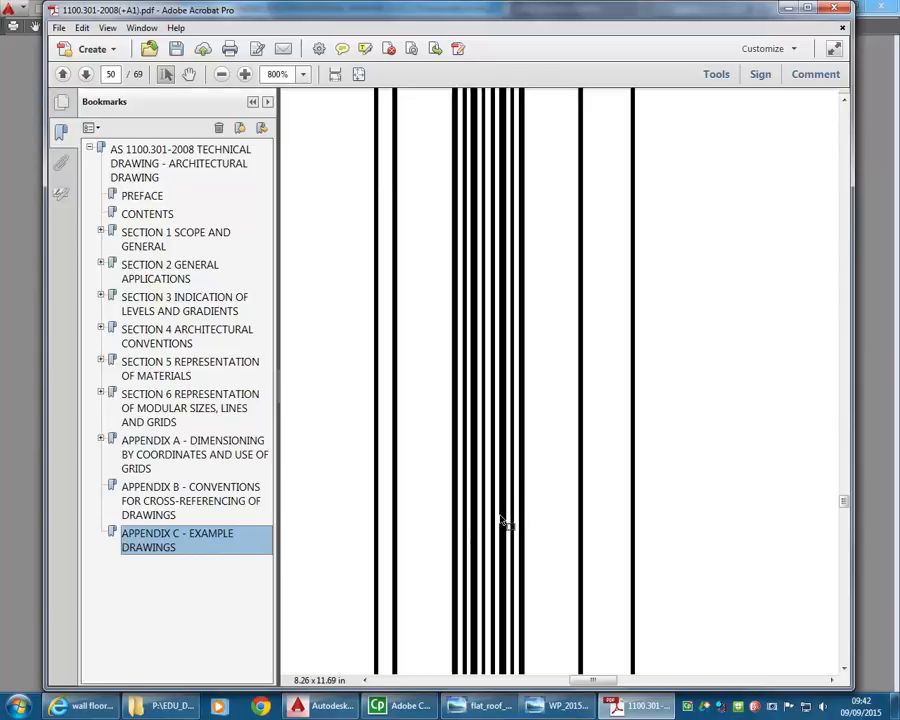
scroll(475, 398, up, 10)
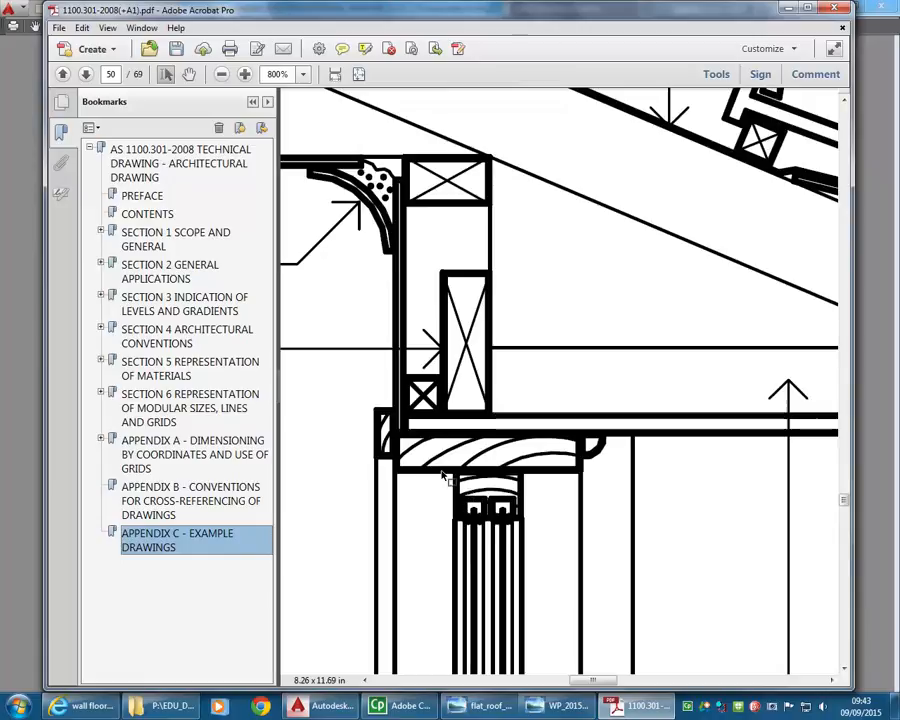
scroll(384, 452, down, 2)
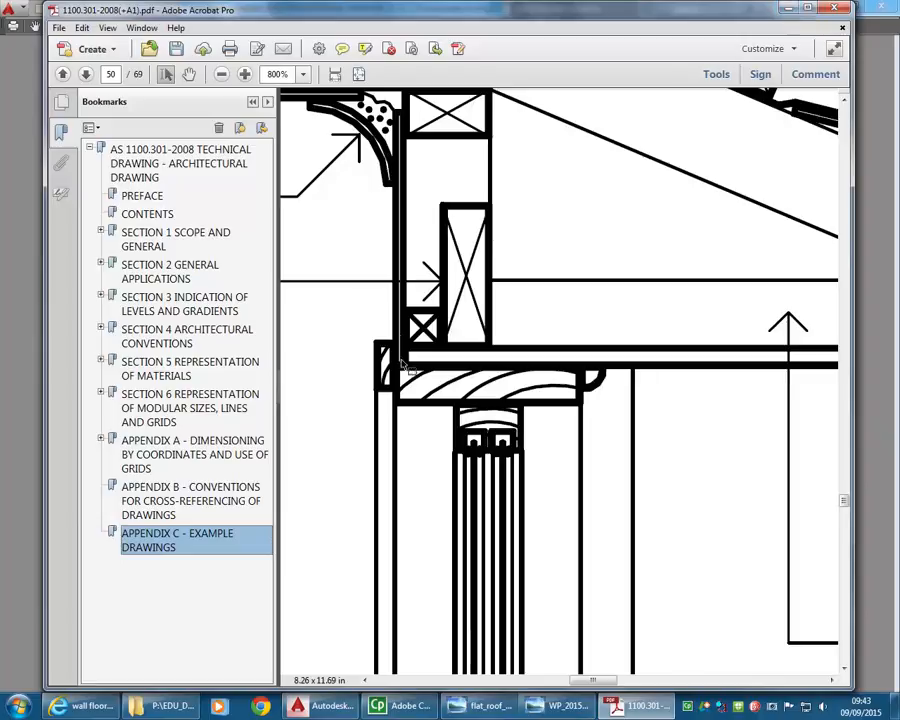
scroll(425, 370, up, 5)
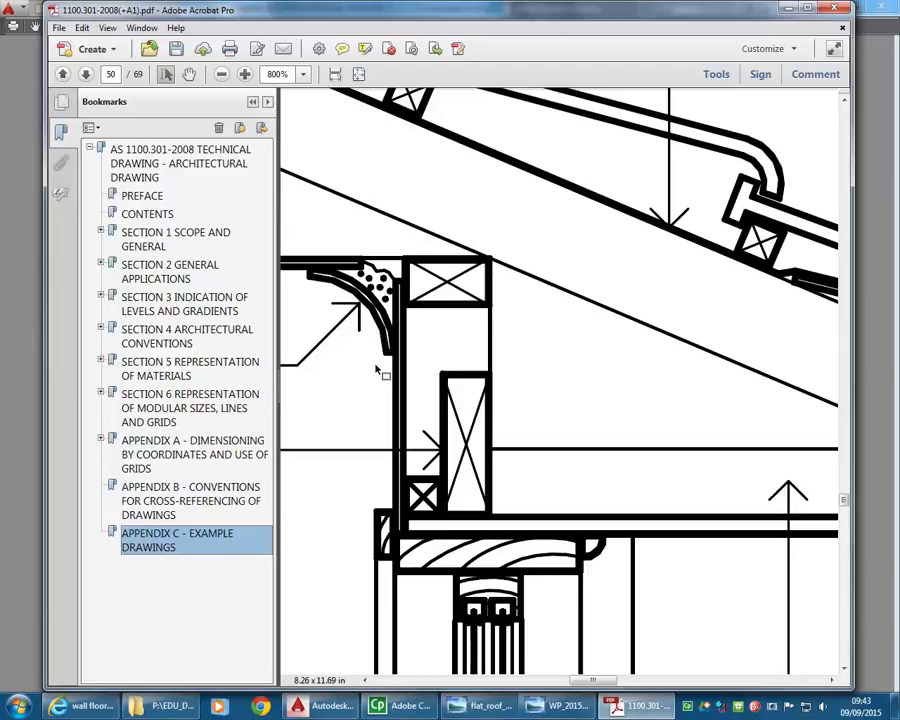
click(190, 76)
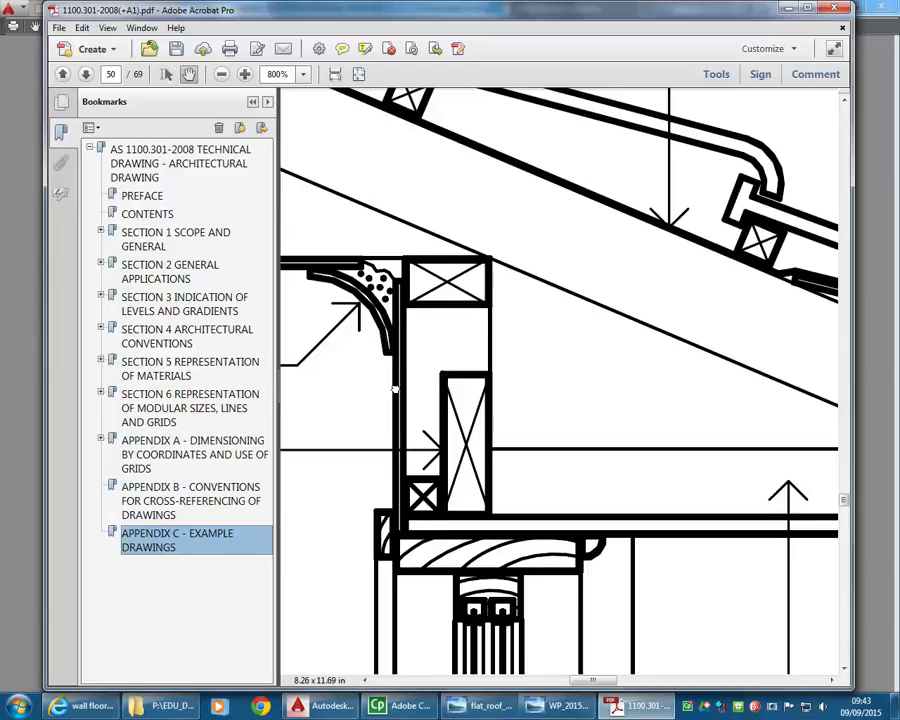
drag(350, 442, 408, 438)
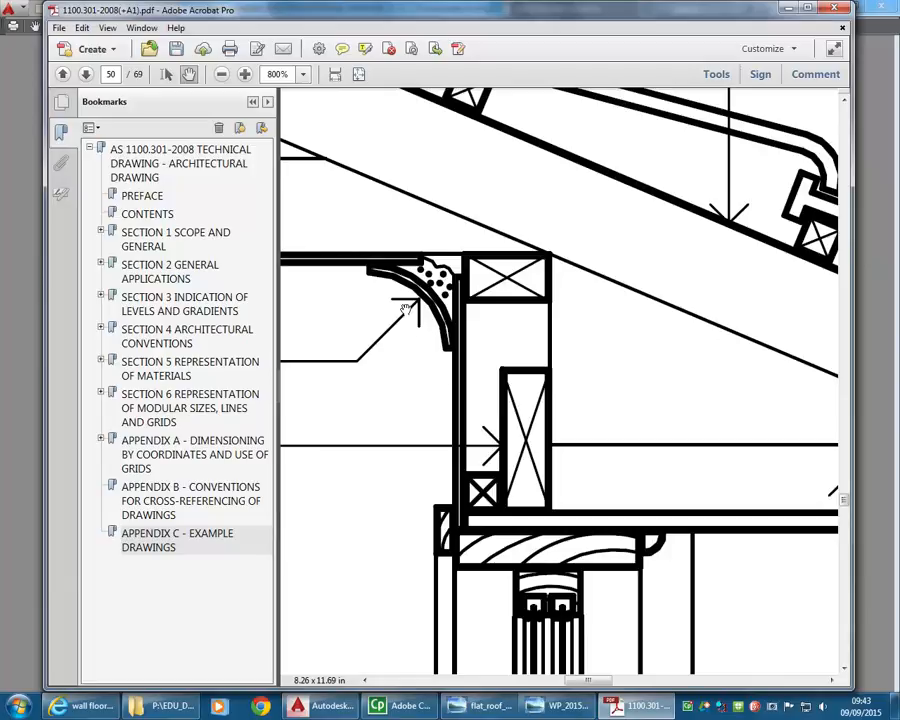
drag(505, 423, 469, 410)
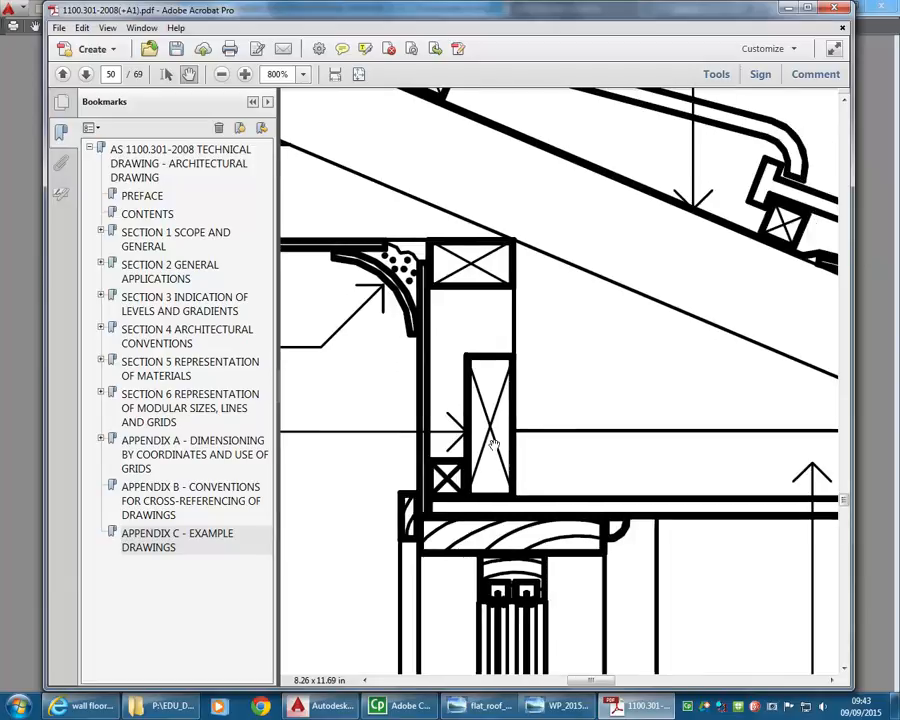
right_click(494, 301)
click(440, 357)
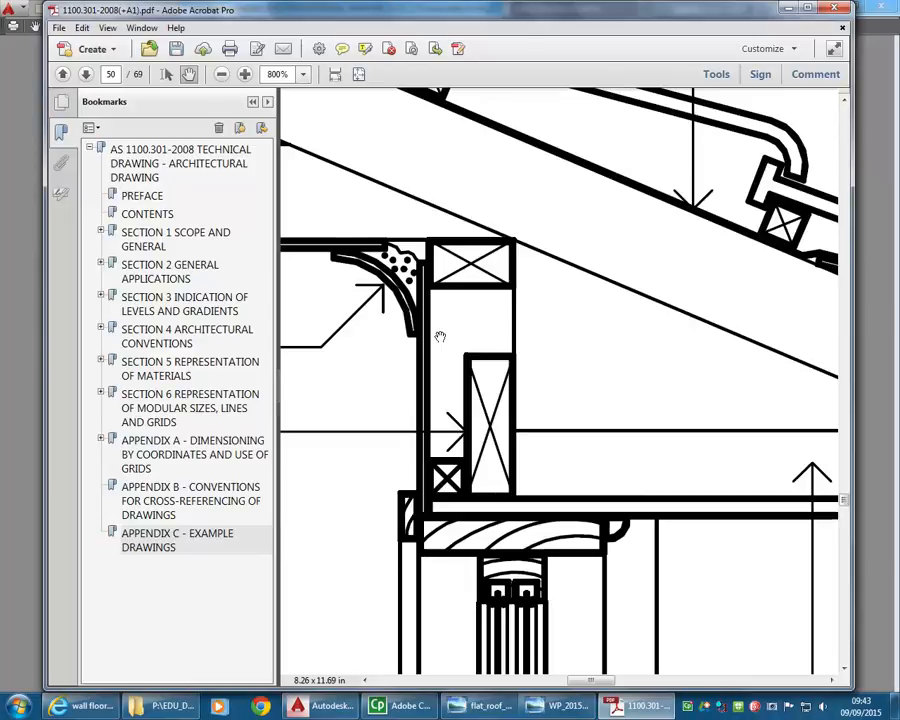
click(787, 8)
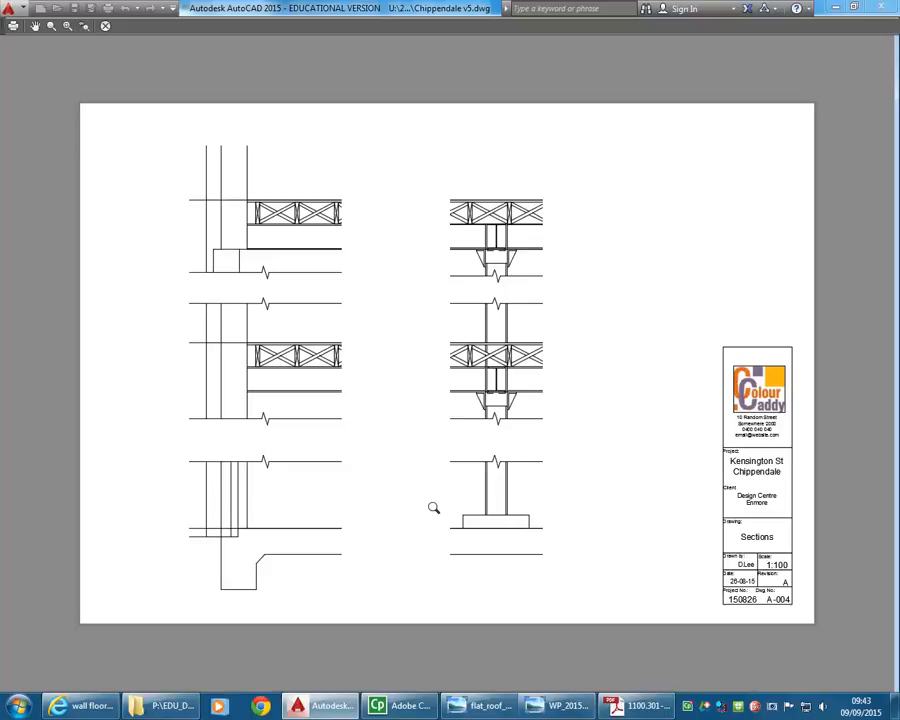
Step: Switch to the file explorer, open the AutoCAD 2d folder of the AutoCAD Library and show its drawings as thumbnails in a wider window
click(165, 706)
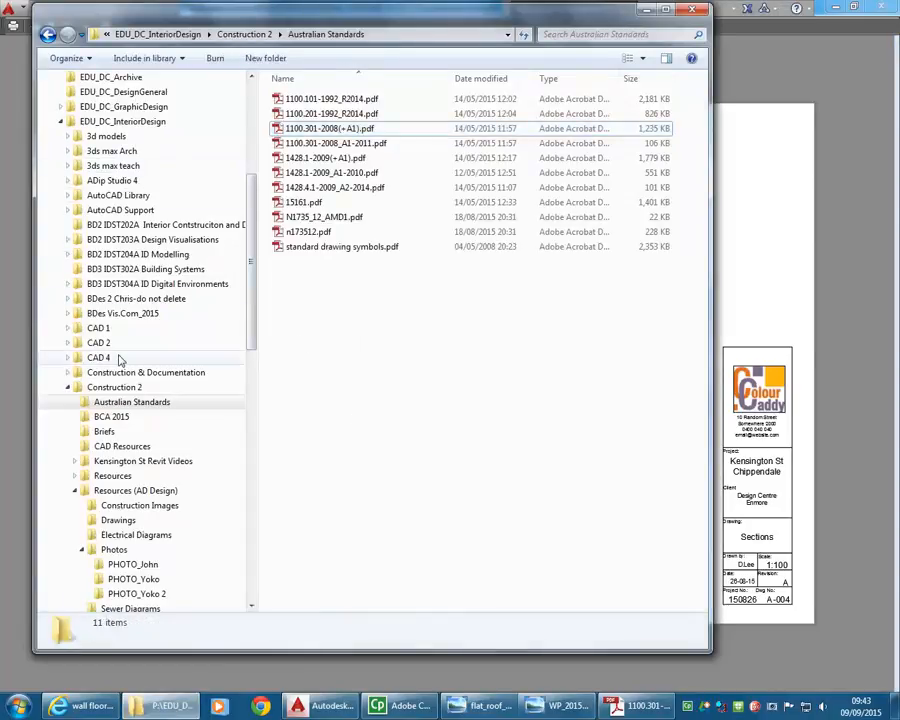
scroll(250, 310, up, 4)
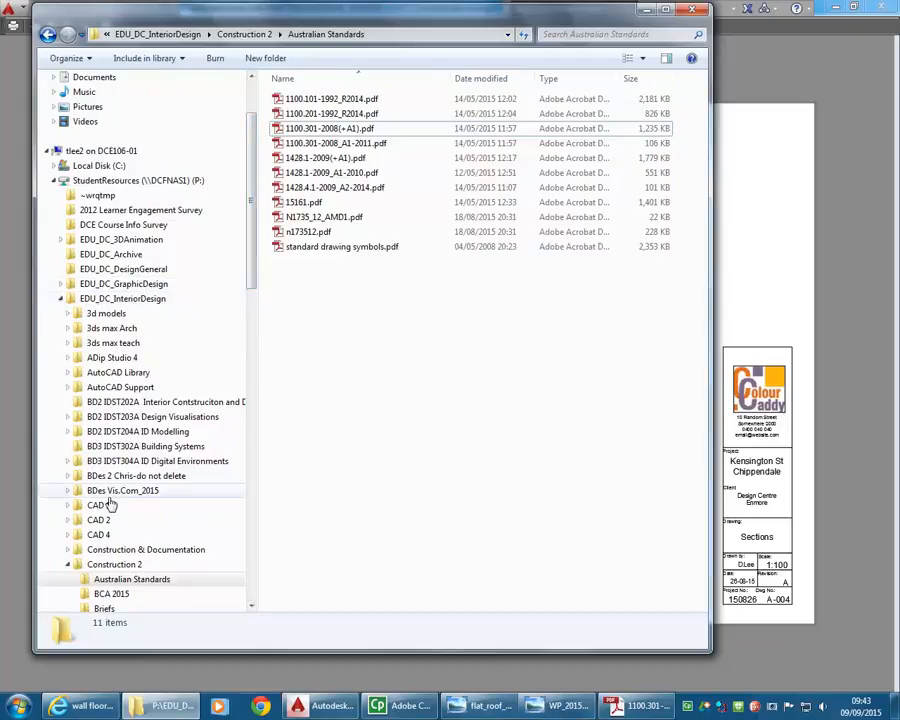
click(118, 372)
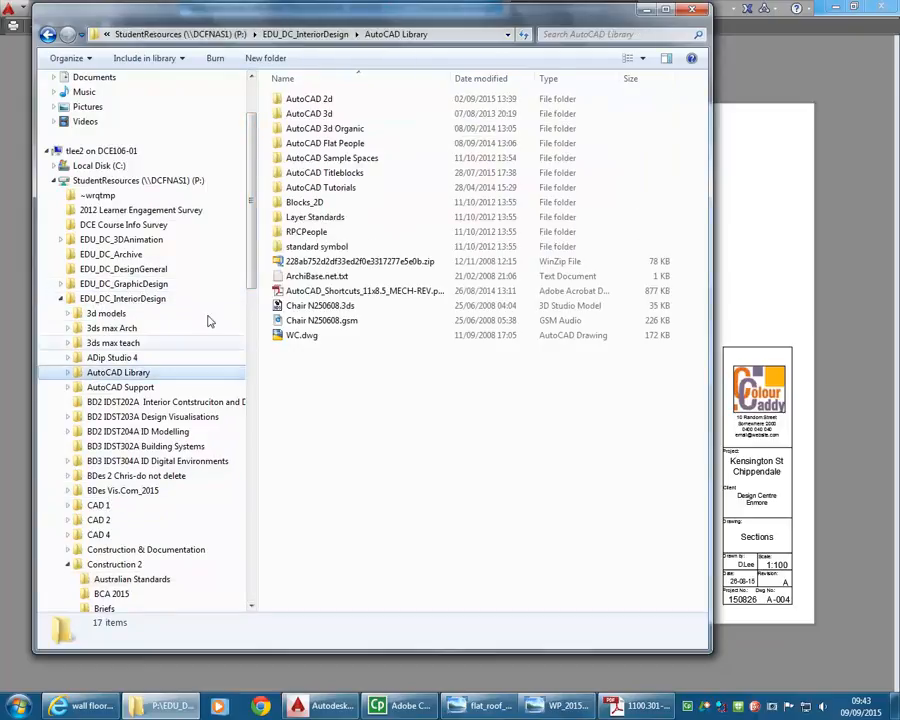
double_click(331, 99)
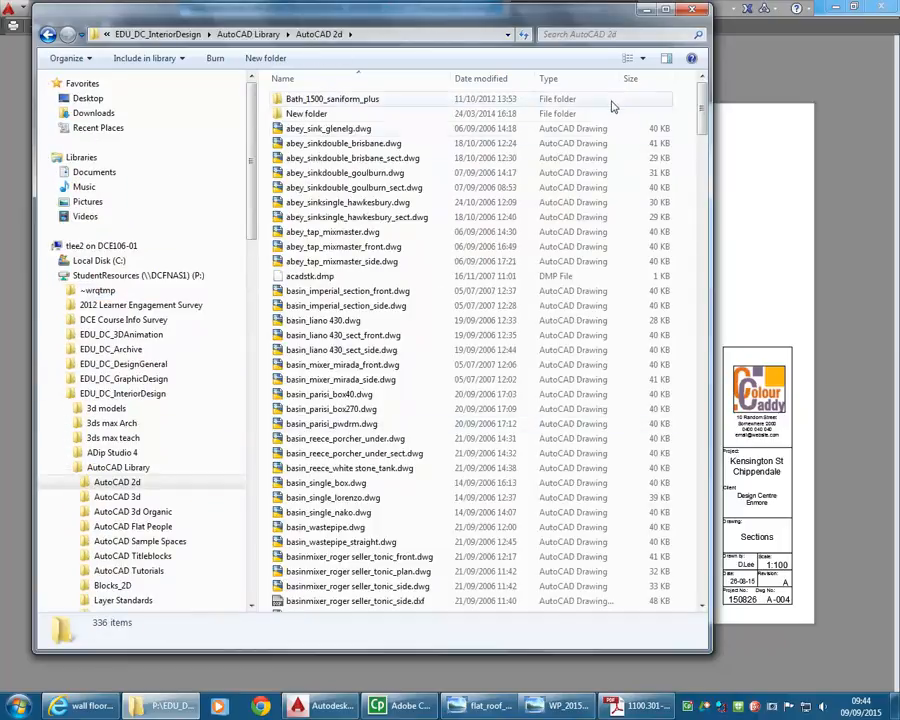
click(628, 58)
click(629, 59)
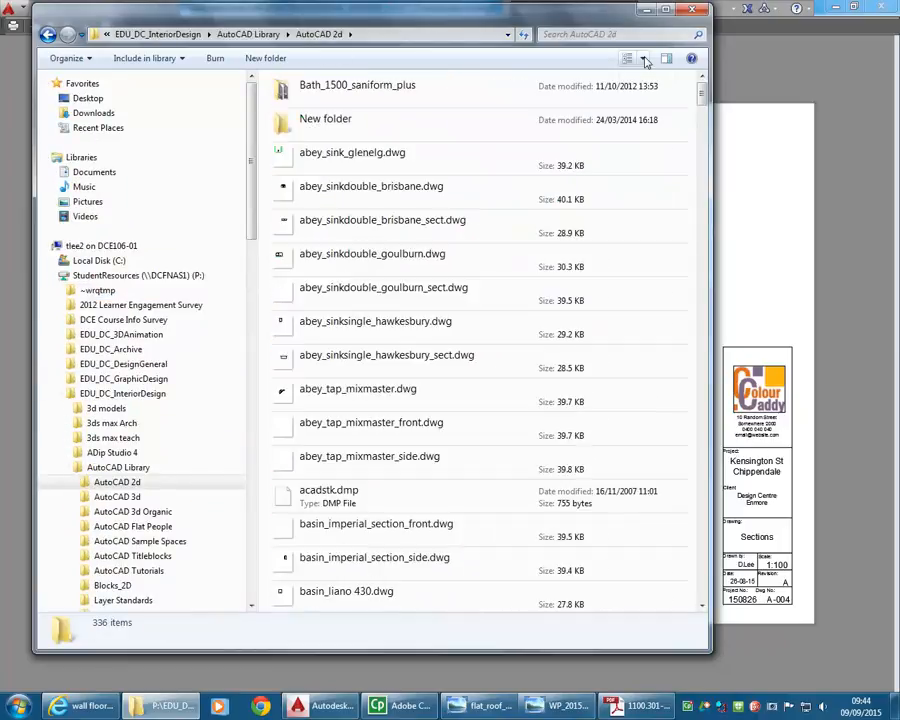
click(642, 58)
click(678, 37)
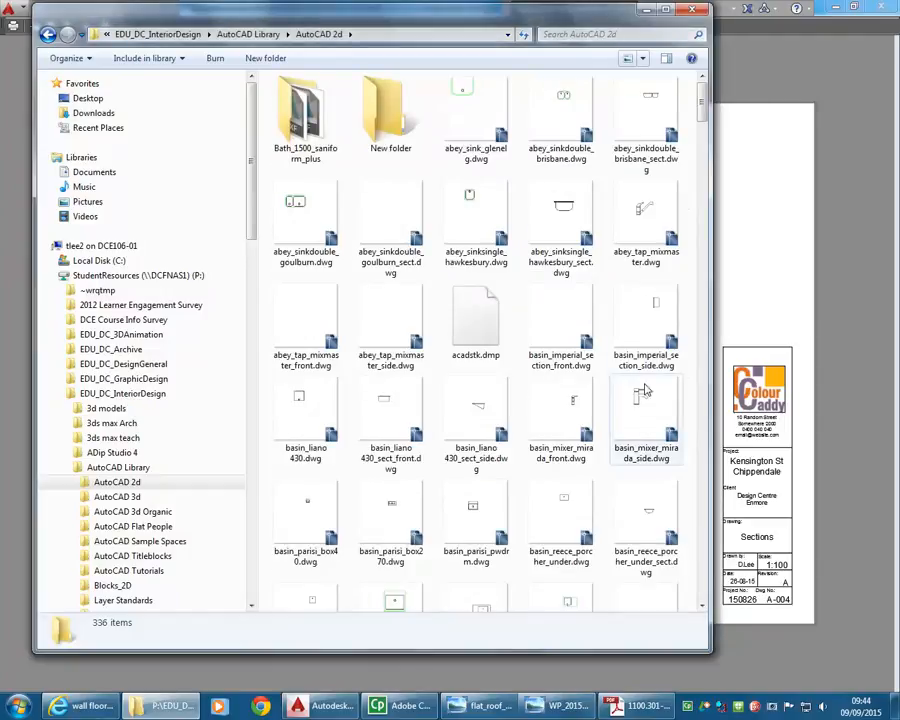
drag(709, 384, 826, 384)
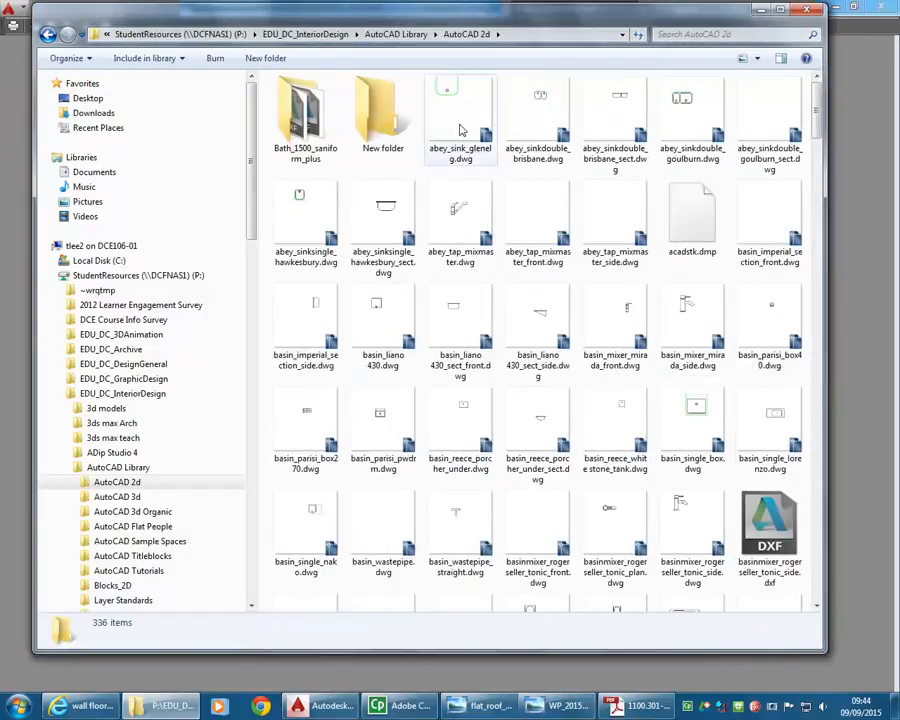
Step: Look through the drawing block thumbnails in the AutoCAD 2d folder, from the sanitary fixtures through symbols, doors and fittings
scroll(498, 326, down, 3)
scroll(498, 326, down, 6)
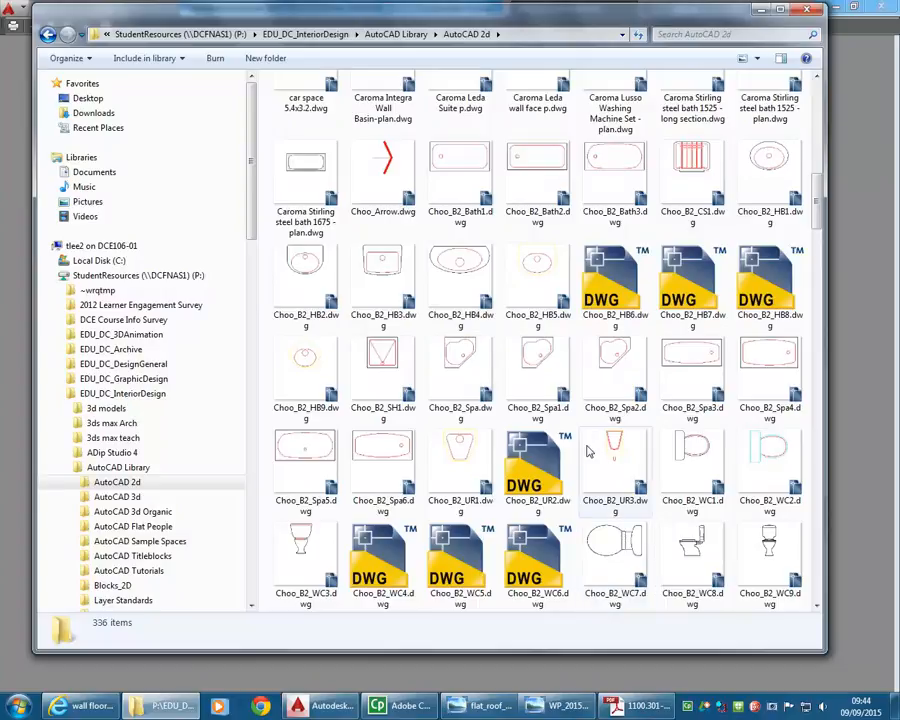
scroll(588, 450, down, 3)
scroll(588, 450, down, 3)
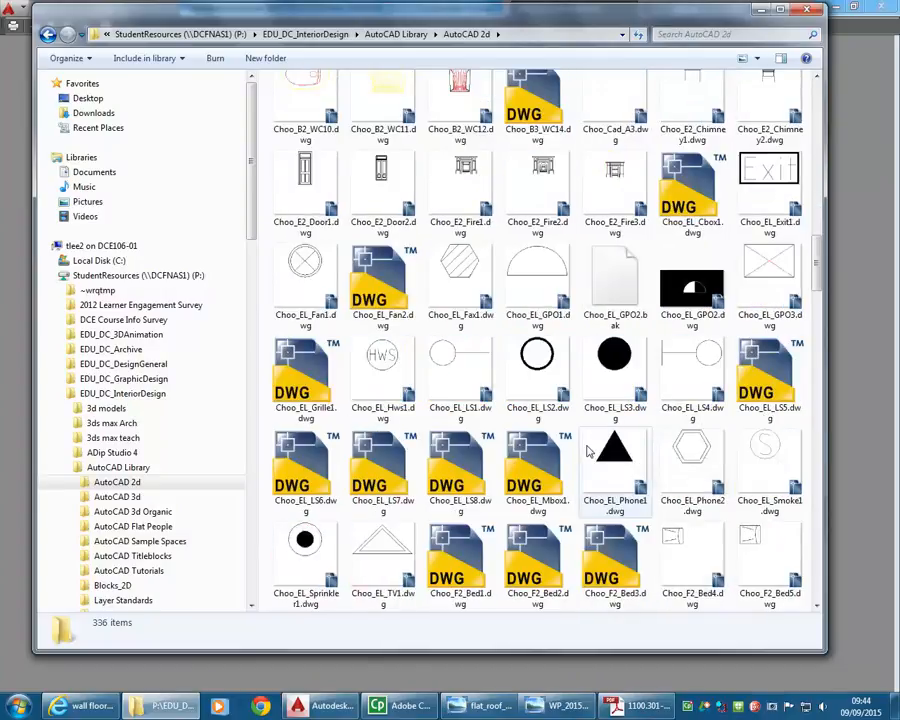
scroll(588, 450, down, 10)
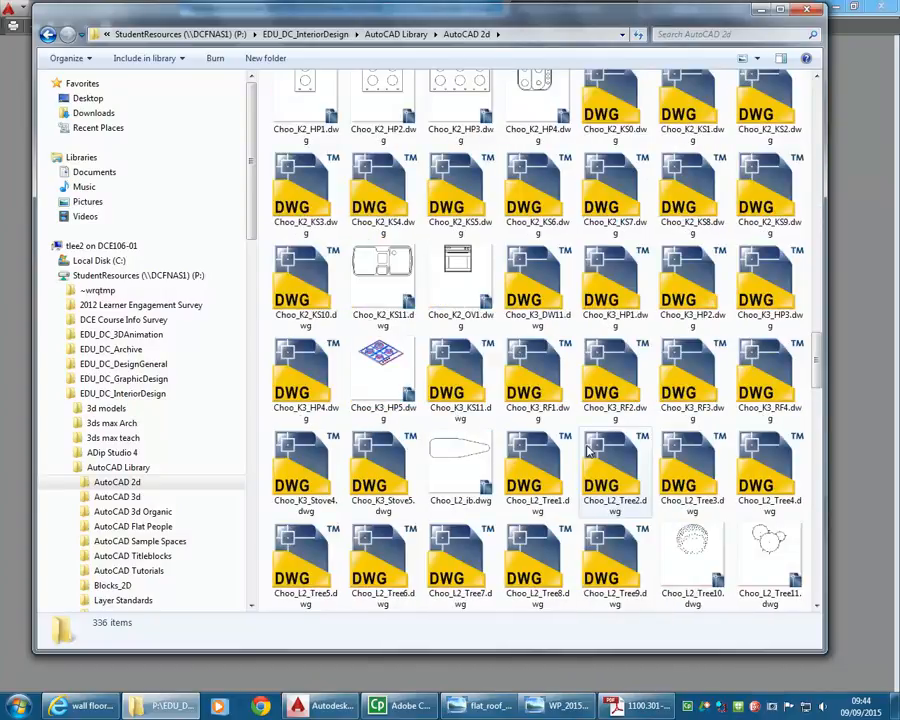
scroll(588, 450, down, 3)
scroll(588, 450, down, 3)
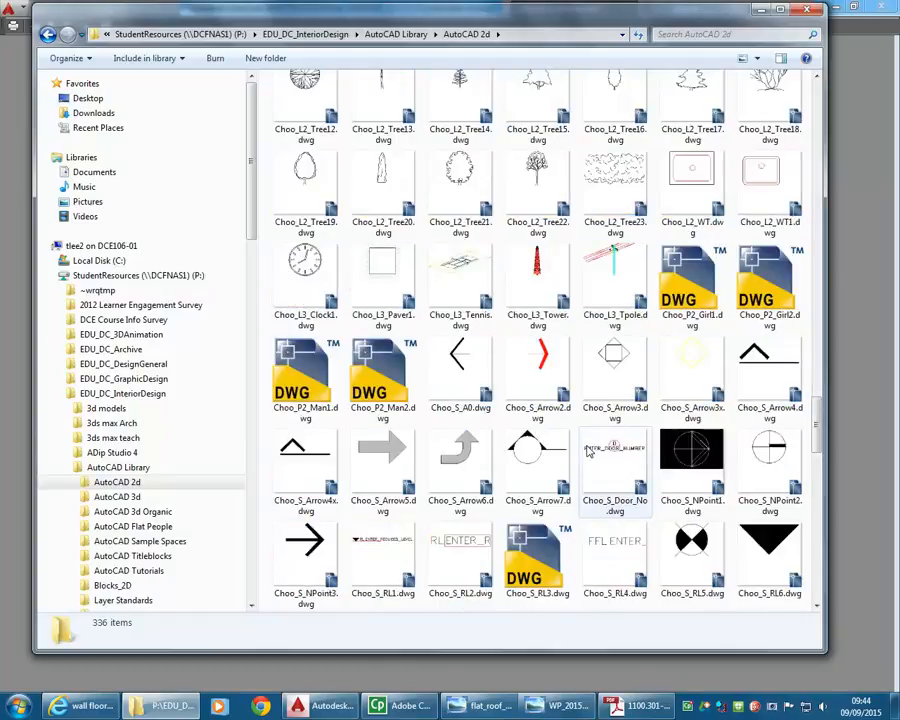
scroll(588, 443, down, 3)
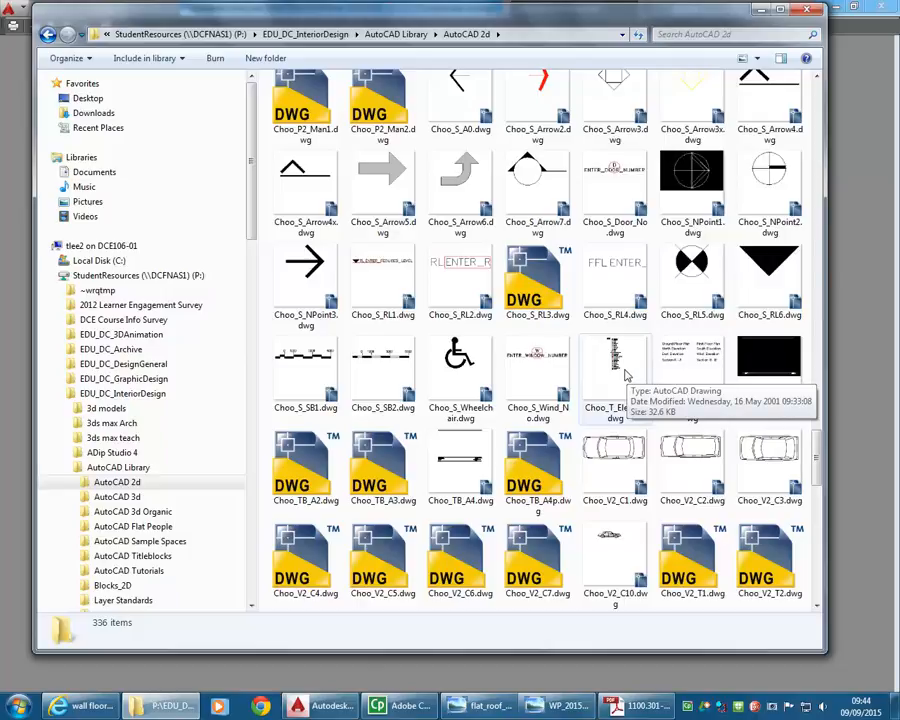
scroll(626, 375, down, 6)
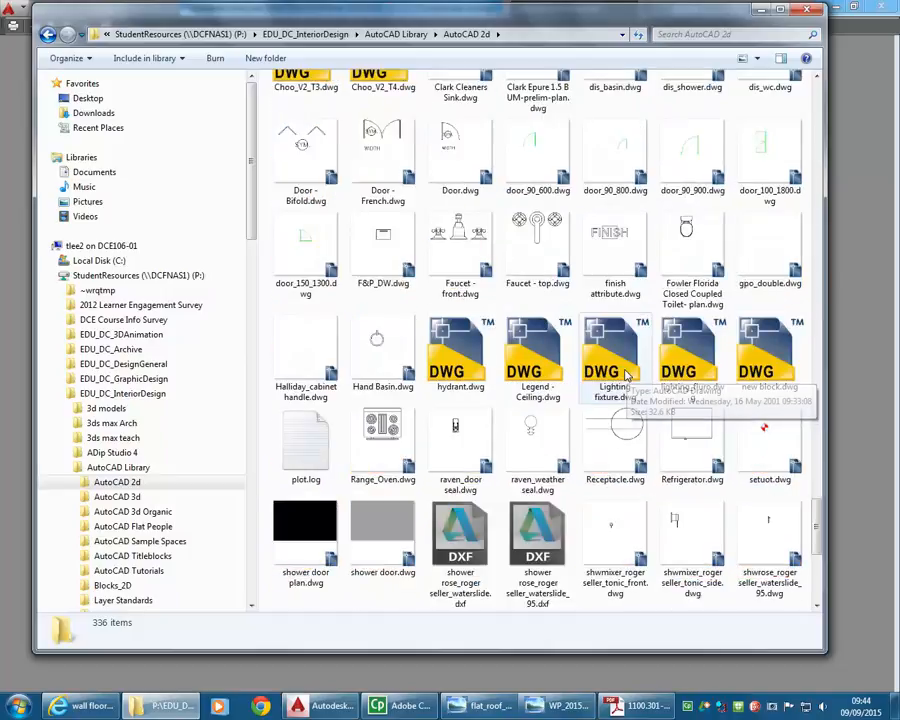
scroll(626, 375, down, 4)
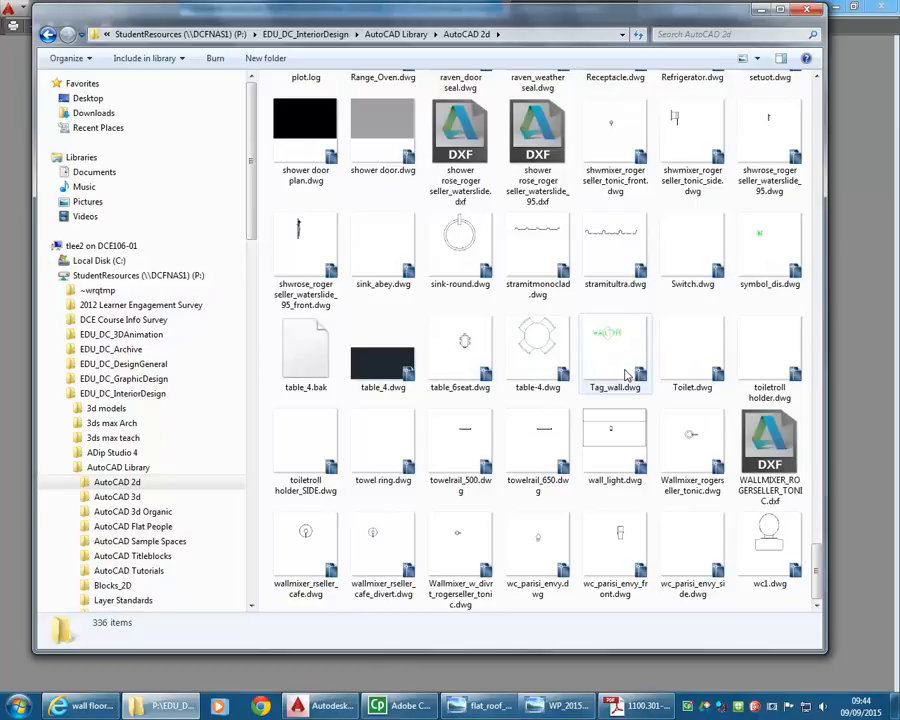
Step: Return to AutoCAD, exit the plot preview of the A3@Details layout and cancel the plot
click(763, 10)
right_click(410, 265)
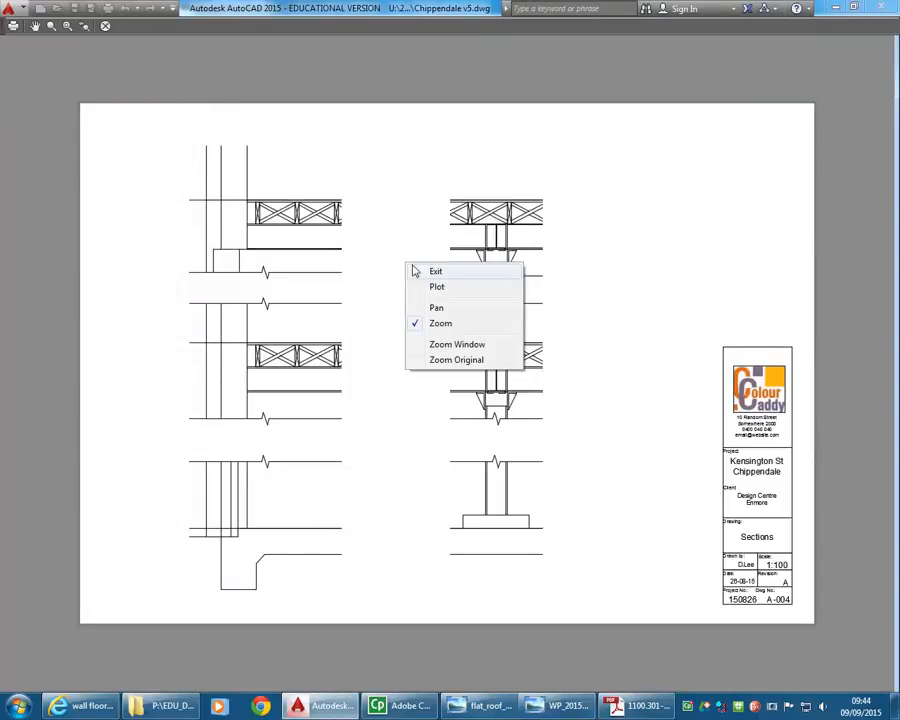
click(434, 272)
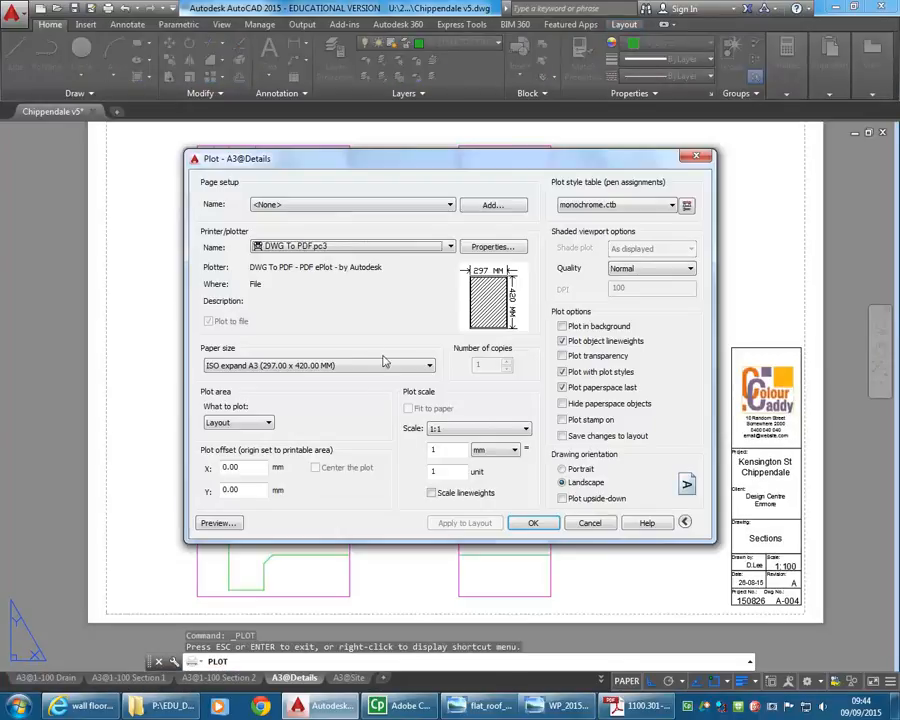
click(589, 524)
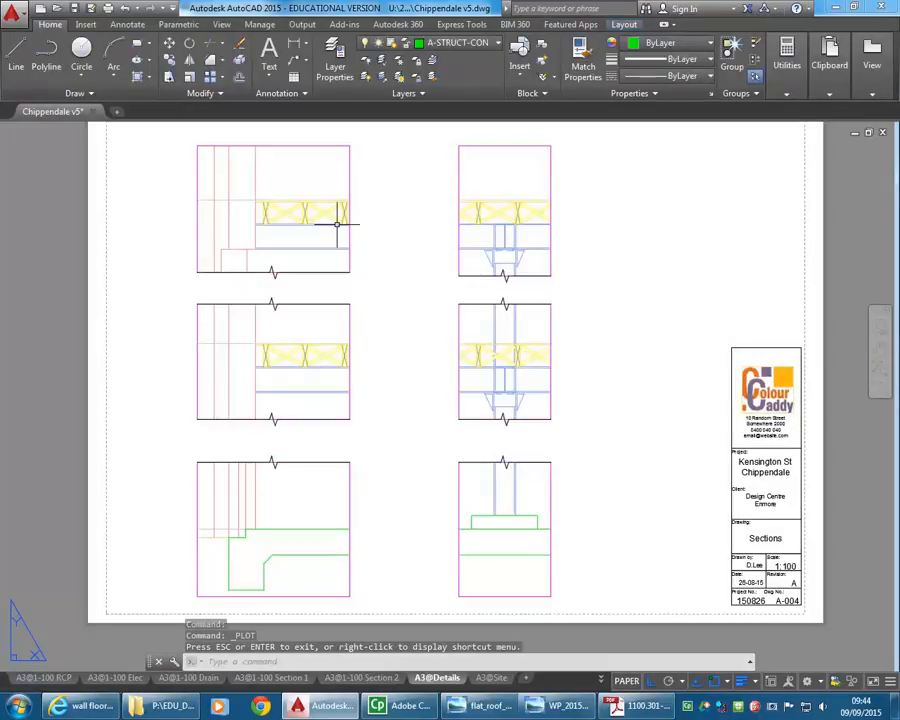